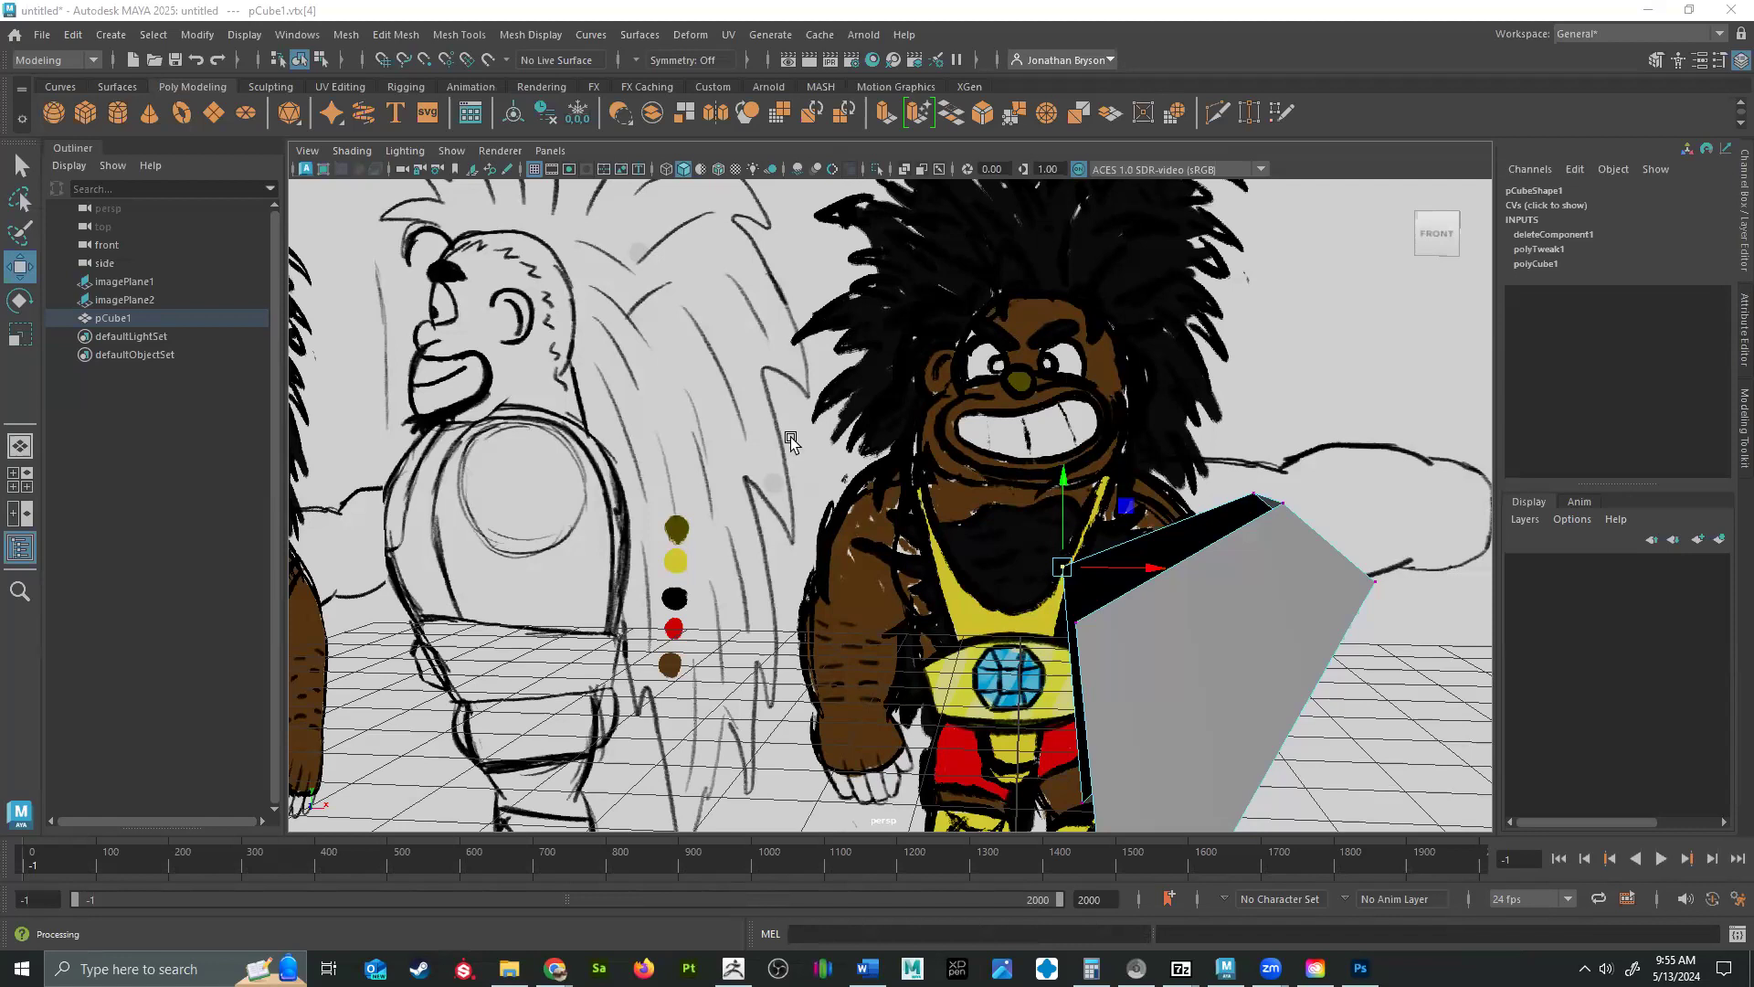
Return pCube1 to object mode and activate Quad Draw in the front view.
right_drag(1278, 583, 1339, 454)
right_drag(1225, 604, 1315, 402)
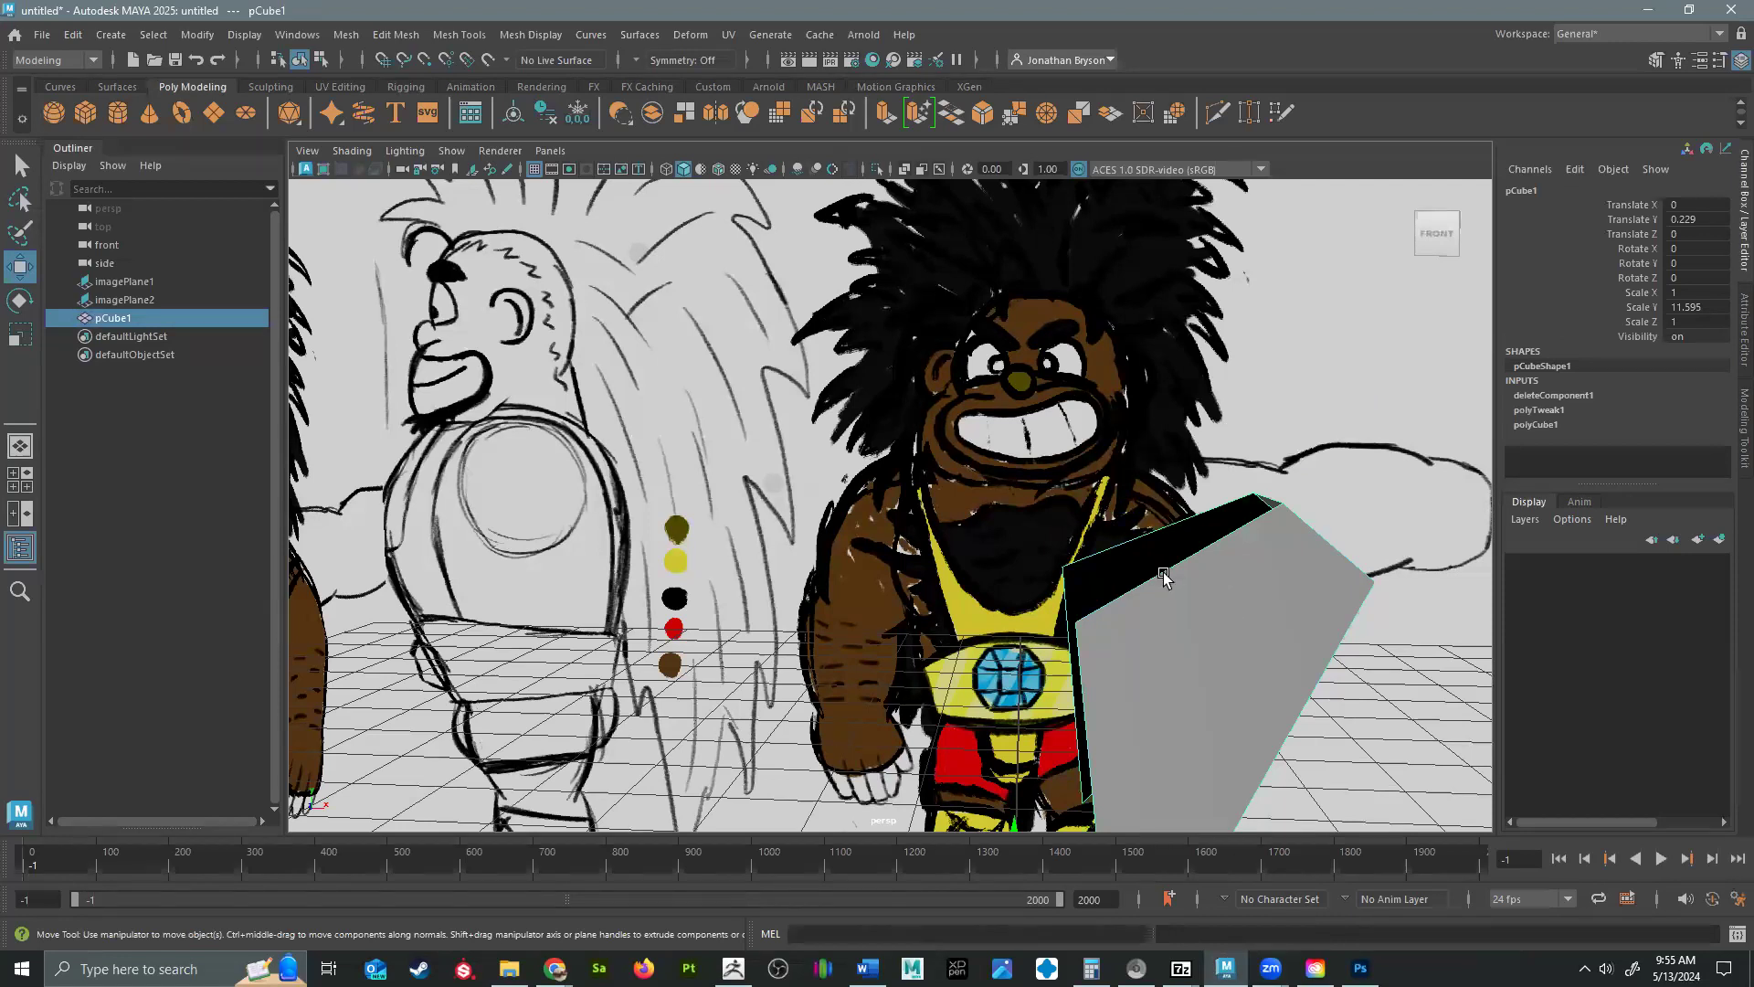
key(space)
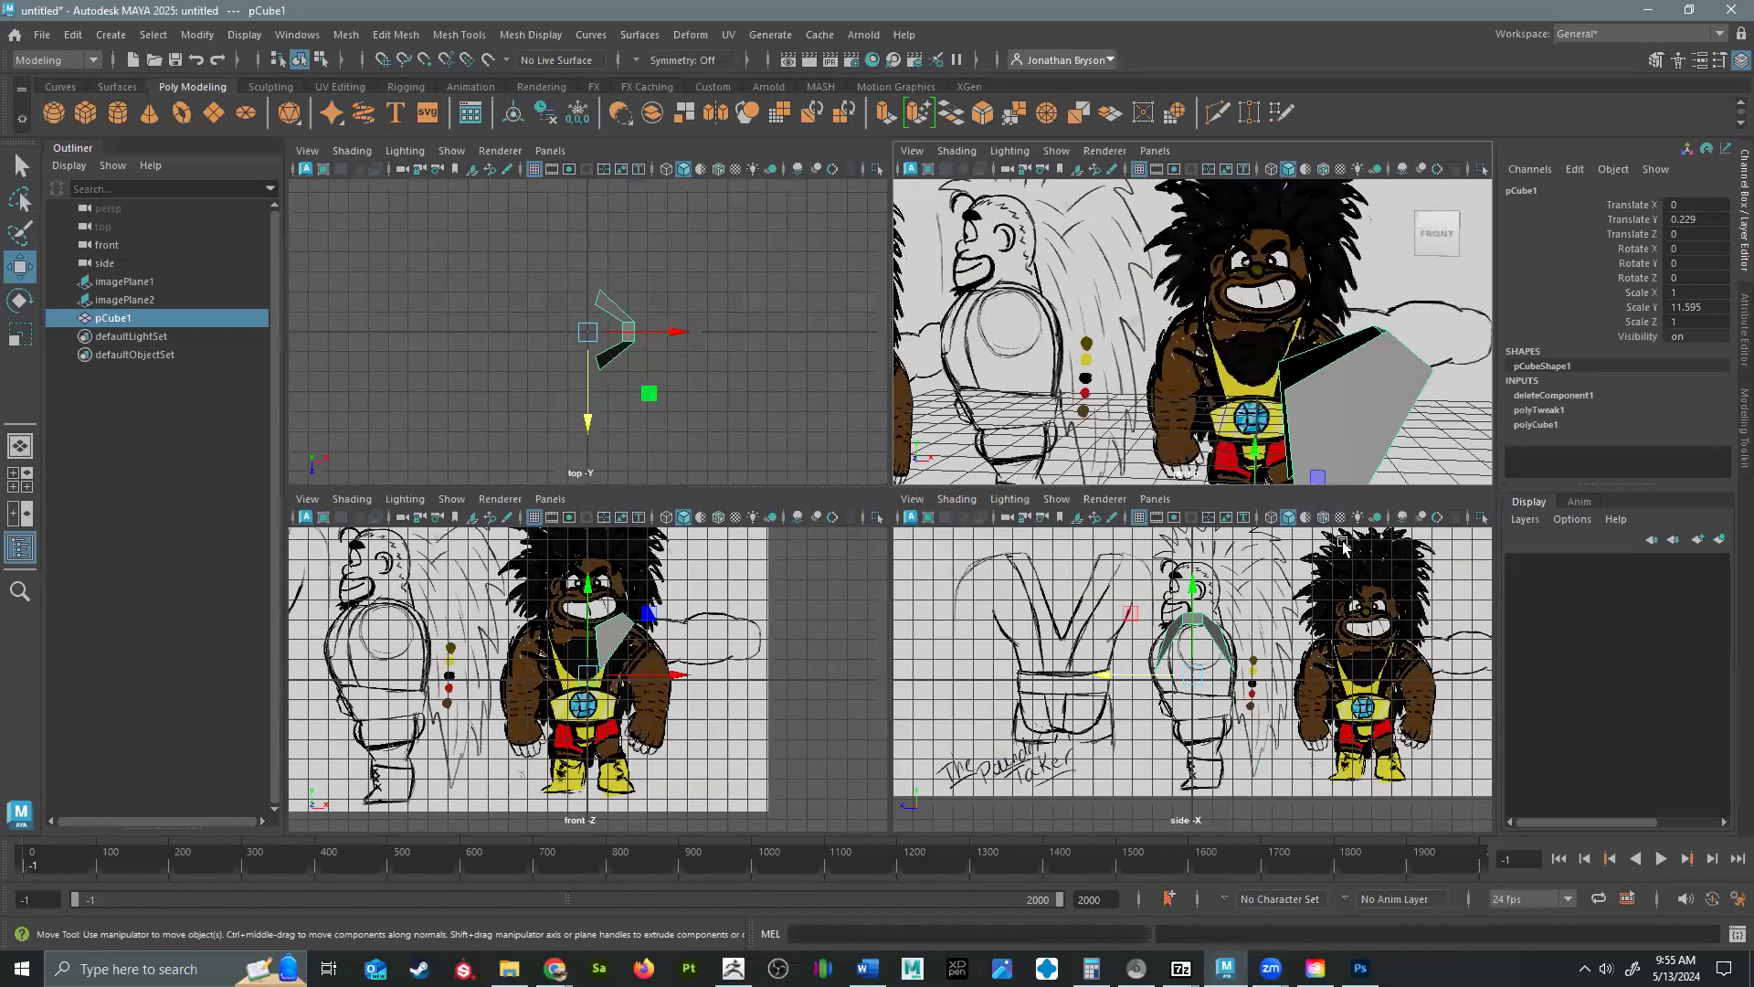
key(space)
scroll(971, 557, up, 3)
alt+middle_drag(971, 557, 964, 507)
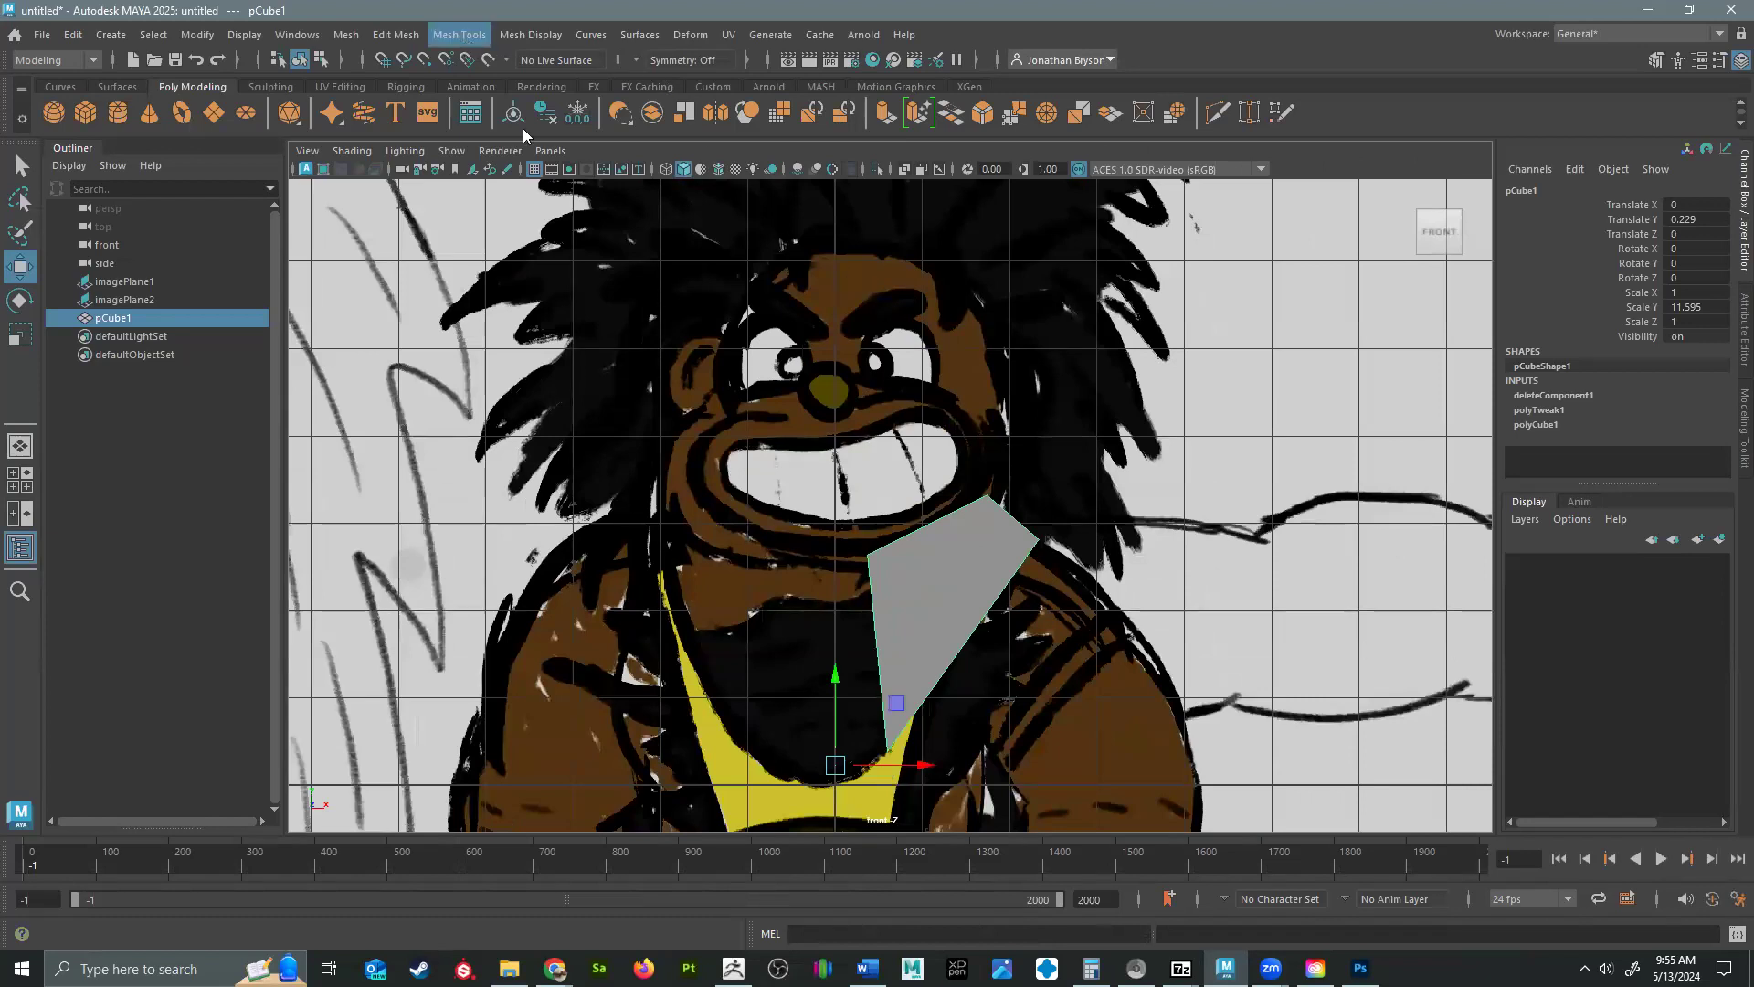
click(459, 34)
click(488, 285)
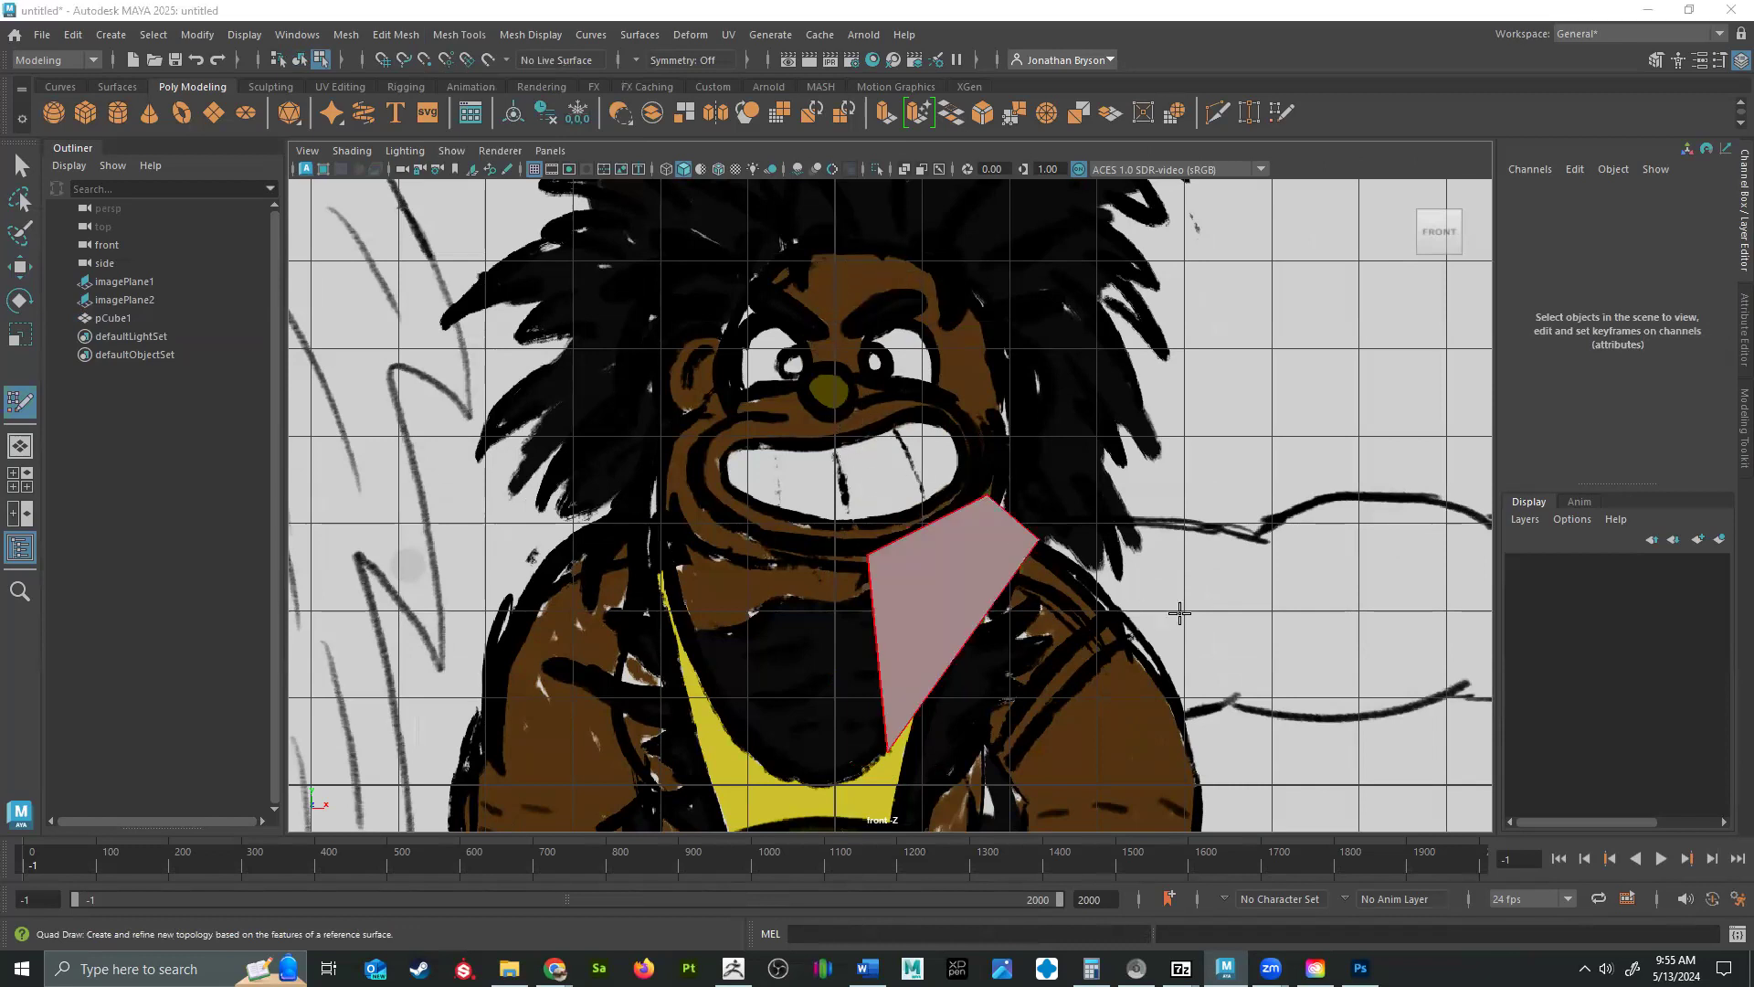
With Quad Draw, place paired inner and outer points all around the character's eye beside the centerline in the front view.
key(space)
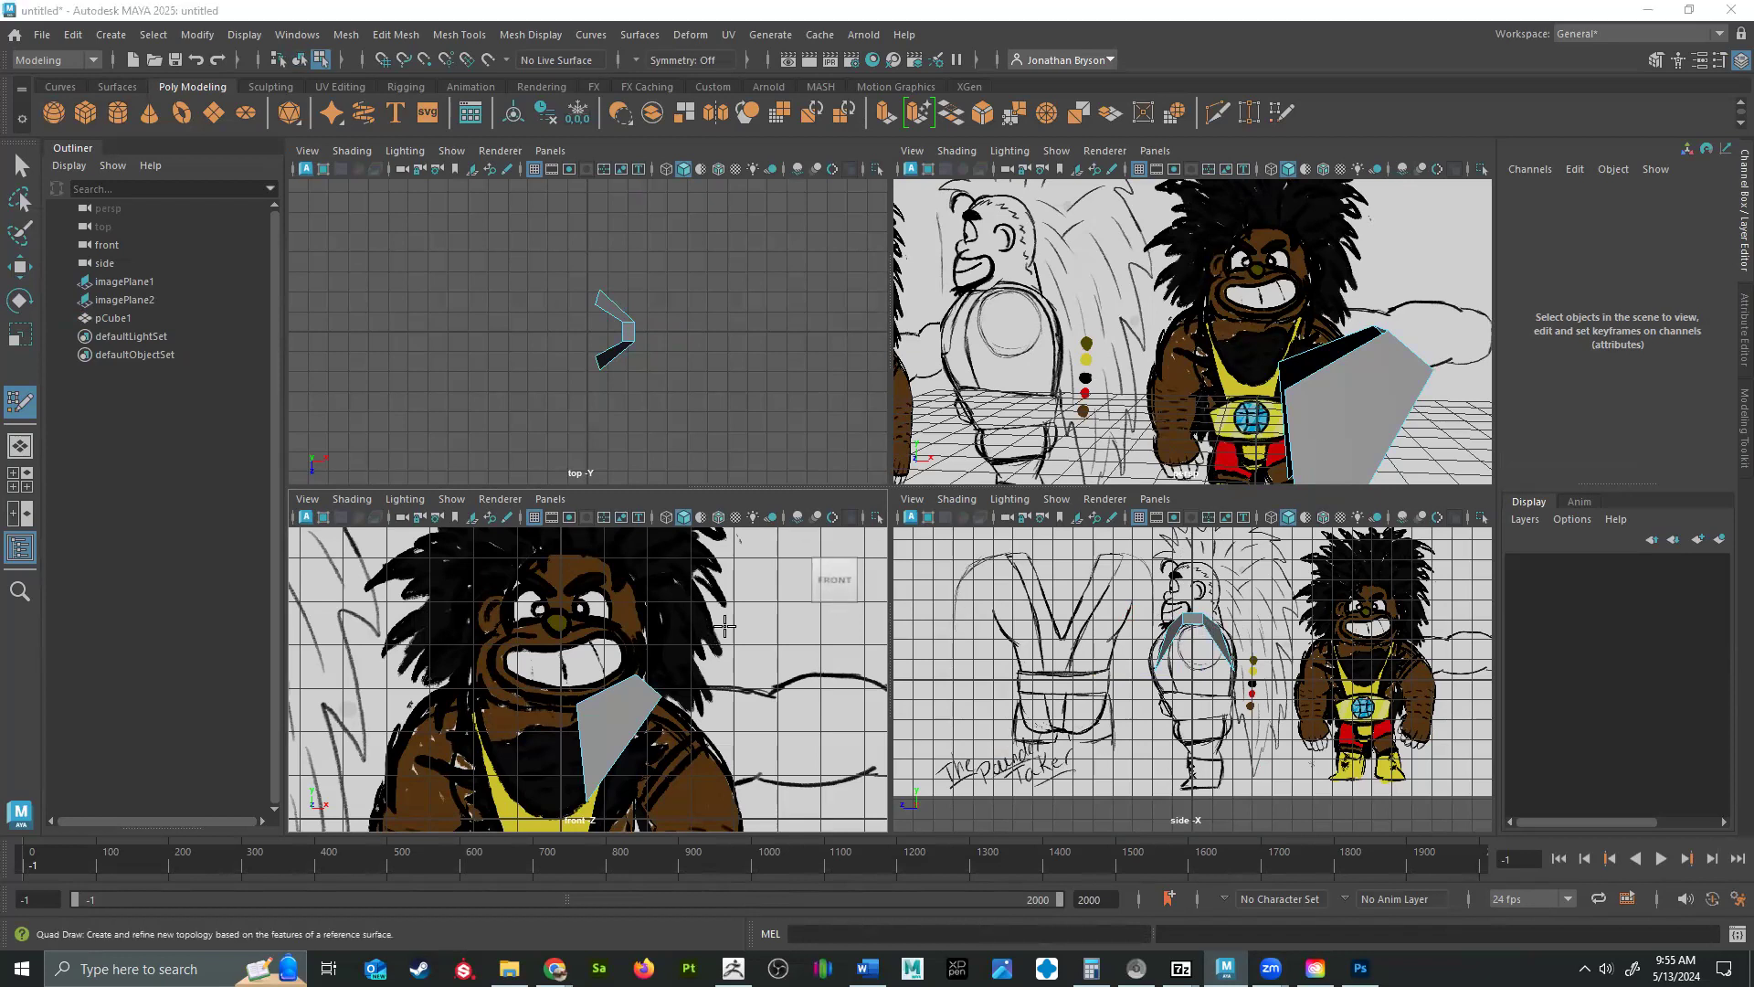
key(space)
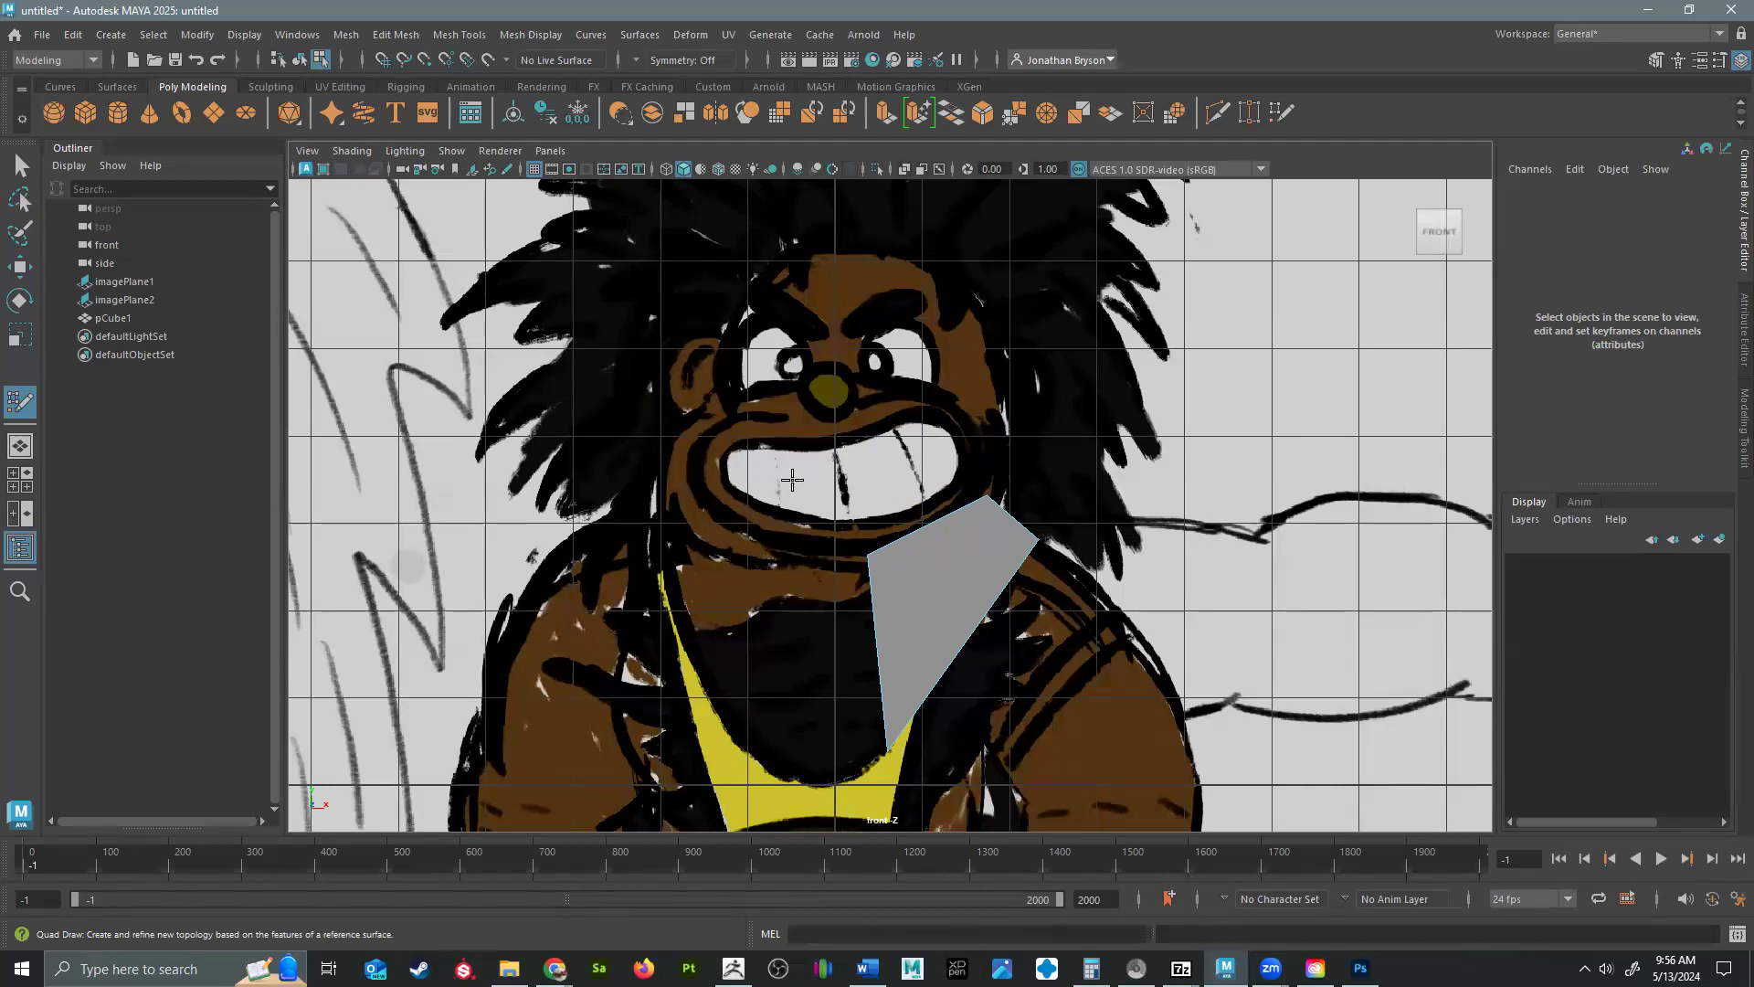
scroll(833, 422, up, 5)
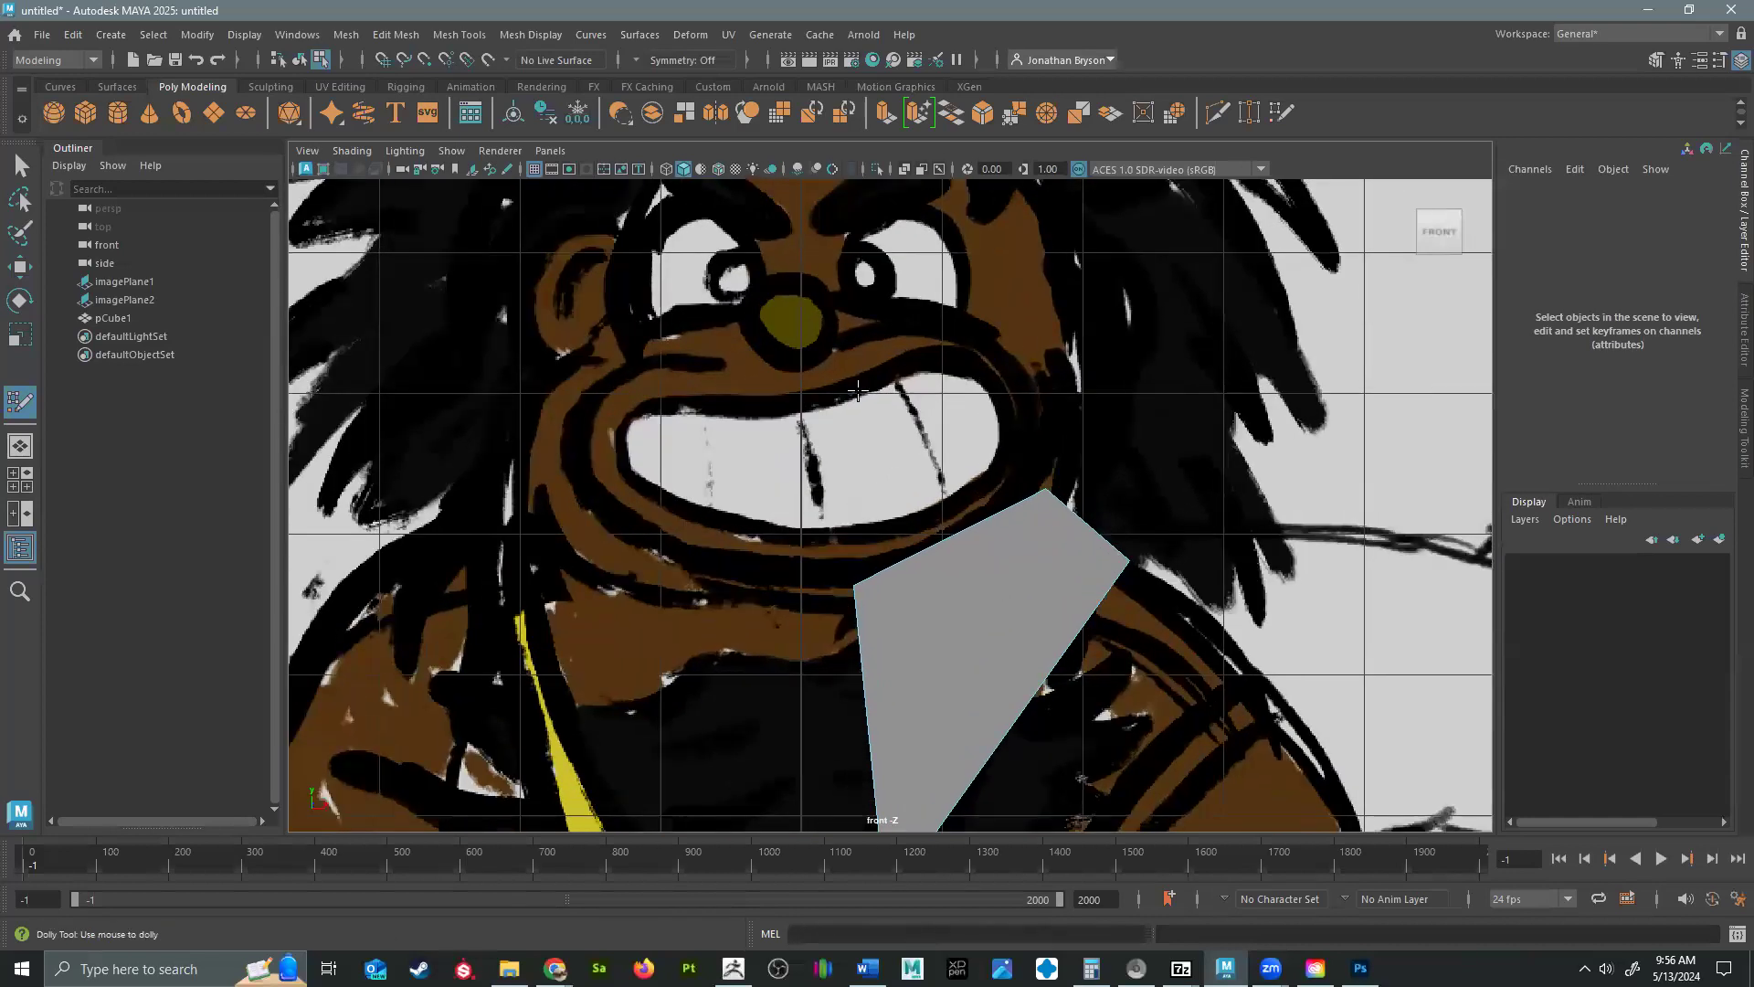
alt+middle_drag(827, 426, 862, 547)
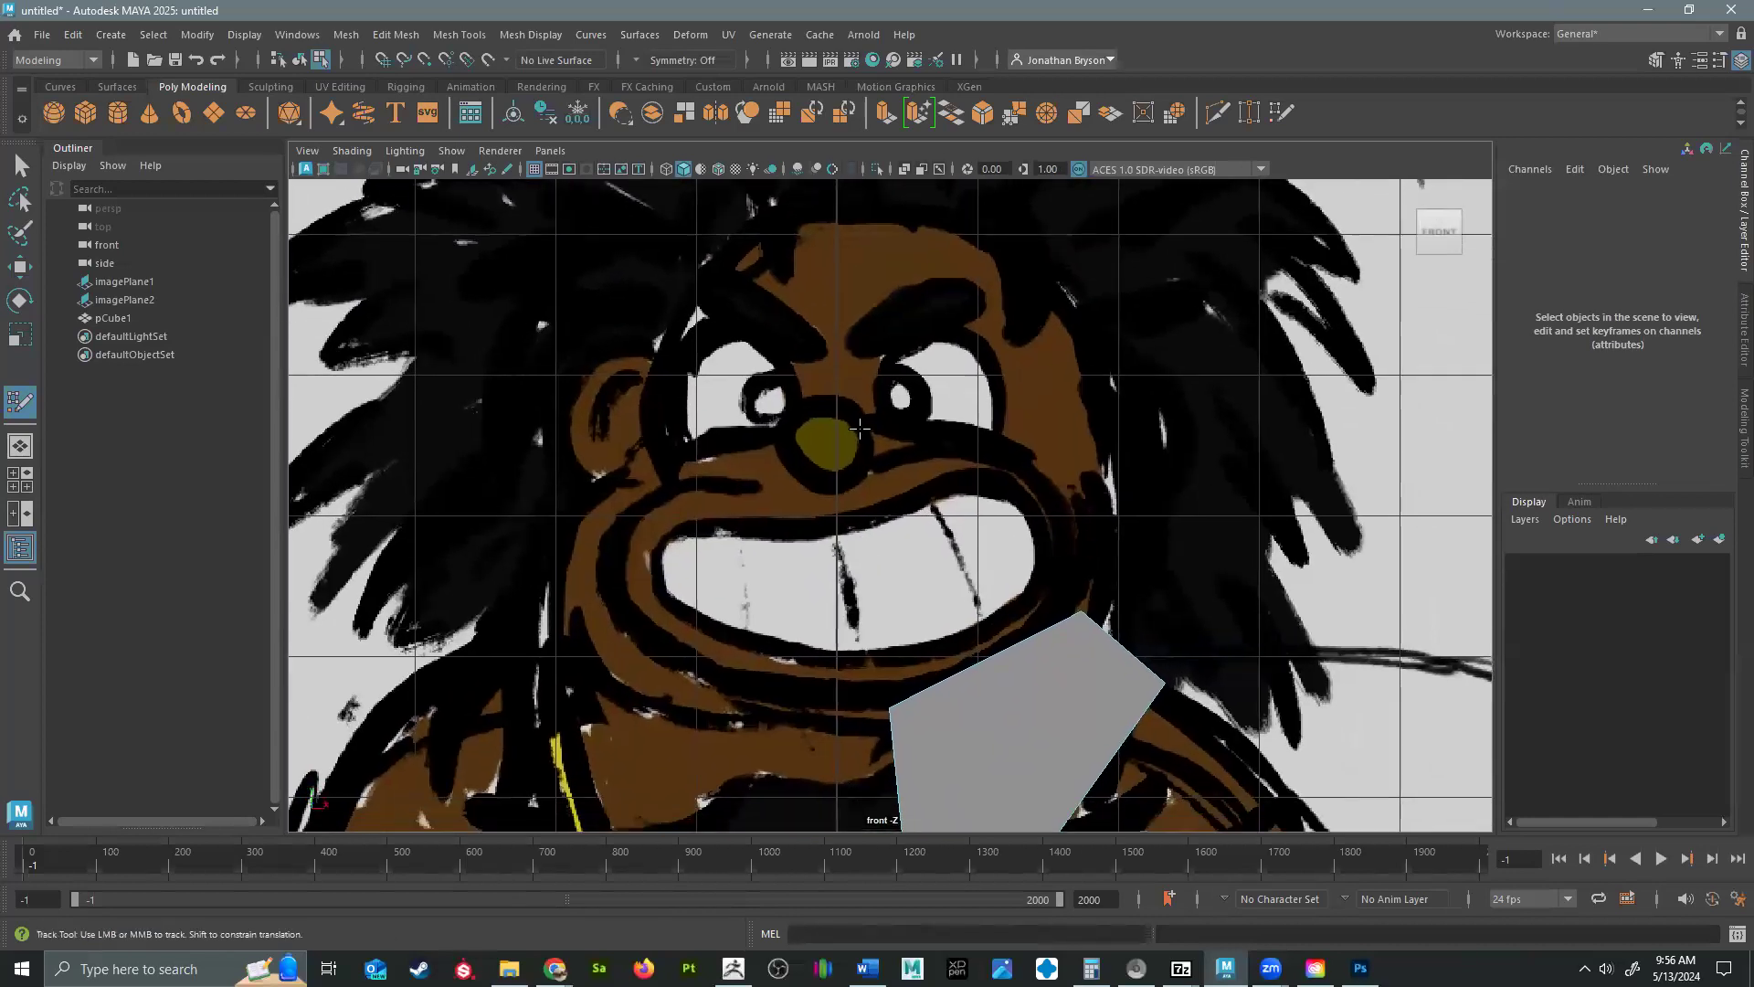
alt+middle_drag(990, 674, 995, 543)
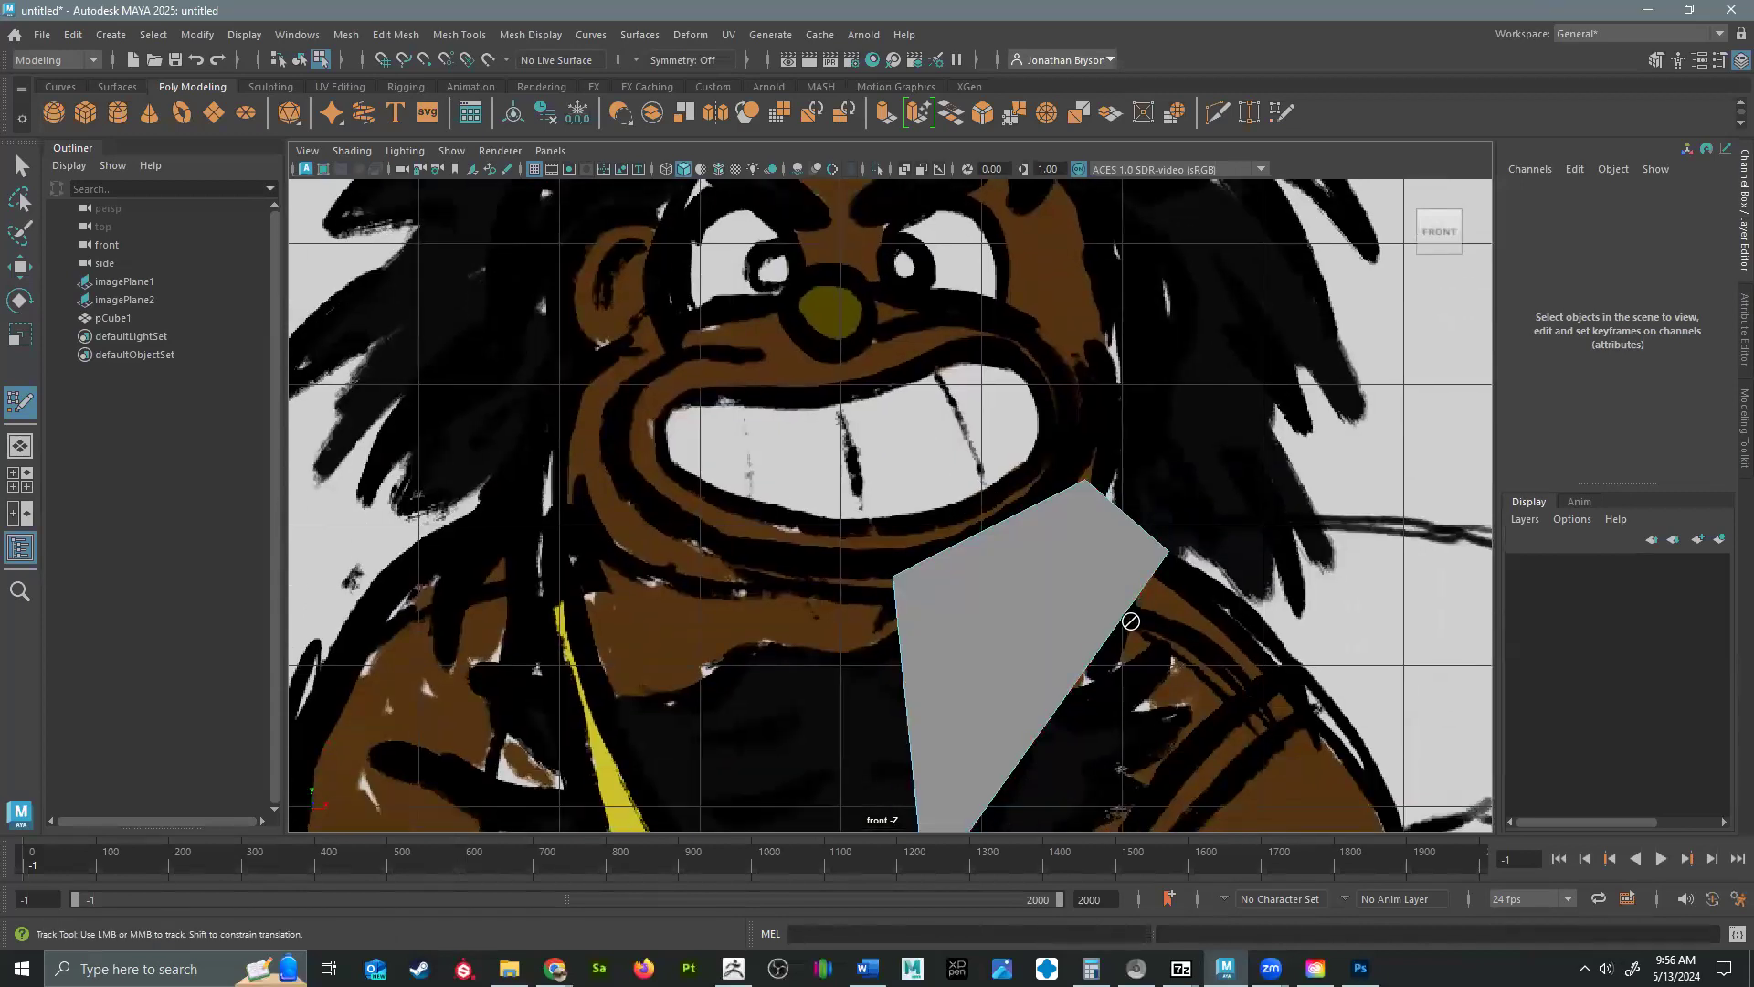
click(459, 36)
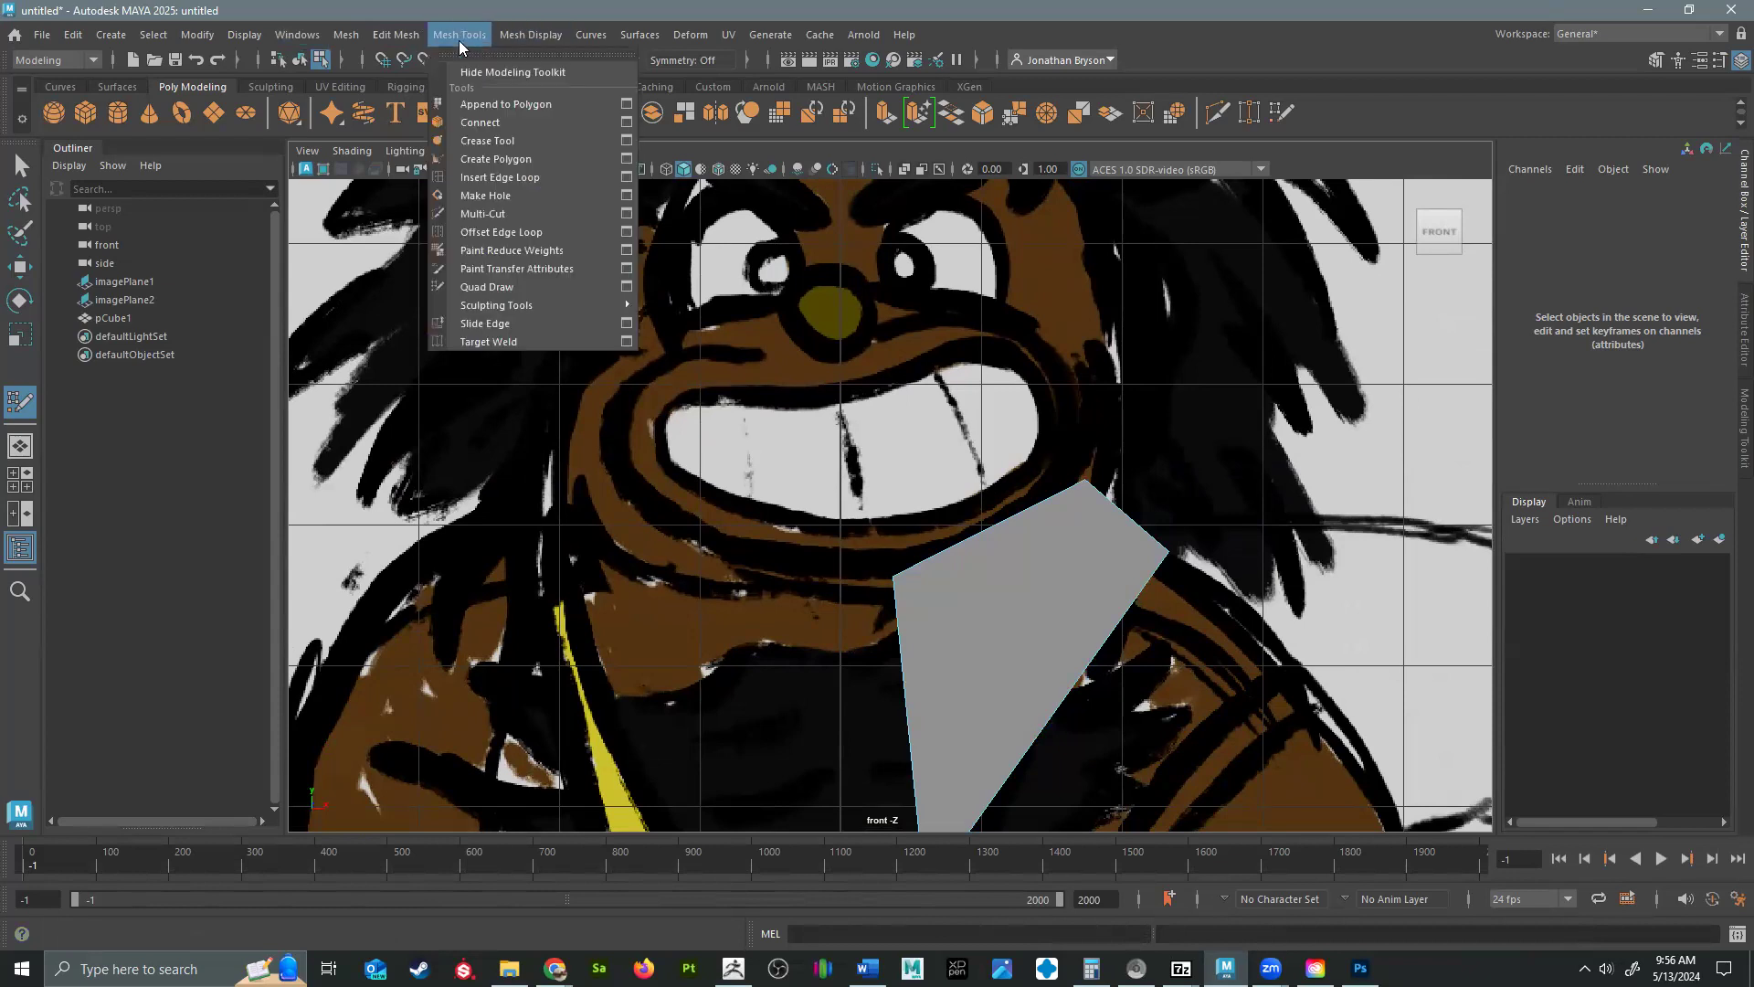
click(487, 286)
mouse_move(817, 584)
alt+middle_down()
mouse_move(811, 608)
mouse_move(756, 411)
mouse_move(783, 372)
mouse_move(781, 202)
alt+middle_up()
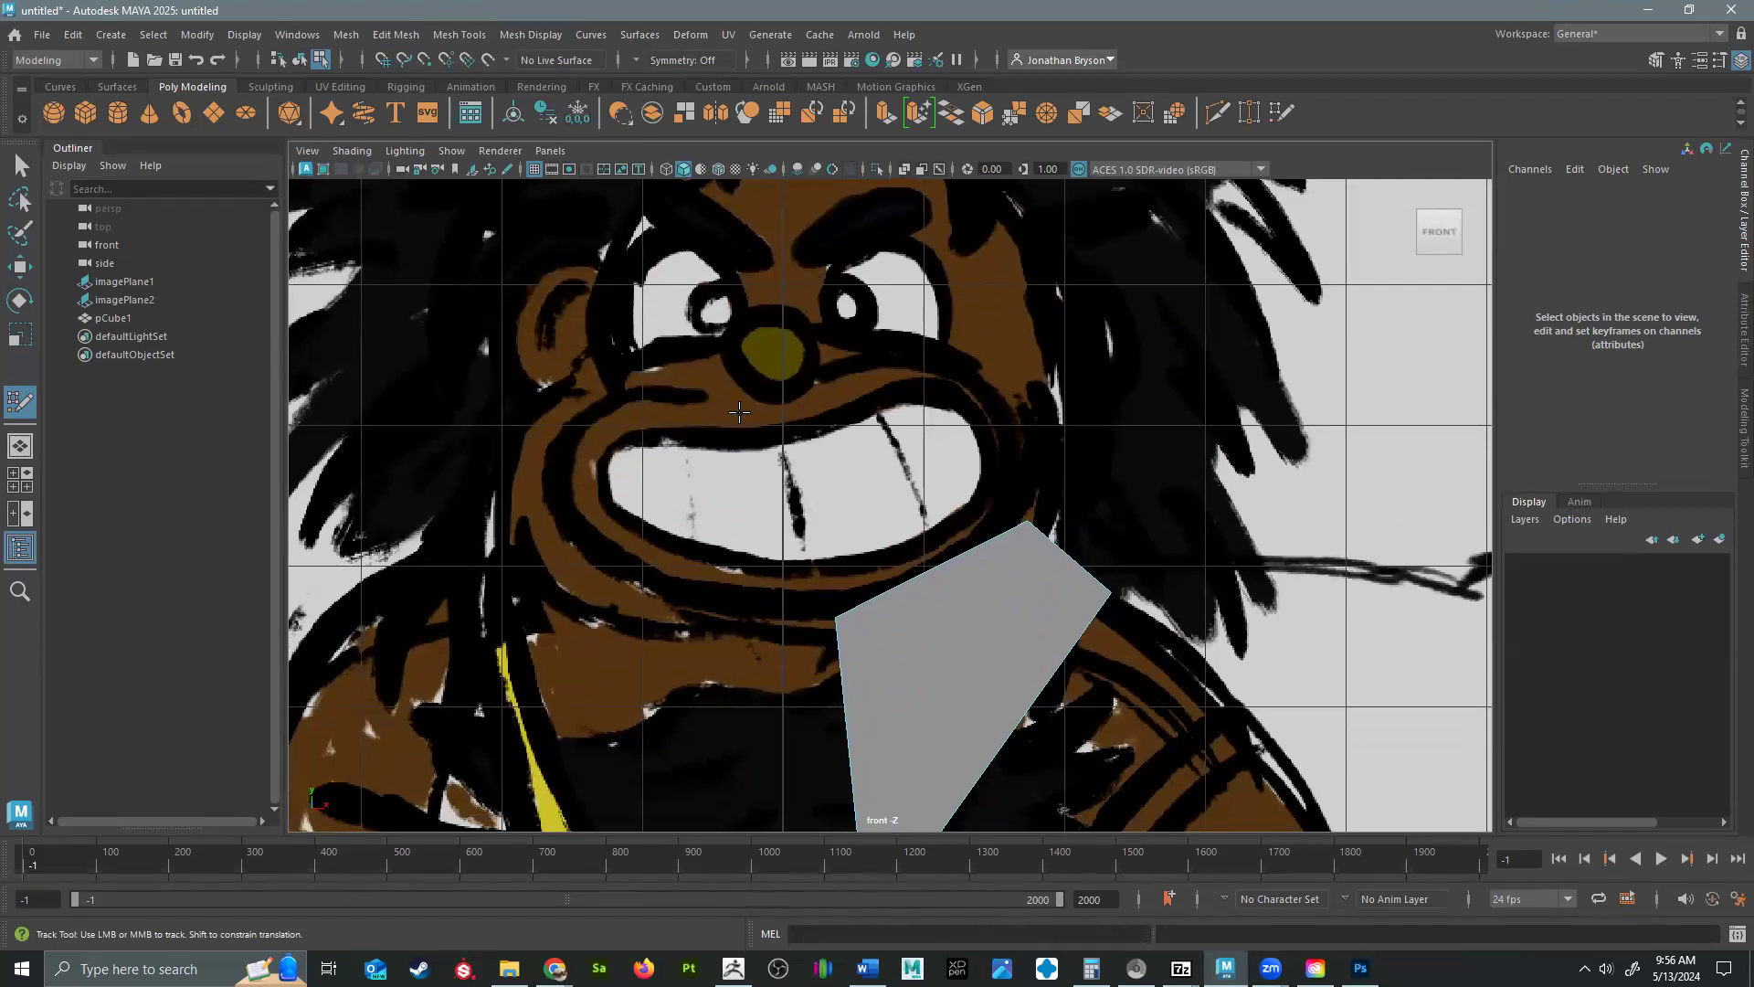
click(800, 268)
click(836, 236)
click(894, 219)
click(898, 243)
click(944, 236)
click(933, 252)
click(967, 298)
click(948, 299)
click(960, 327)
click(926, 334)
click(930, 347)
click(896, 350)
click(898, 334)
click(812, 328)
click(798, 300)
click(819, 299)
shift+click(806, 285)
Fill the points around the eye with quads to form a closed ring.
shift+click(814, 313)
shift+click(835, 332)
shift+click(876, 340)
shift+click(911, 340)
shift+click(940, 333)
shift+click(956, 312)
shift+click(950, 274)
shift+click(912, 236)
shift+click(831, 266)
Select all vertices of the stray eye ring in the perspective view and scale them along Z to flatten the ring.
key(space)
key(space)
alt+drag(1066, 435, 1123, 394)
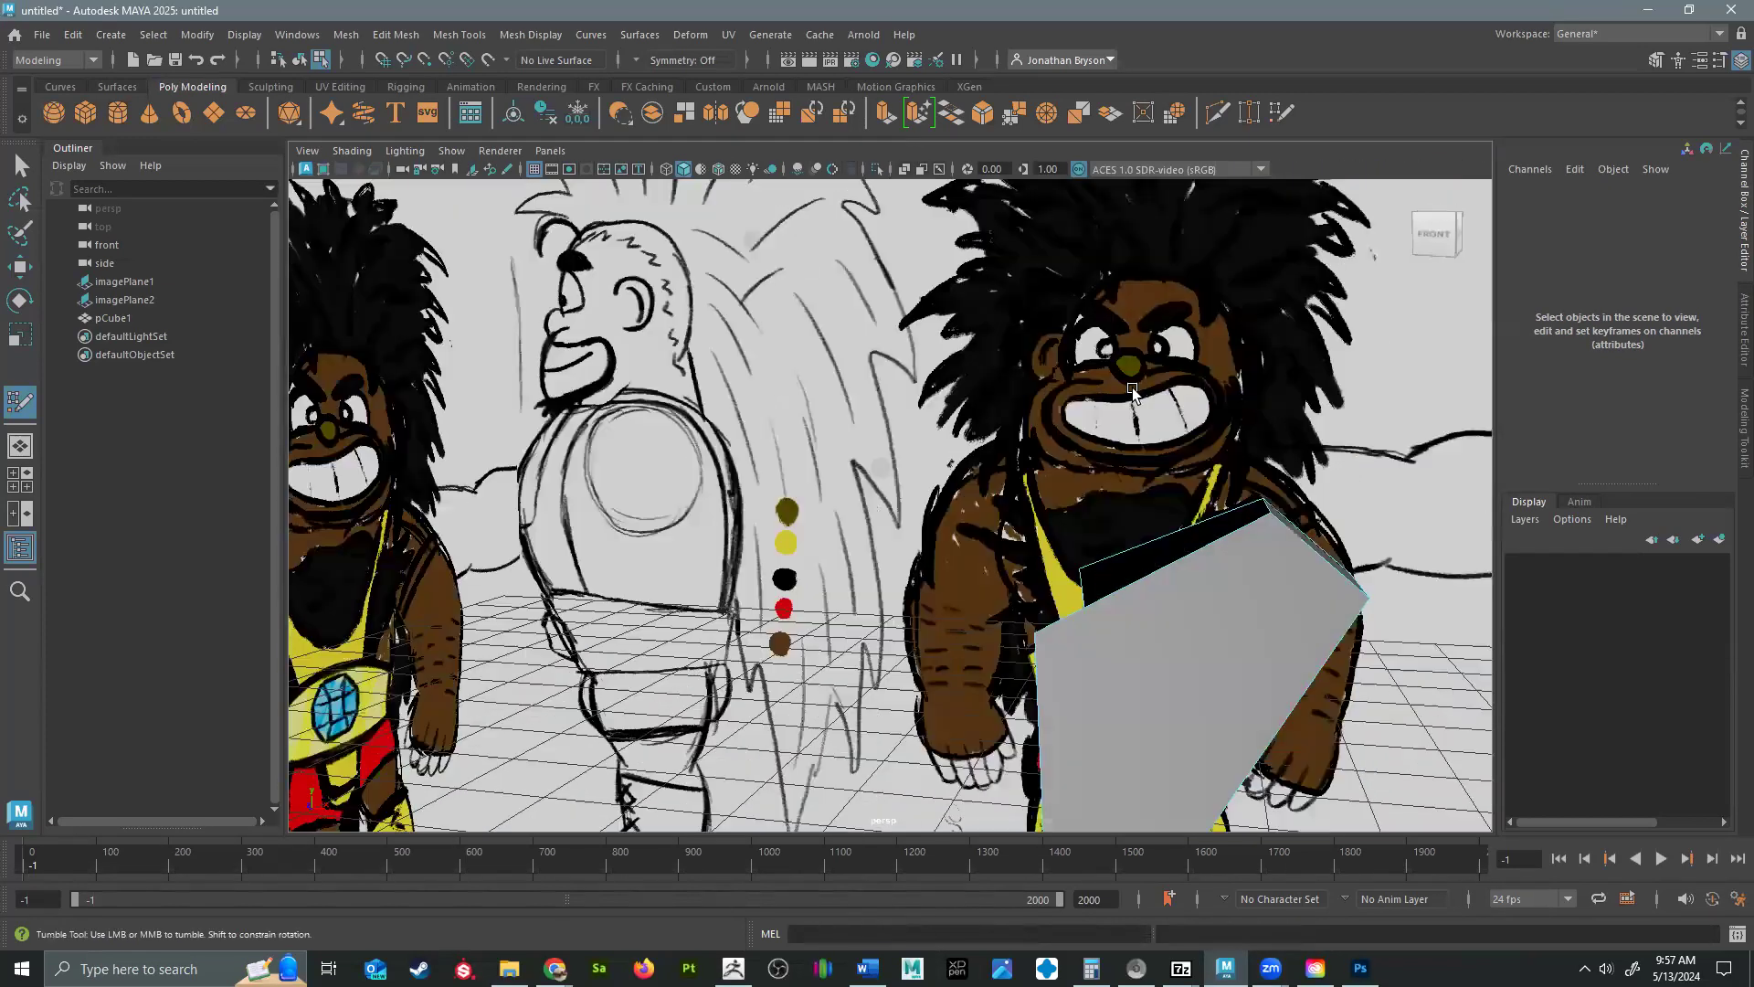
key(w)
scroll(1052, 485, down, 10)
mouse_move(1324, 409)
alt+mouse_down()
mouse_move(1125, 487)
mouse_move(1346, 321)
alt+mouse_up()
right_drag(1346, 322, 1269, 329)
drag(1244, 255, 1457, 417)
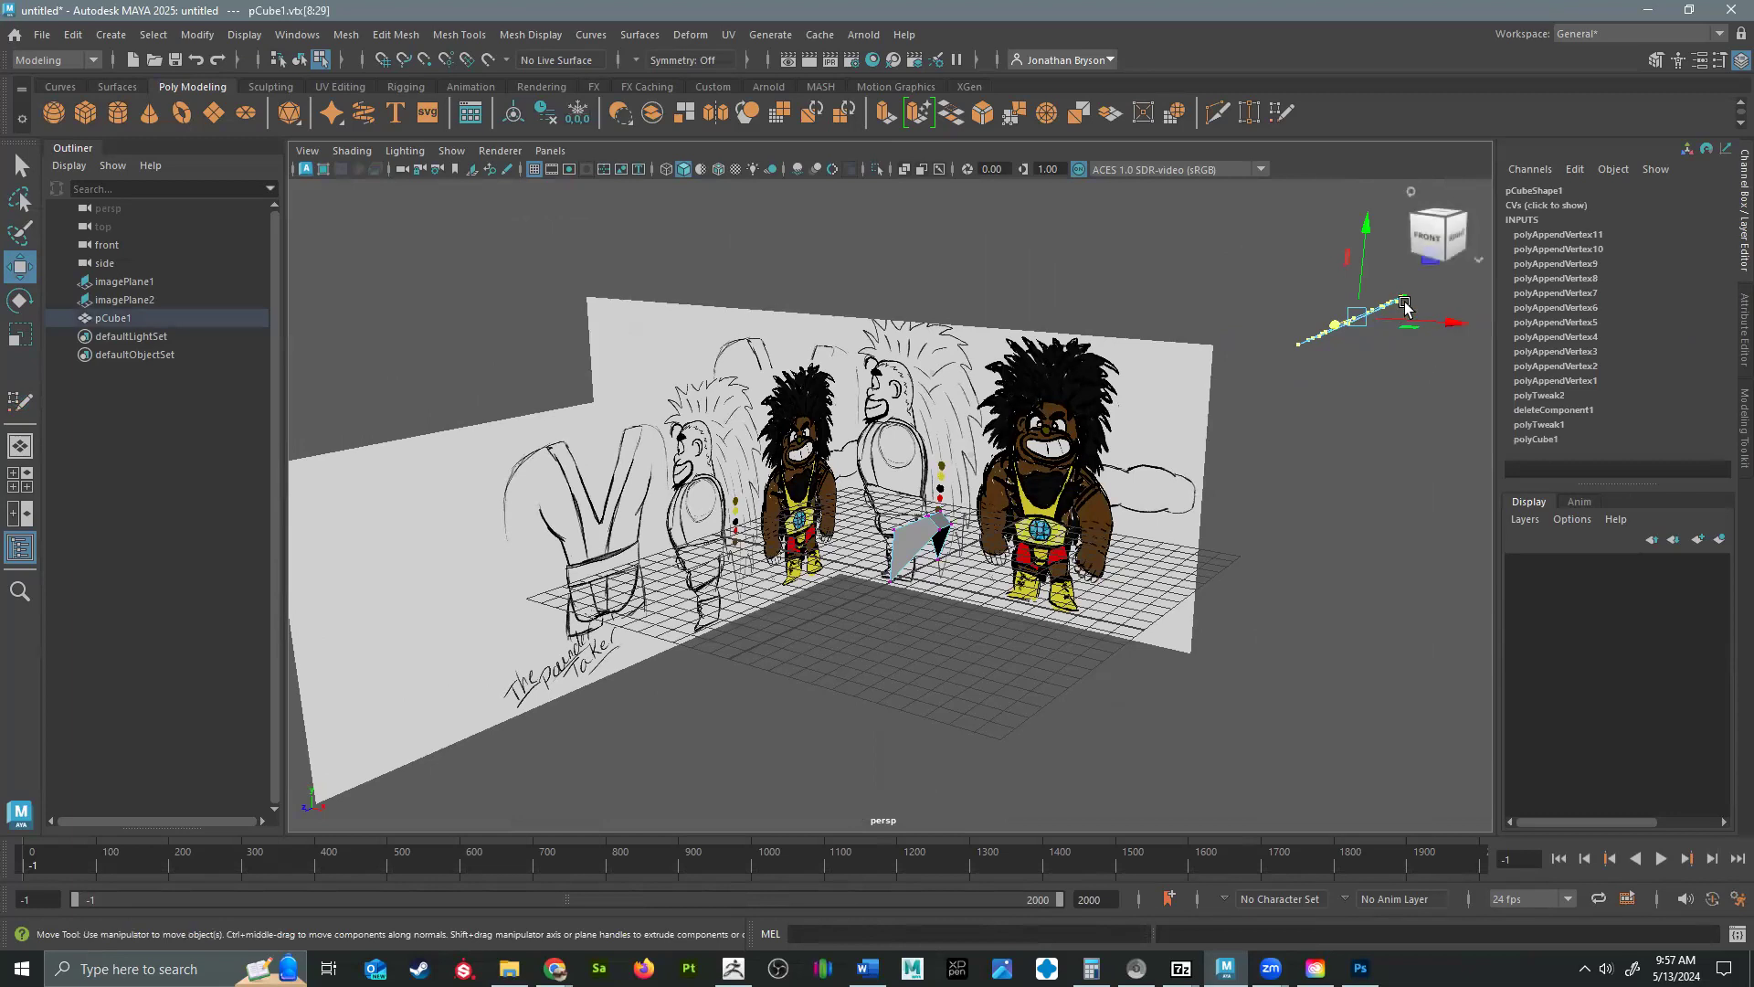
key(r)
drag(1357, 317, 1471, 313)
Move the eye ring's vertices in depth so they line up with the eye on the side-profile drawing.
key(w)
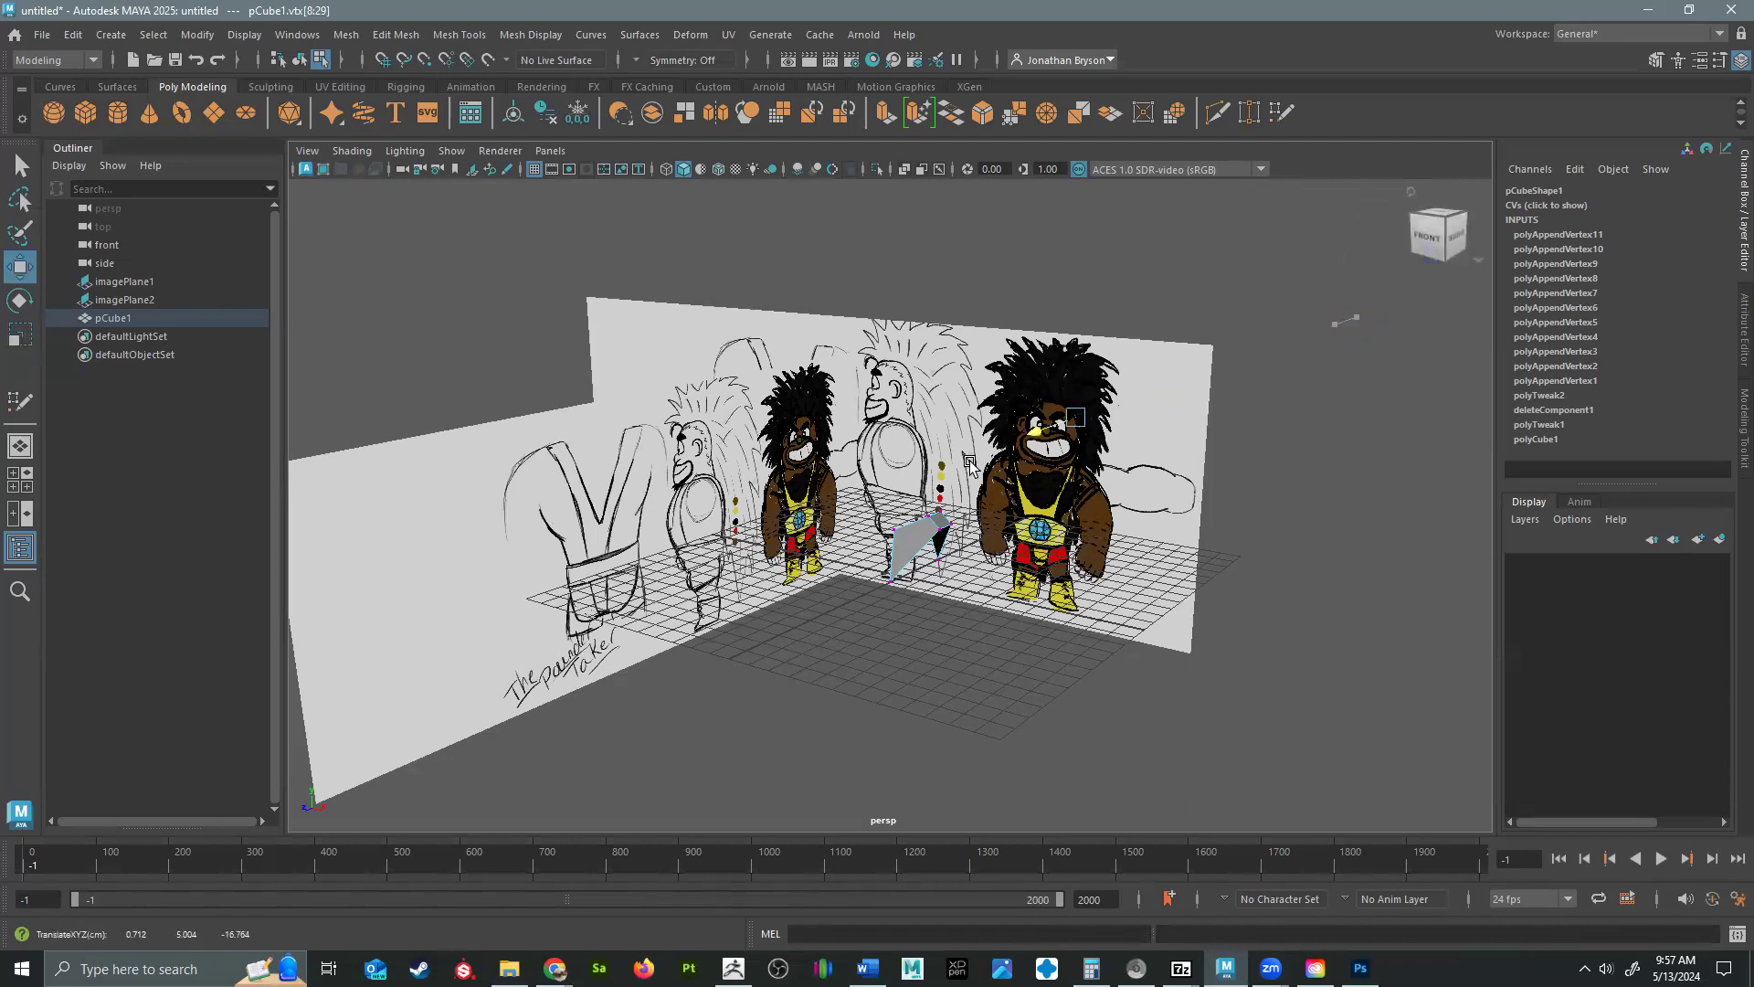
alt+drag(809, 533, 869, 539)
key(space)
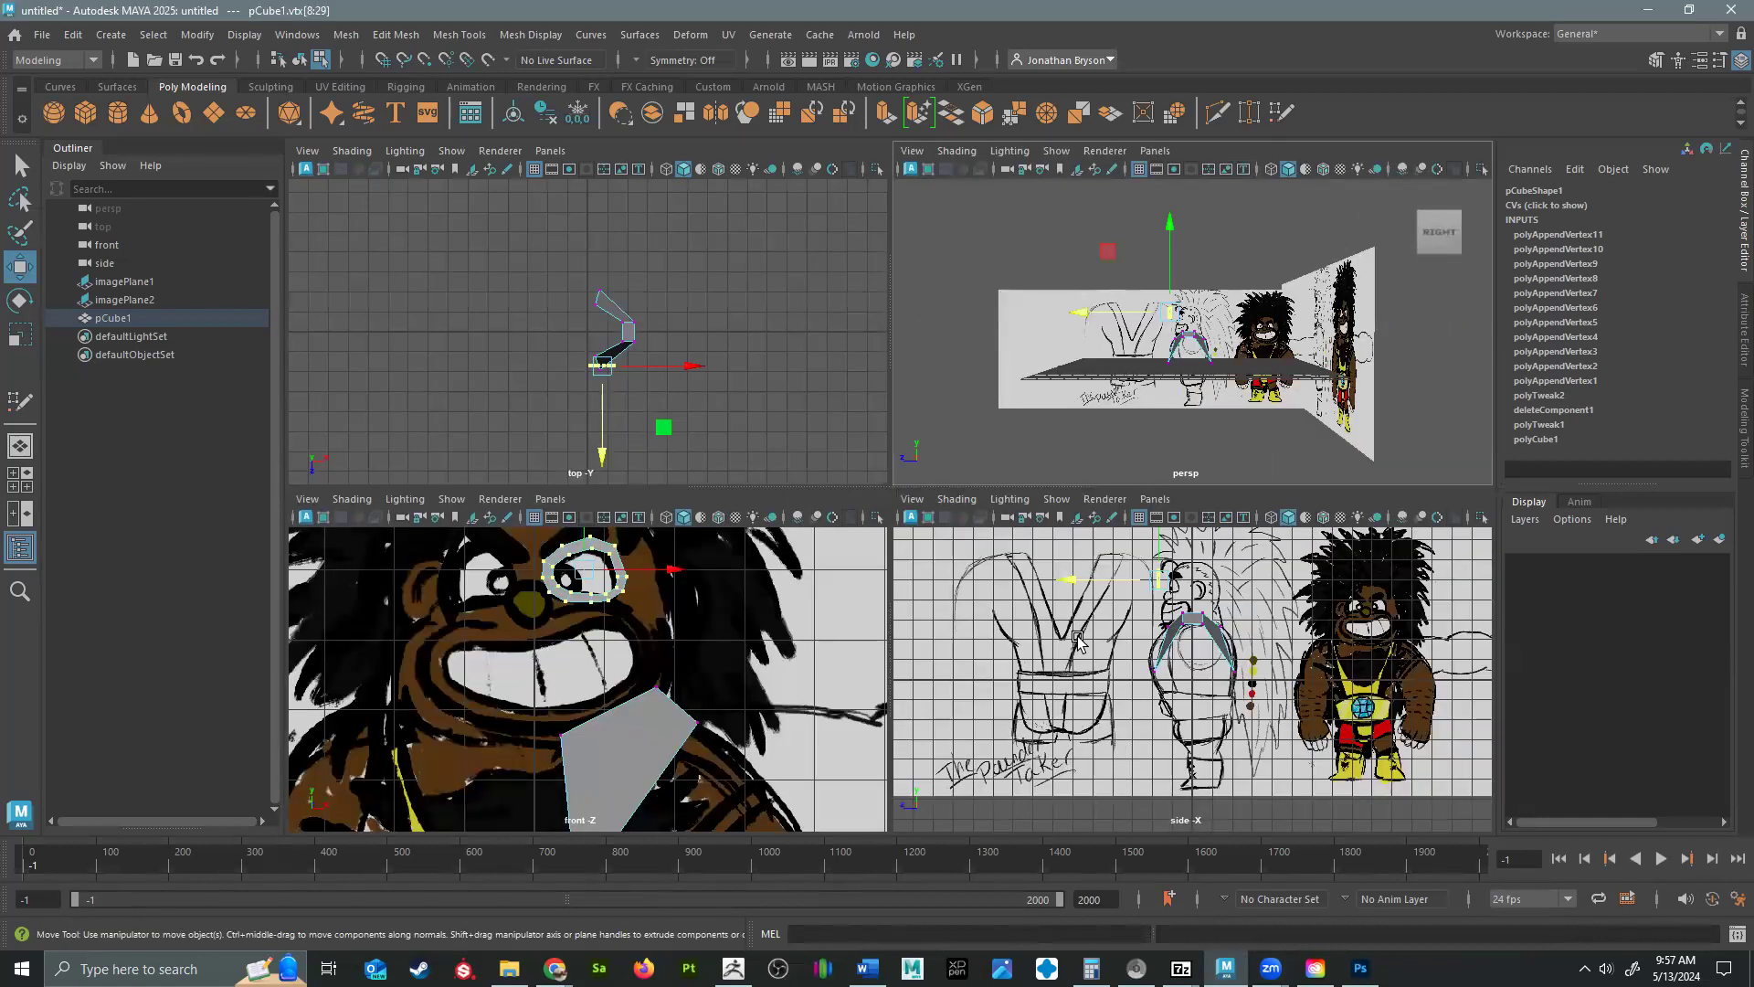
drag(1059, 587, 1078, 587)
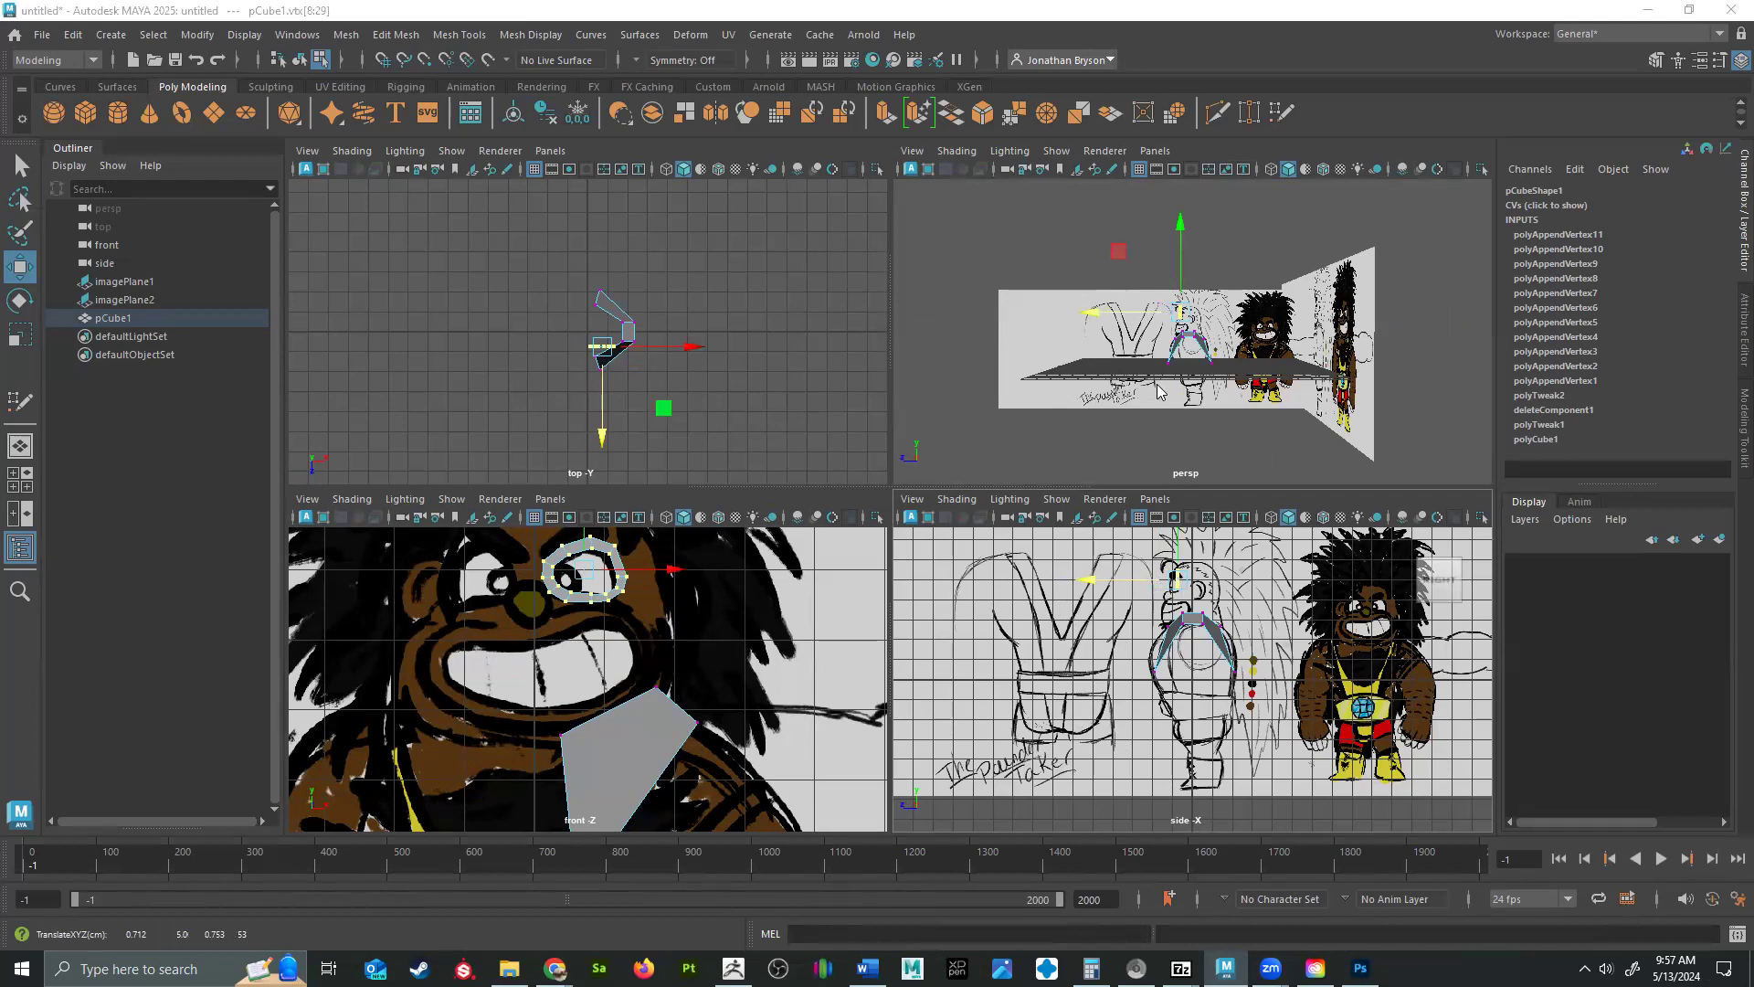
Turn on X-Ray shading in the front view so the reference drawing shows through the mesh.
key(space)
key(space)
key(space)
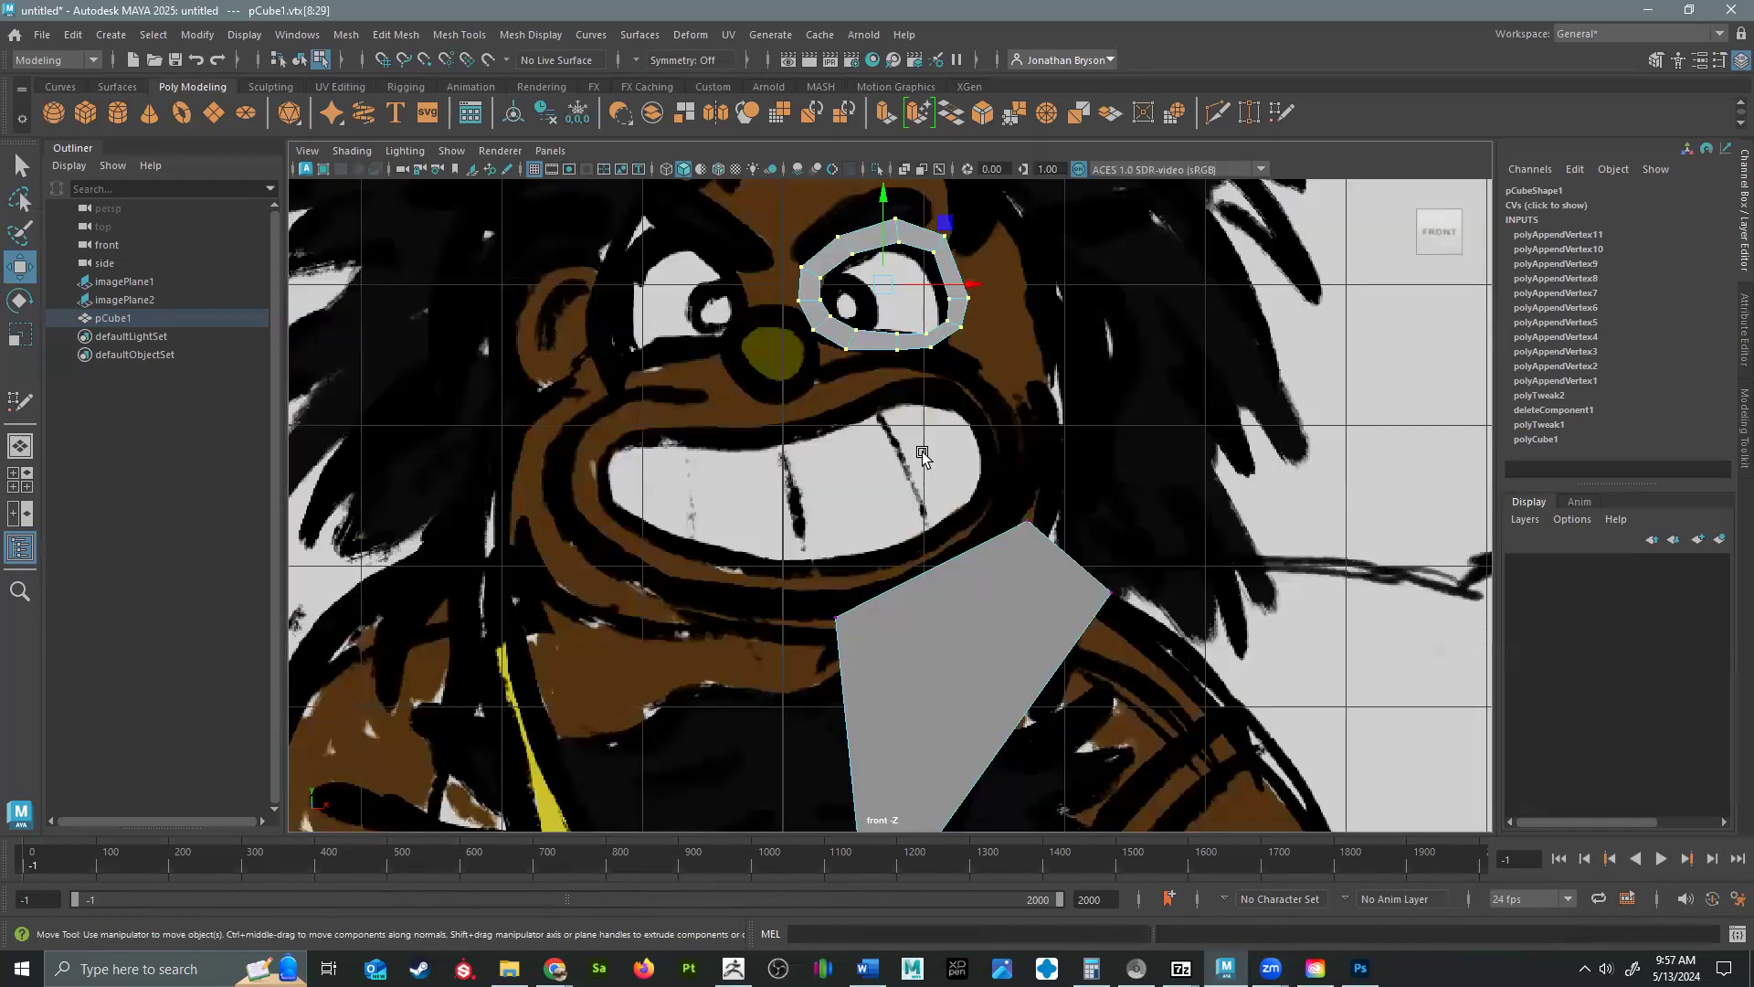
alt+middle_drag(898, 376, 948, 445)
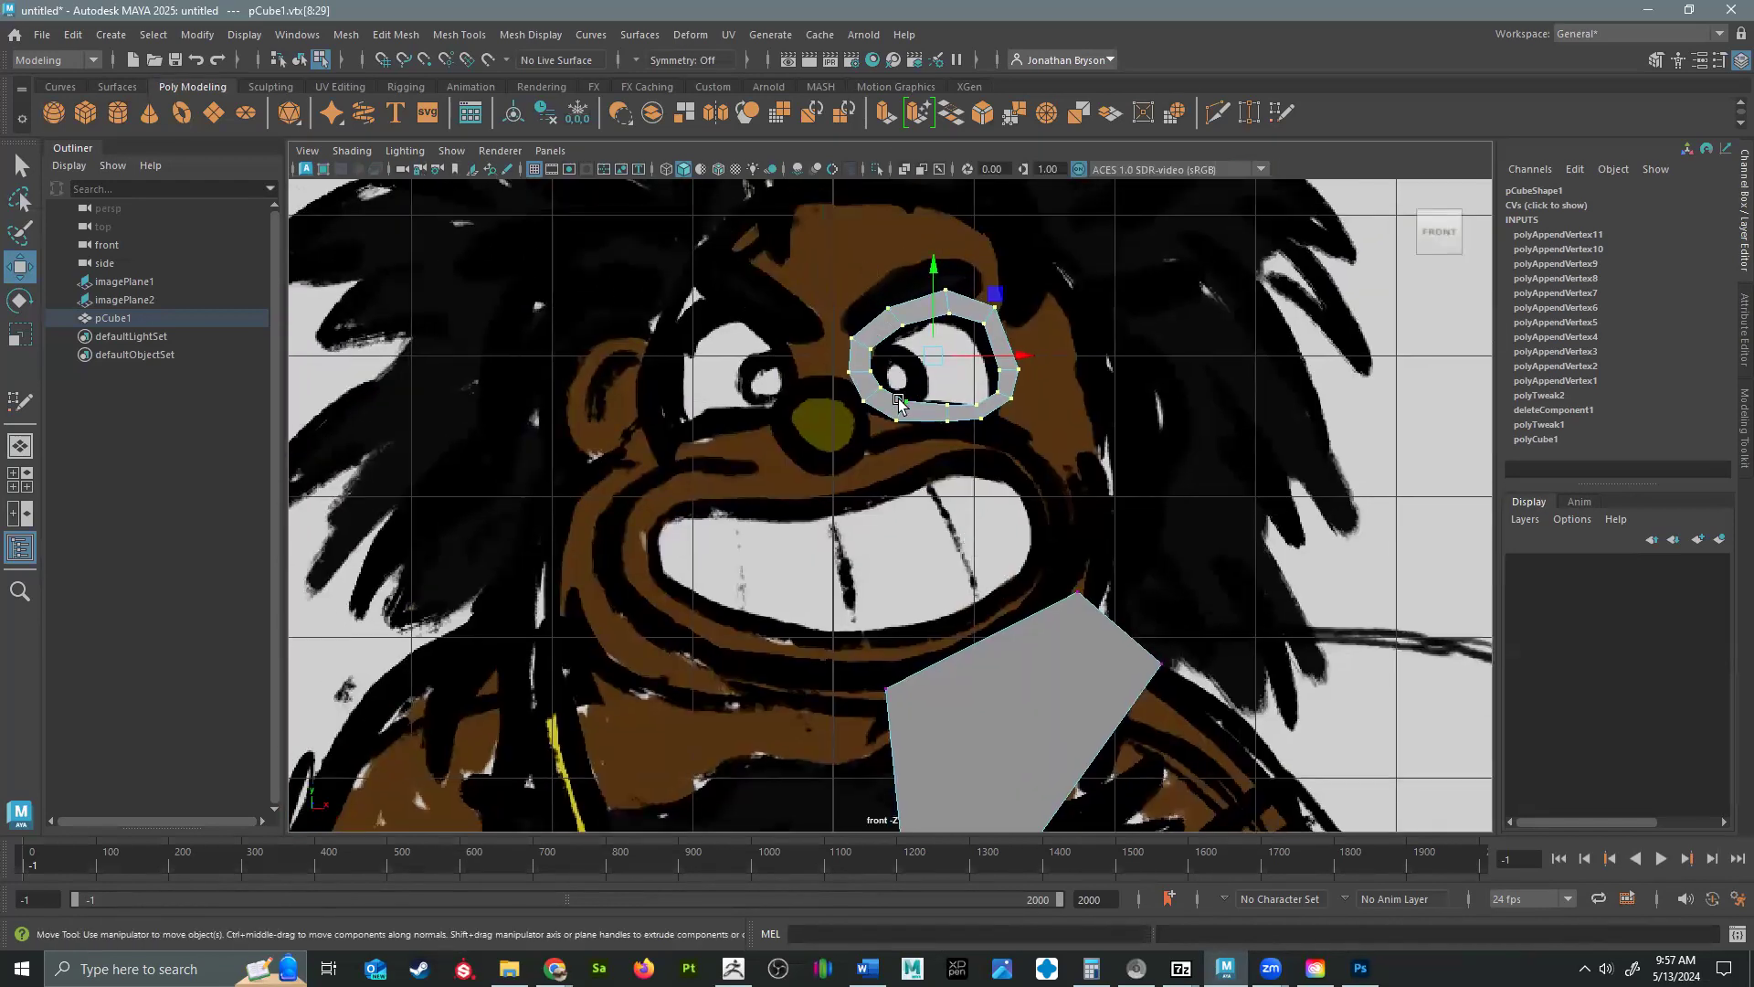
click(353, 152)
click(402, 342)
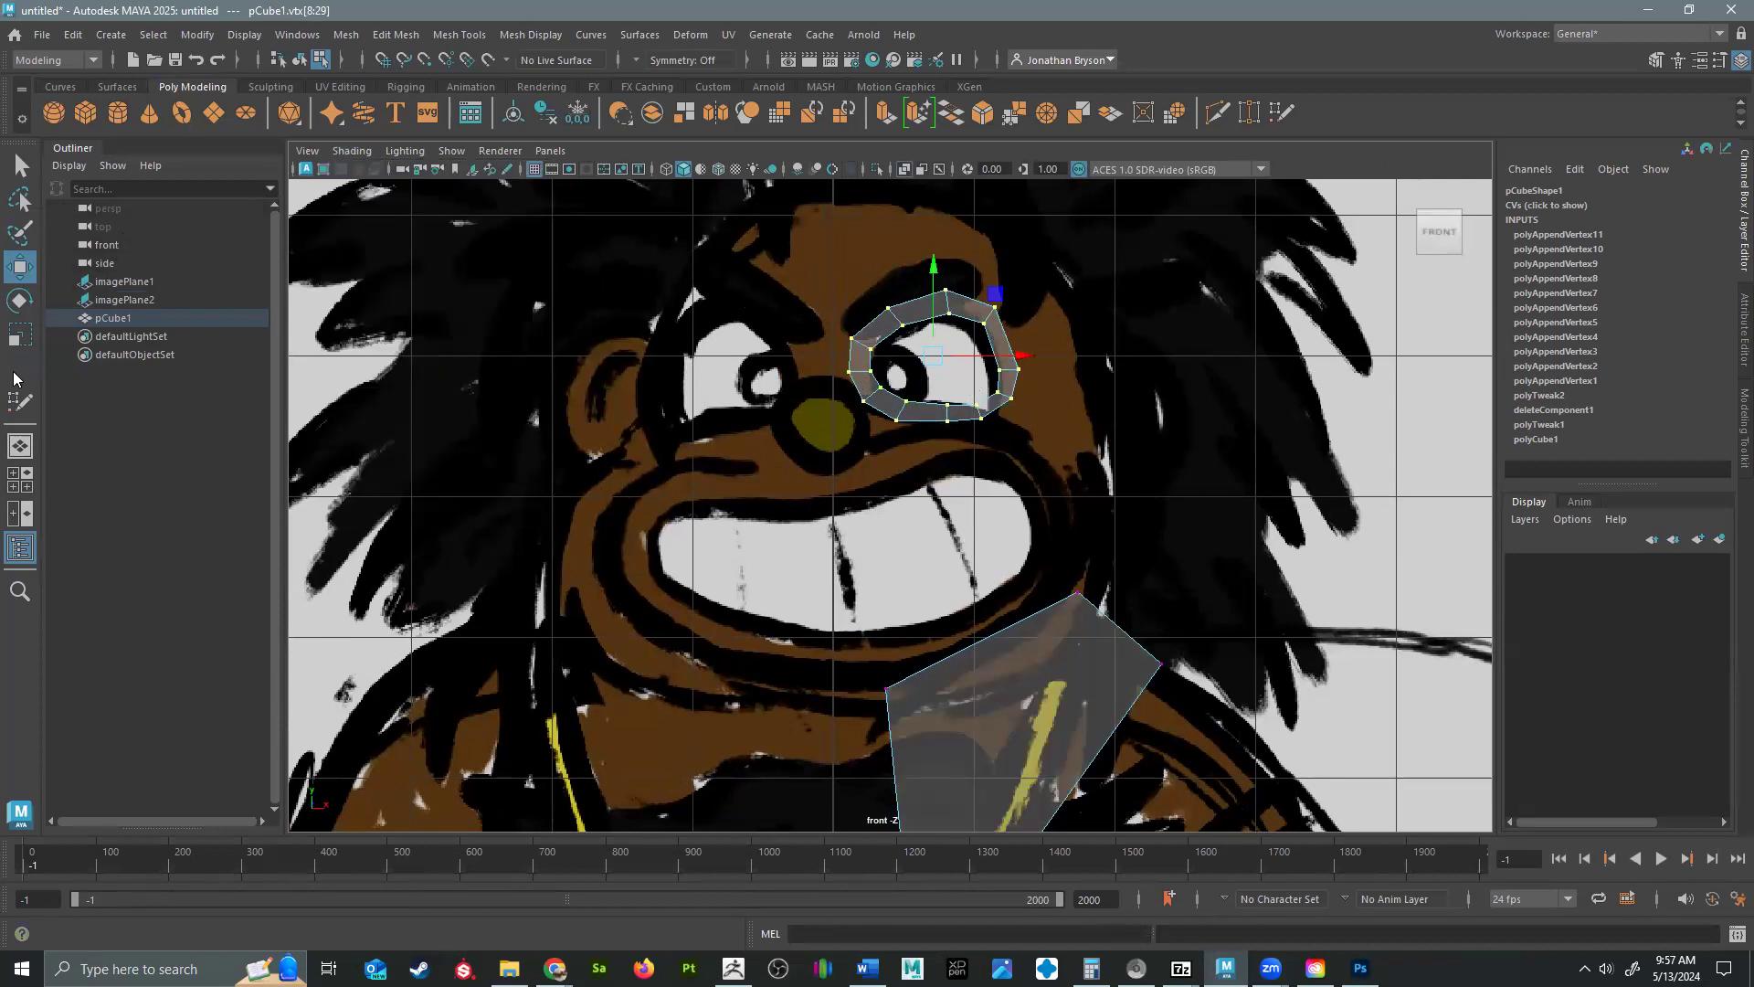
Resume Quad Draw and add quads joining the eye ring to the face centerline at the nose bridge.
click(20, 402)
scroll(1021, 434, up, 3)
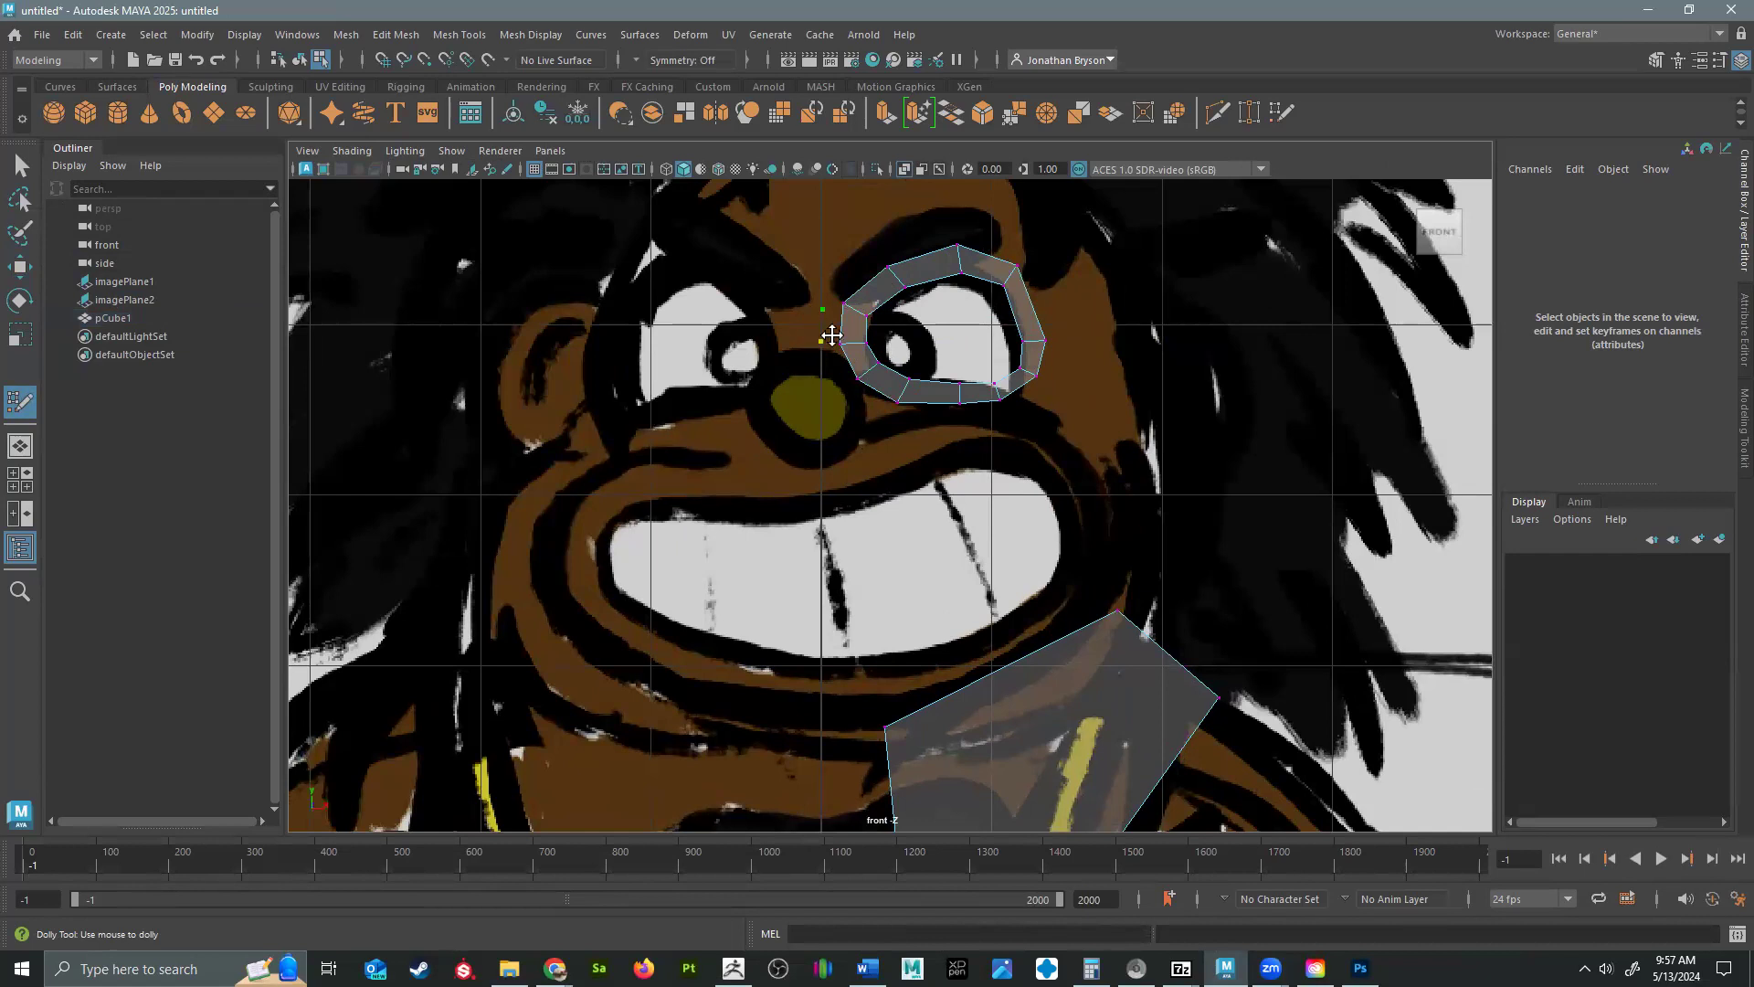
shift+click(832, 333)
shift+click(832, 361)
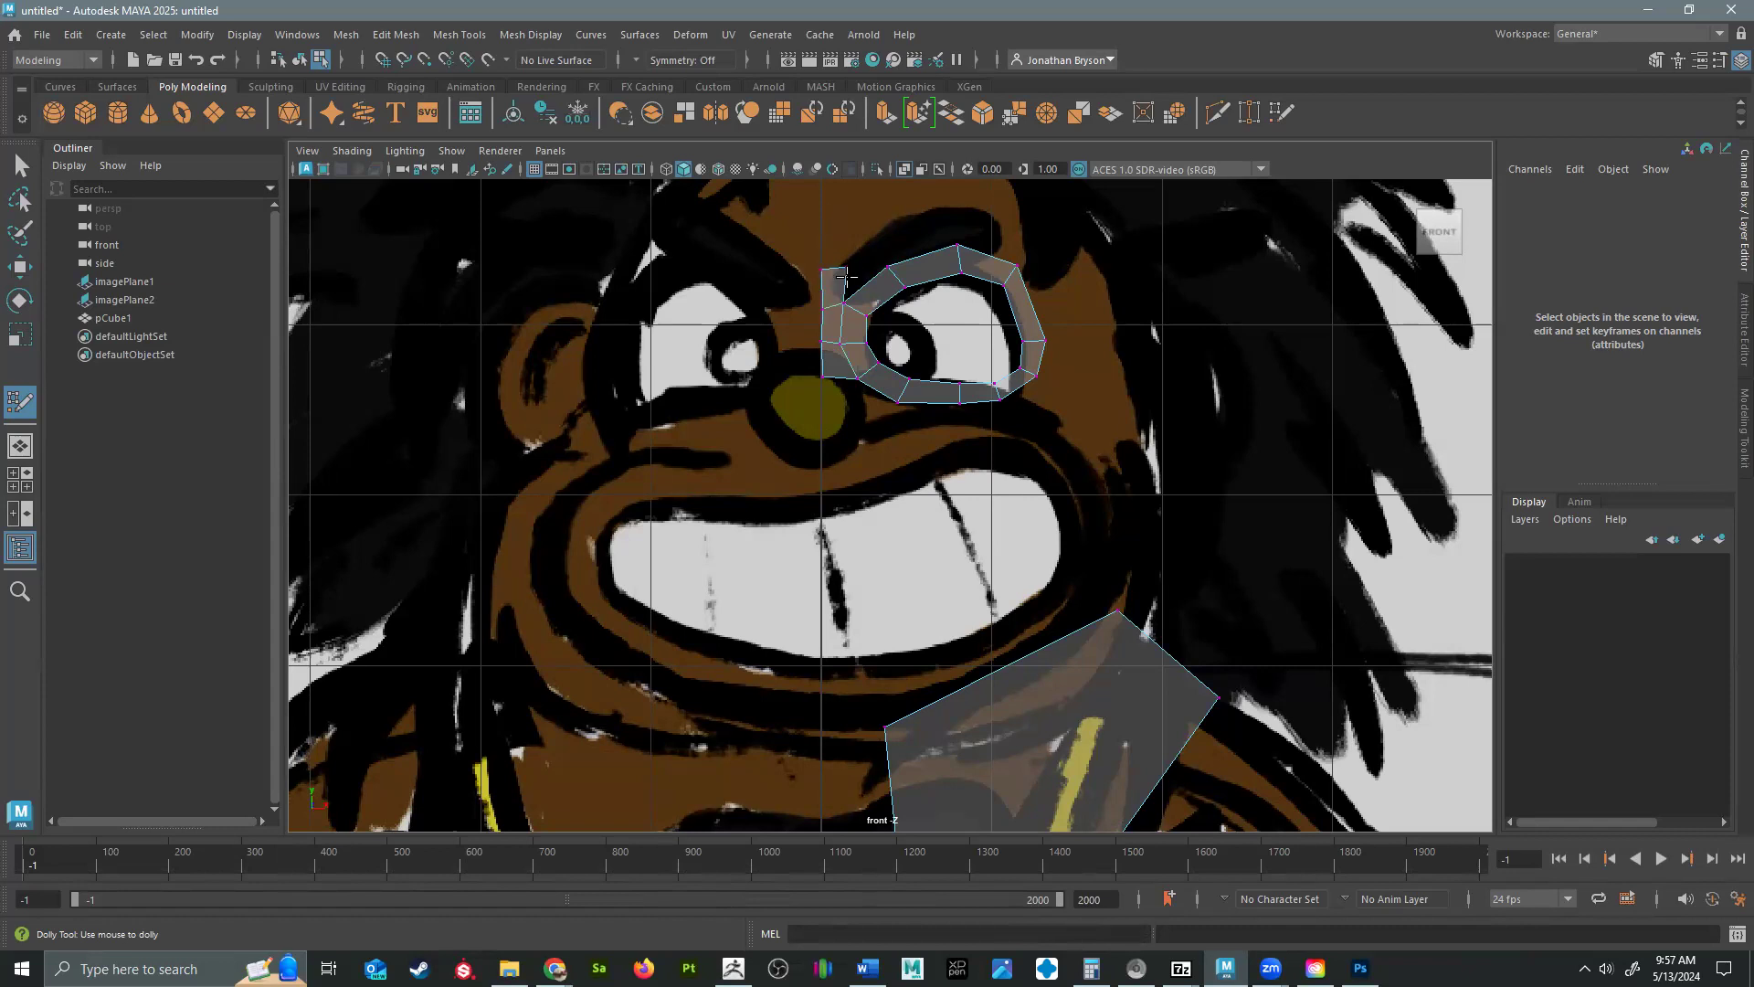
Extend the centerline strip of quads up the forehead to the hairline.
alt+middle_drag(837, 224, 842, 454)
shift+click(861, 432)
shift+click(869, 366)
shift+click(859, 382)
ctrl+shift+click(861, 388)
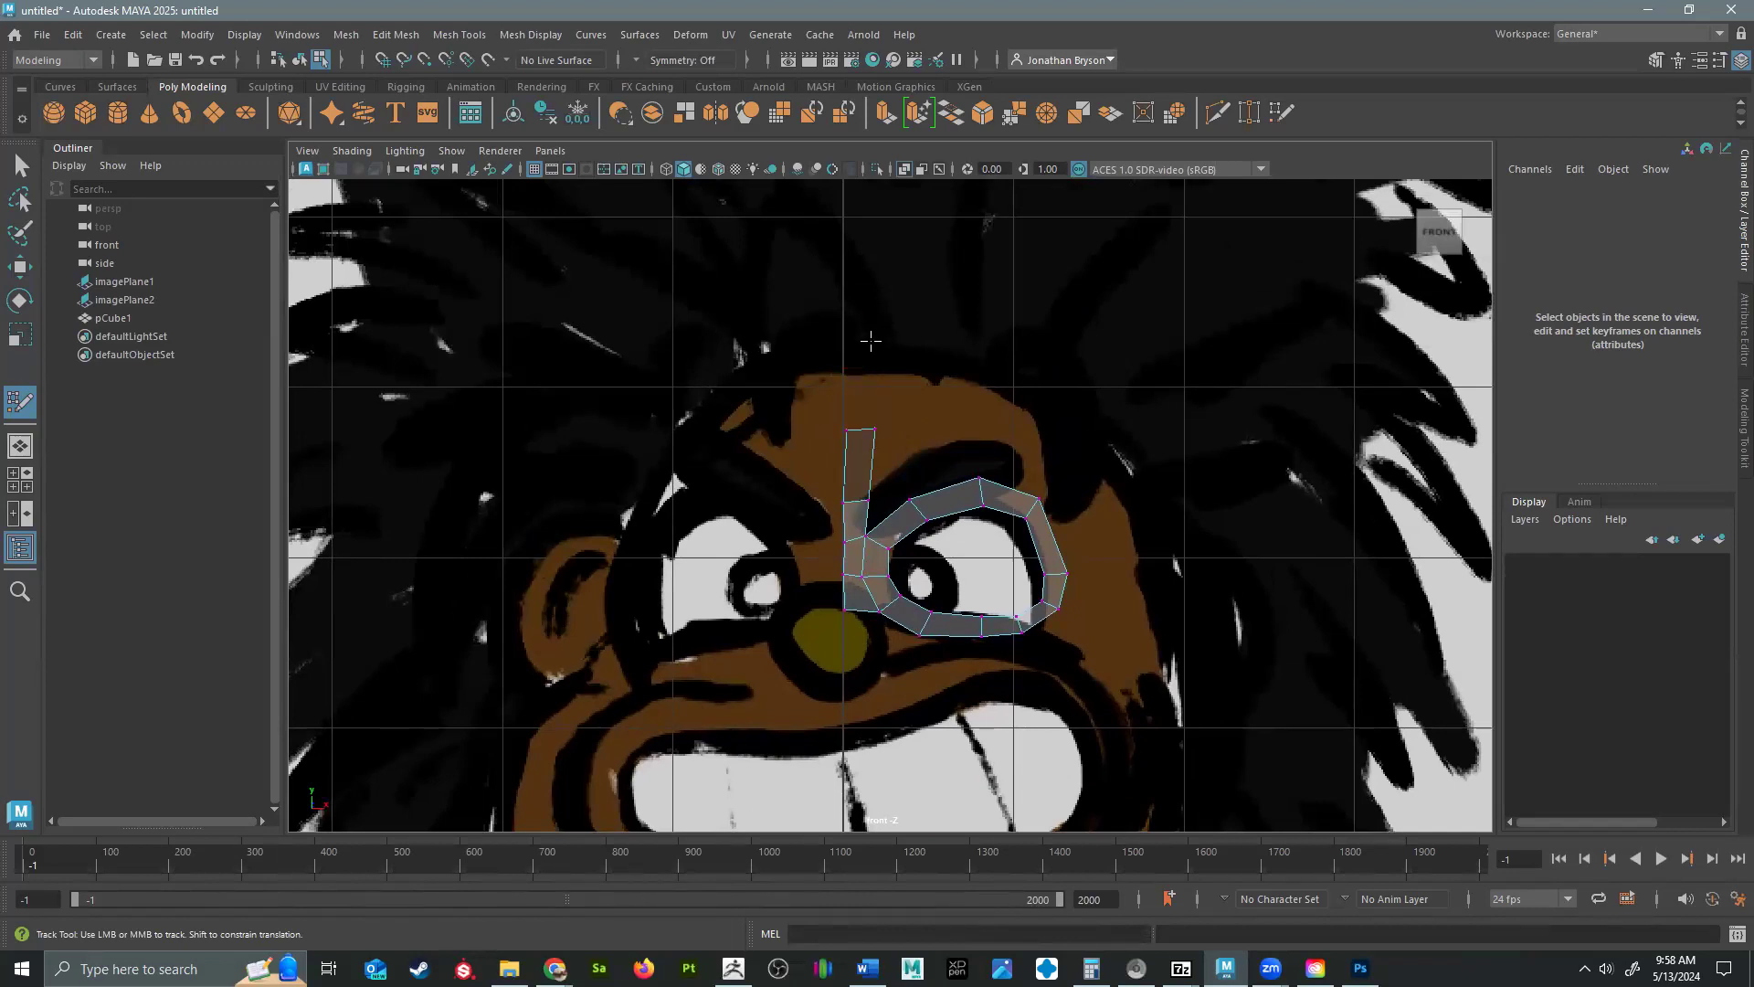
key(Tab)
alt+middle_drag(872, 363, 854, 297)
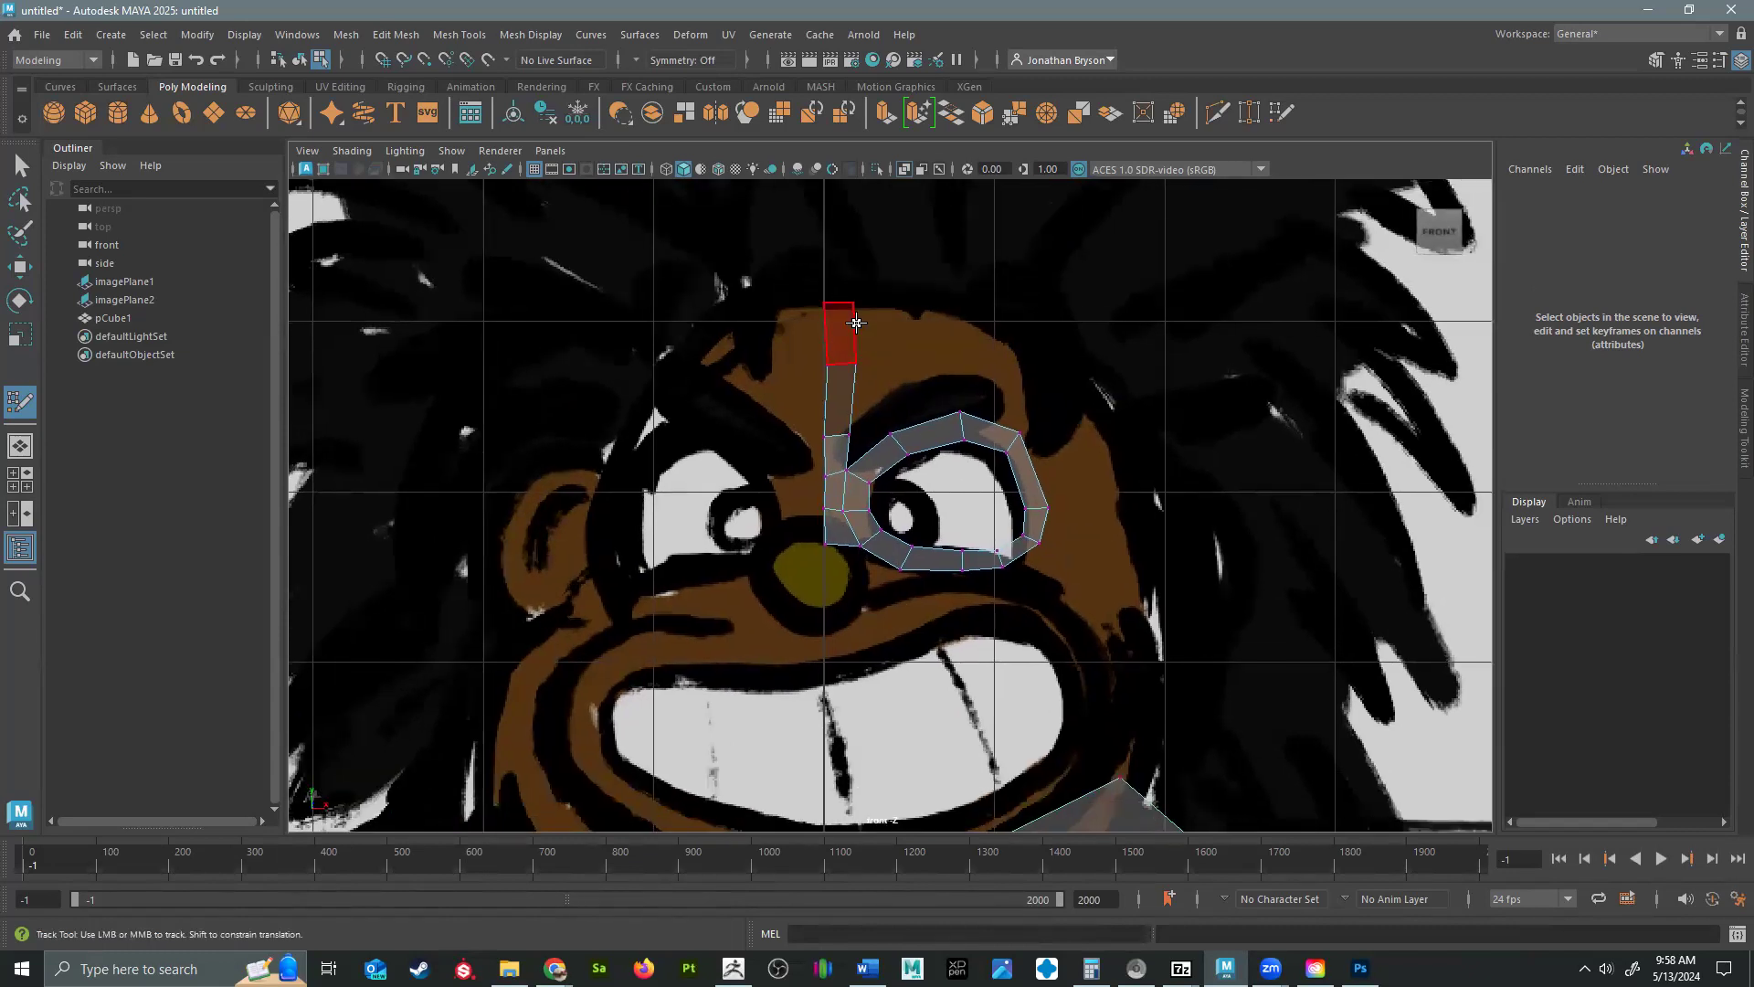
Add quads along the centerline down from the nose bridge to the base of the nose.
alt+middle_drag(976, 405, 985, 314)
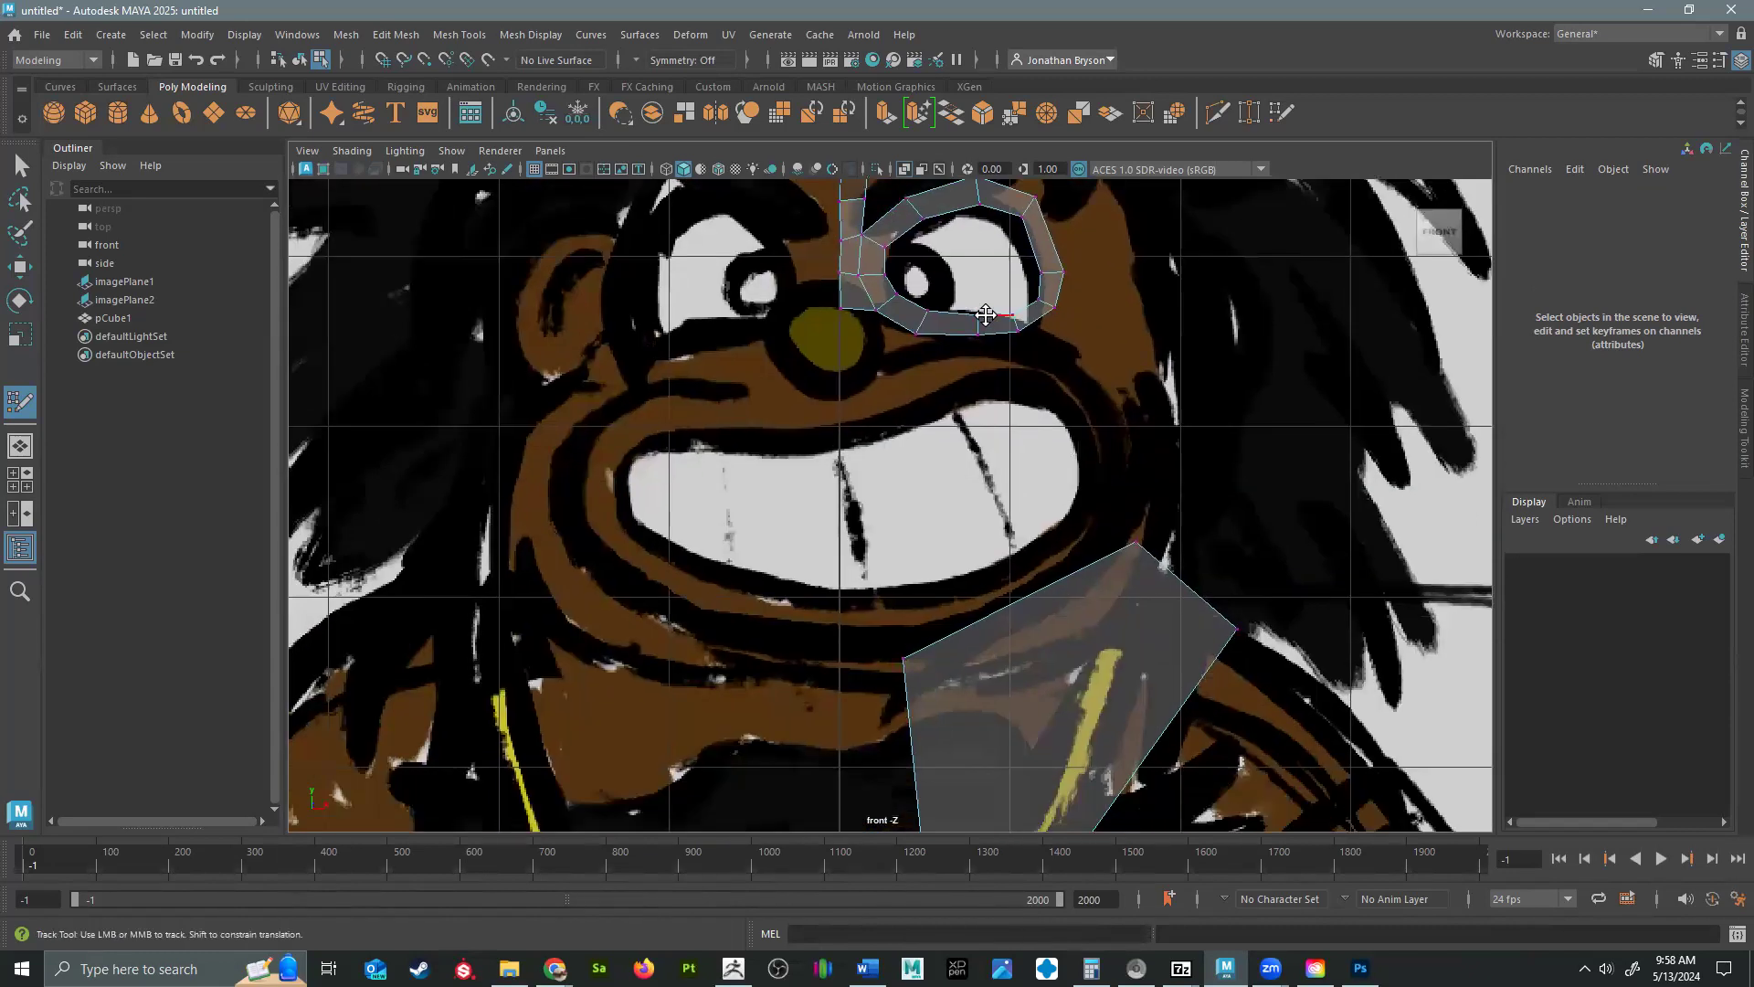
click(869, 343)
shift+click(850, 338)
click(867, 384)
shift+click(852, 366)
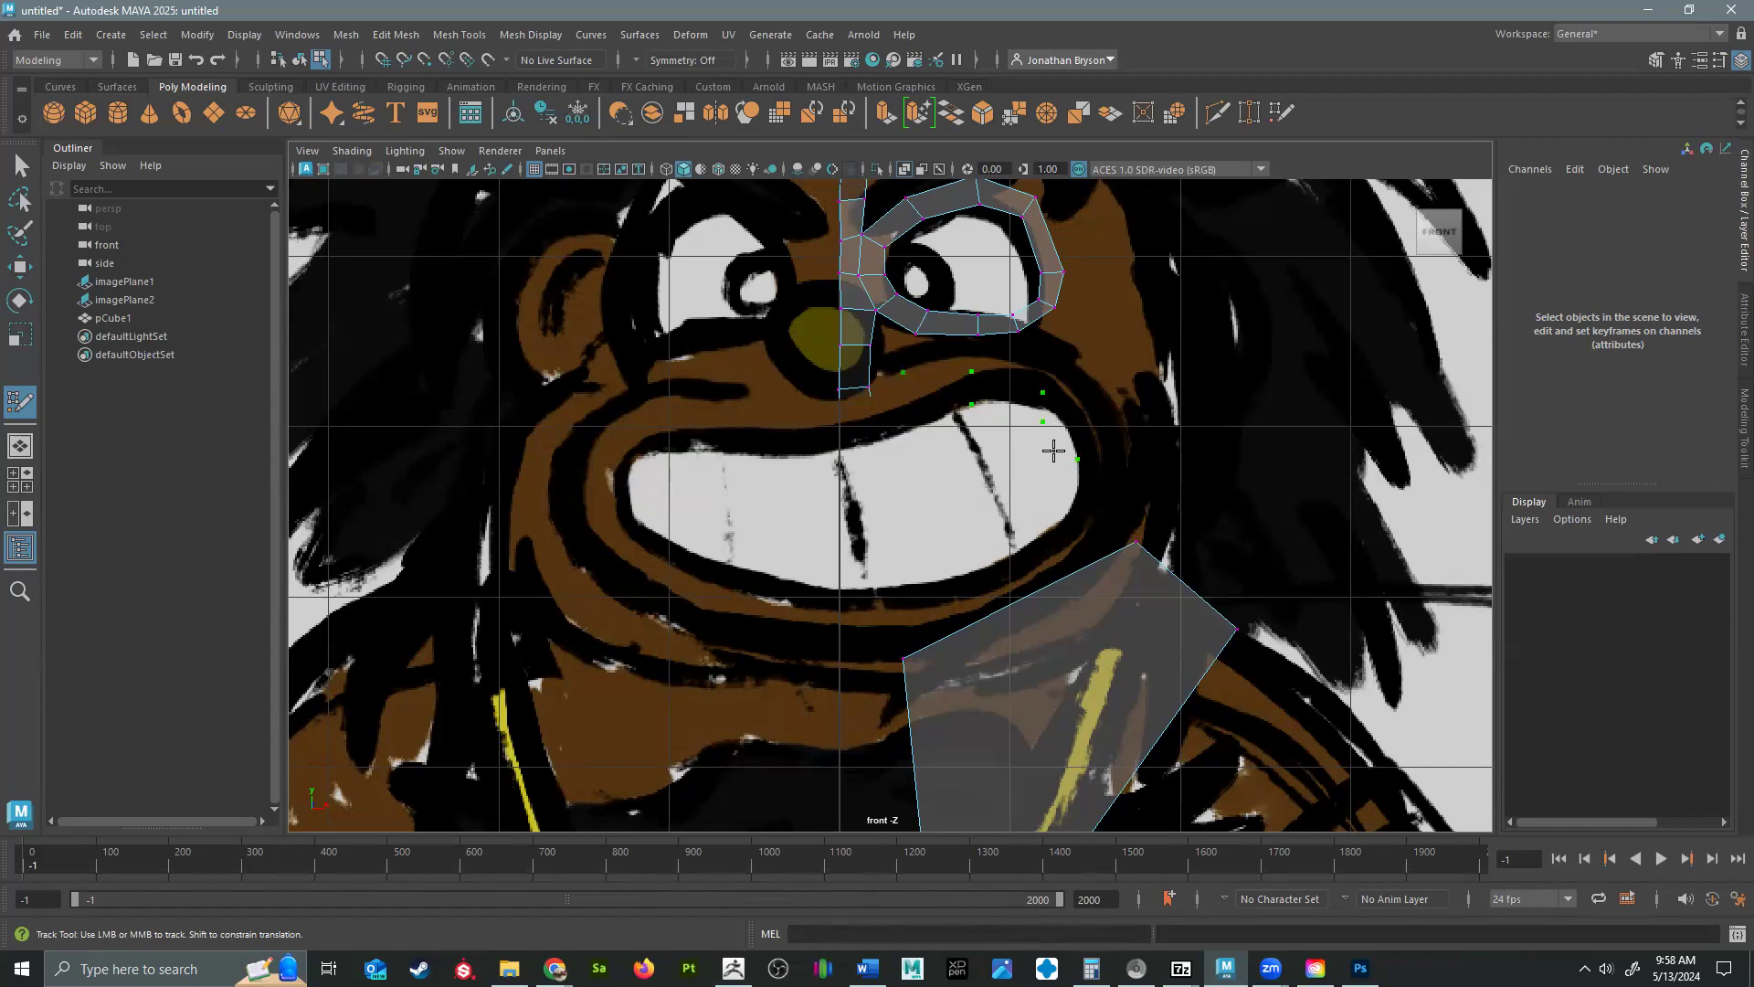
Place Quad Draw points around the mouth, undo the stray face, and try filling the upper lip faces again.
click(1011, 478)
click(944, 517)
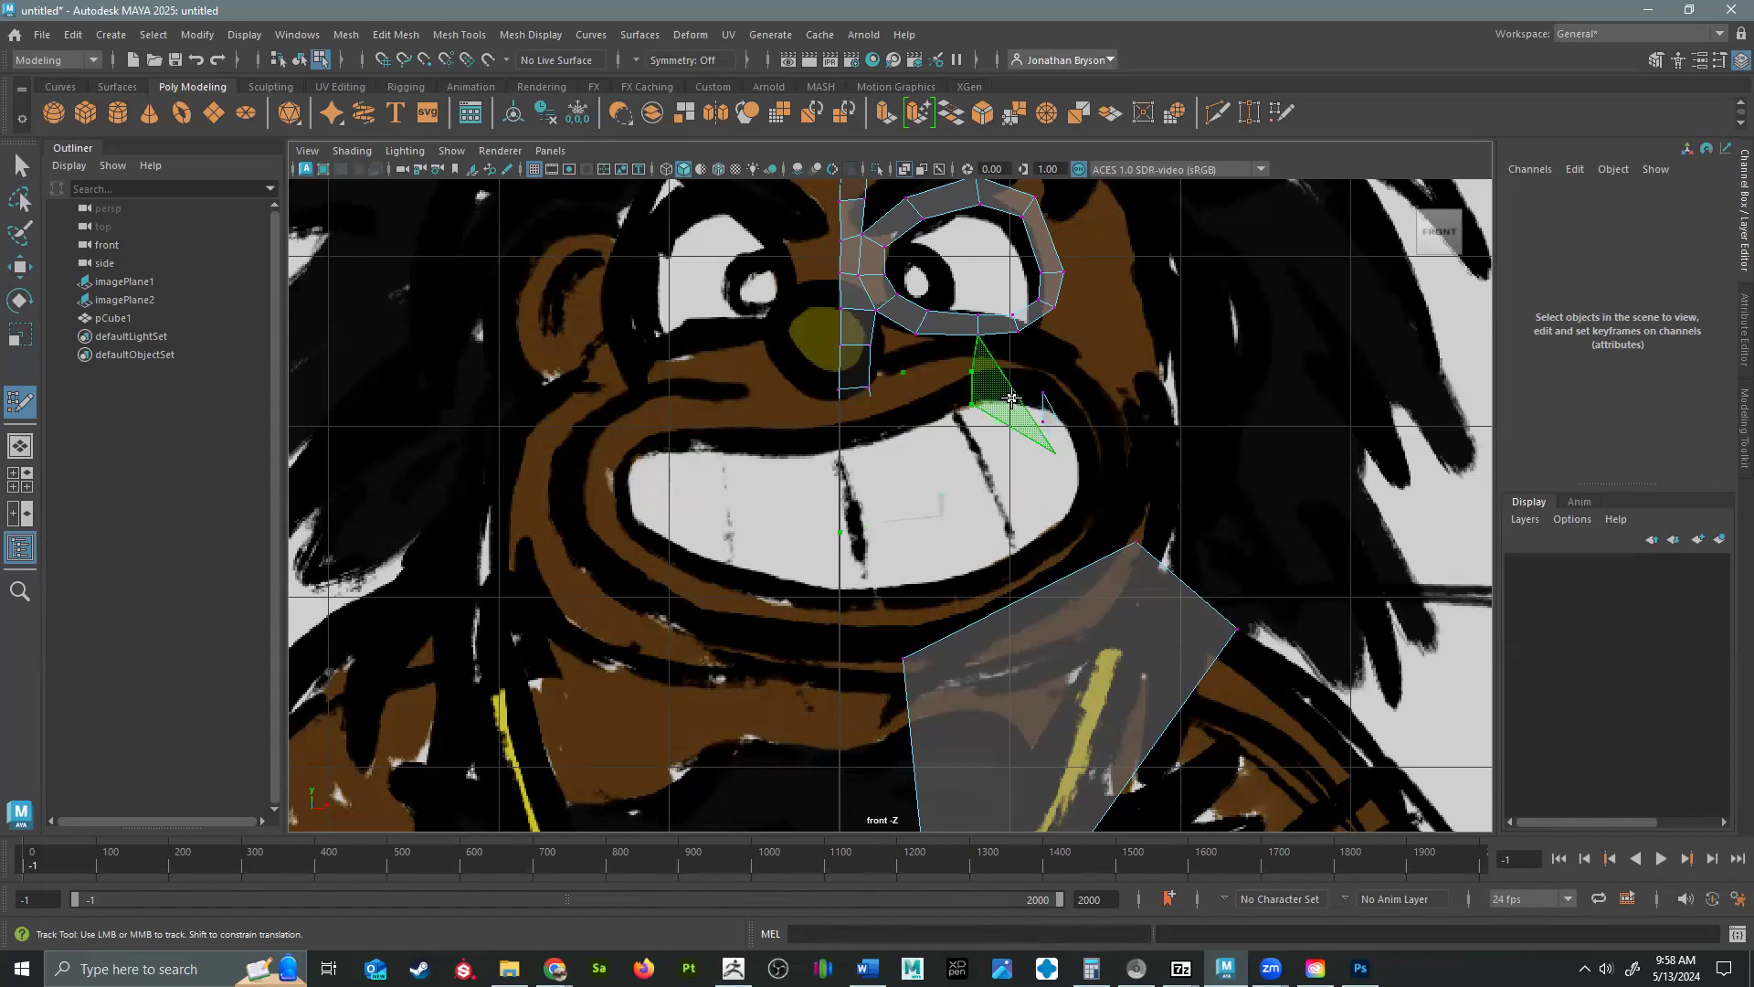
key(ctrl+z)
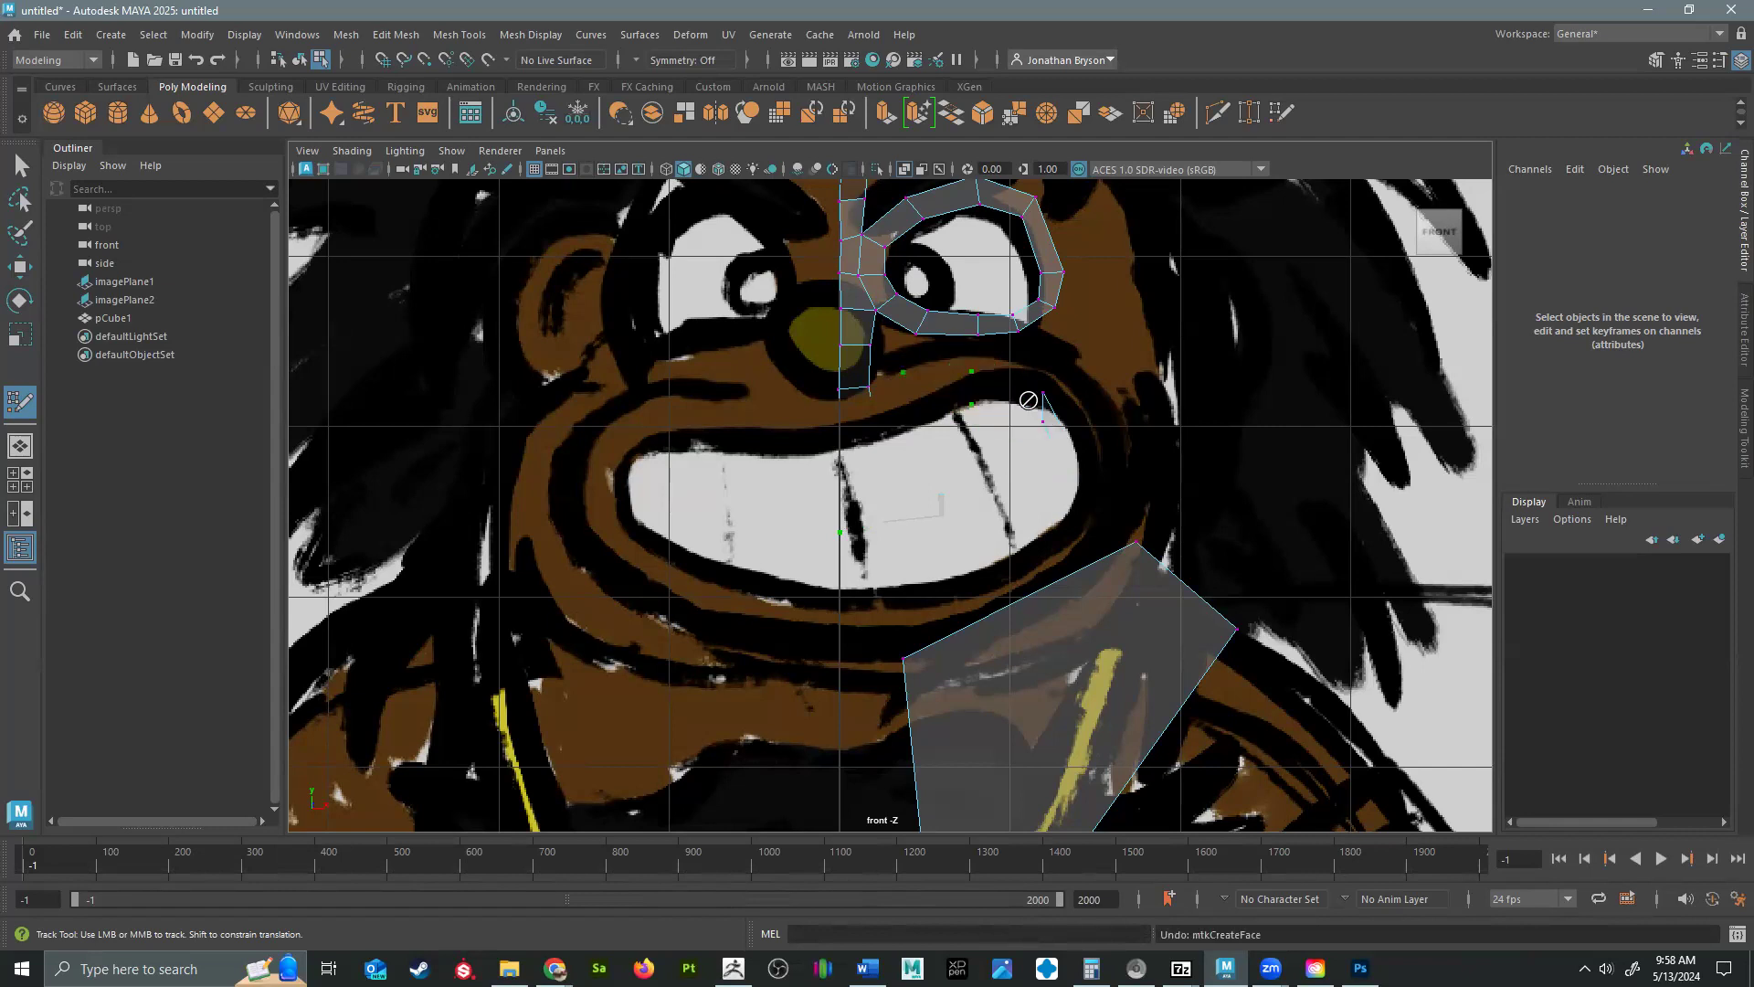
alt+middle_drag(1029, 402, 948, 402)
scroll(947, 402, up, 4)
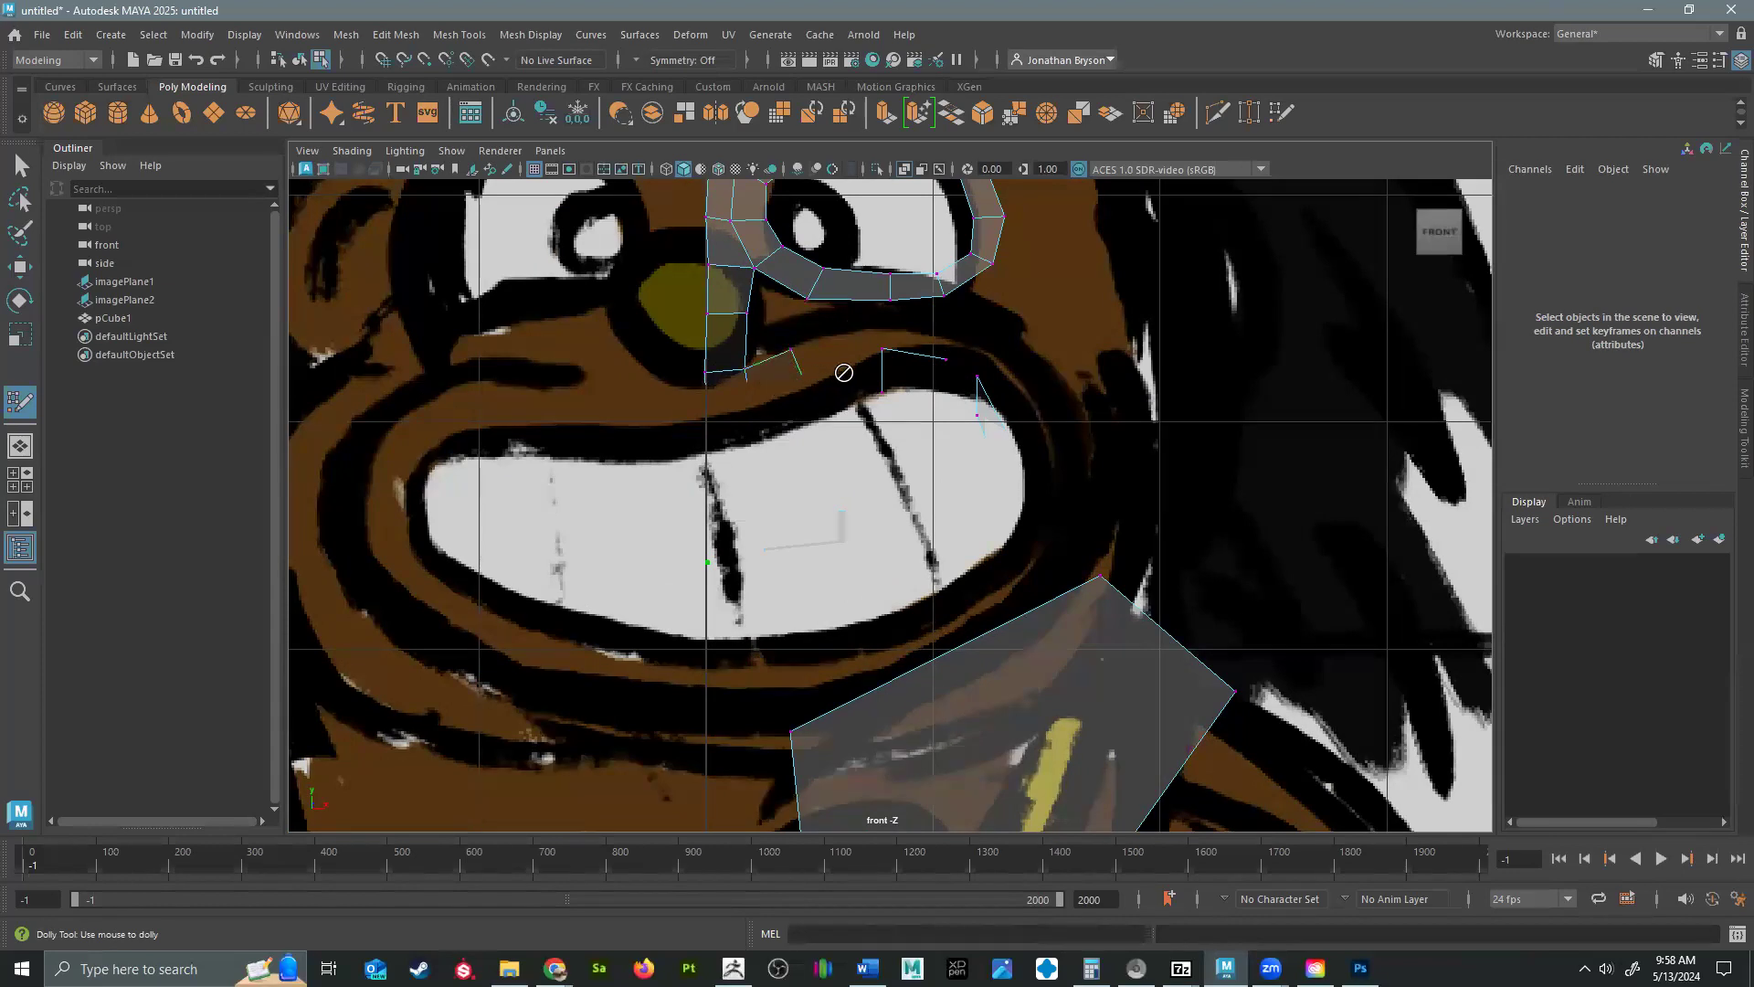
Leave Quad Draw and switch pCube1 to vertex selection with all four views showing.
key(q)
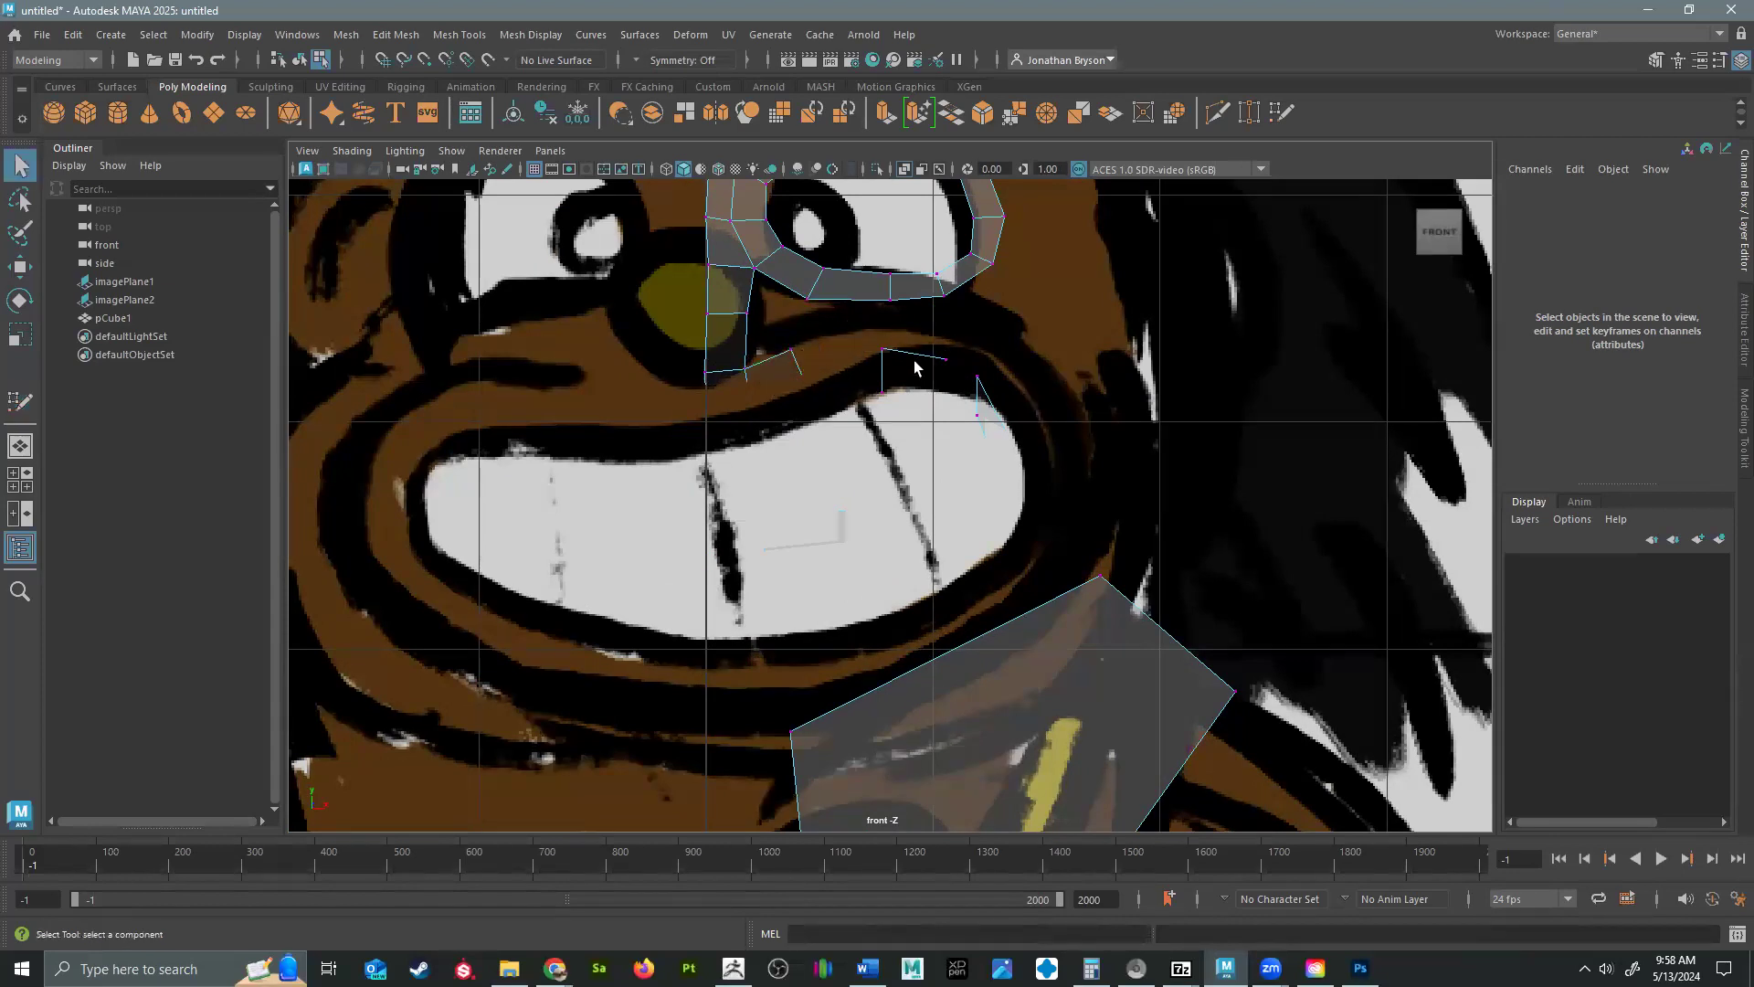
right_drag(911, 280, 986, 256)
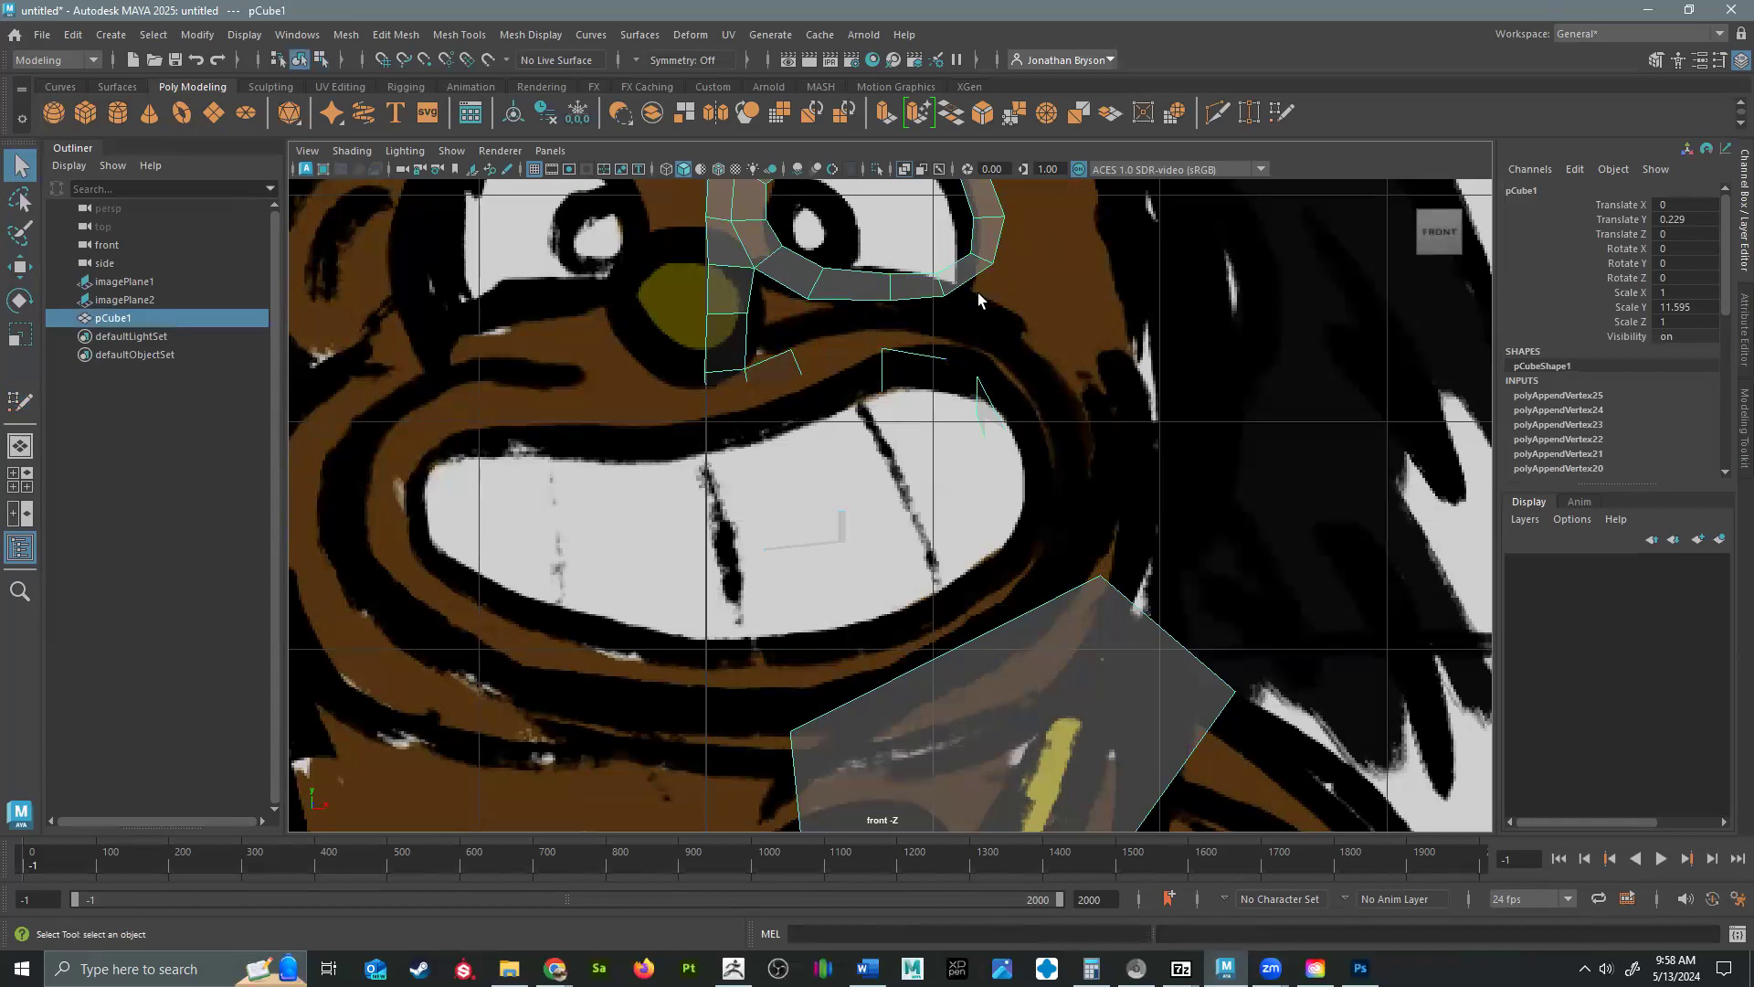
key(space)
alt+drag(1115, 432, 1211, 281)
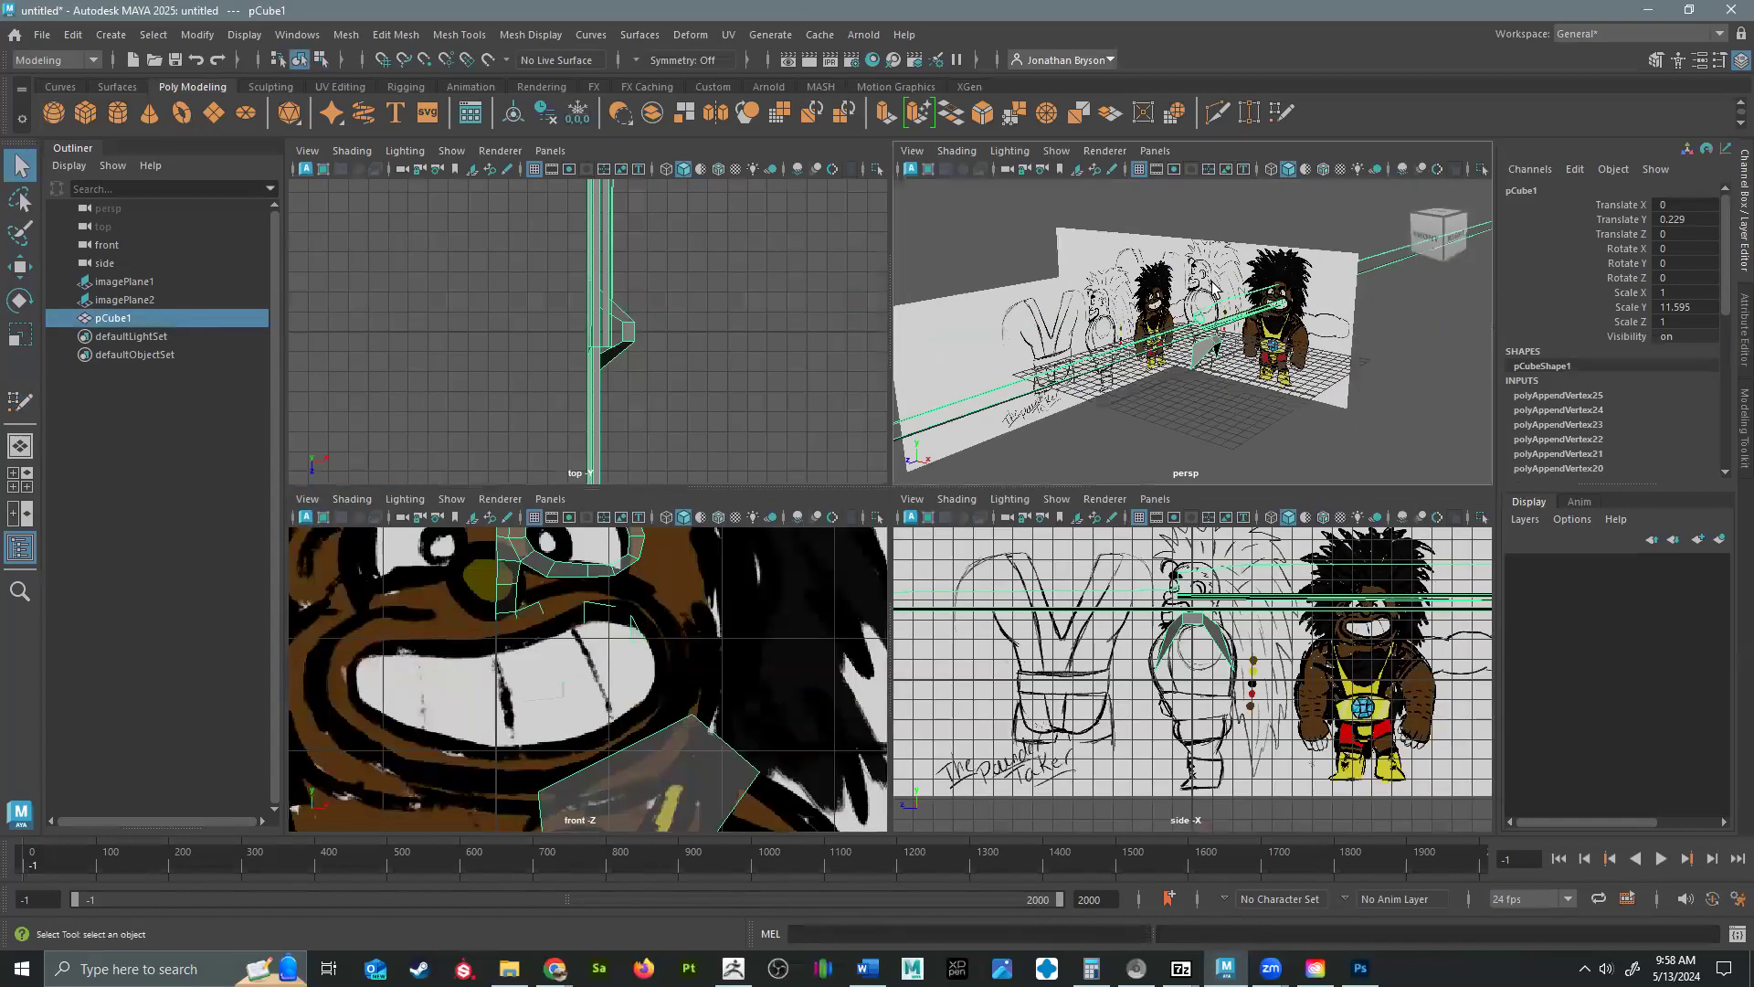
right_drag(1204, 309, 1116, 313)
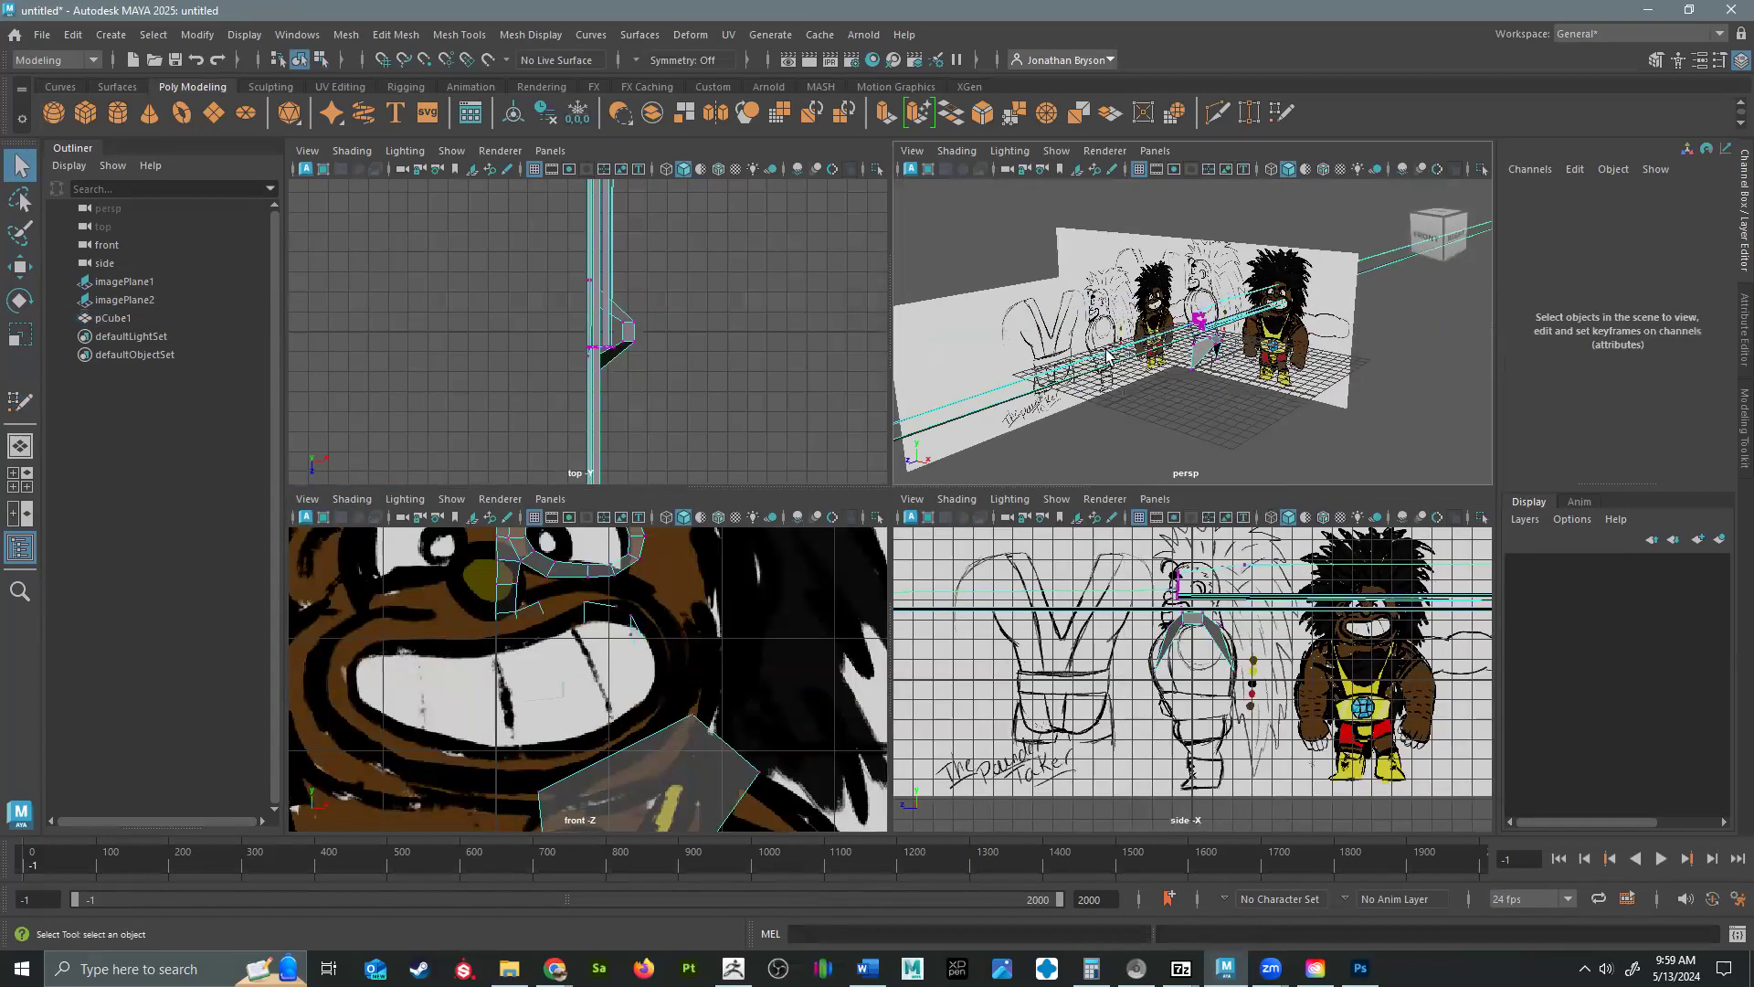
Select the face mesh's vertices without those of the torso block and move them along Z back toward the reference images.
scroll(706, 660, down, 5)
scroll(705, 657, down, 2)
drag(491, 556, 516, 679)
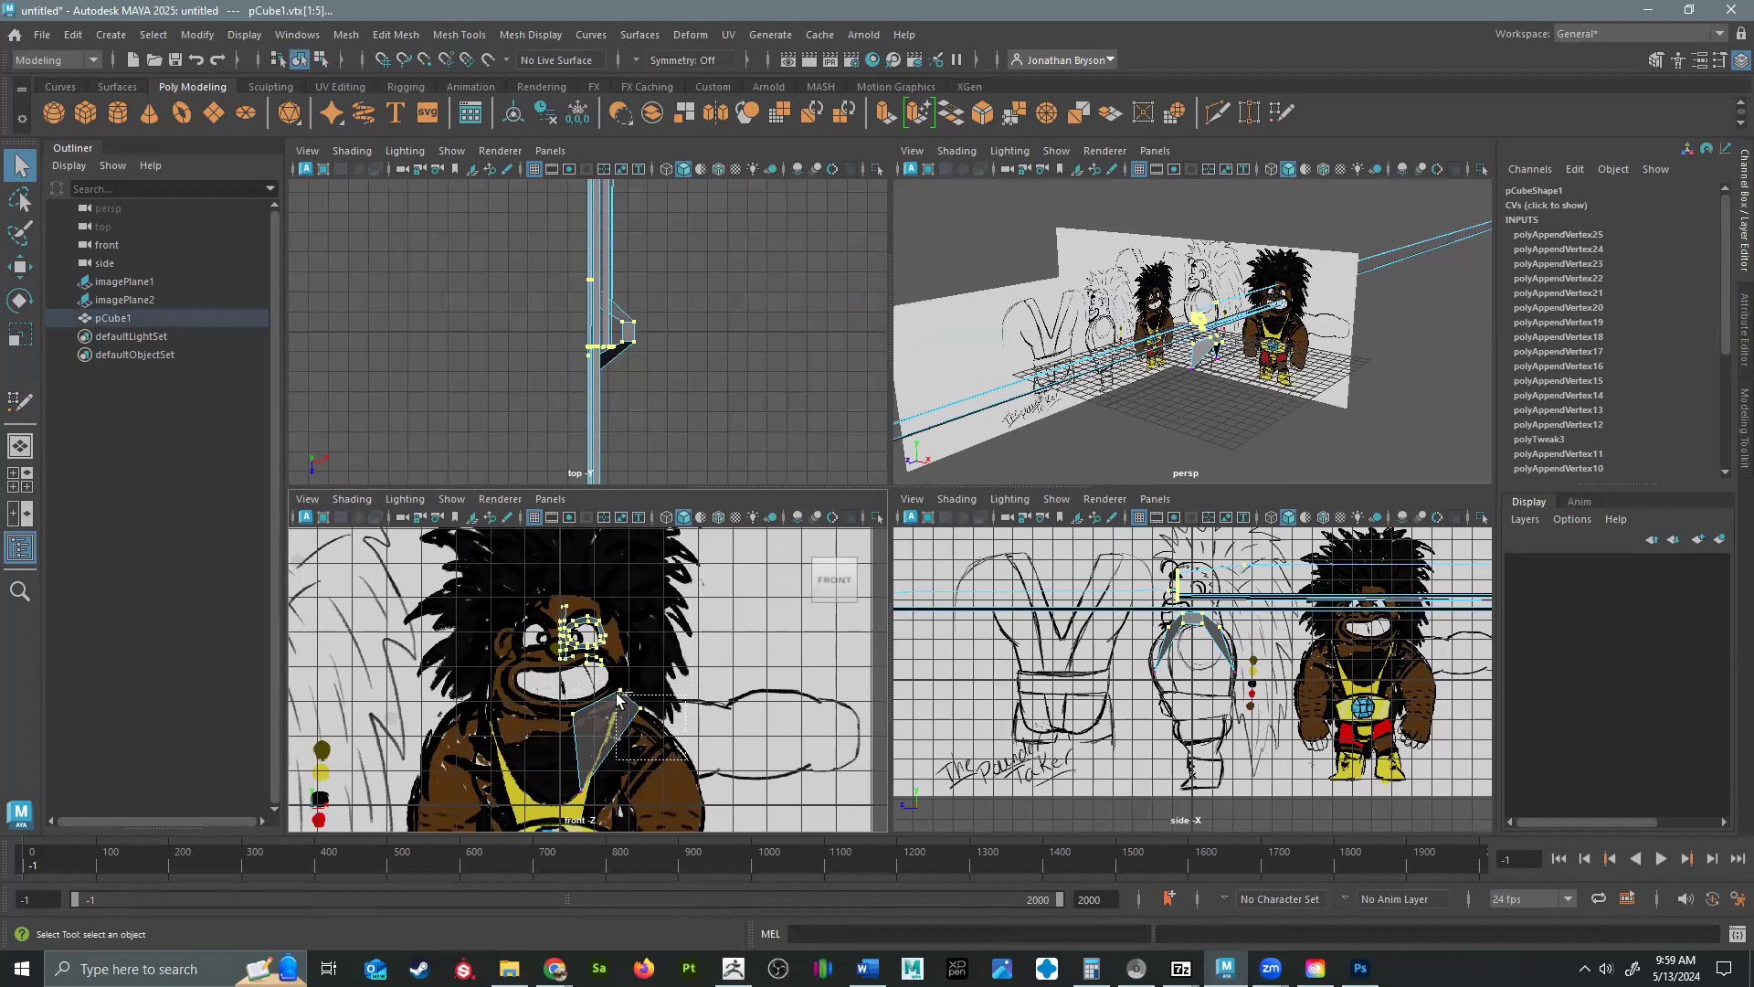
drag(619, 696, 587, 732)
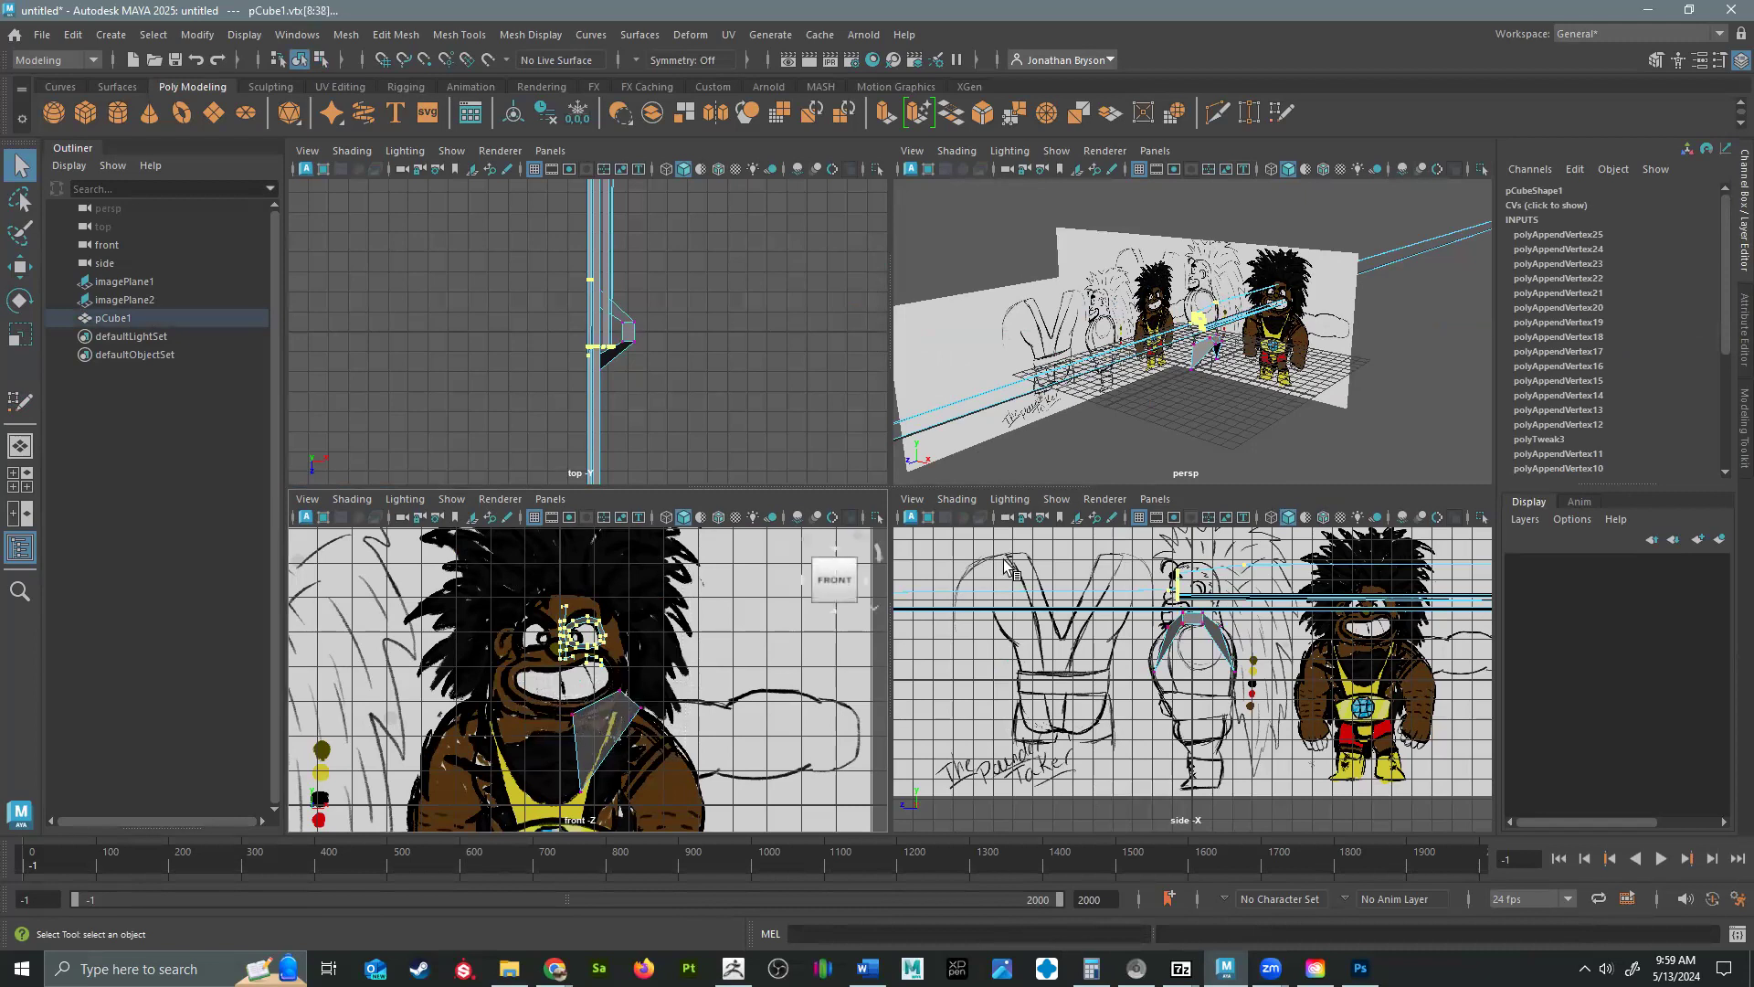
key(e)
key(r)
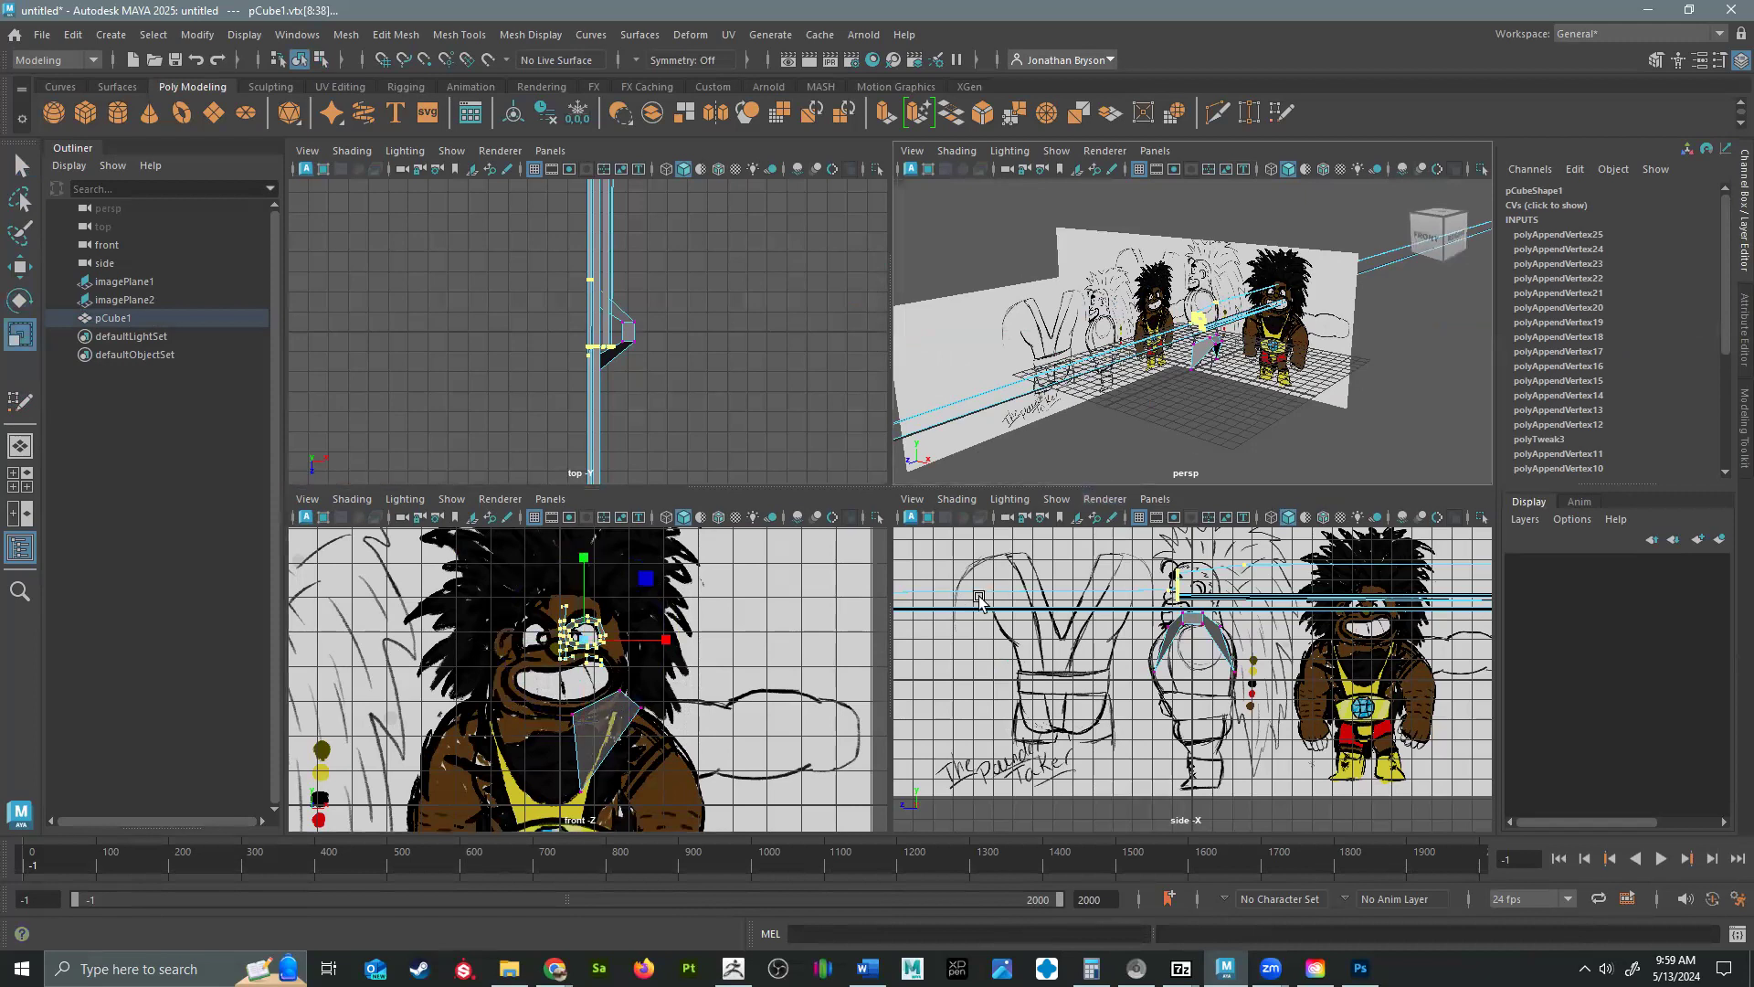
click(1156, 499)
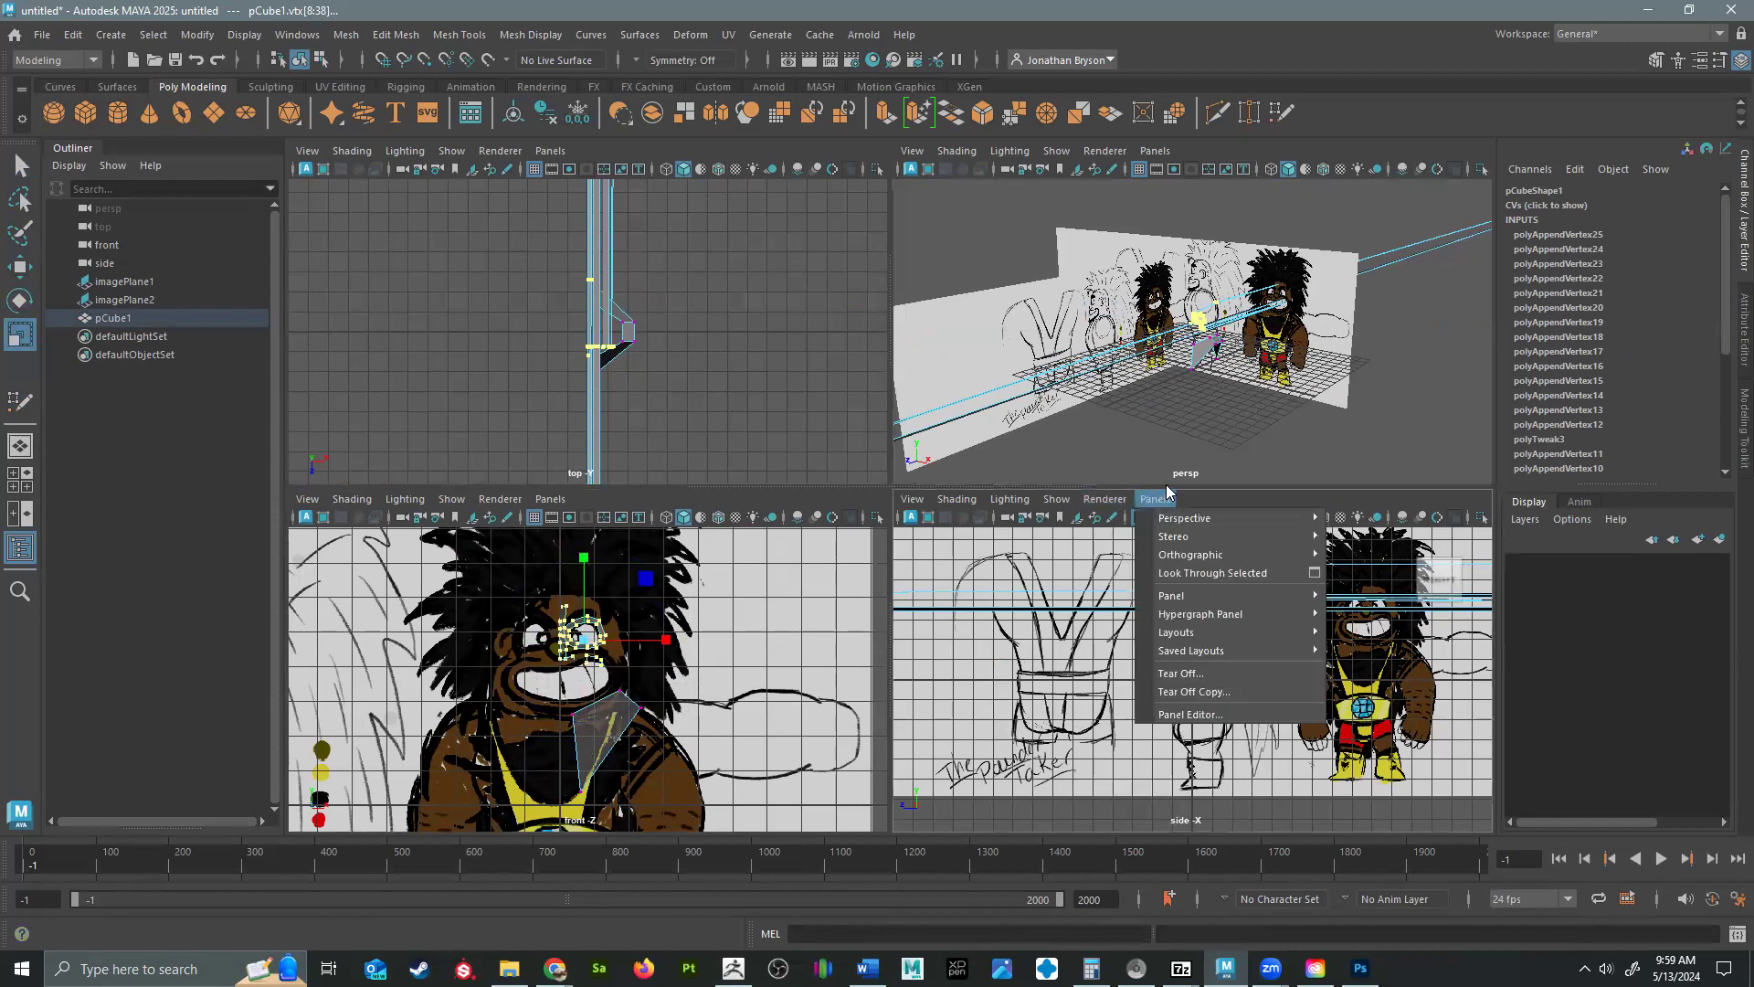
alt+drag(1166, 399, 1226, 387)
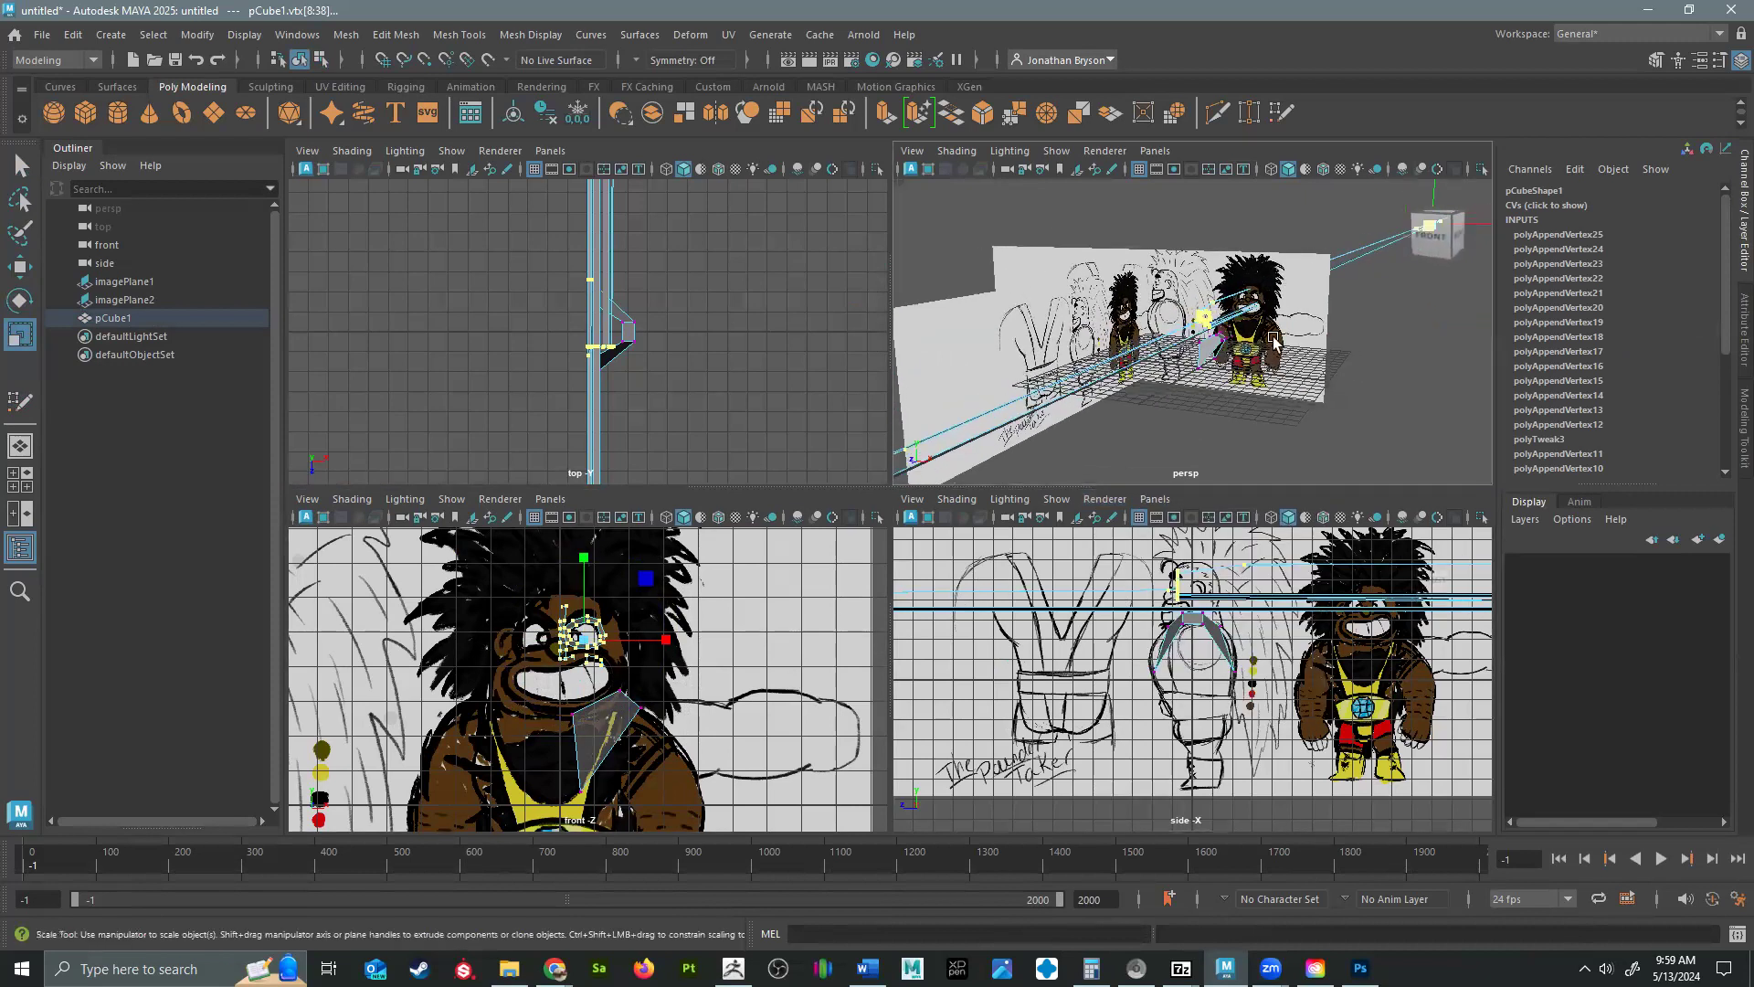
alt+drag(1235, 455, 1129, 456)
scroll(1173, 386, down, 10)
alt+middle_drag(1378, 329, 1134, 338)
alt+drag(1133, 338, 1302, 338)
alt+middle_drag(1084, 387, 872, 432)
alt+middle_drag(1364, 194, 1260, 236)
drag(1286, 236, 1423, 223)
key(w)
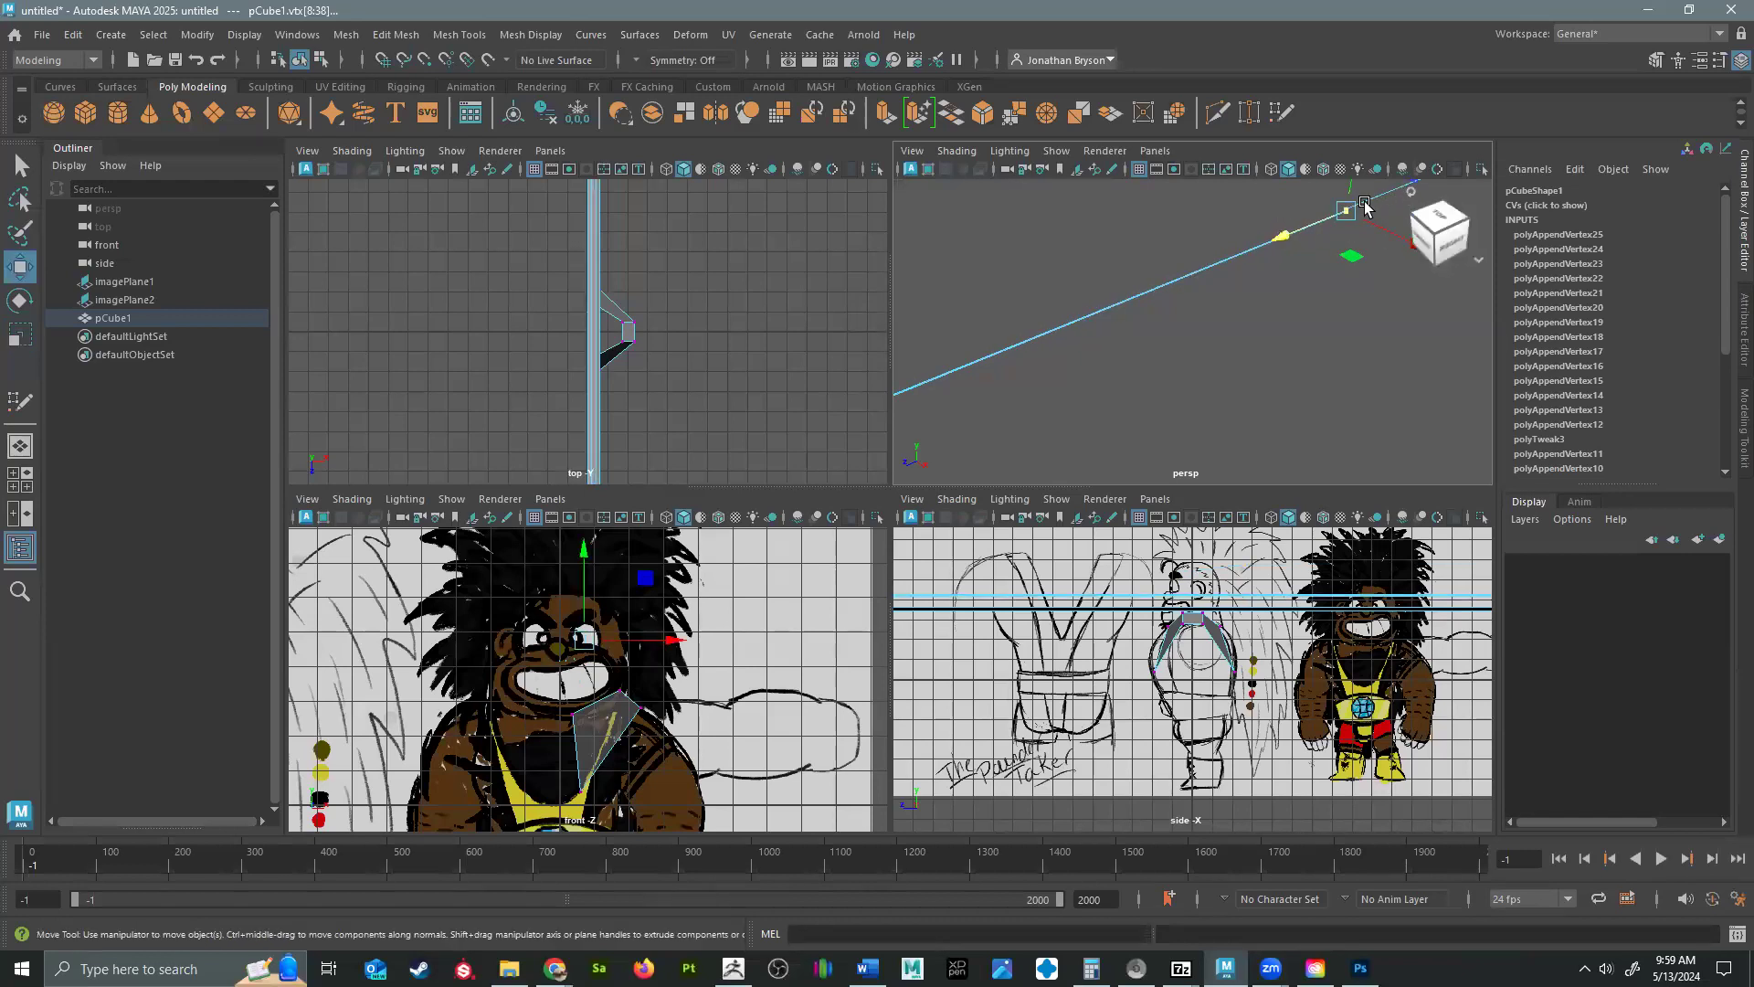
drag(1264, 239, 894, 418)
alt+middle_drag(1066, 374, 1239, 340)
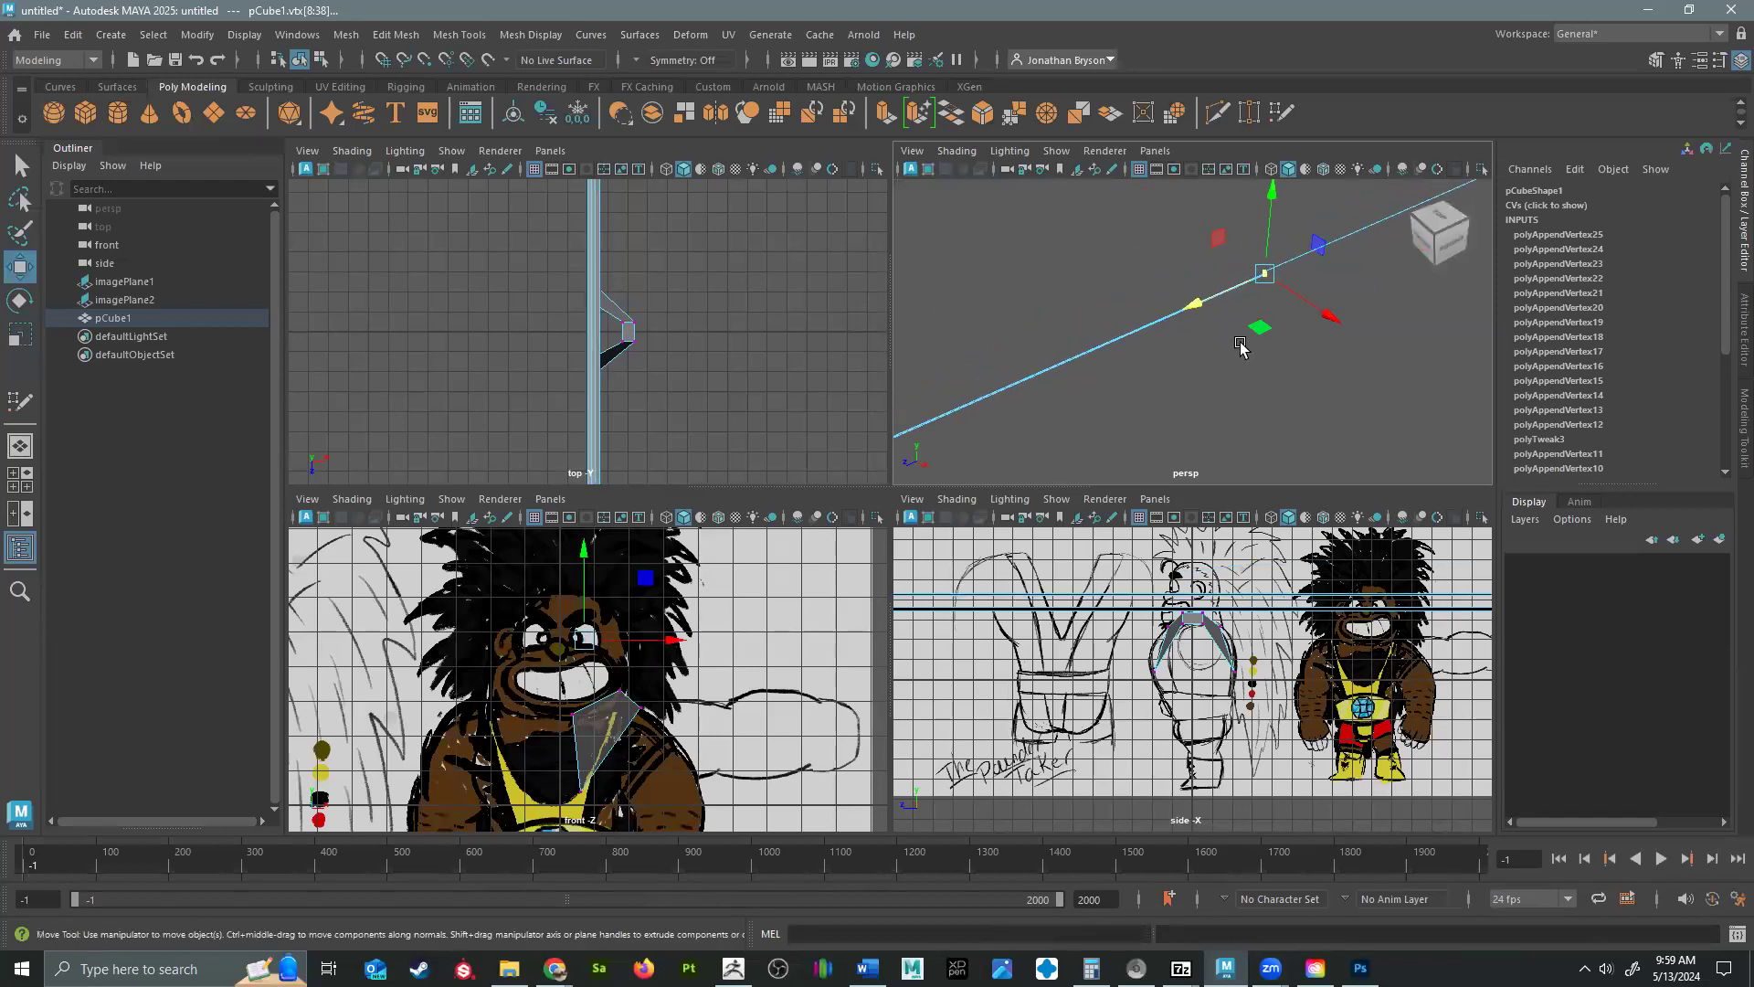
drag(1197, 305, 963, 453)
alt+middle_drag(1063, 405, 1384, 248)
drag(1272, 255, 951, 388)
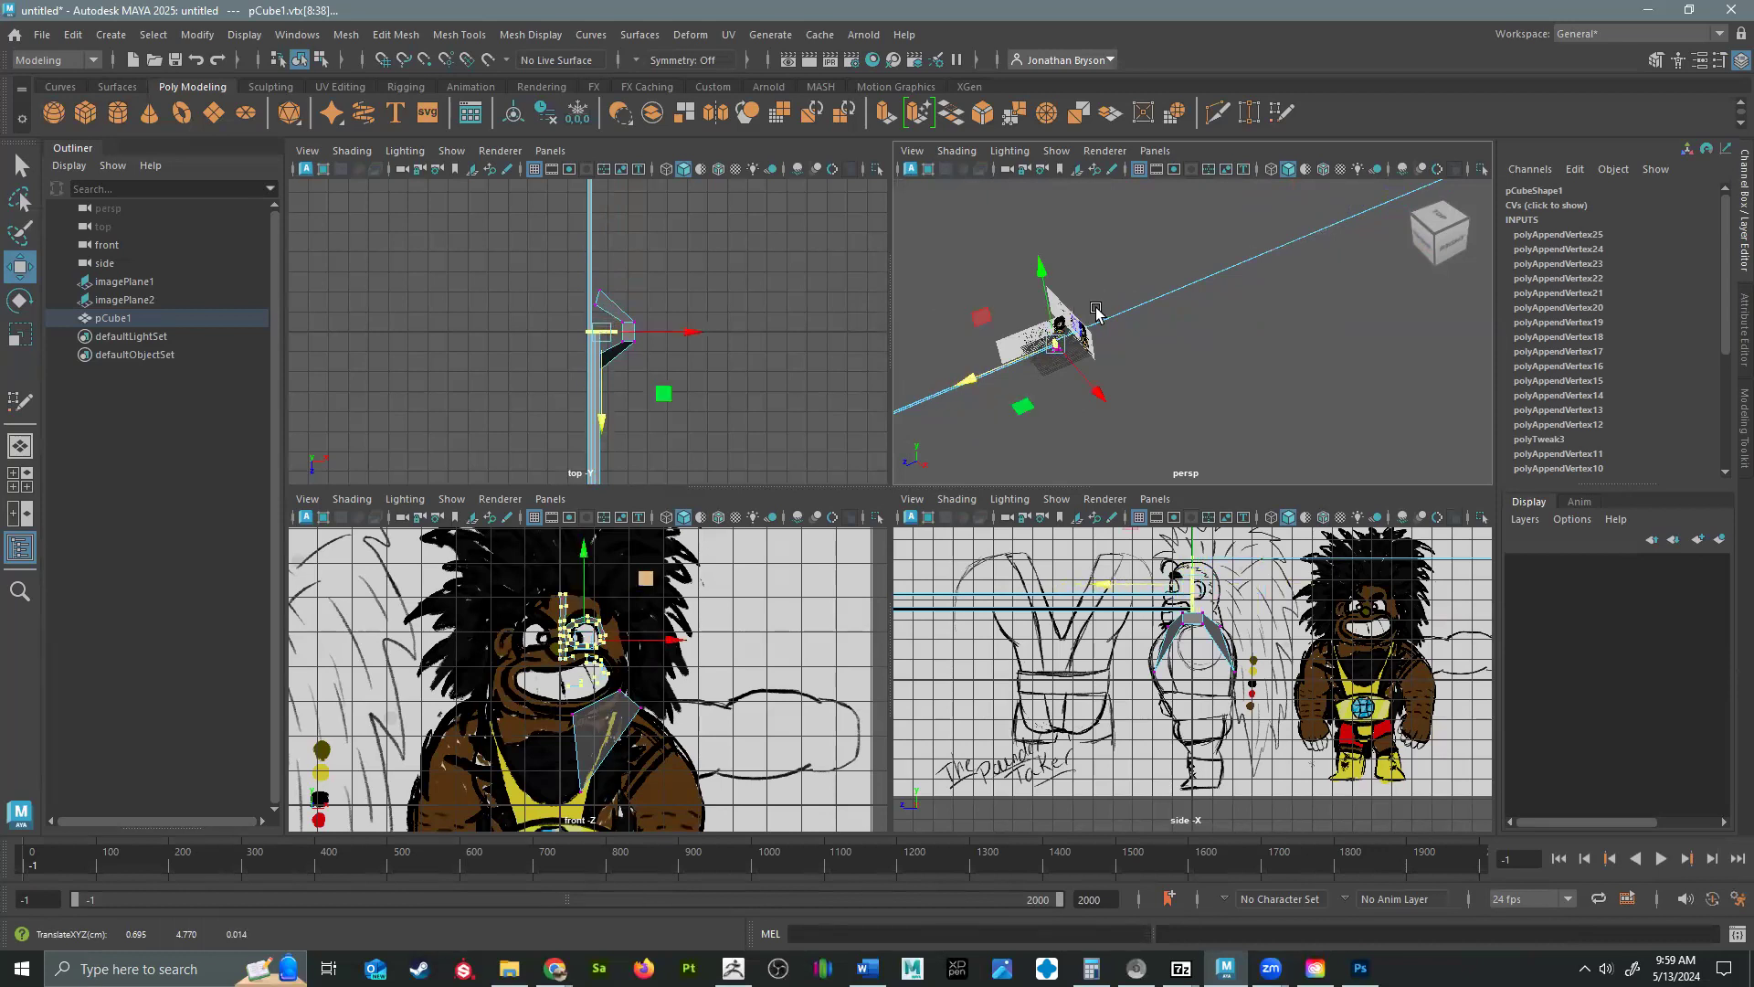
right_drag(1130, 311, 1218, 285)
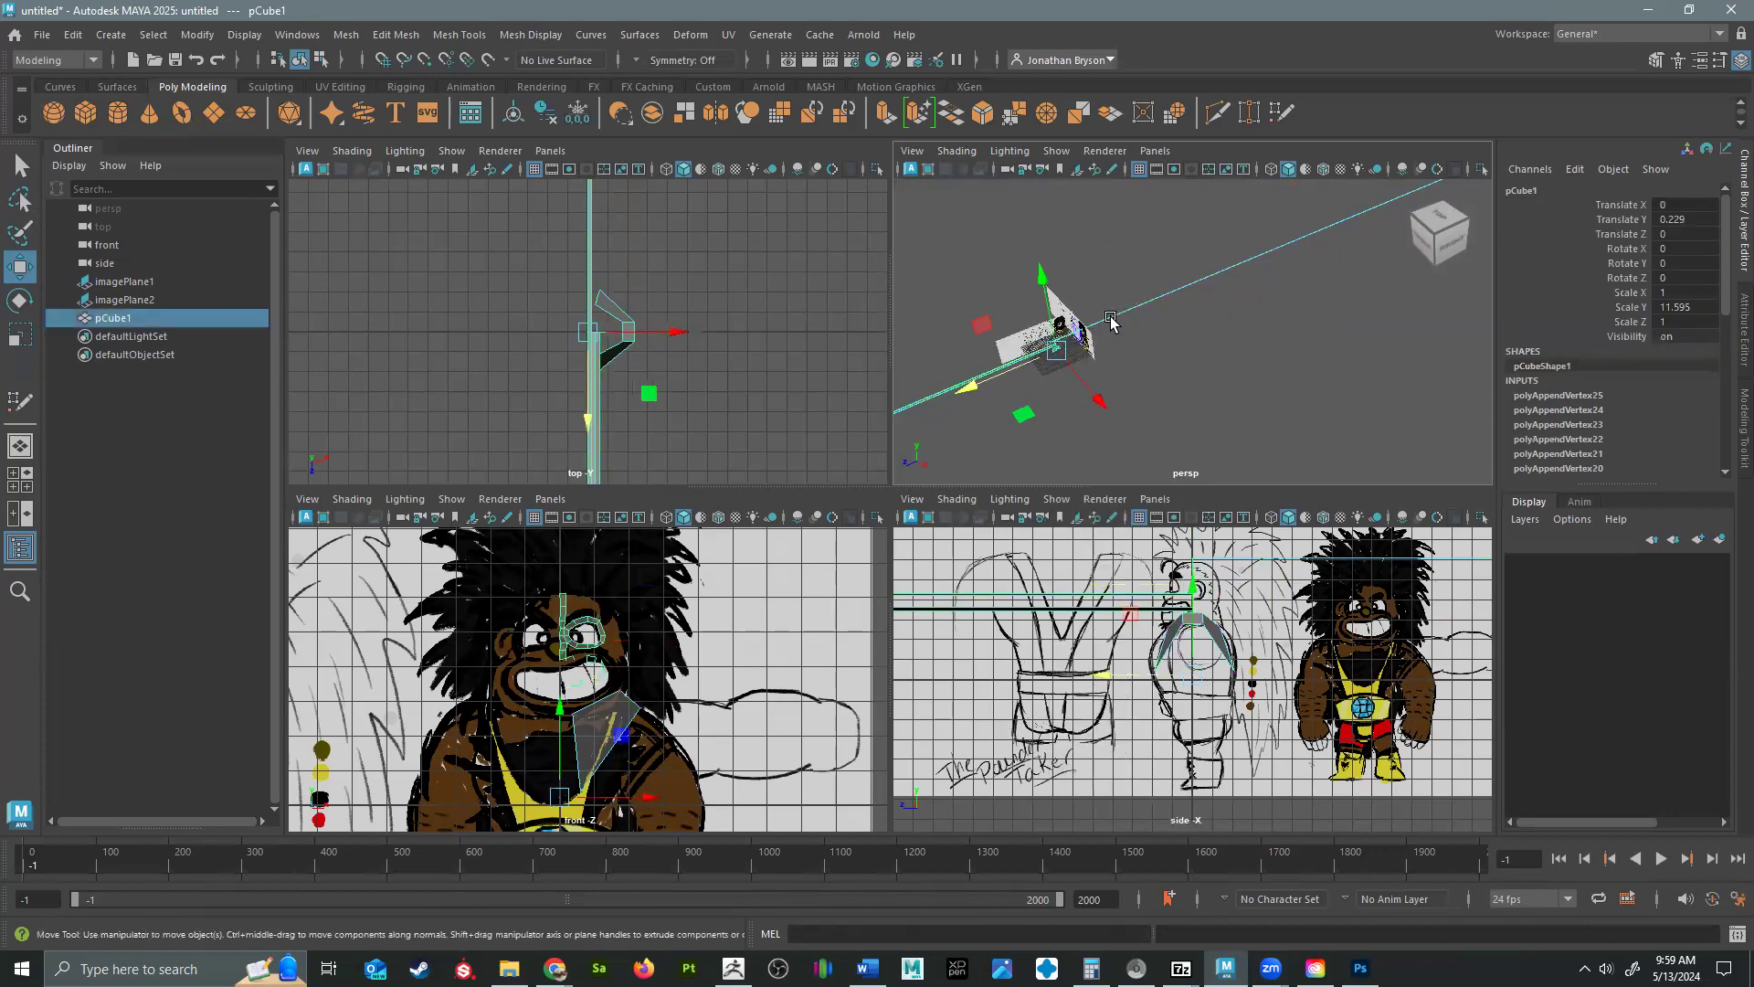
Select the connected face quads in the perspective view and try scaling them with the Scale tool.
alt+drag(1069, 447, 1177, 299)
alt+middle_drag(1142, 243, 1157, 316)
alt+right_drag(1157, 315, 1417, 388)
right_drag(1120, 207, 1108, 246)
double_click(1098, 195)
scroll(1248, 293, down, 5)
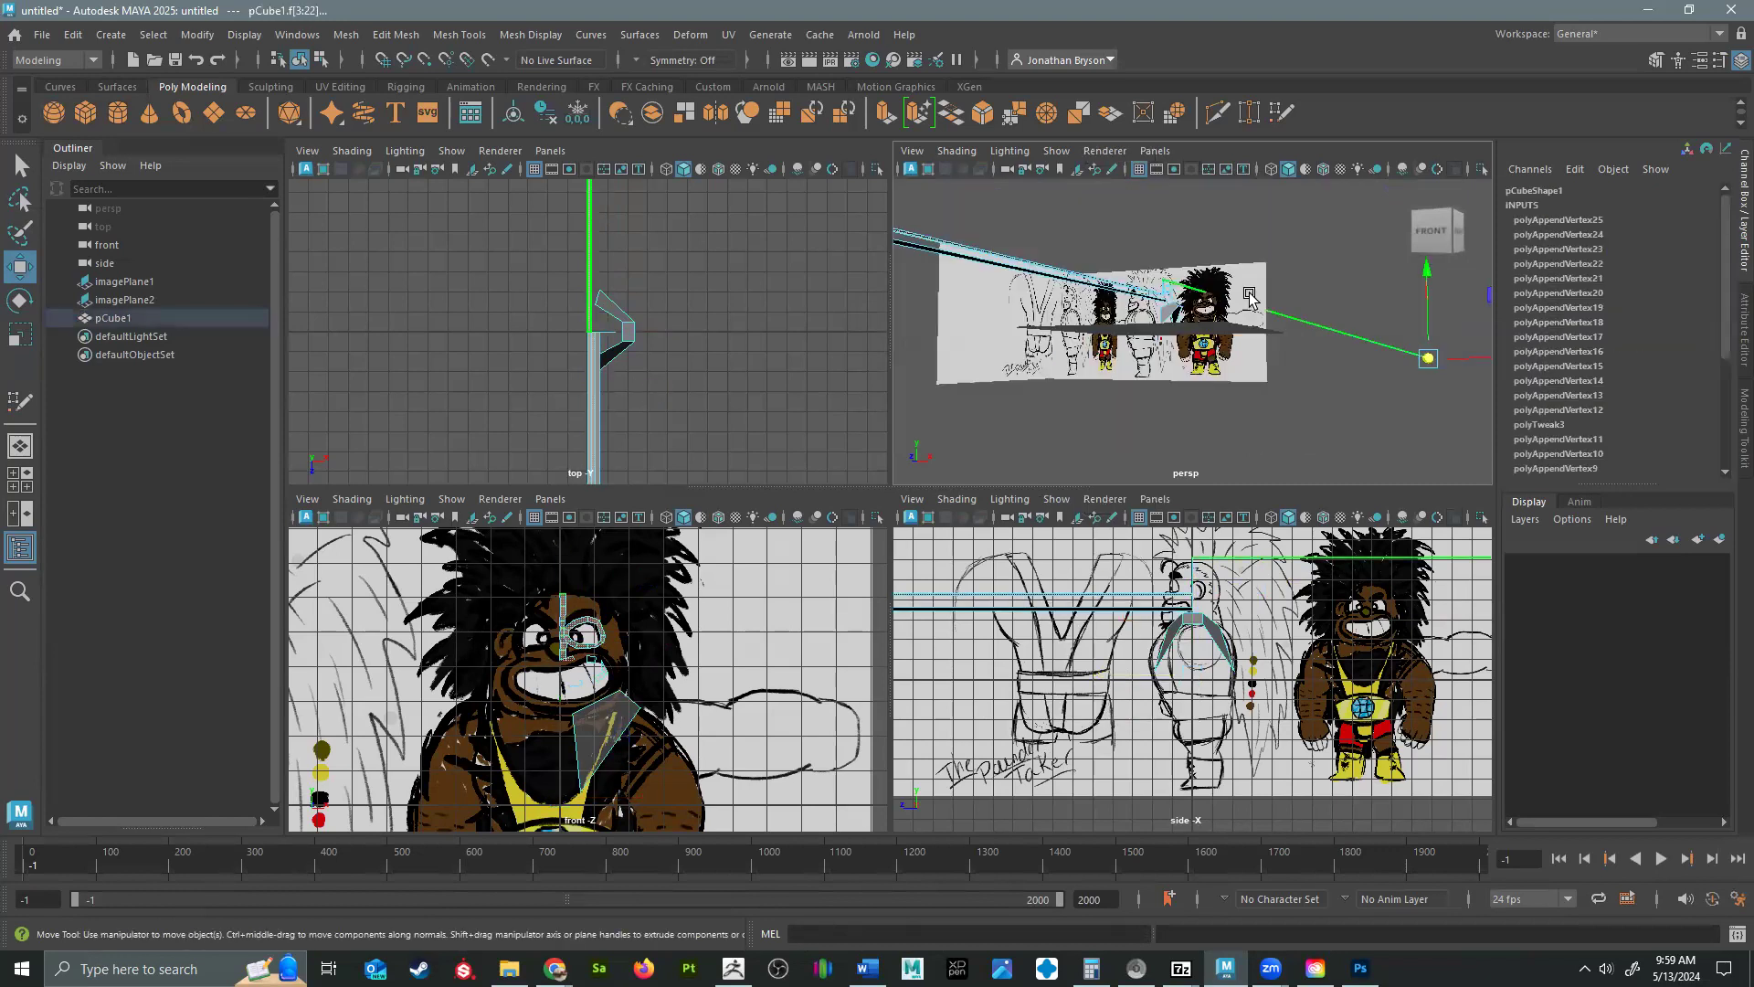
key(r)
alt+drag(1408, 376, 1292, 371)
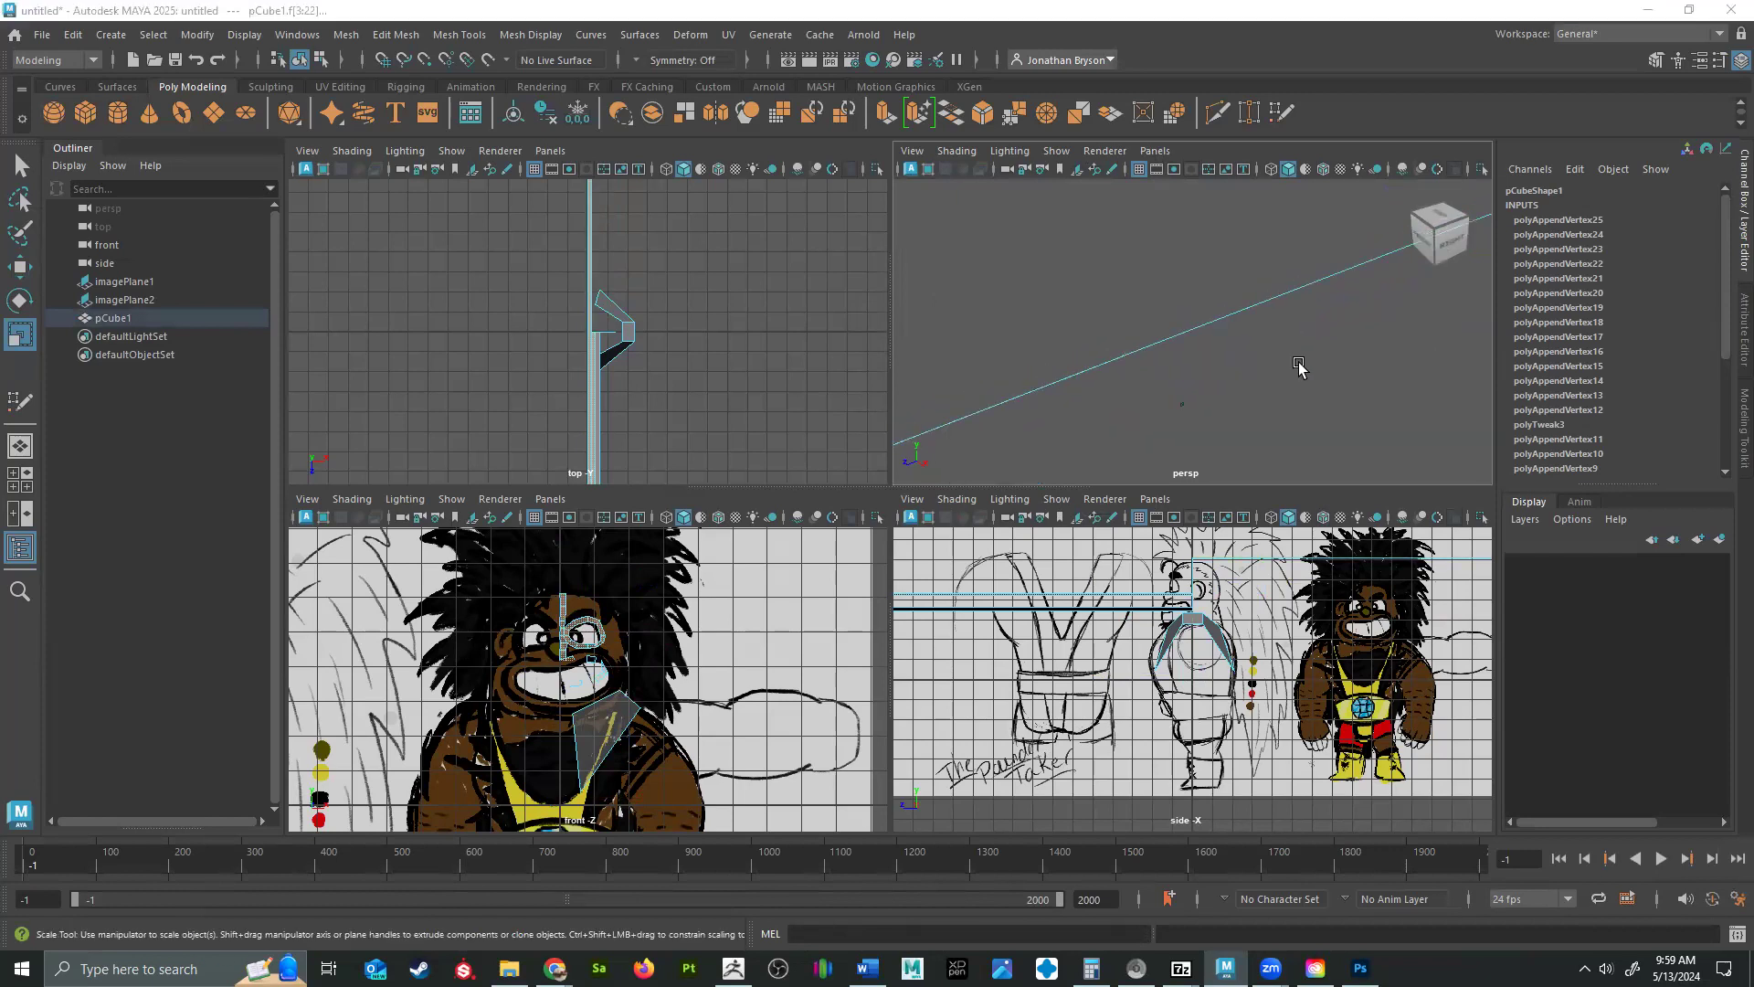
Move the face quads along Z toward the reference images in the enlarged perspective view and return to whole-object selection.
key(space)
alt+drag(1252, 457, 1234, 431)
key(w)
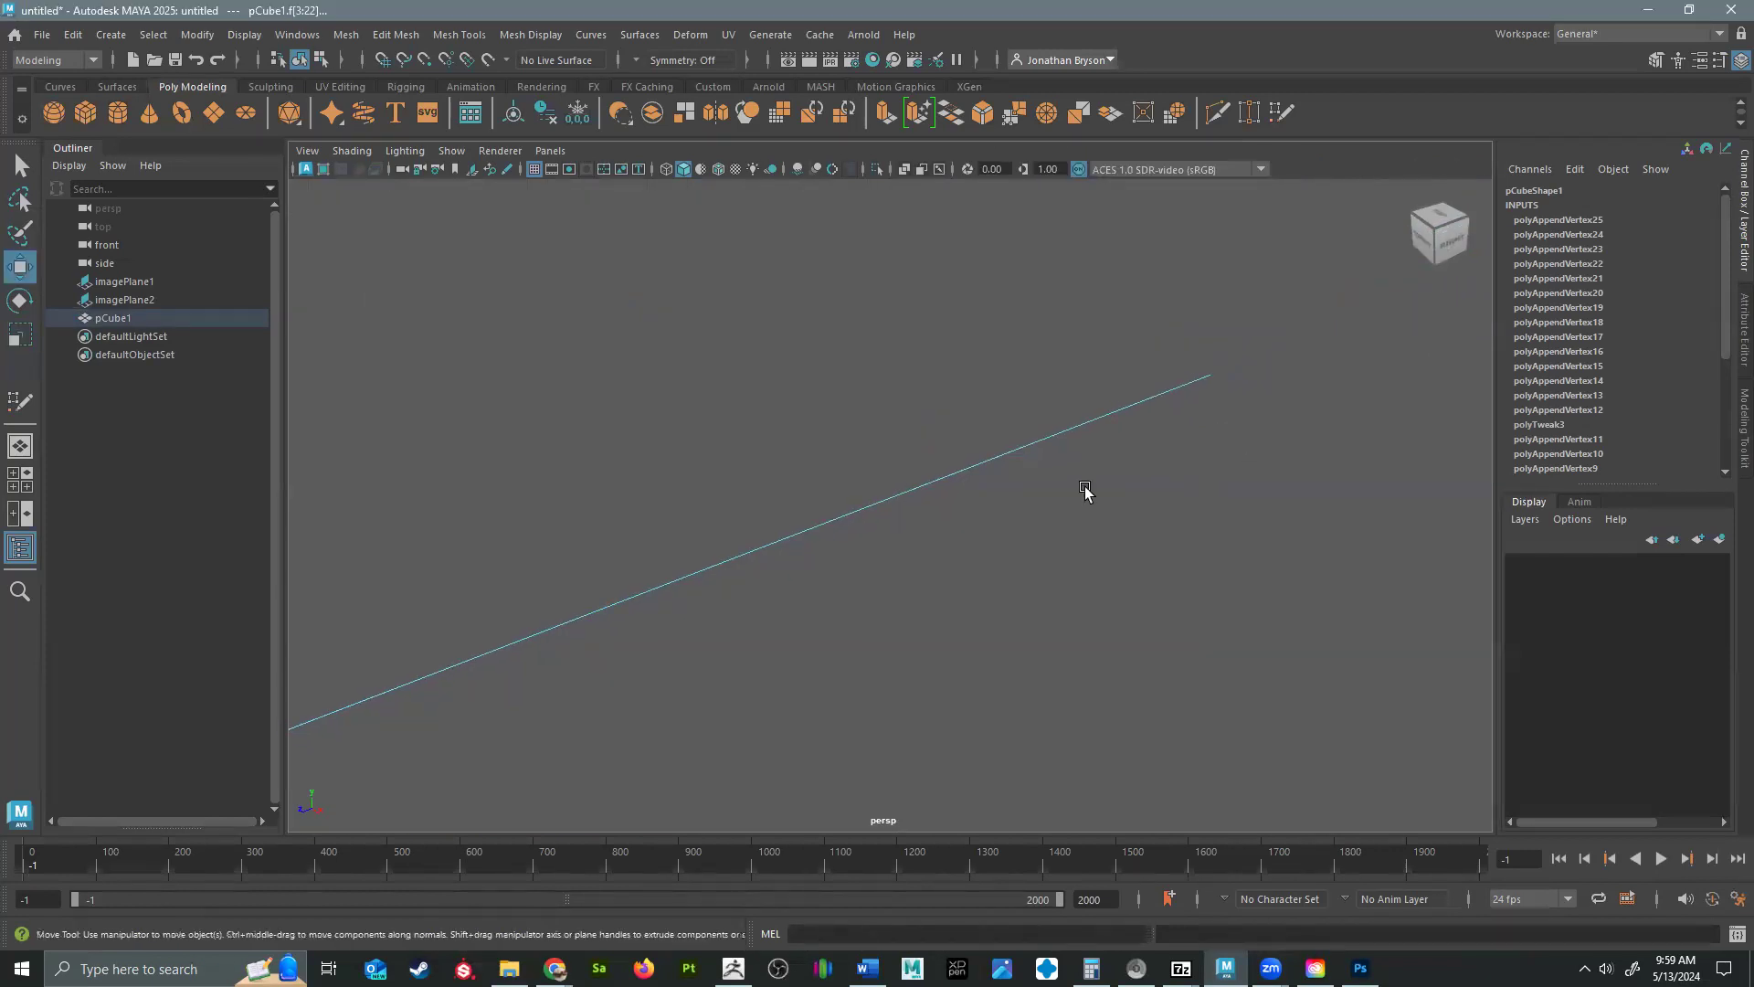
click(651, 589)
alt+middle_drag(655, 592, 912, 498)
scroll(875, 482, down, 5)
scroll(763, 587, up, 3)
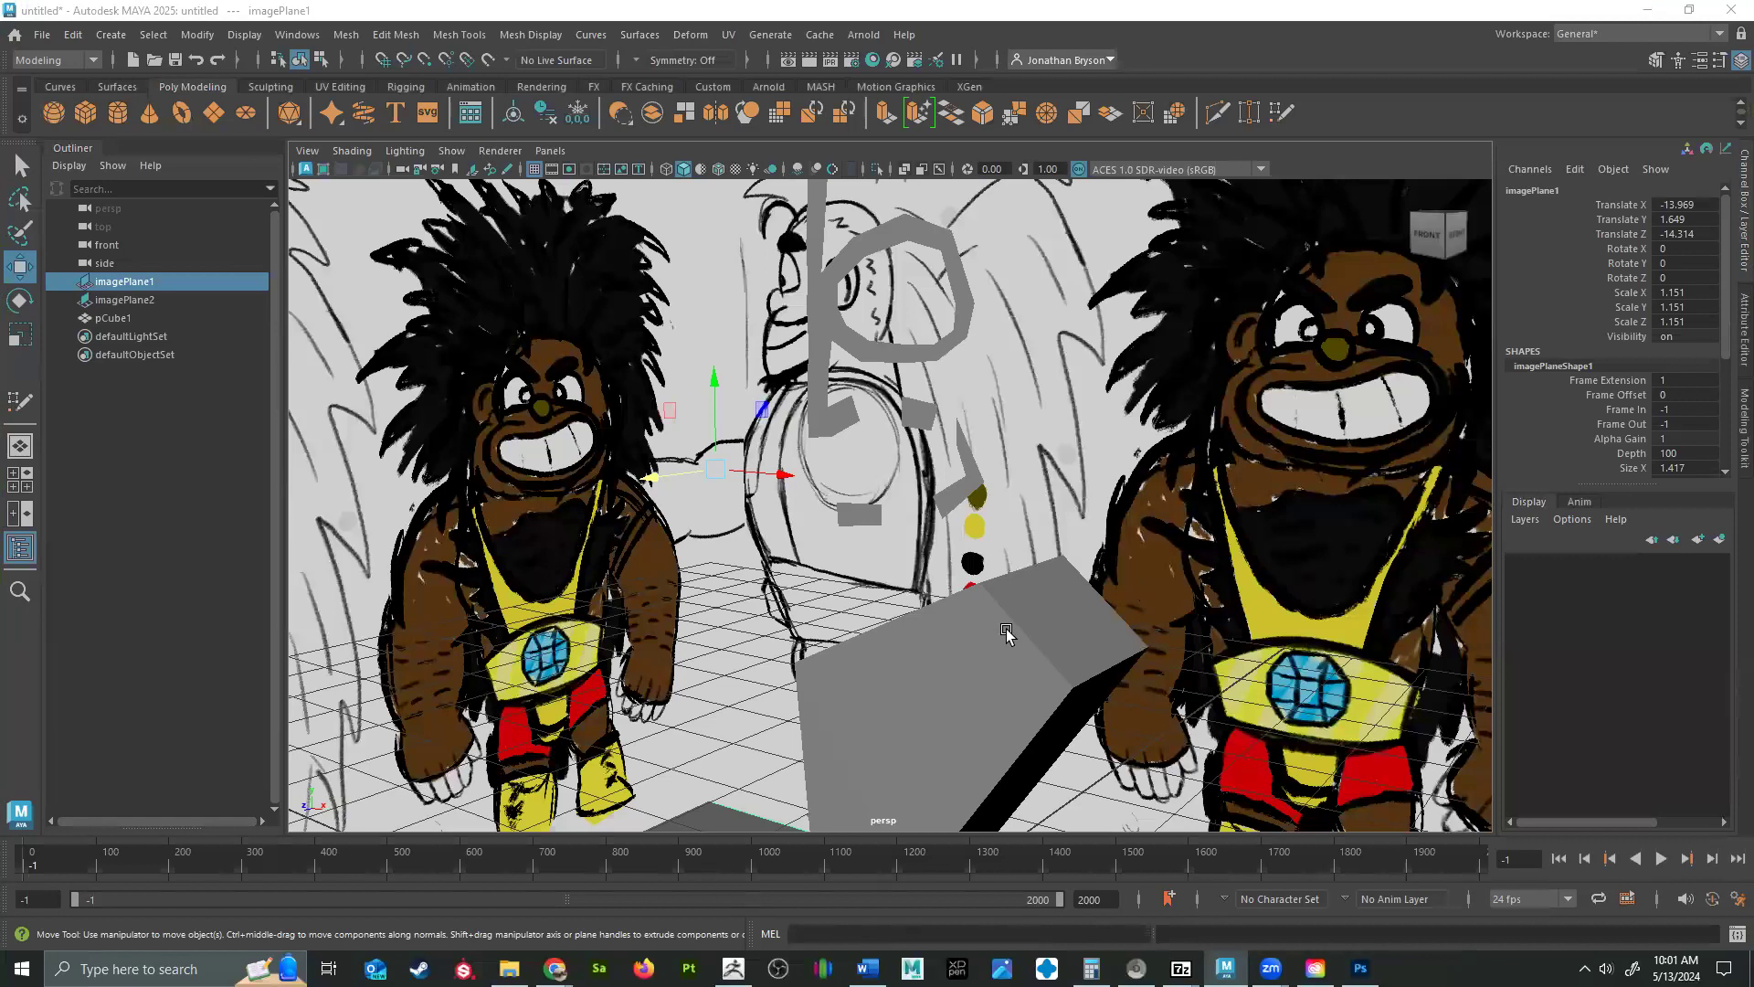
mouse_move(1055, 592)
alt+mouse_down()
mouse_move(932, 471)
mouse_move(1175, 490)
mouse_move(1398, 540)
mouse_move(1248, 558)
mouse_move(1127, 457)
alt+mouse_up()
click(1126, 456)
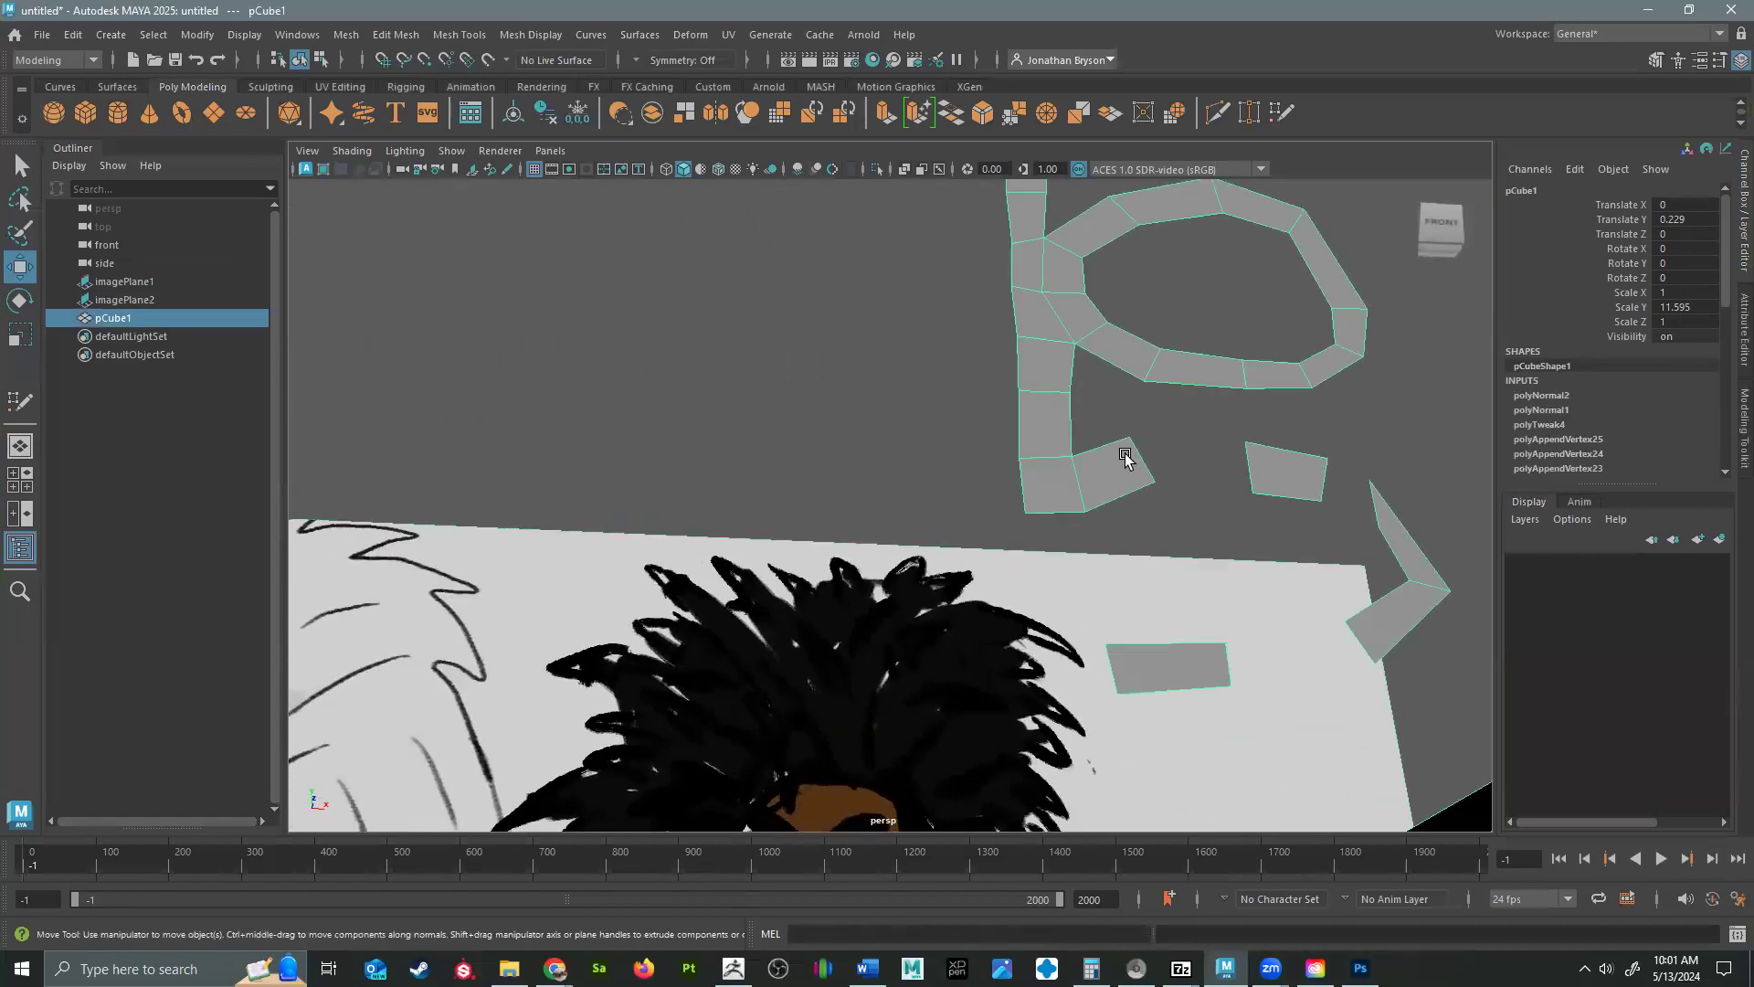
Fill the gaps between the separate upper-lip and lower-lip quads with Quad Draw to form a continuous strip.
click(20, 401)
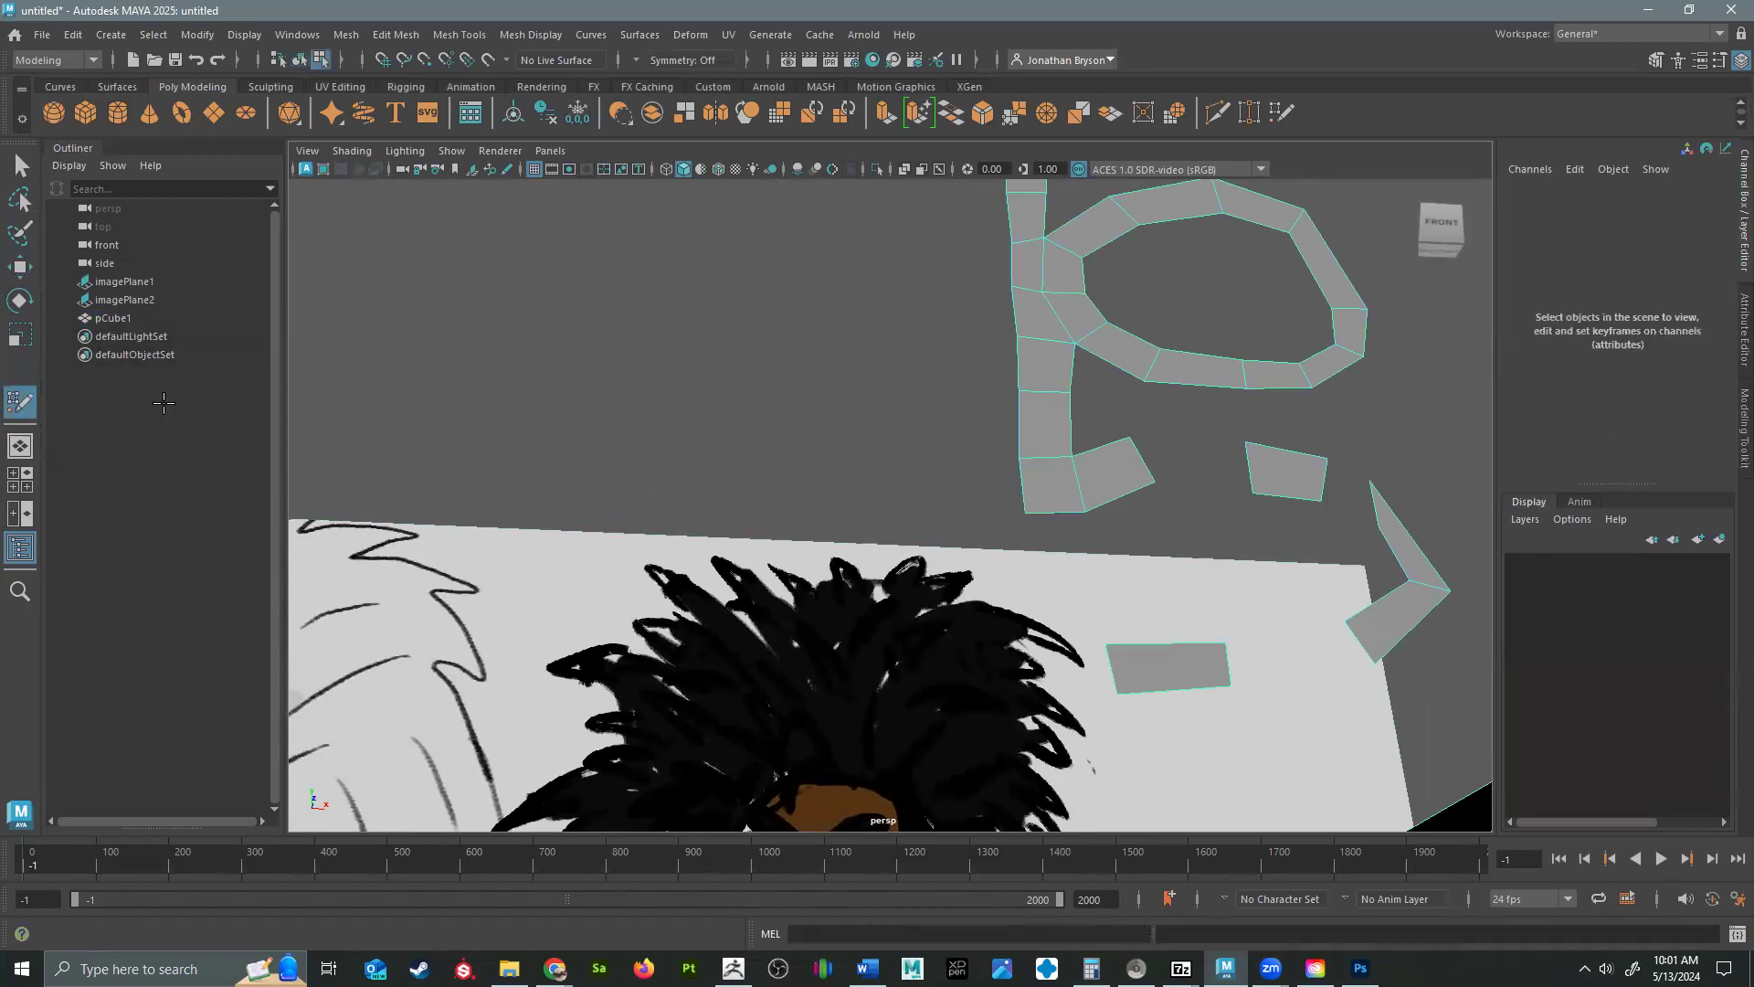
shift+click(1188, 462)
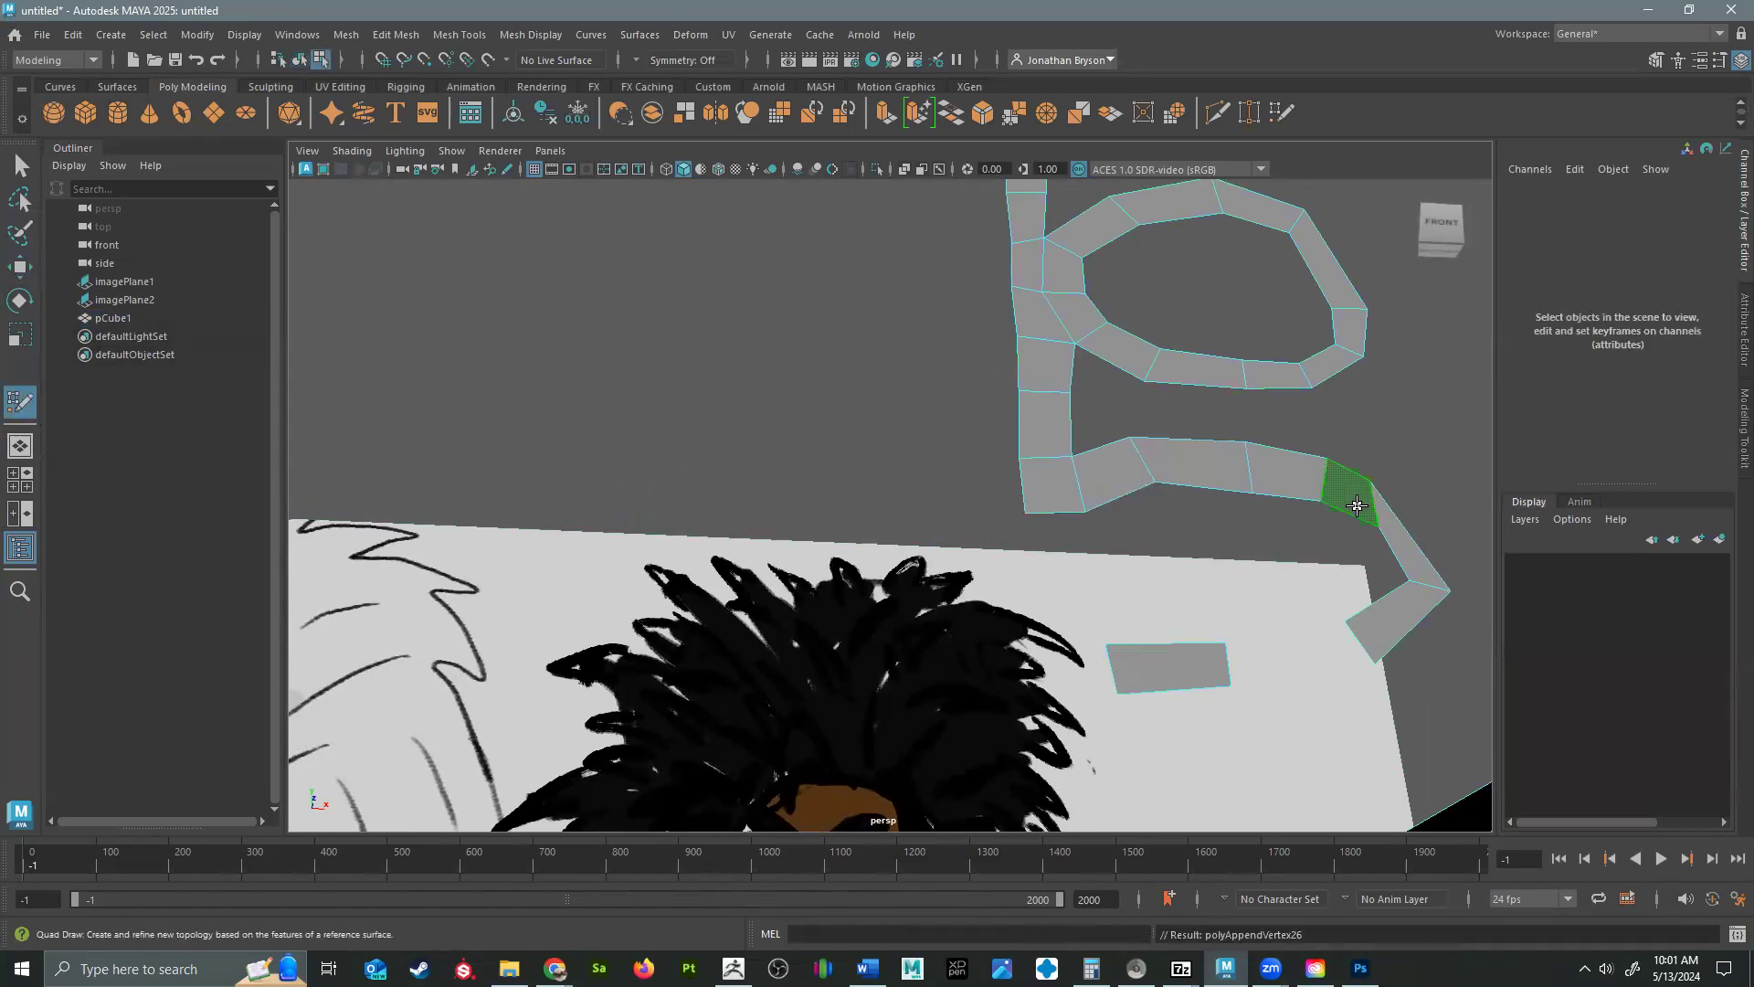
shift+click(1348, 494)
shift+click(1284, 664)
Extend the lower-lip strip with quads to the face's centerline in the front view.
key(space)
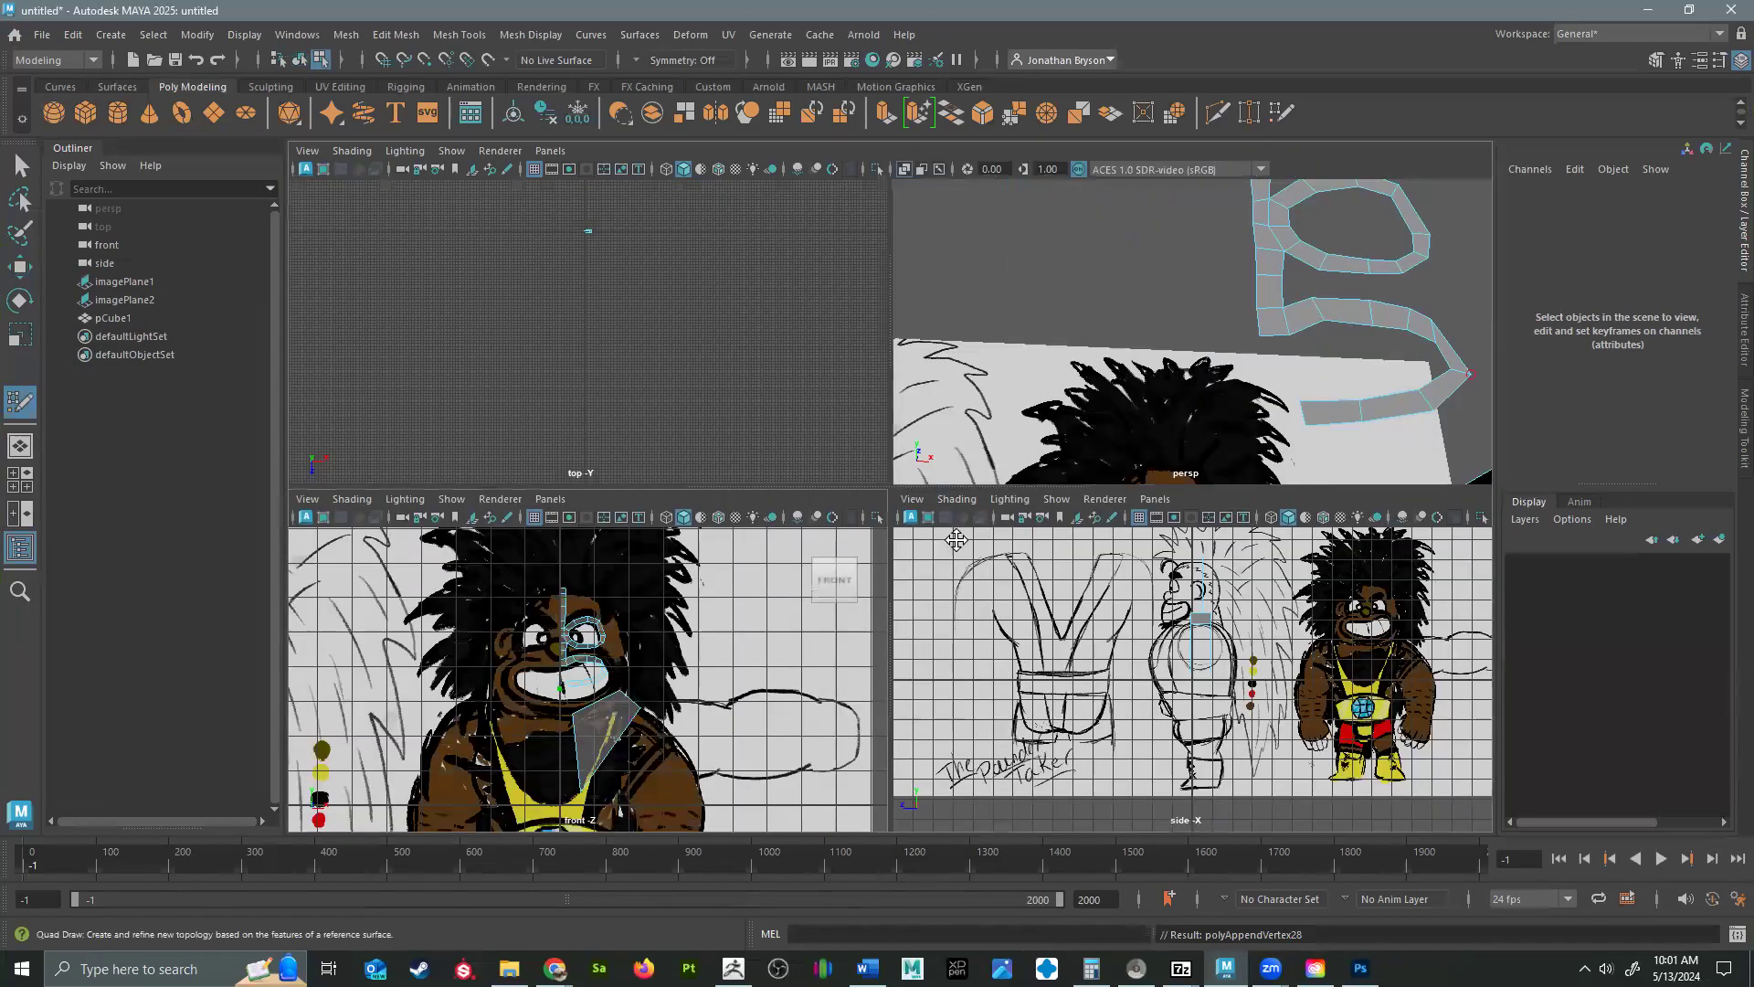
key(space)
scroll(737, 644, up, 5)
scroll(737, 644, up, 4)
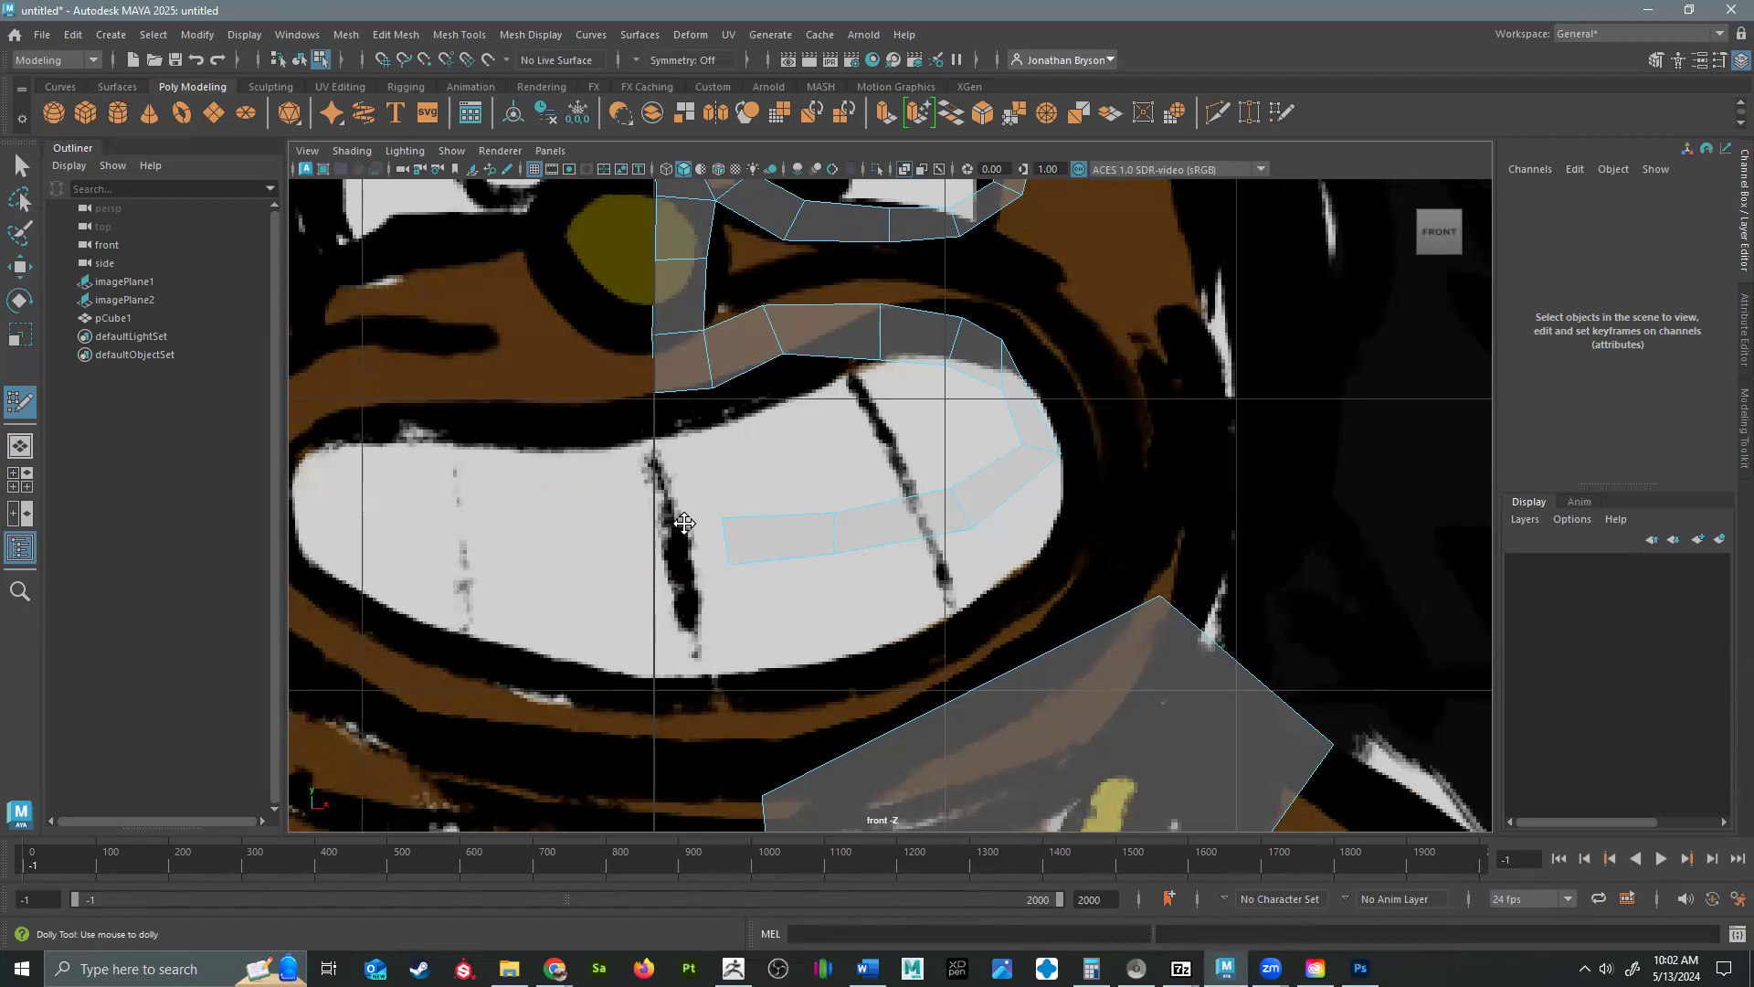
click(688, 571)
shift+click(704, 541)
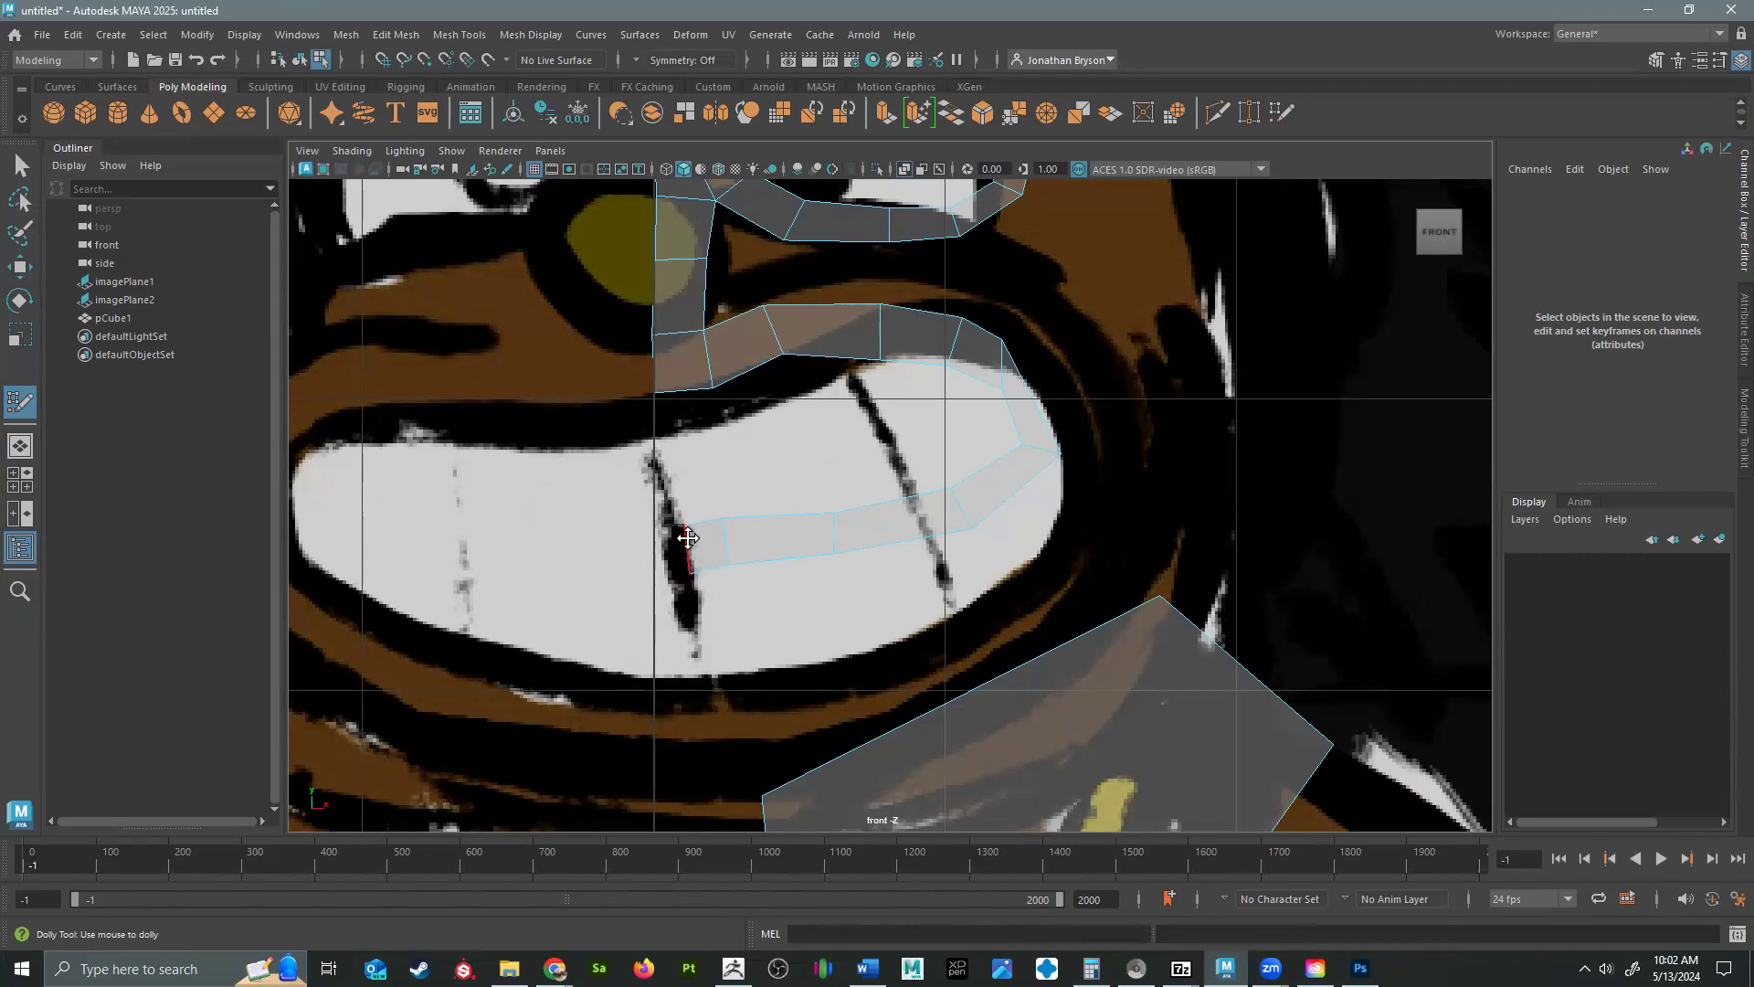
mouse_move(683, 526)
mouse_down()
mouse_move(658, 529)
mouse_move(670, 574)
mouse_up()
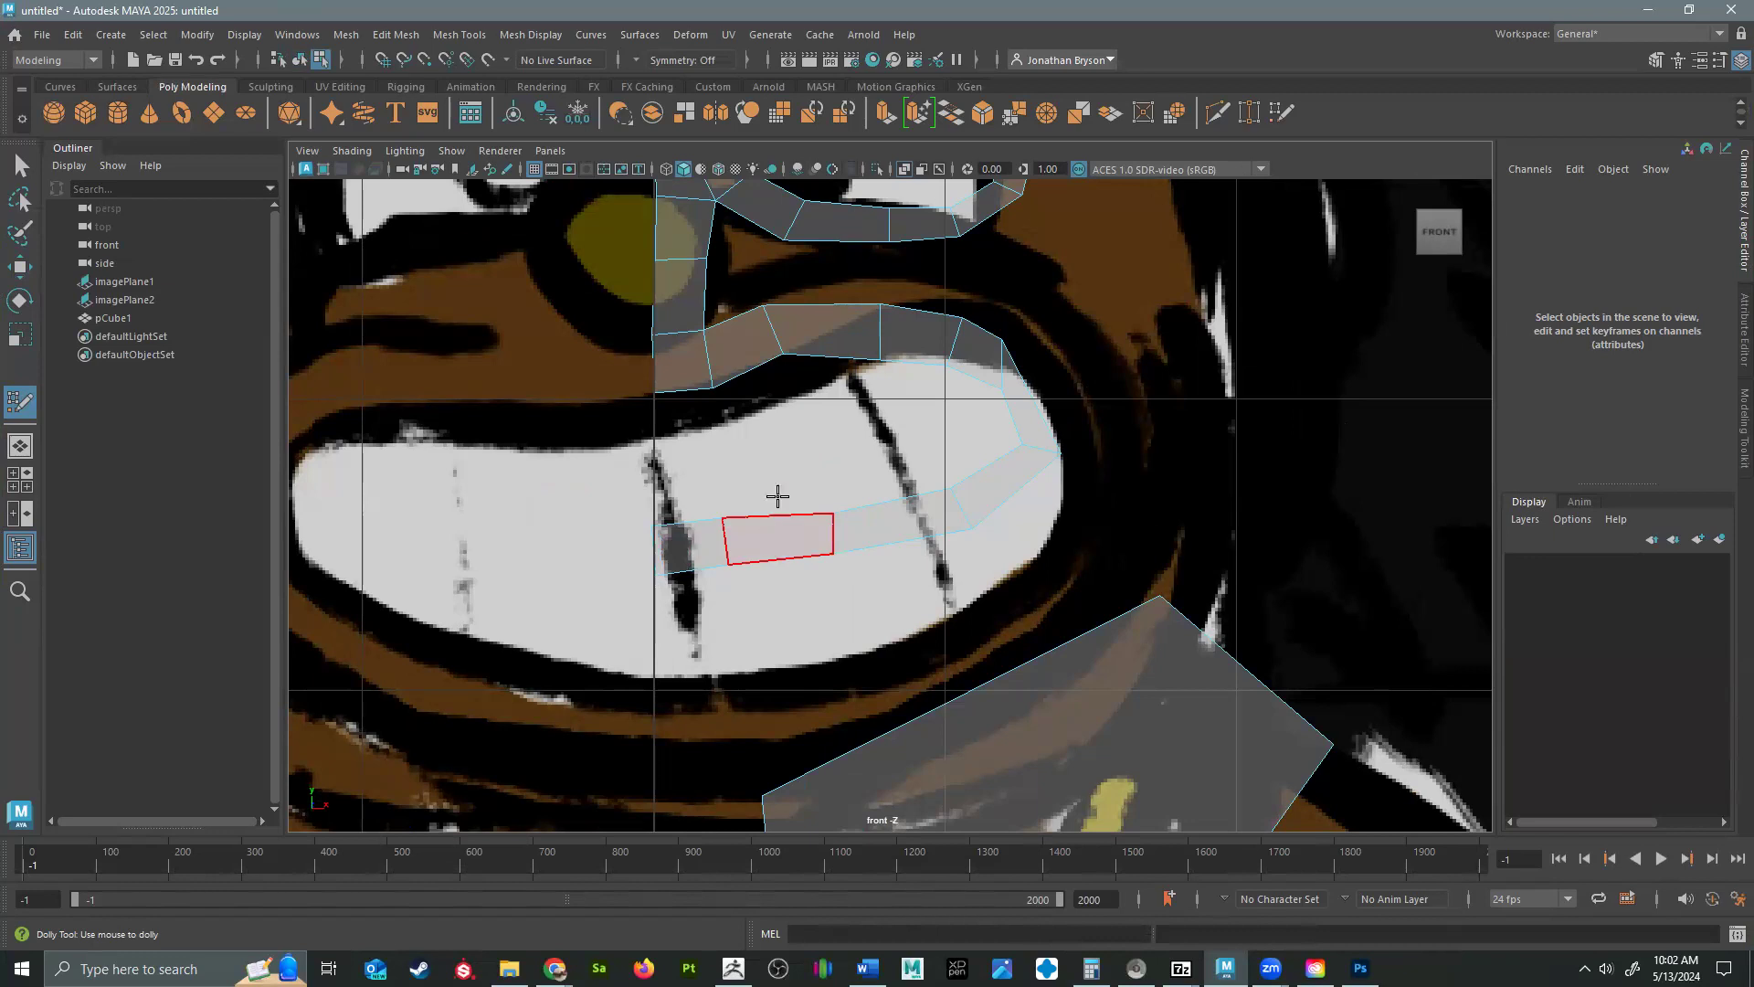
Pull the upper lip's lower-edge vertices down over the teeth in the front view.
mouse_move(780, 353)
mouse_down()
mouse_move(783, 419)
mouse_move(705, 396)
mouse_move(722, 443)
mouse_up()
drag(658, 396, 658, 442)
drag(880, 362, 895, 413)
mouse_move(948, 358)
mouse_down()
mouse_move(953, 414)
mouse_move(987, 443)
mouse_up()
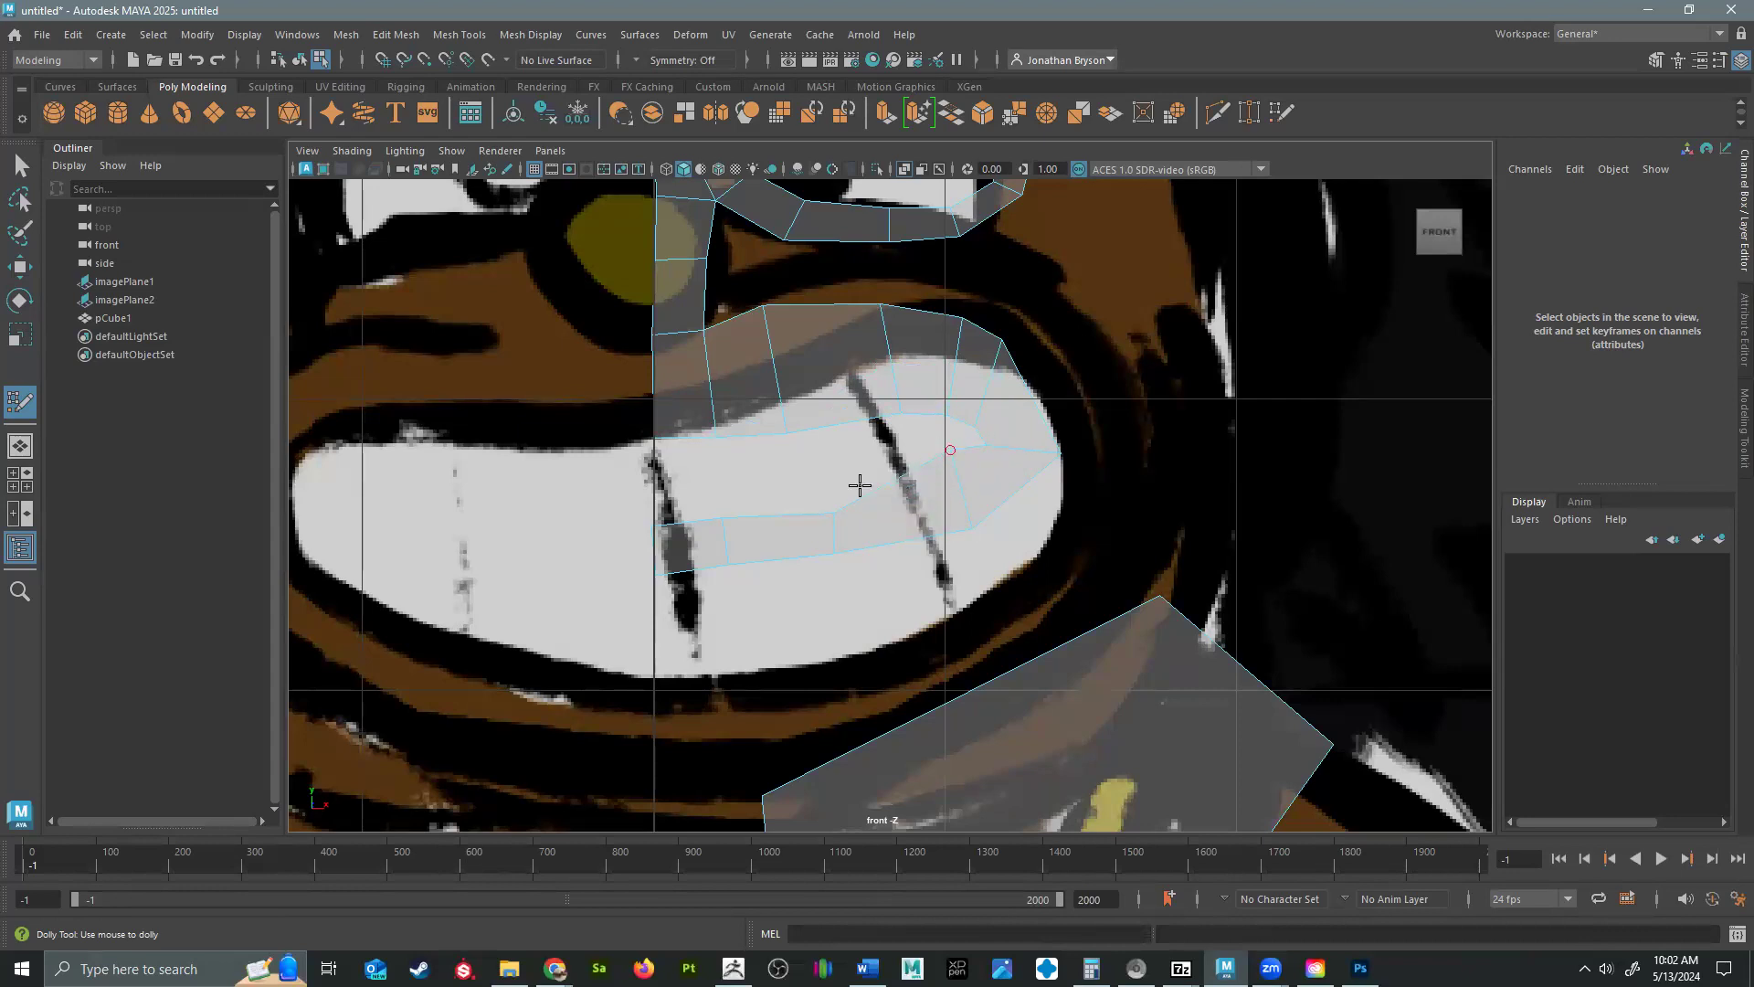
Raise the lower lip's upper-edge vertices toward the upper lip and adjust the upper lip's outline.
drag(831, 510, 849, 457)
drag(722, 519, 719, 461)
drag(657, 519, 650, 468)
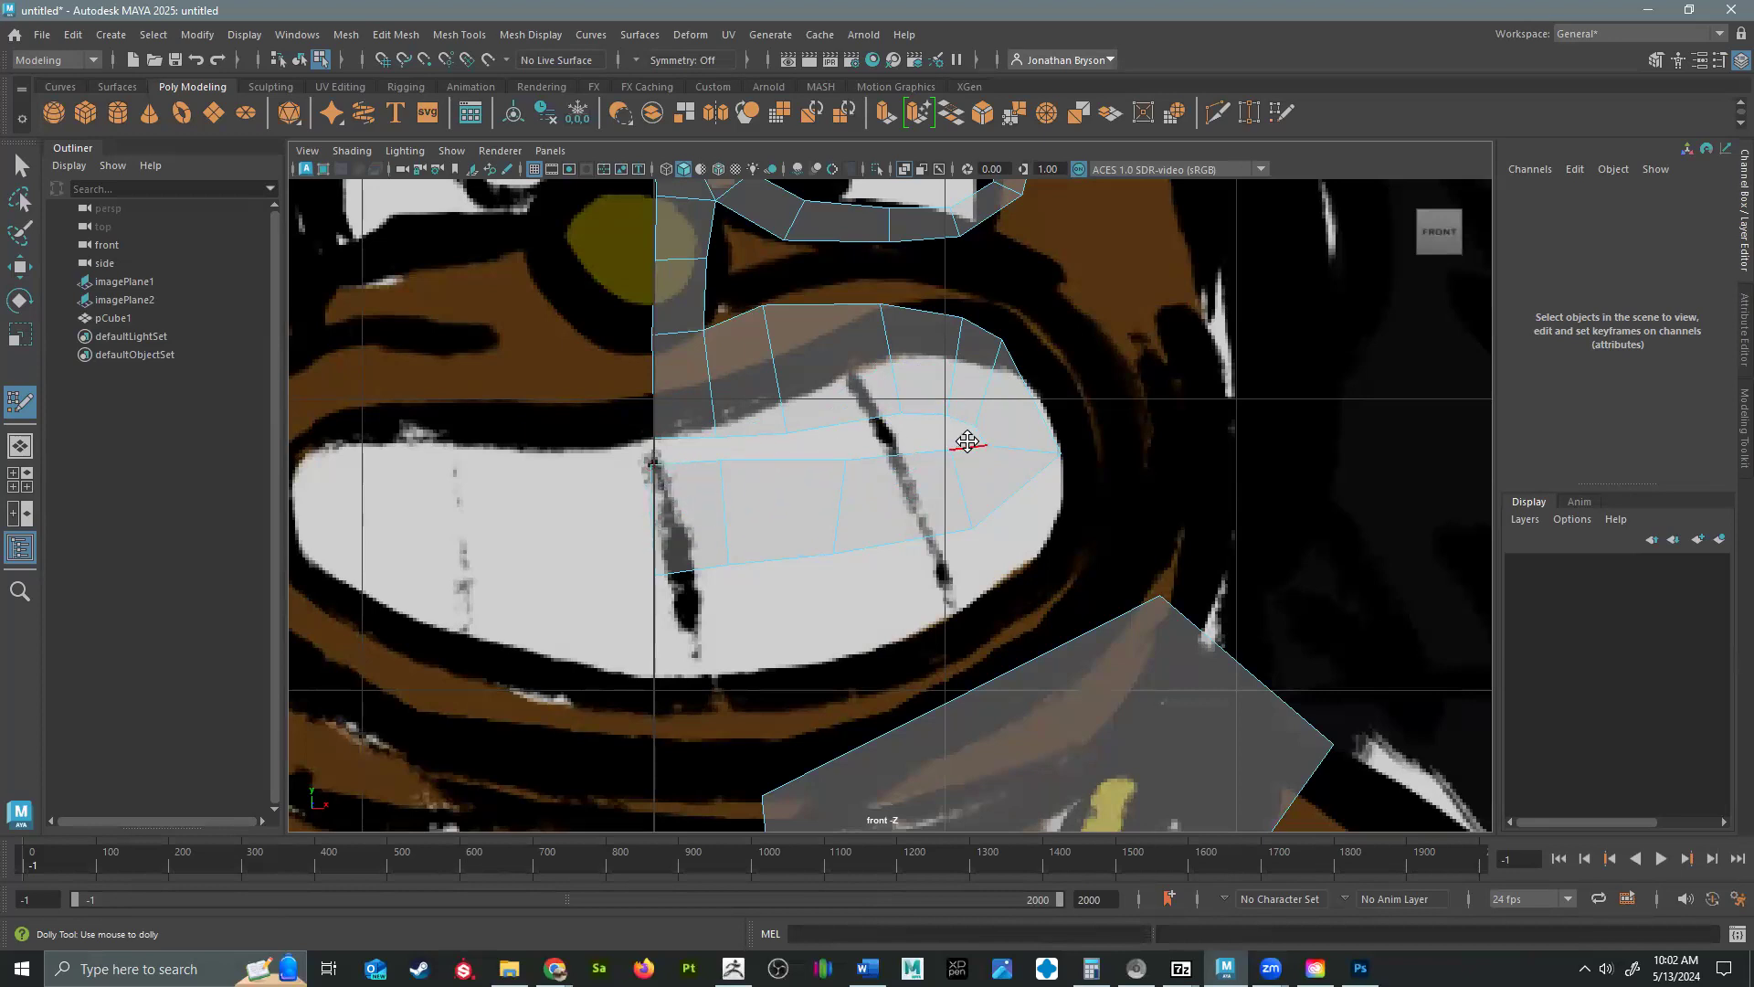
drag(991, 441, 988, 413)
drag(764, 305, 784, 315)
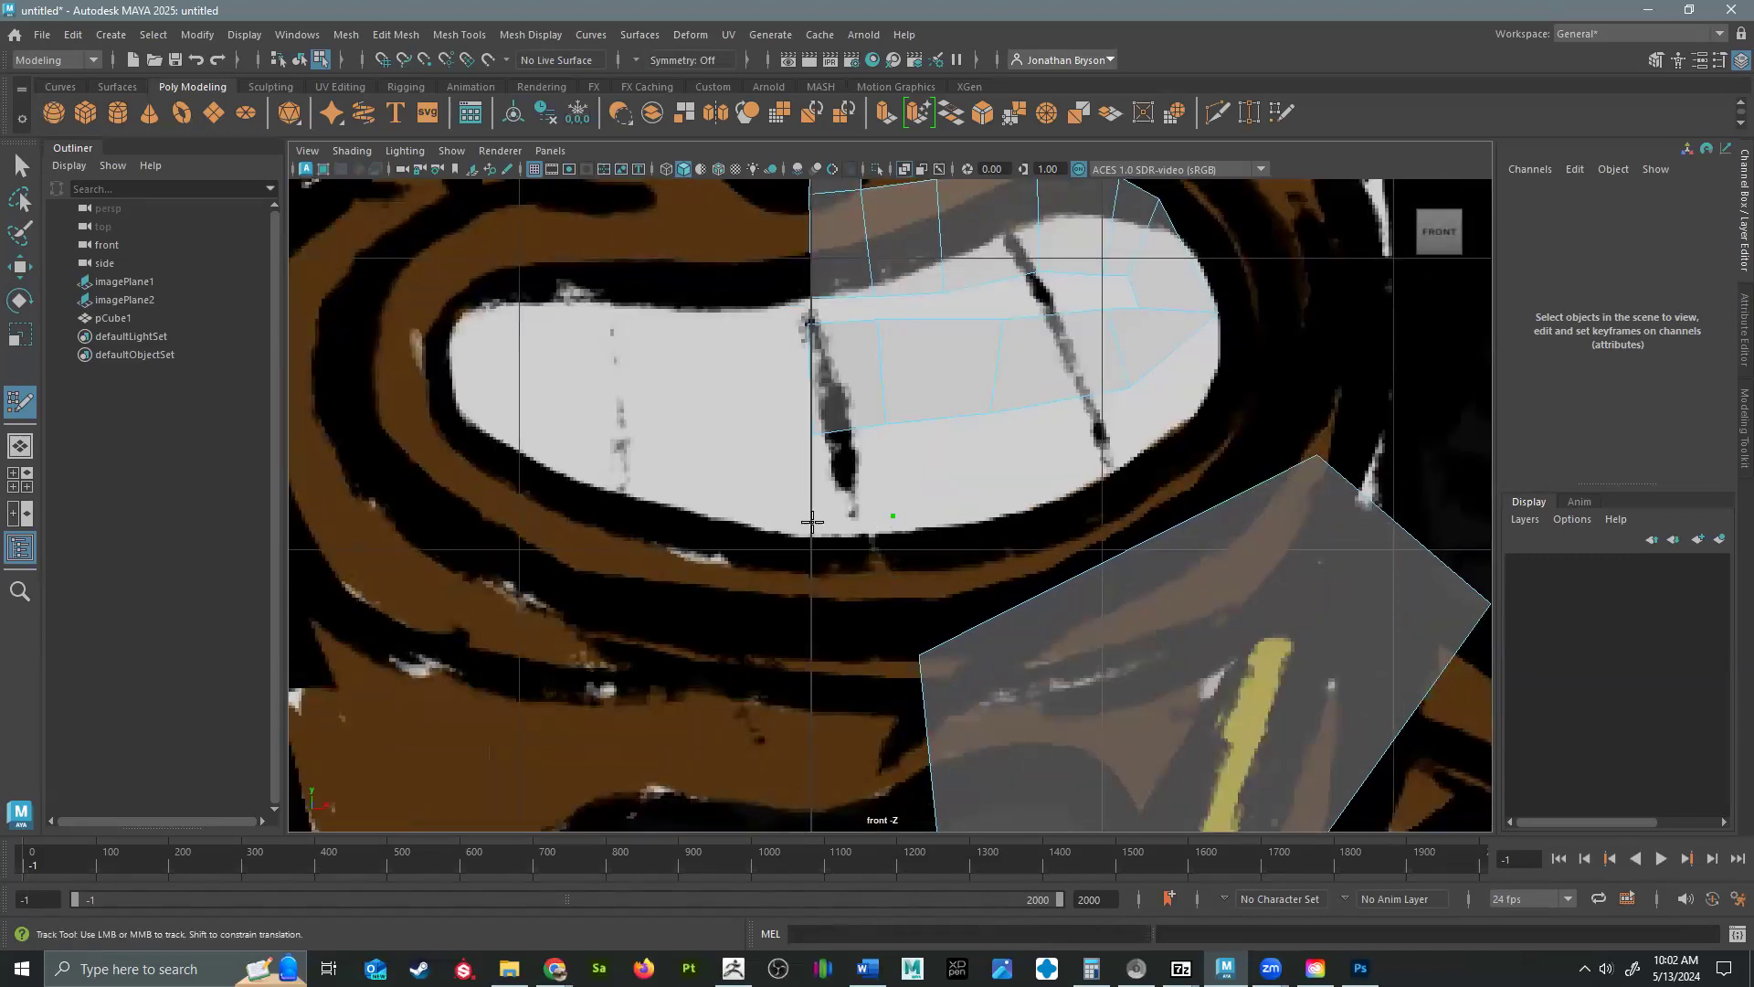
Add two quads down the centerline from the lower lip toward the chin with Quad Draw.
shift+click(845, 494)
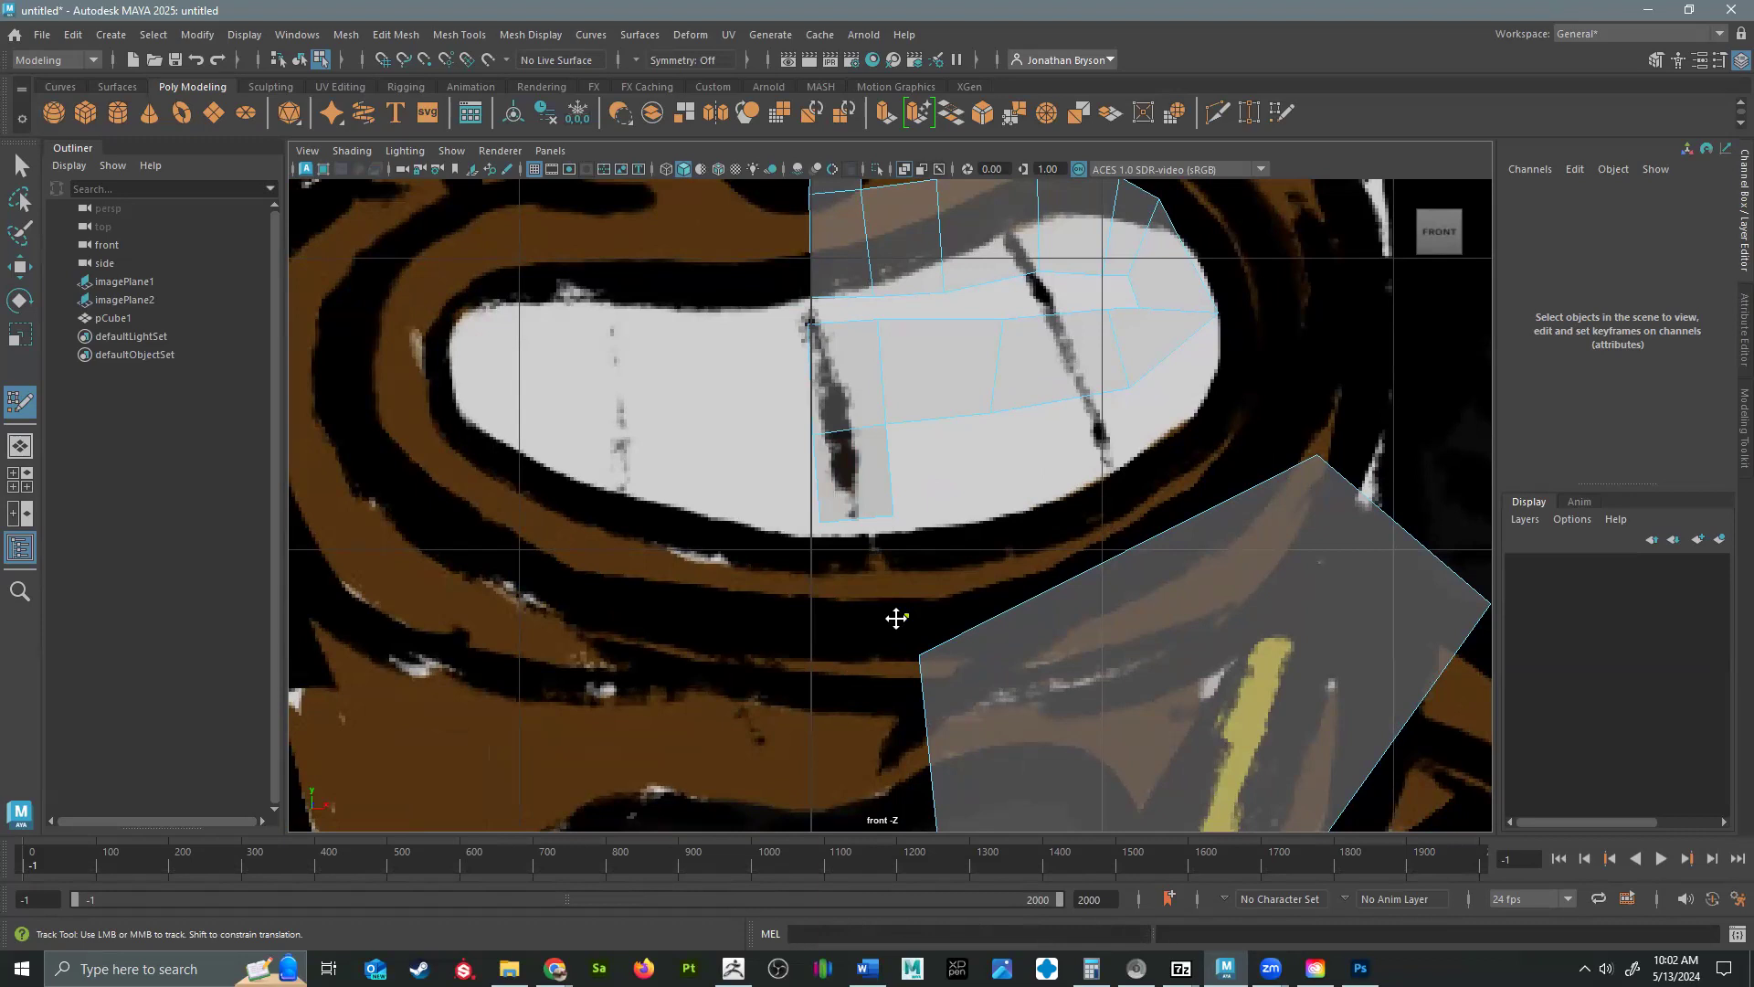
click(812, 624)
shift+click(859, 571)
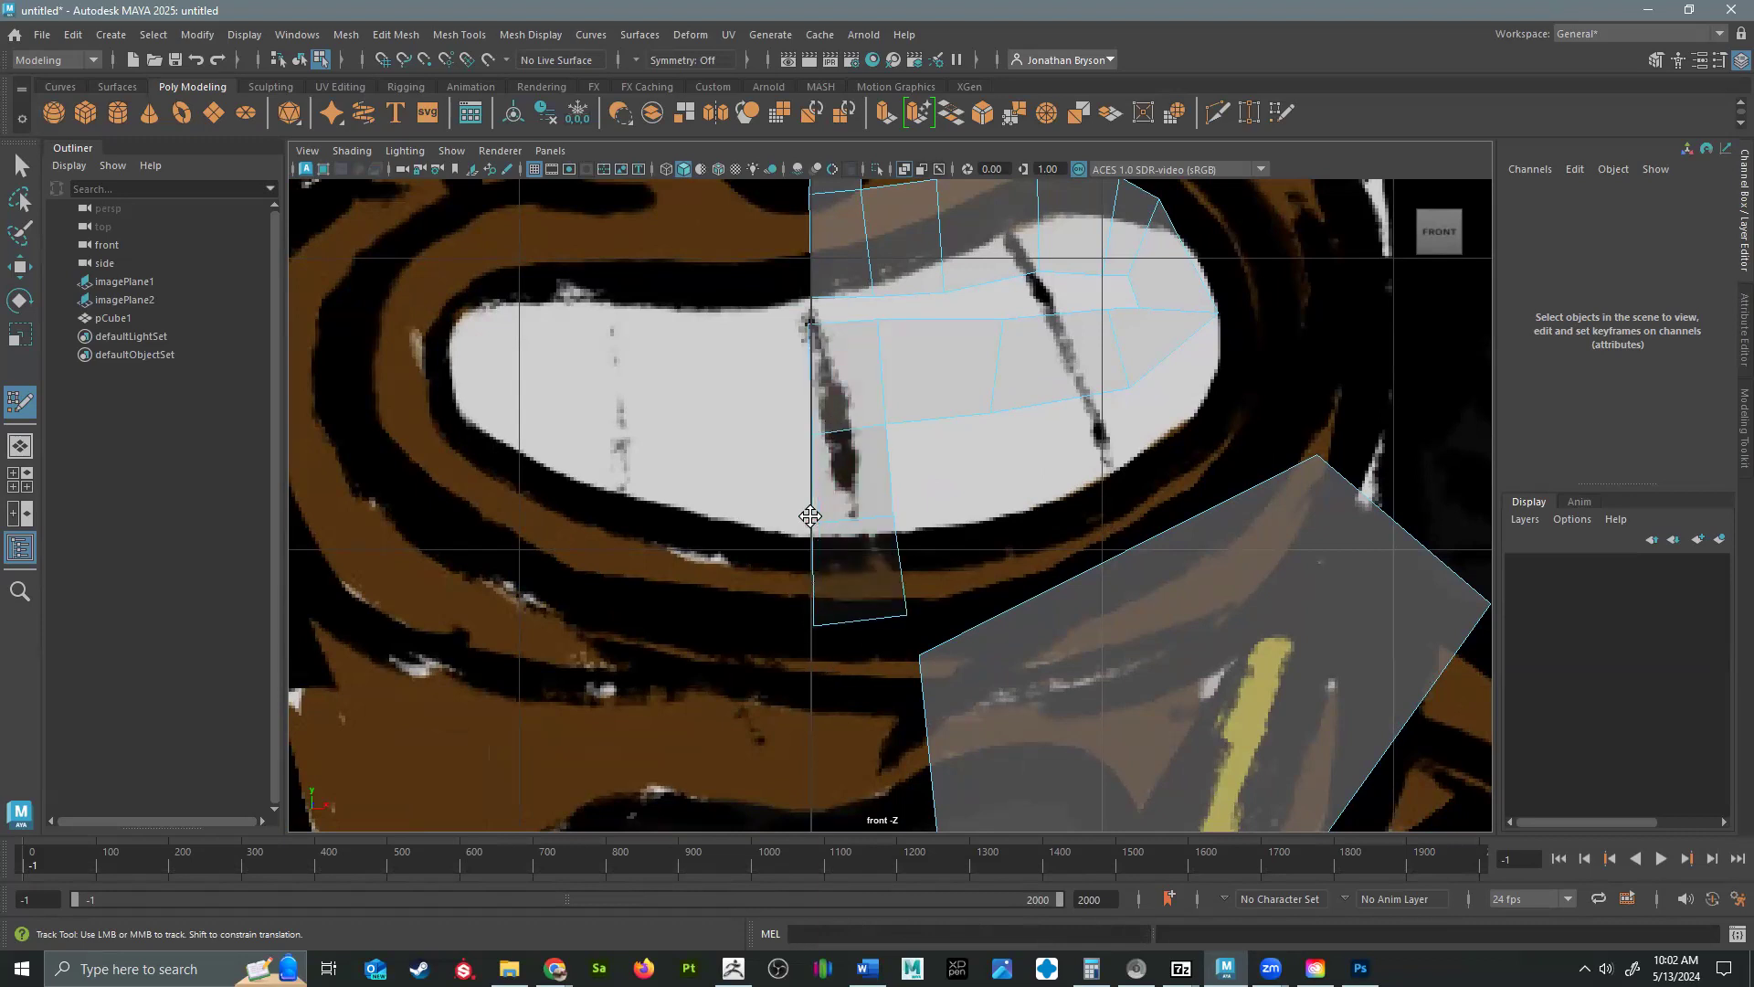
Insert an edge loop across the centerline strip at the upper part of the nose.
alt+middle_drag(1022, 423, 840, 739)
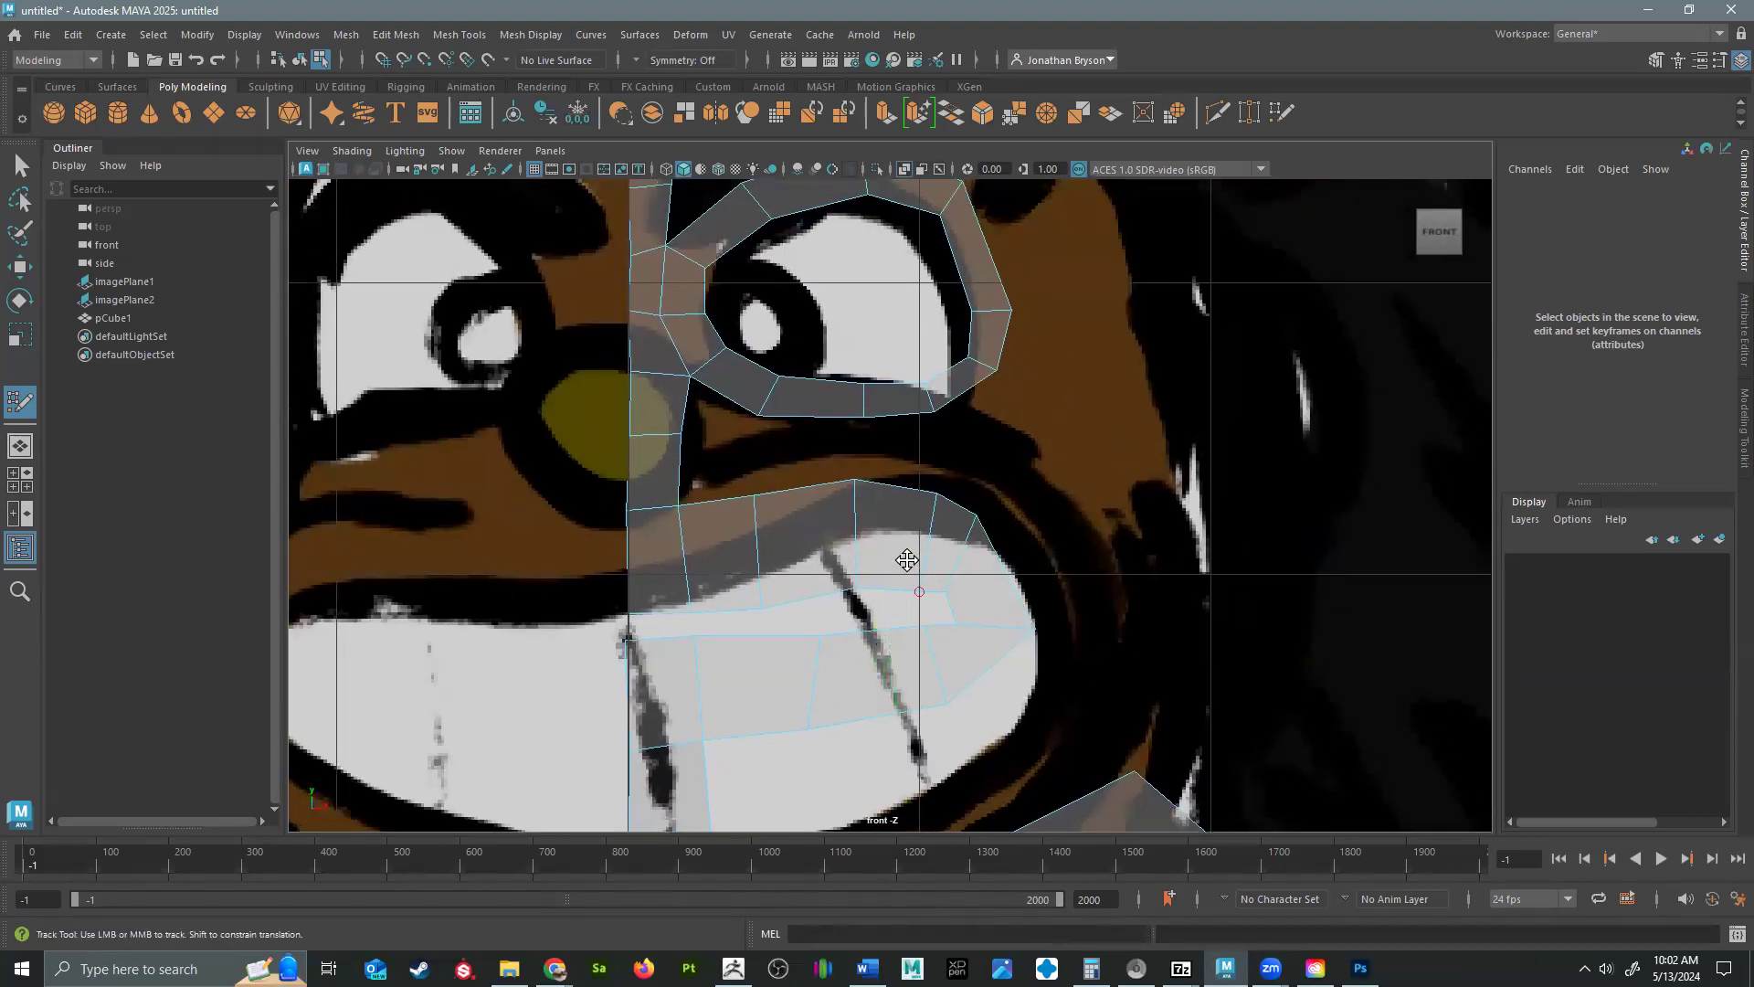
alt+middle_drag(903, 584, 899, 703)
alt+middle_drag(908, 466, 1030, 422)
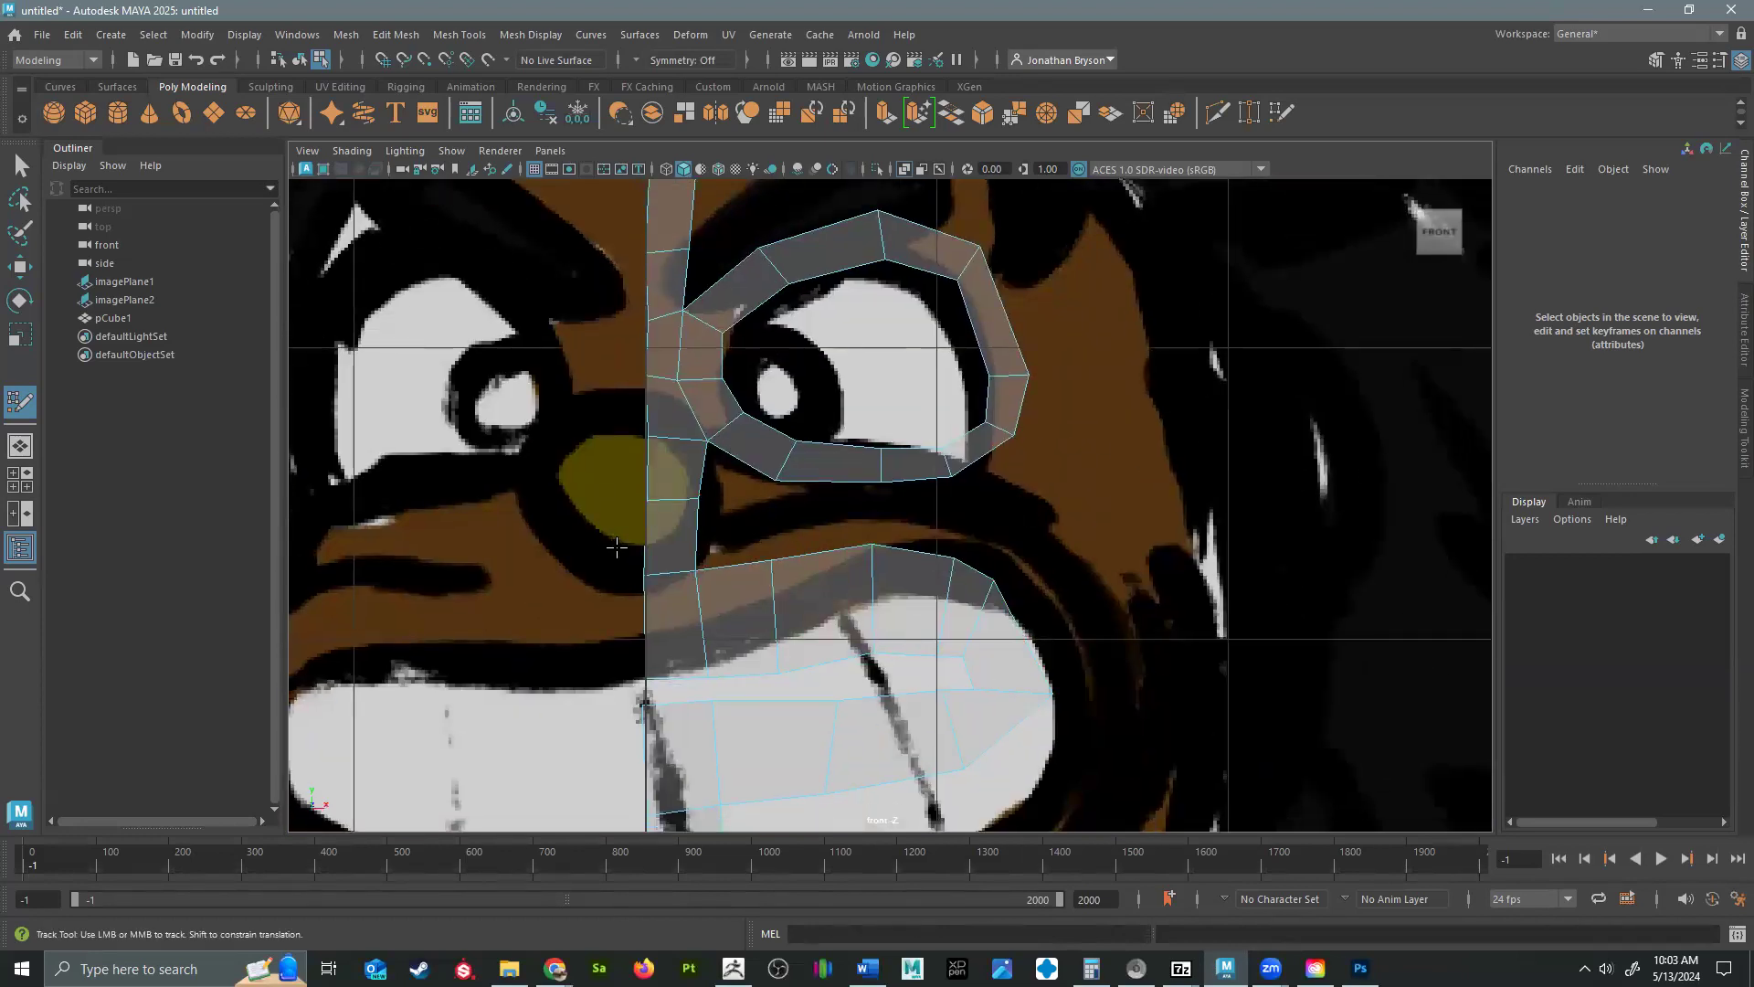
ctrl+click(640, 461)
Inspect the stretched quads below the mouth in the perspective view and select the stray edge on them.
key(space)
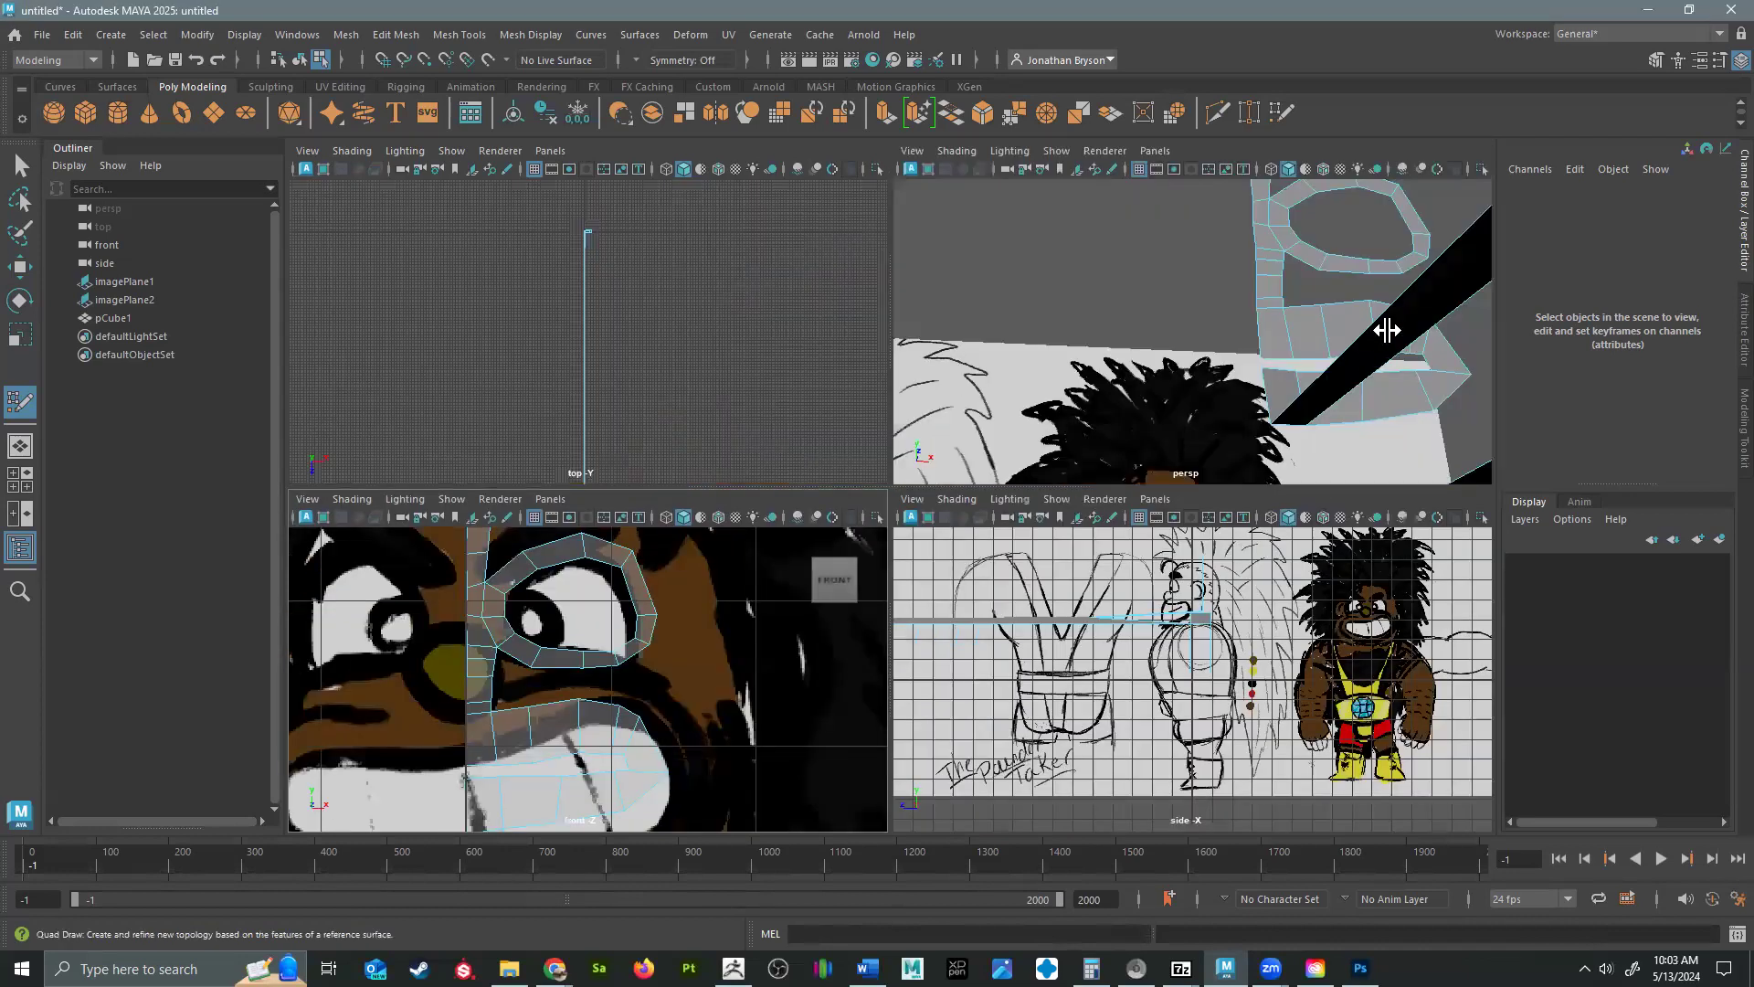
key(space)
alt+drag(1253, 375, 703, 617)
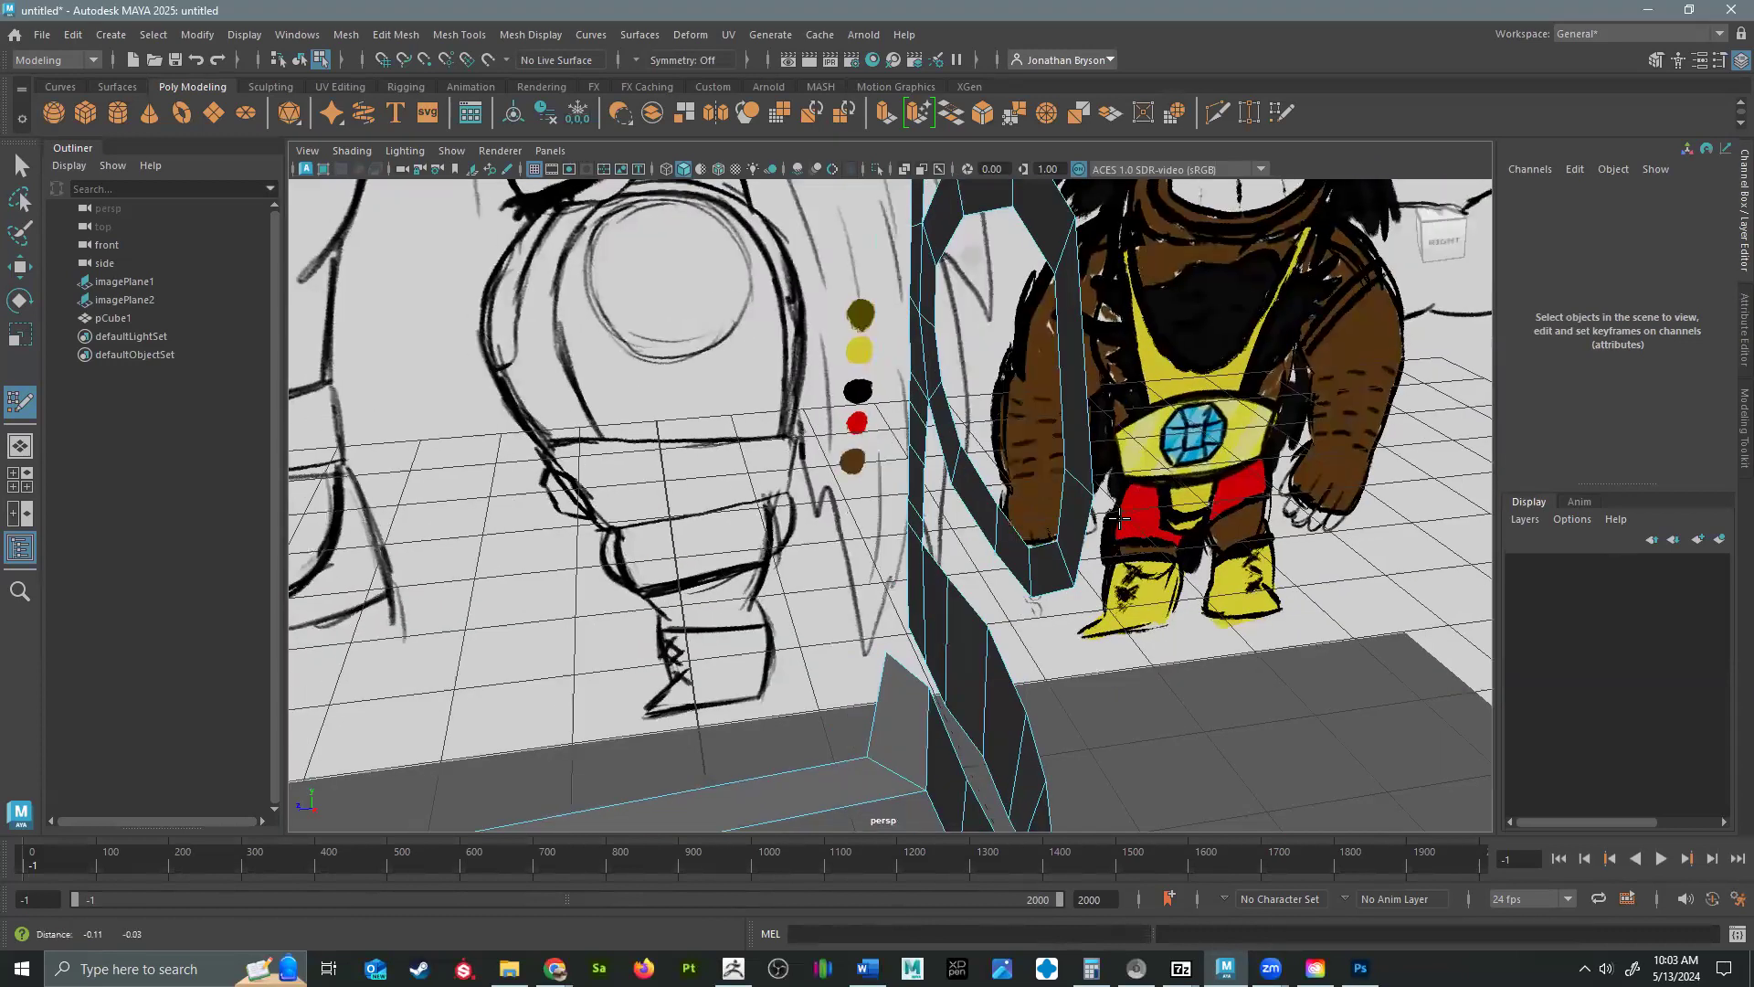
scroll(658, 630, down, 5)
mouse_move(587, 639)
alt+mouse_down()
mouse_move(533, 642)
mouse_move(579, 631)
alt+mouse_up()
key(q)
right_drag(395, 597, 394, 379)
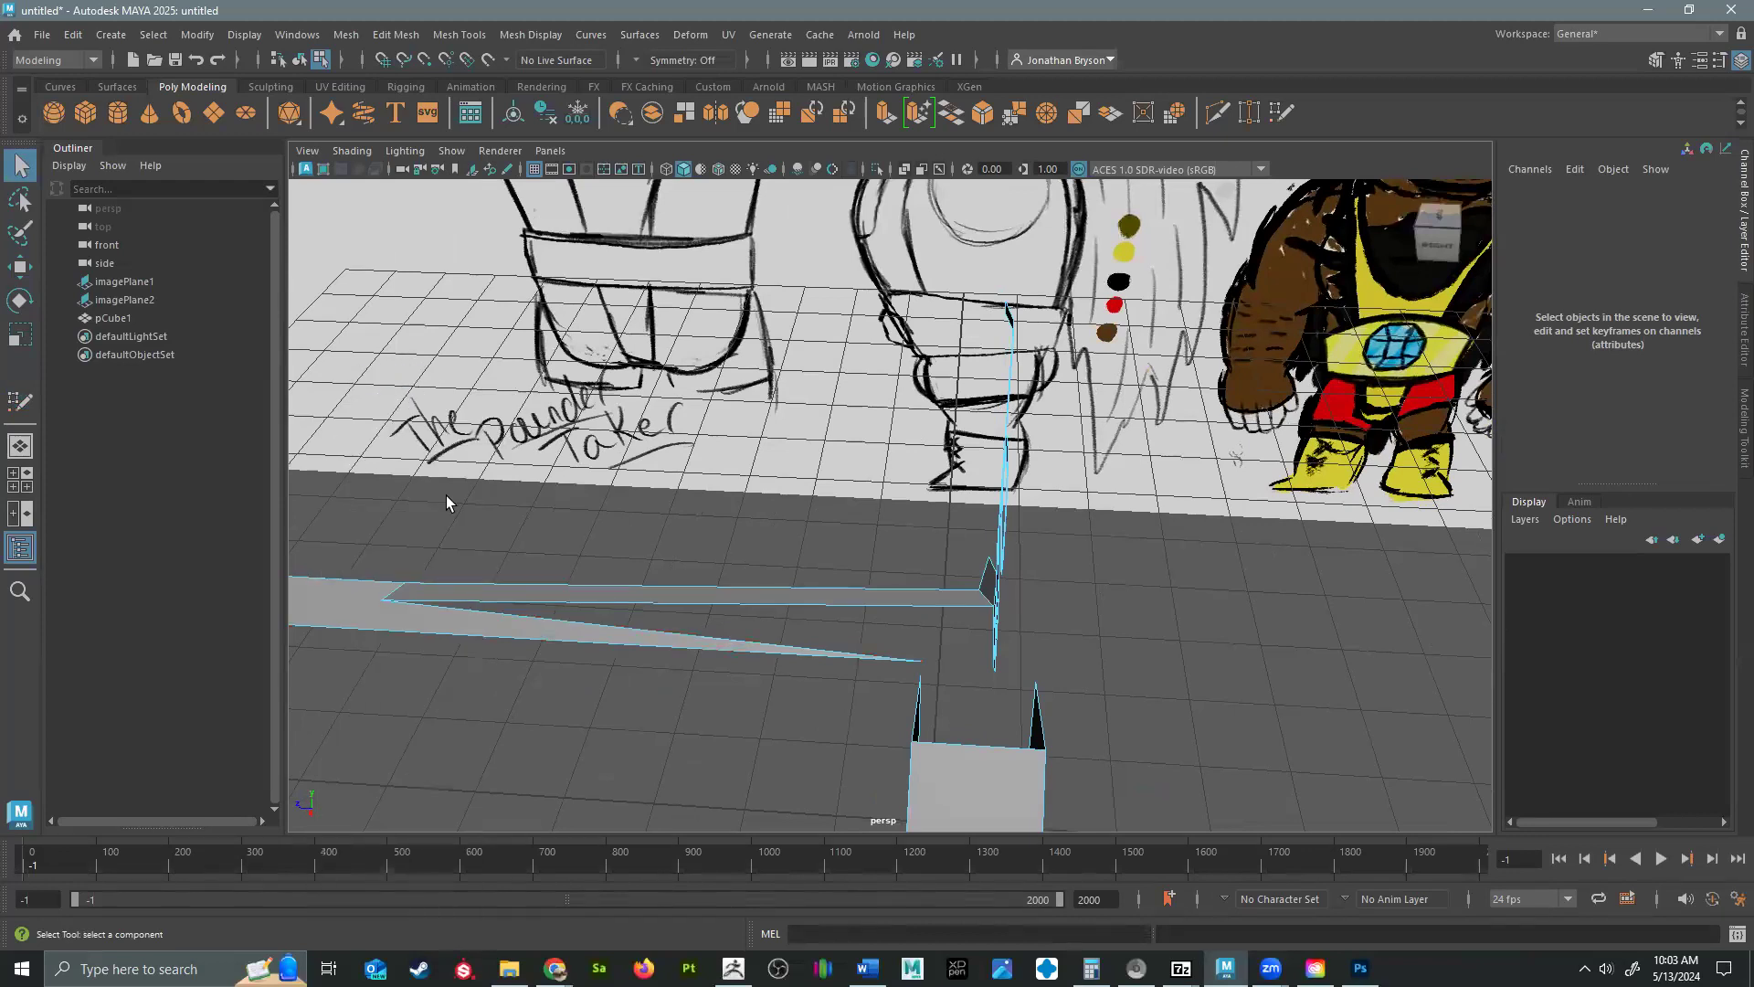
click(391, 596)
alt+drag(435, 670, 554, 392)
key(w)
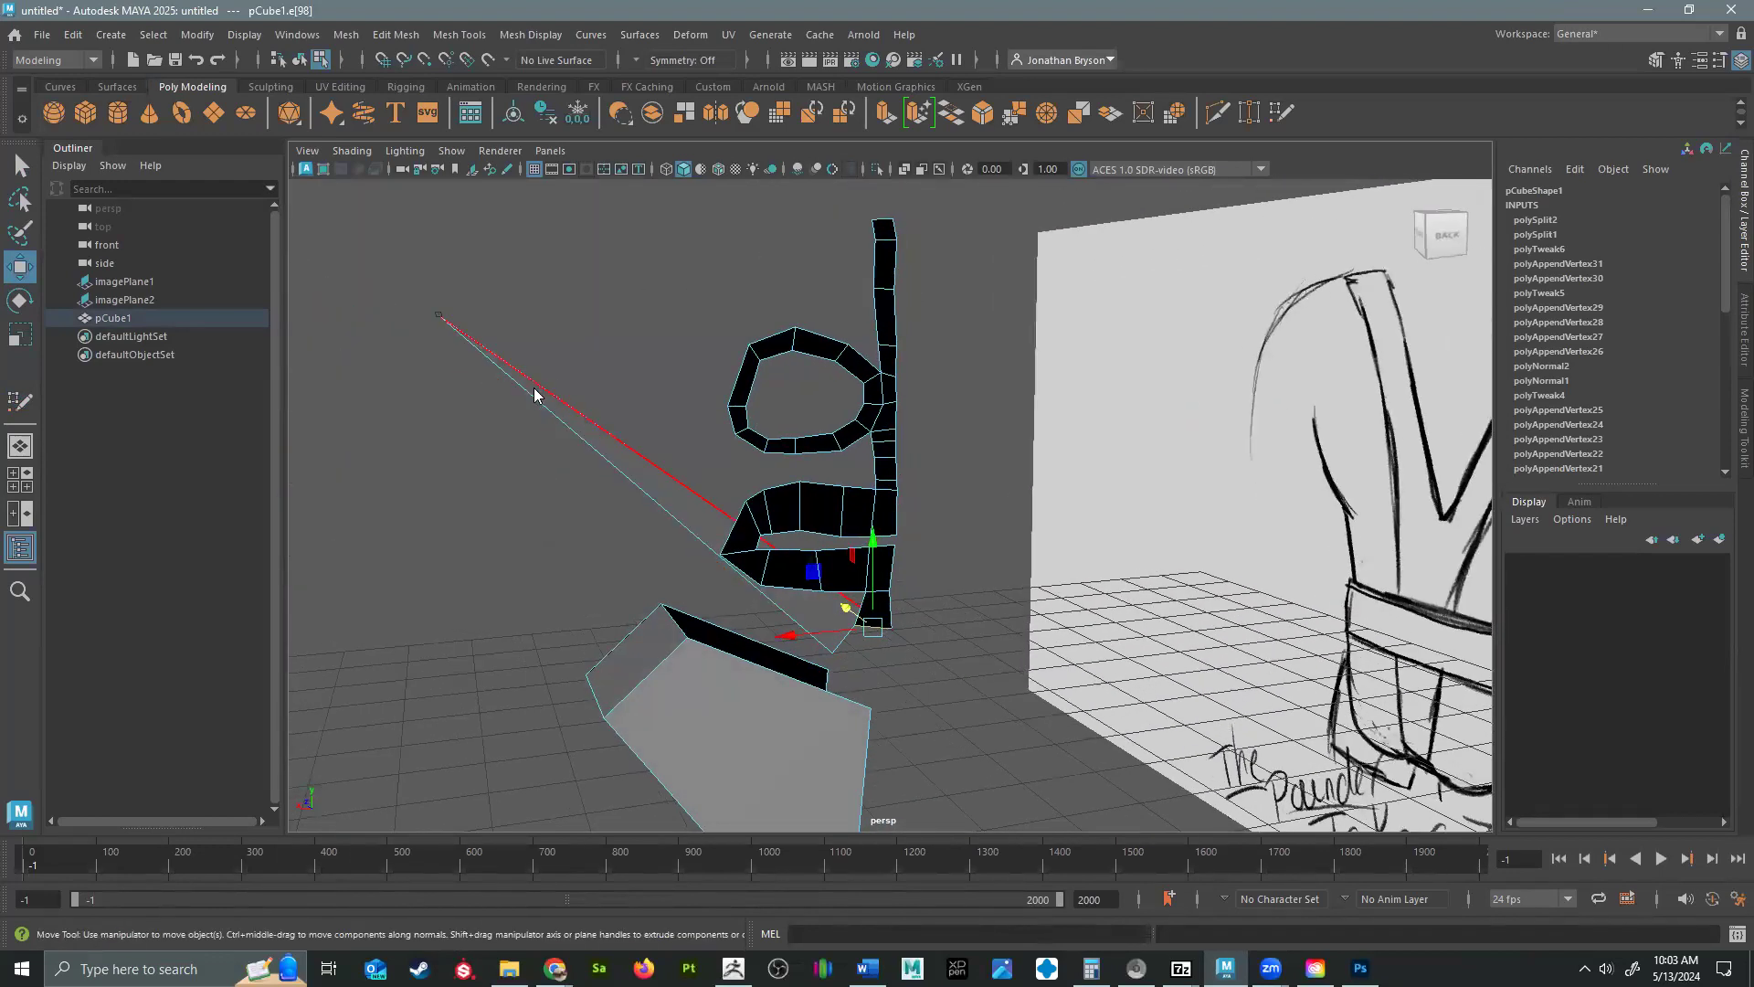
Select the stray vertex at the far end of the stretched quad, try moving it freely, and undo the move.
key(F9)
click(440, 317)
alt+drag(381, 327, 390, 363)
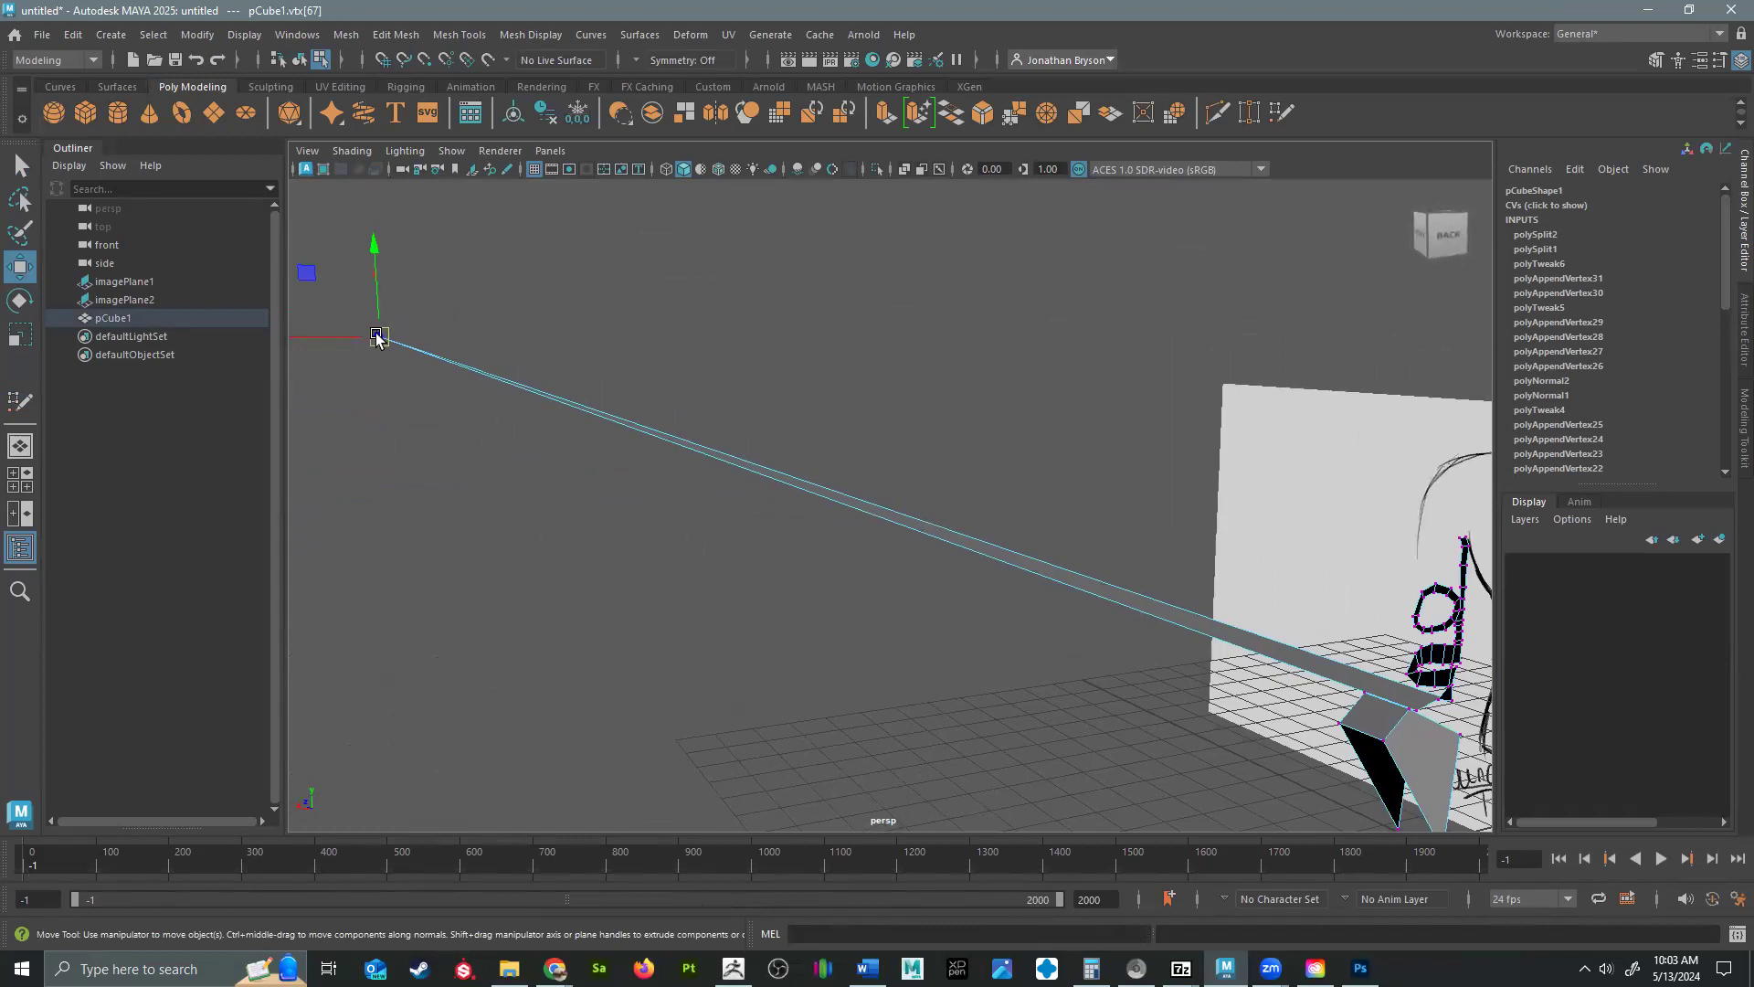
drag(376, 336, 426, 352)
key(ctrl+z)
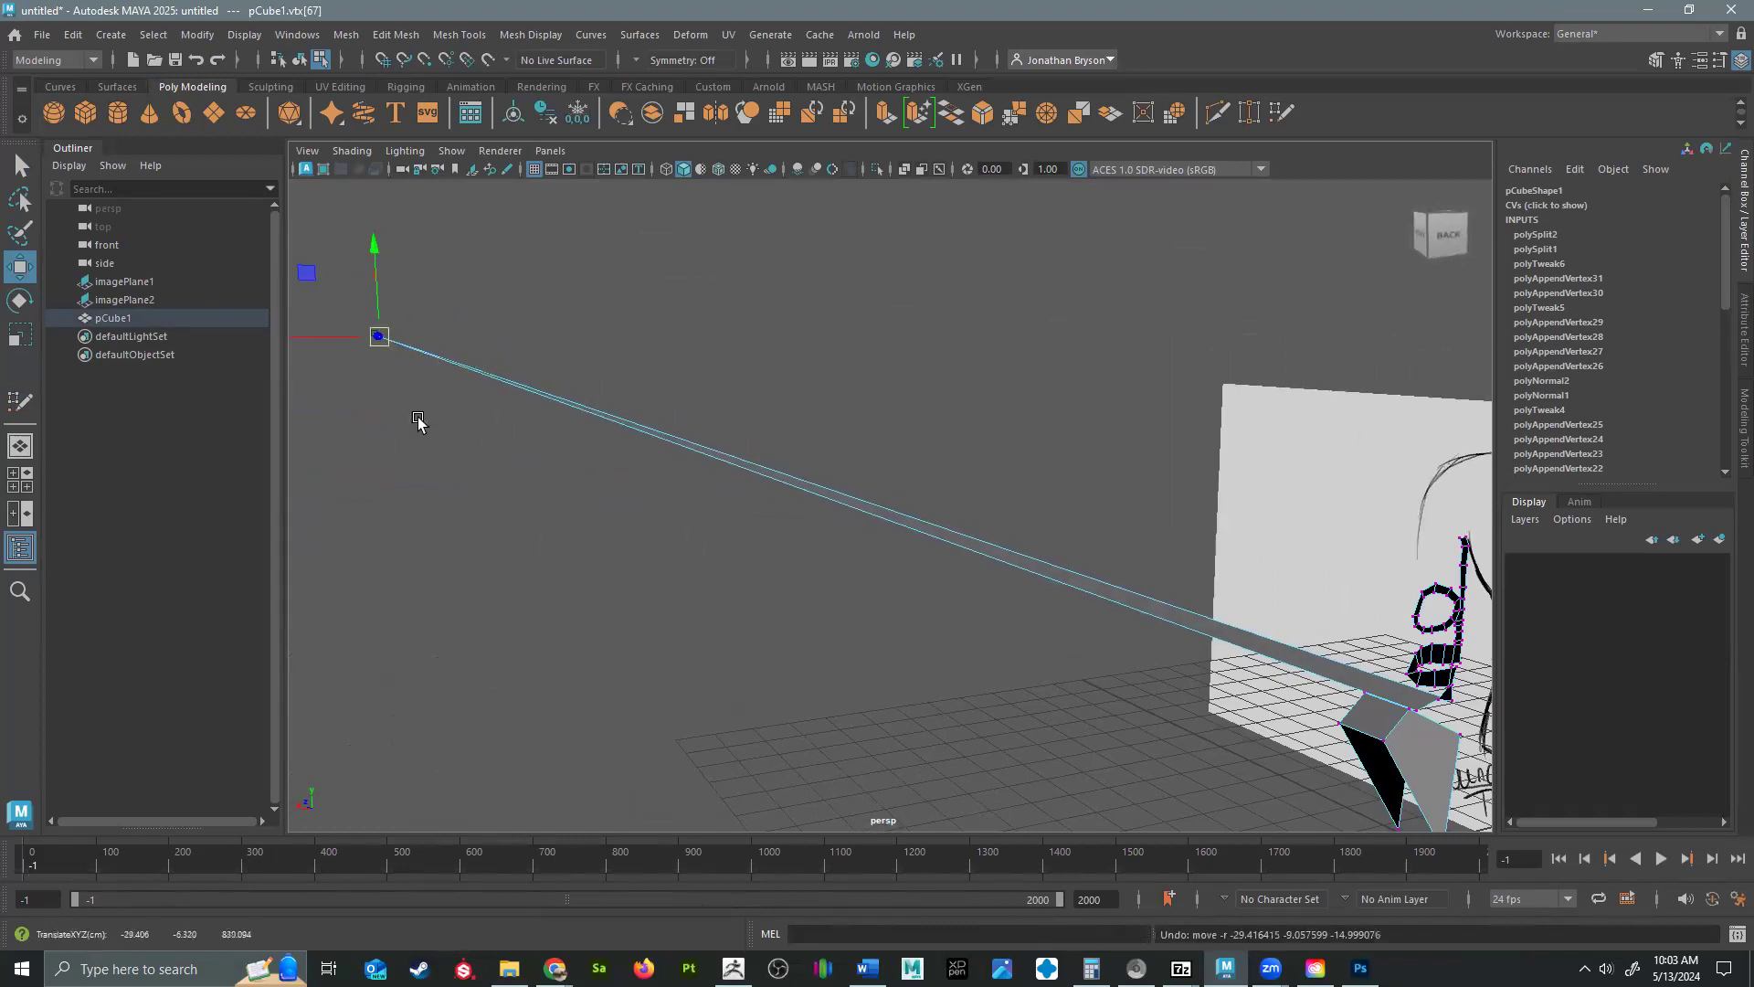
alt+middle_drag(480, 407, 784, 546)
alt+right_drag(784, 547, 592, 508)
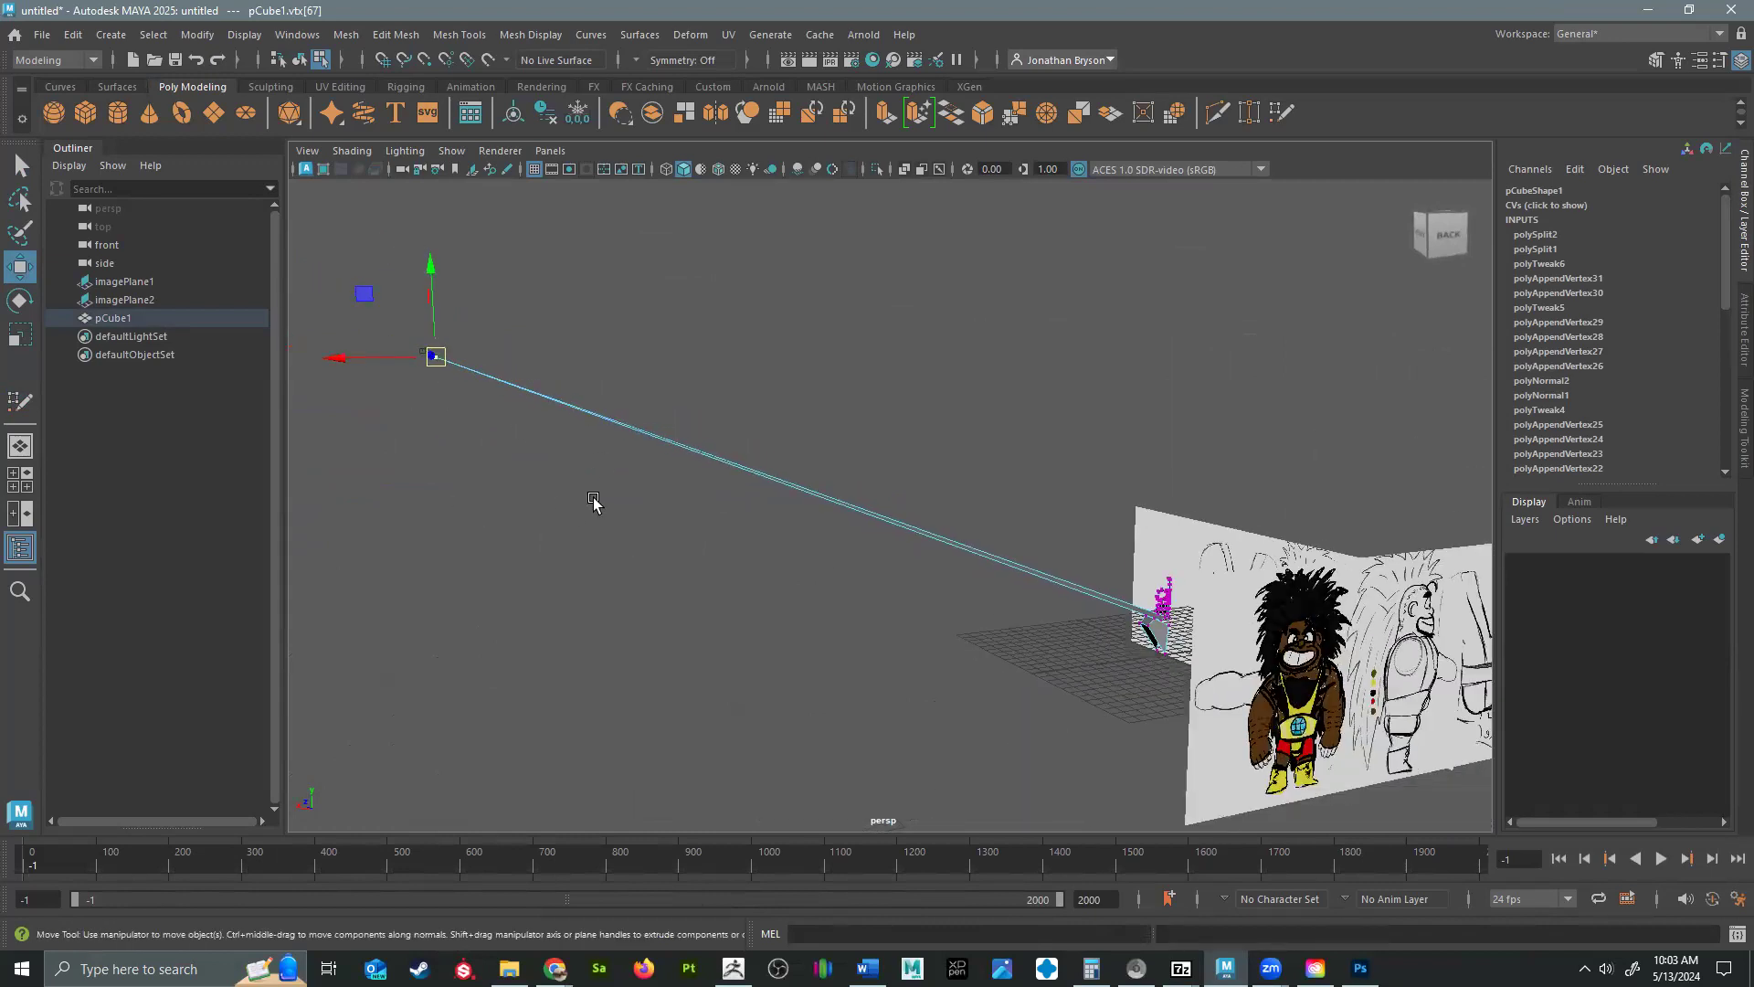
Move the stray far-end vertex along the depth axis back to the face mesh beside the reference images.
key(f)
alt+drag(839, 558, 1209, 517)
alt+middle_drag(1209, 516, 591, 595)
drag(668, 561, 860, 571)
alt+middle_drag(859, 567, 550, 685)
drag(329, 687, 1544, 320)
drag(1189, 564, 868, 513)
alt+middle_drag(1091, 468, 692, 687)
scroll(947, 552, down, 5)
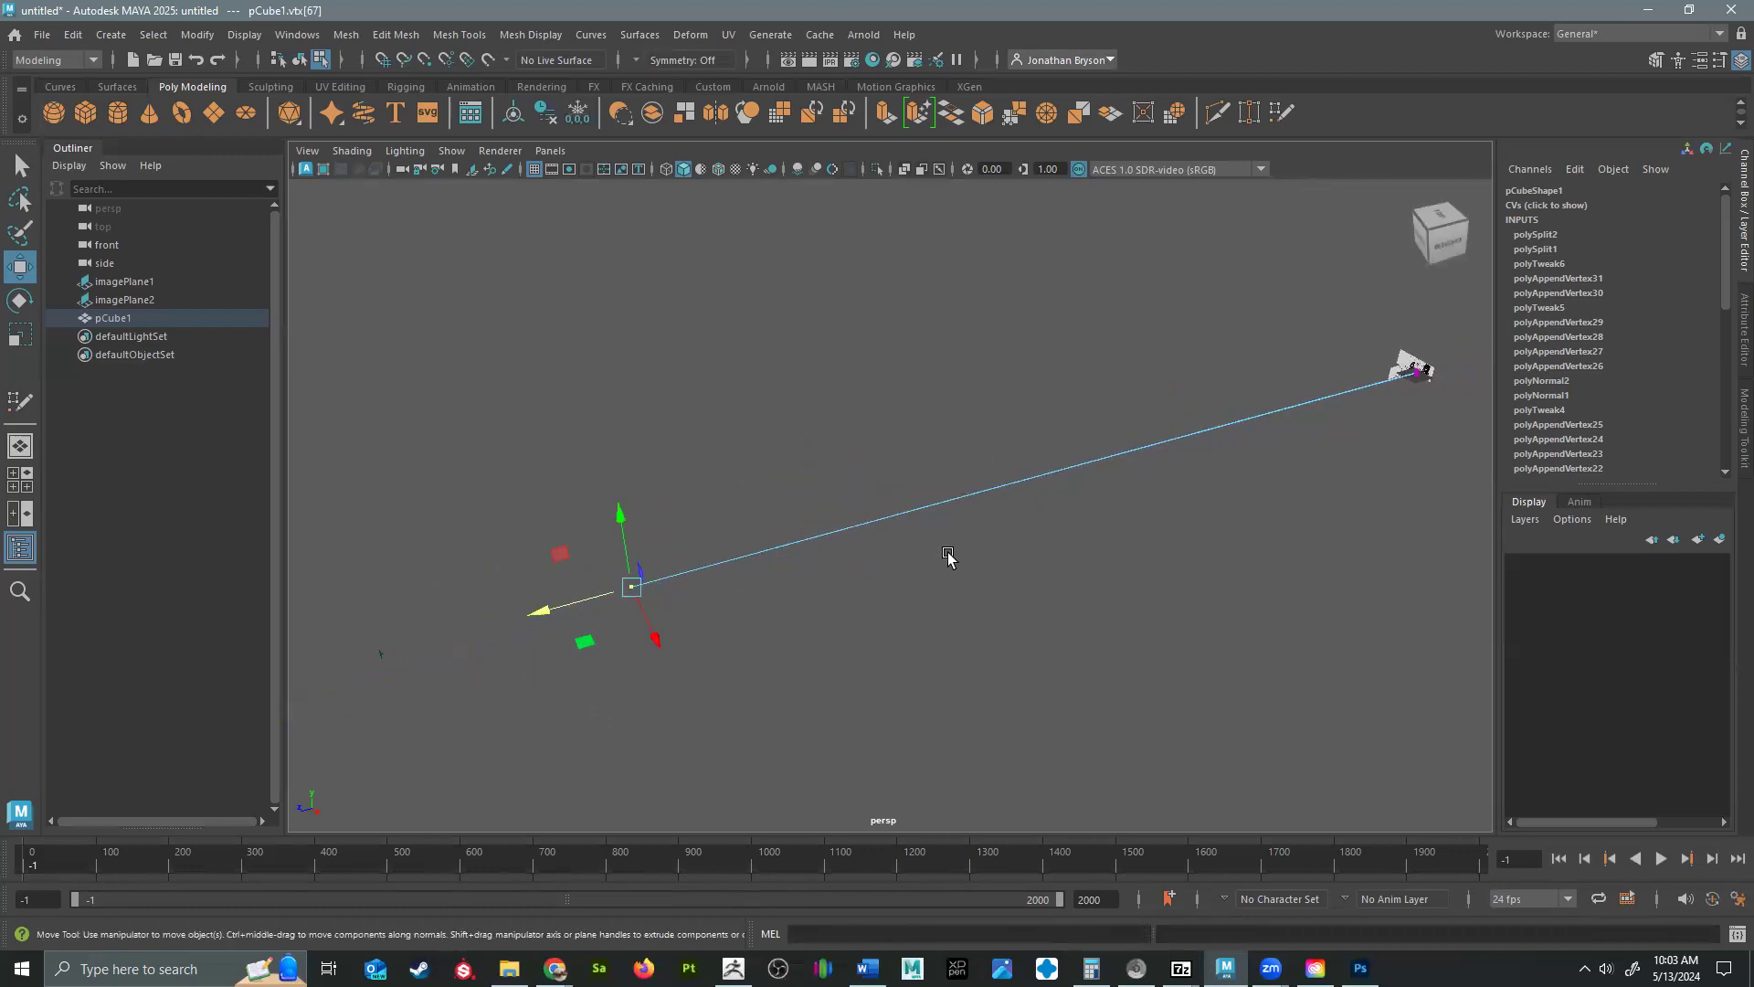
drag(621, 592, 1212, 416)
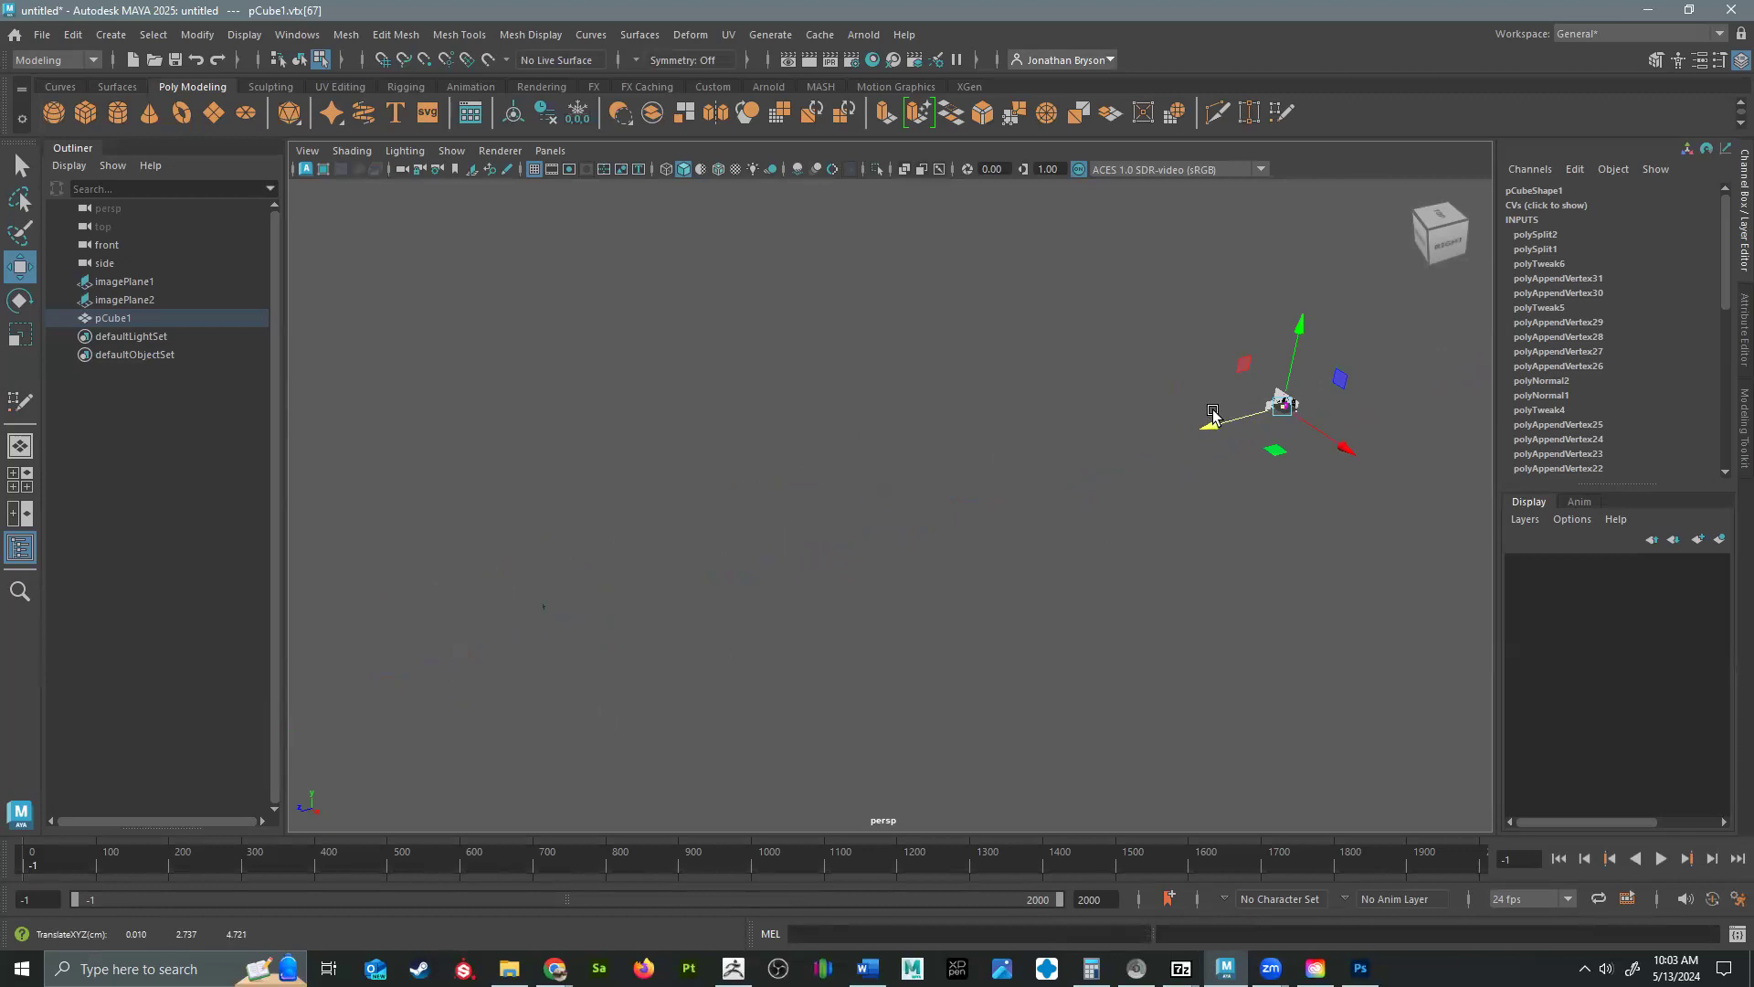
Fine-tune the stray vertex's depth in the perspective view to line it up with the lower end of the chin strip.
key(f)
scroll(1111, 521, up, 8)
scroll(1219, 513, down, 8)
alt+drag(967, 567, 1071, 482)
key(space)
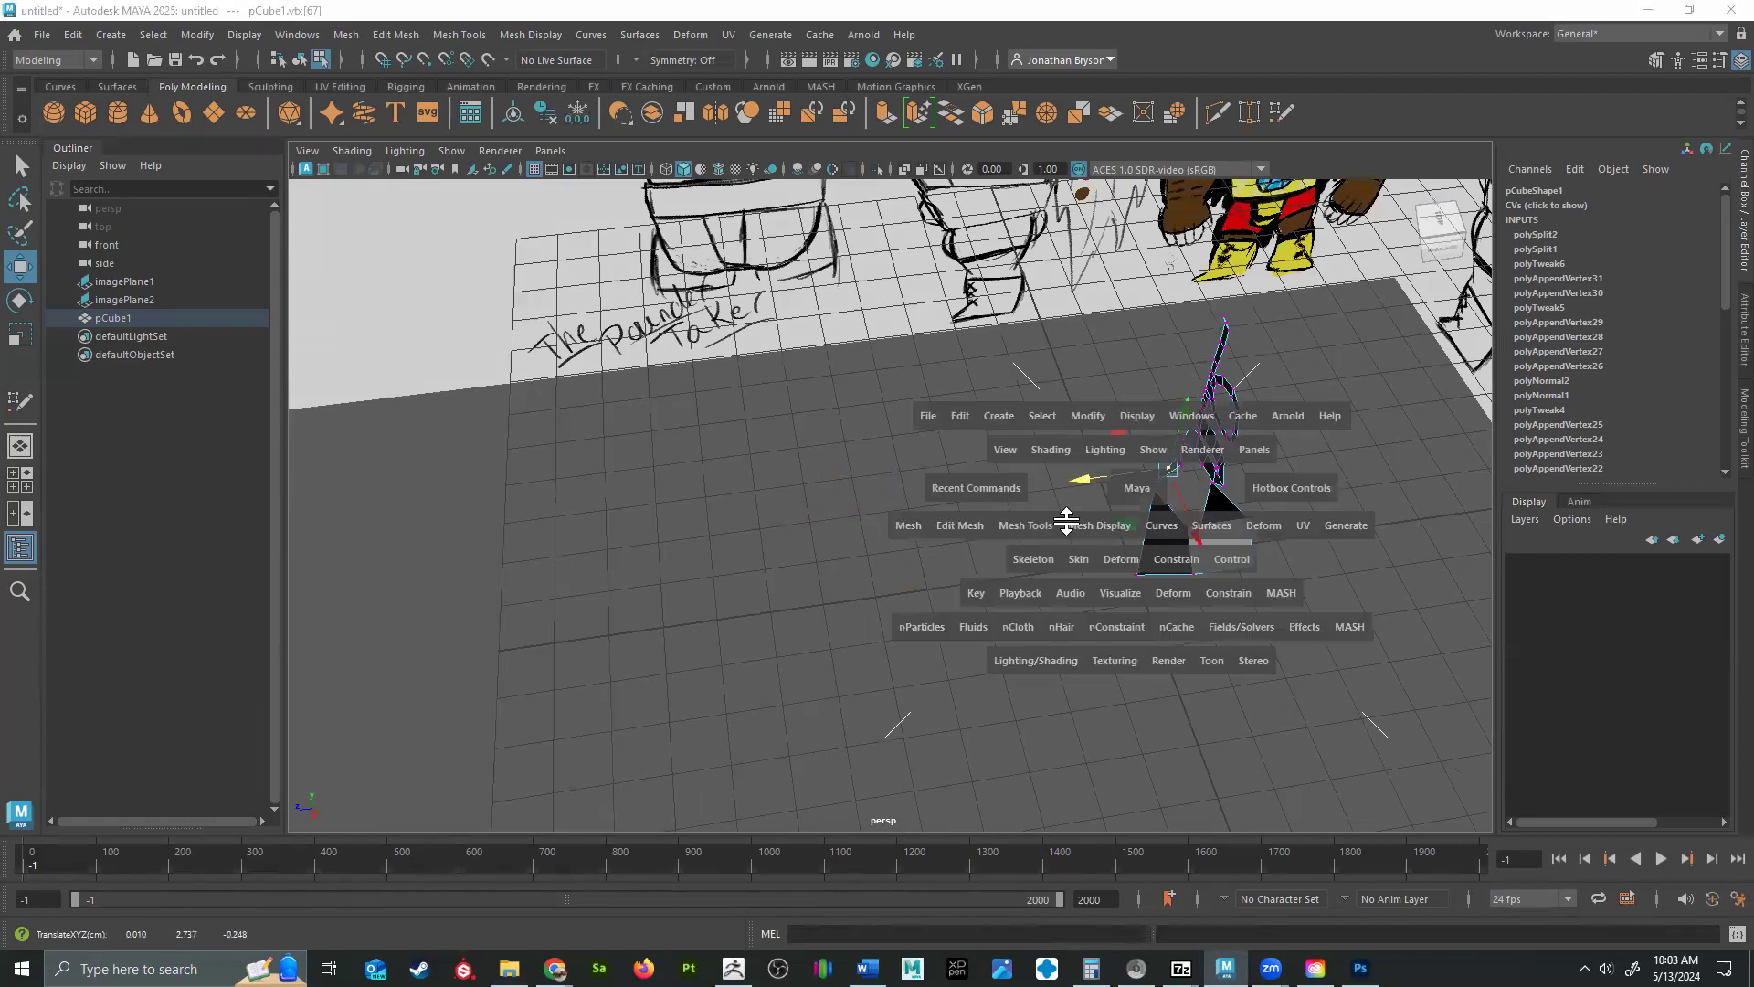
key(space)
alt+drag(795, 608, 957, 574)
scroll(909, 523, up, 4)
click(847, 491)
drag(775, 513, 904, 605)
click(769, 585)
drag(680, 603, 729, 551)
click(771, 527)
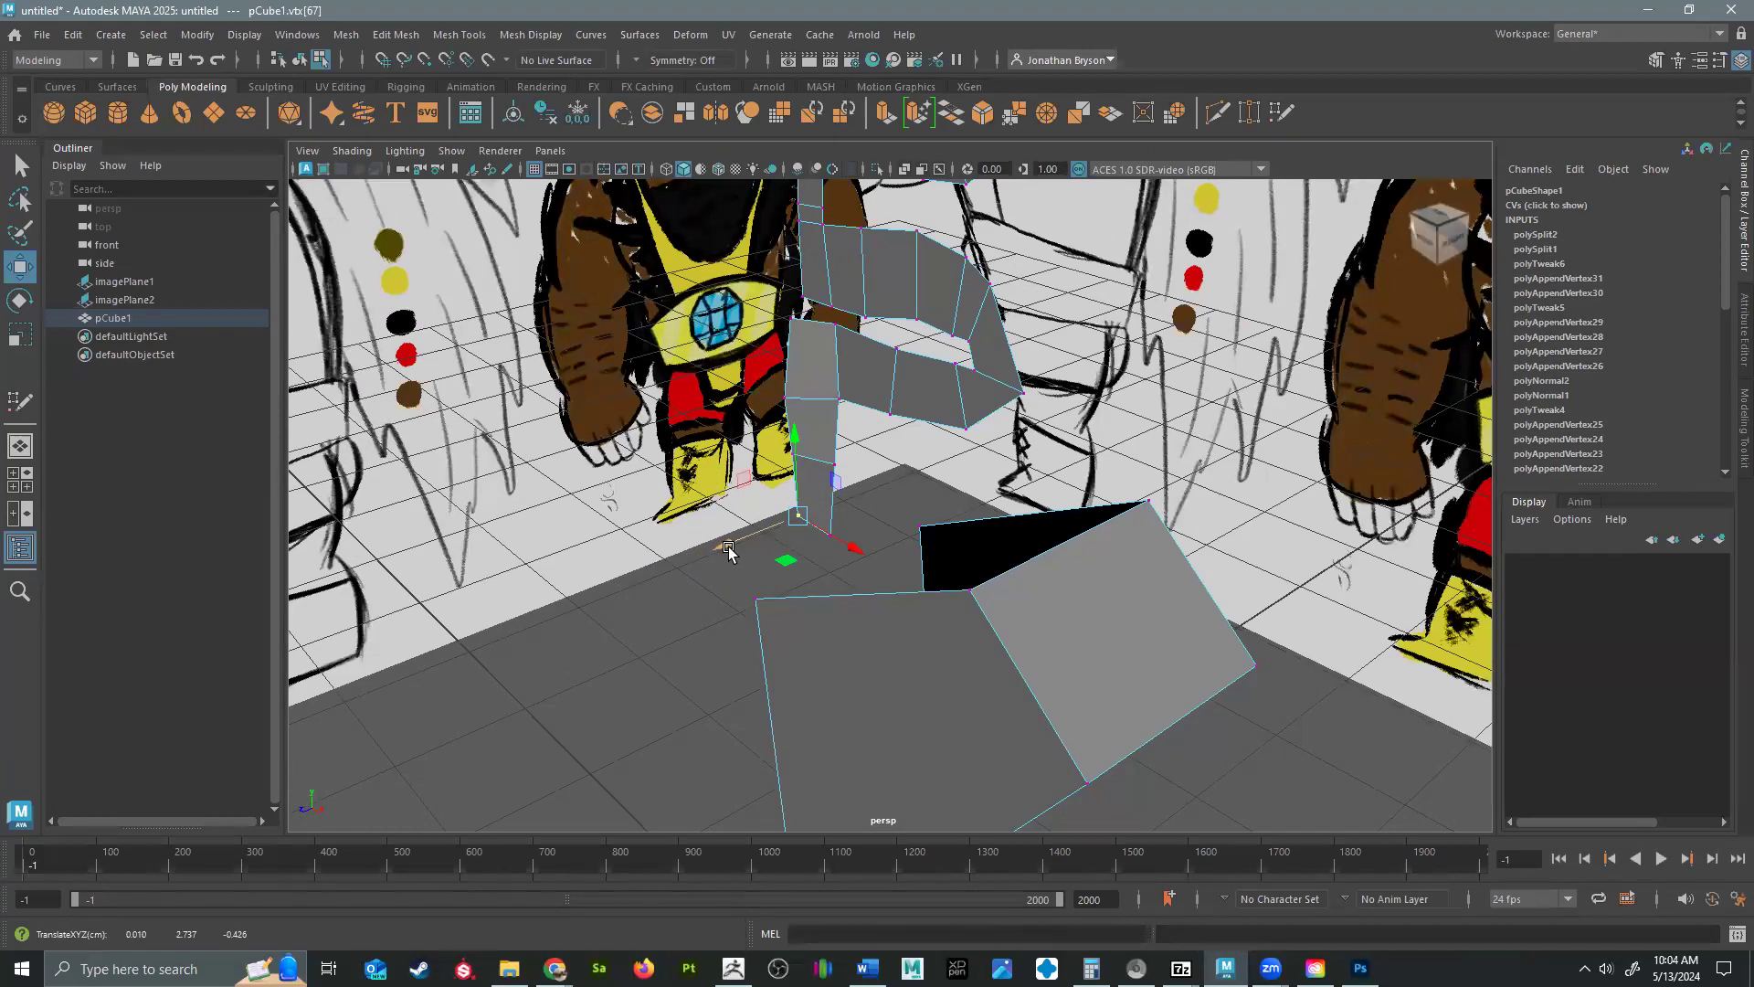
Show the front and side views side by side at full height and frame the head's profile in the side view.
alt+drag(795, 352, 914, 511)
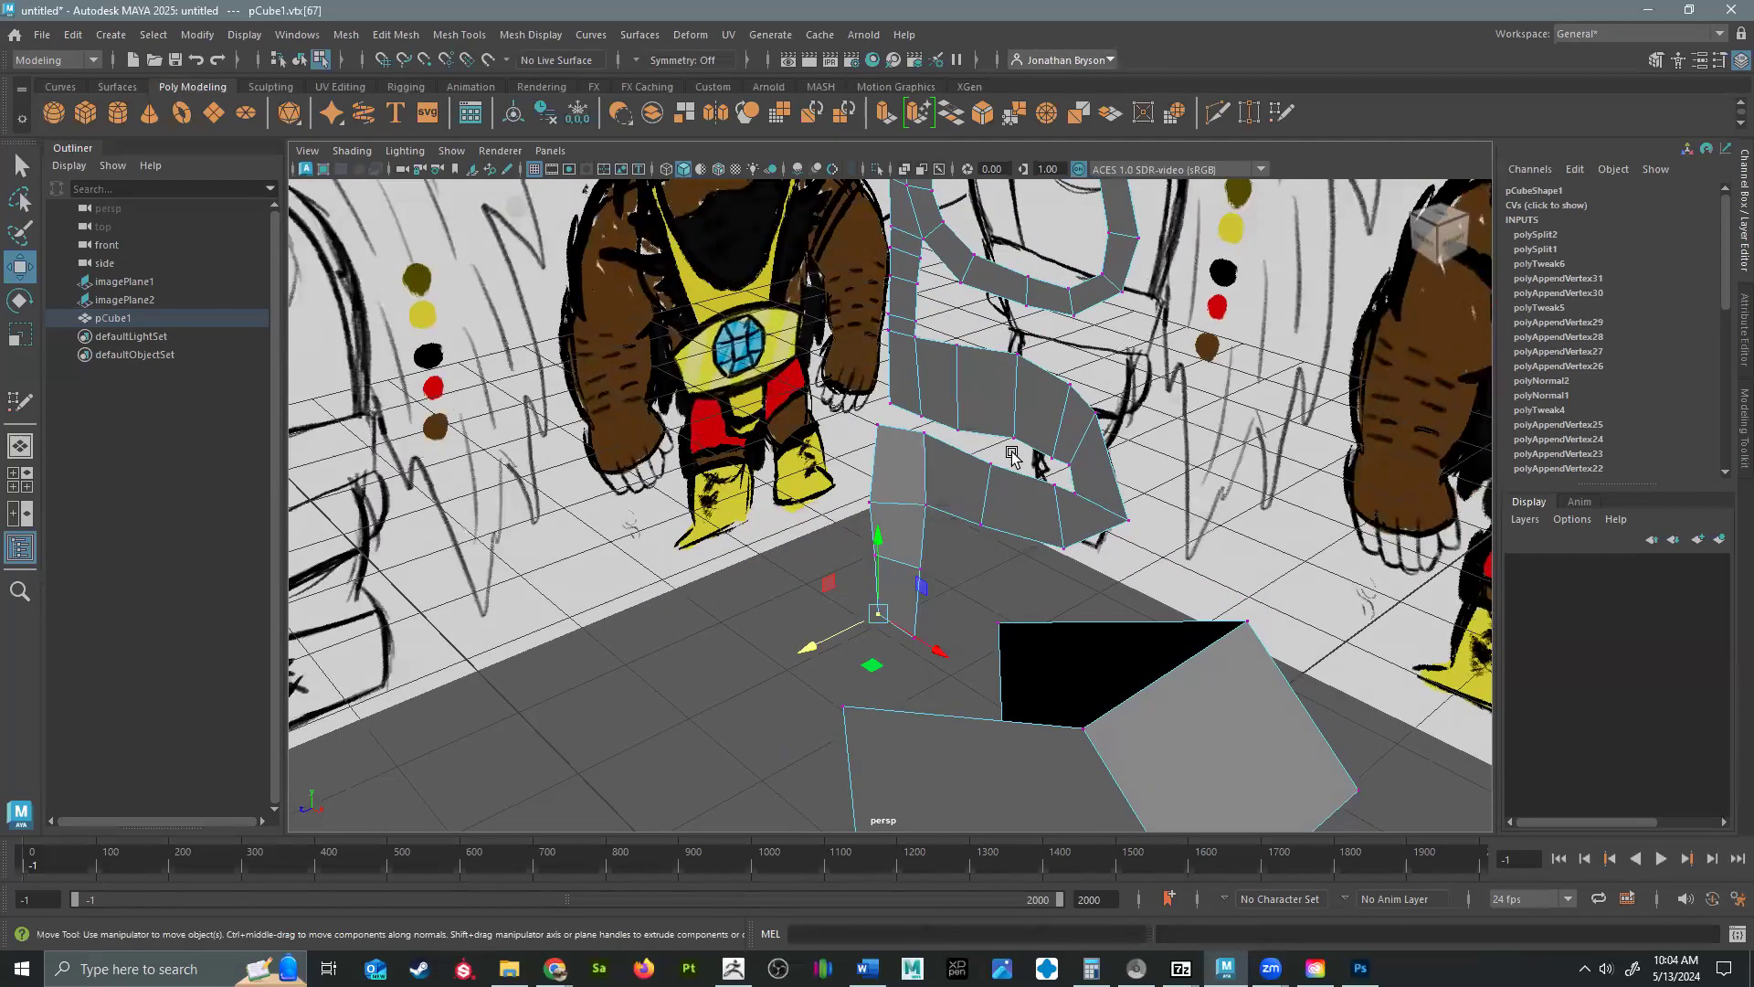
key(space)
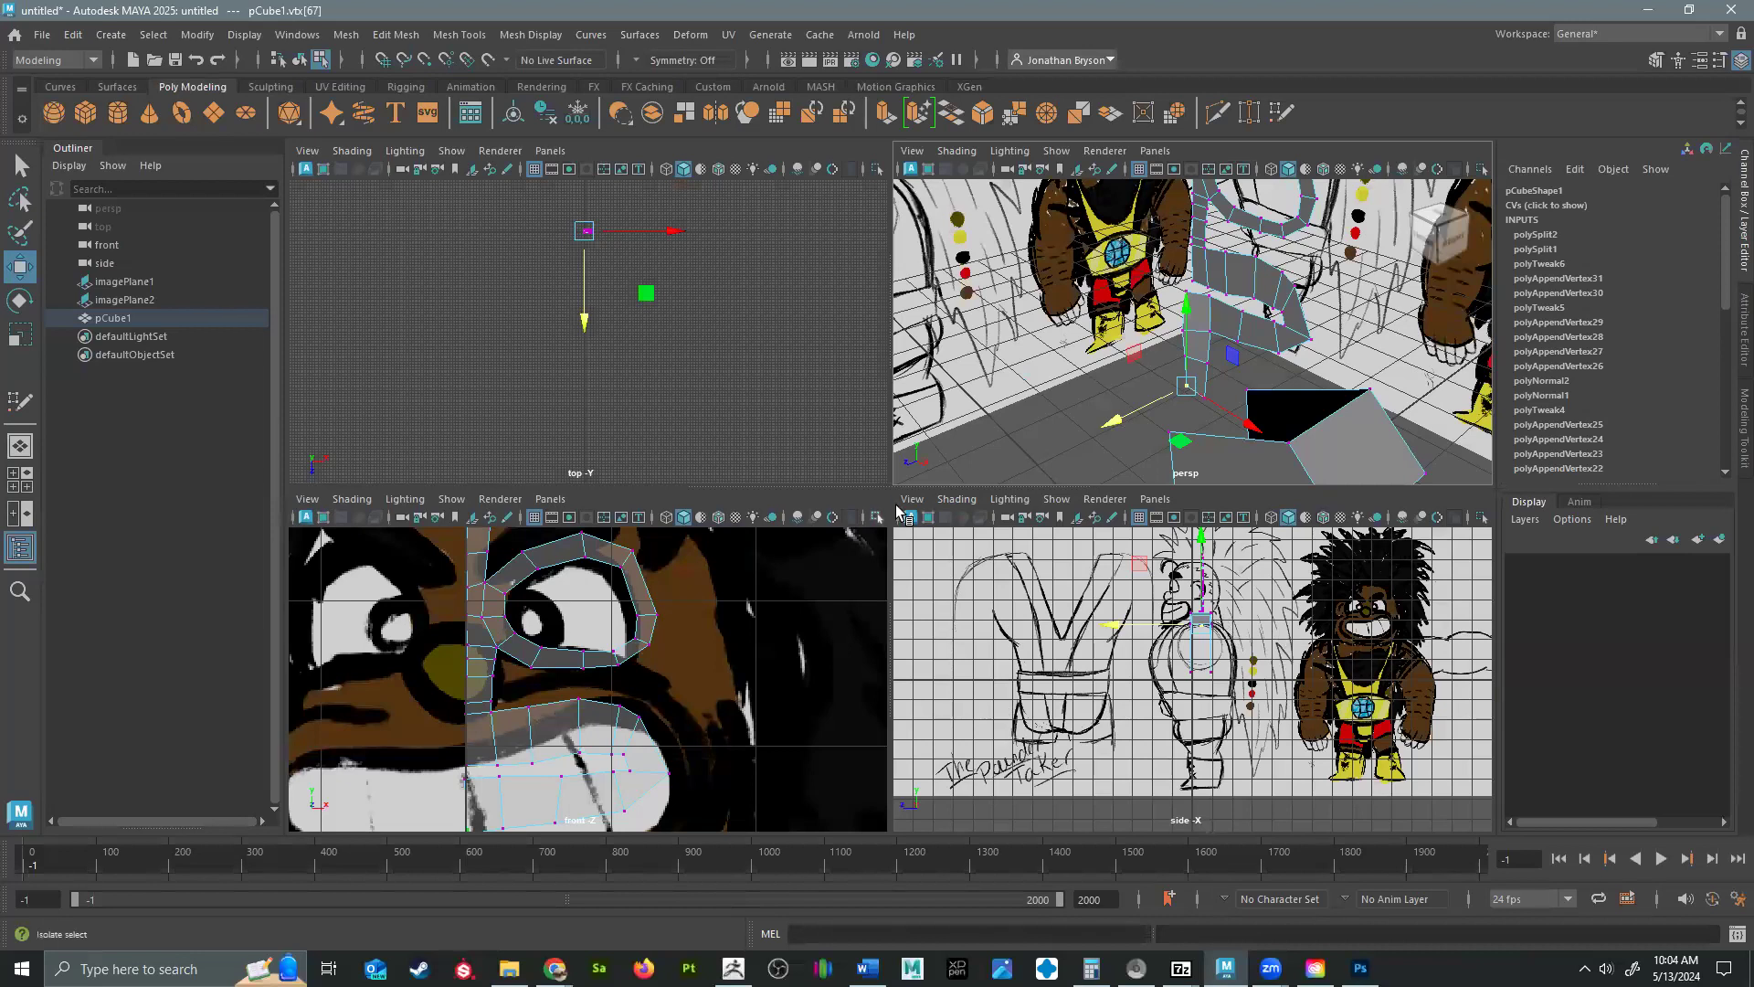
drag(887, 460, 826, 146)
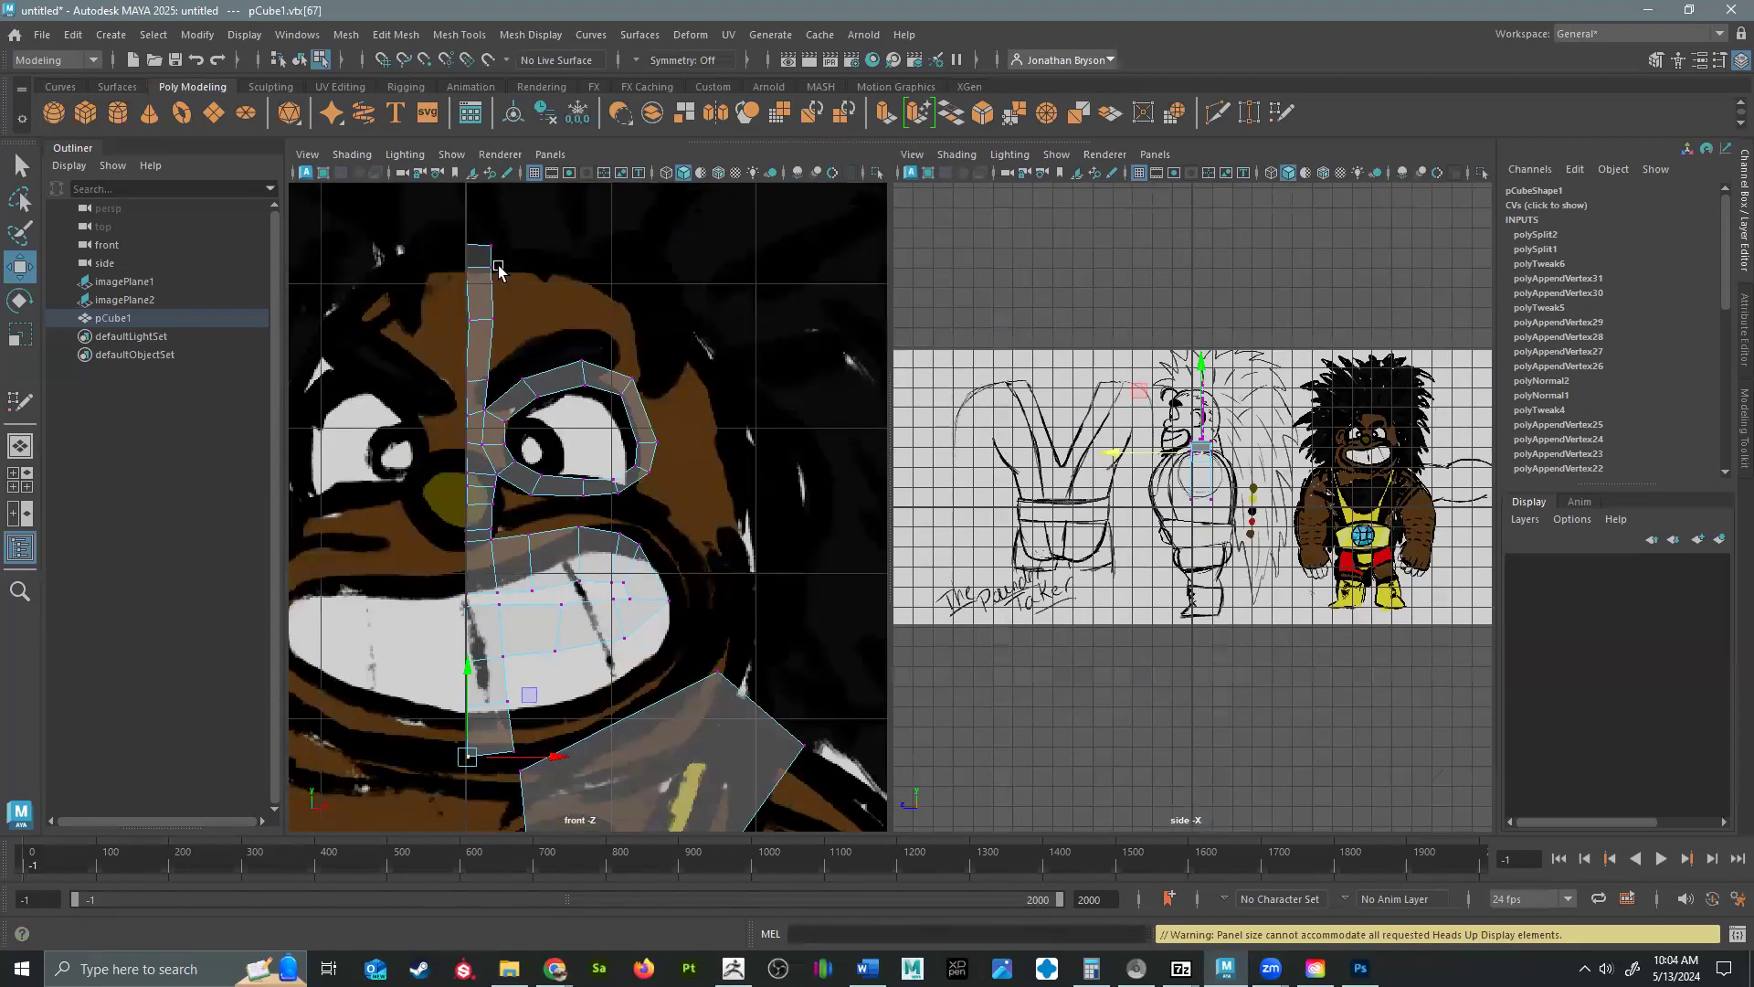
scroll(1313, 505, up, 6)
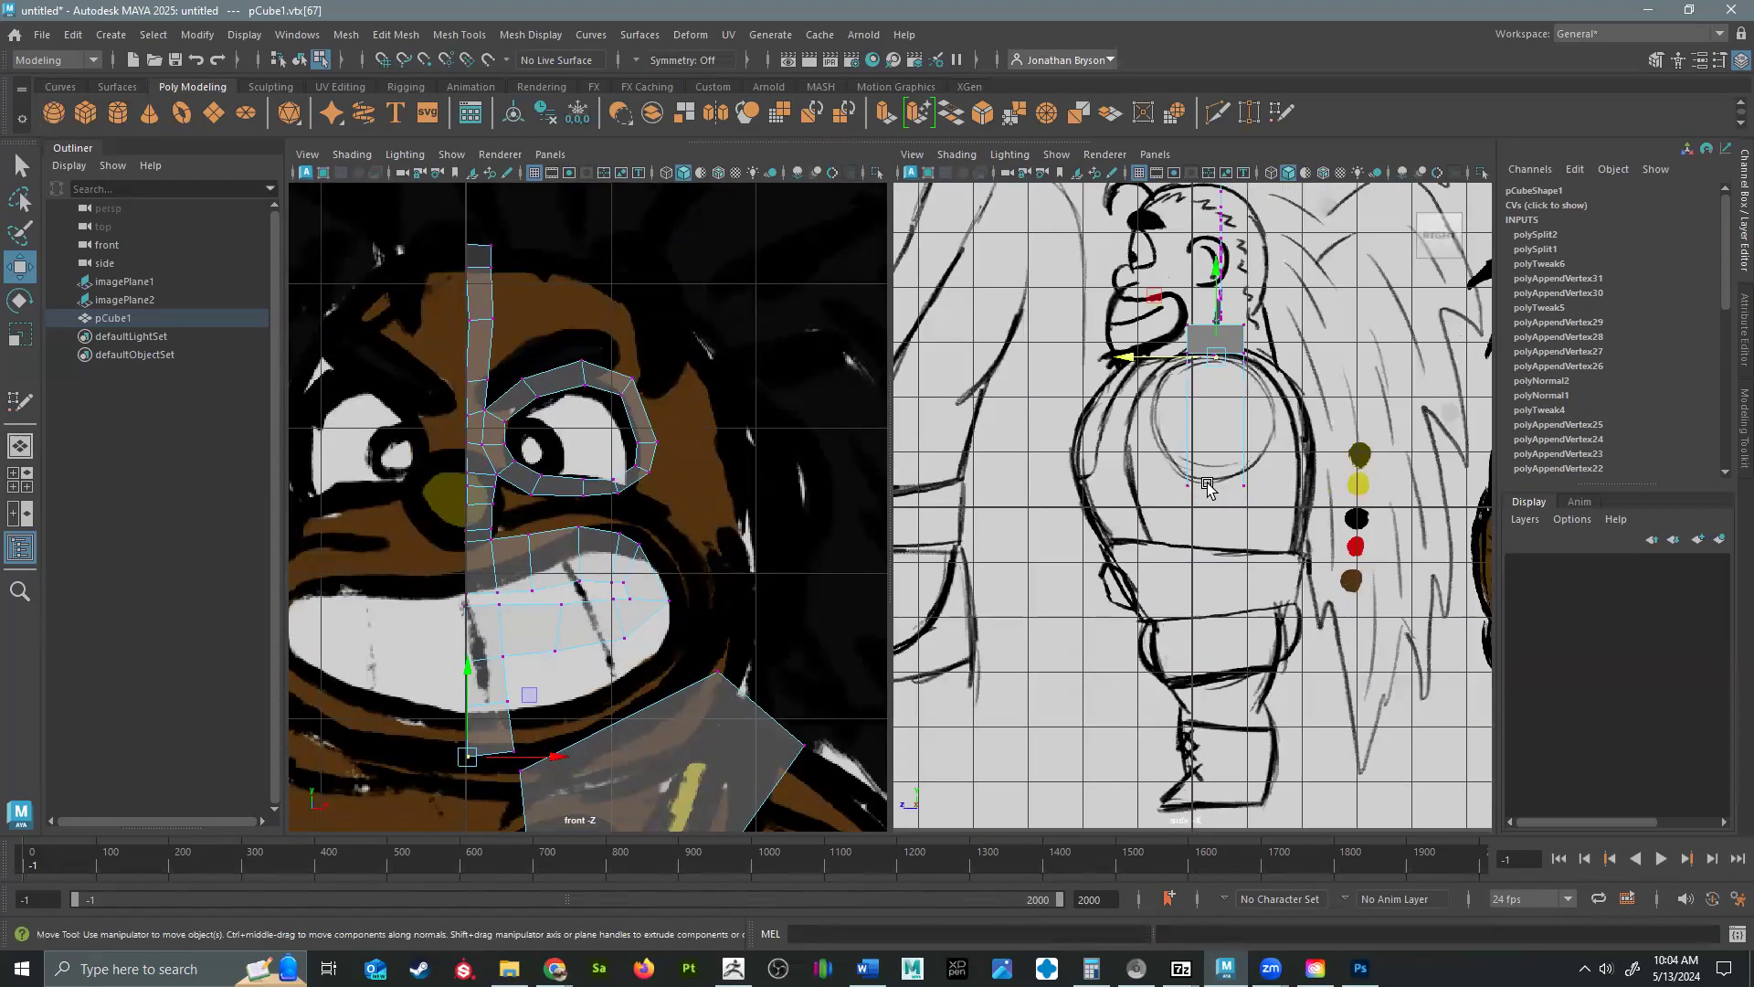
alt+middle_drag(1293, 717, 1178, 475)
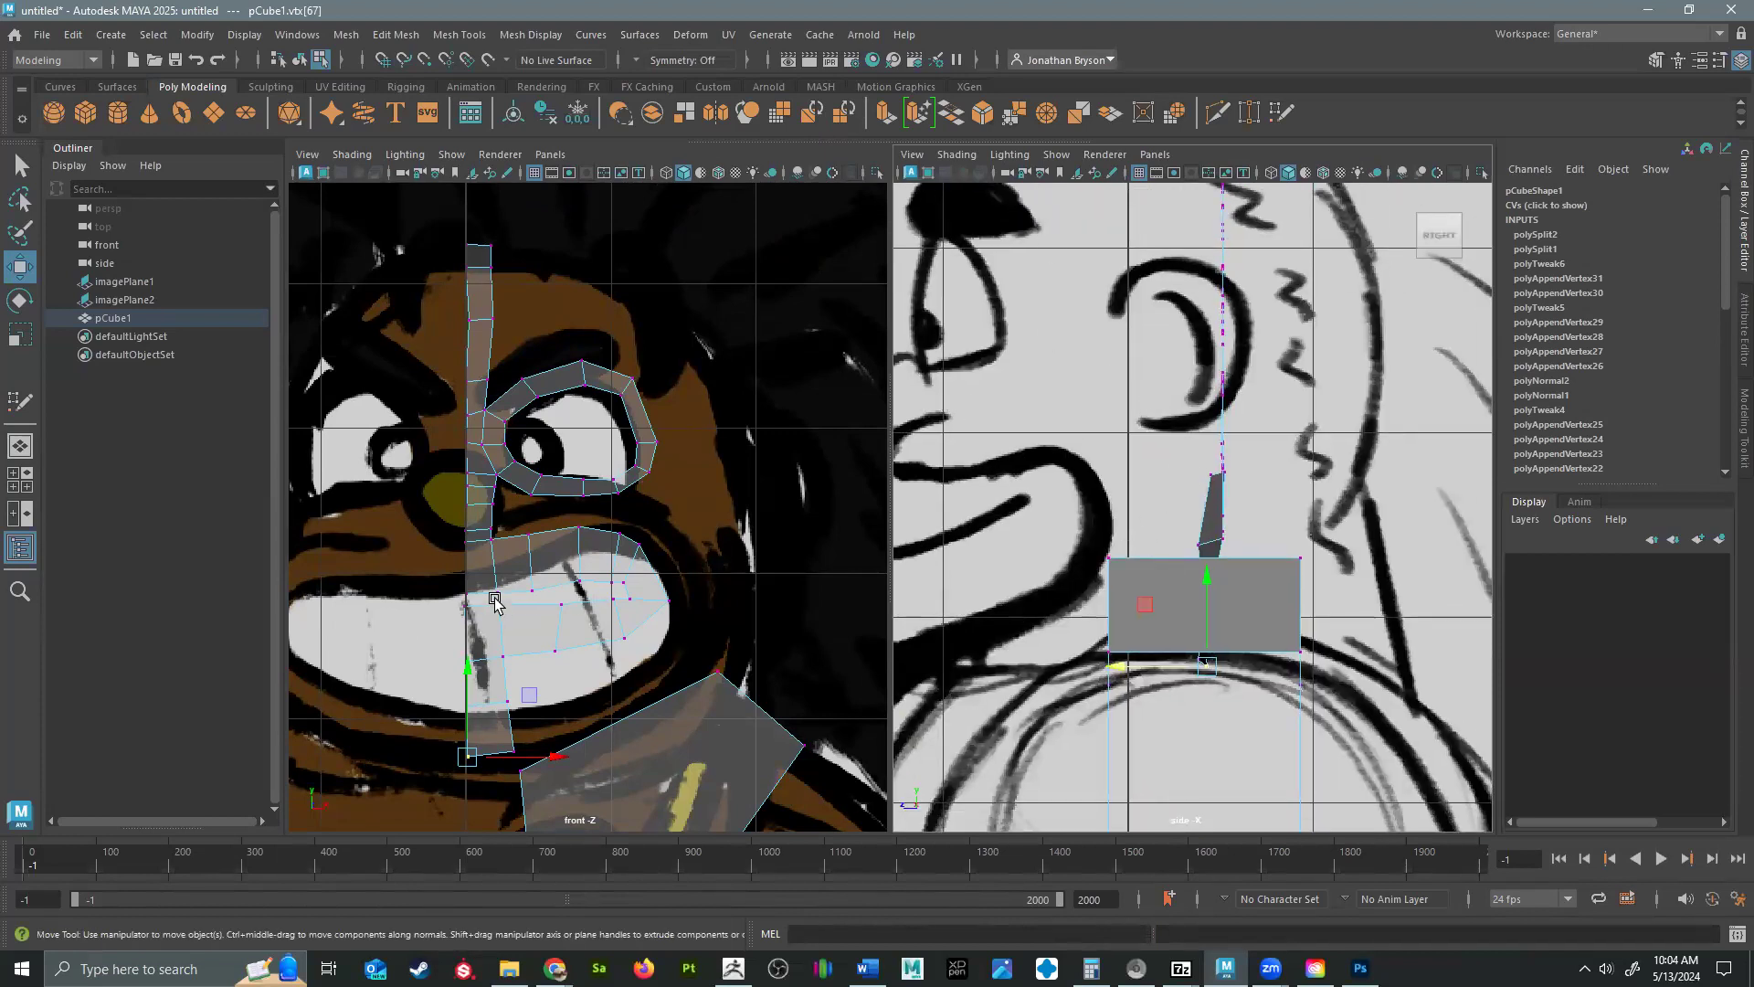
Pull the lowest centerline vertex forward in the side view to the chin of the profile drawing.
click(466, 539)
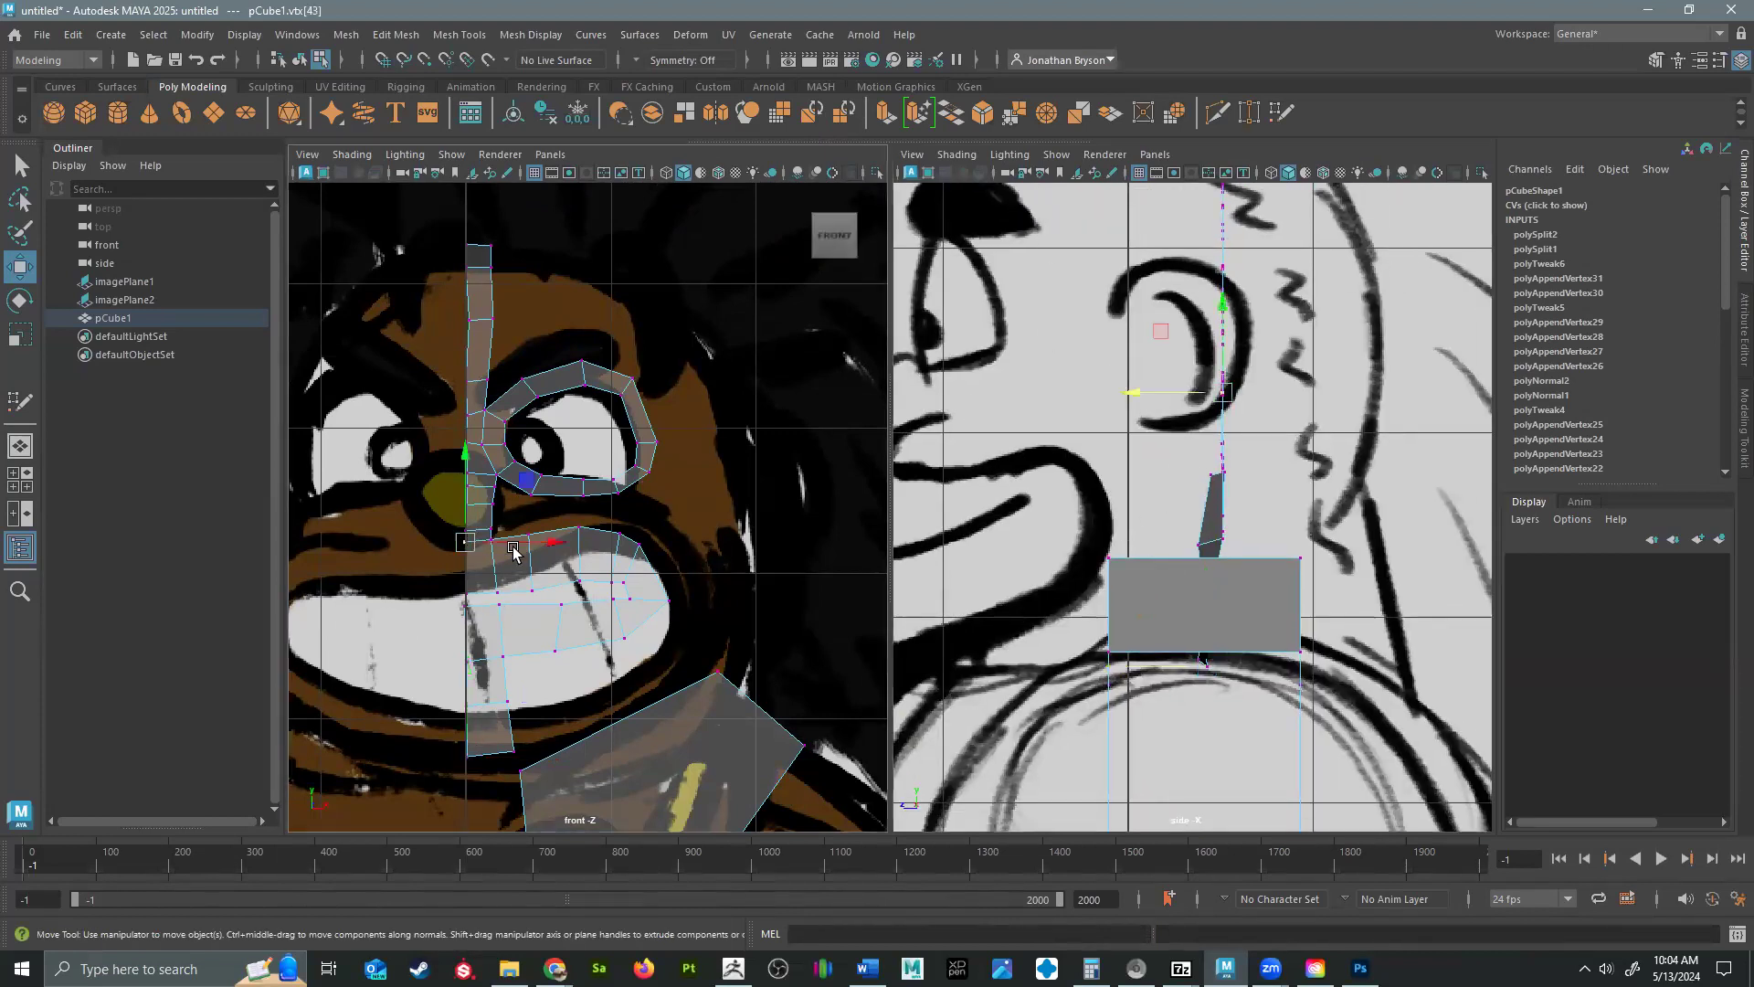
click(467, 757)
alt+middle_drag(1133, 589, 1139, 545)
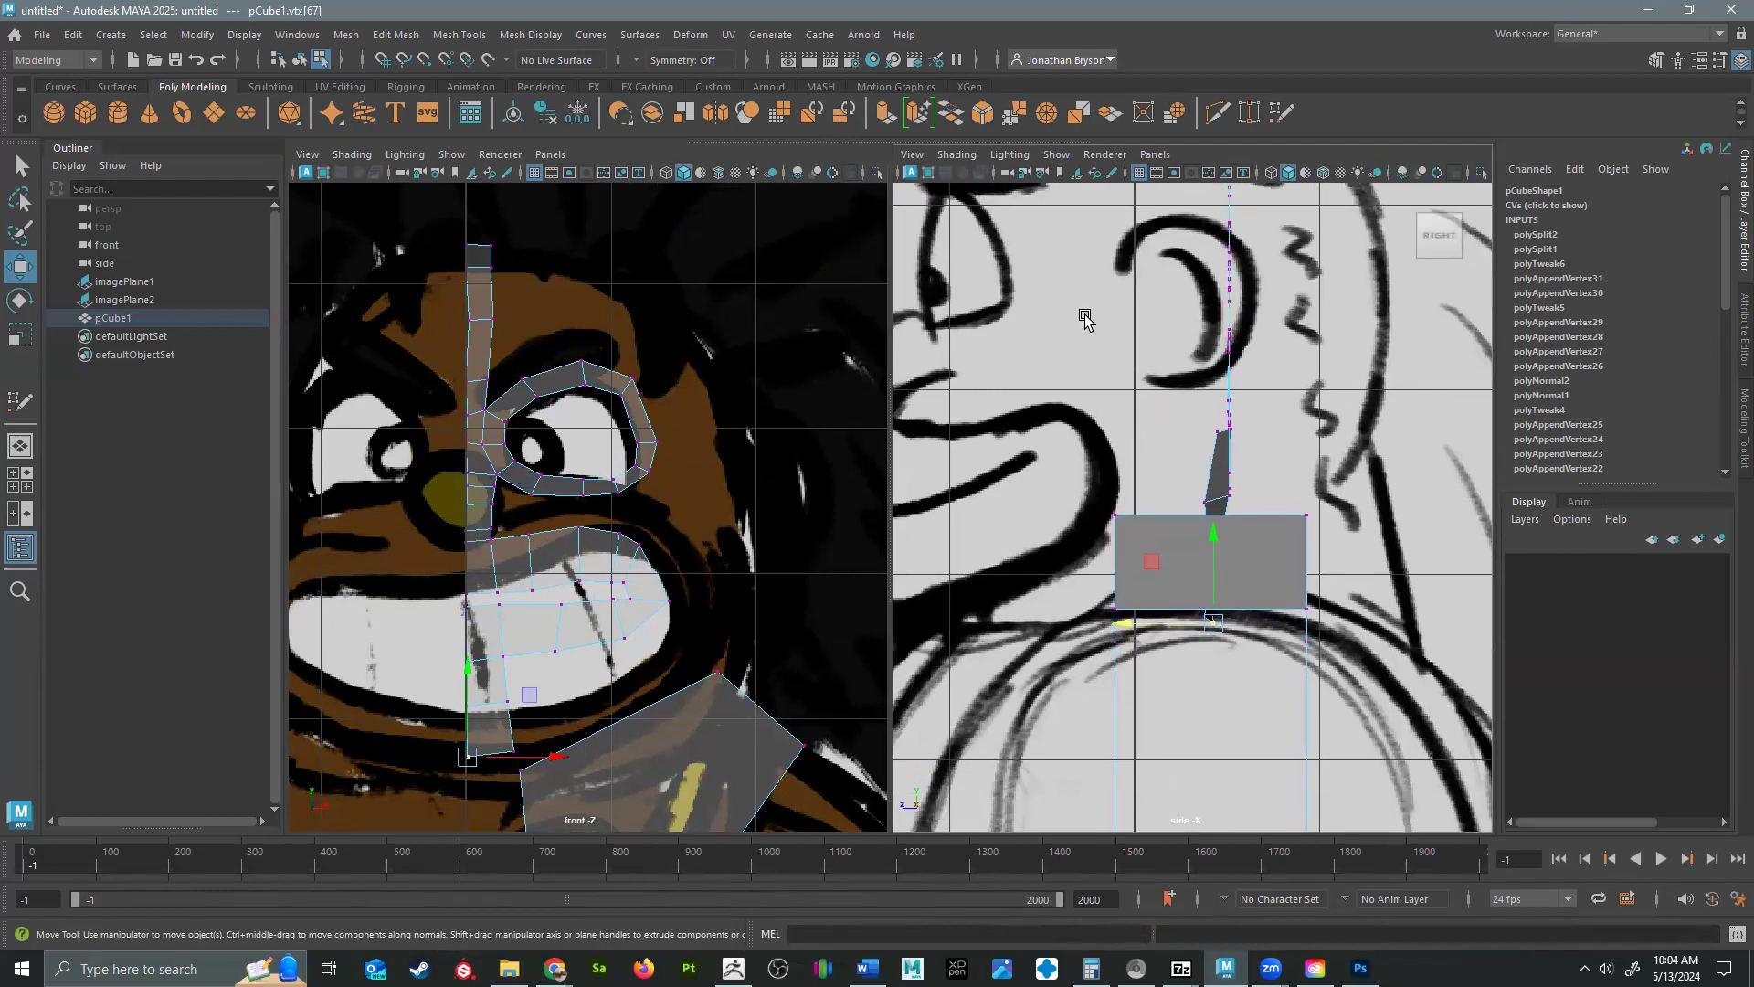
alt+middle_drag(1124, 560, 1297, 546)
drag(1295, 551, 976, 585)
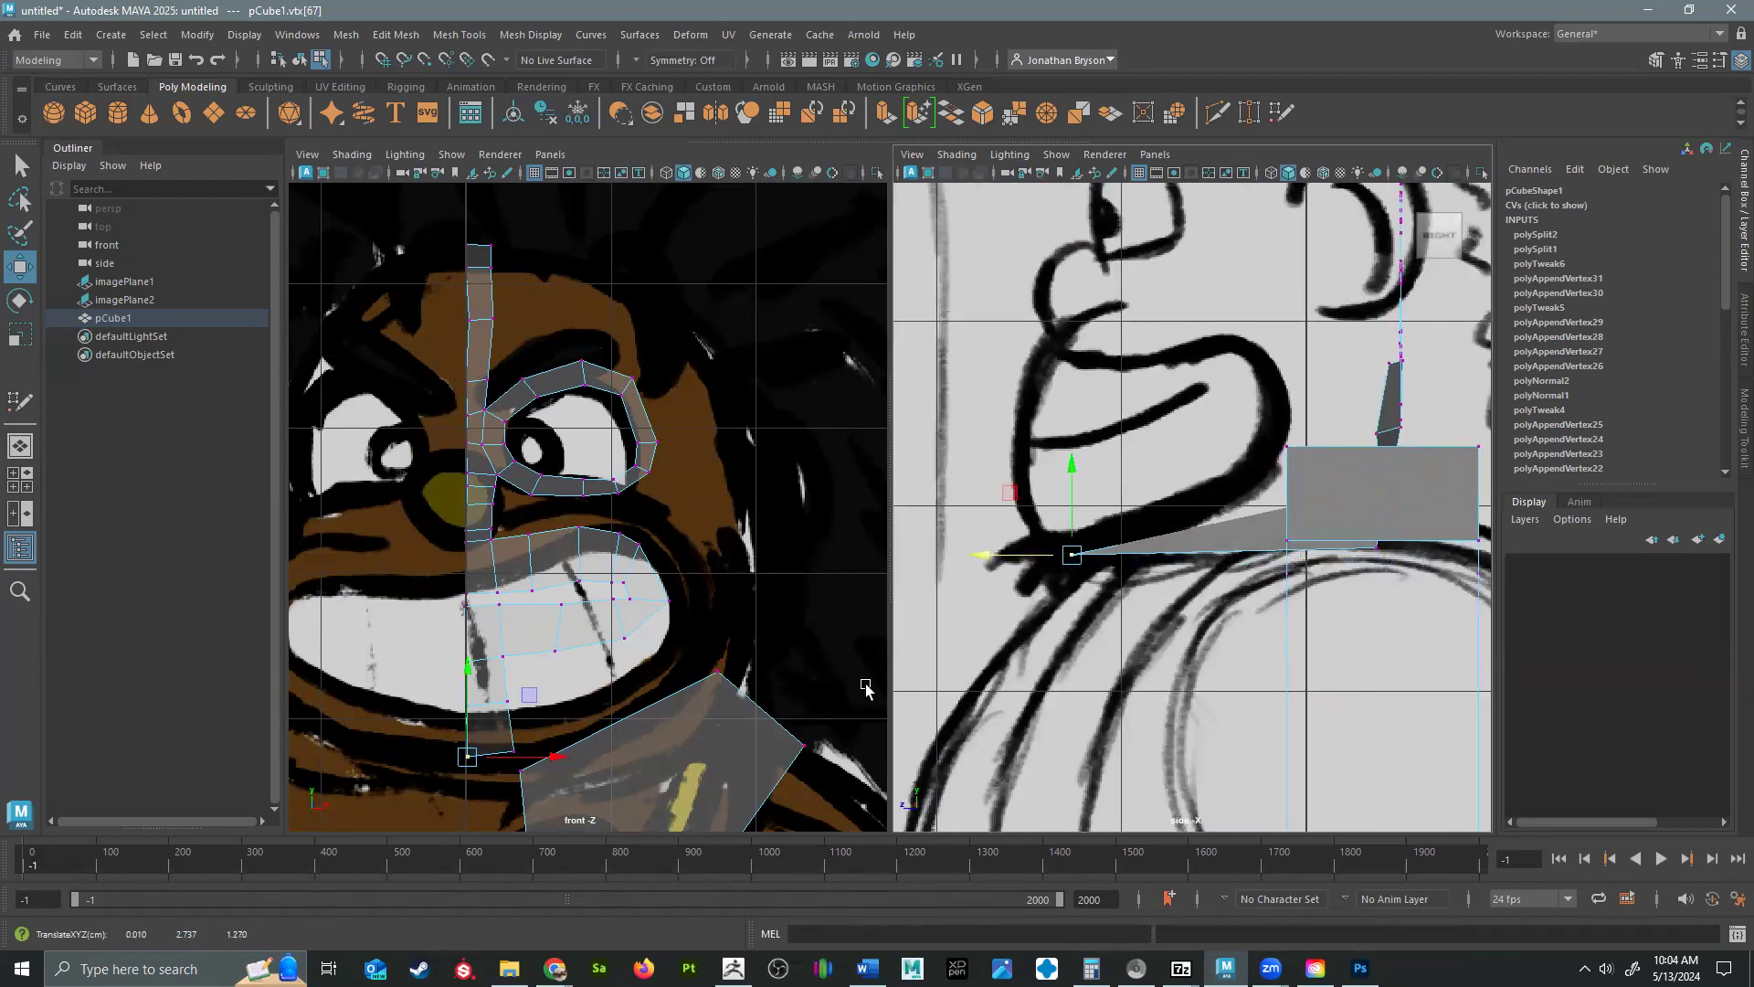
Pull the three centerline vertices above the chin forward, one by one, to the lower lip and mouth outline in the side view.
drag(411, 708, 489, 698)
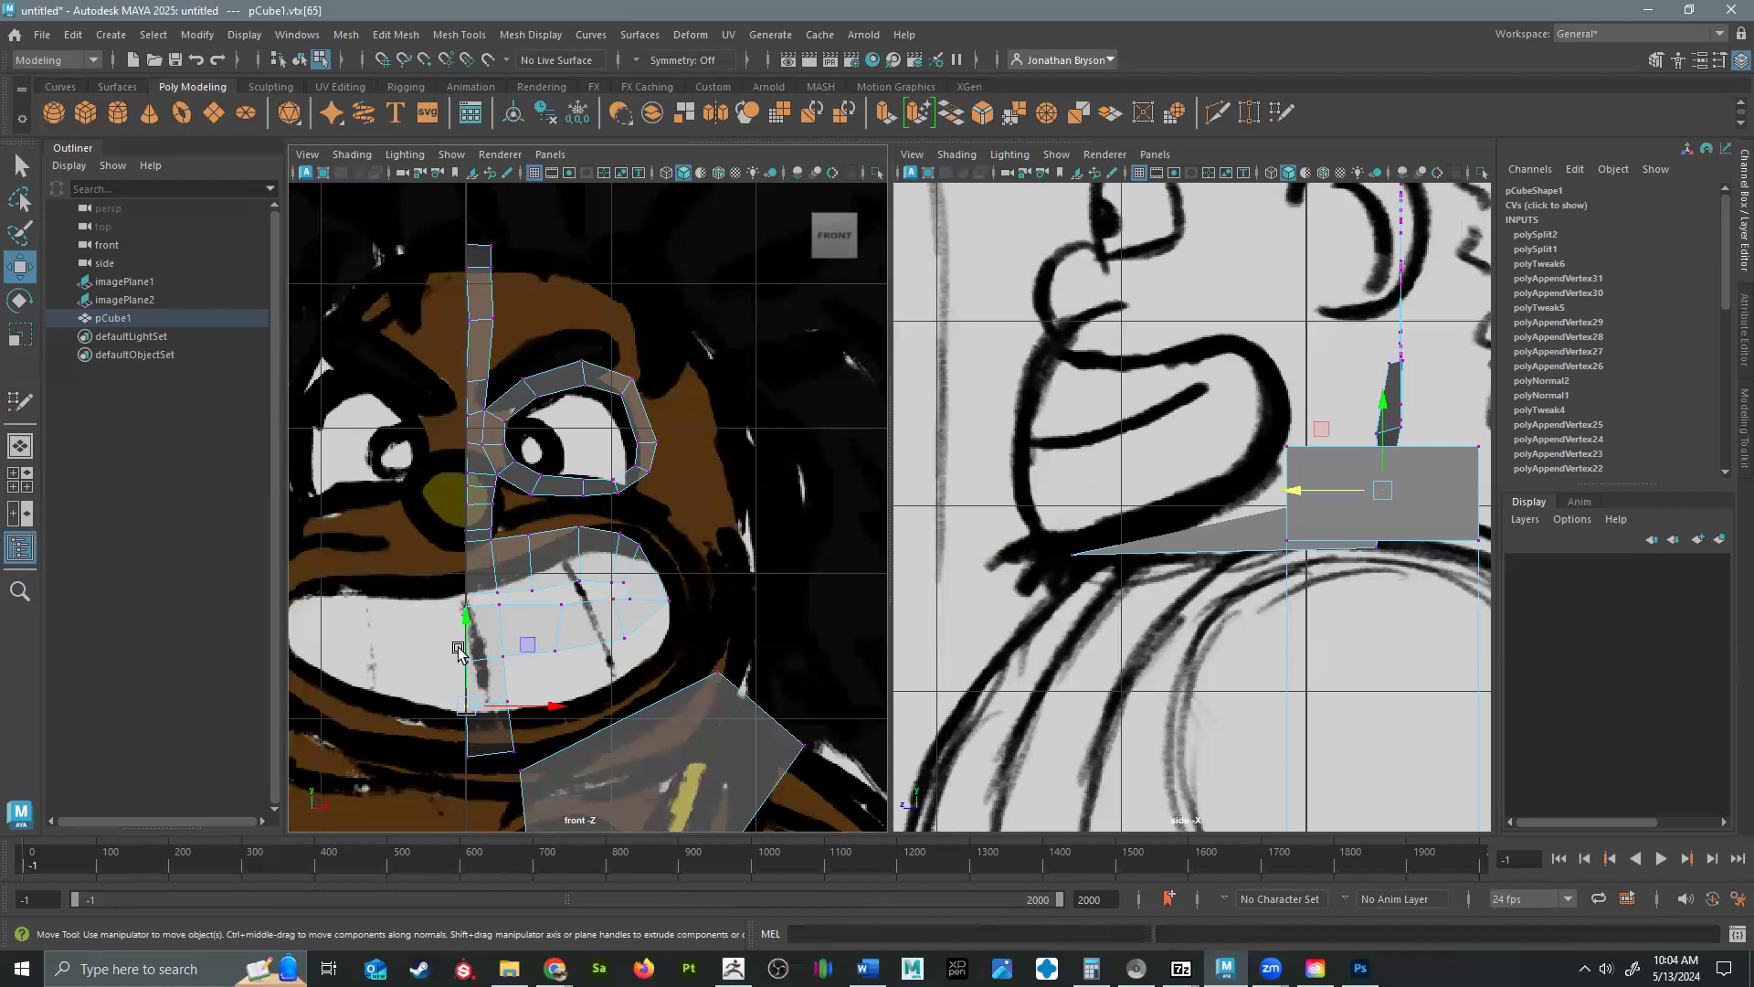
drag(1302, 485, 1023, 490)
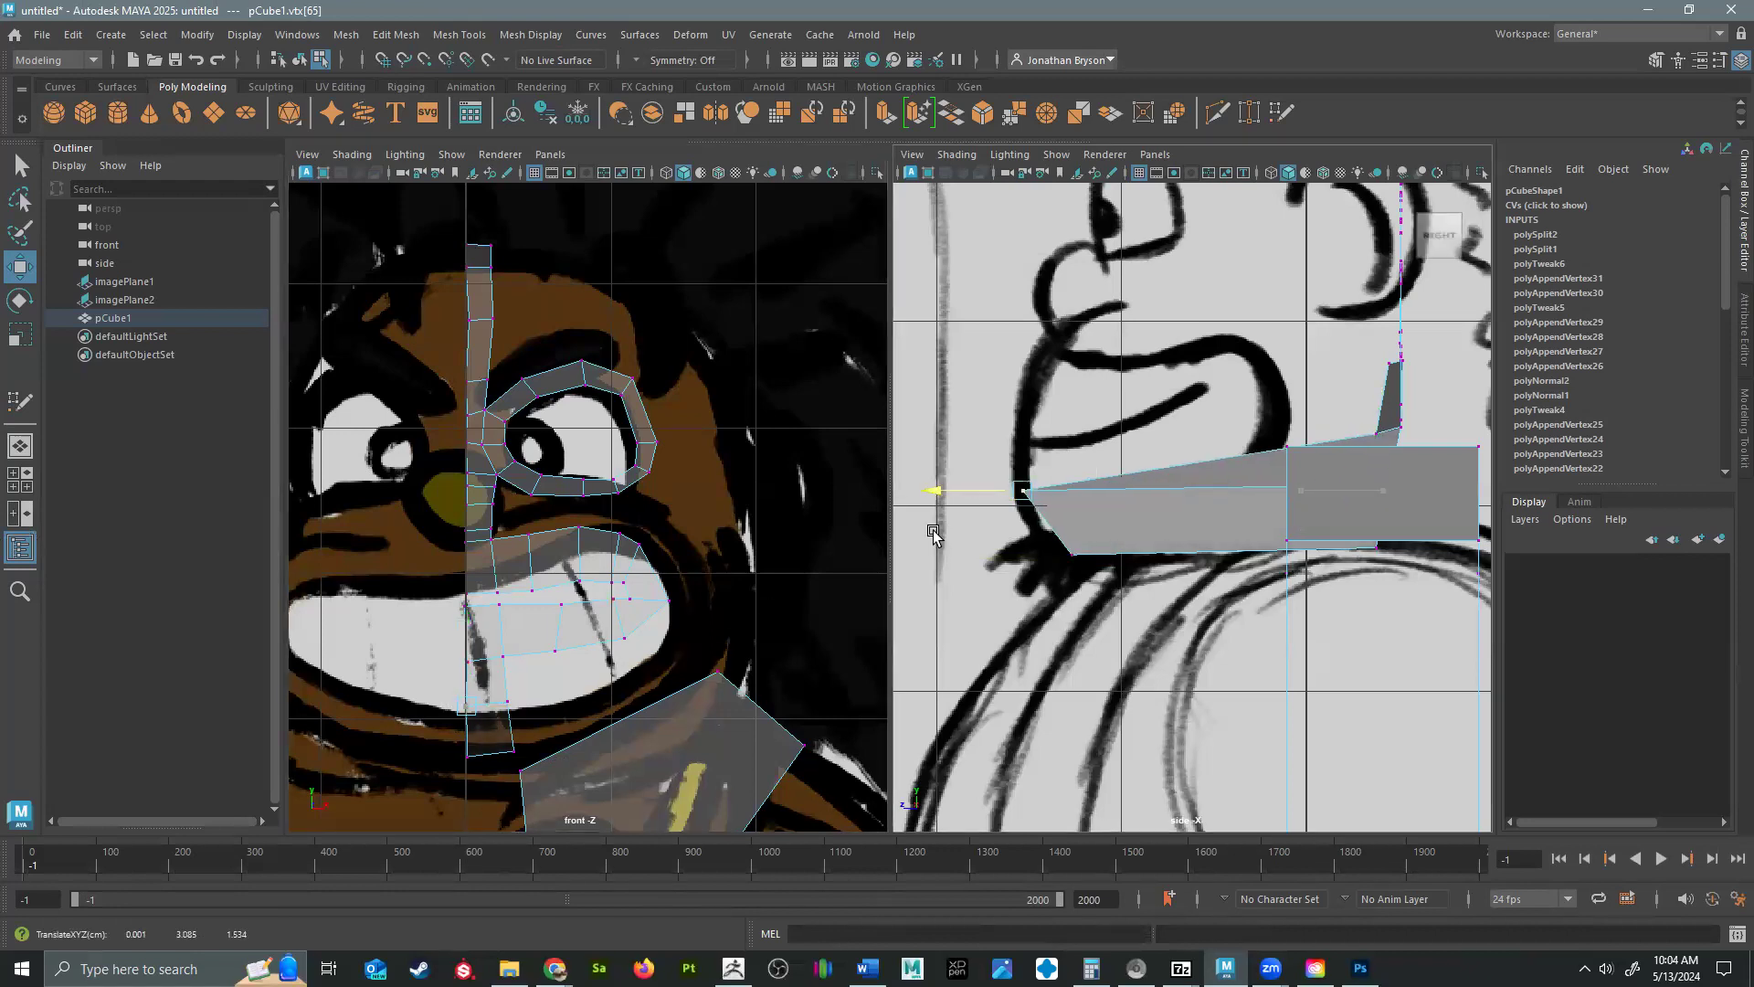
click(464, 662)
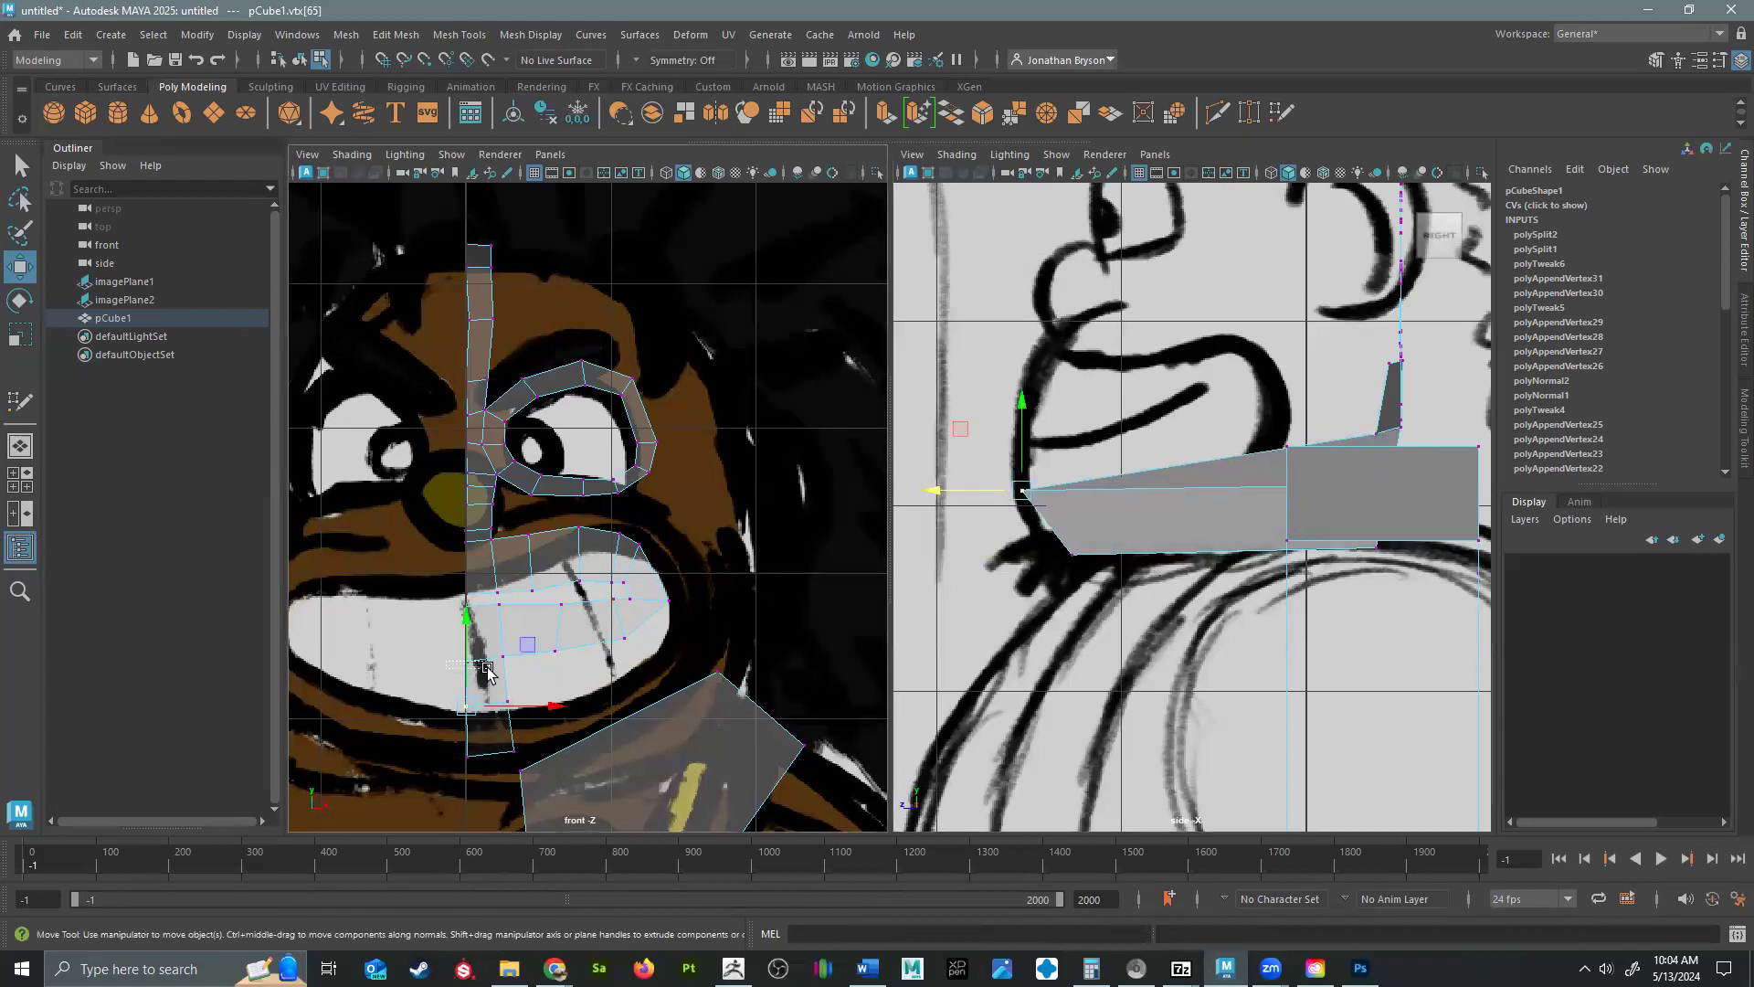
drag(1289, 442, 925, 485)
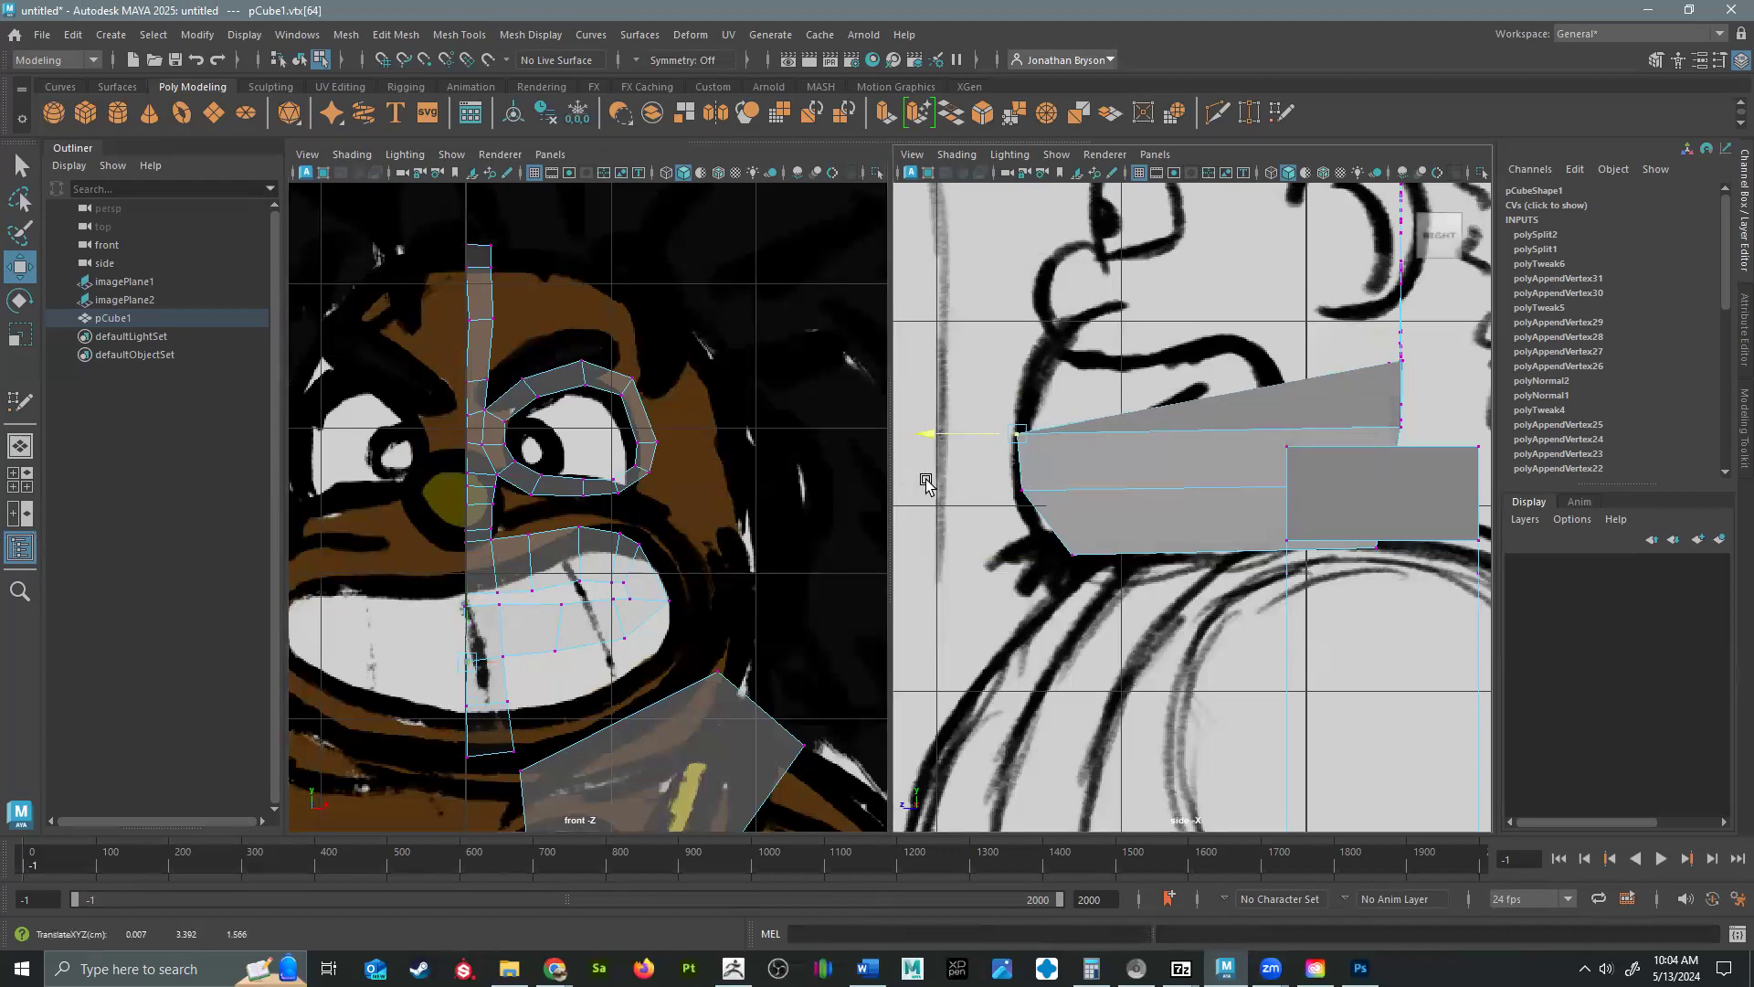
drag(465, 611, 460, 613)
click(471, 614)
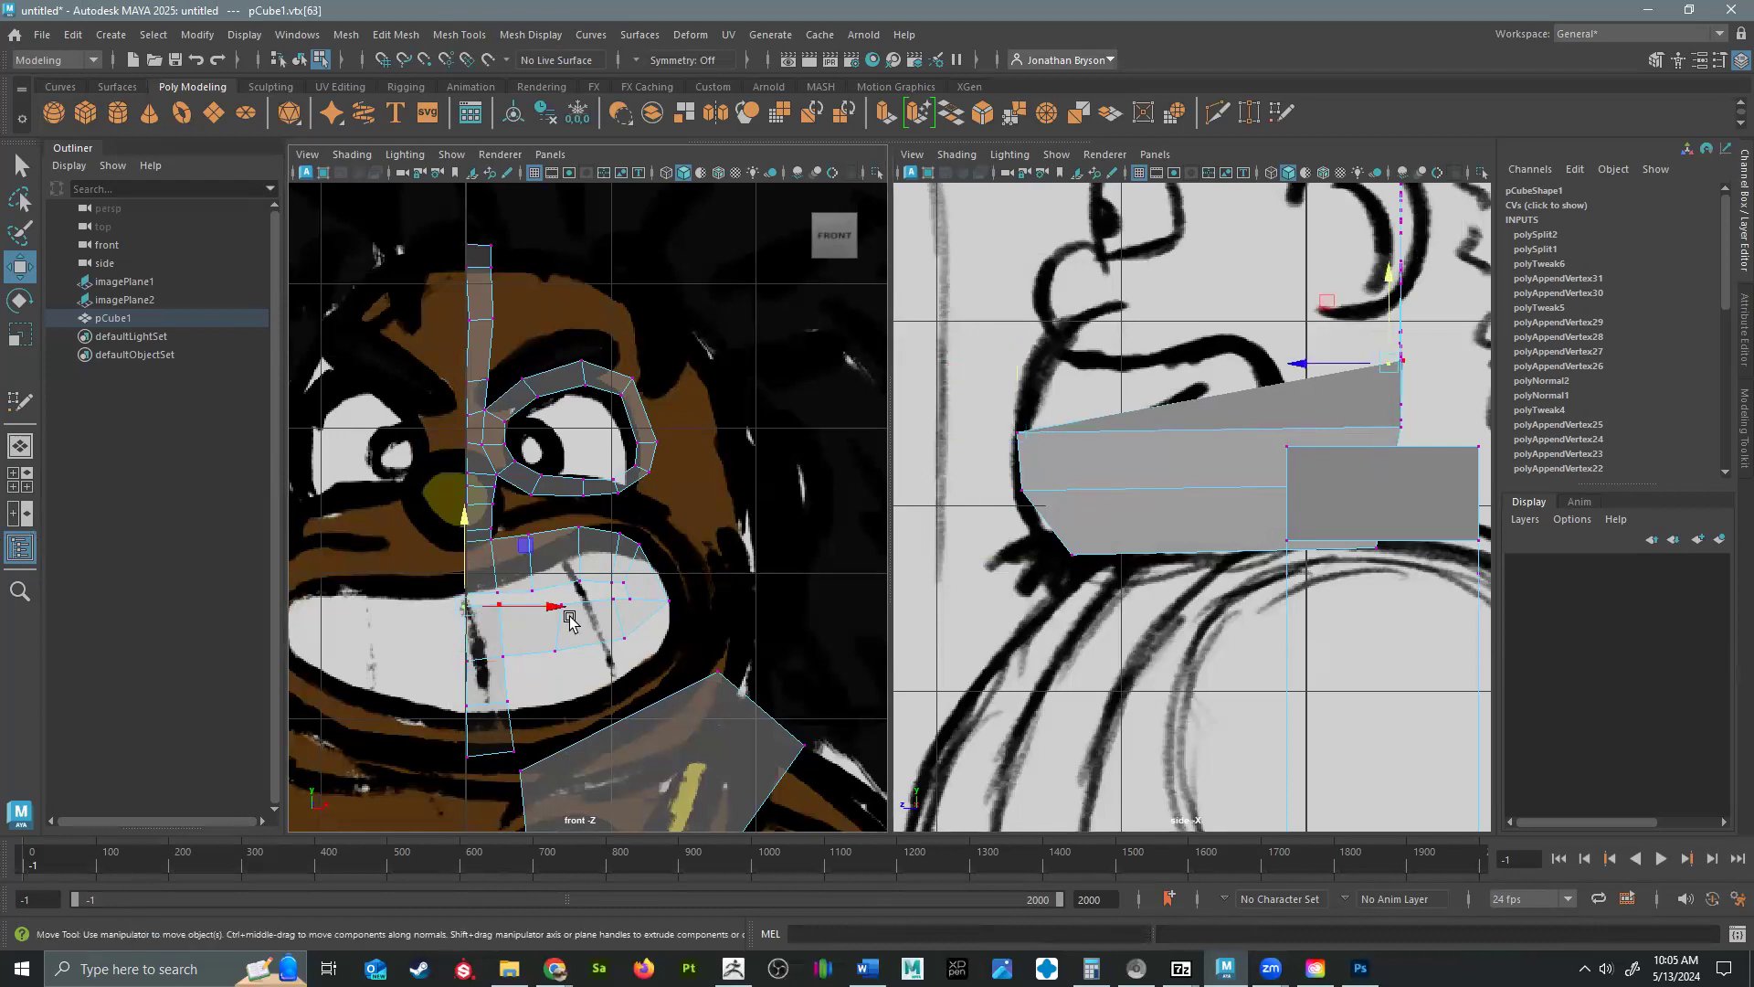
drag(1305, 356, 945, 437)
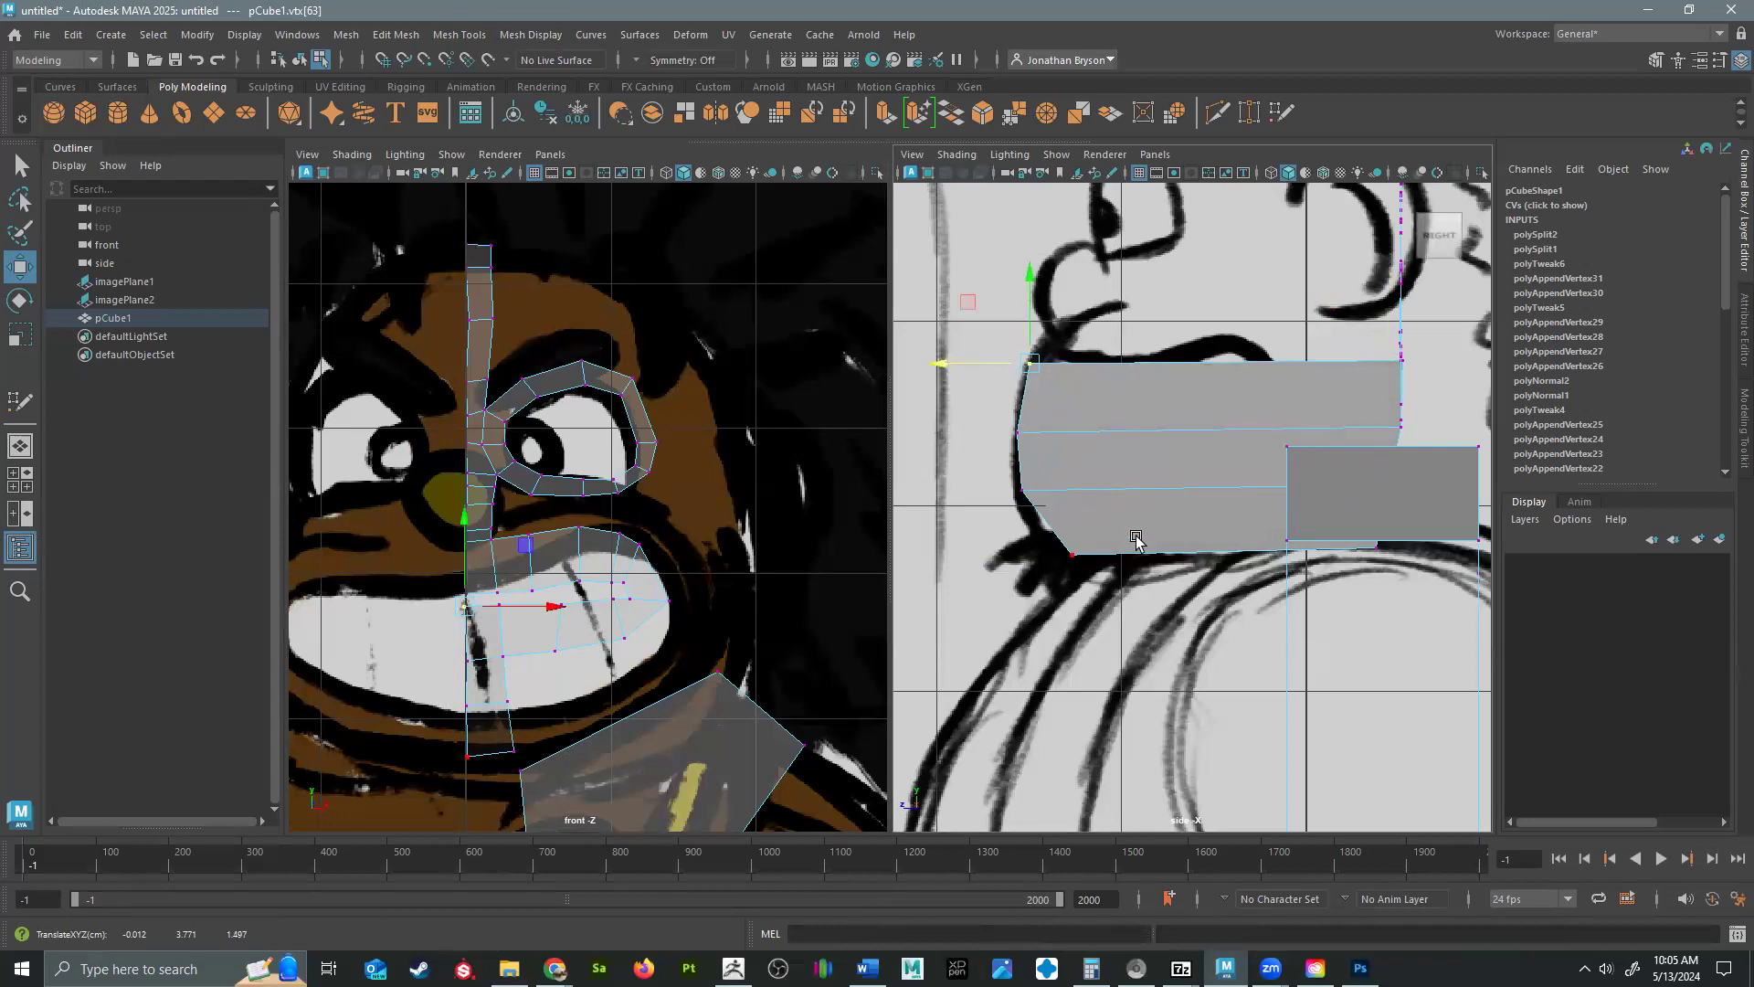
Pull the upper lip's lower centerline vertex forward to the top of the mouth outline in the side view.
click(466, 593)
drag(471, 597, 476, 598)
click(467, 593)
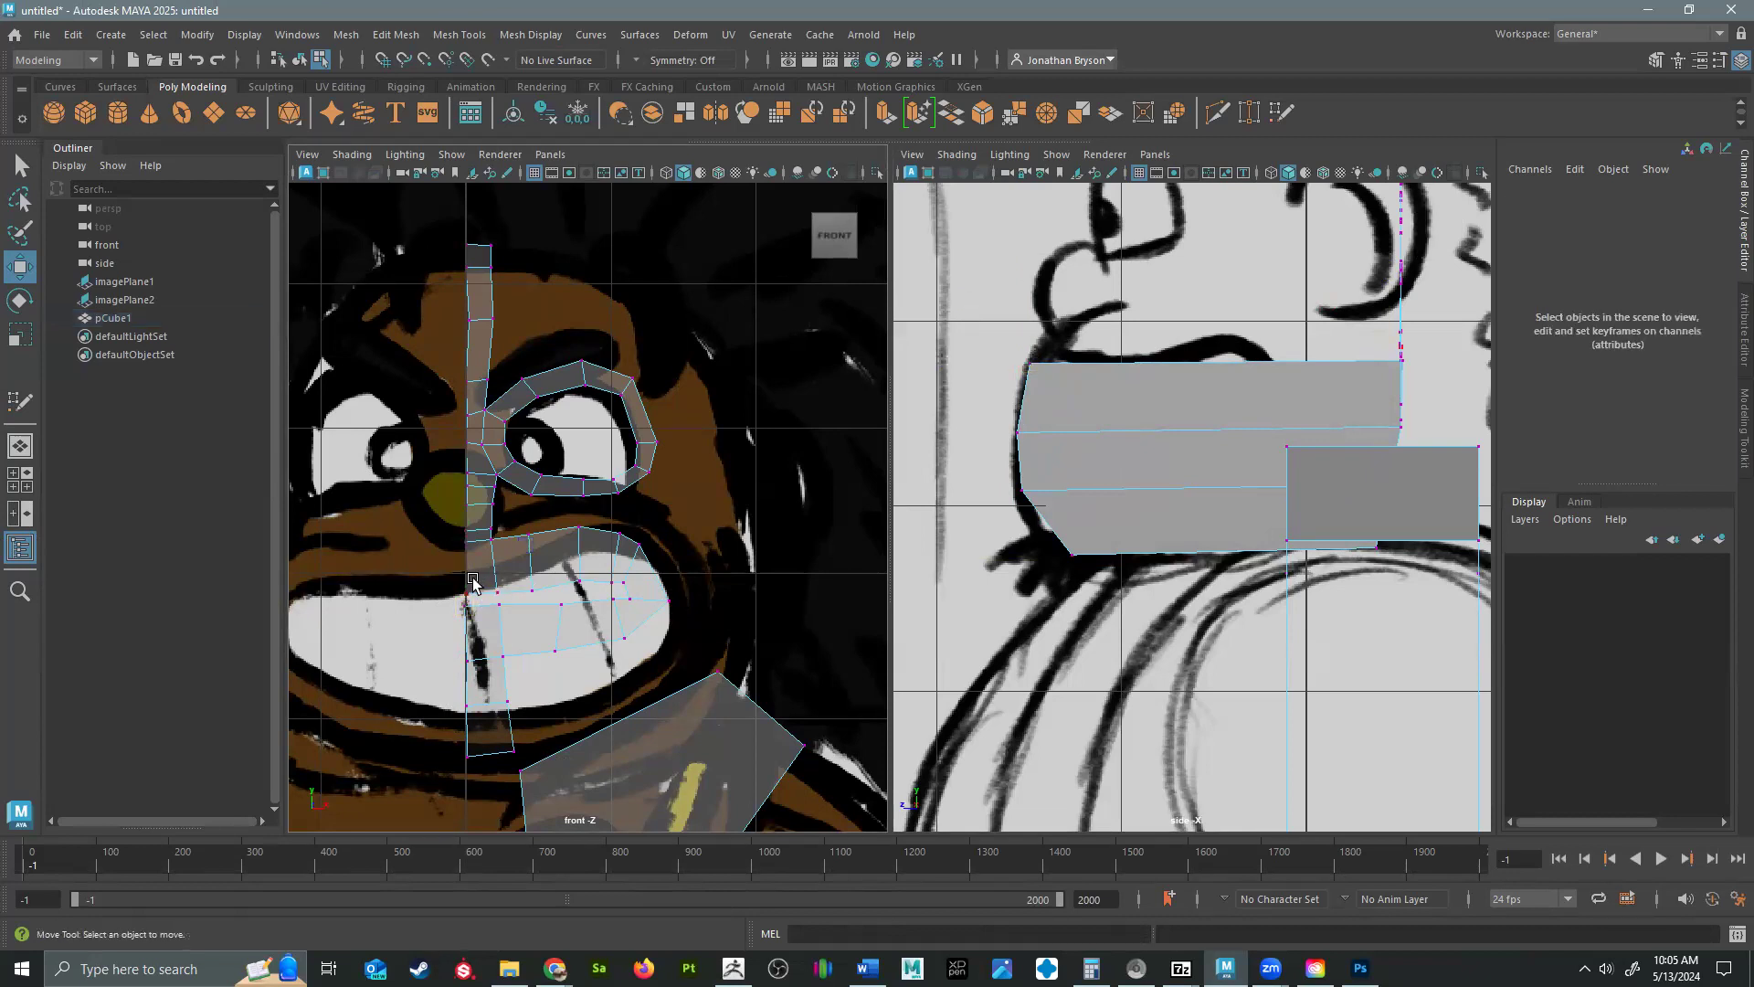
click(1348, 352)
drag(1347, 352, 962, 375)
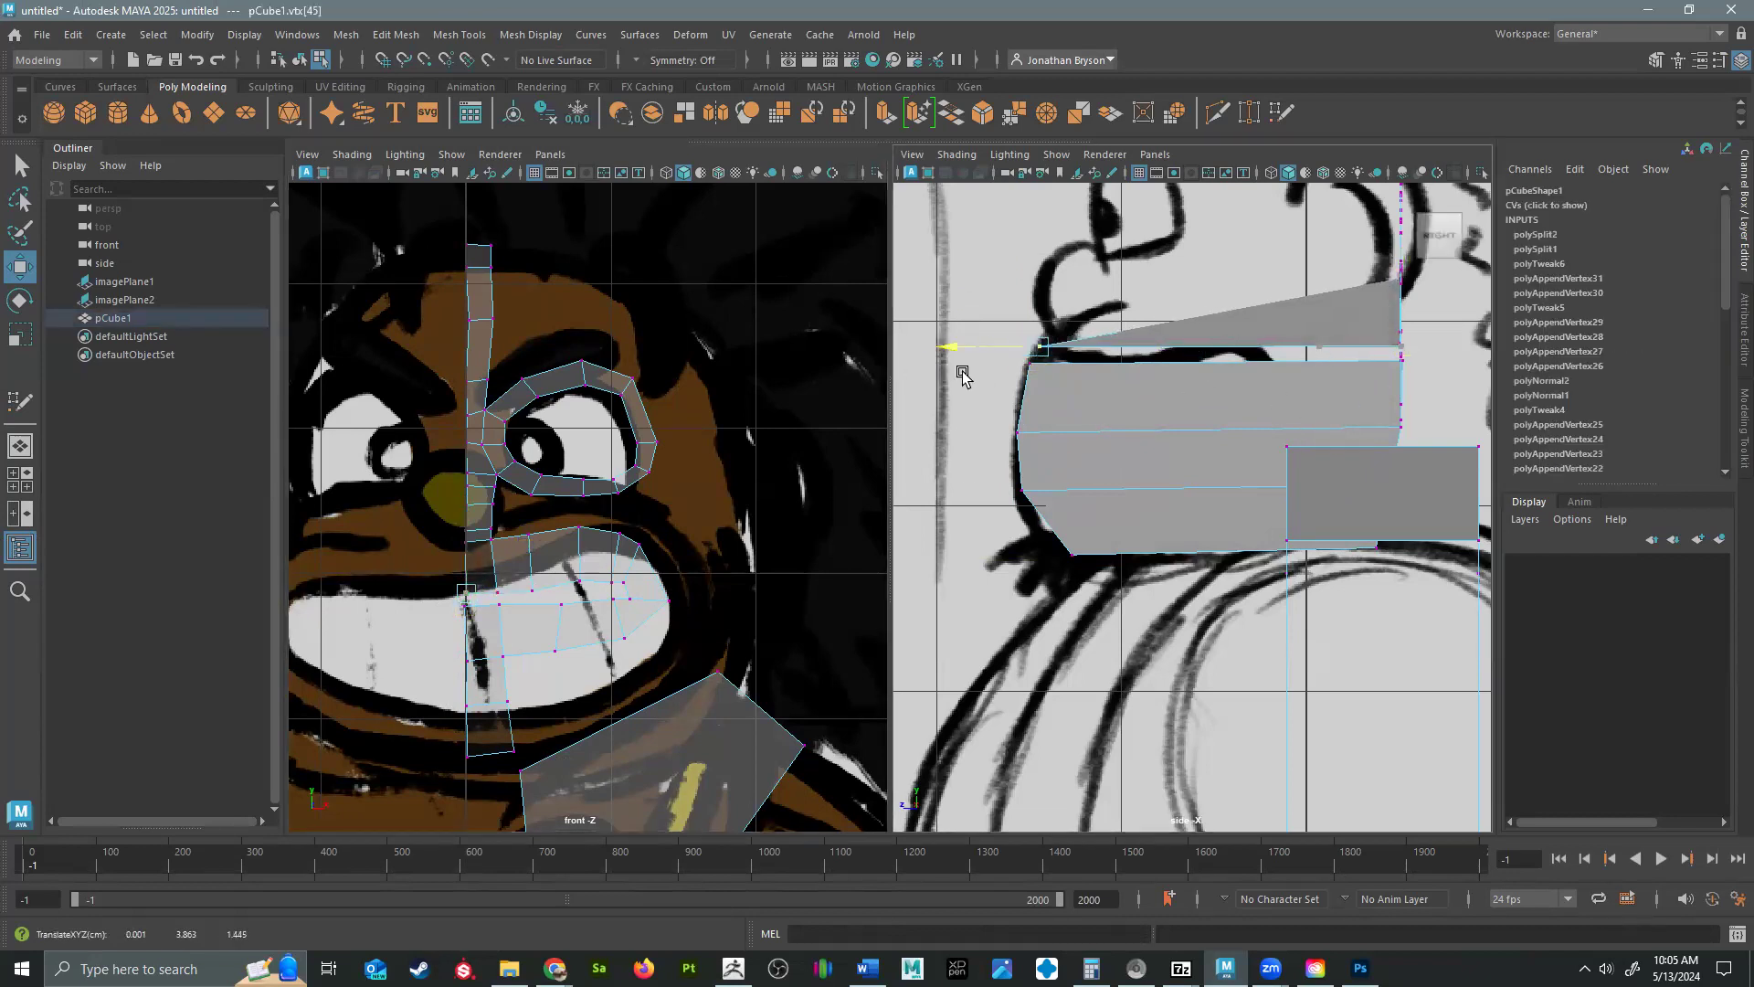
Move the upper lip's top centerline vertex forward and down to where the lip meets the nose in the profile.
click(455, 546)
click(466, 545)
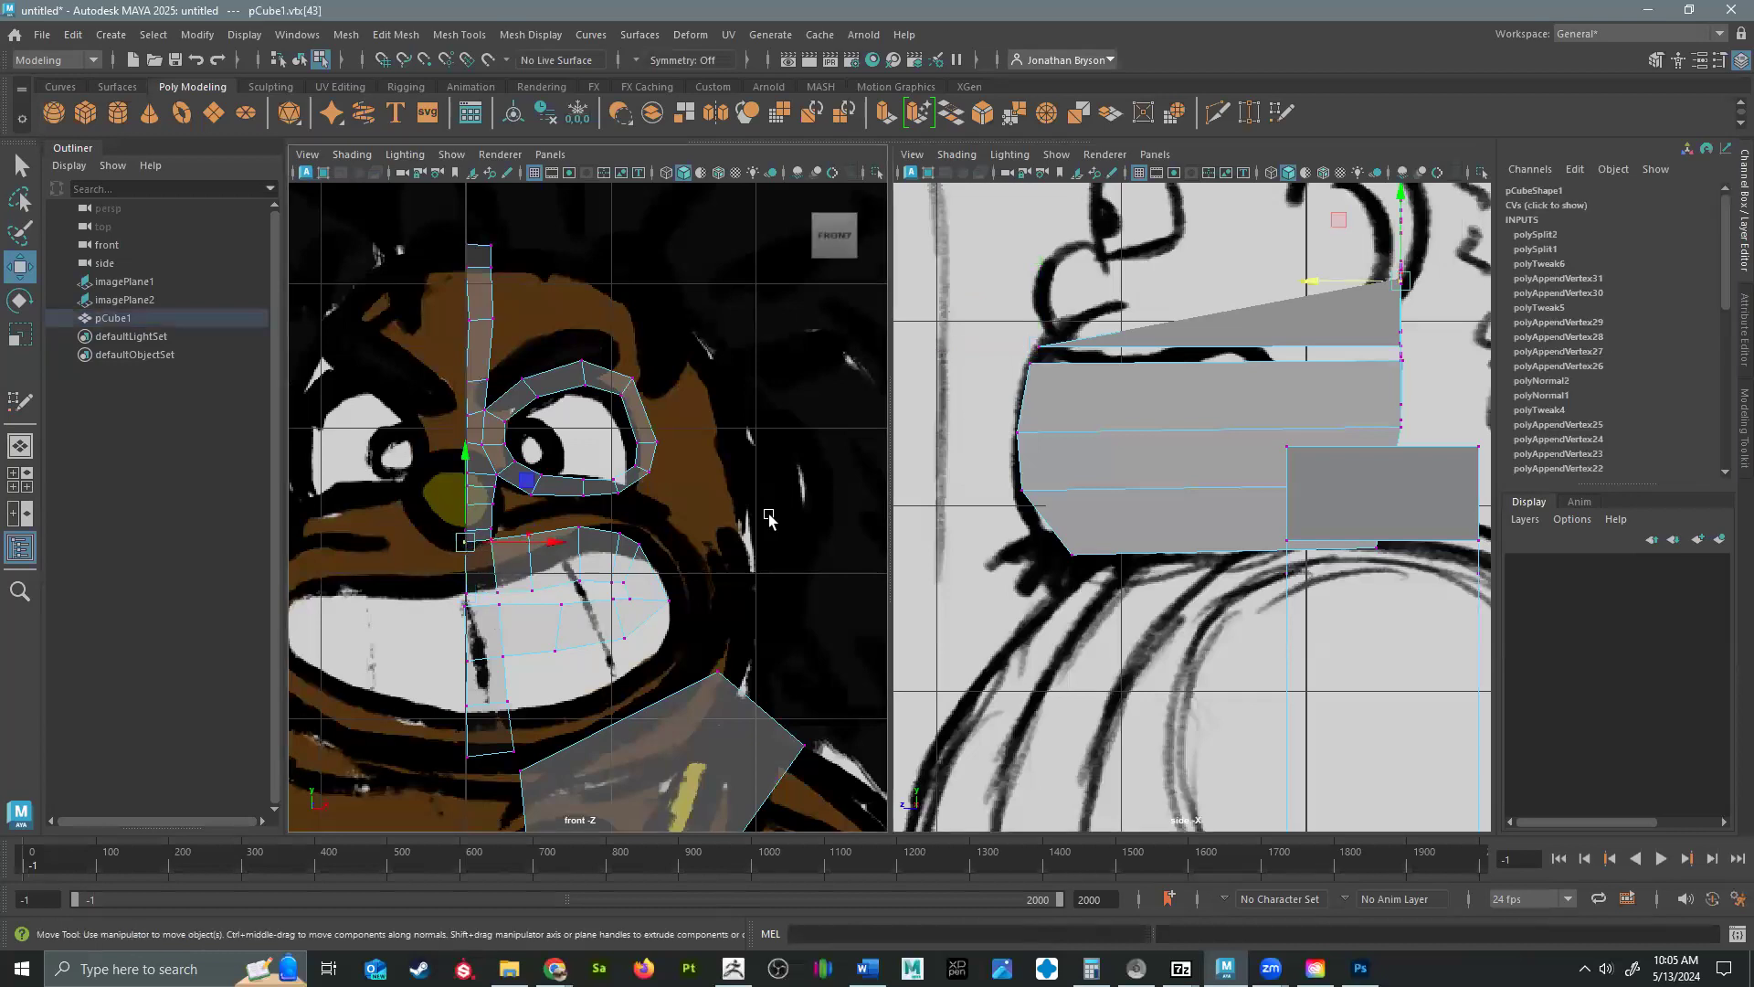
drag(1323, 285, 958, 345)
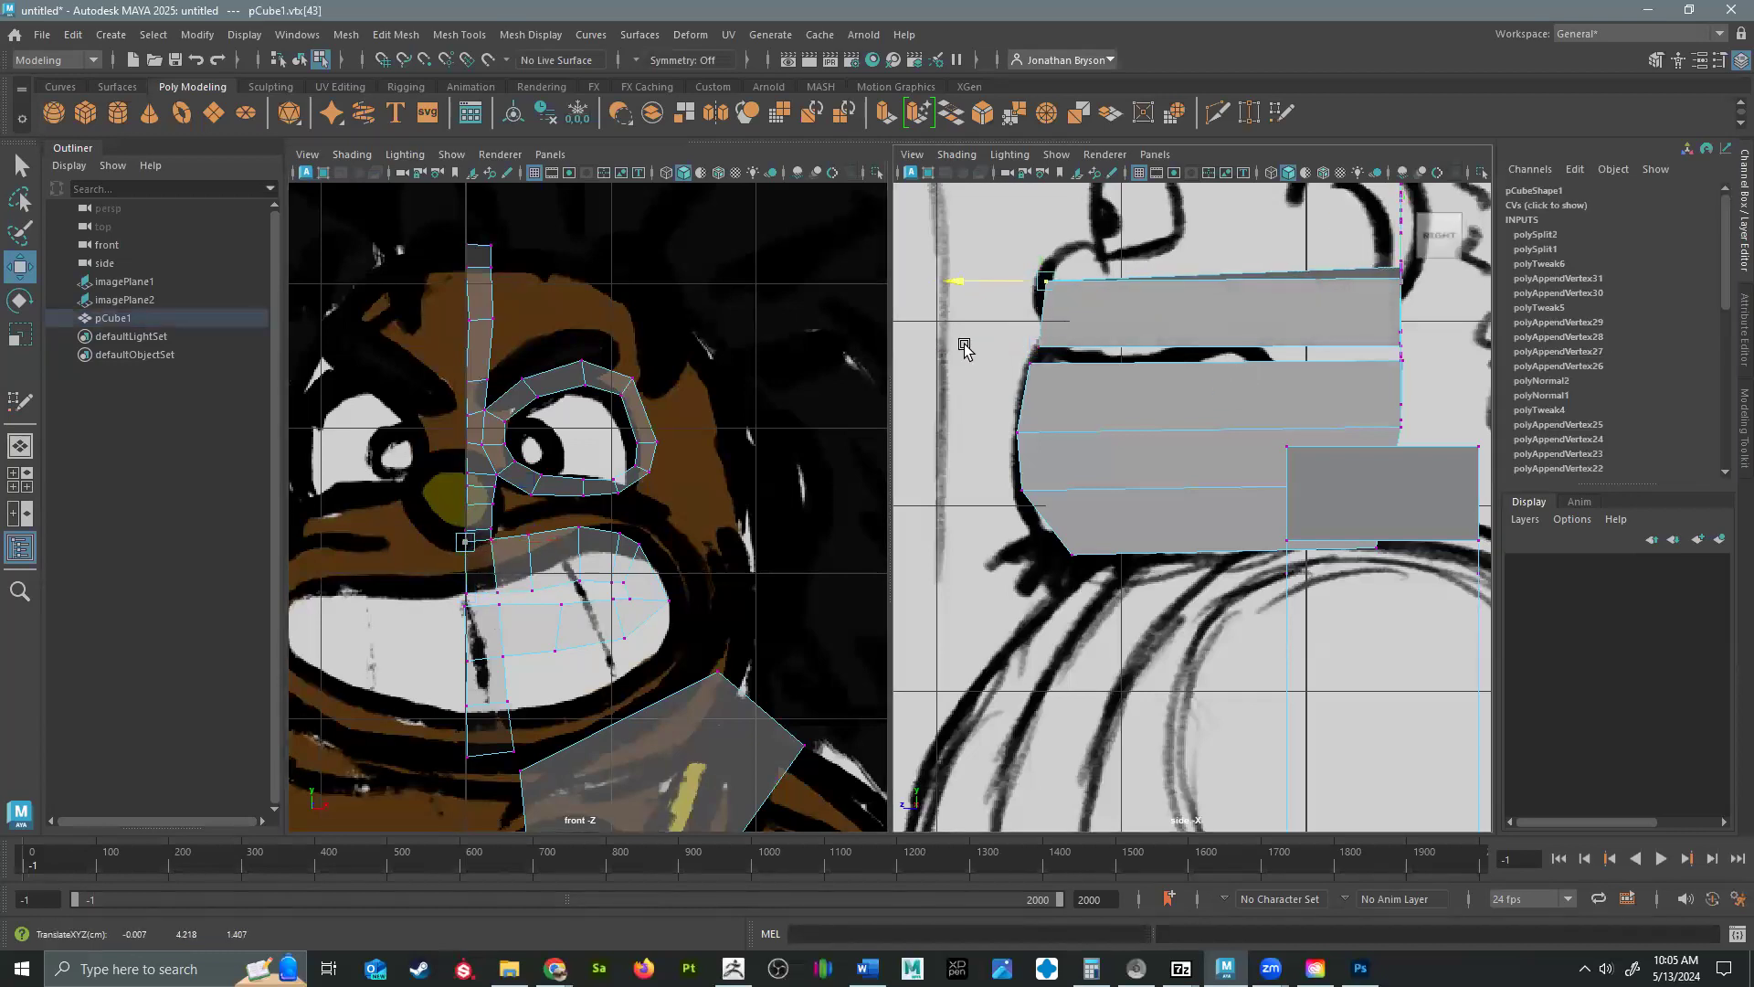
drag(1042, 279, 1048, 327)
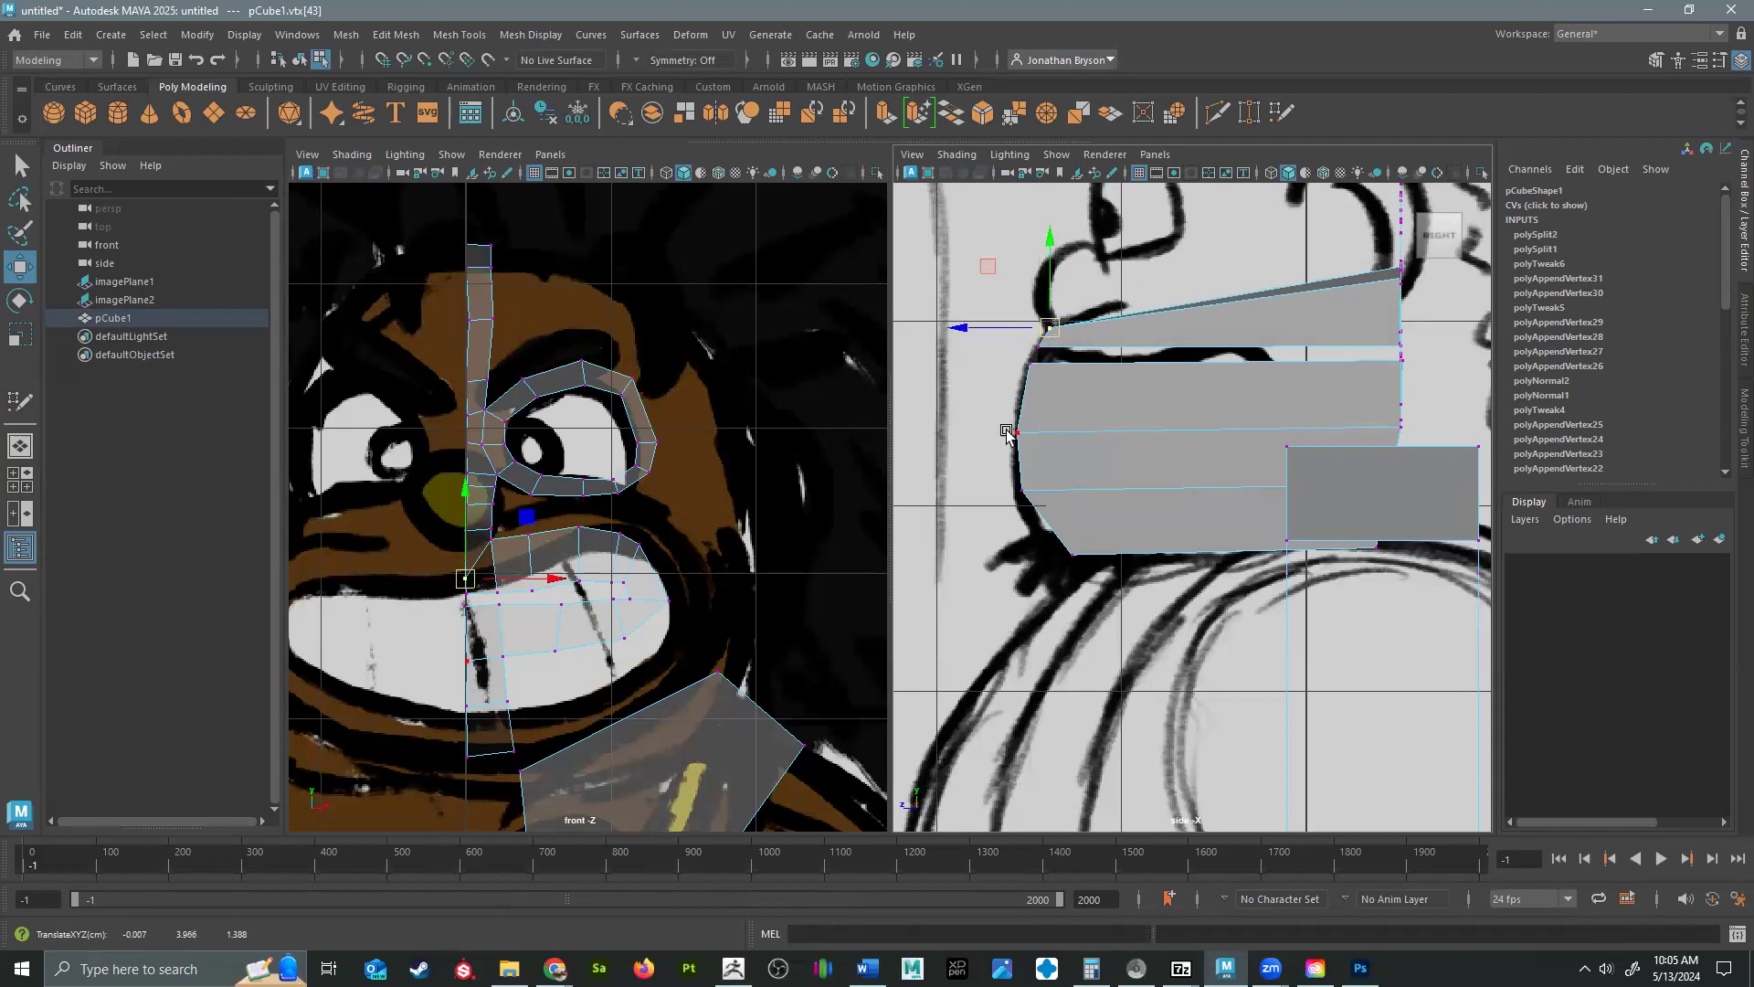
Move the next two centerline vertices forward and down to the underside and front of the nose in the profile.
click(465, 530)
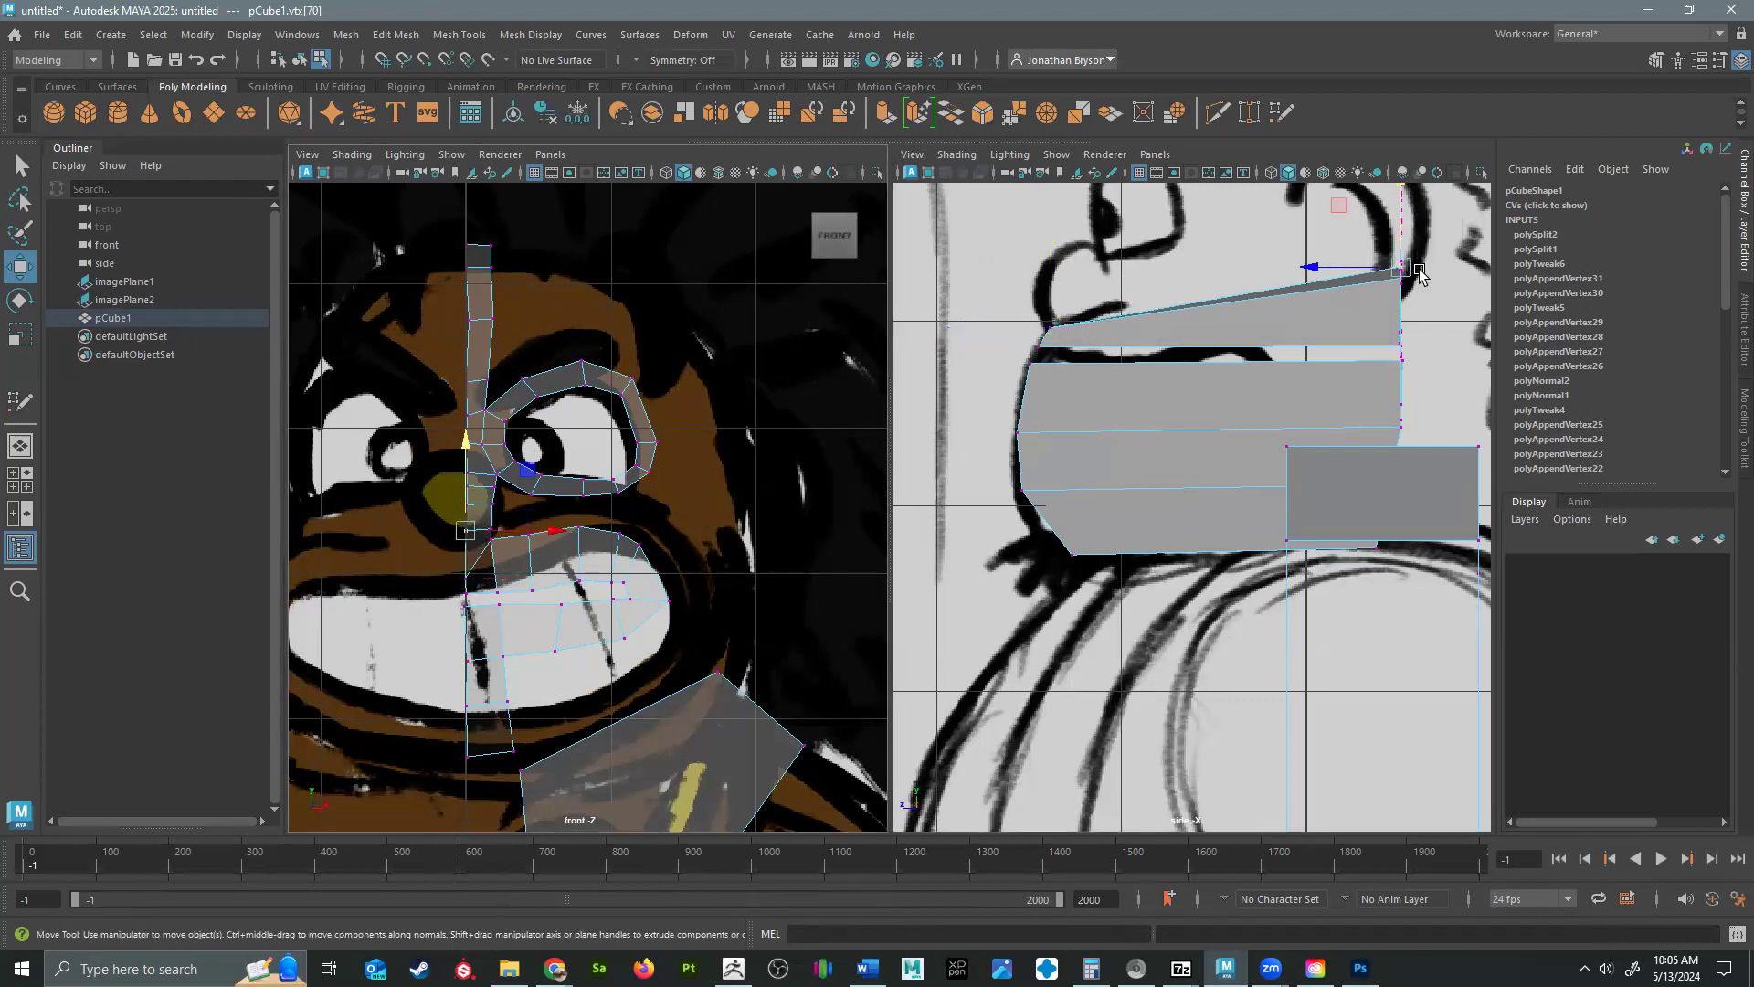
drag(1400, 269, 1031, 320)
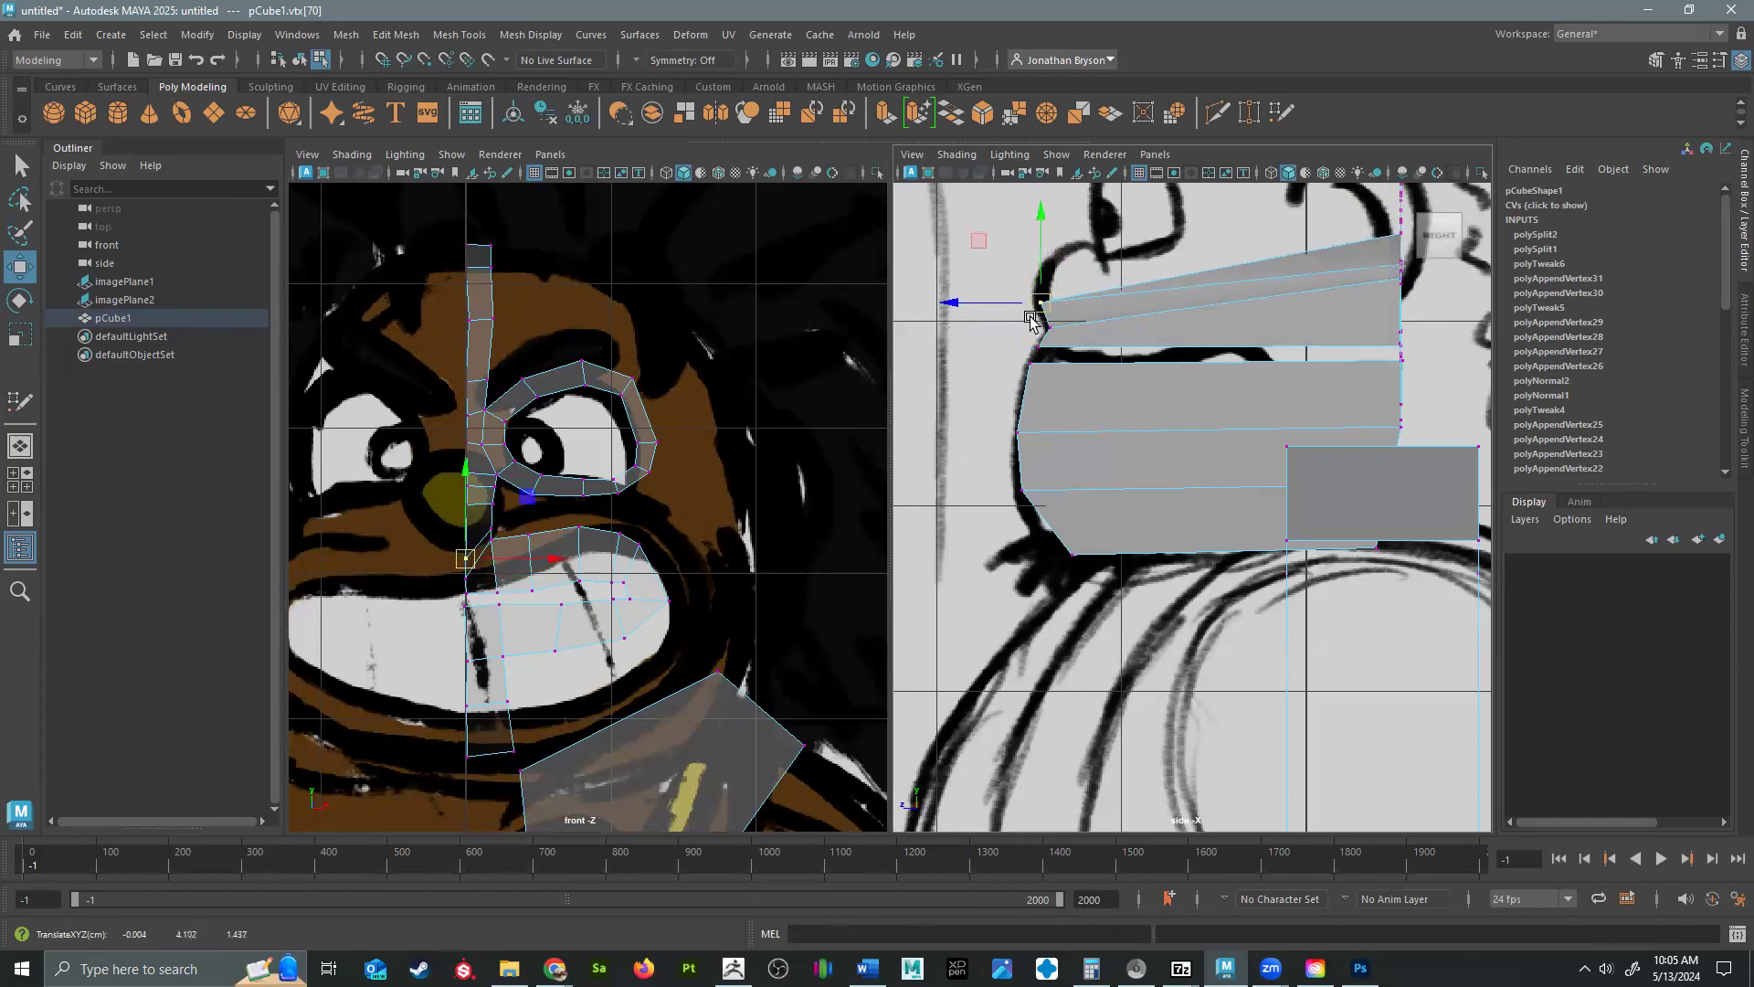
click(475, 500)
click(476, 507)
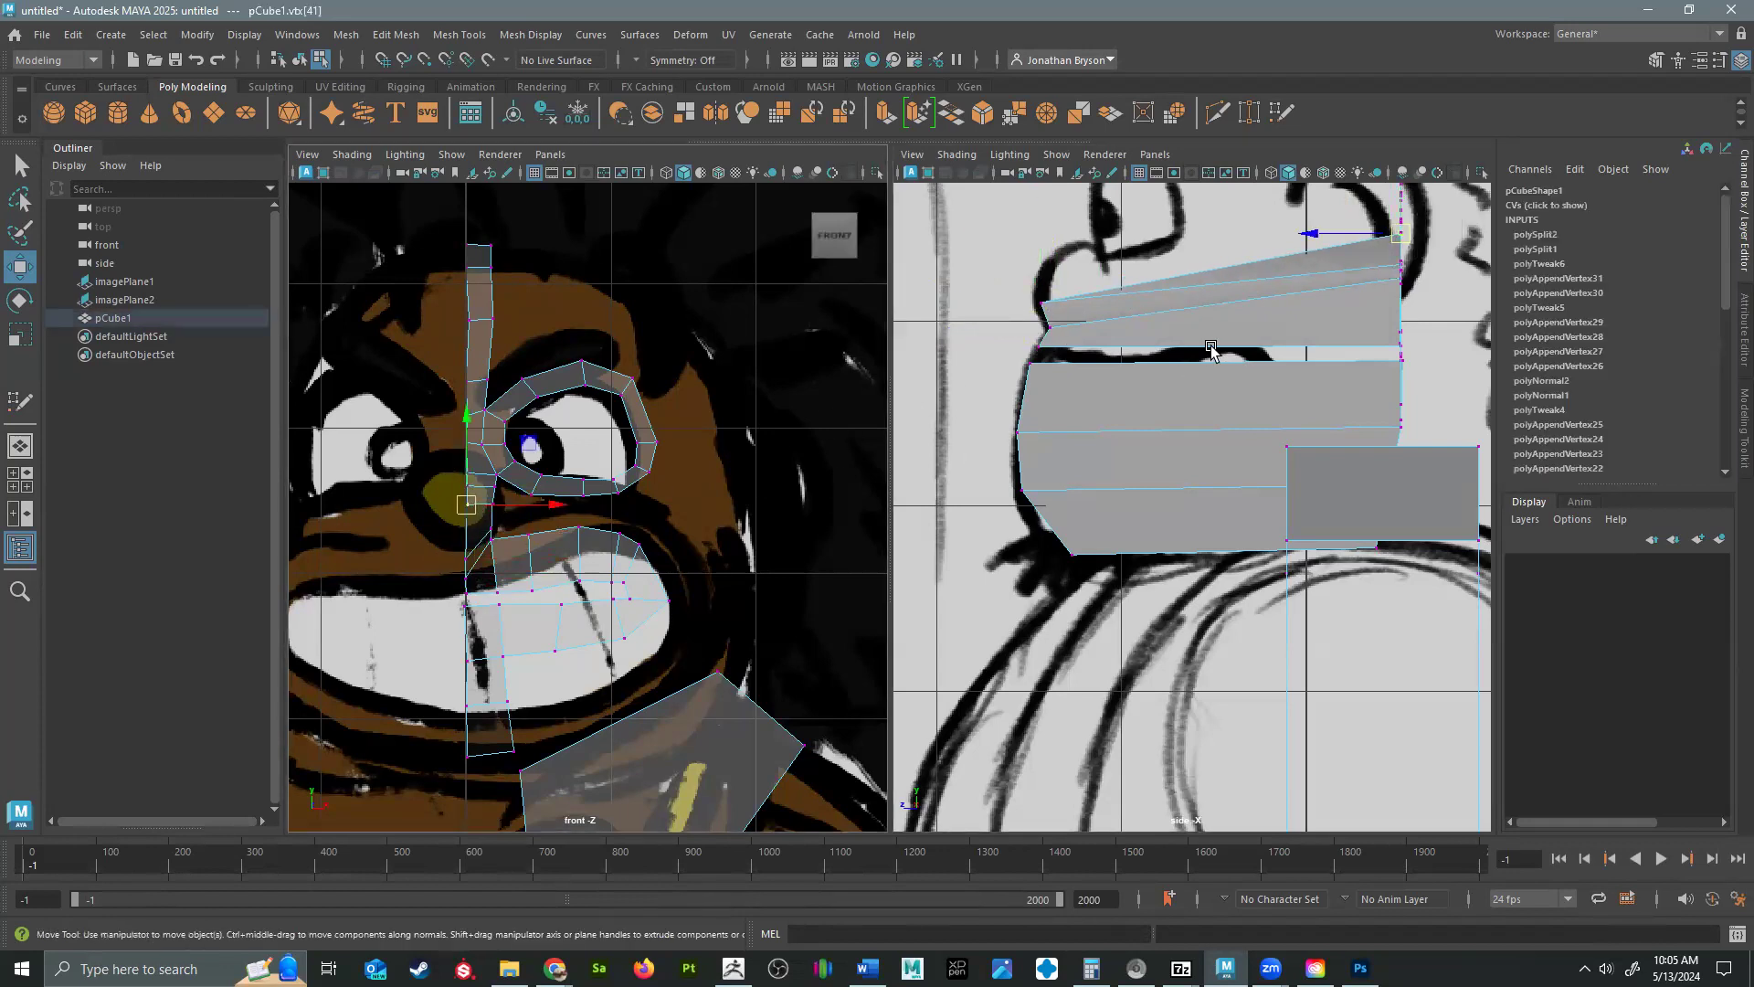
drag(1311, 245, 1049, 277)
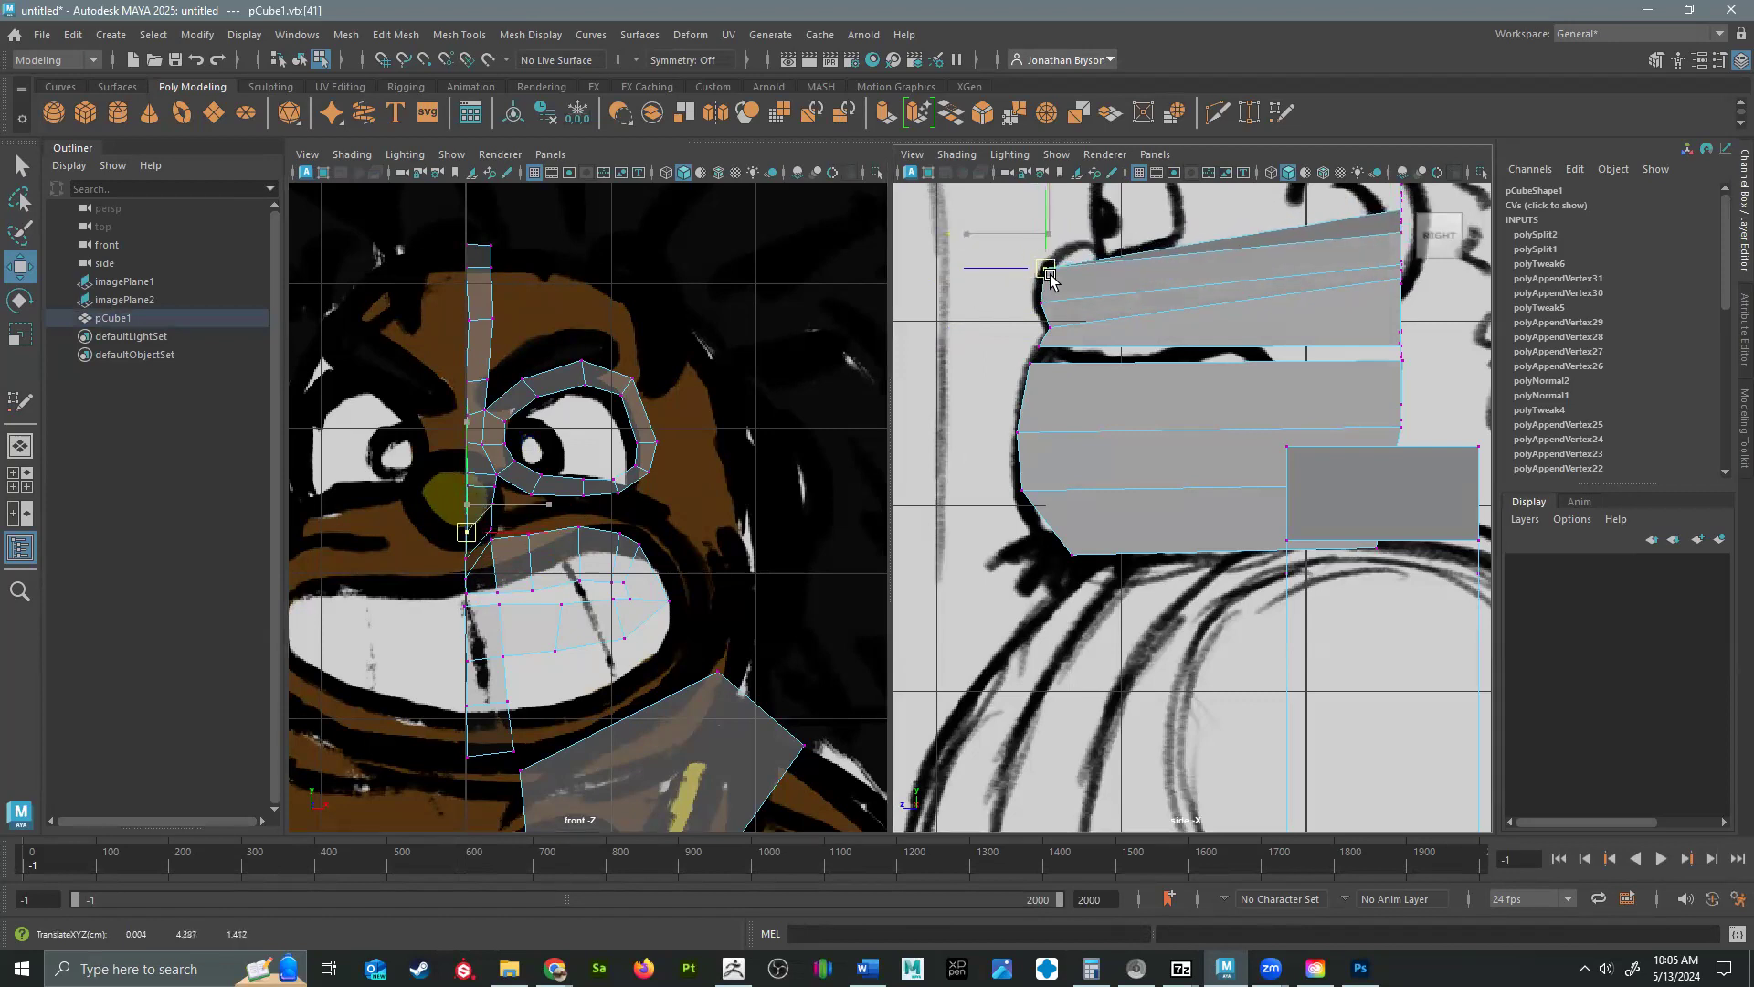
Move the following two centerline vertices forward and down along the upper curve of the nose in the side view.
click(465, 486)
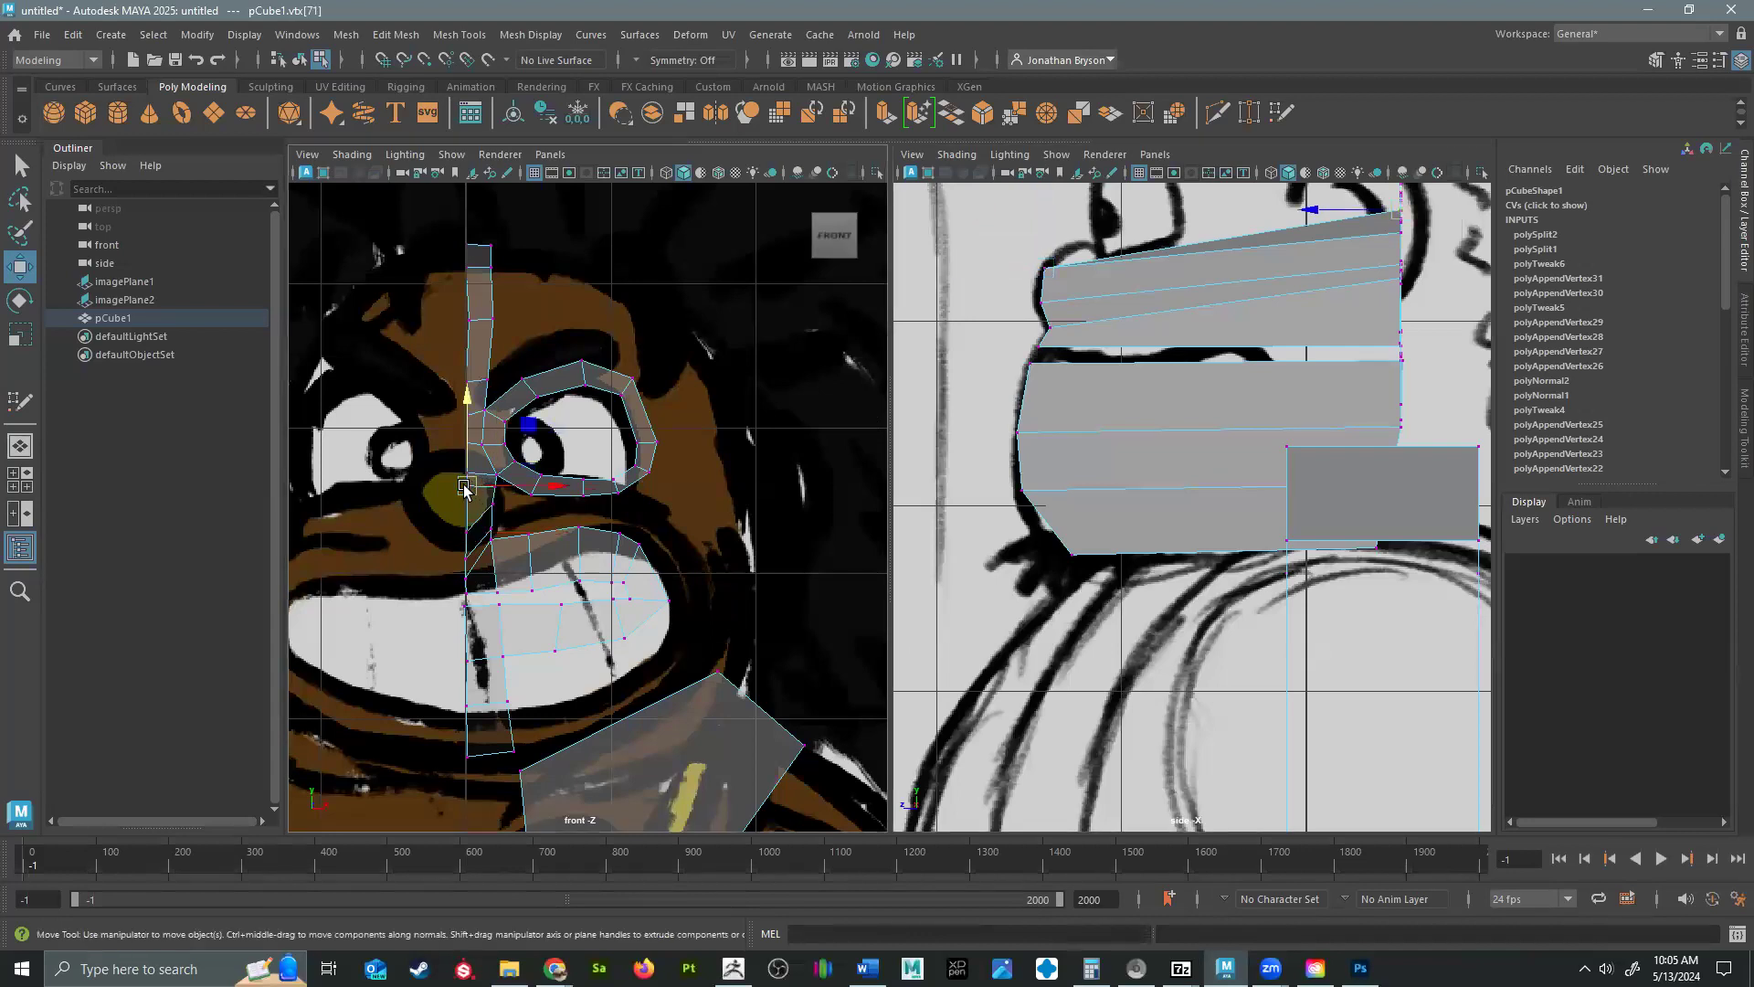
drag(1397, 213, 1057, 251)
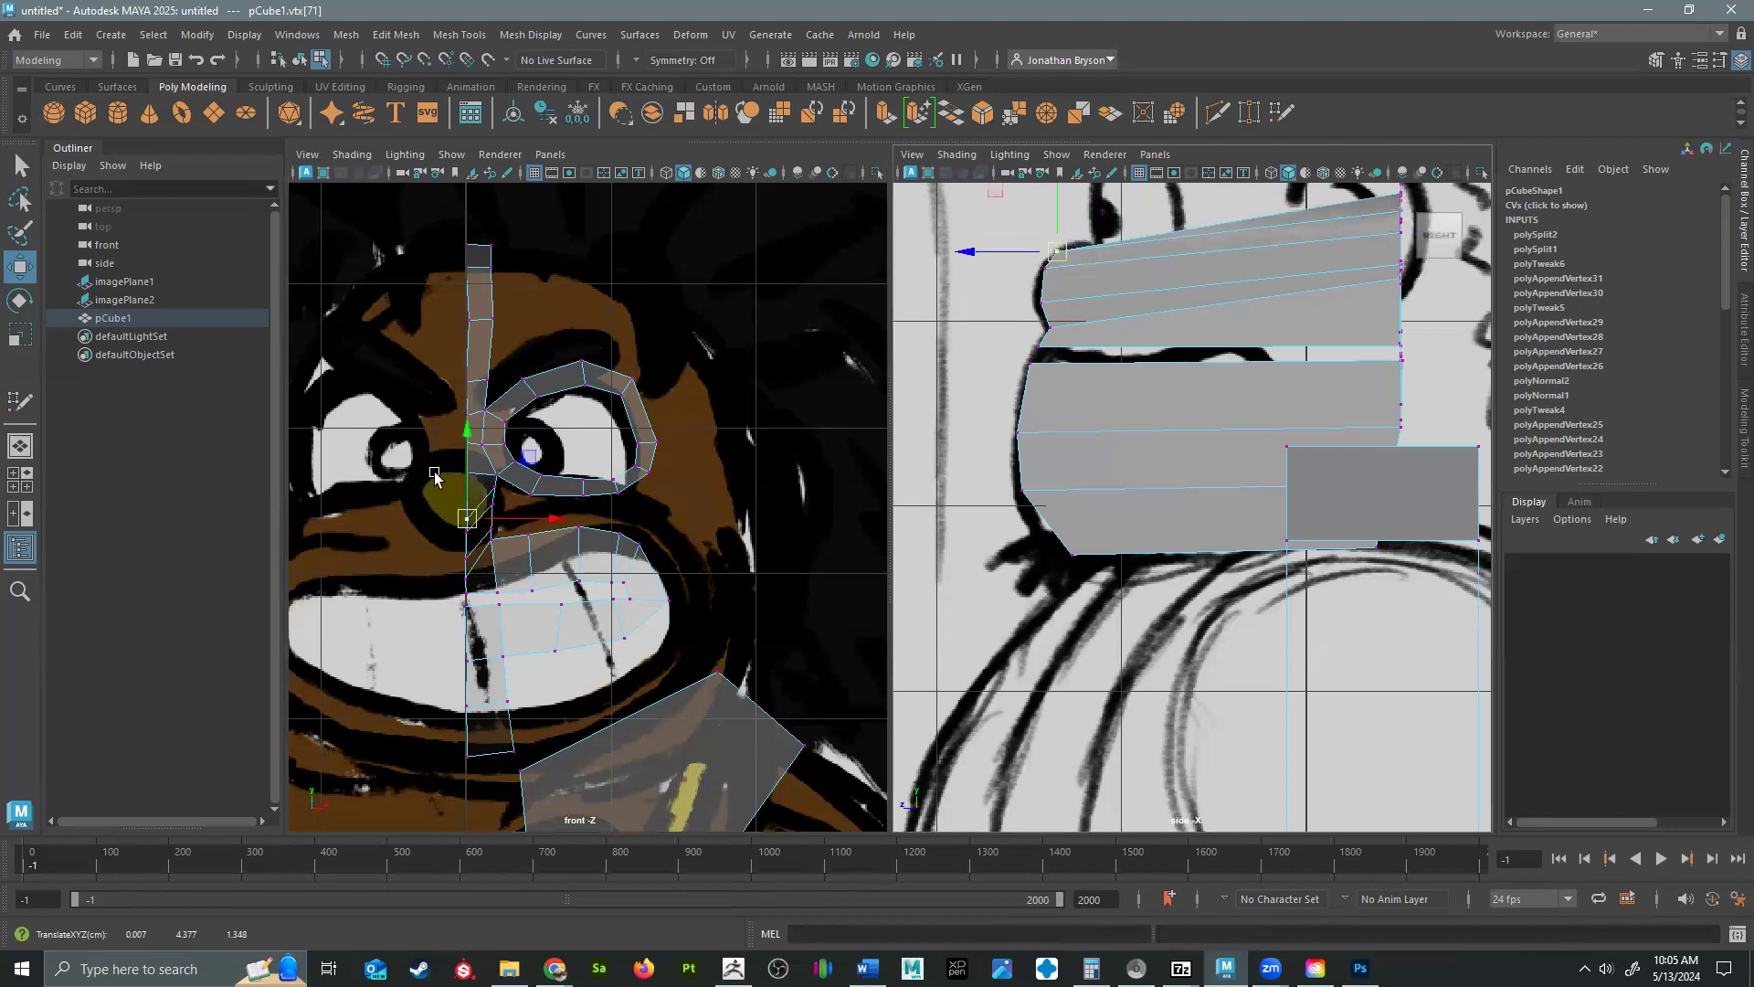
click(467, 473)
drag(1395, 201, 1073, 241)
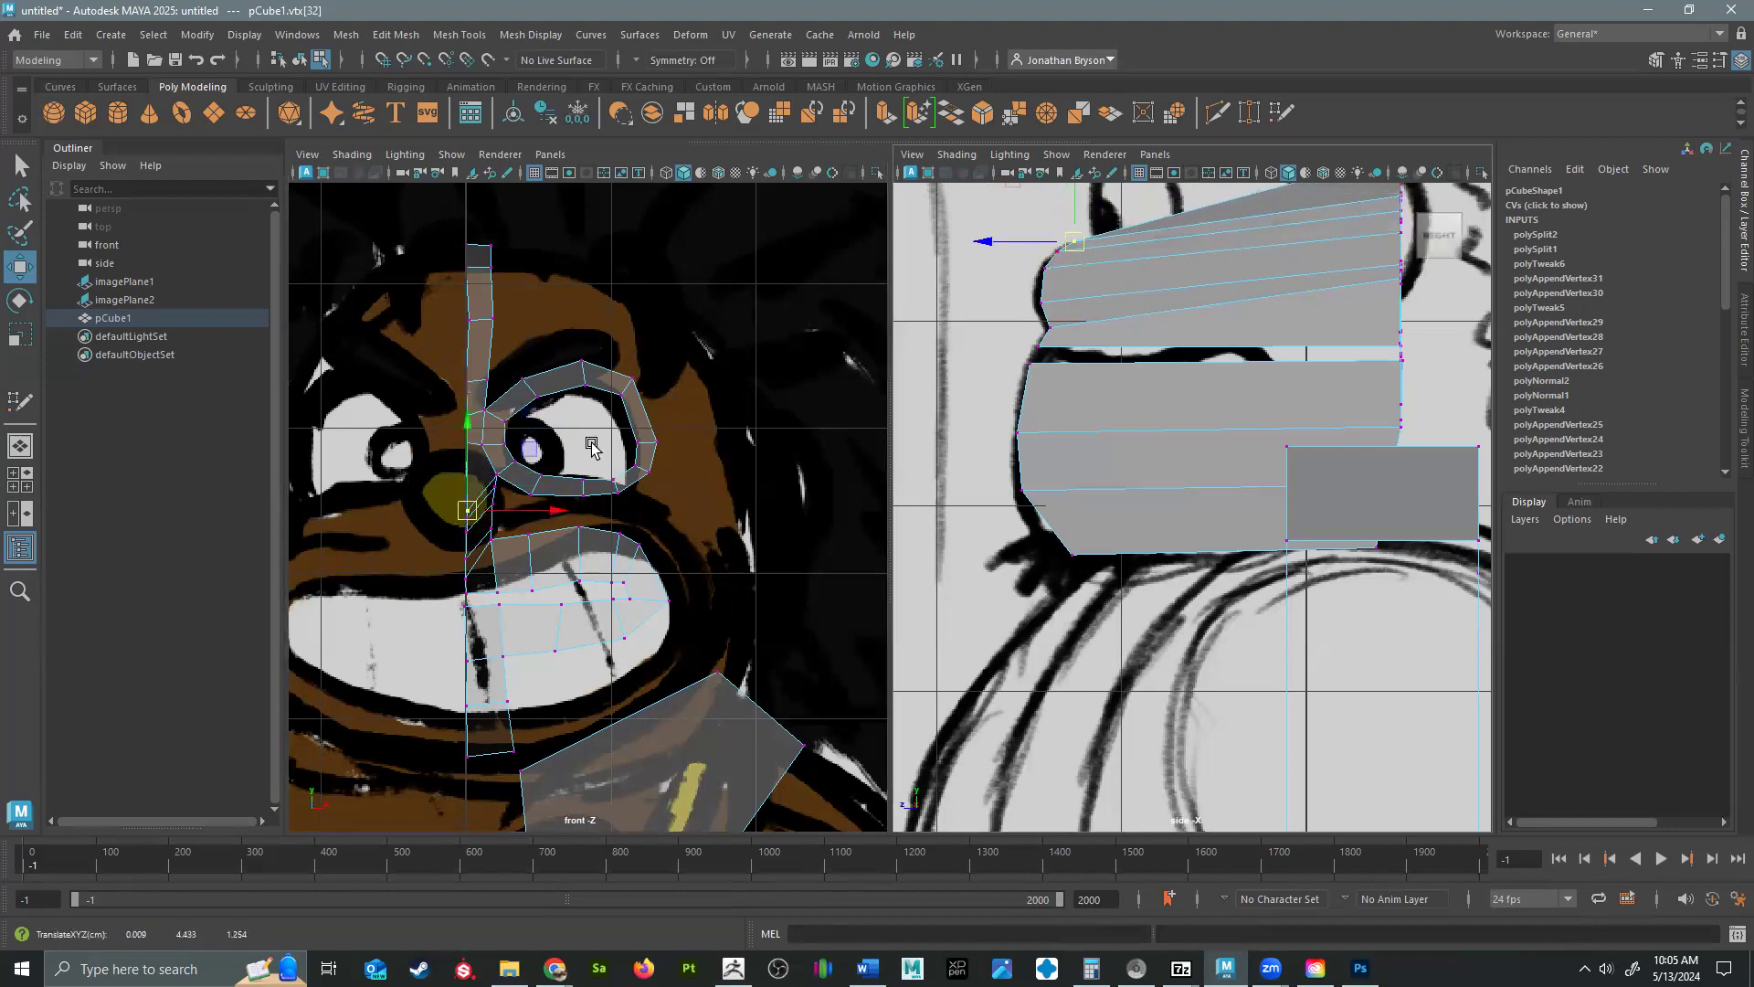
Turn on X-Ray shading in the side view.
click(471, 443)
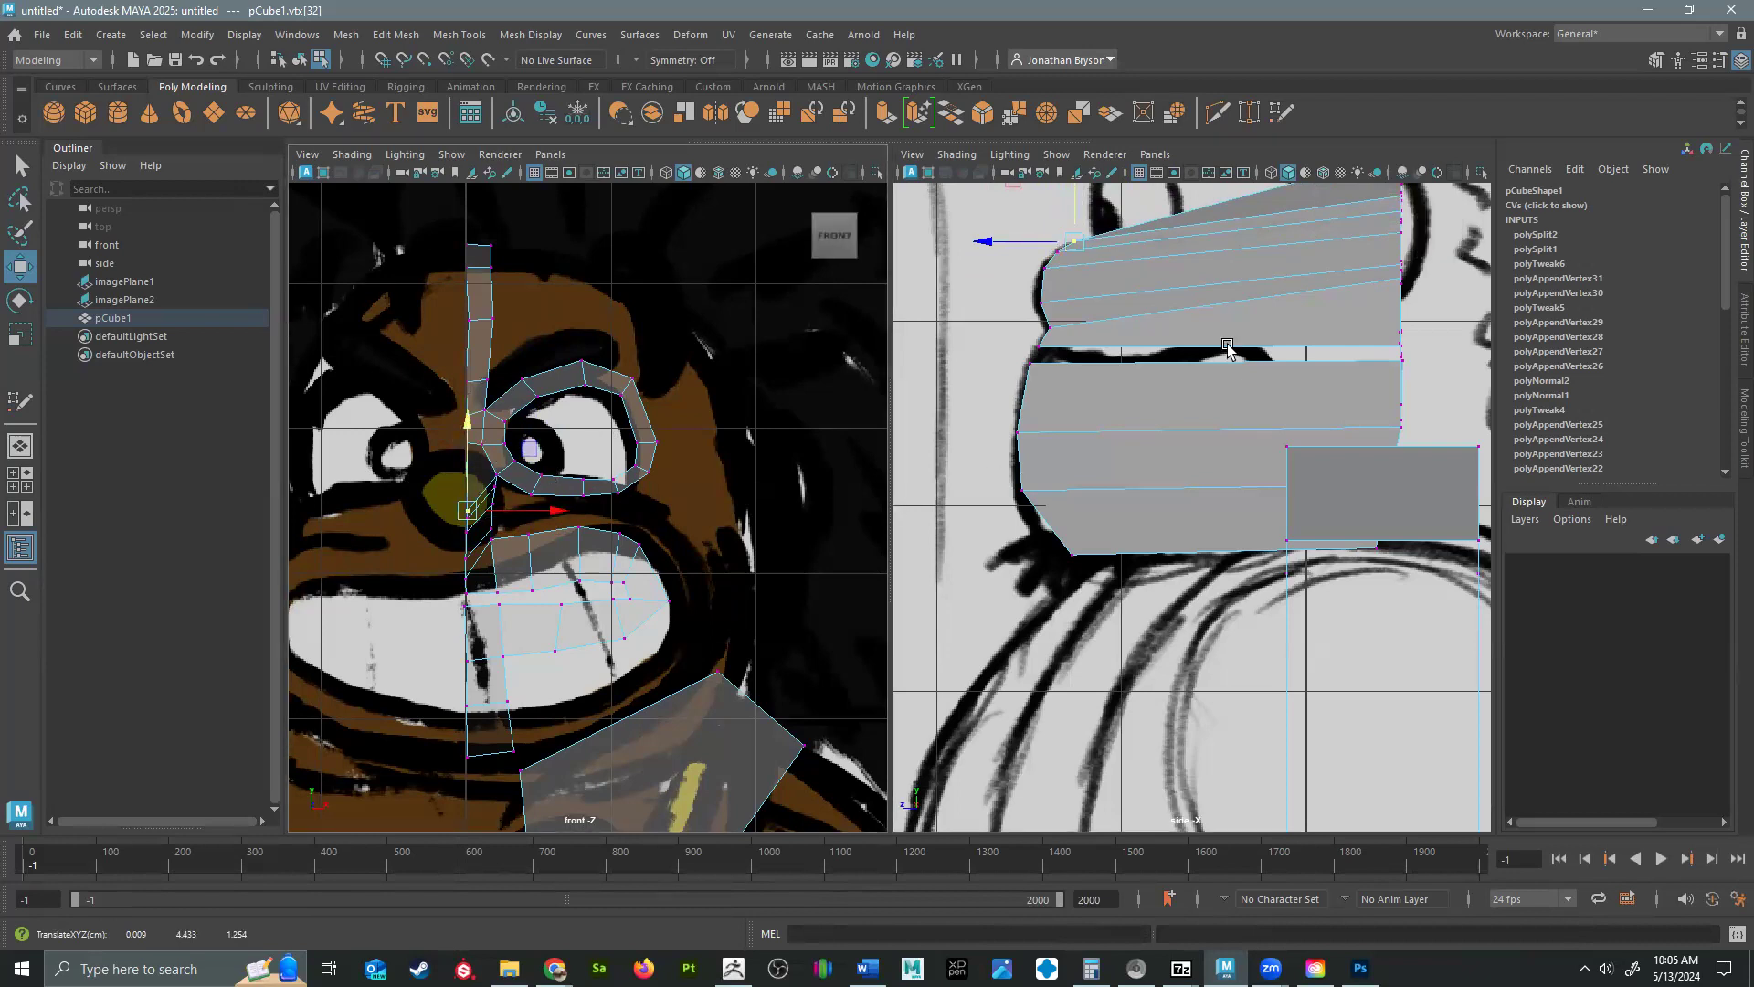
click(956, 154)
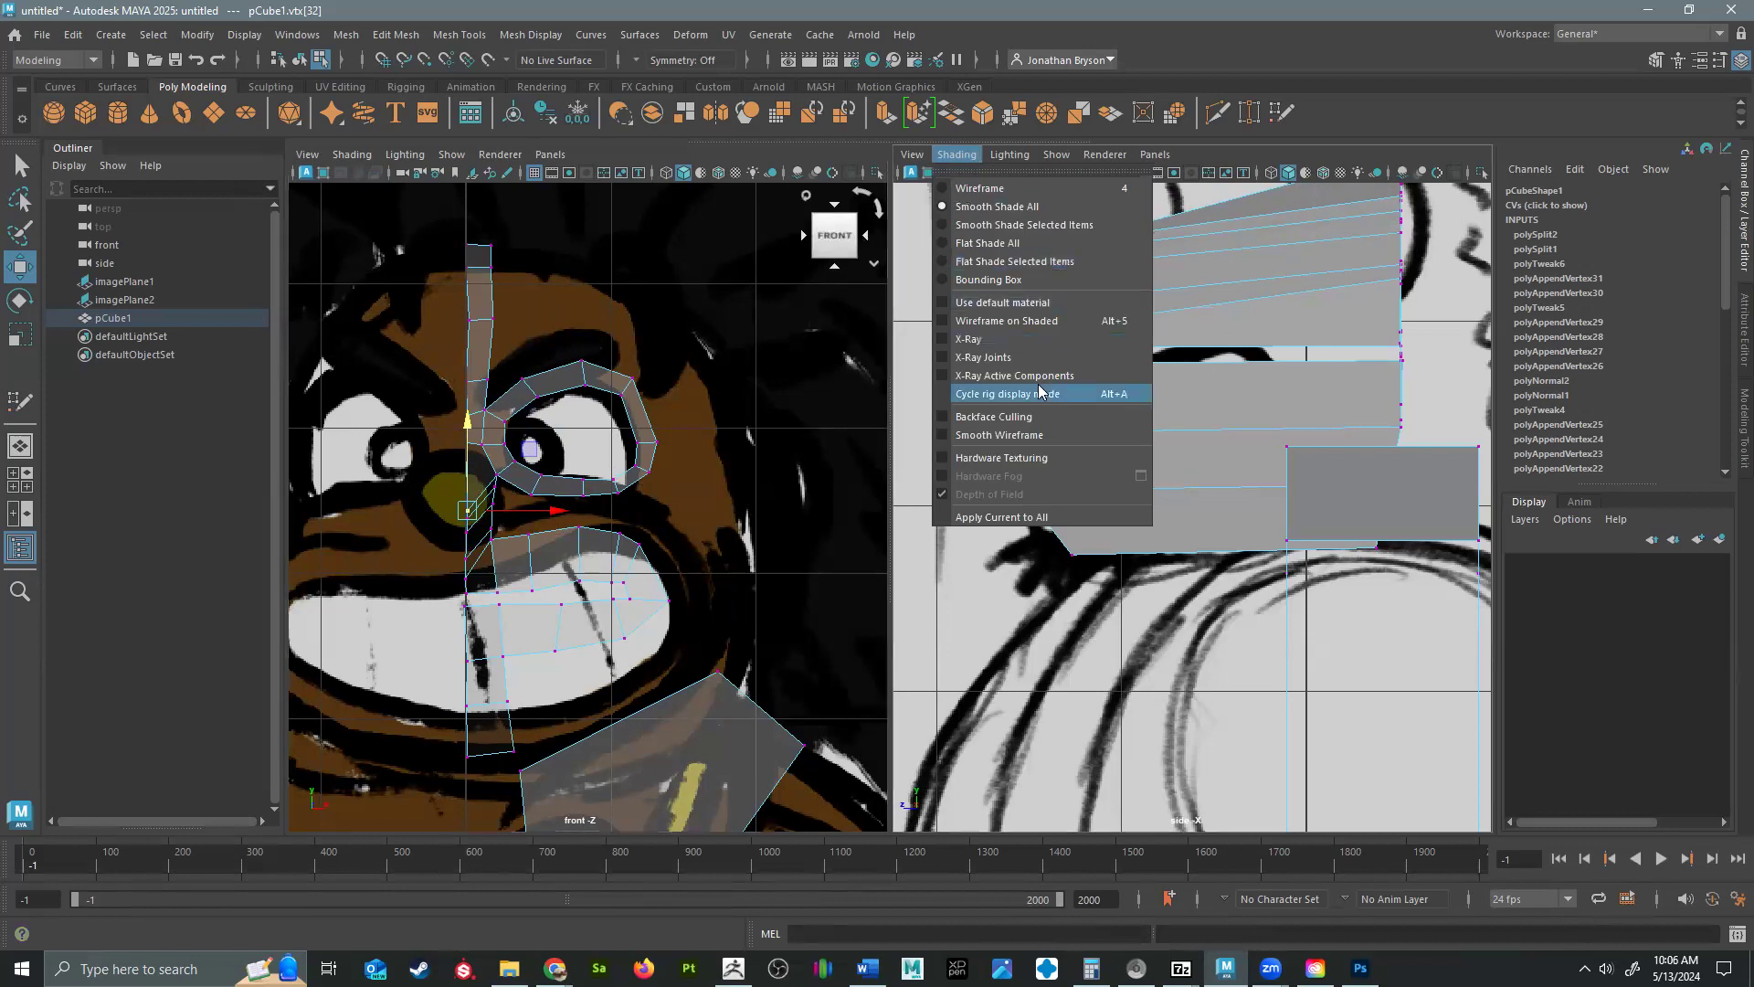
click(1044, 352)
Move the centerline vertex between the eyes forward and down to the nose bridge in the side profile.
alt+middle_drag(1329, 297, 1363, 482)
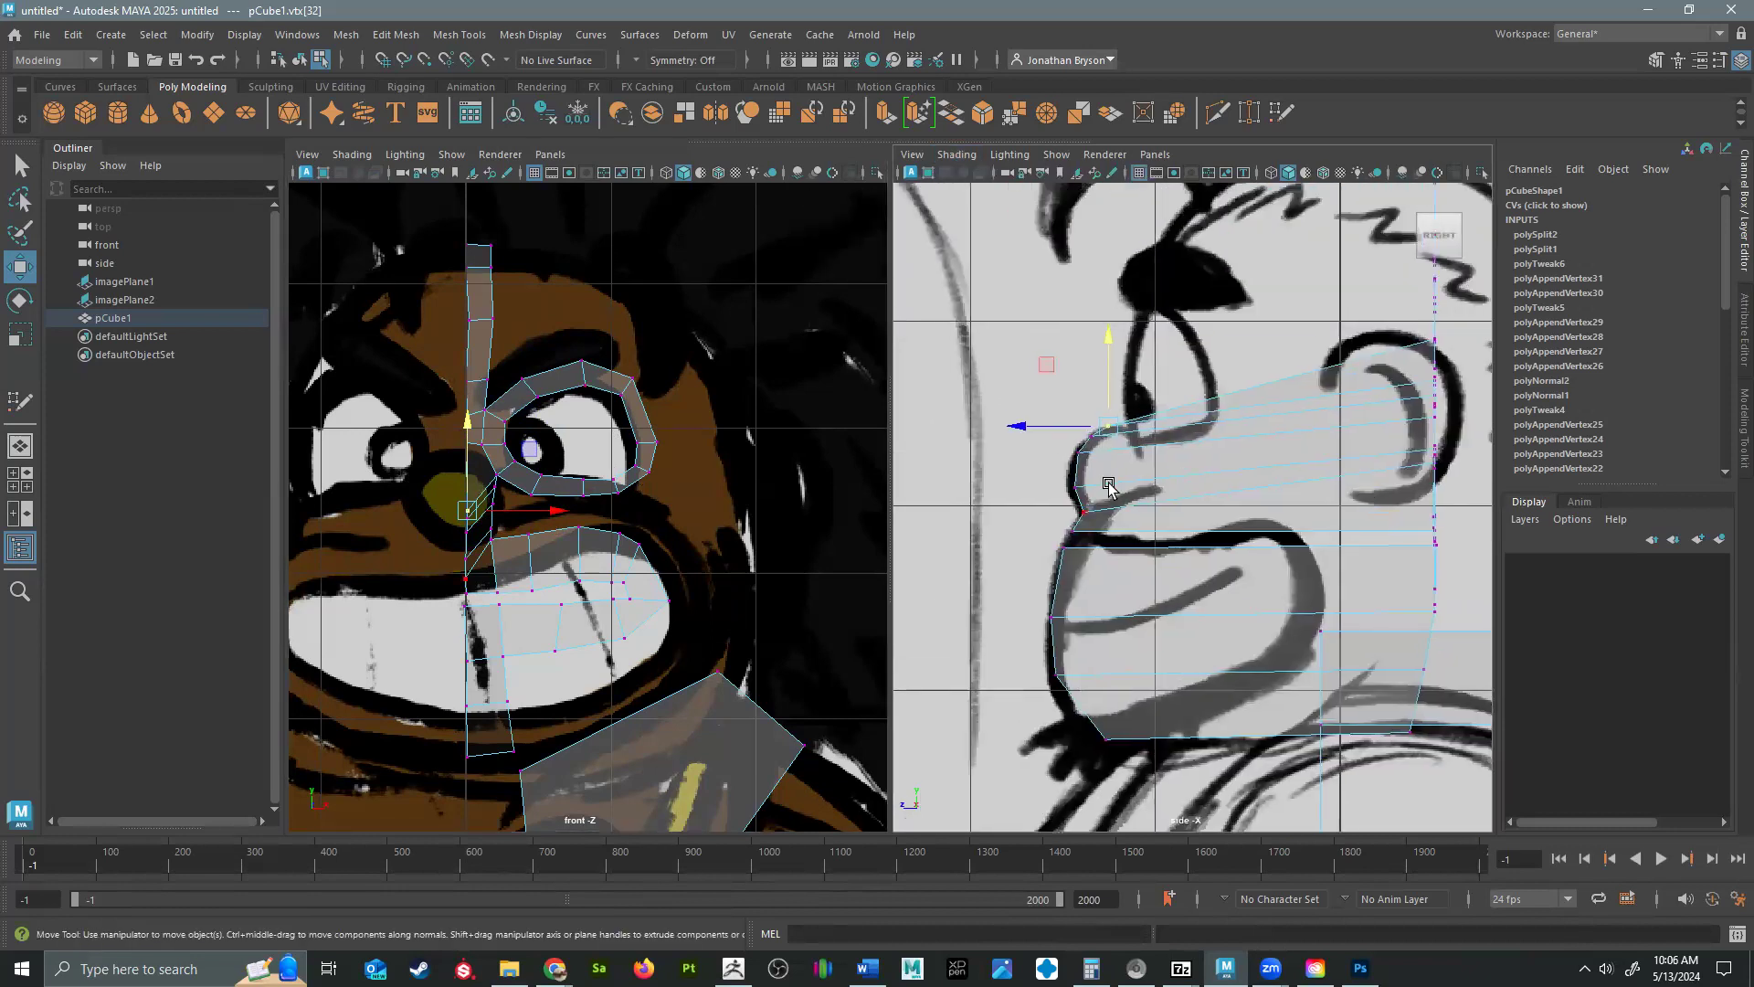
alt+right_drag(1165, 575, 1186, 555)
alt+middle_drag(1190, 425, 1210, 527)
alt+right_drag(1209, 527, 1172, 510)
alt+middle_drag(1189, 522, 1141, 520)
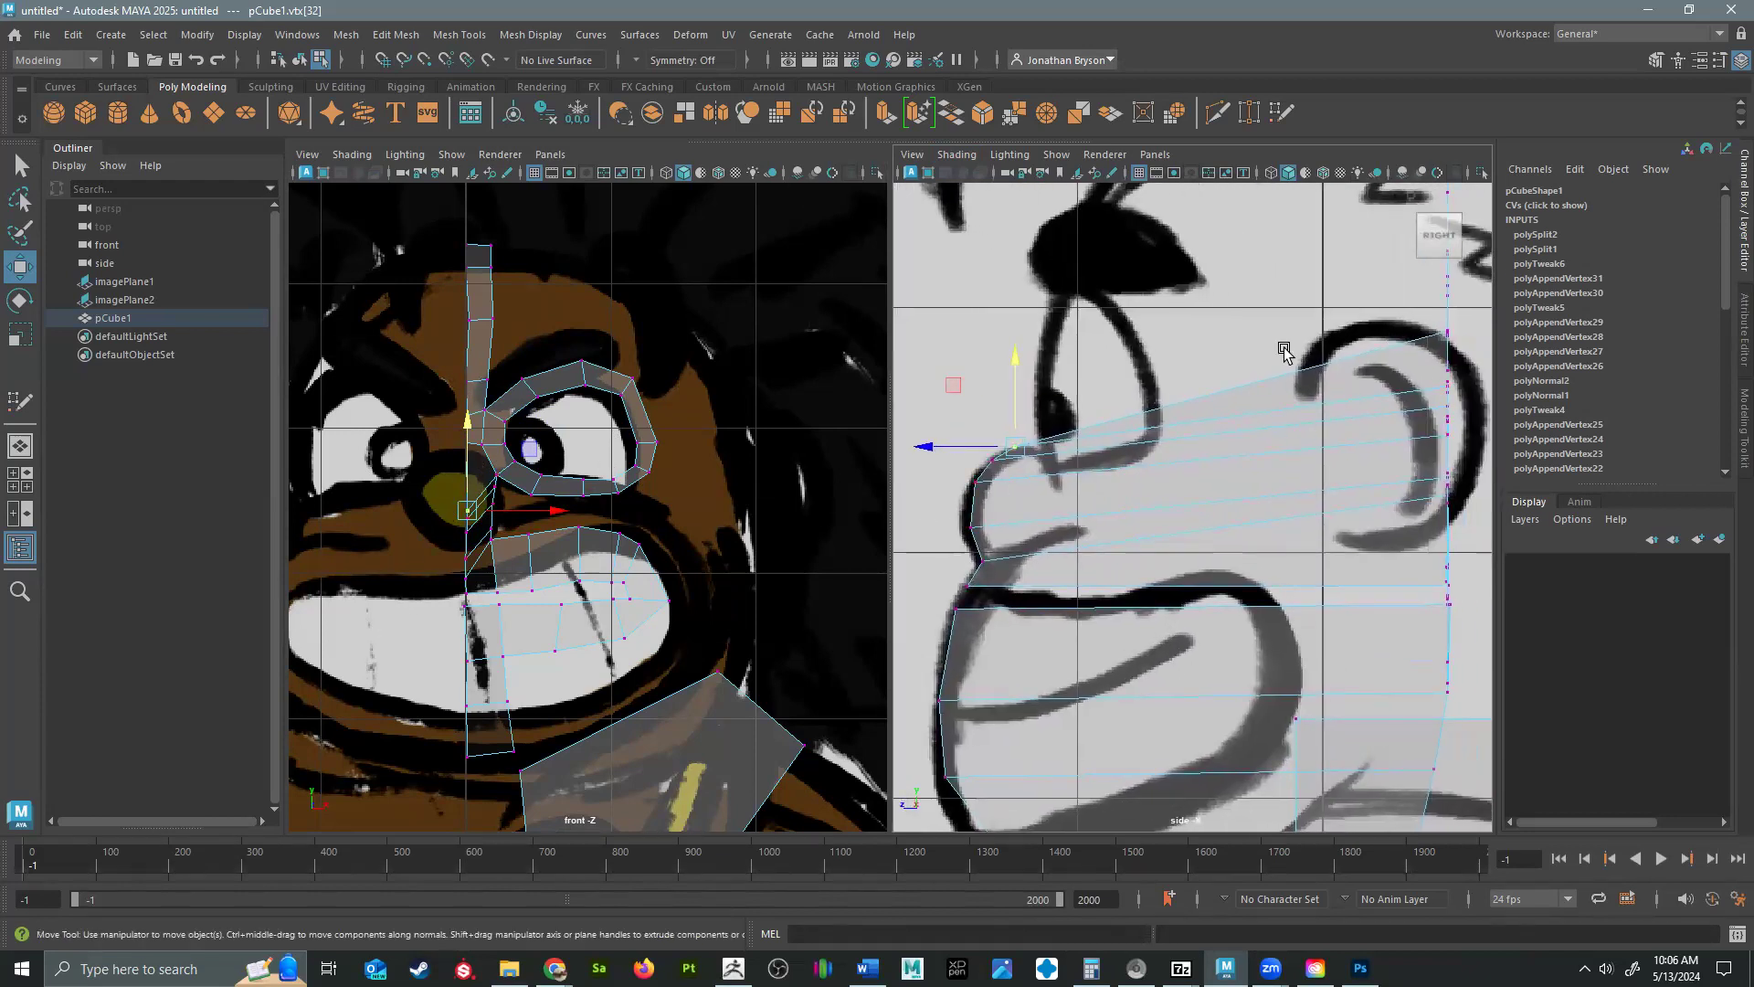
drag(428, 444, 475, 434)
drag(1447, 334, 1038, 440)
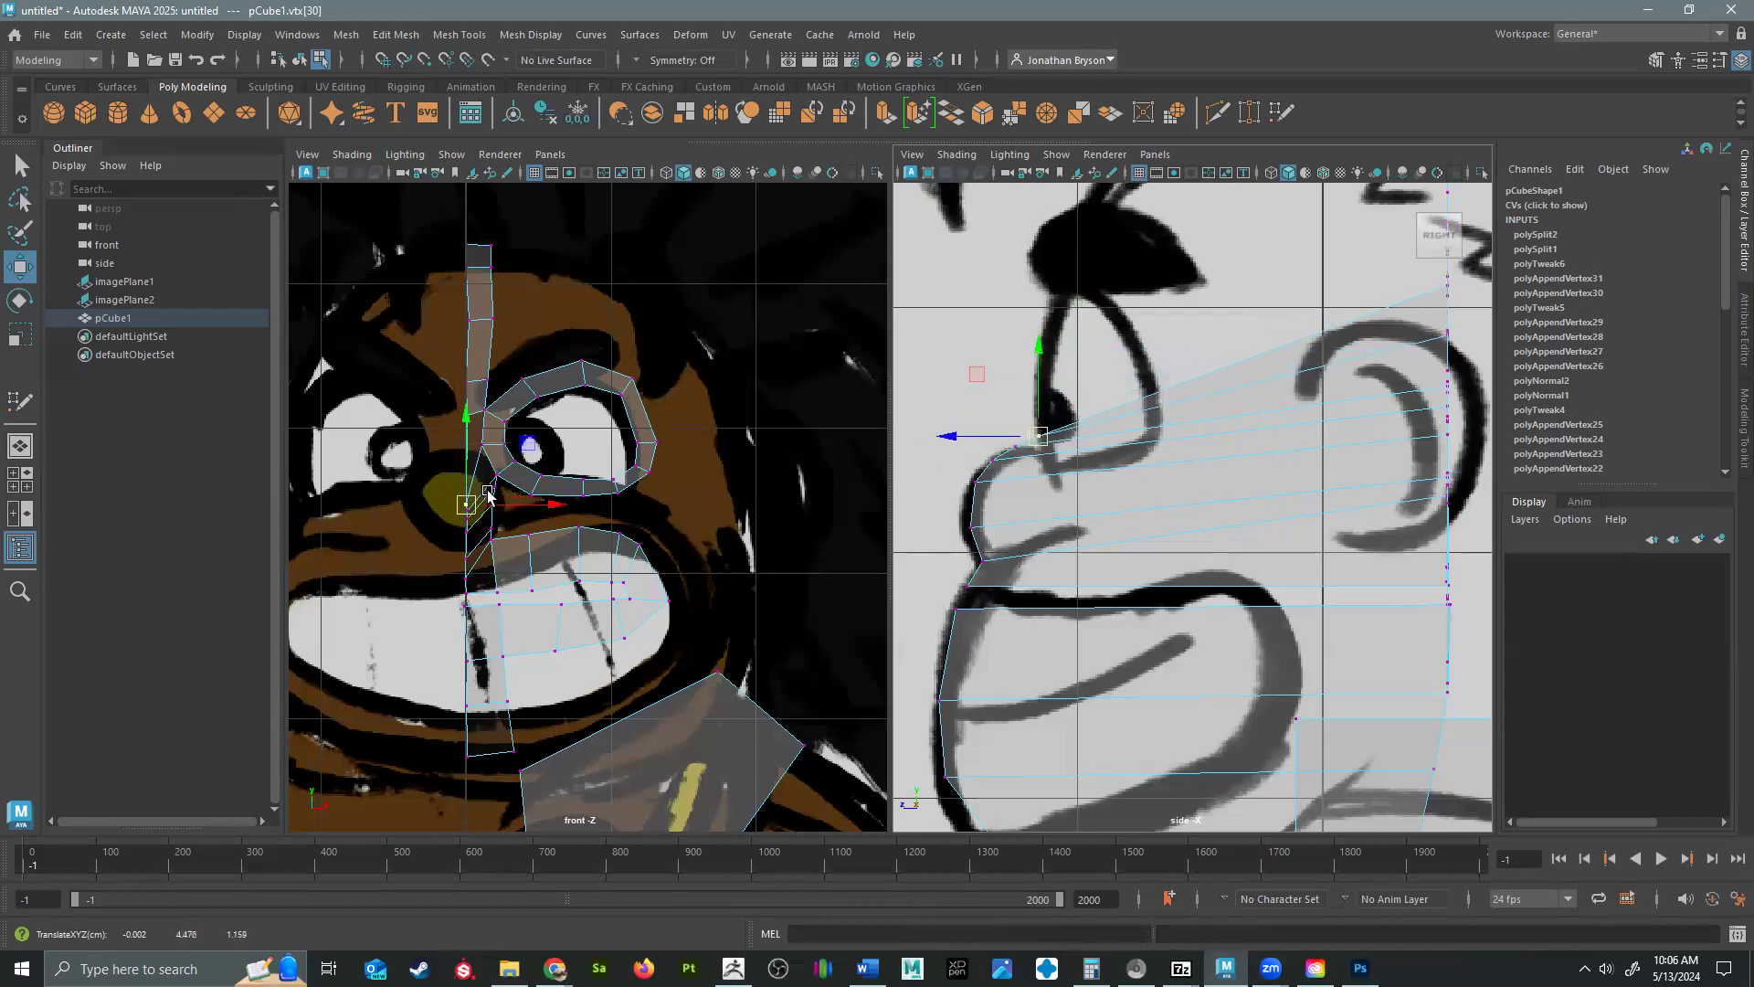
Move the next two centerline vertices above the nose bridge forward and down to the front of the eye and lower brow in the side profile.
click(467, 416)
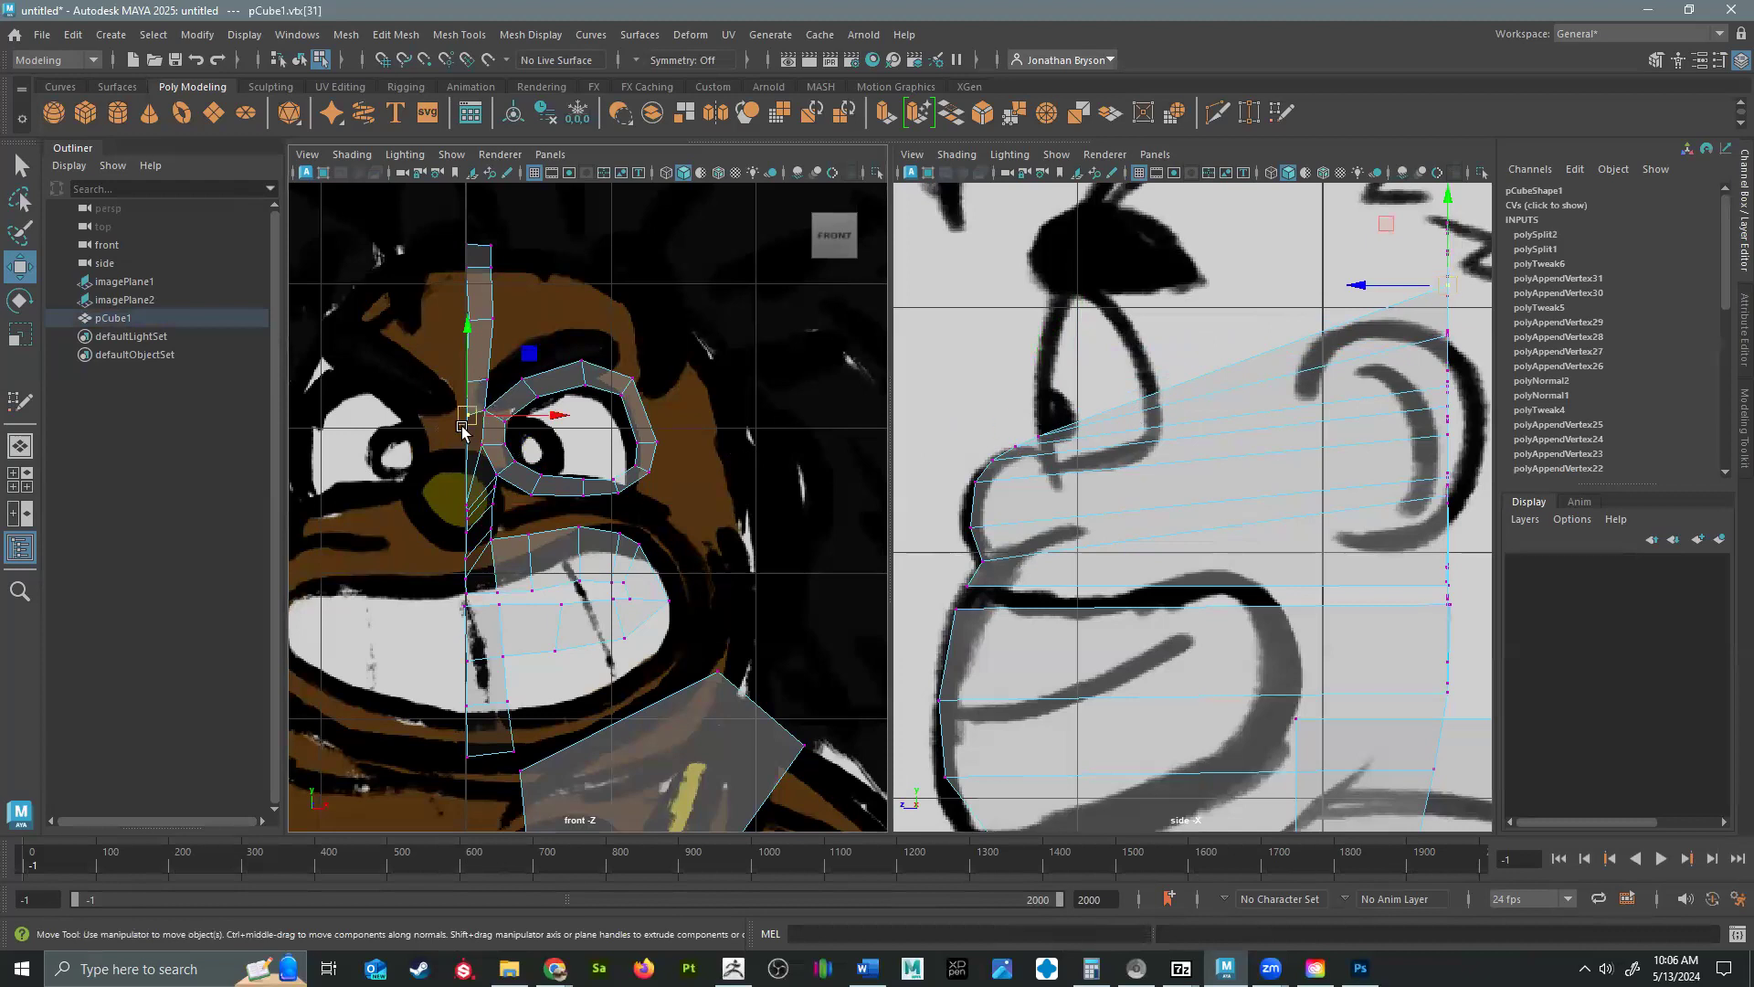
drag(1448, 293, 1047, 343)
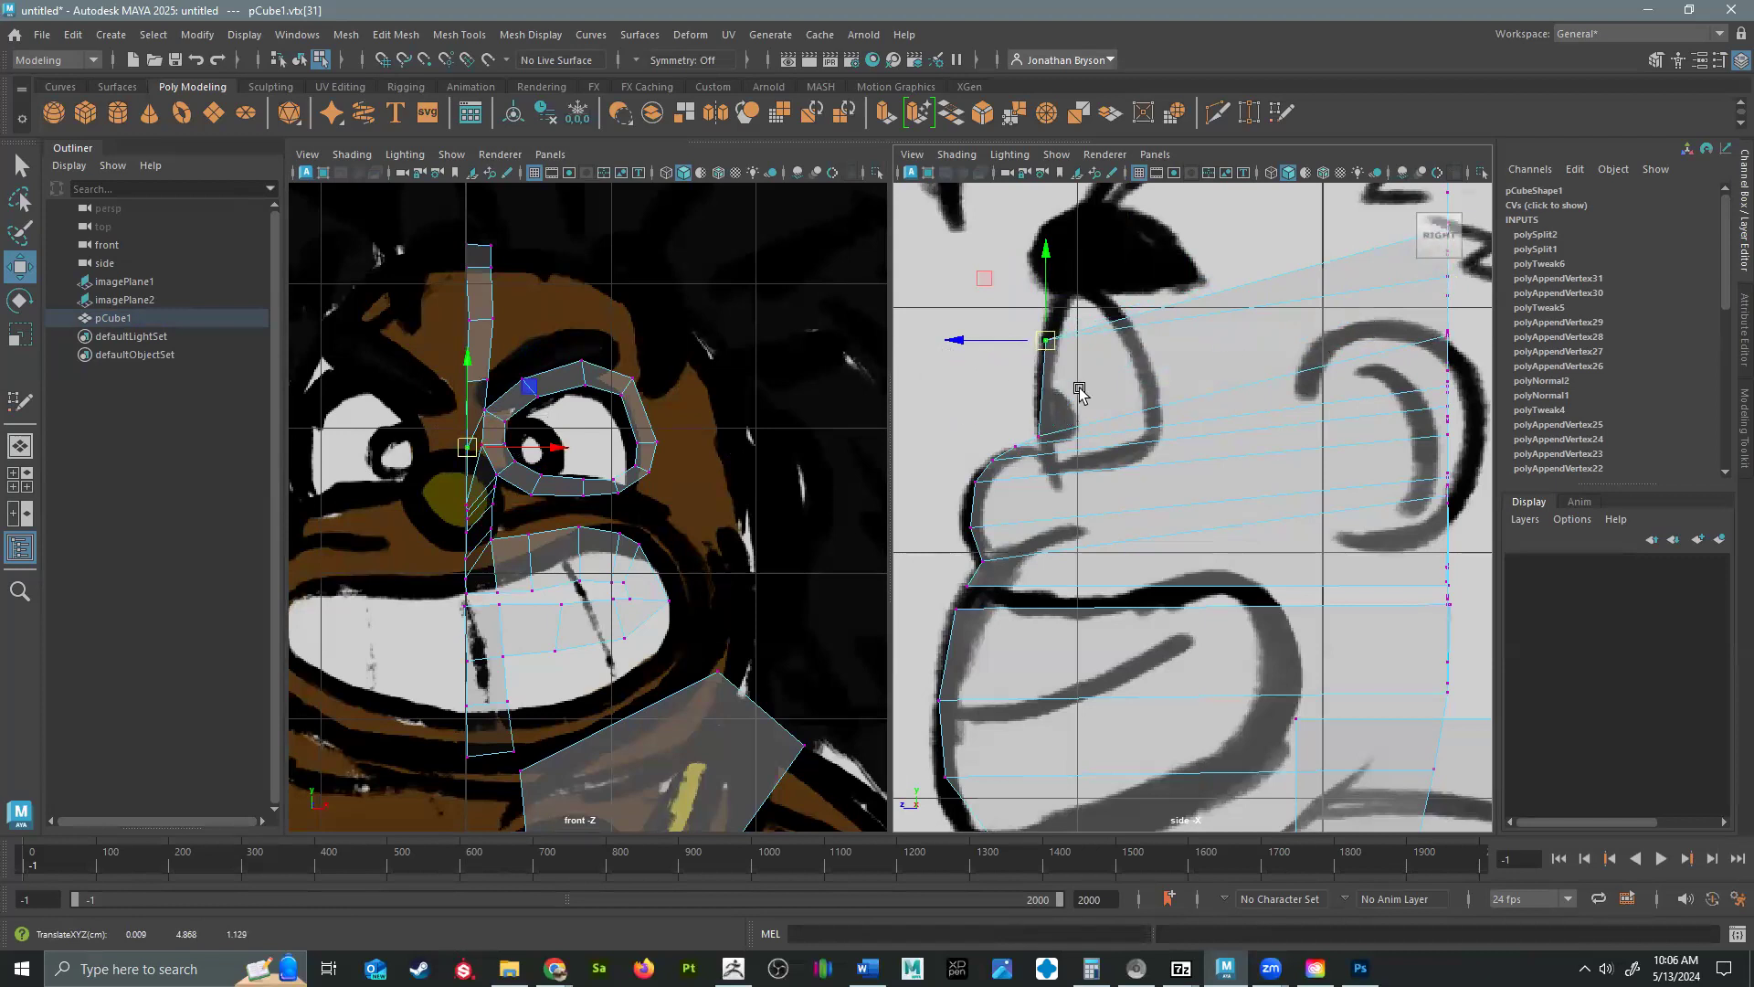
drag(386, 373, 472, 403)
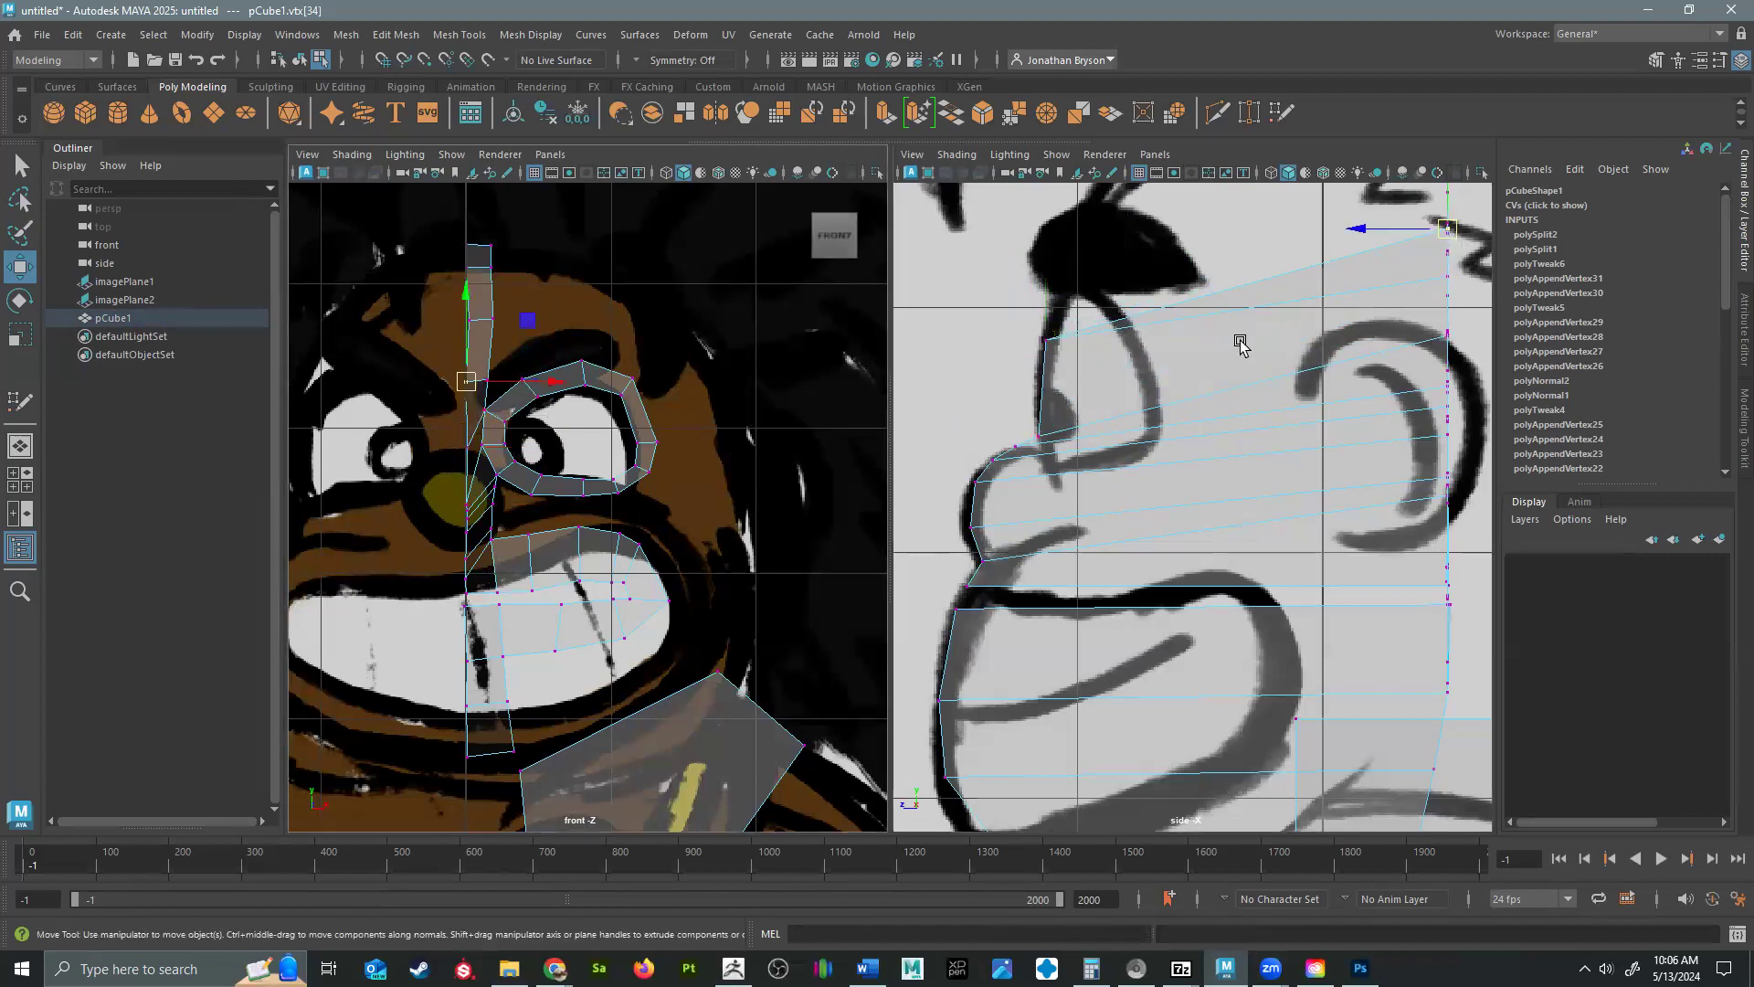
alt+middle_drag(1470, 280, 1418, 413)
drag(1394, 362, 1003, 429)
key(ctrl+z)
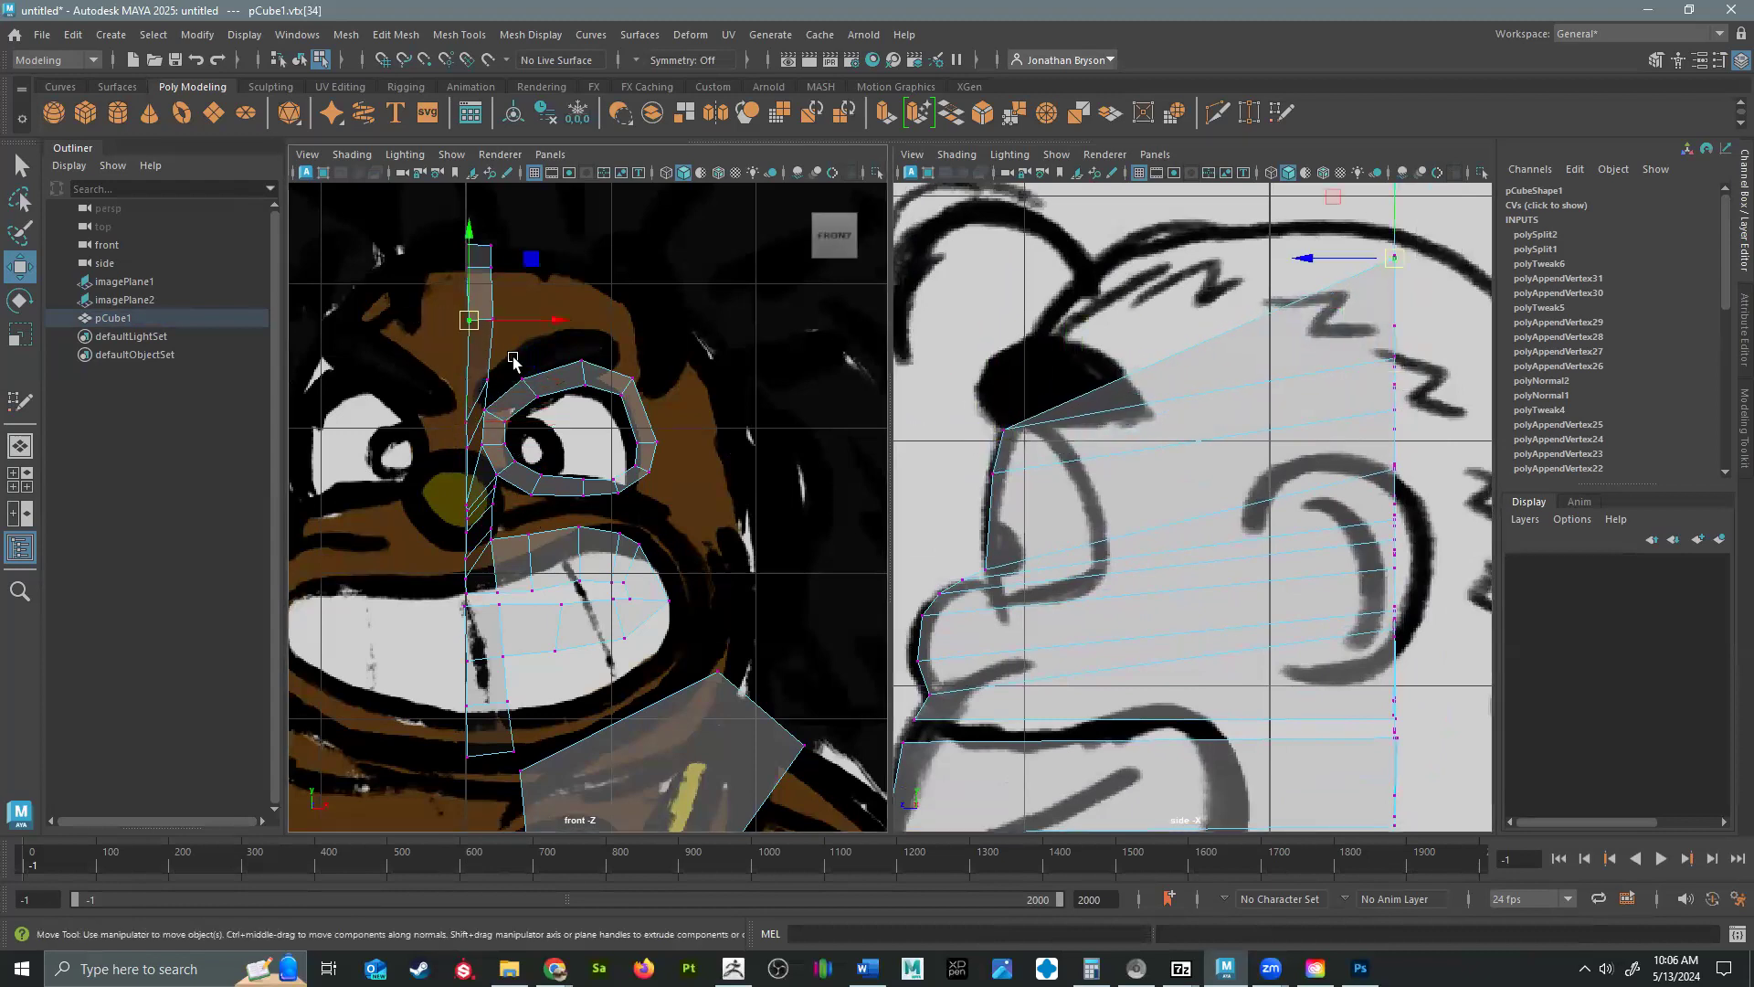
Move the top three centerline vertices forward and down along the upper brow, forehead and hairline in the side view.
drag(1399, 258, 1020, 369)
drag(411, 255, 480, 288)
alt+middle_drag(1301, 297, 1302, 446)
drag(1401, 316, 1067, 451)
drag(389, 219, 481, 284)
drag(1378, 280, 1141, 386)
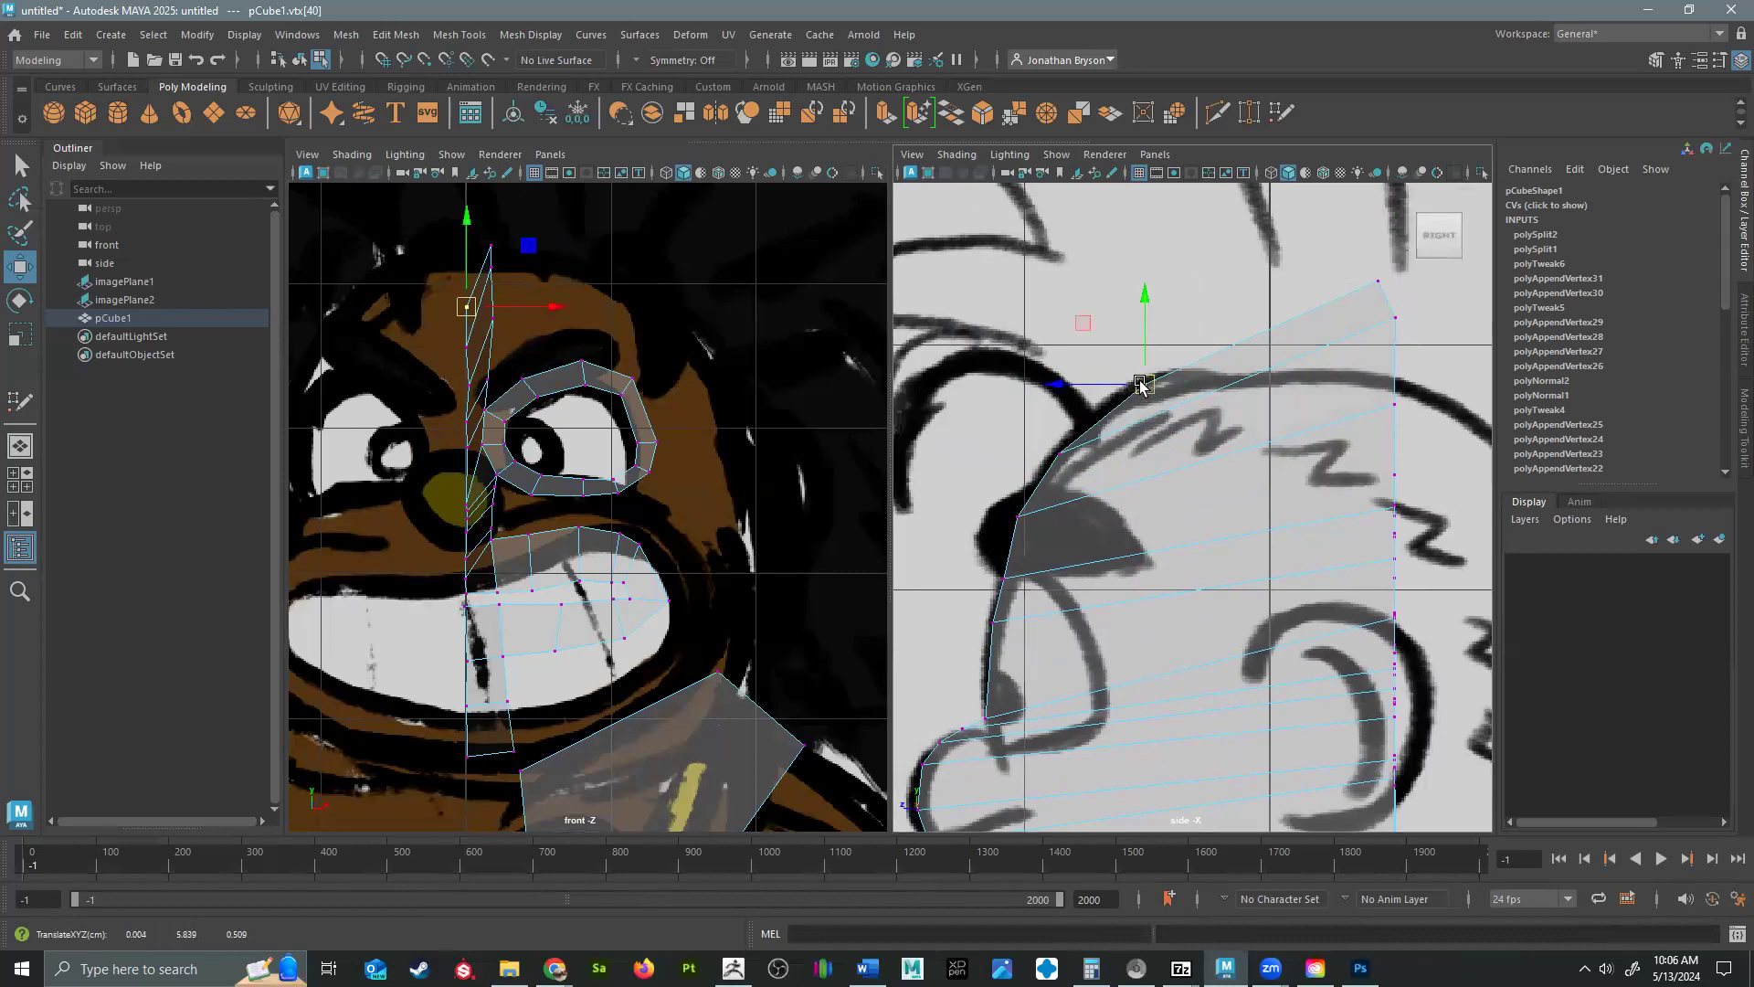
Move the top three vertices of the strip's outer edge forward and down beside the centerline along the hairline, forehead and brow.
drag(1340, 262, 1431, 346)
drag(1396, 319, 1073, 455)
drag(1357, 373, 1009, 522)
drag(1359, 446, 1420, 476)
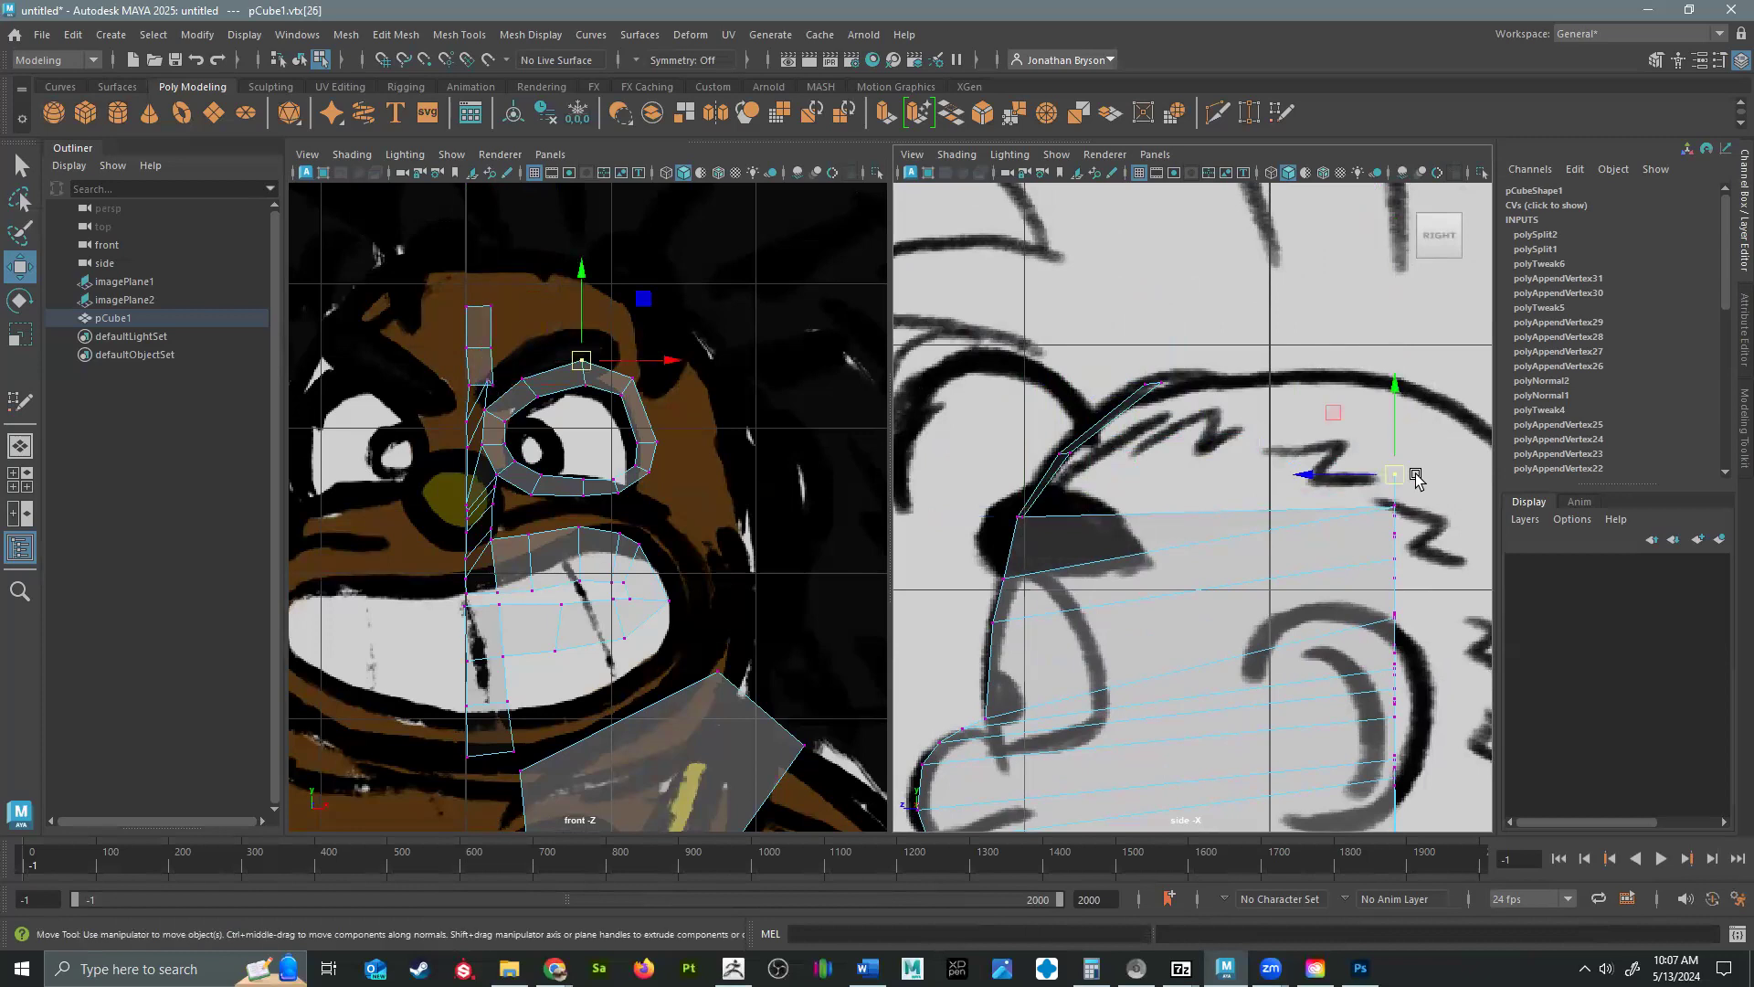
Move the next outer-edge vertex of the strip forward to the profile and lower it to the underside of the brow.
click(483, 391)
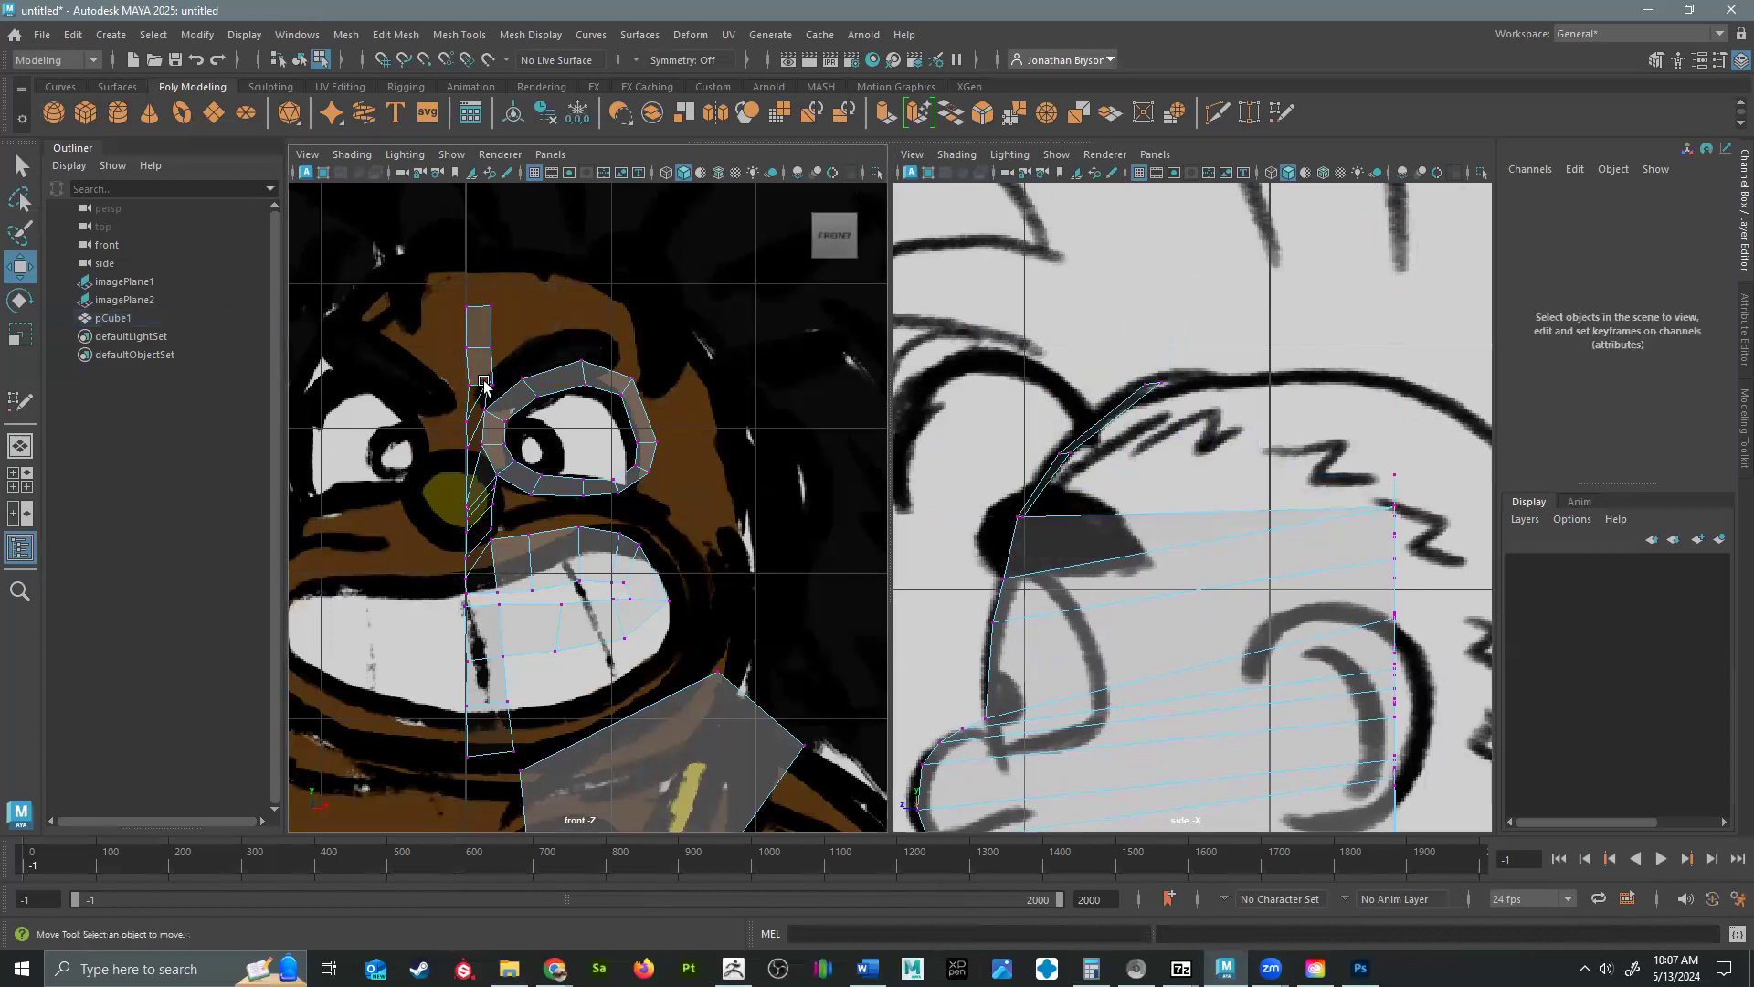
drag(1393, 508, 1021, 538)
alt+middle_drag(1116, 630, 1109, 514)
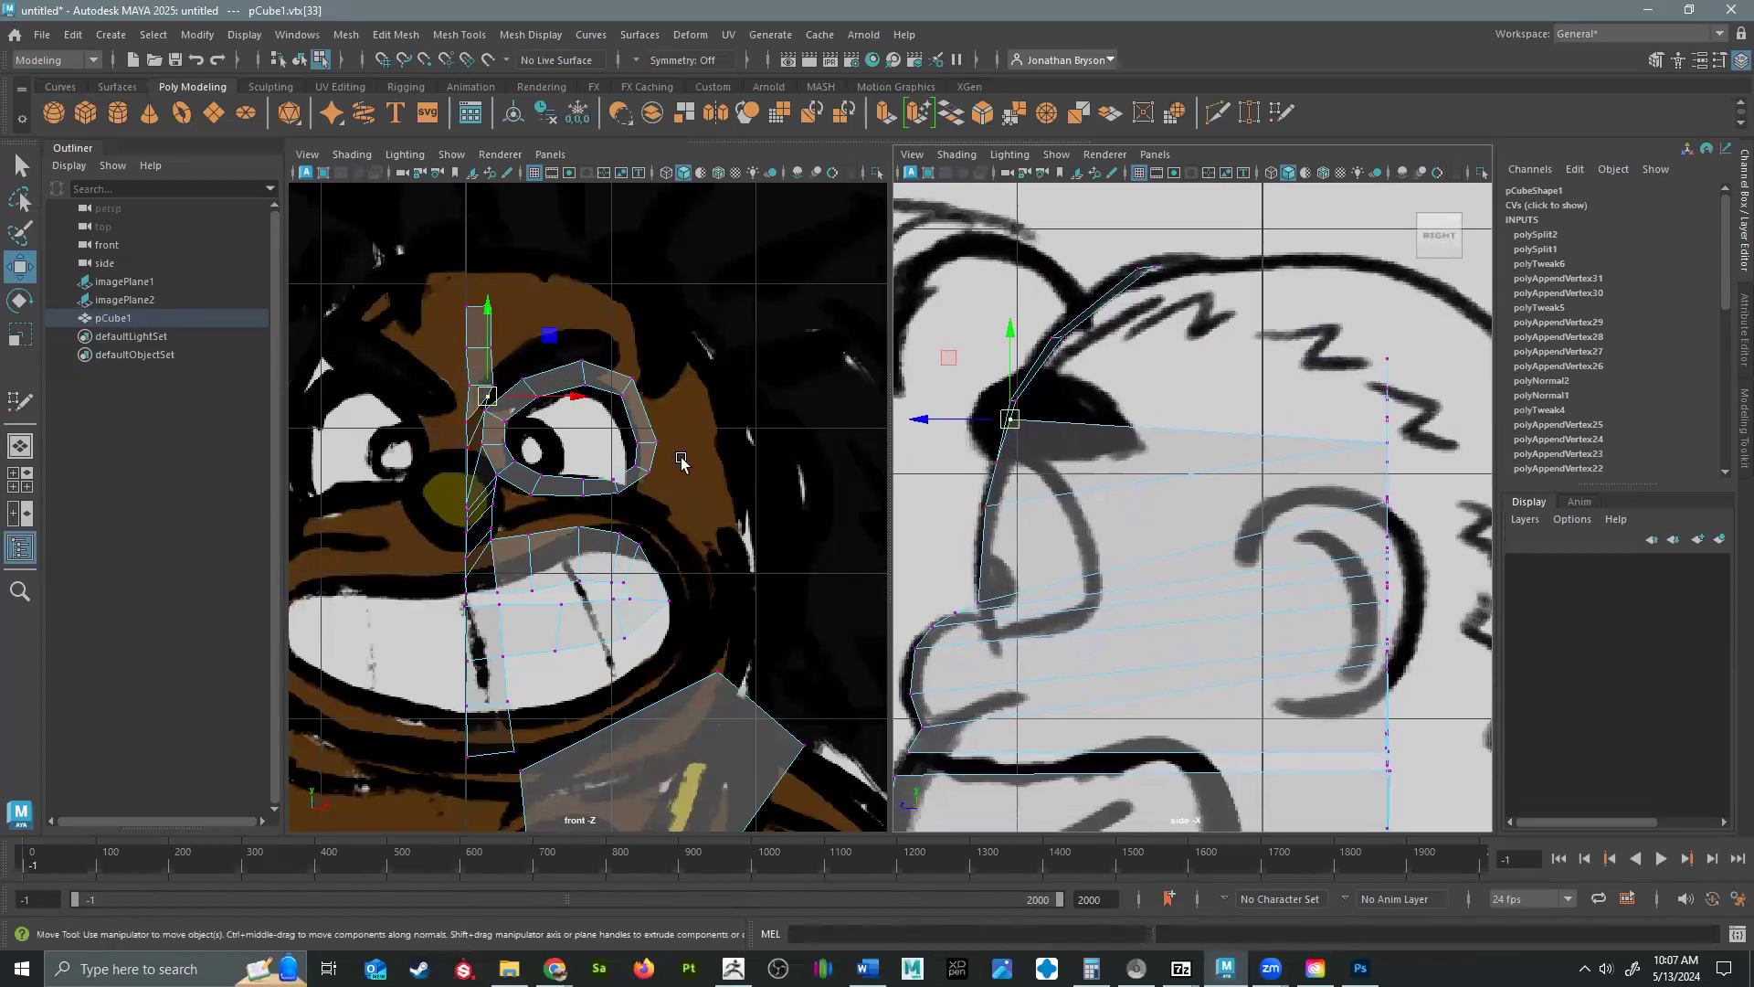
click(482, 418)
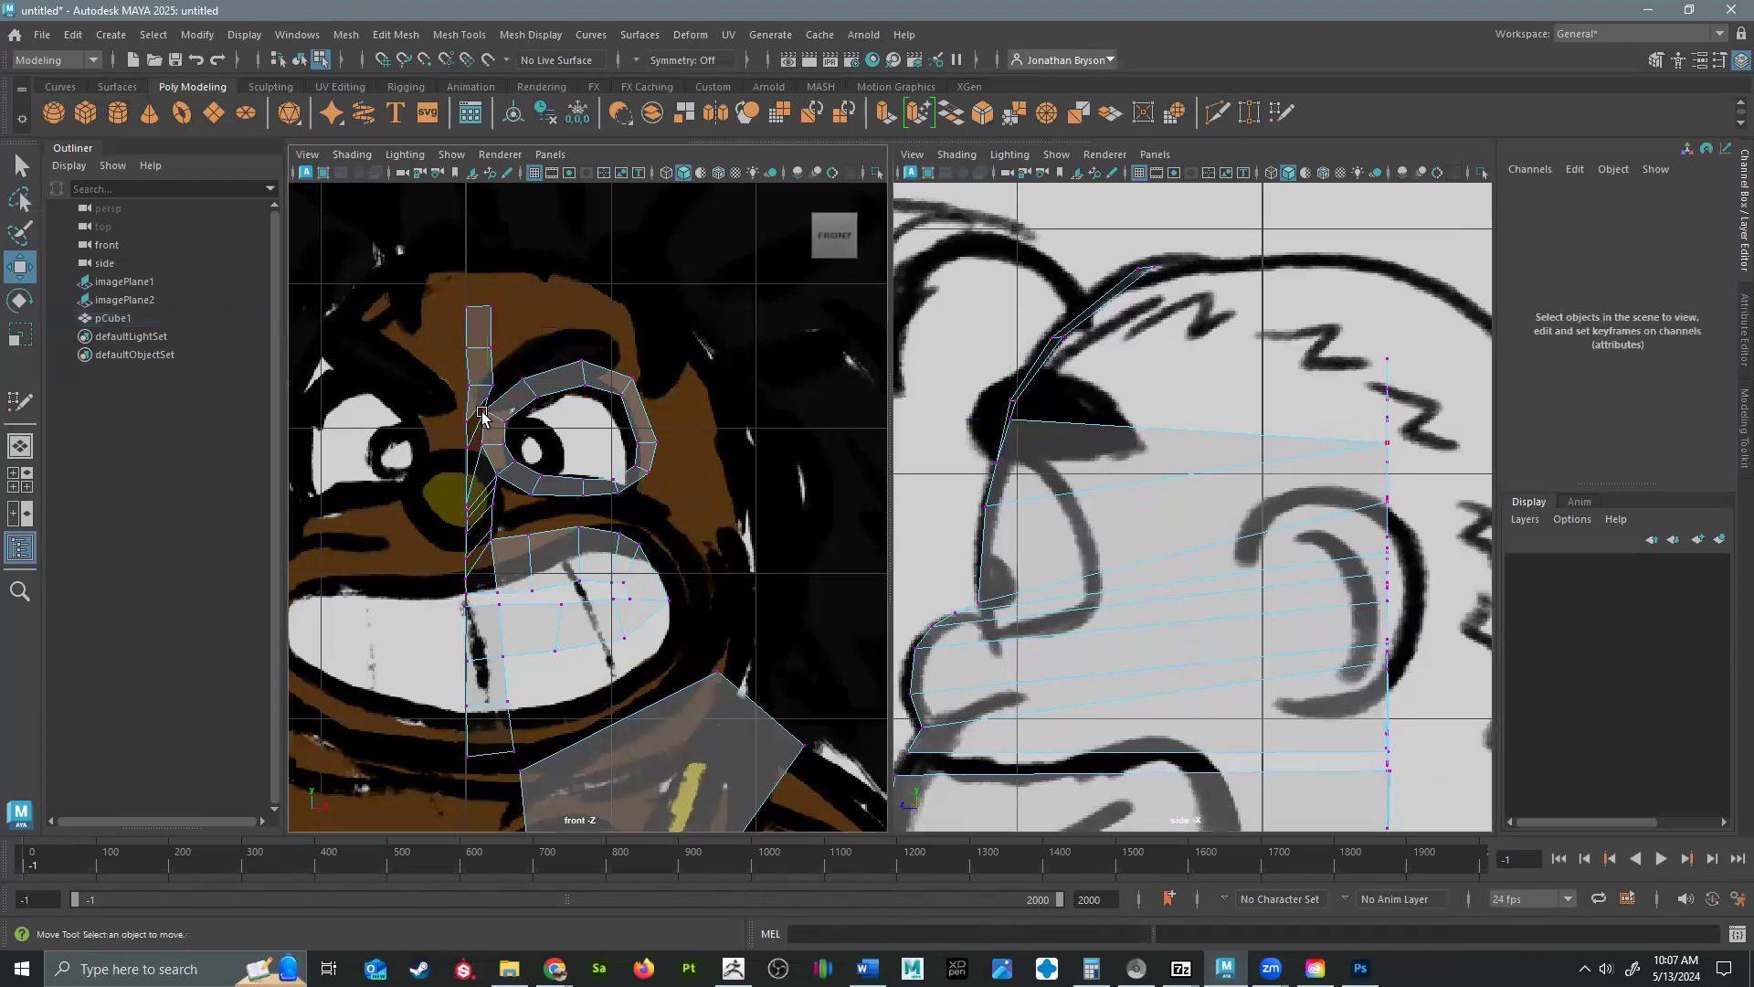
click(483, 413)
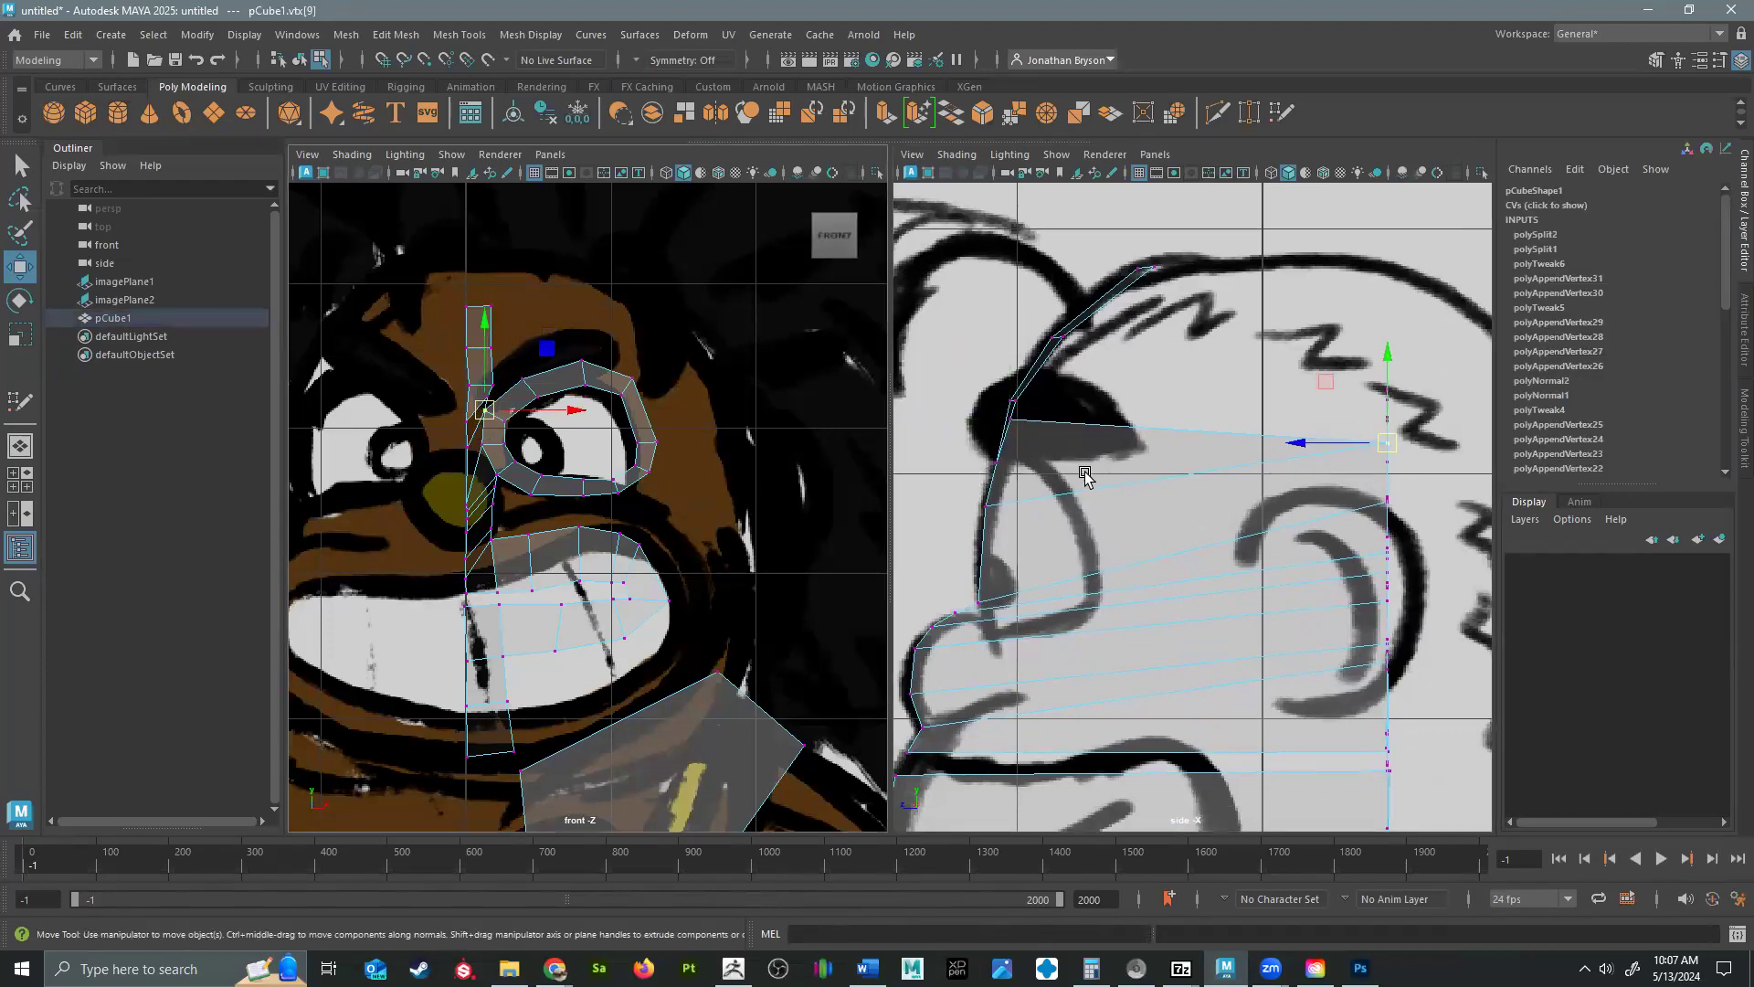
click(1009, 418)
drag(1009, 418, 1007, 461)
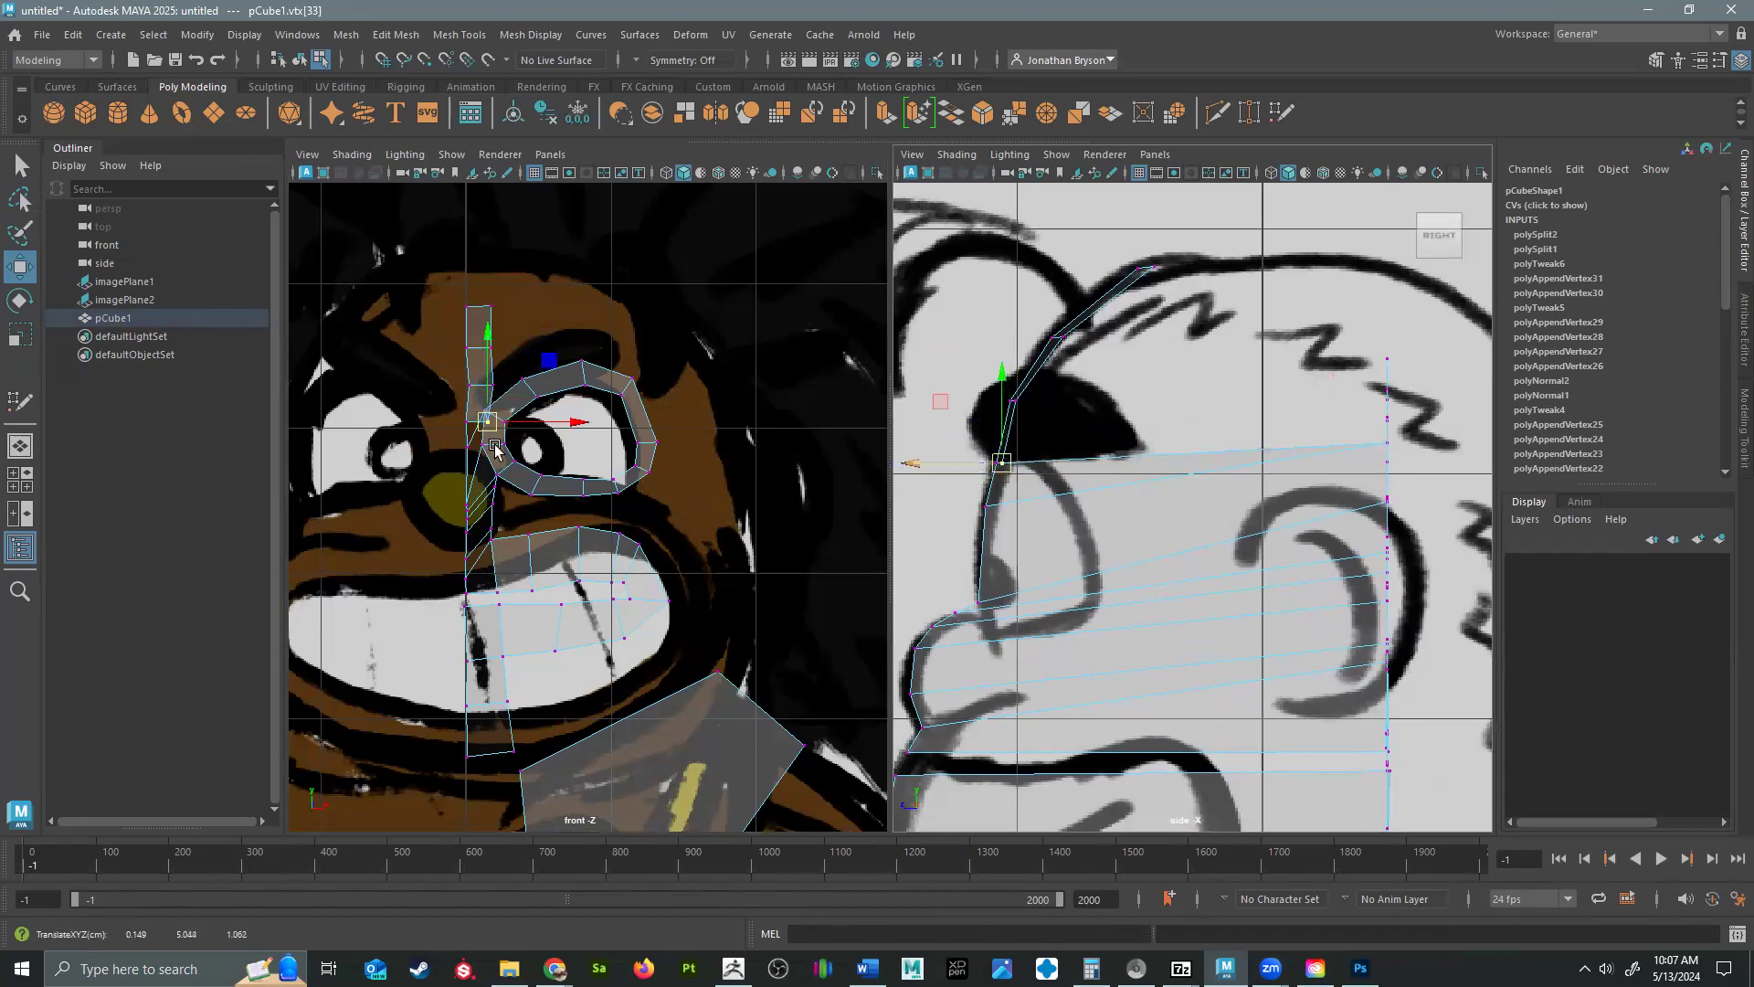
Move the two strip vertices at the eye ring's inner edge forward and down to the front of the eye and nose bridge in profile.
click(479, 402)
click(482, 411)
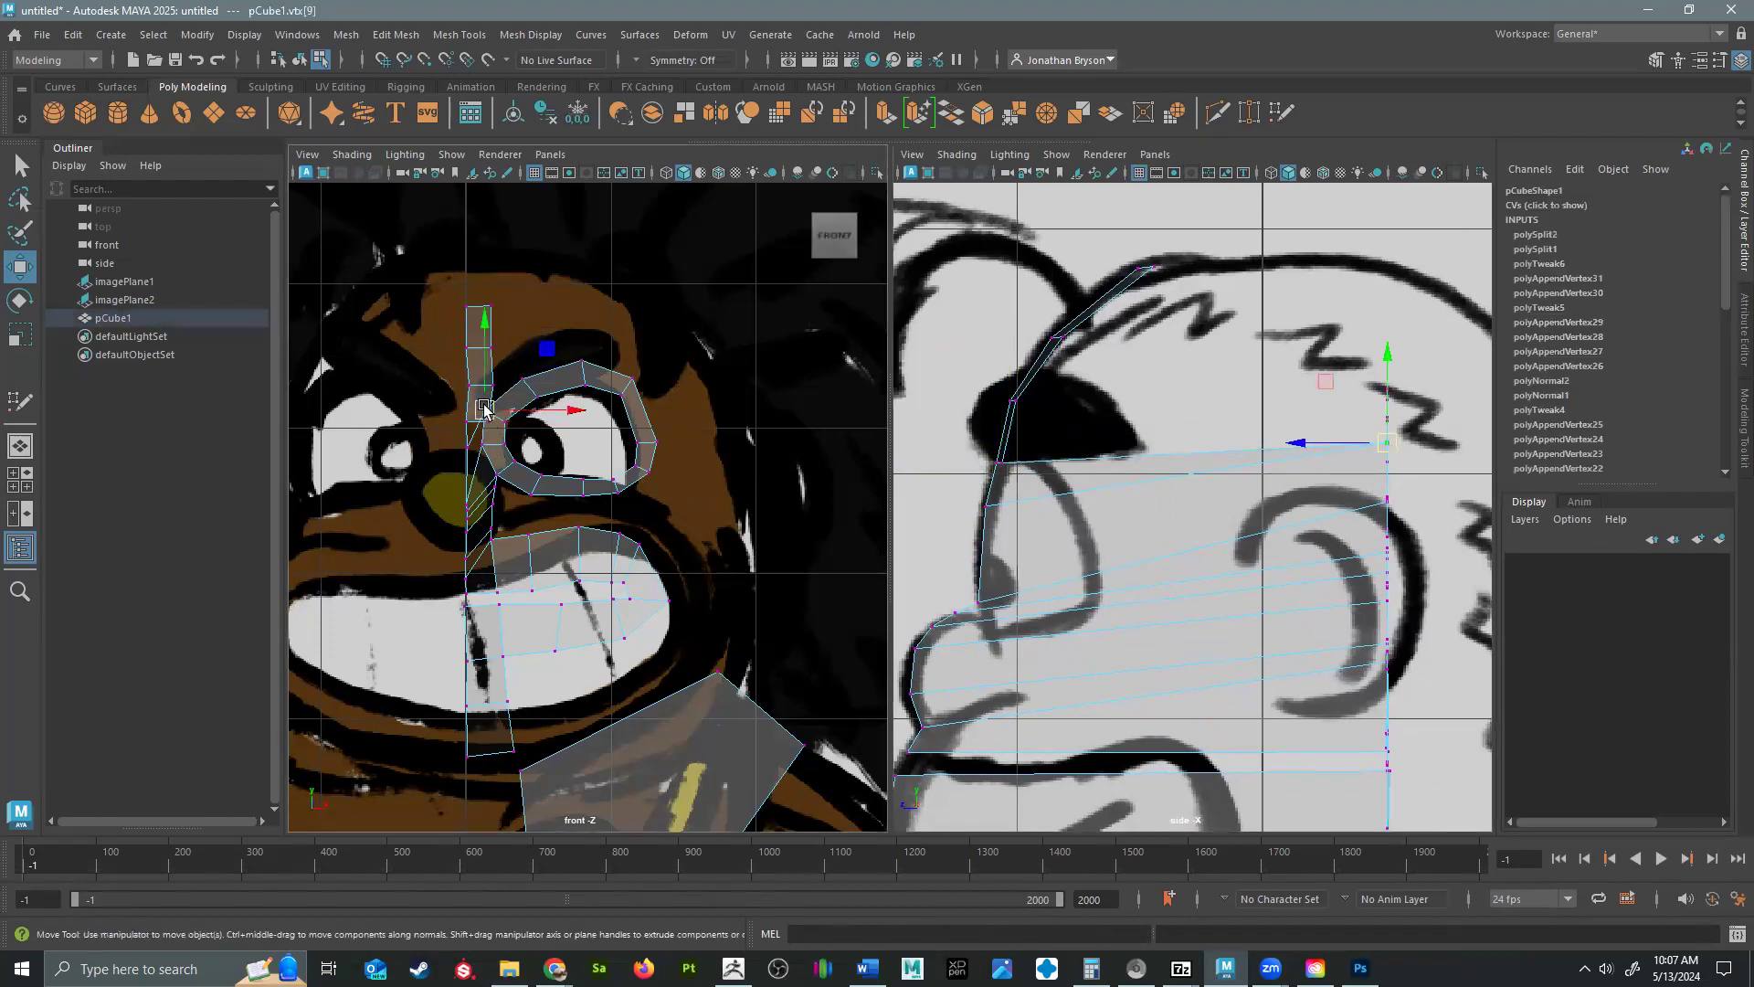
drag(1389, 445, 994, 508)
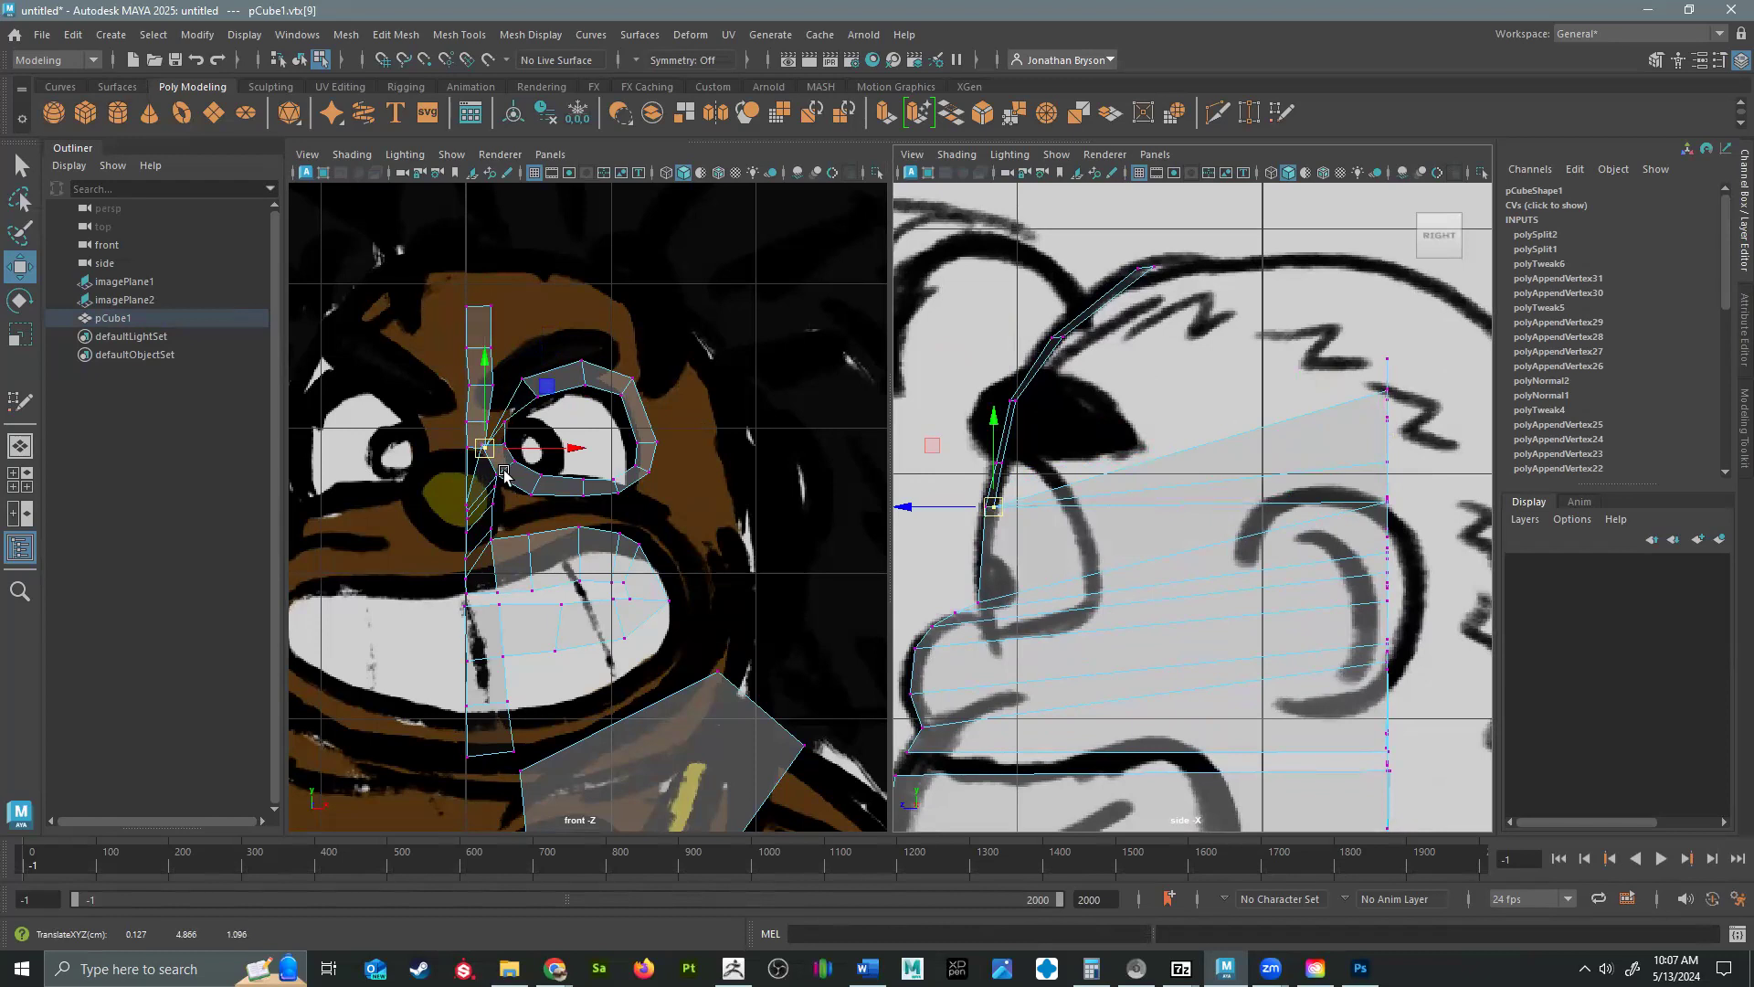
click(454, 442)
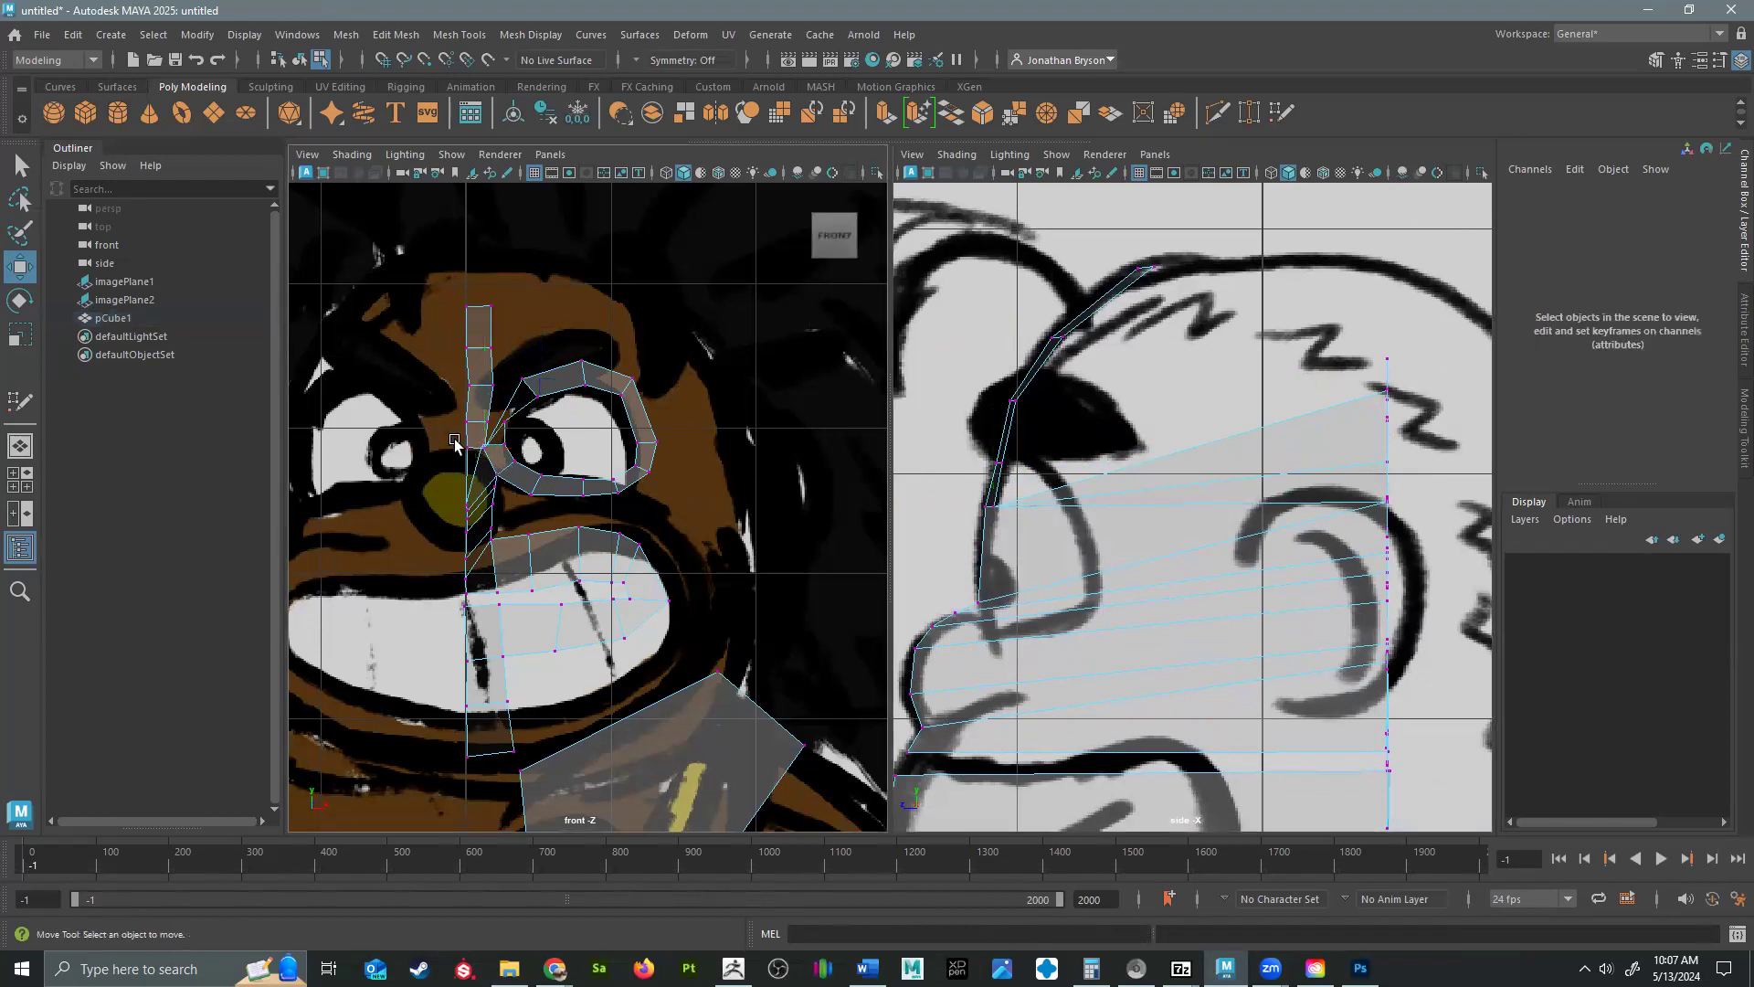
click(480, 439)
drag(1392, 505, 983, 605)
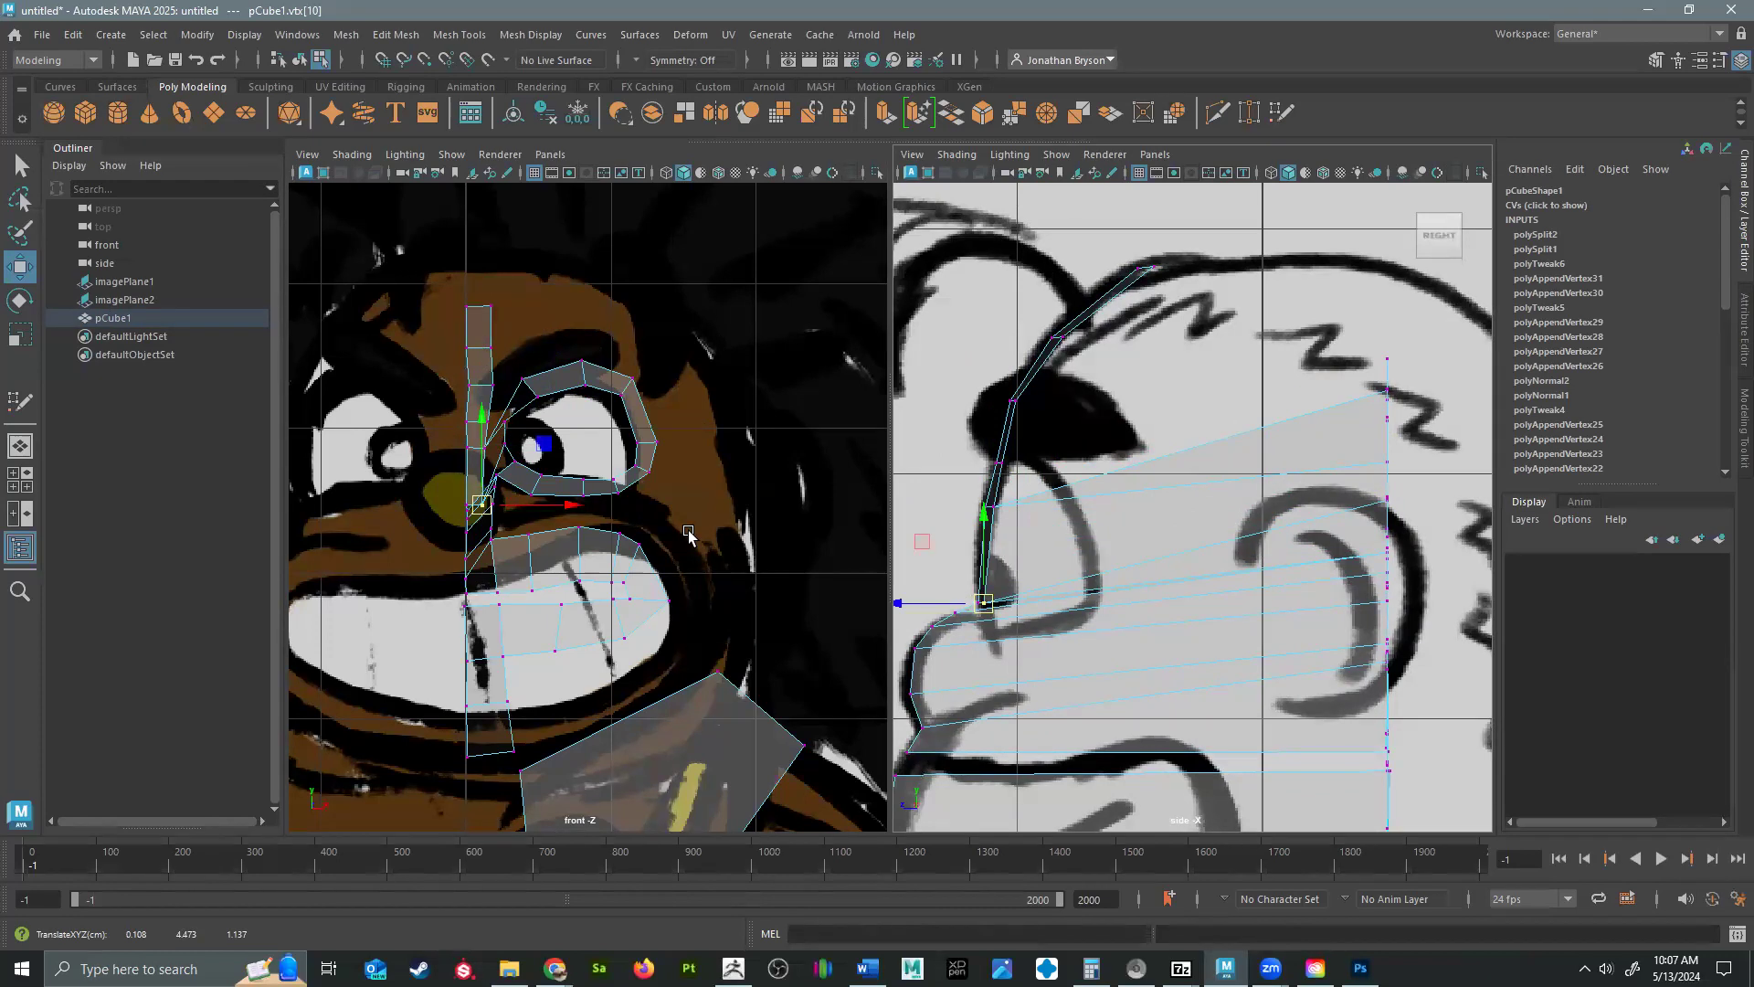
Move the next two outer-edge vertices beside the nose bridge forward and down to where the nose begins in the side profile.
click(494, 474)
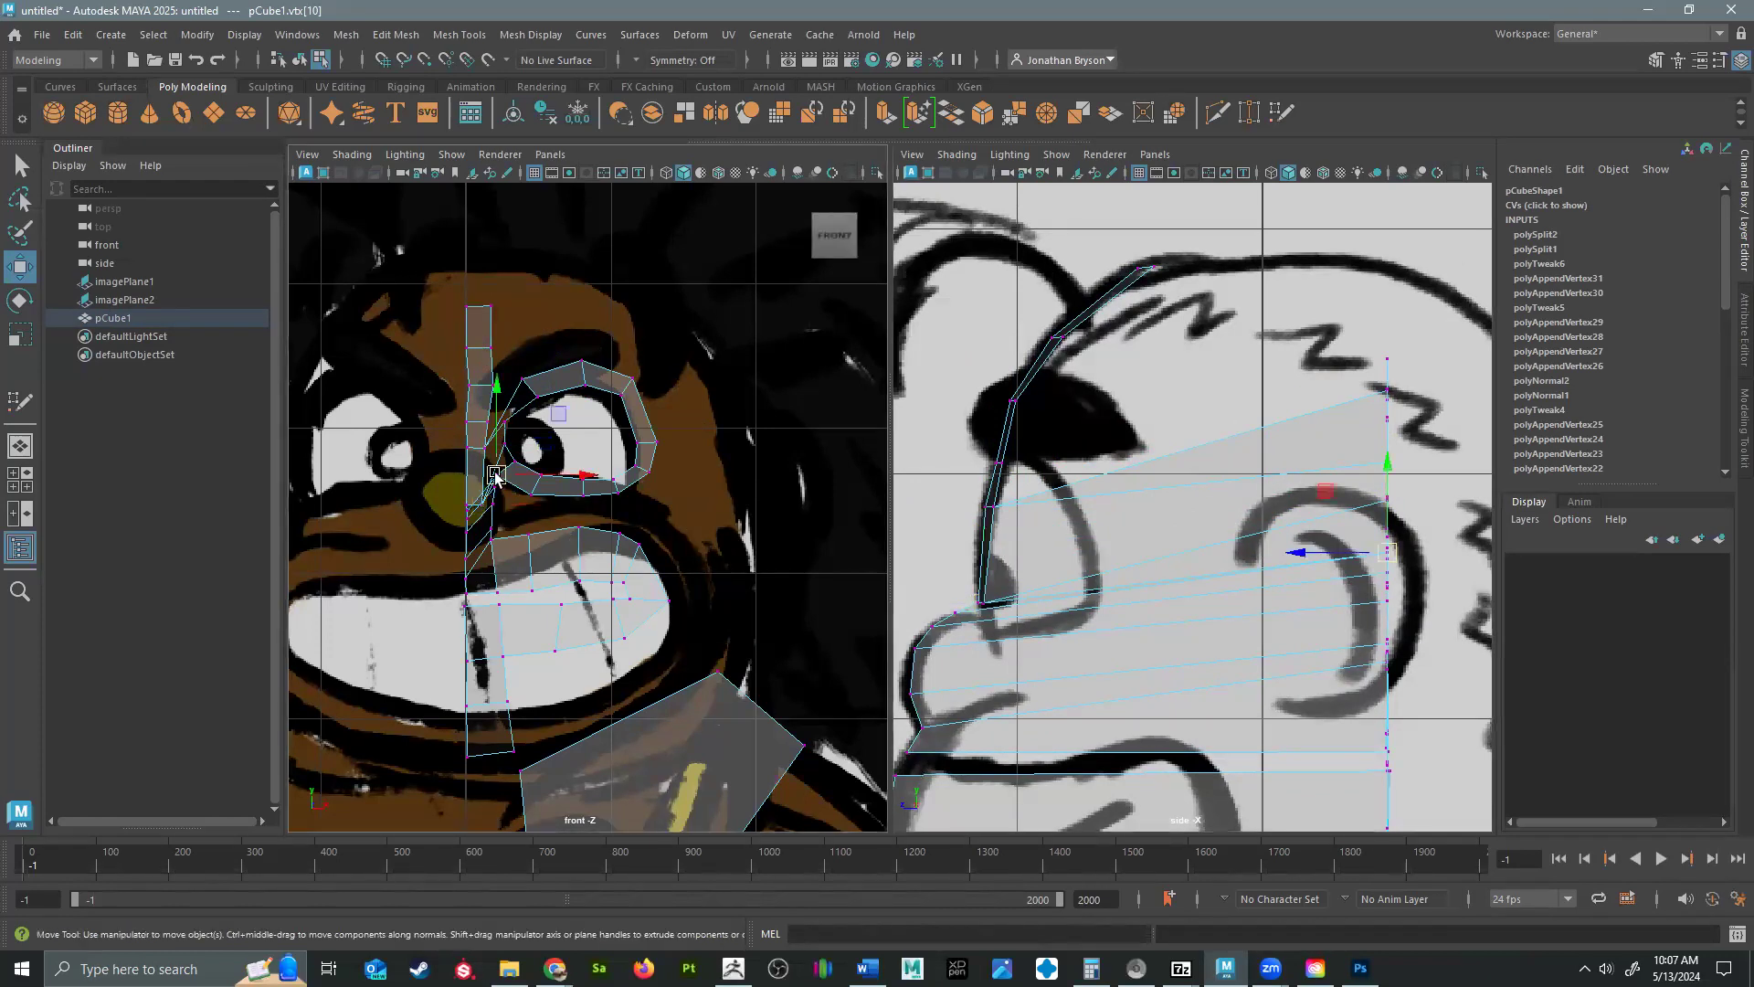
drag(1384, 548, 972, 605)
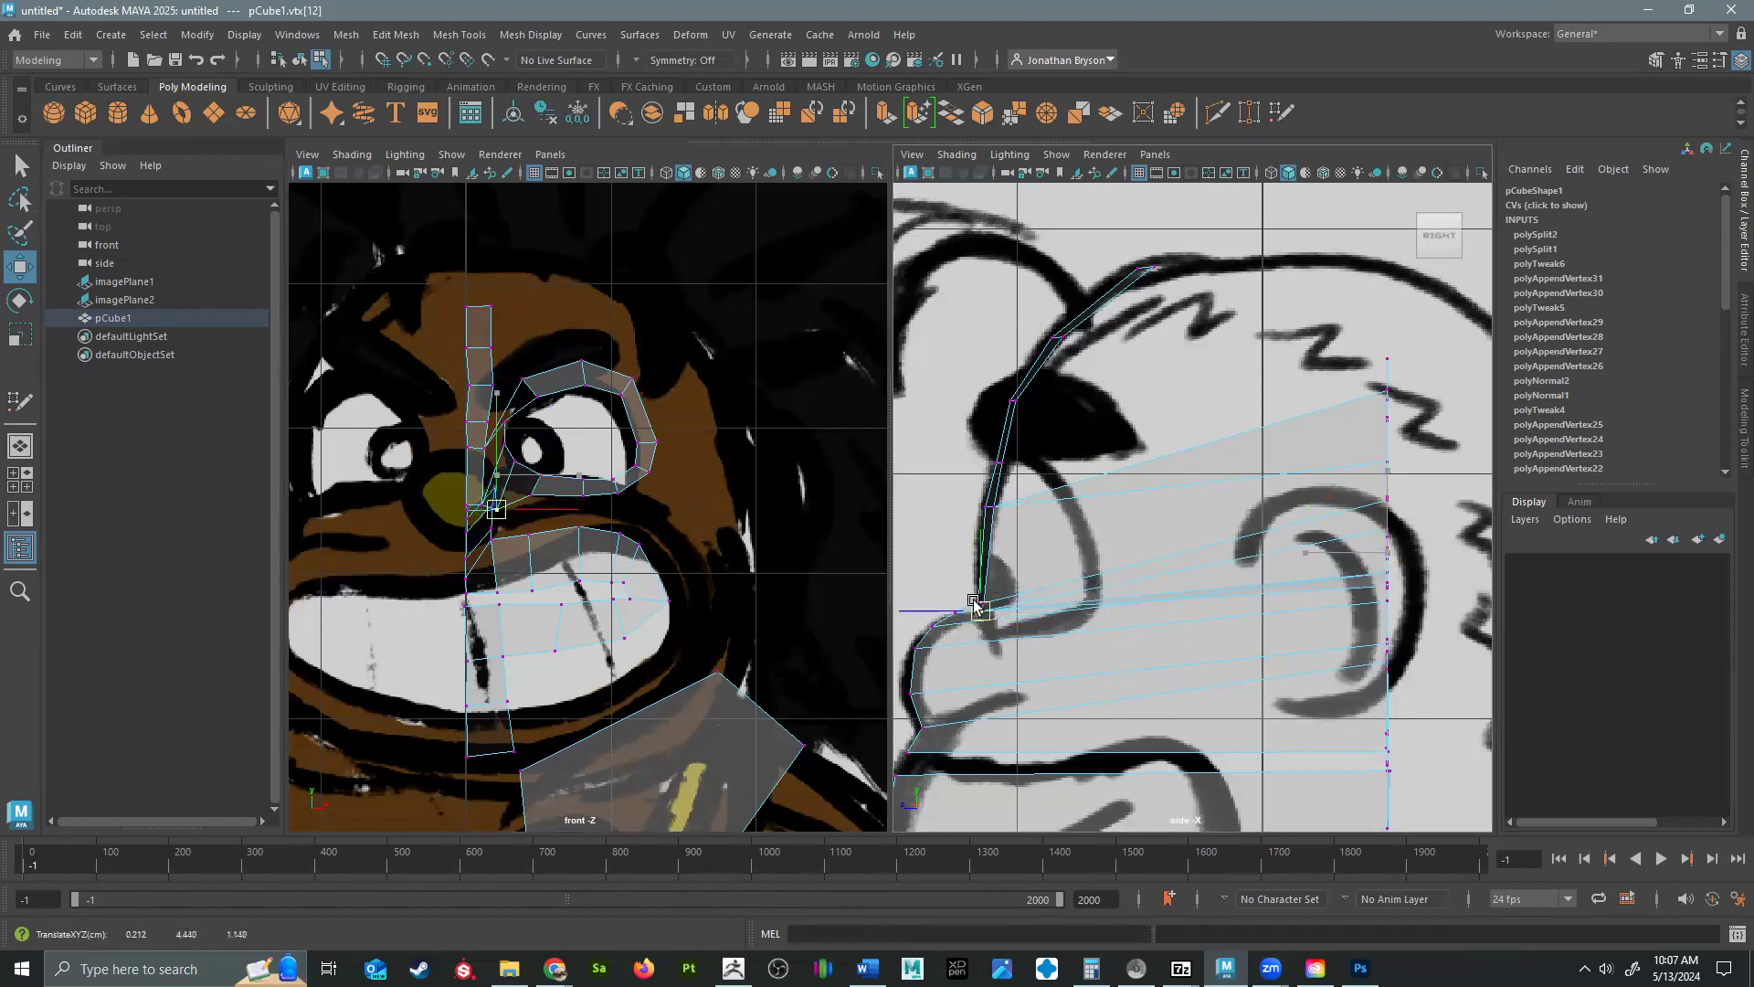
click(493, 493)
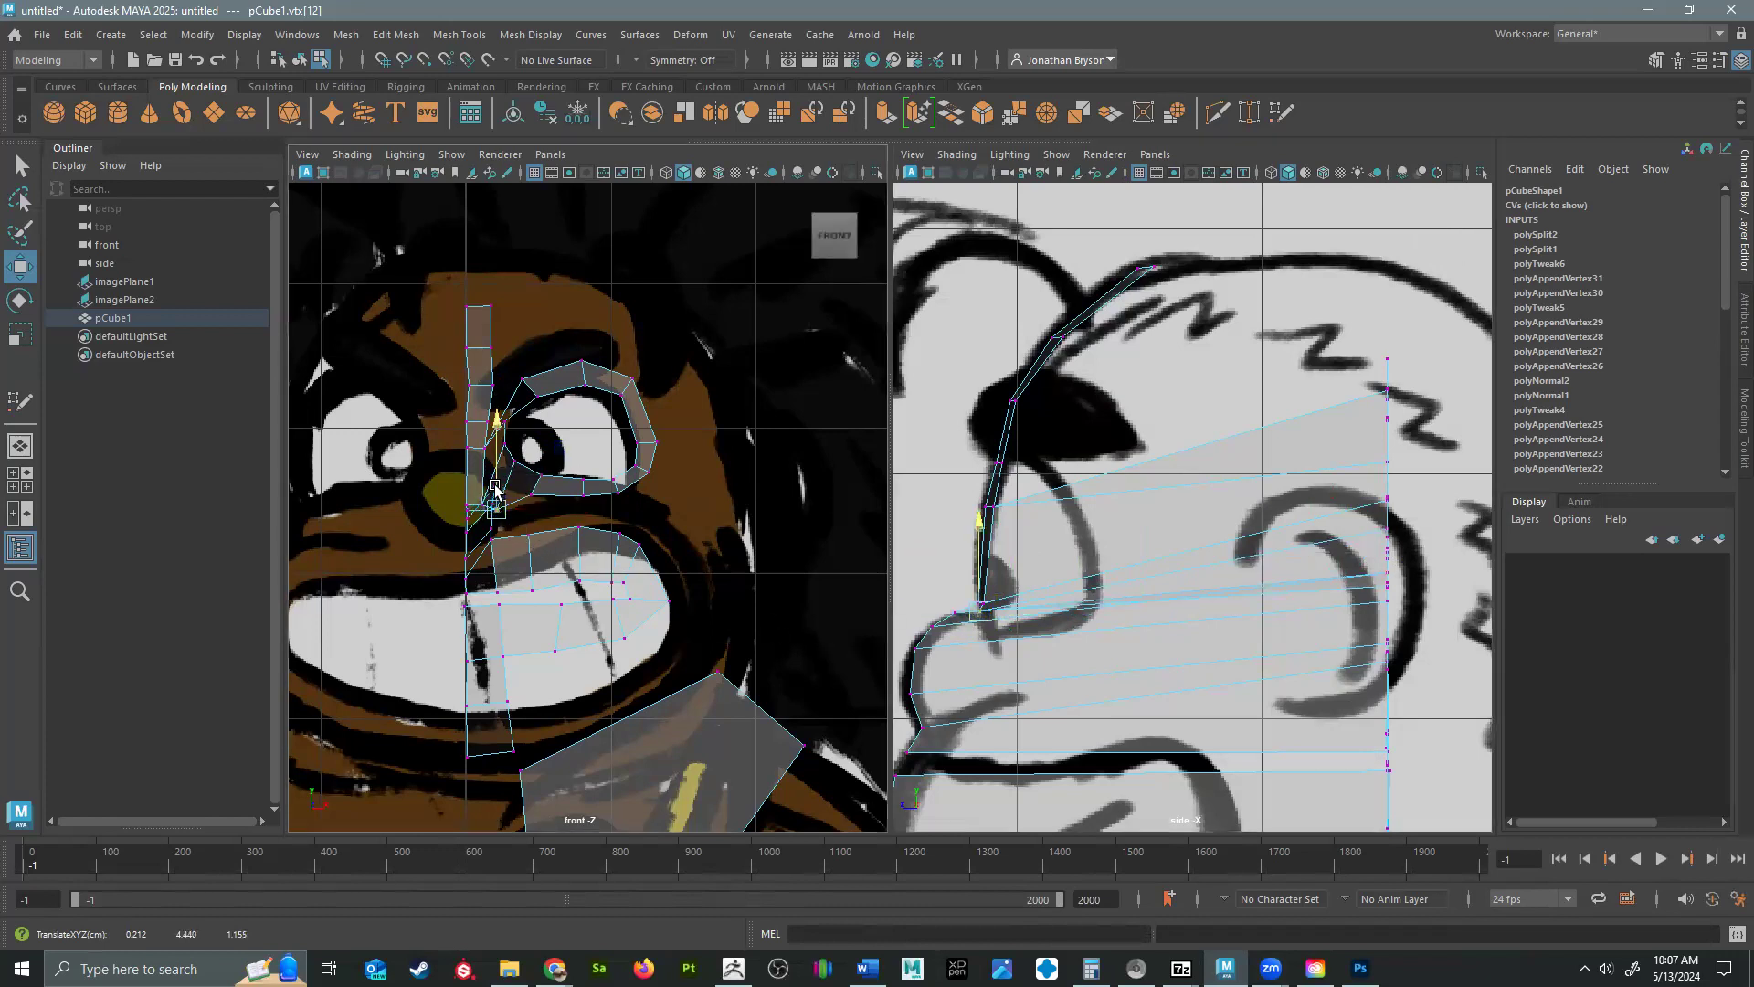
drag(1378, 576, 969, 620)
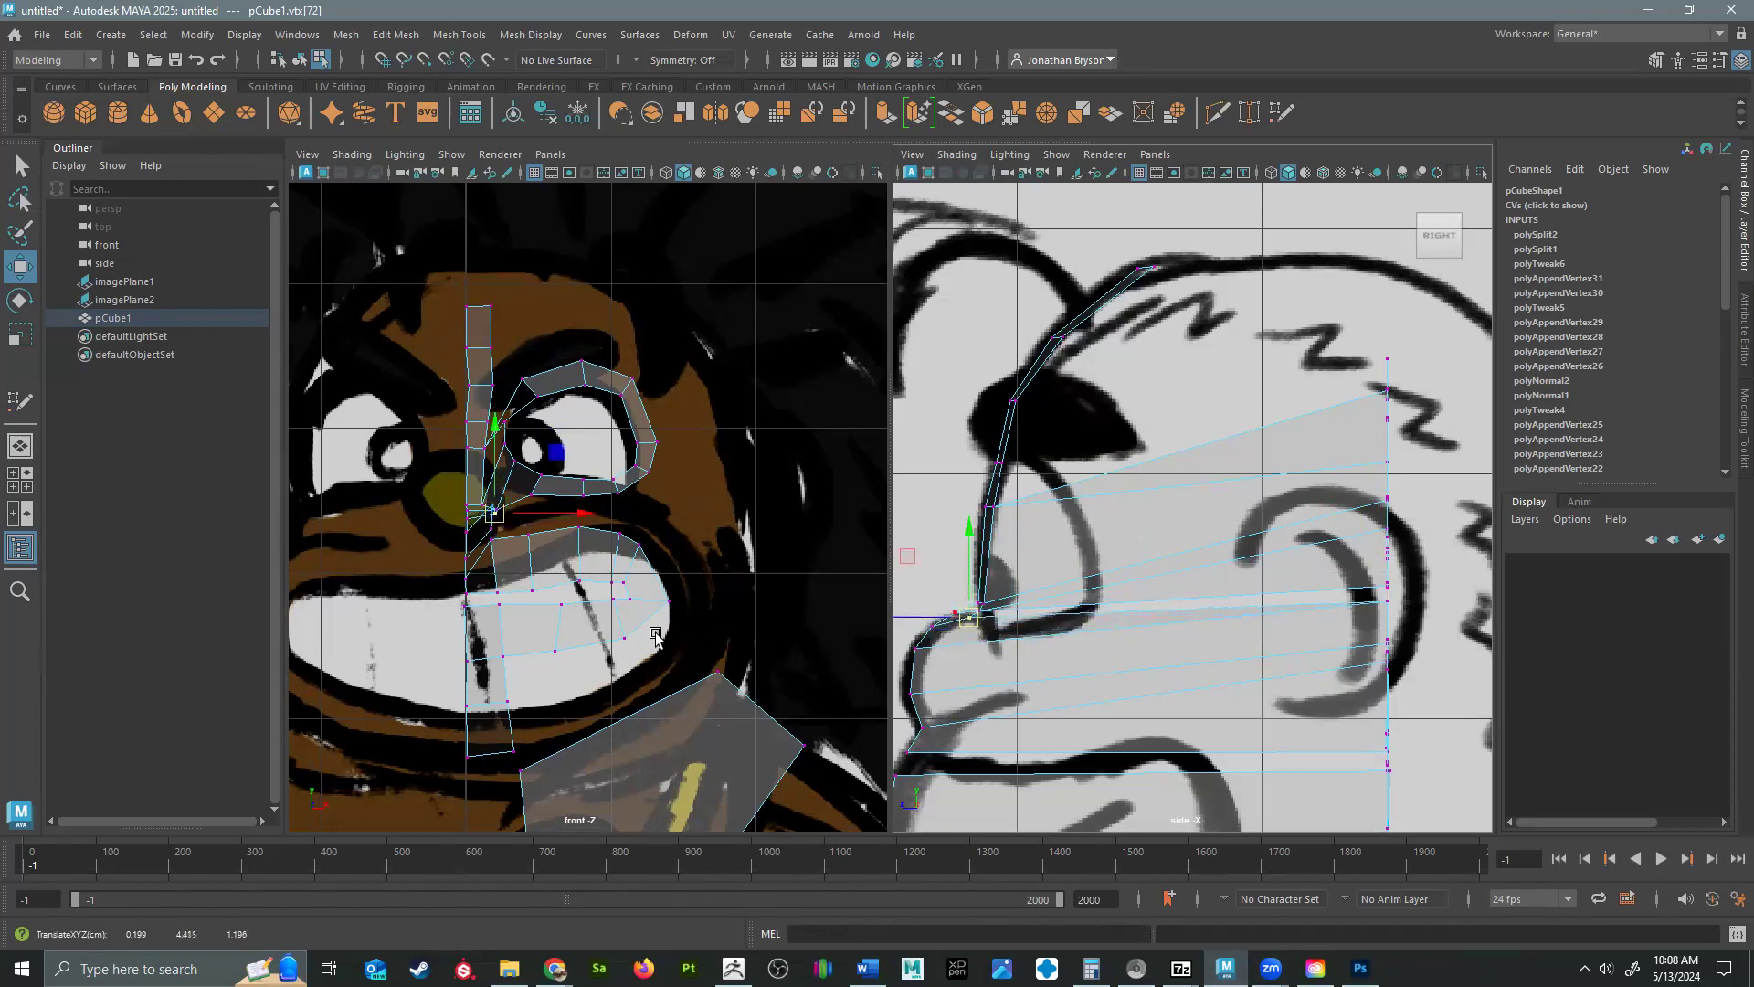
Move the two outer-edge vertices beside the nose forward and down to its upper curve and front in the side view.
click(469, 516)
click(493, 504)
drag(1379, 607, 936, 639)
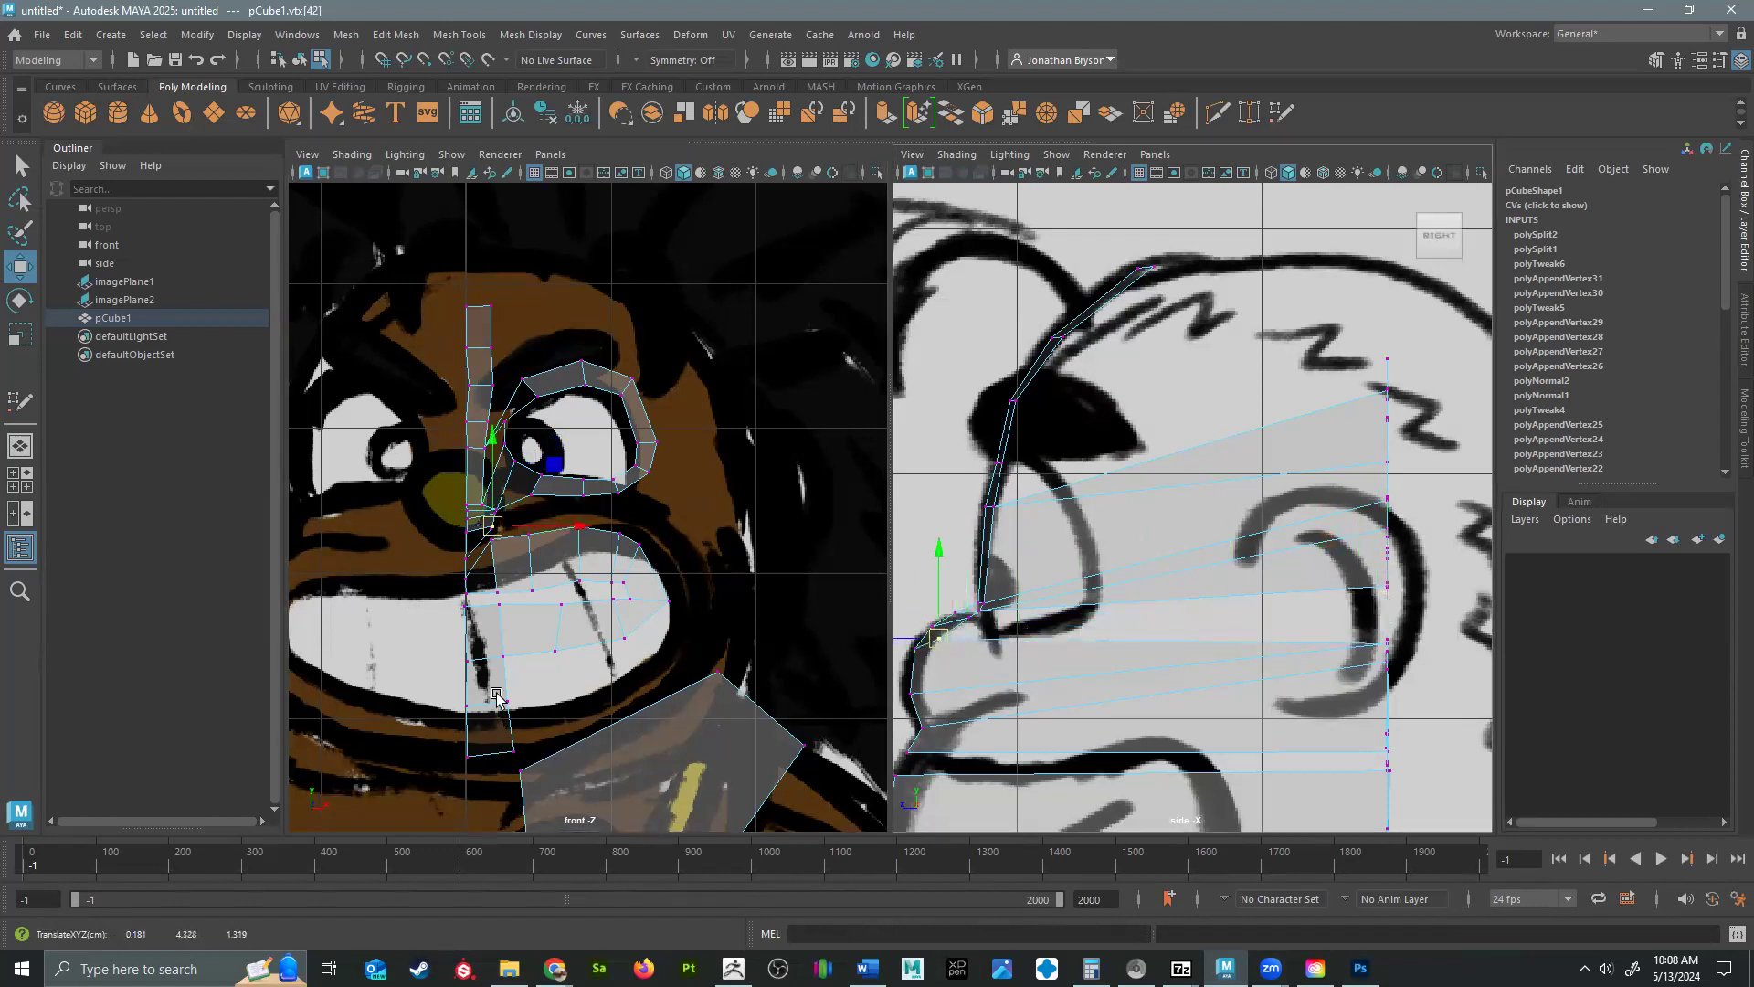
click(478, 540)
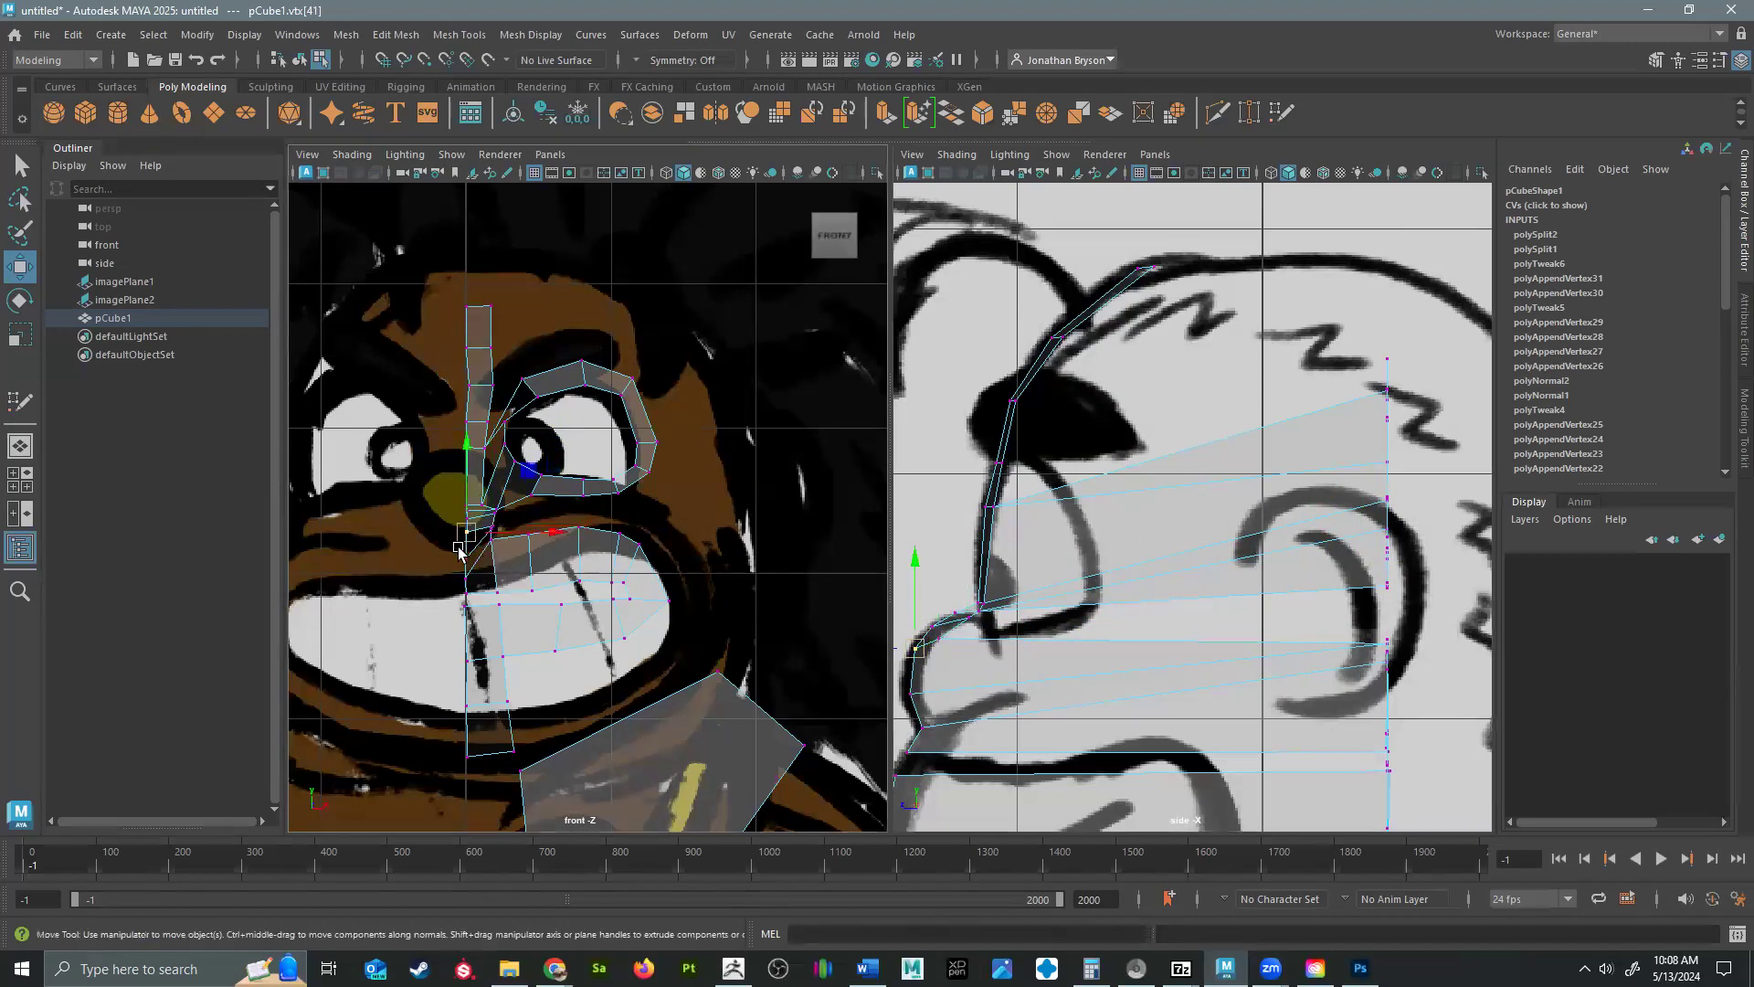
click(491, 529)
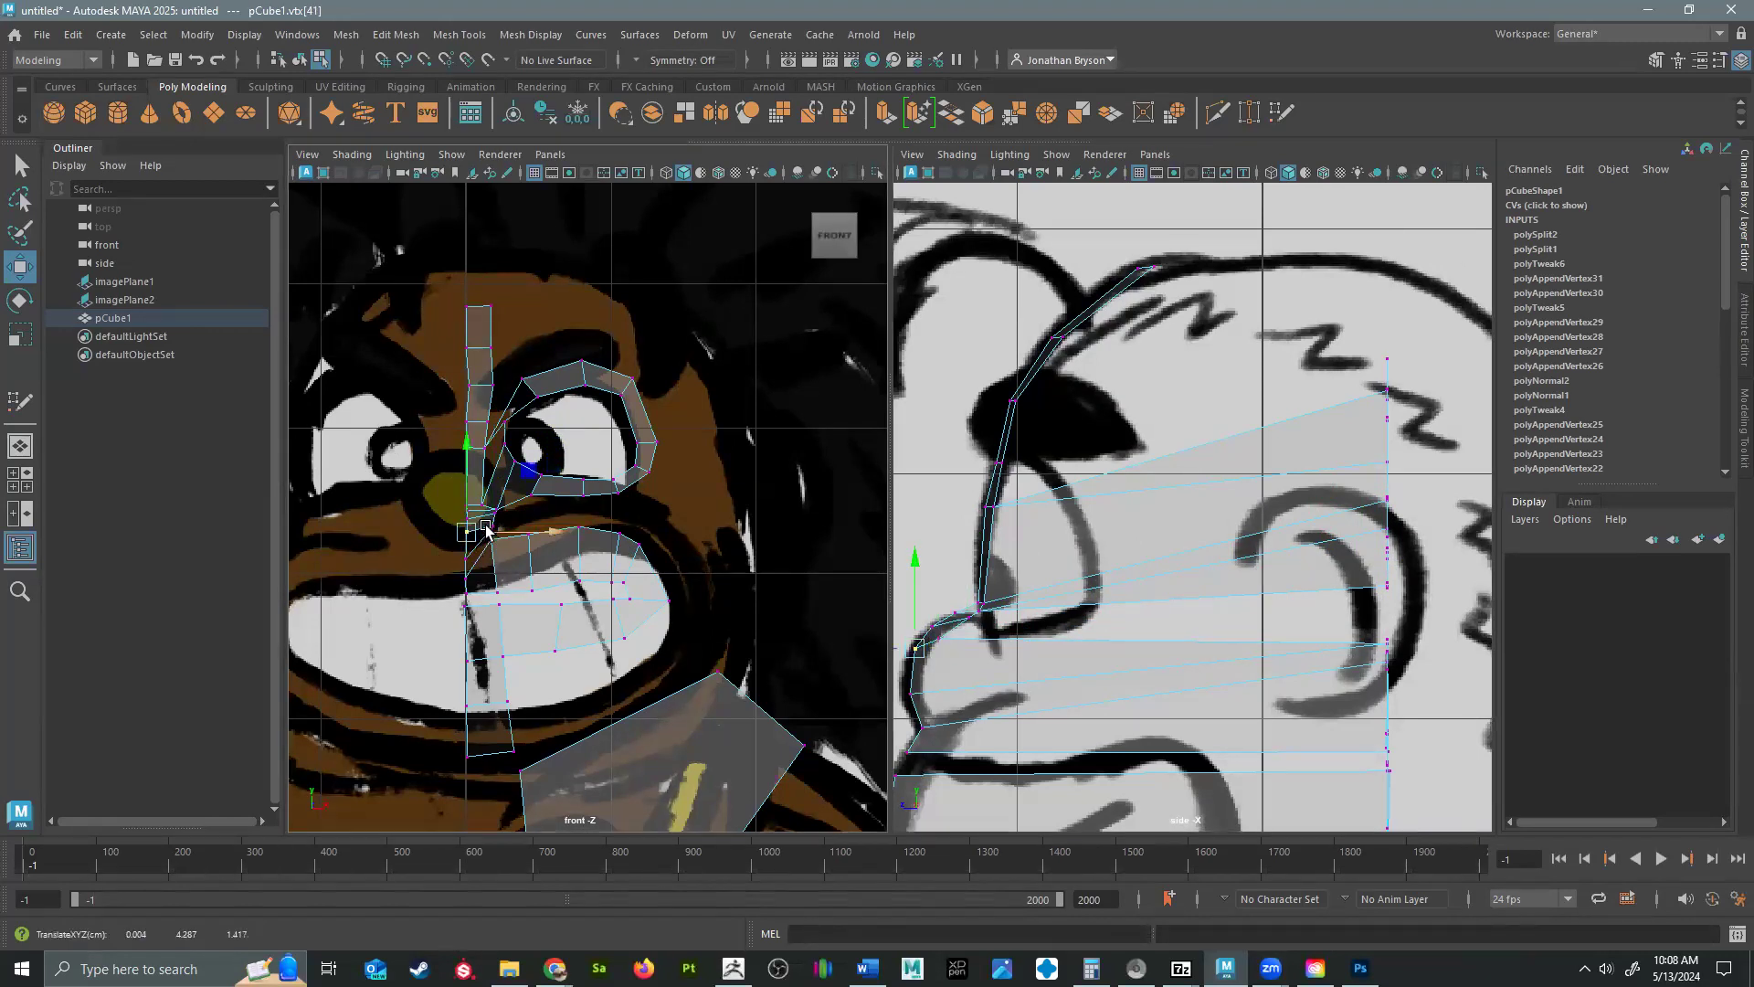
scroll(475, 534, up, 5)
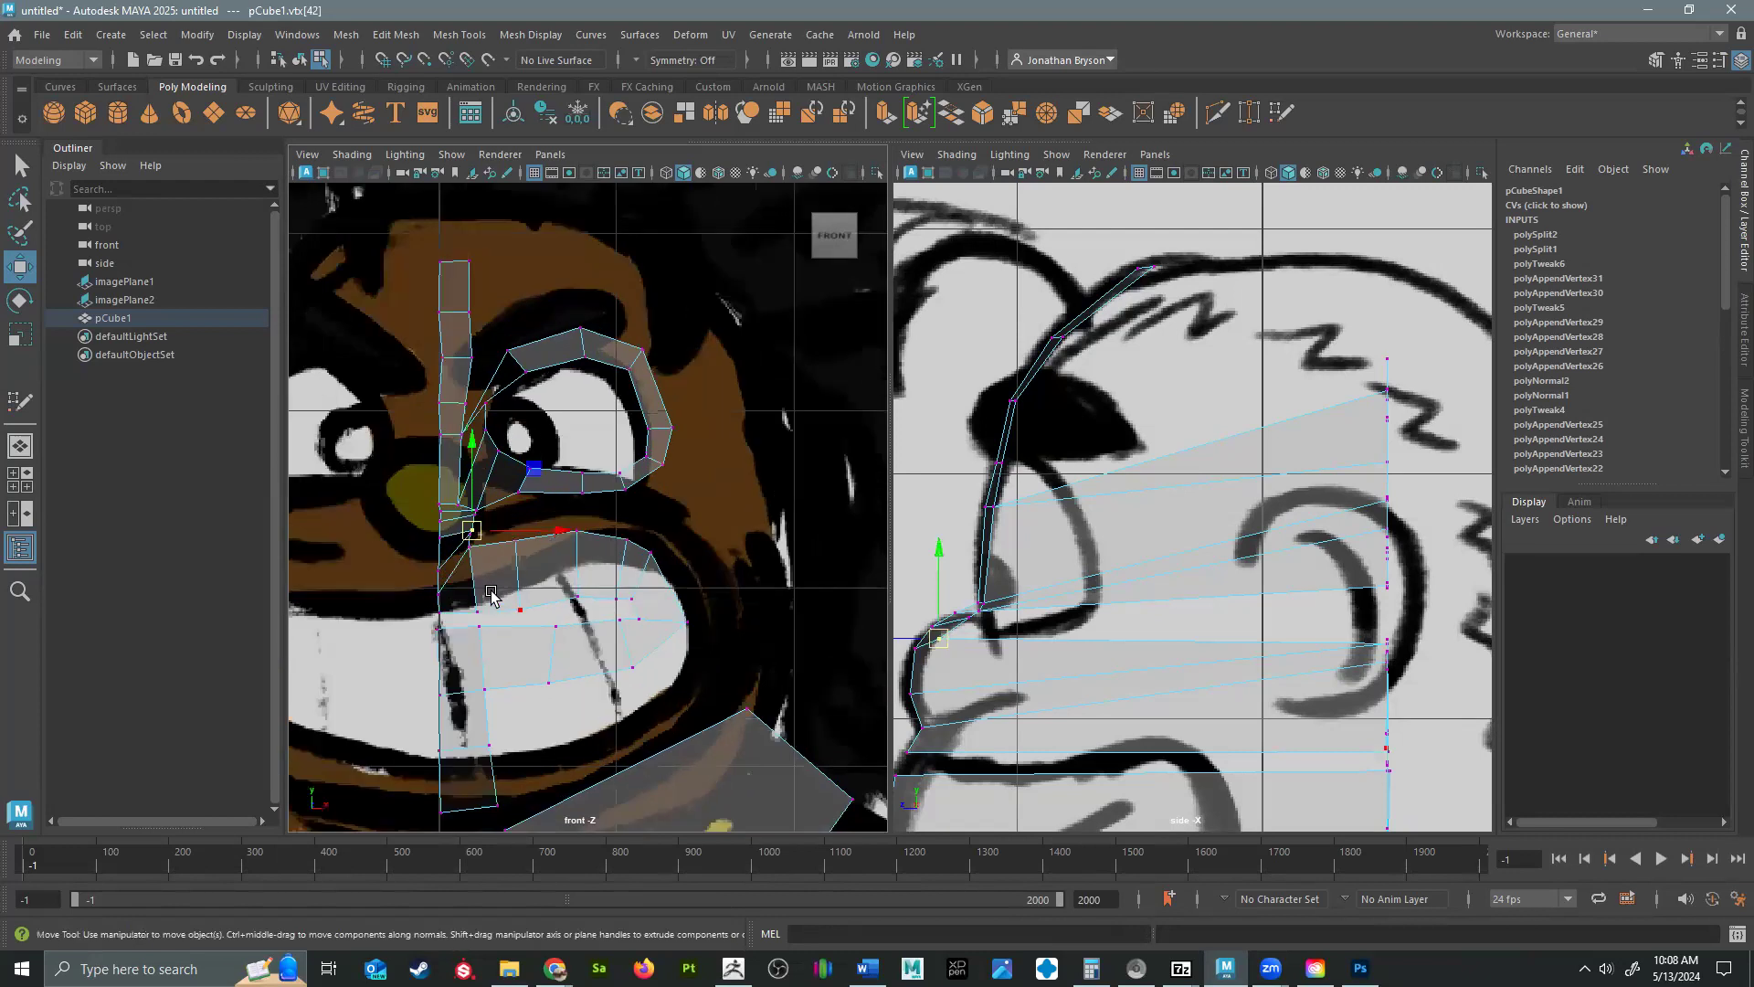
click(365, 579)
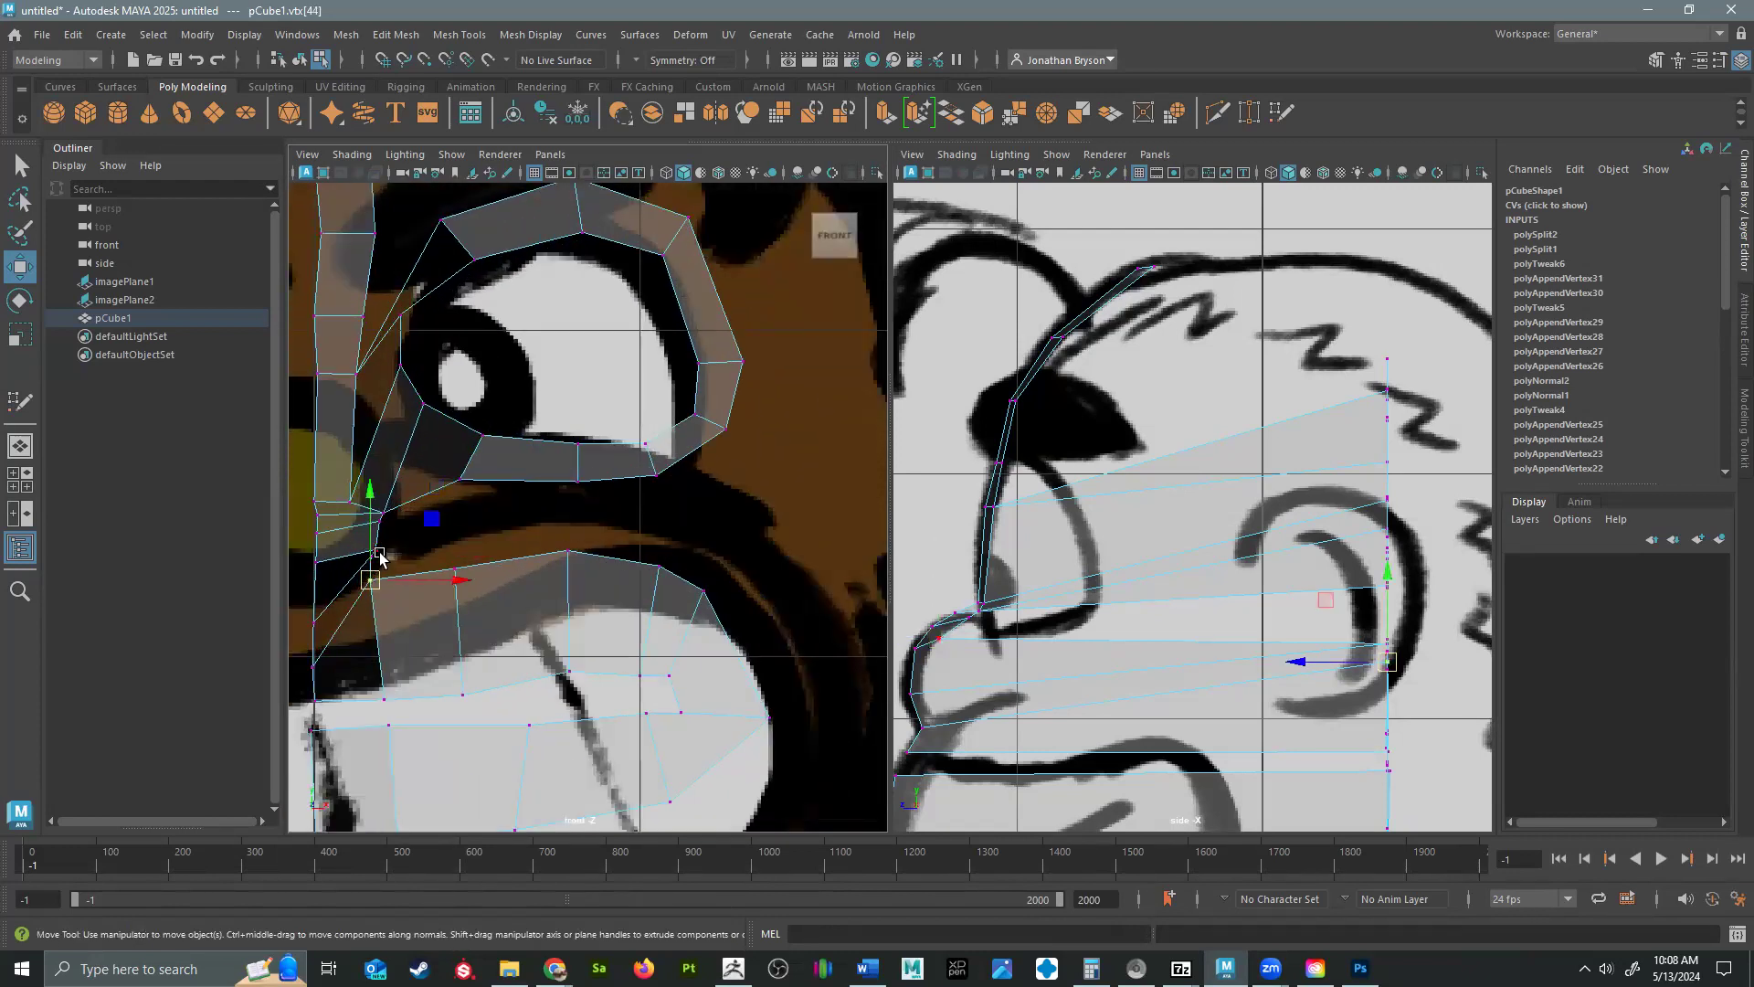
click(376, 554)
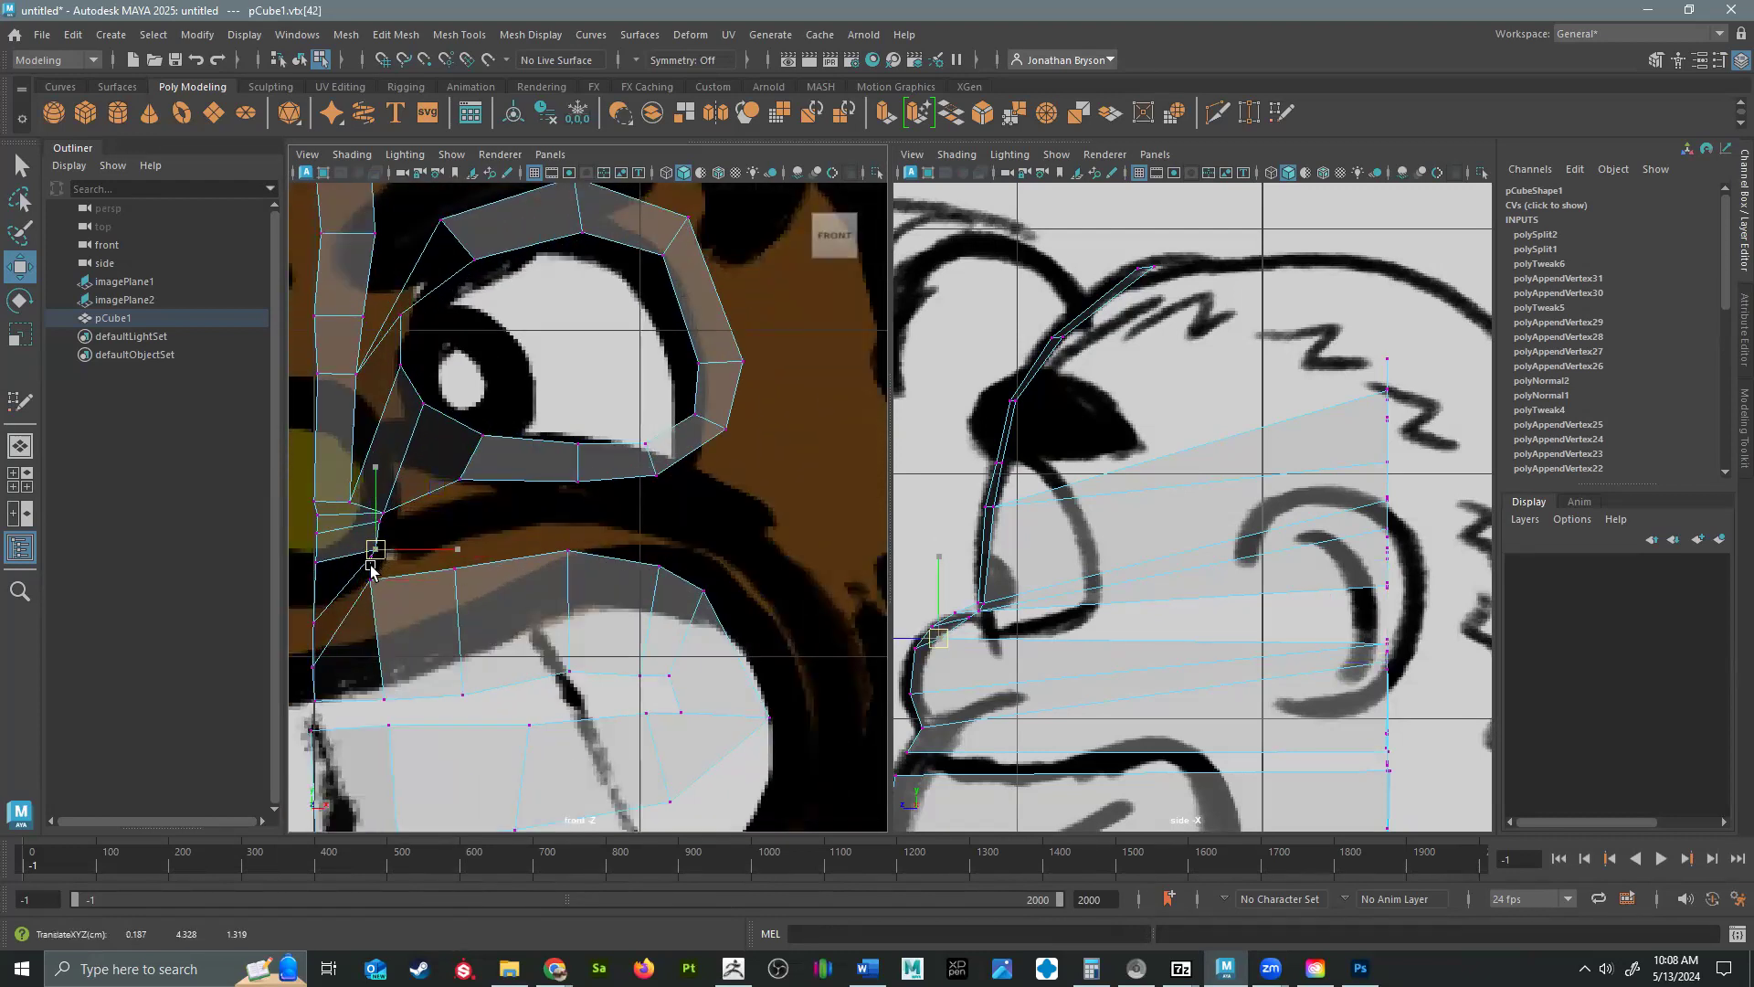
click(368, 559)
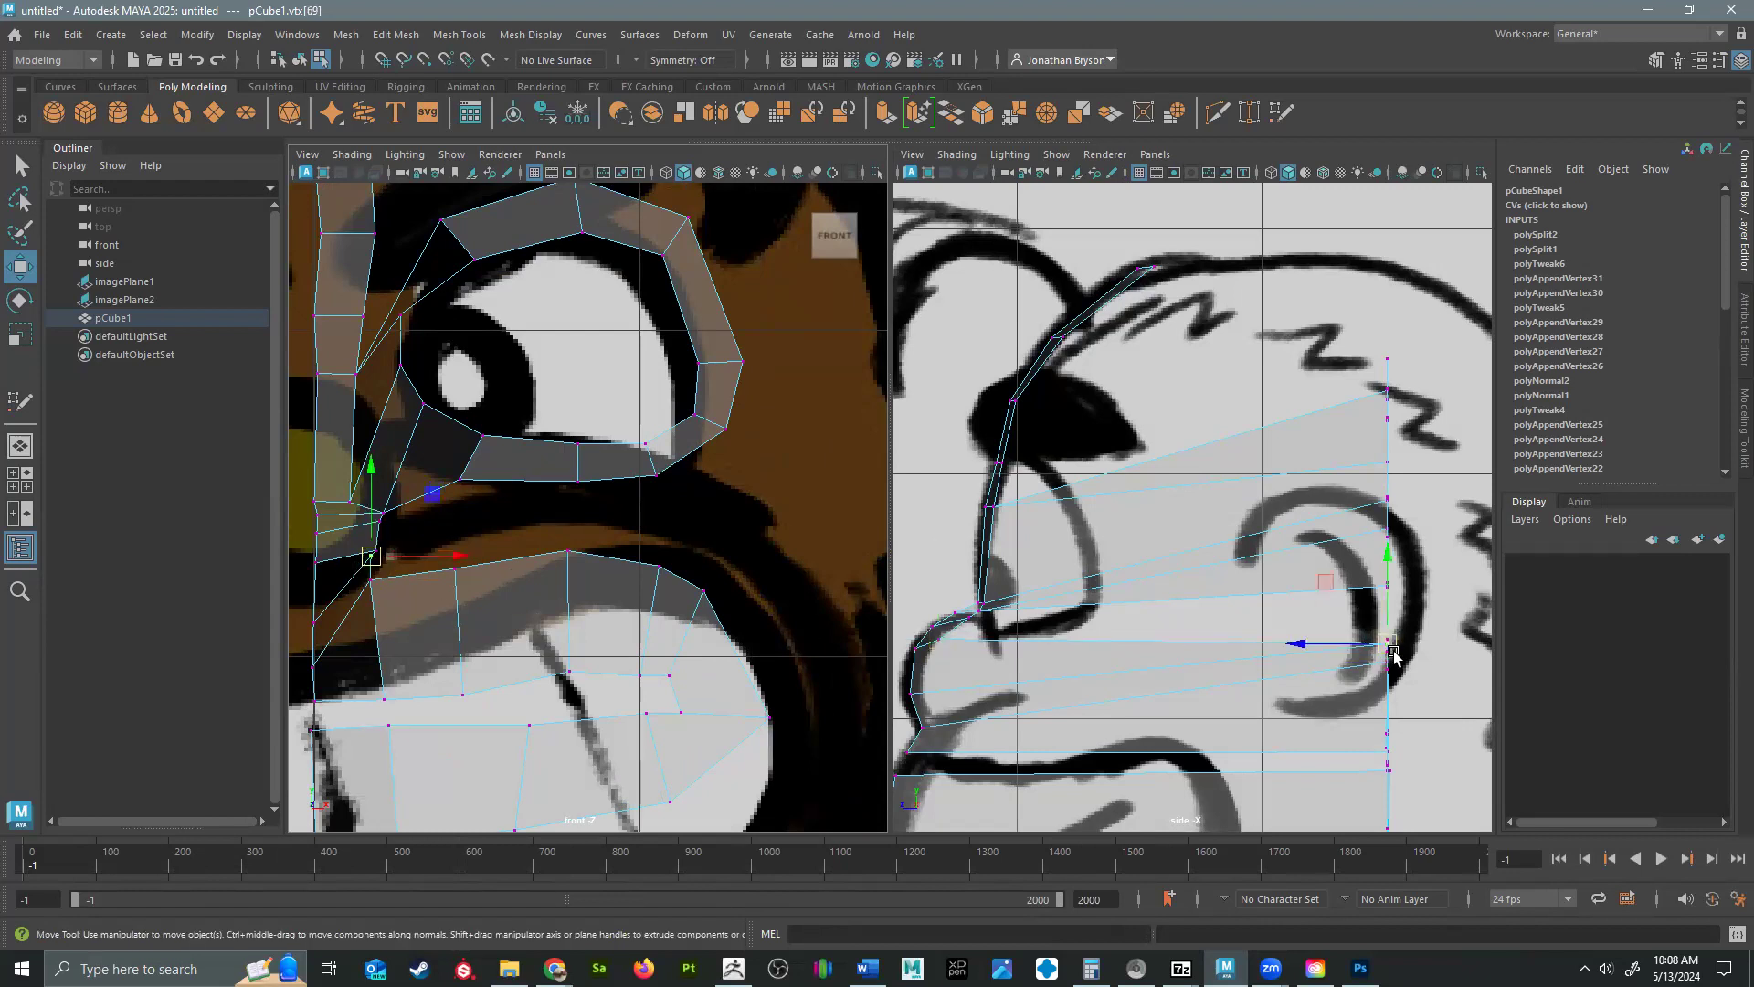
drag(1387, 650, 923, 688)
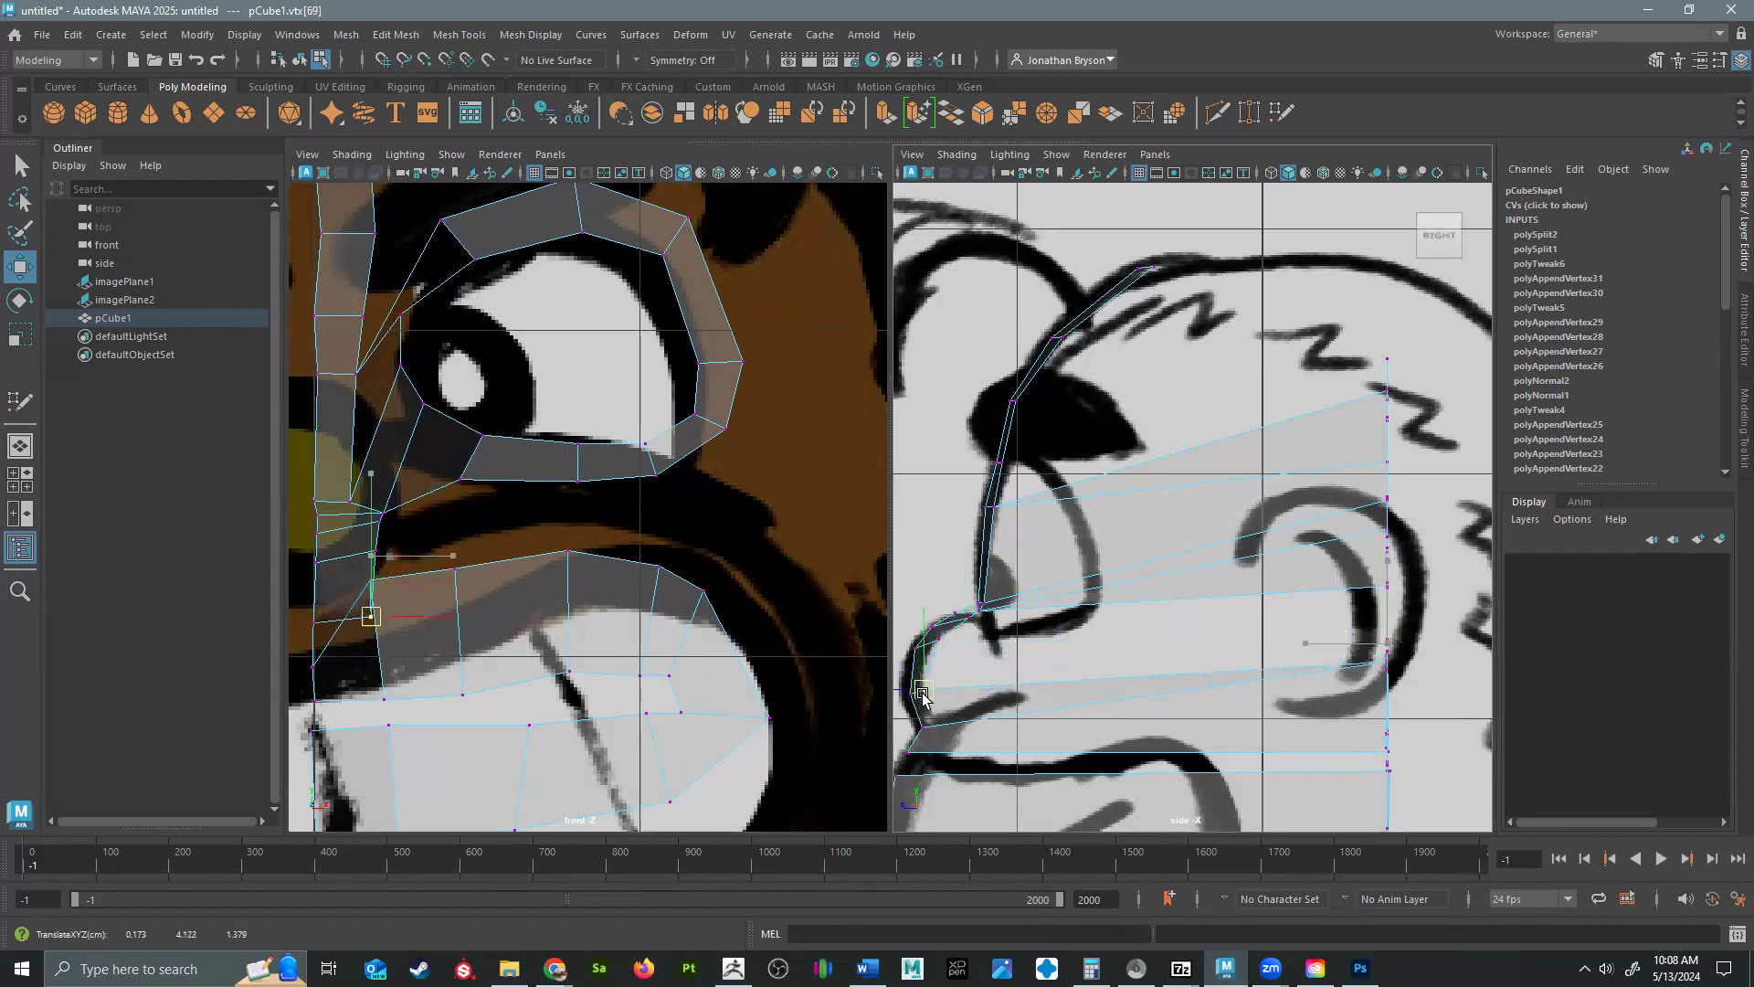
Move the next two outer-edge vertices forward and down to the underside of the nose and the upper lip in the side profile.
click(366, 579)
drag(1388, 667, 929, 728)
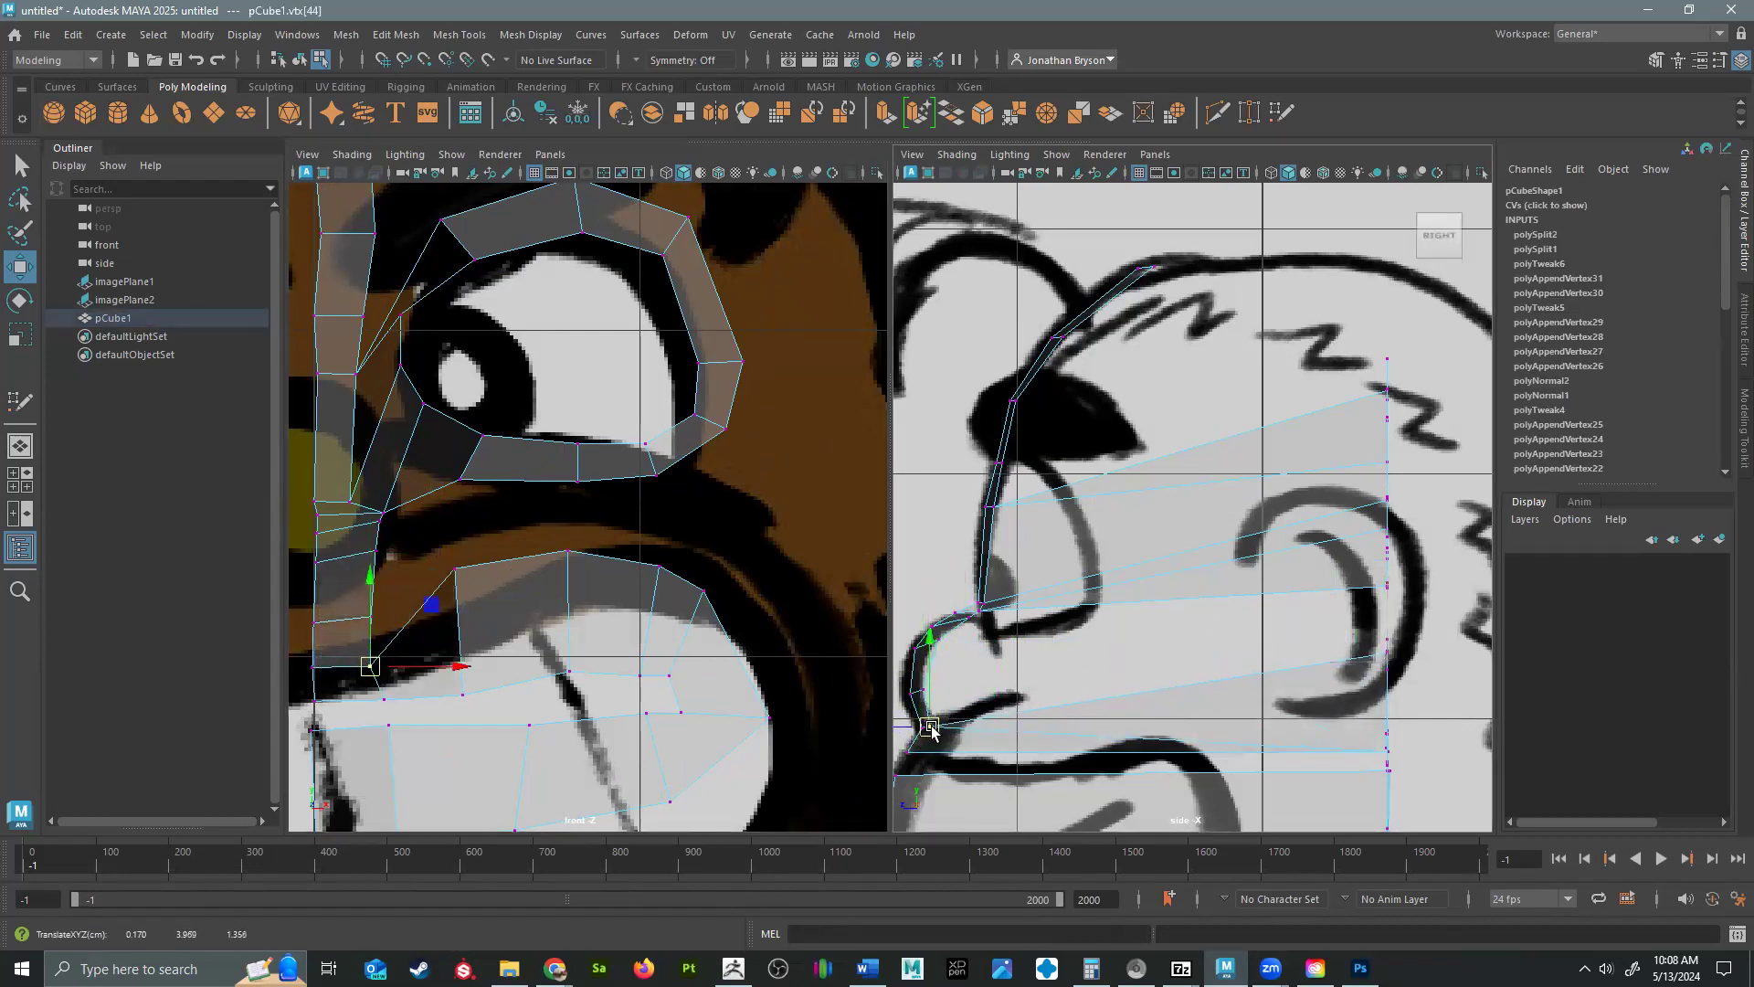
click(384, 694)
drag(1390, 752, 927, 760)
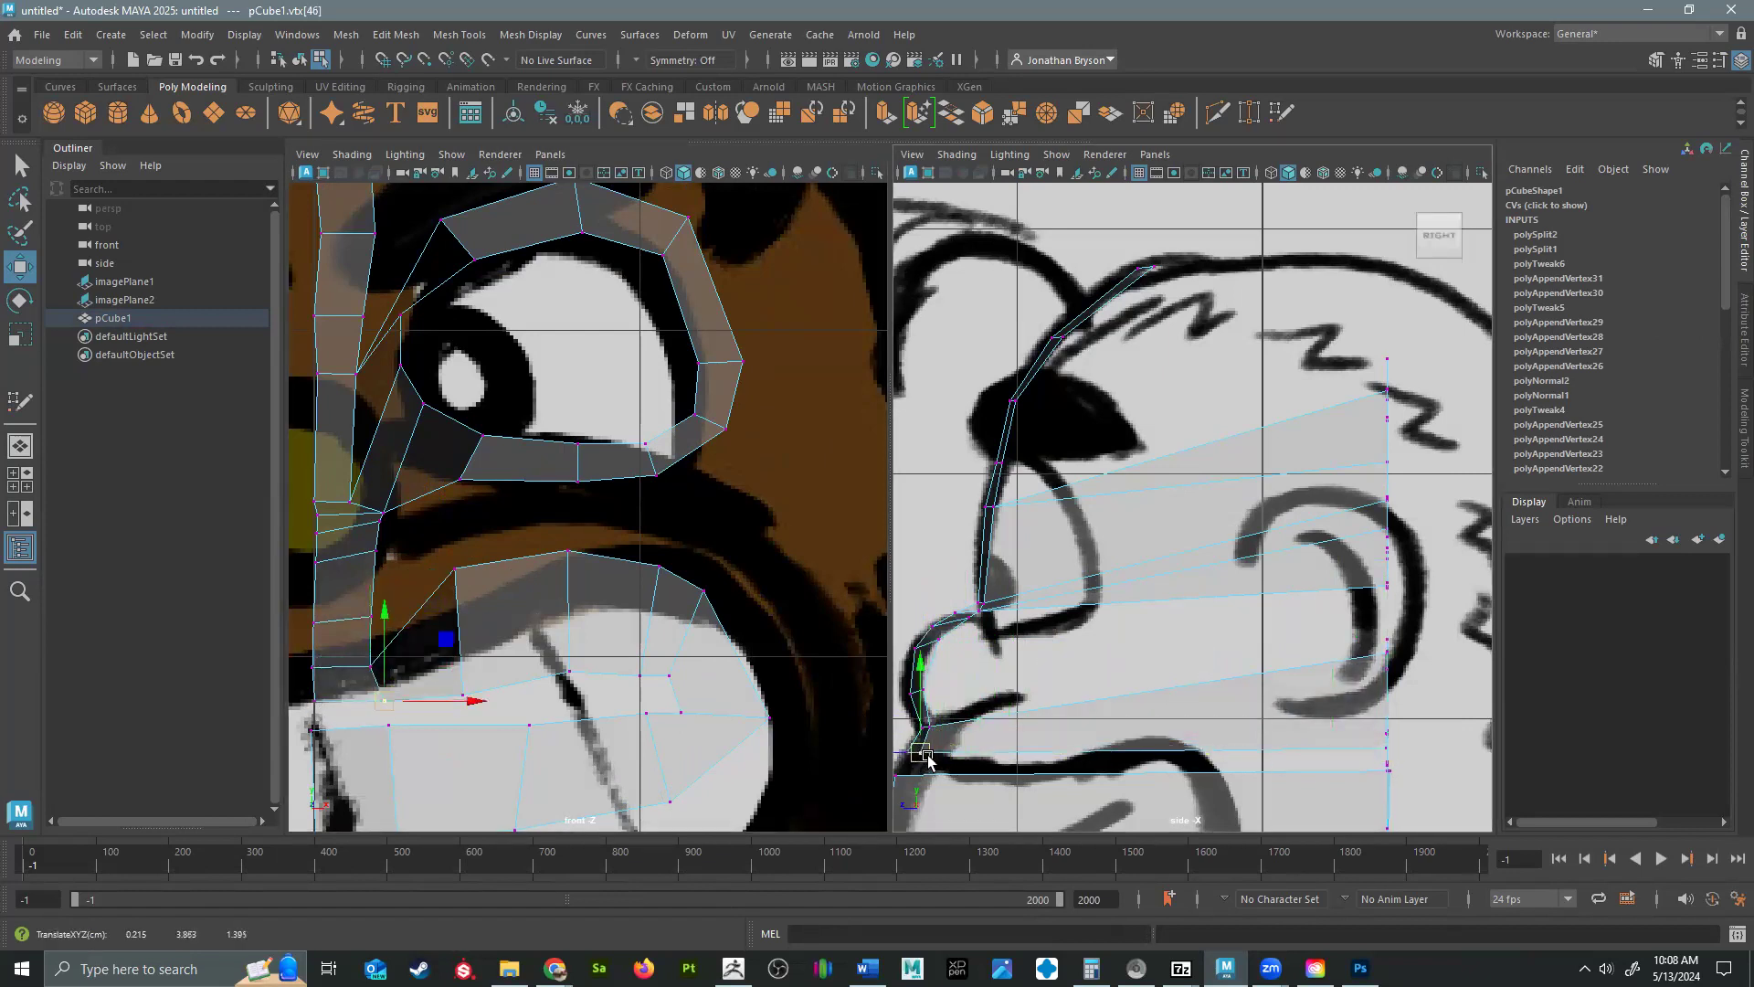
Move the front mouth vertices down the side profile, from the upper lip to the mouth line and the lower lip.
key(f)
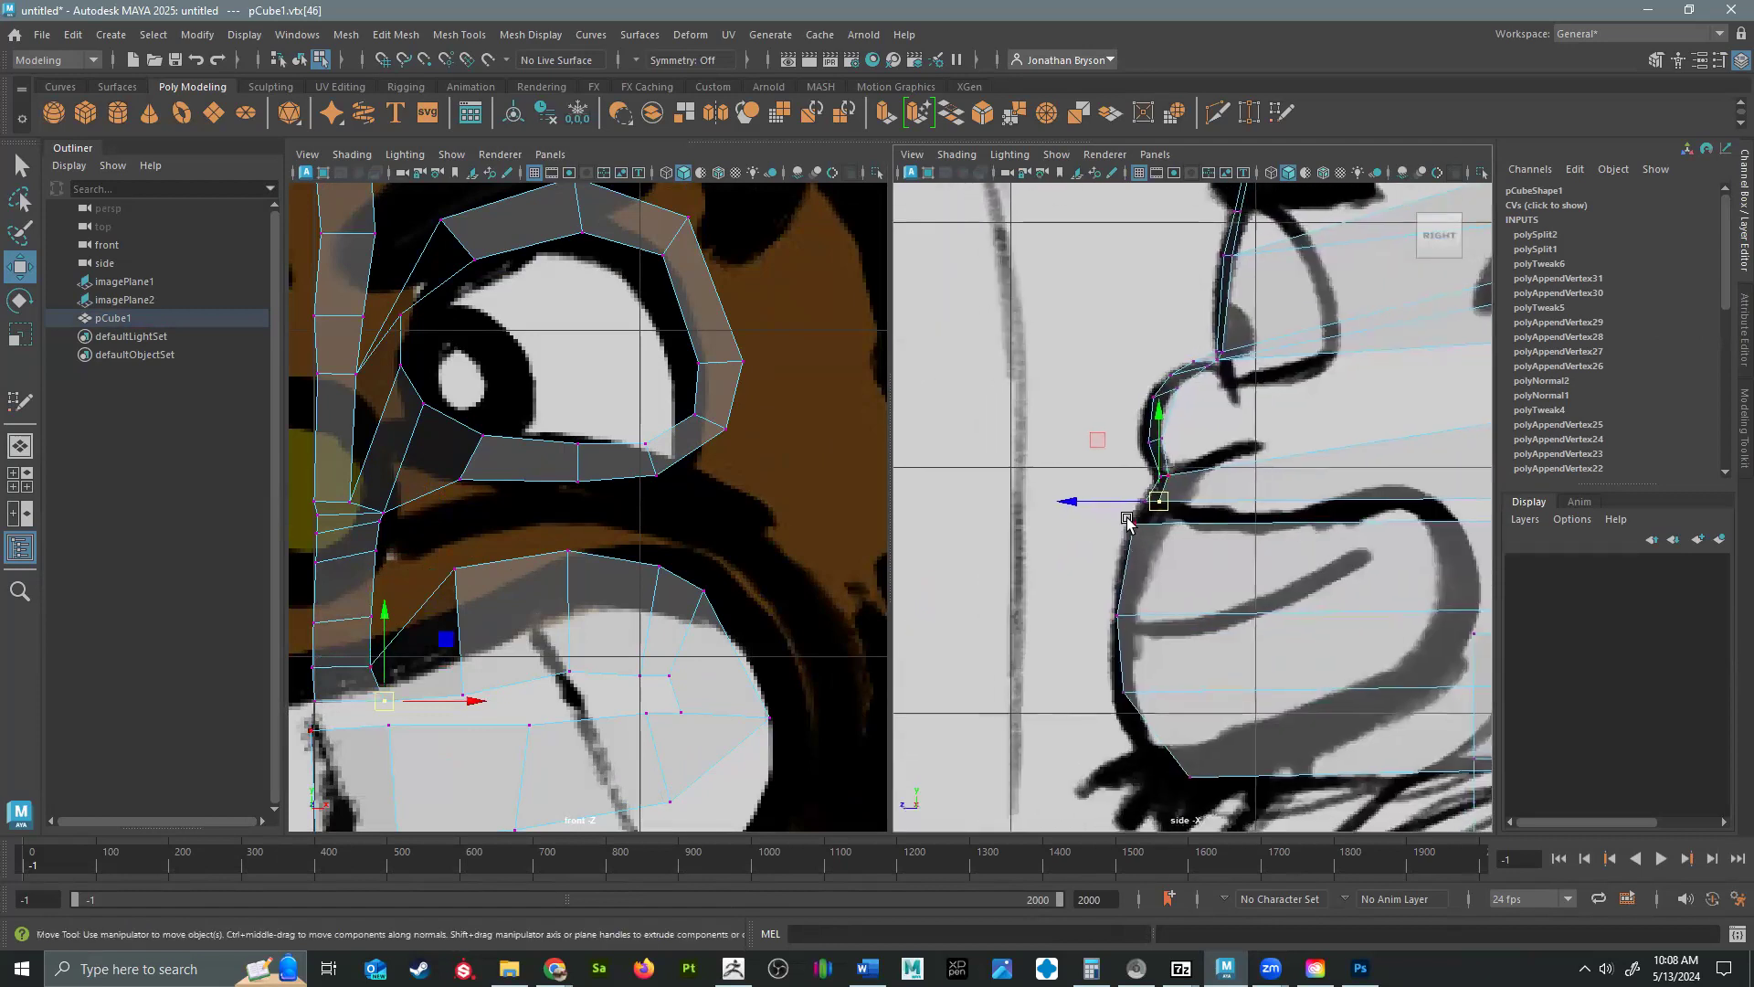
drag(1116, 475, 1140, 622)
click(1134, 523)
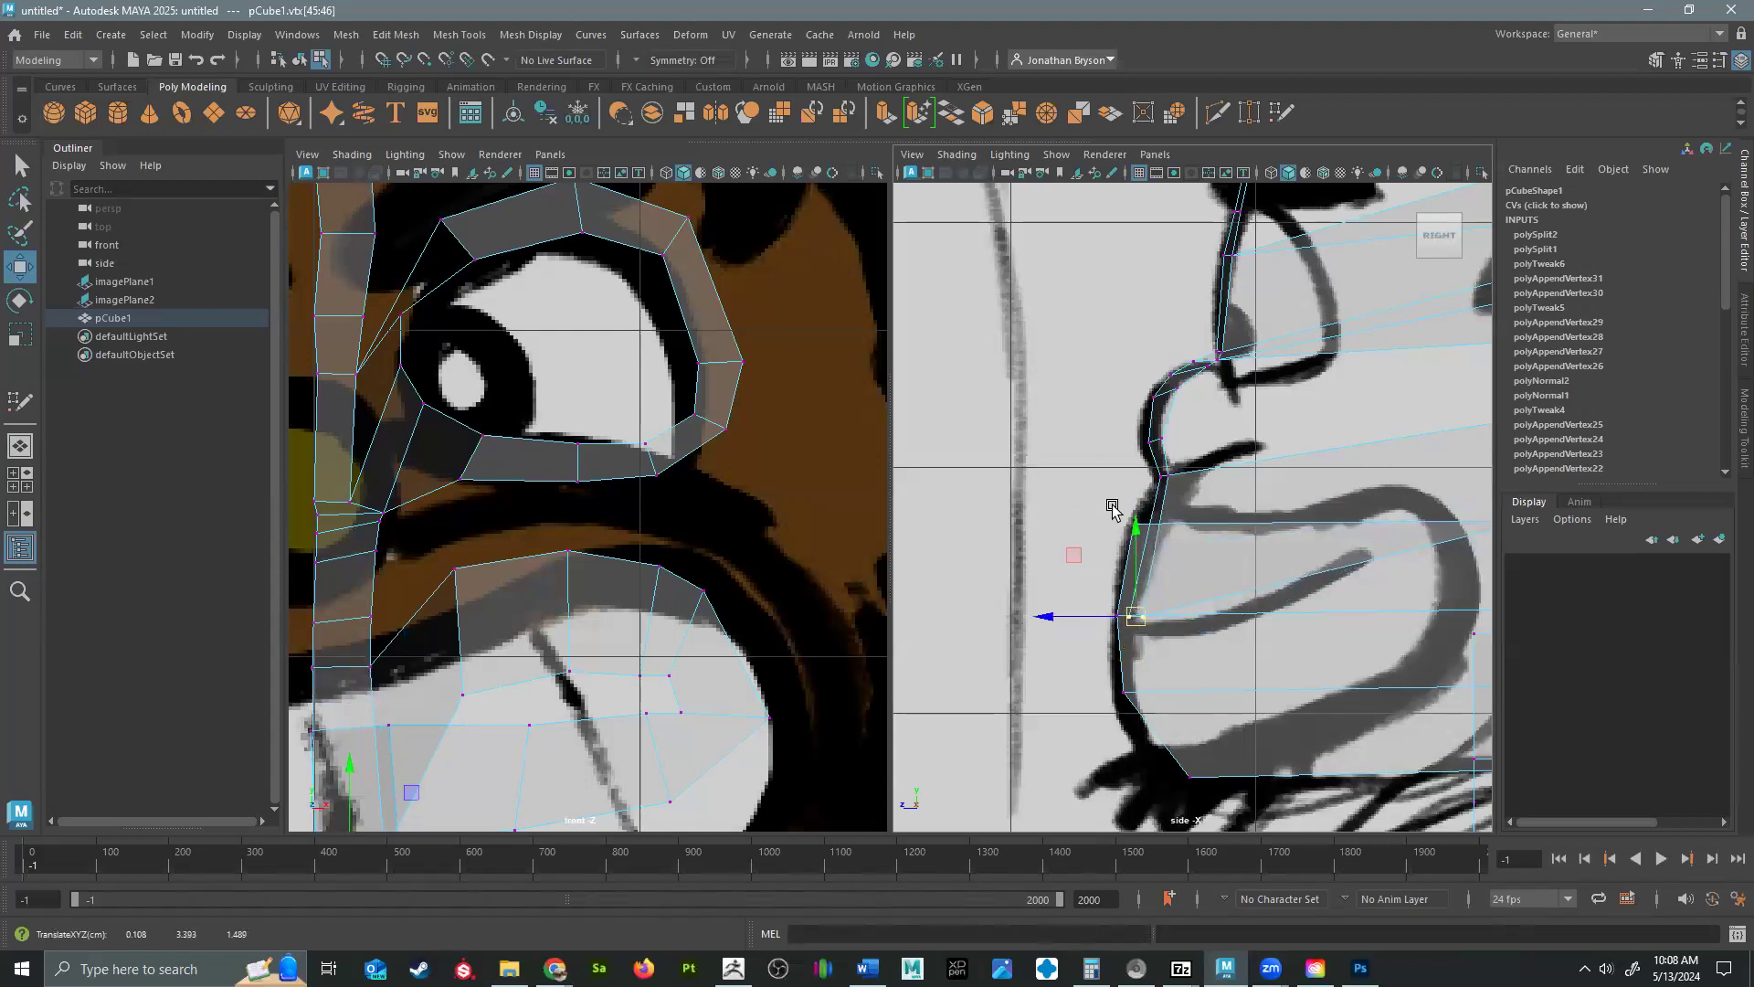
drag(1134, 525, 1139, 728)
click(1143, 629)
click(1119, 687)
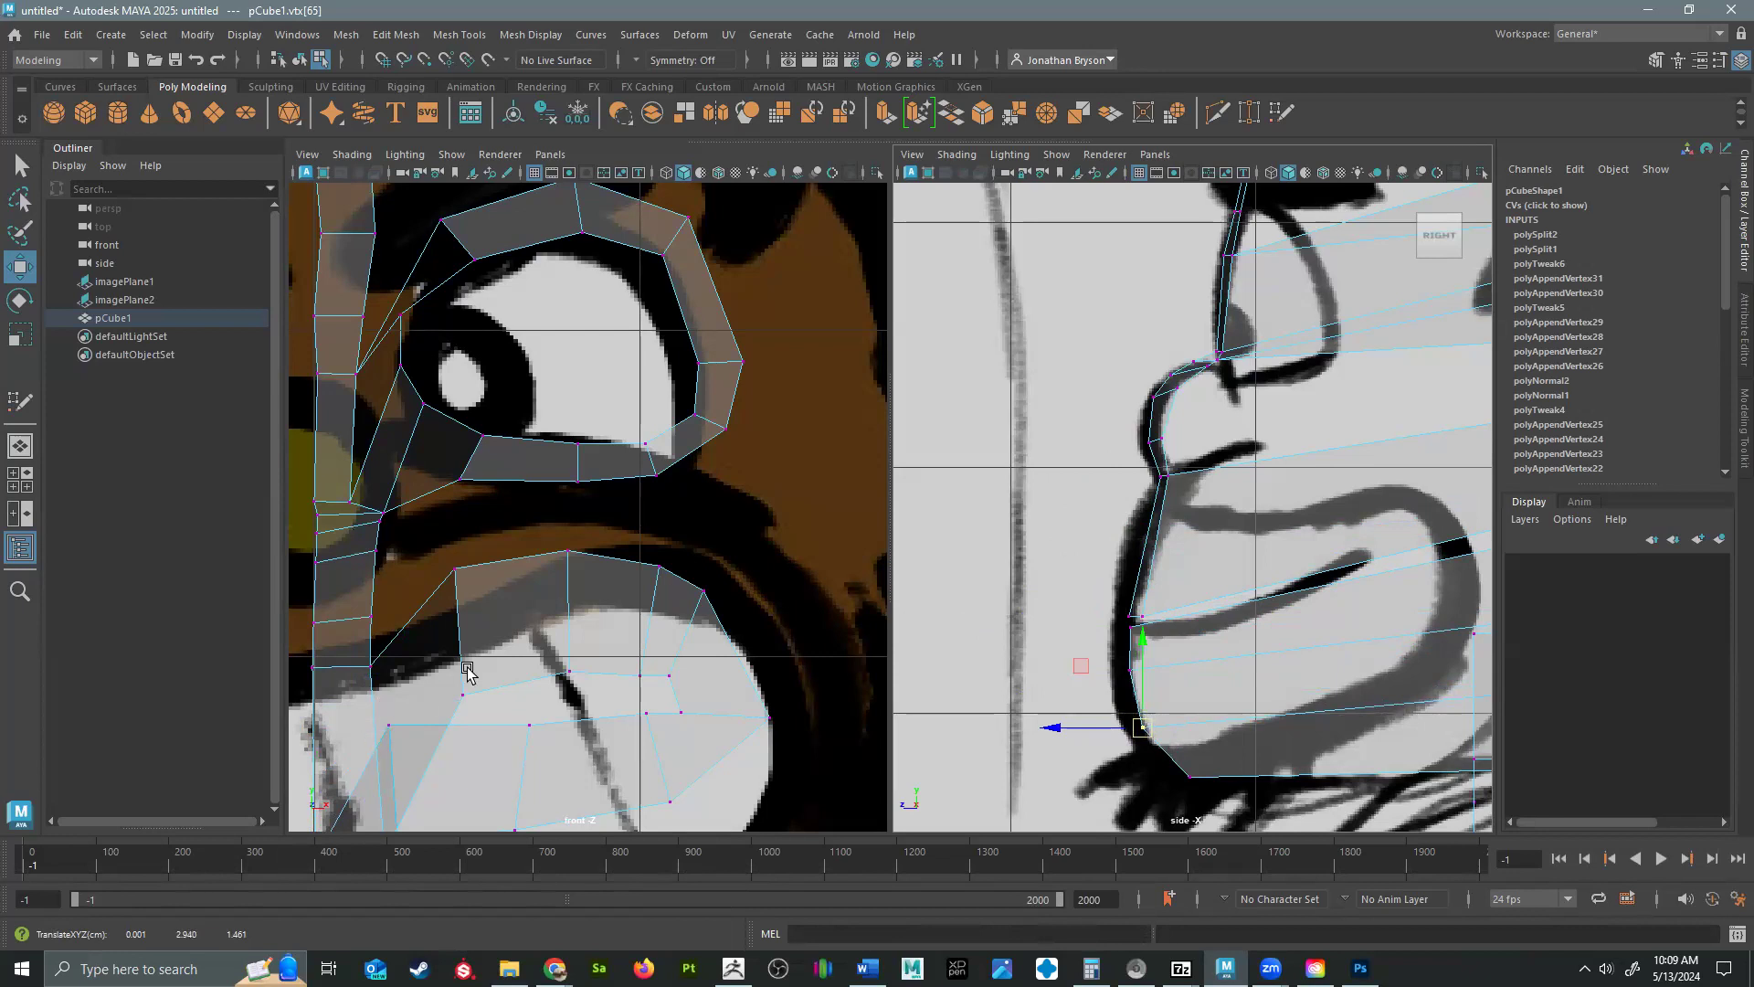
Move the vertex beside the centerline on the teeth forward and down to the front of the mouth line in the side view.
alt+middle_drag(473, 777, 592, 595)
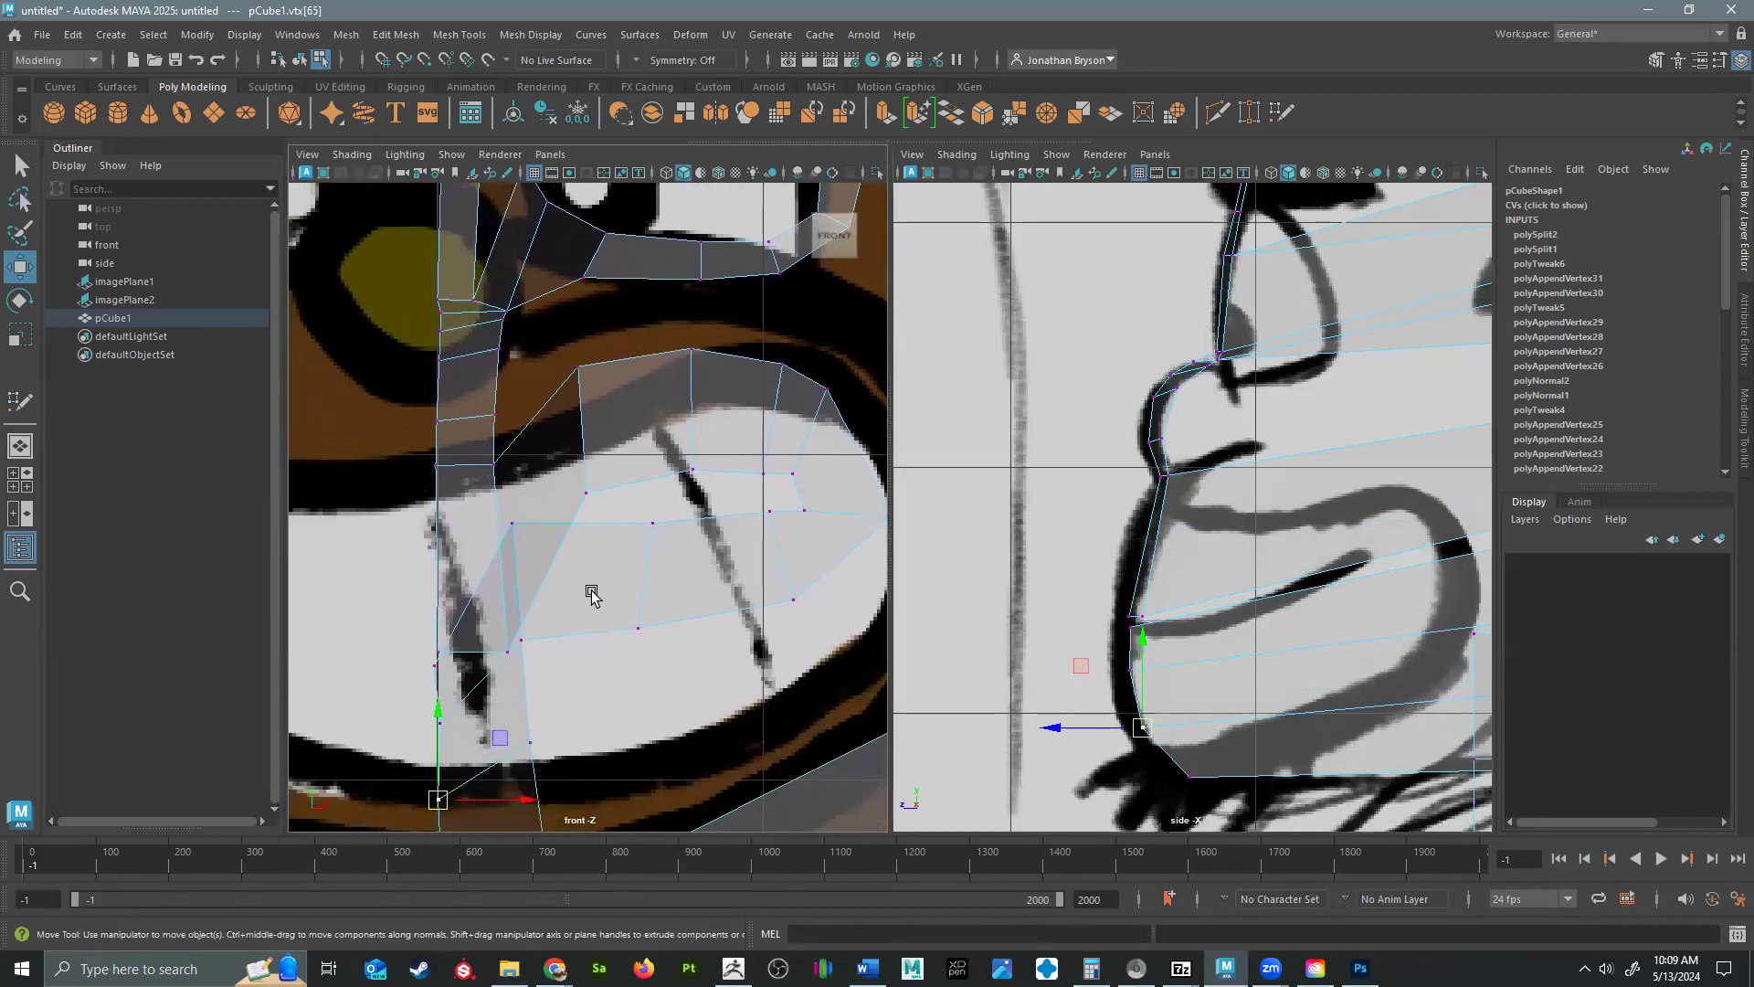
click(511, 523)
alt+middle_drag(1297, 548, 1072, 546)
drag(1402, 516, 908, 624)
middle_drag(501, 647, 502, 647)
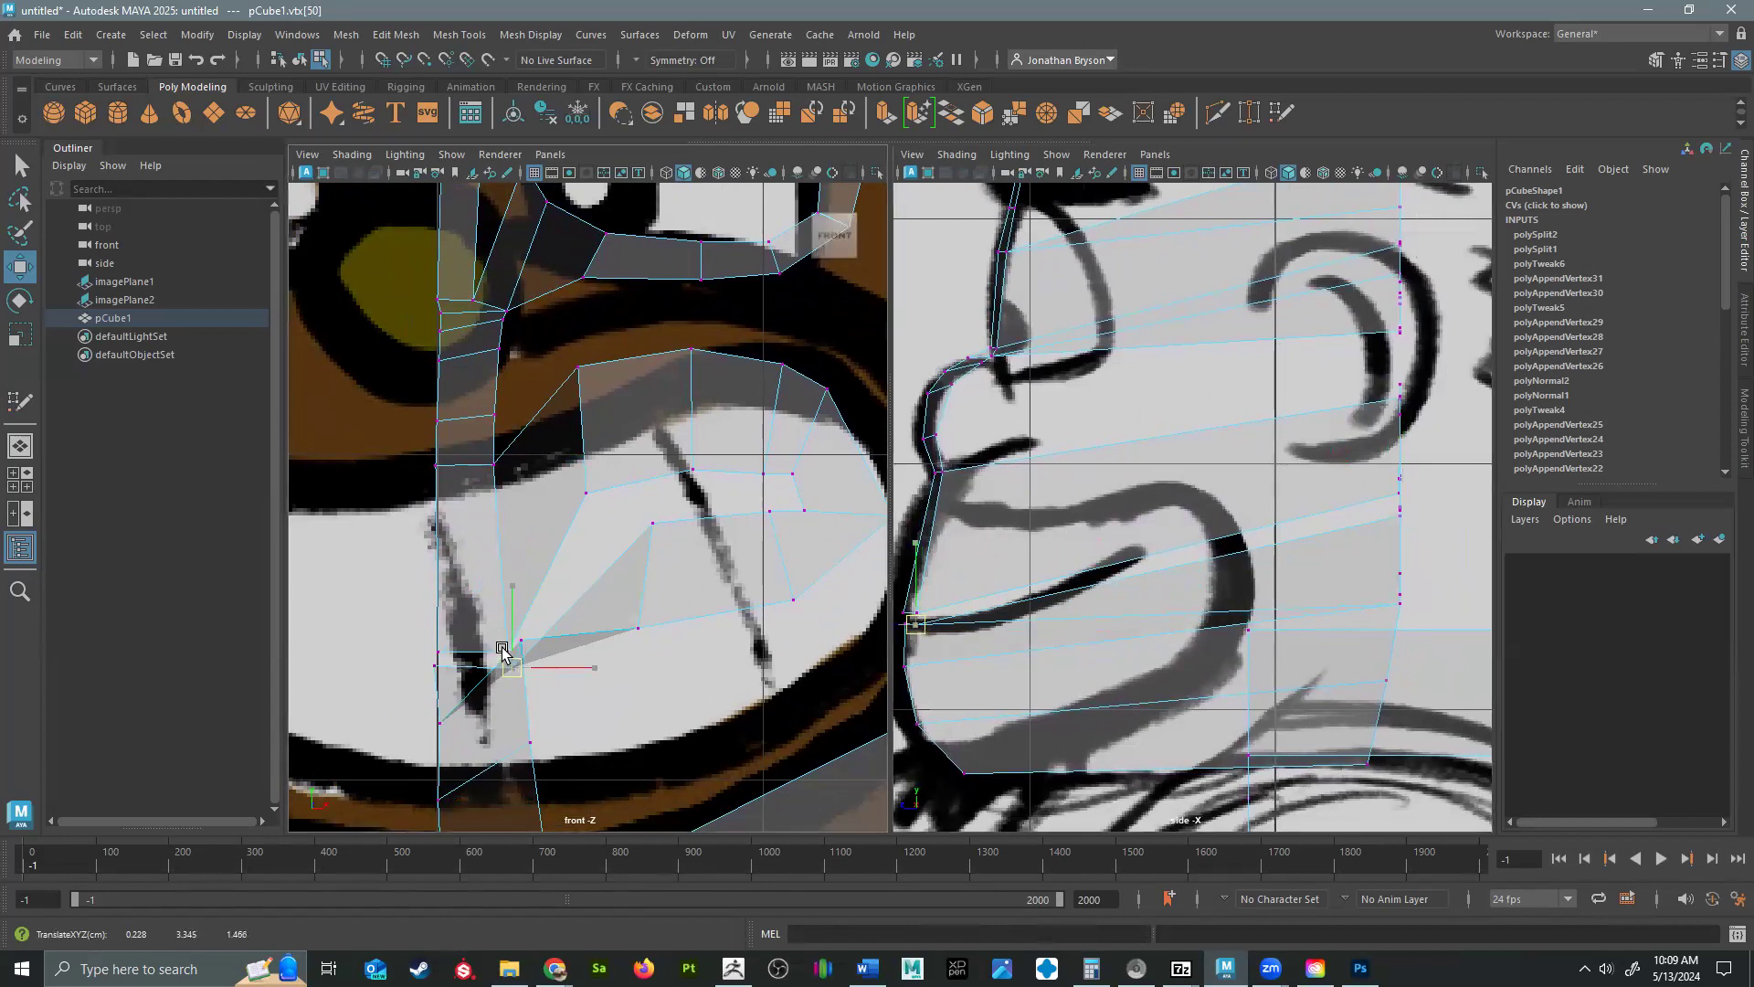
click(508, 654)
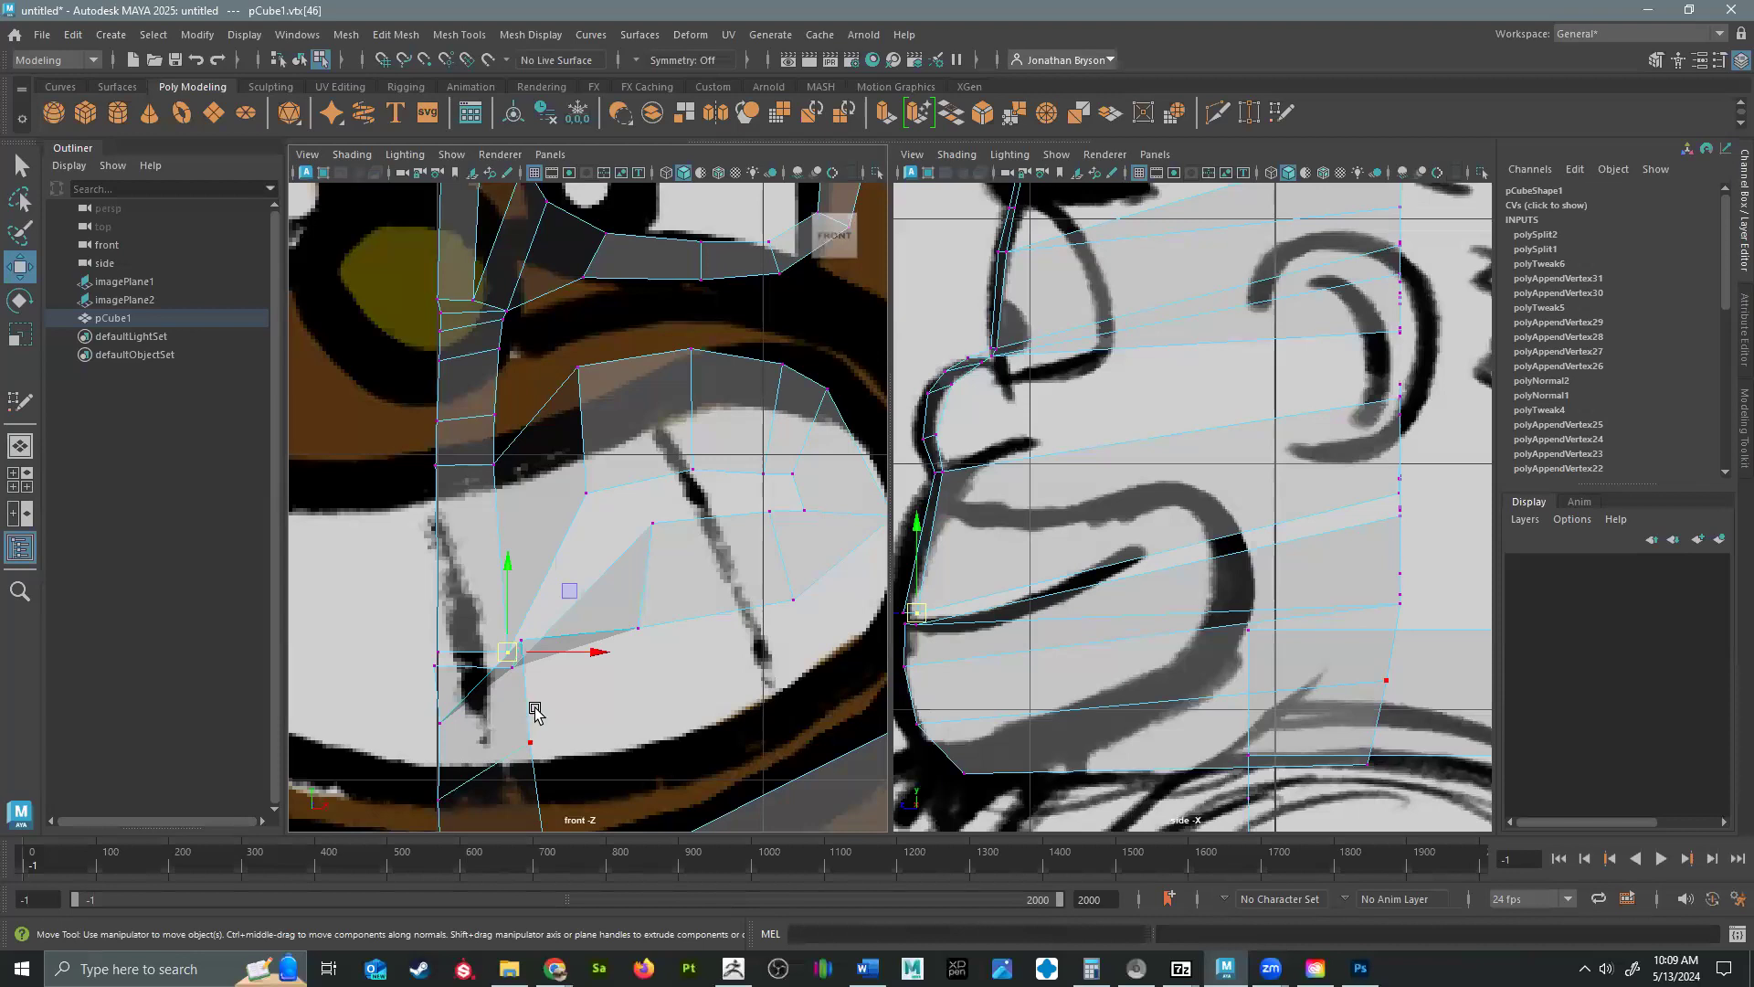
Move the two vertices beside the centerline on the lower lip and chin forward and down to the side profile's front curve.
click(524, 638)
drag(1380, 617, 920, 668)
alt+middle_drag(1025, 737, 1094, 655)
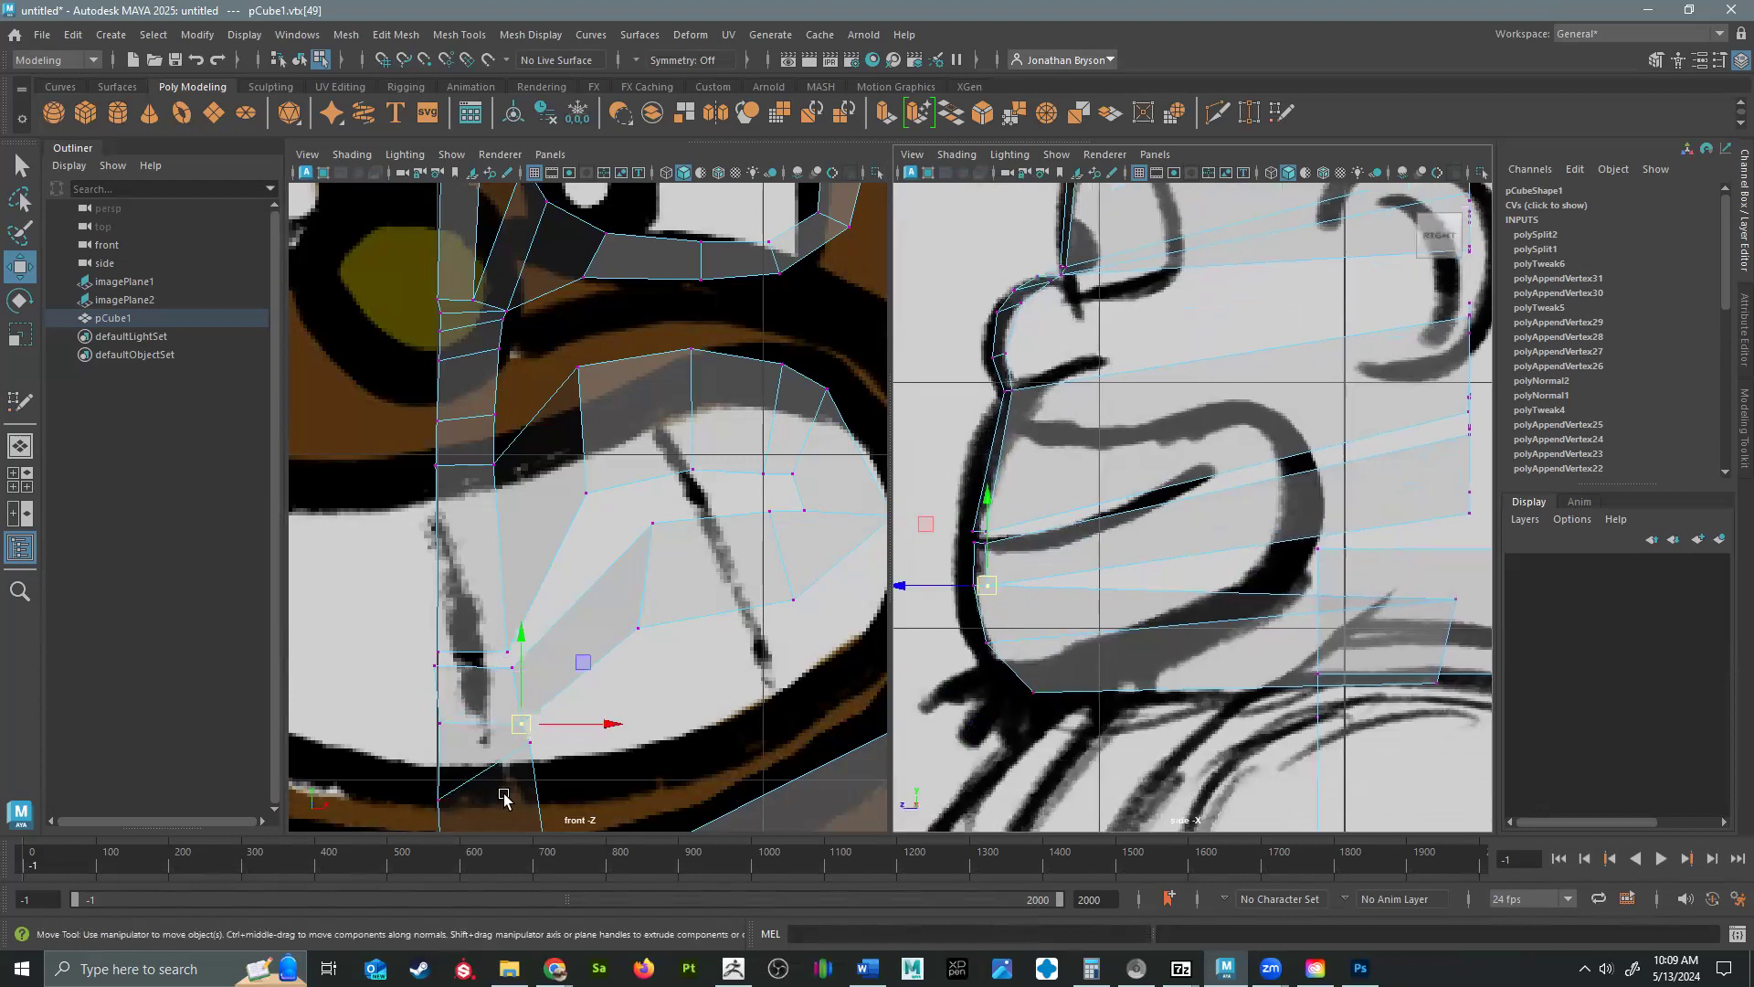
click(529, 742)
drag(1450, 601, 1014, 645)
drag(1013, 642, 1011, 642)
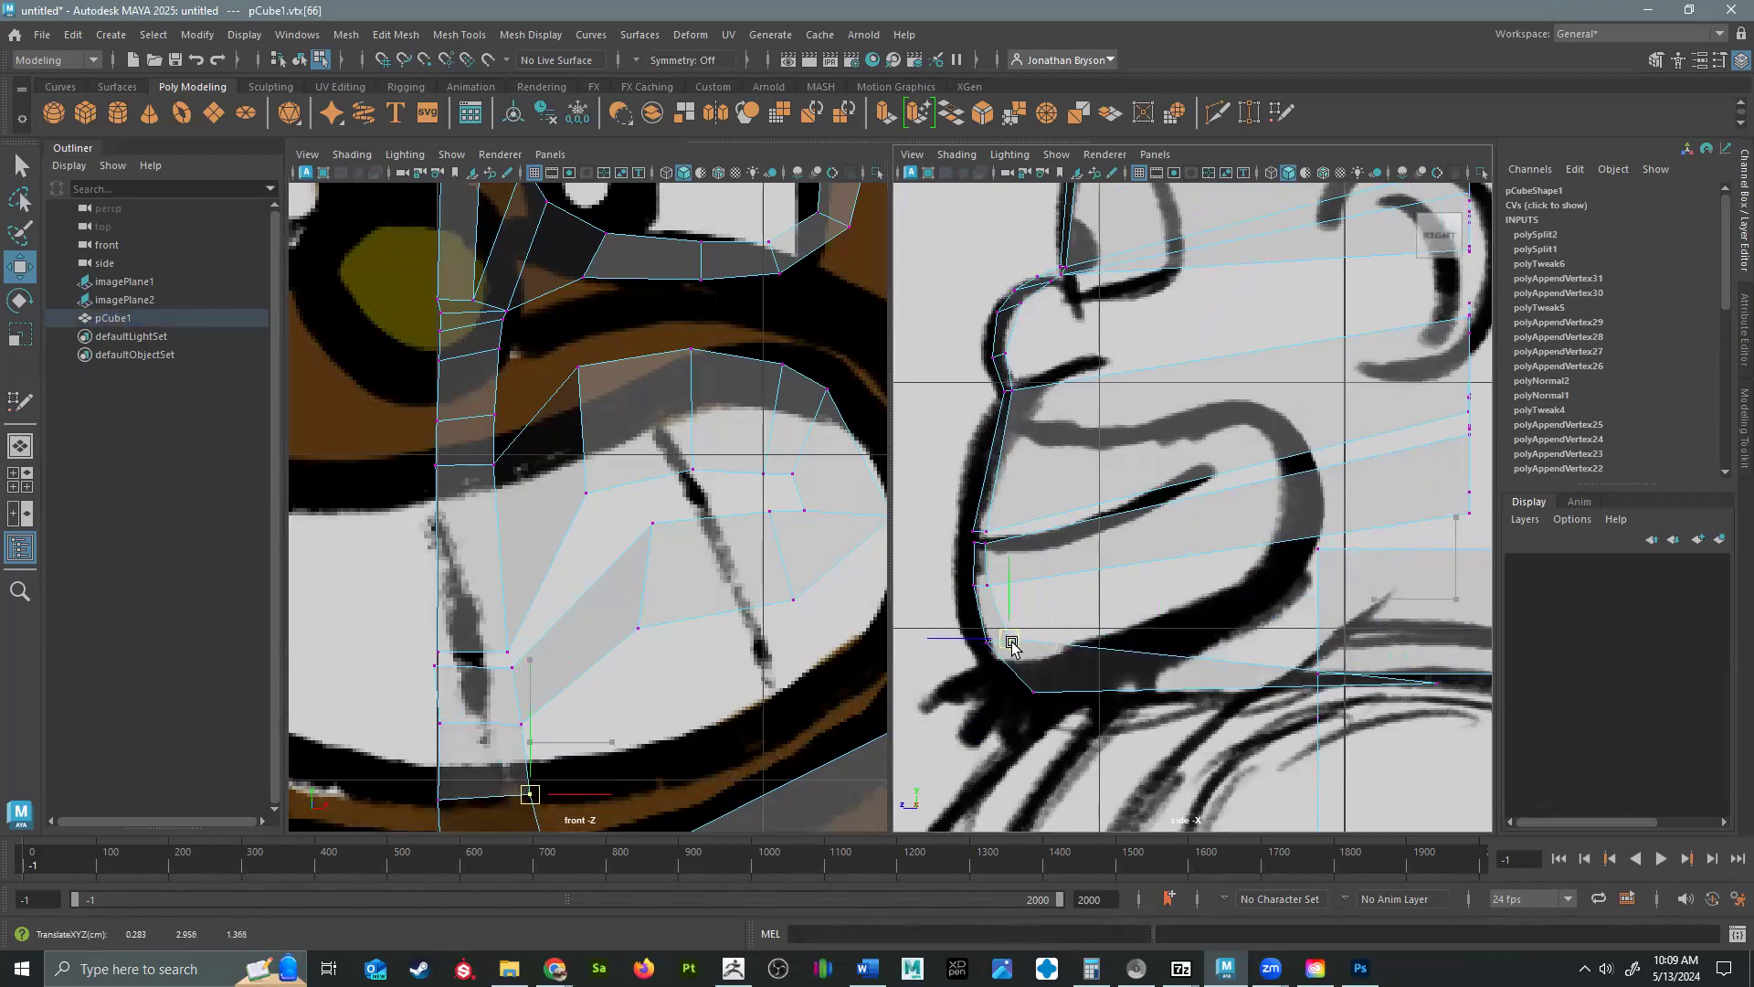
Move the lowest outer vertex of the centerline strip forward to the underside of the chin in the side view.
alt+middle_drag(631, 771, 639, 611)
click(550, 691)
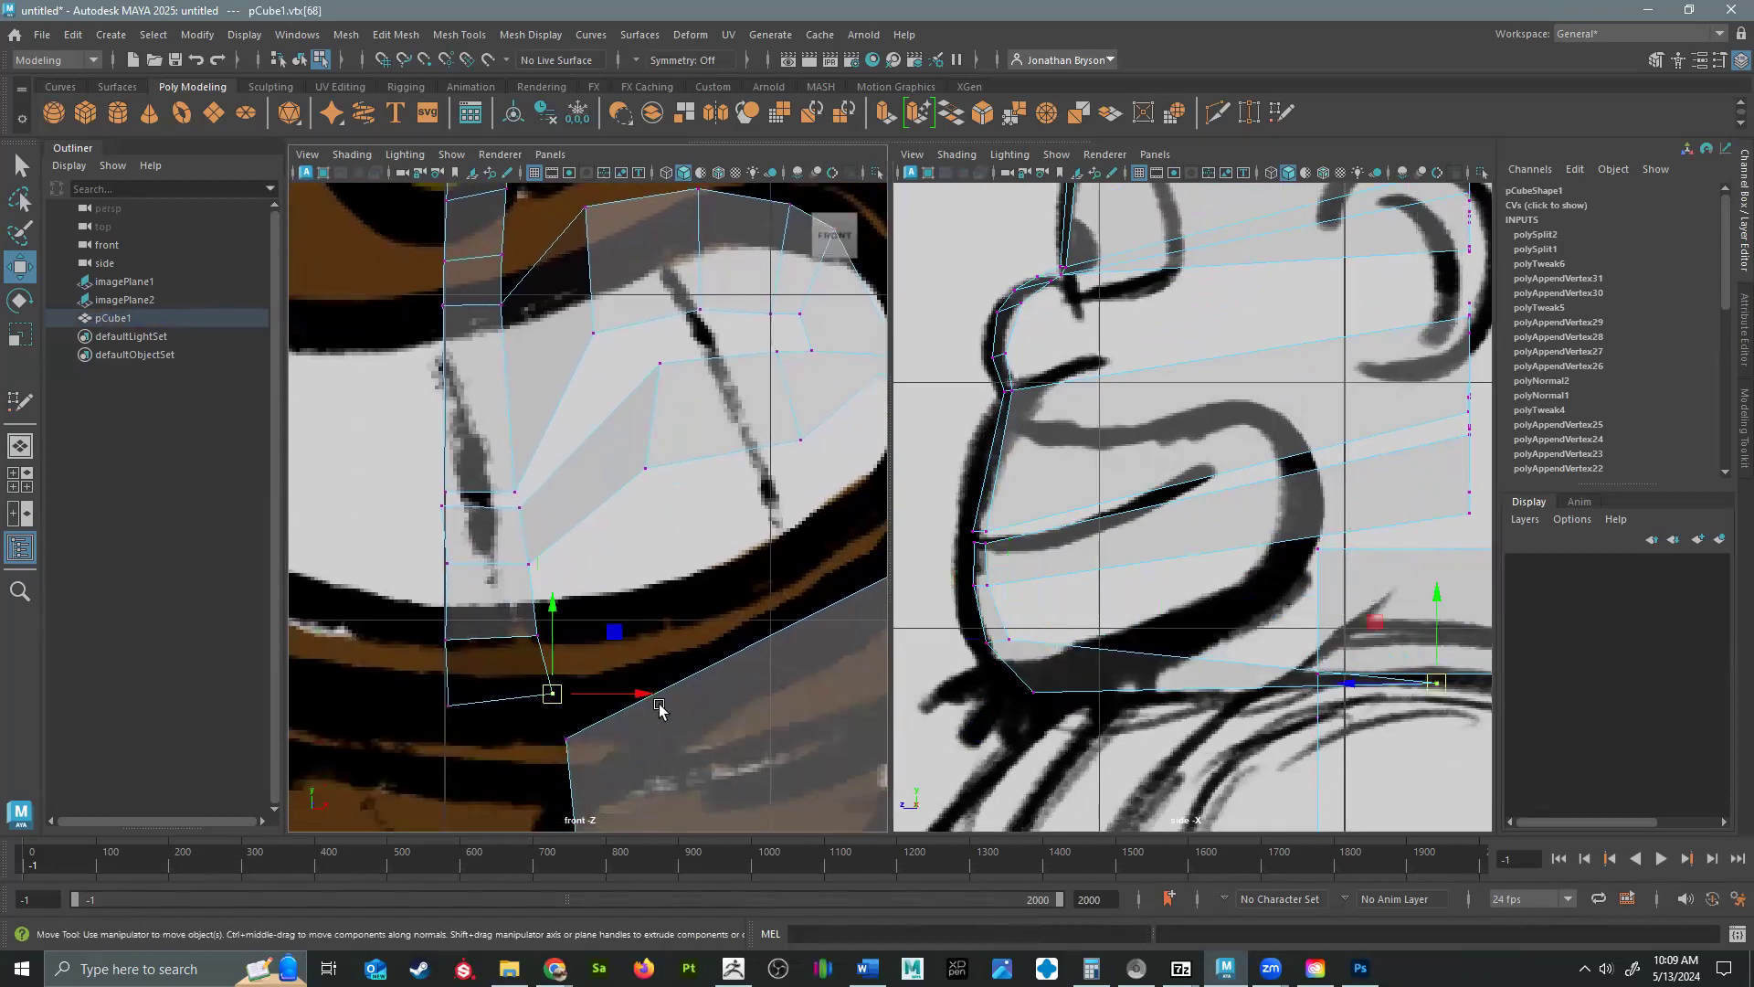
drag(1431, 687, 1055, 688)
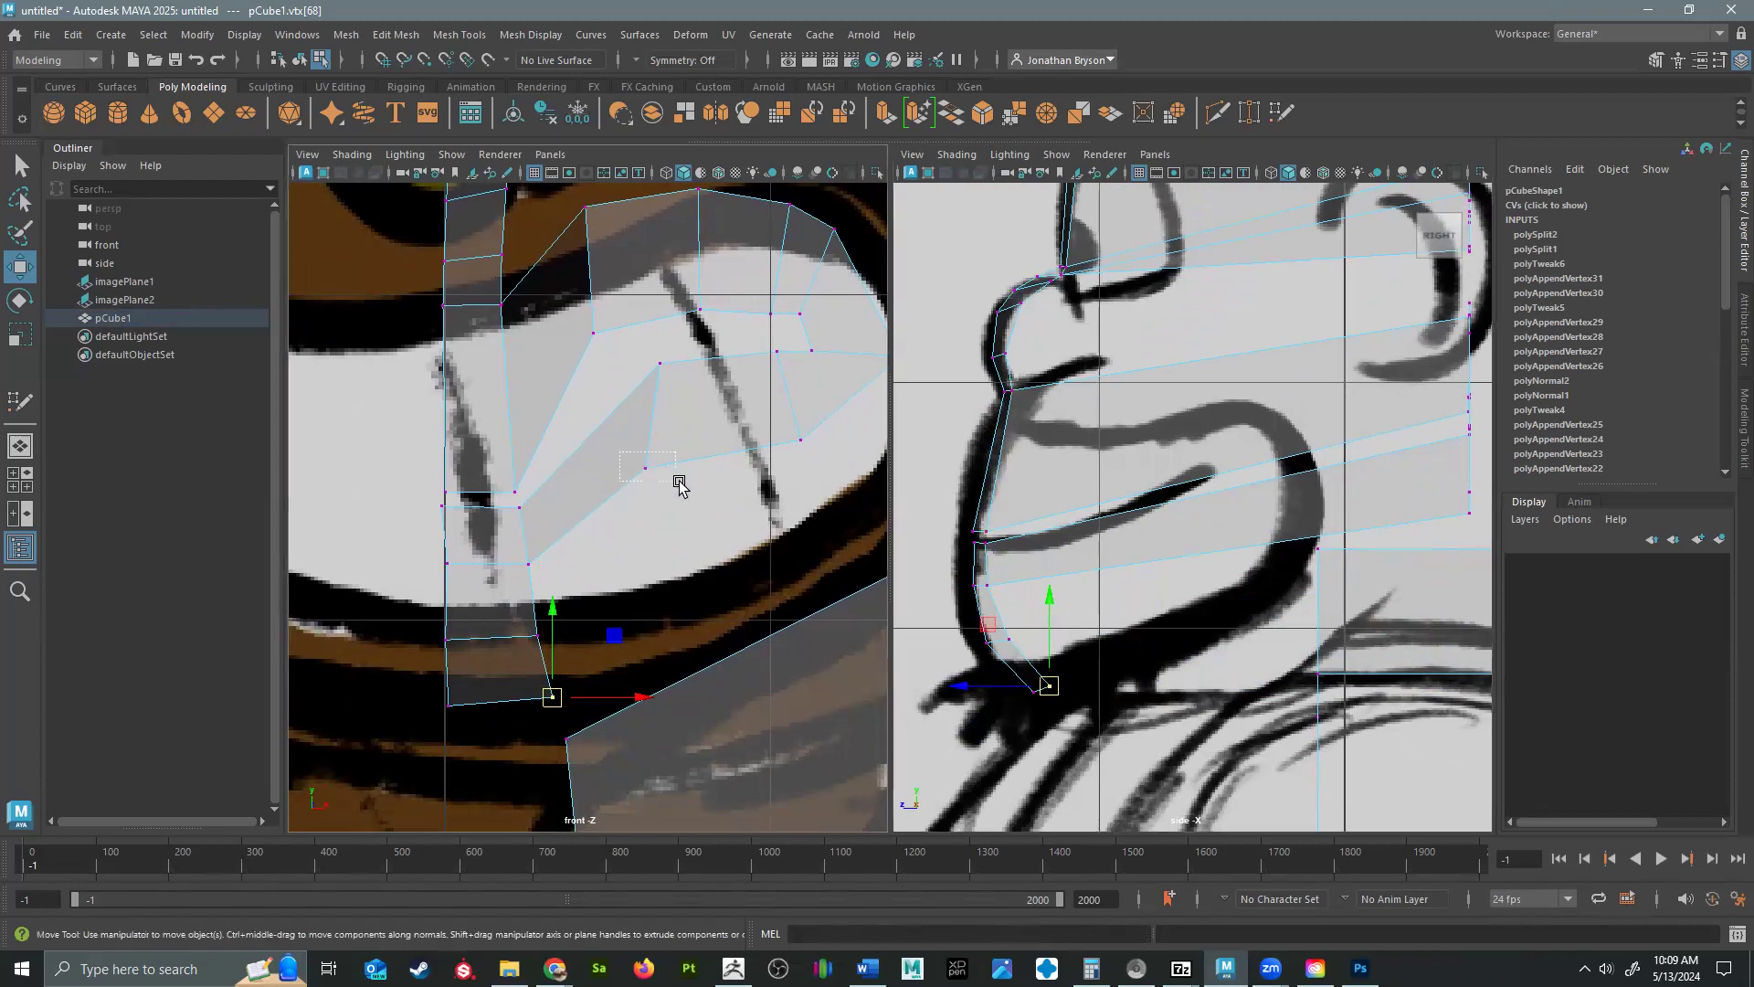
Move the two lower-mouth vertices of the next column forward and down to the lower lip and mouth line in the side view.
click(647, 471)
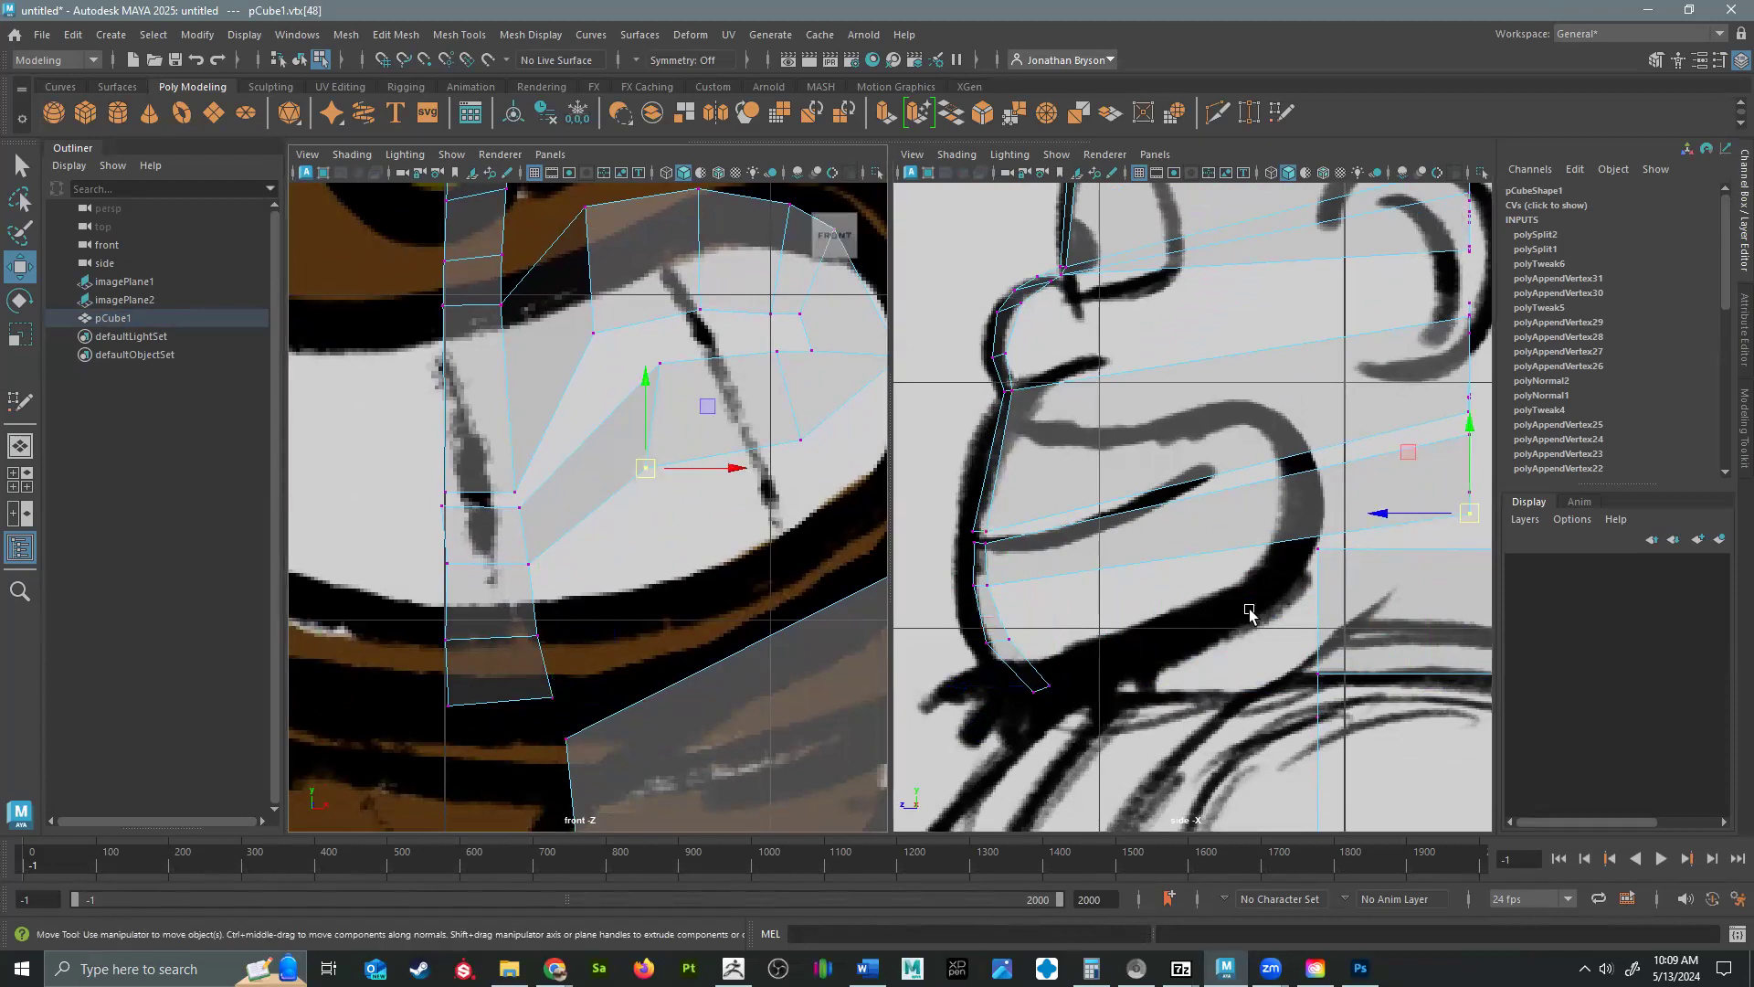
alt+middle_drag(1249, 614, 1173, 612)
drag(1389, 513, 932, 587)
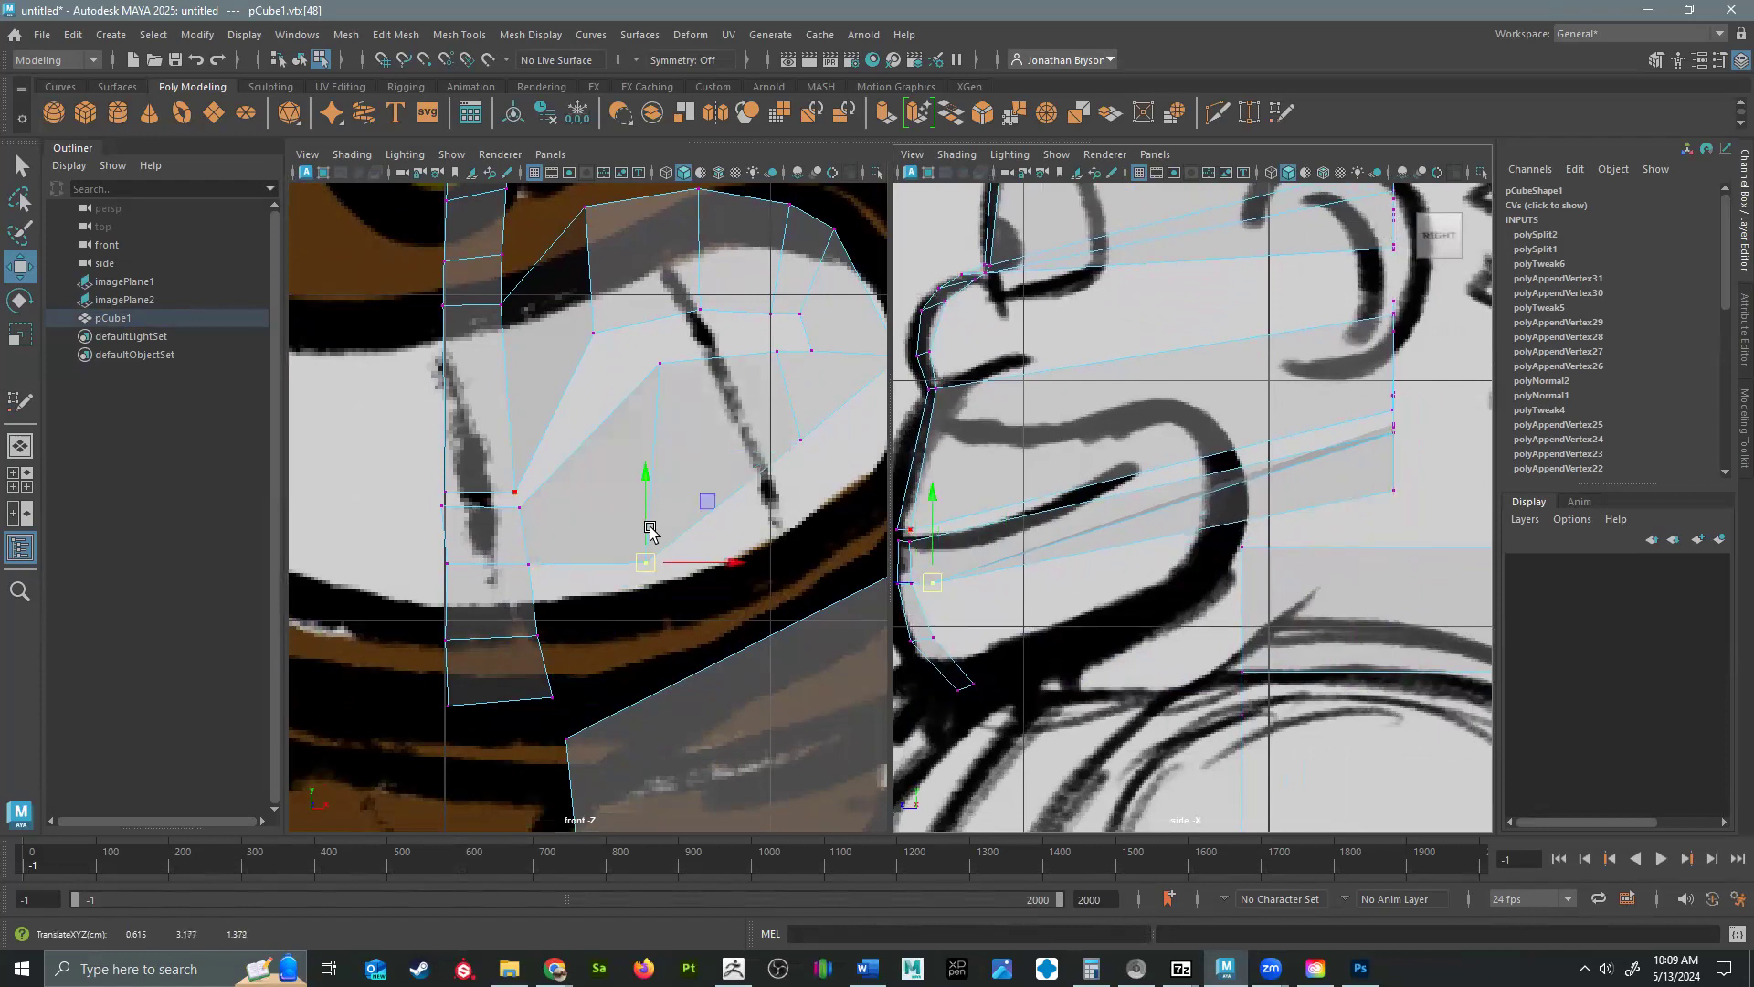
click(658, 362)
drag(1393, 435, 938, 543)
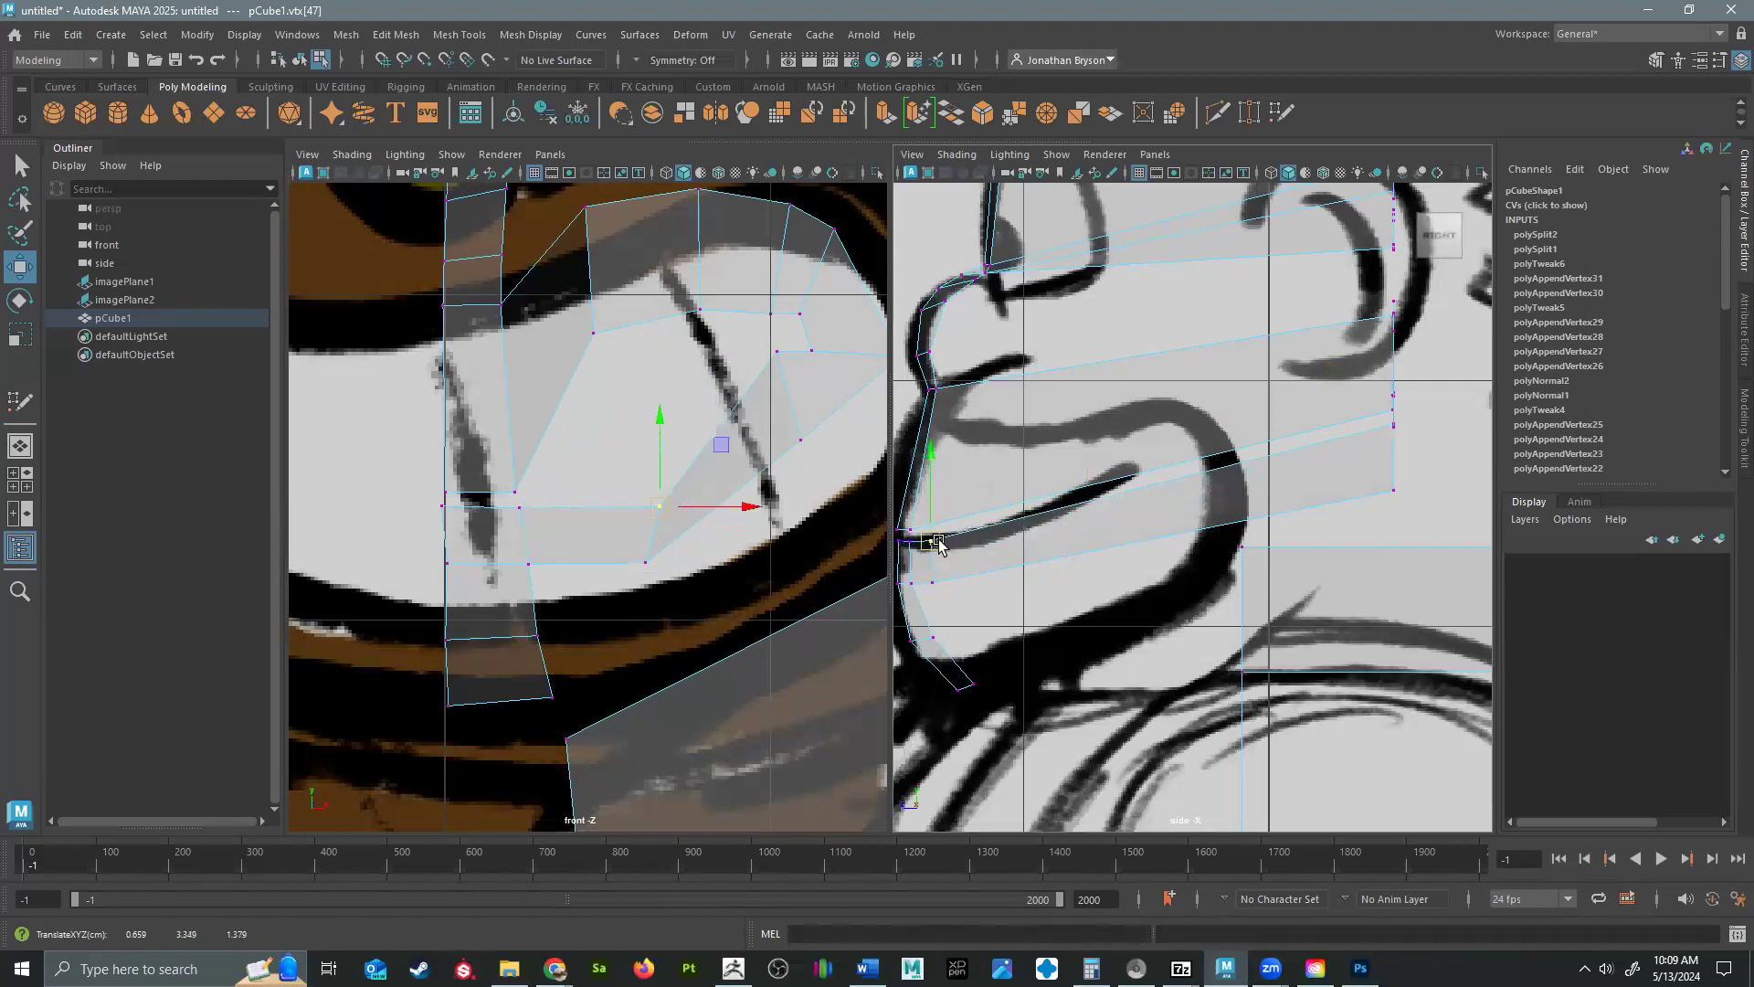
Move the two upper-mouth vertices of that column forward and down to the mouth line and upper lip in the side profile.
click(592, 332)
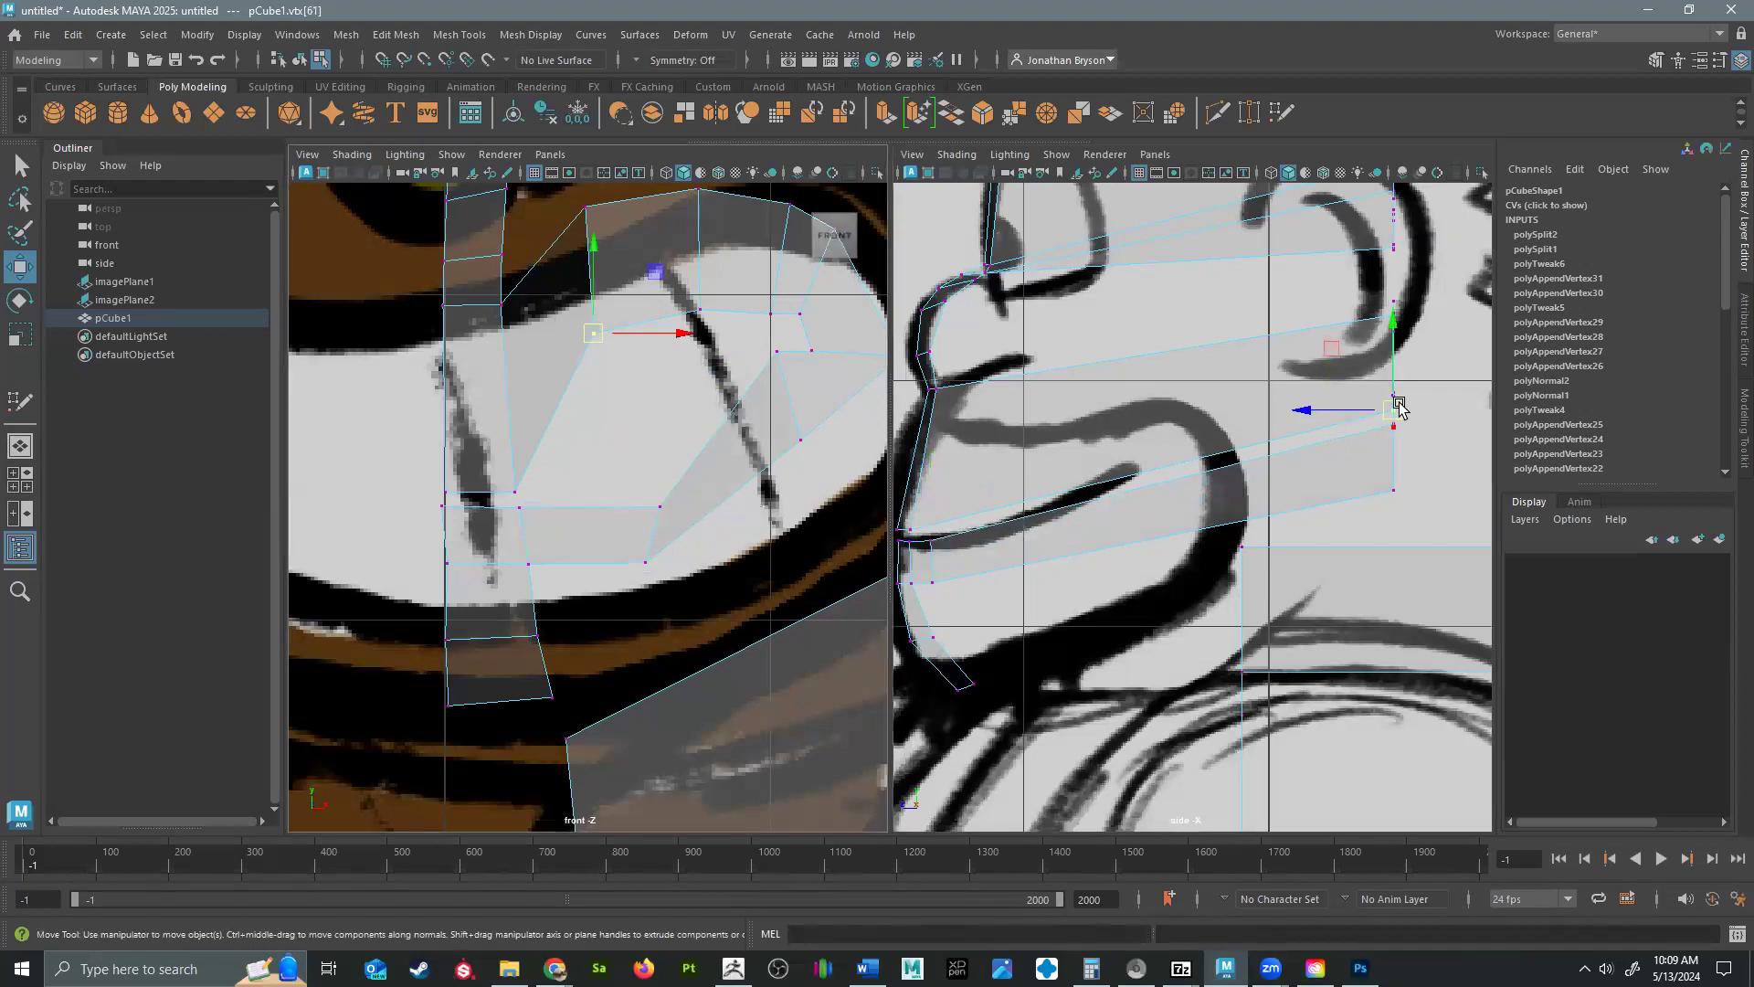
drag(1381, 413, 933, 528)
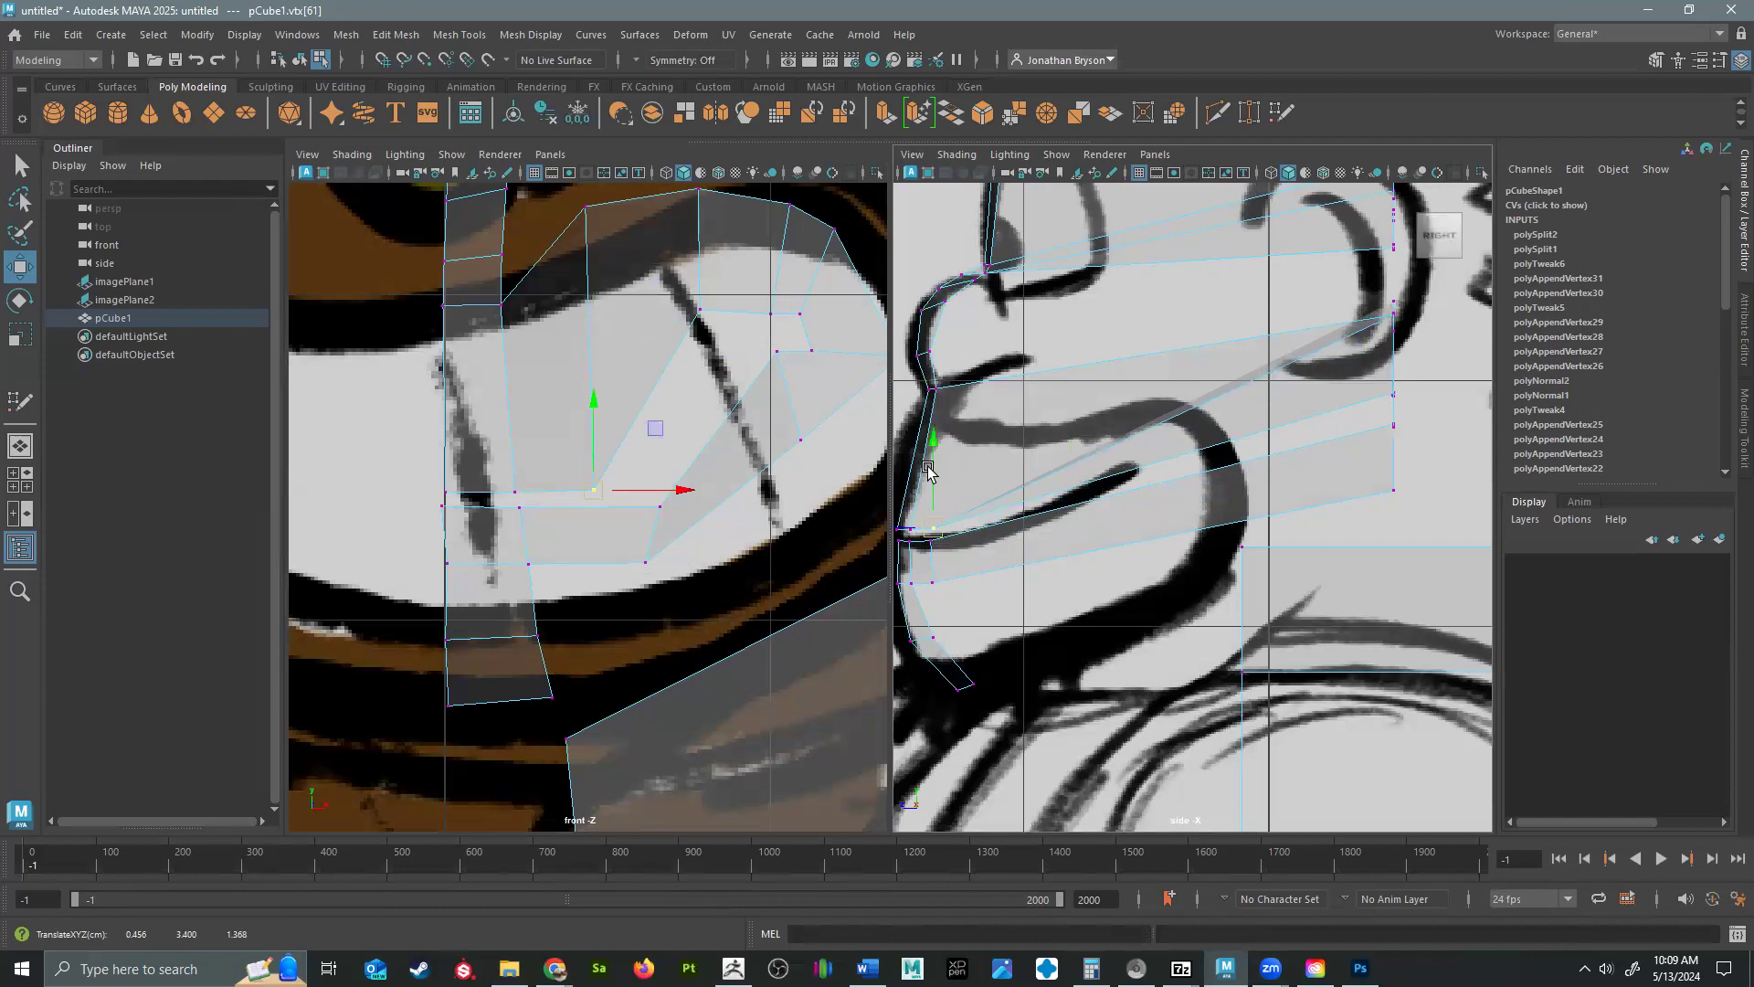
click(565, 215)
click(585, 207)
drag(1394, 311, 950, 393)
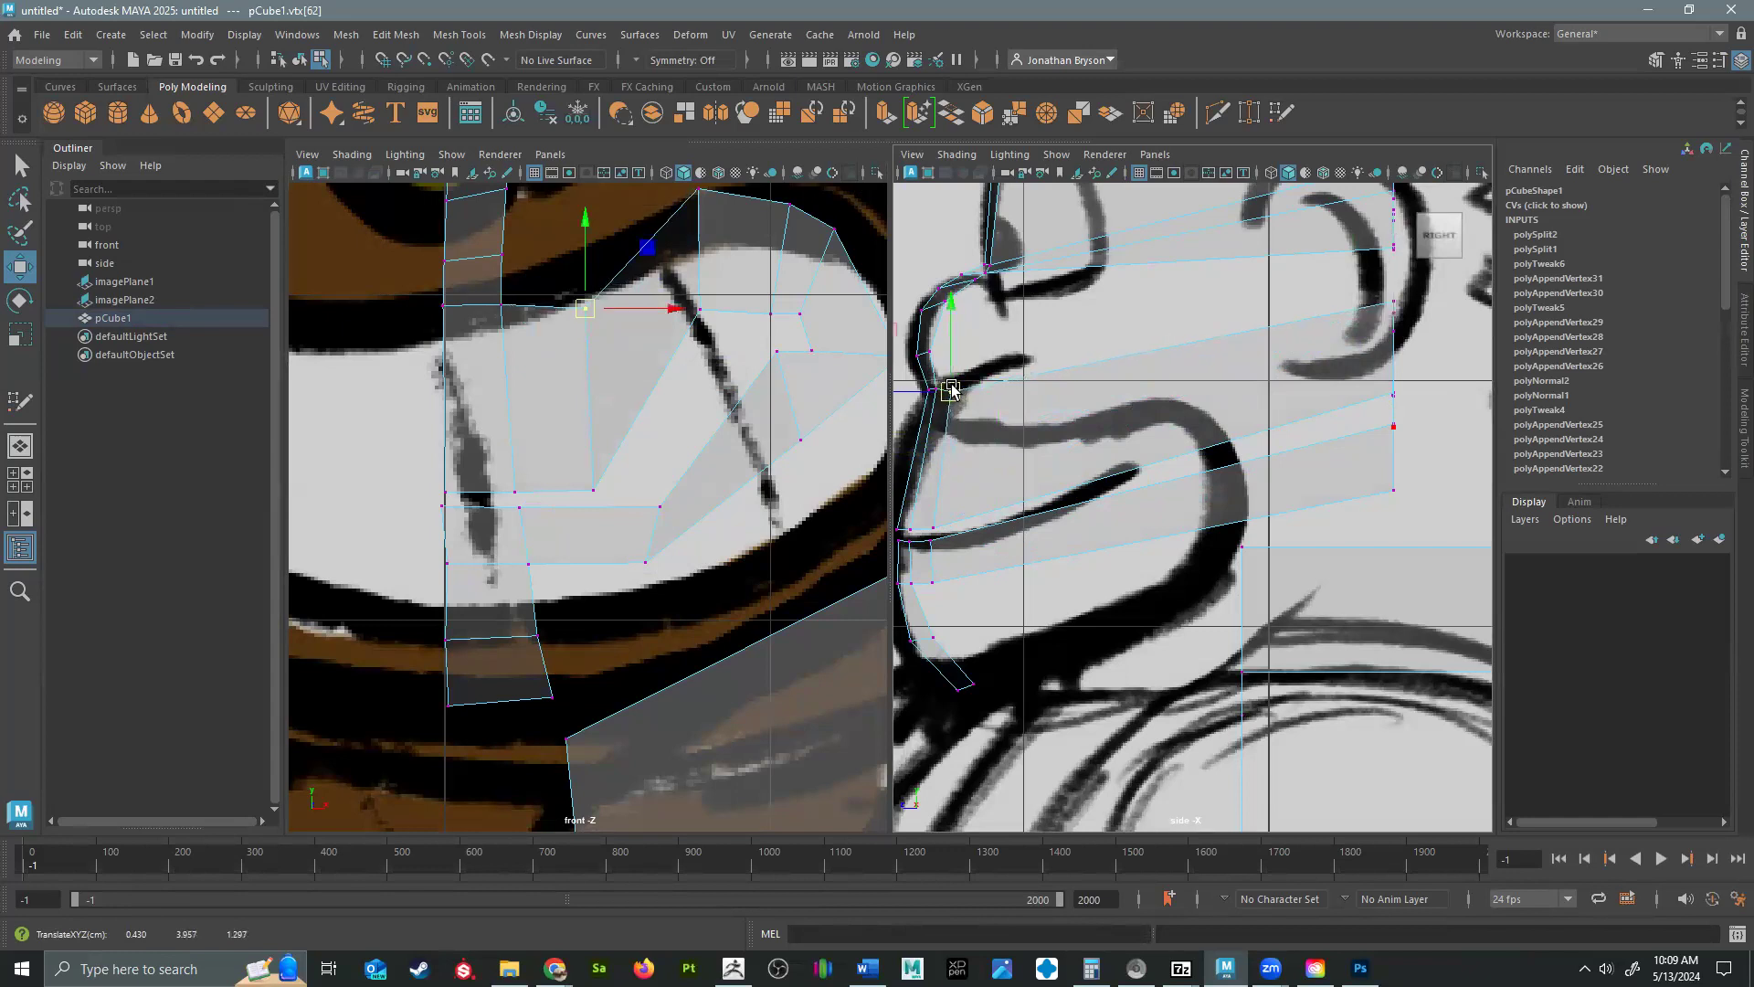
Shift the column's lower-mouth vertices inward in the front view, lining them up beneath the upper-mouth vertices.
alt+middle_drag(635, 370, 651, 484)
click(675, 620)
drag(676, 622, 610, 674)
click(661, 676)
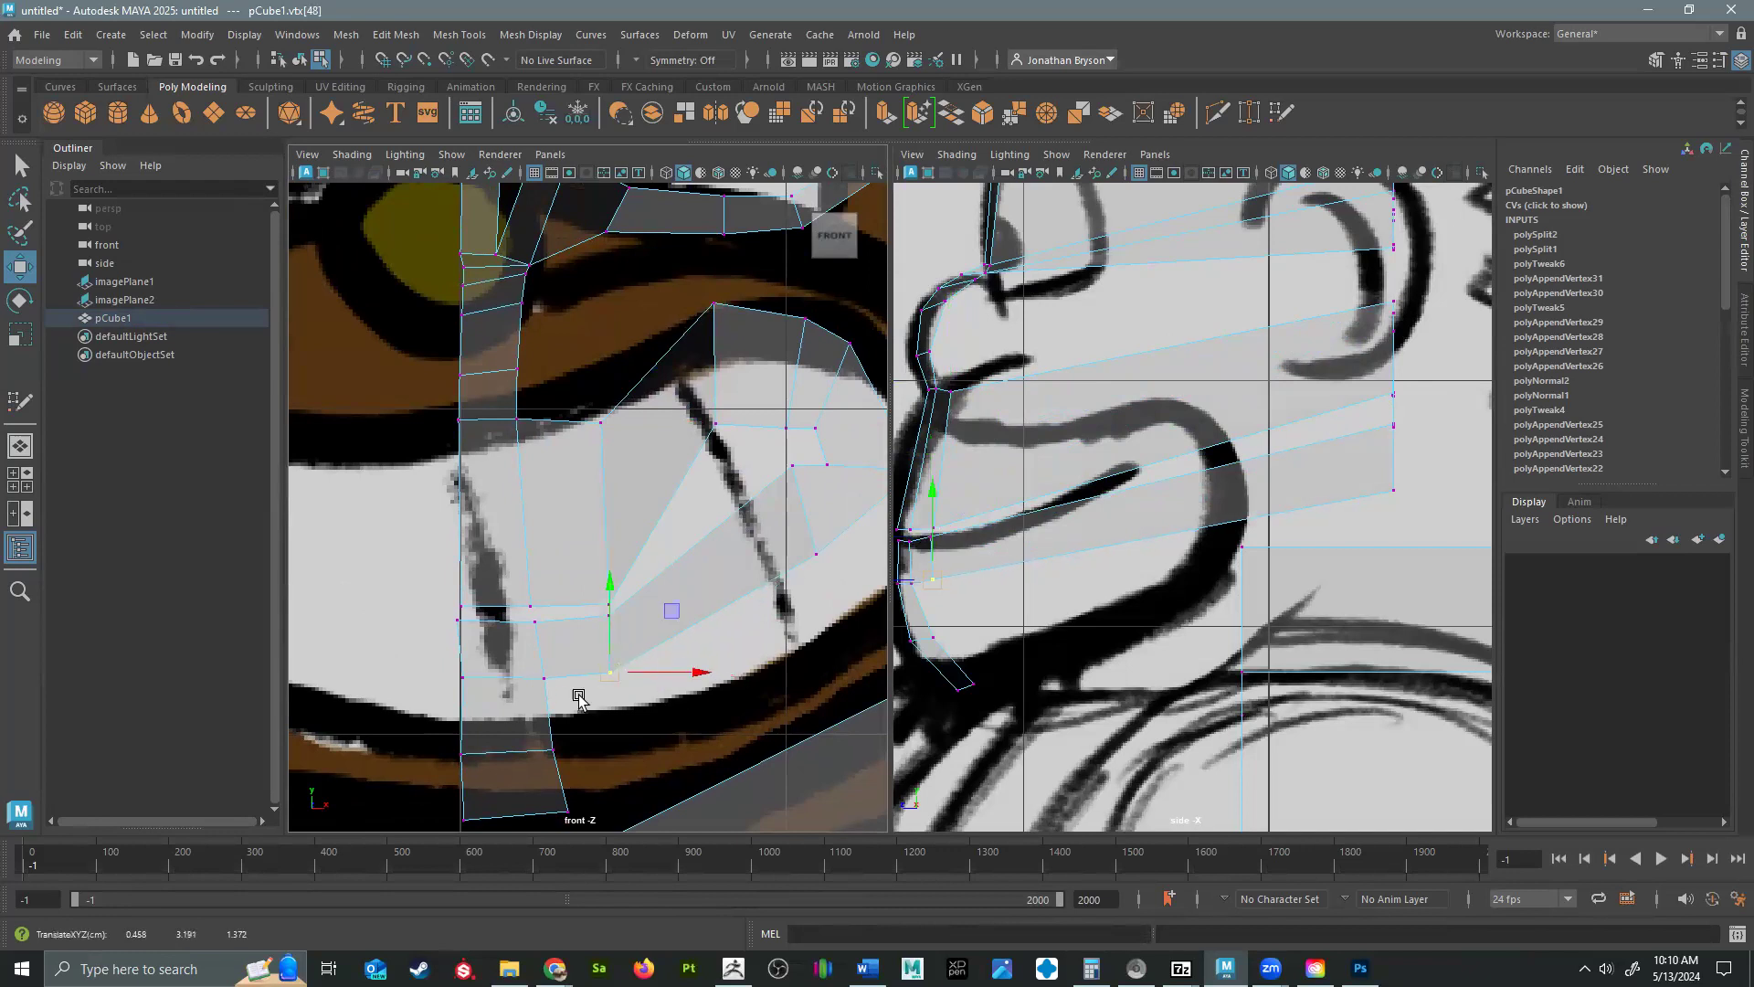
Move the third column's upper-lip and mouth-line vertices forward and down, just behind the previous column in the side view.
alt+middle_drag(1067, 503, 1101, 490)
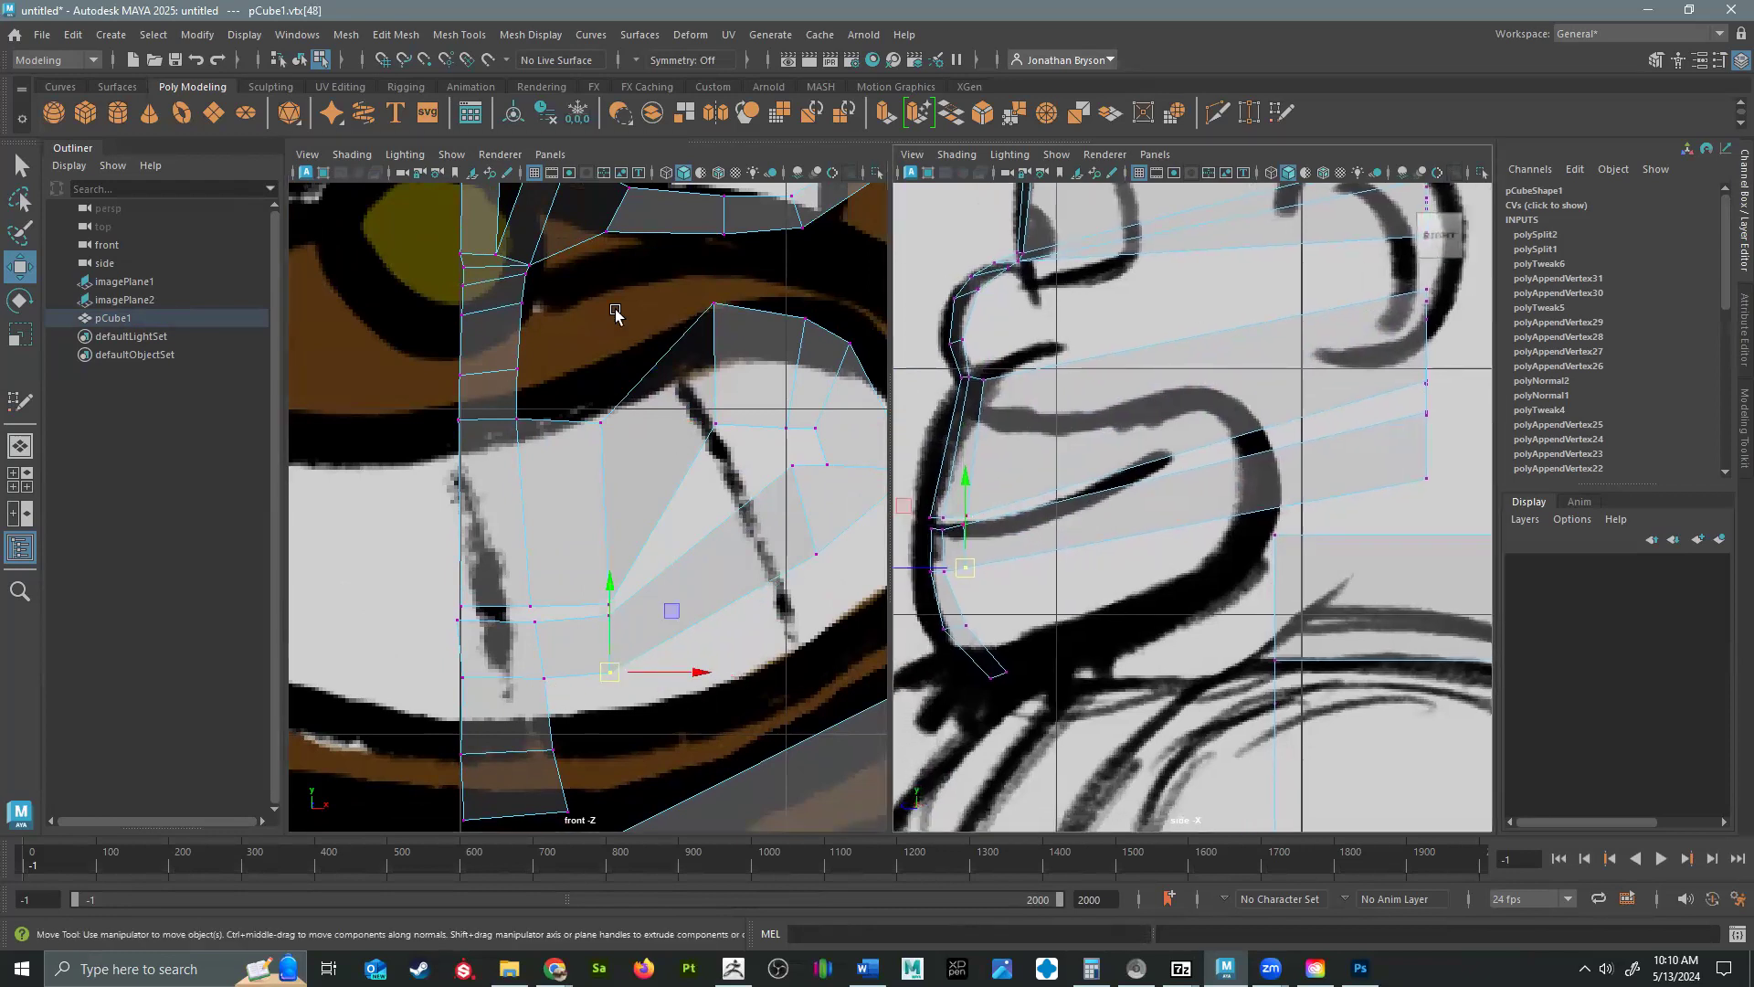
click(713, 303)
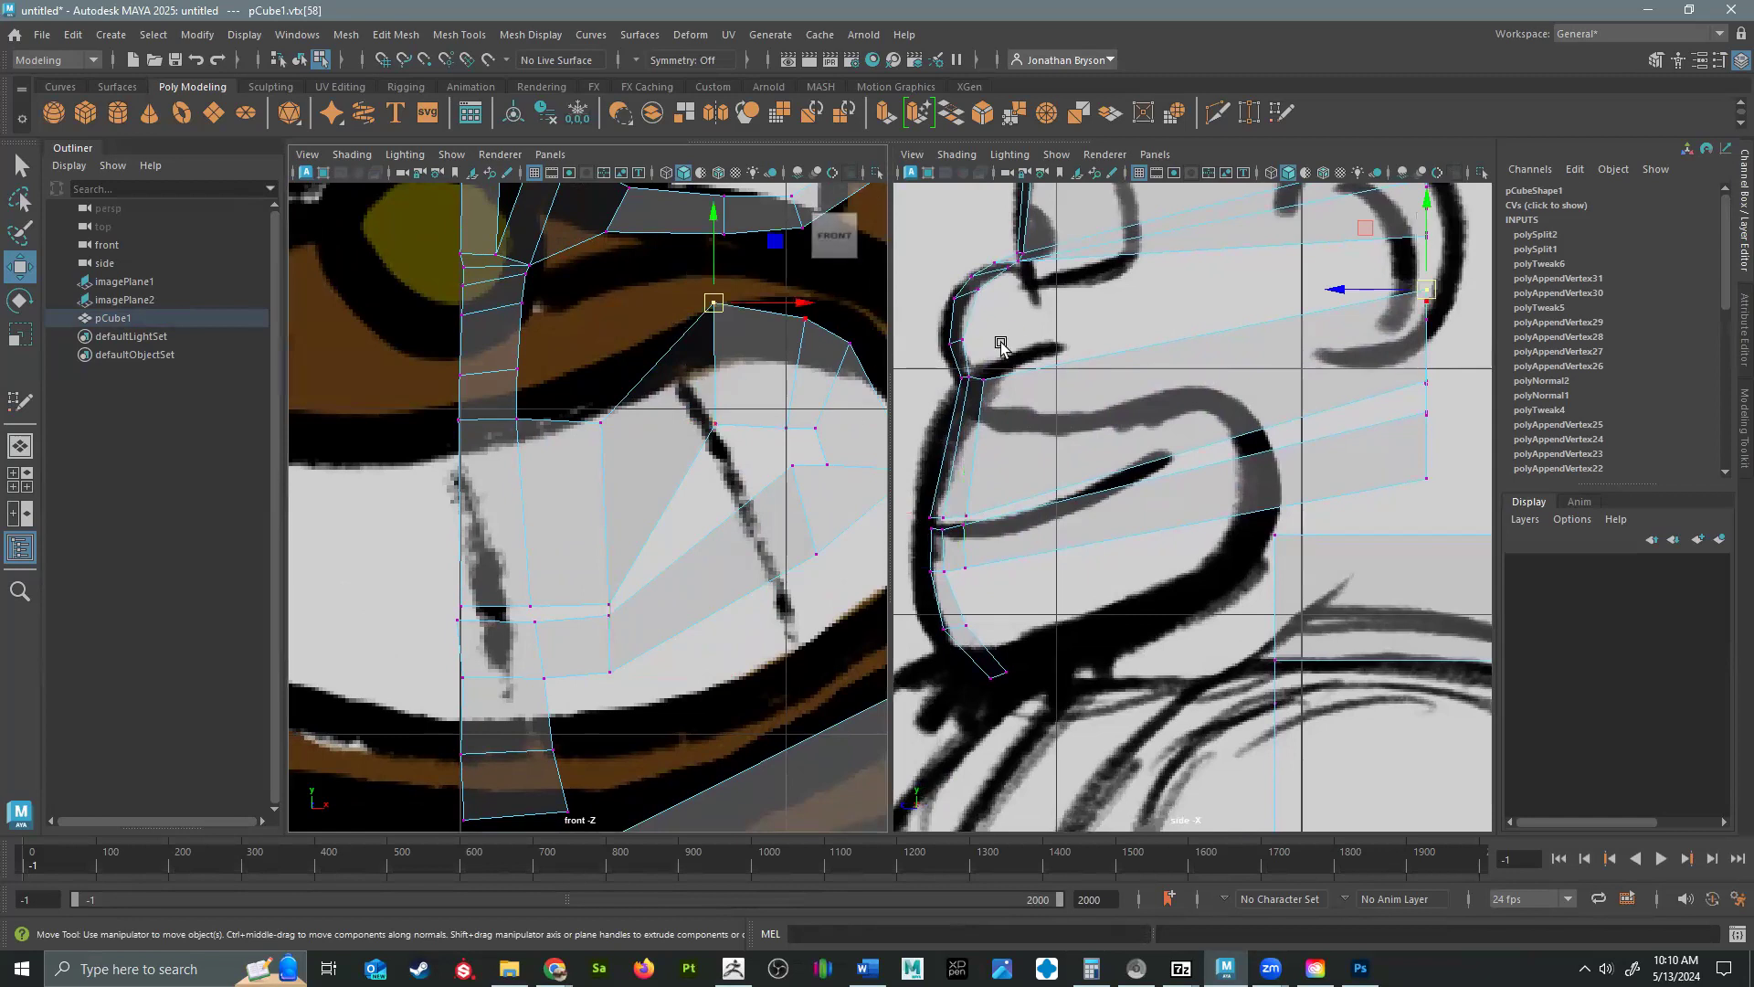
drag(1426, 298, 1020, 391)
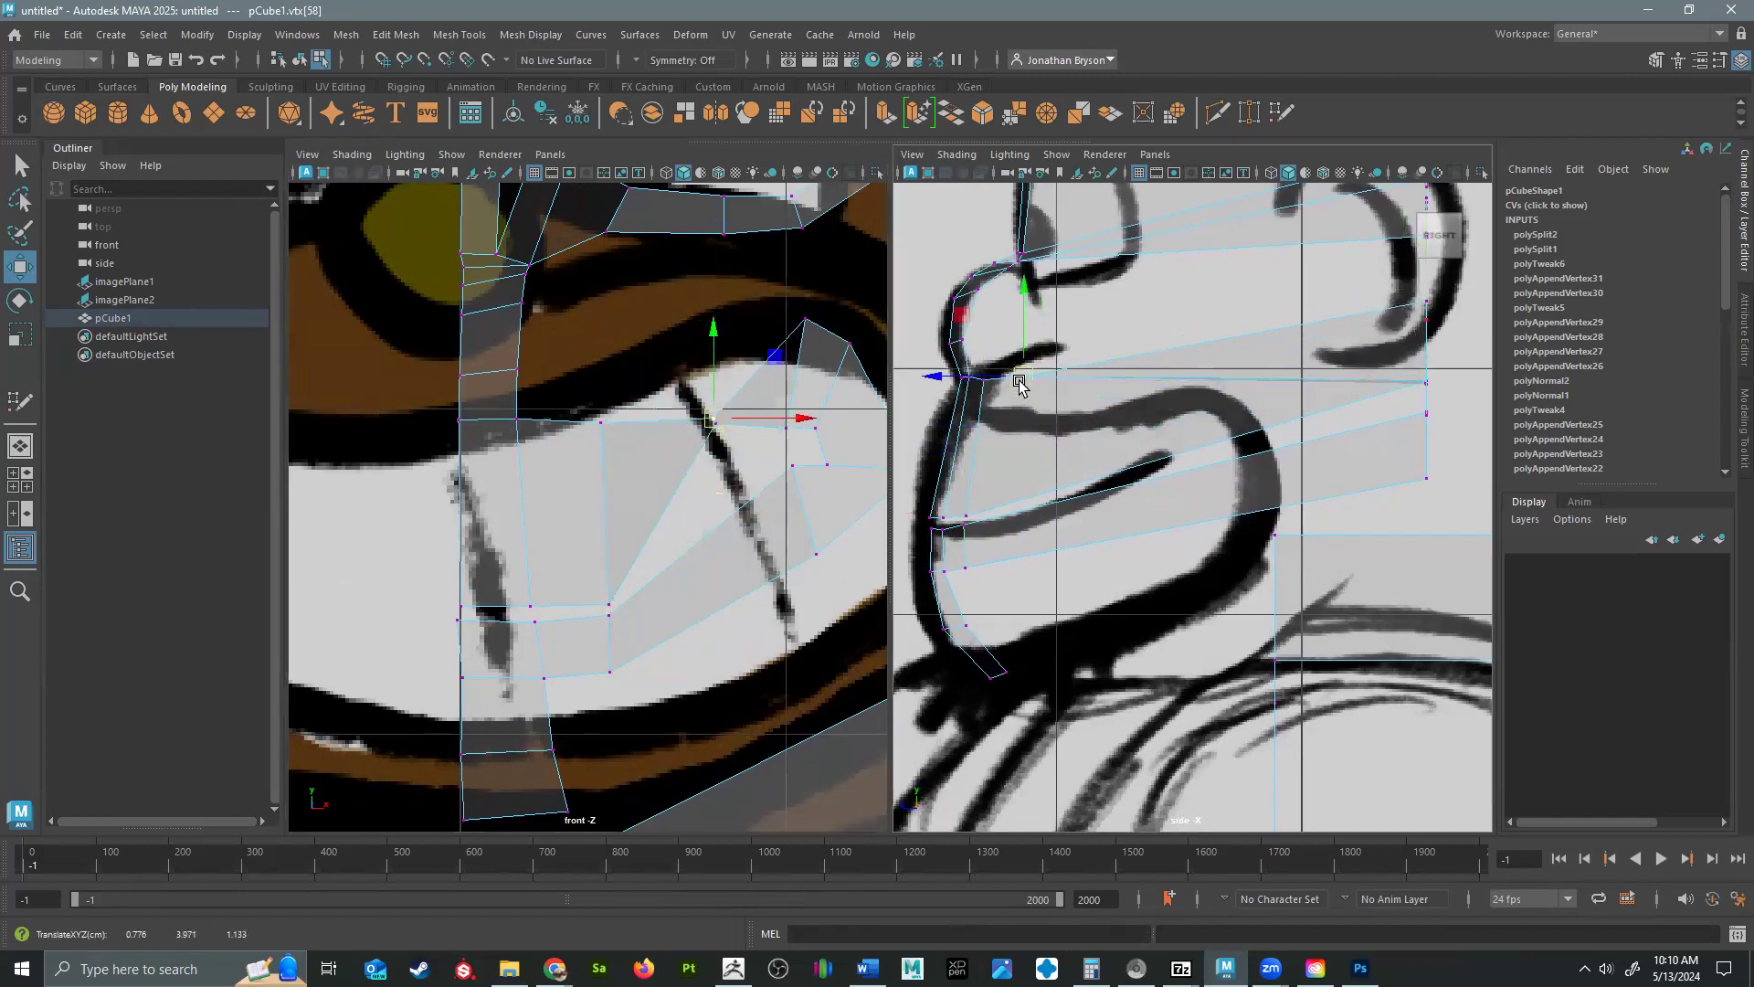
drag(730, 444, 677, 425)
drag(1434, 381, 1012, 503)
drag(715, 589, 705, 583)
Move the third column's two lower-mouth vertices forward and down to the lower lip and mouth line in the side view.
click(816, 553)
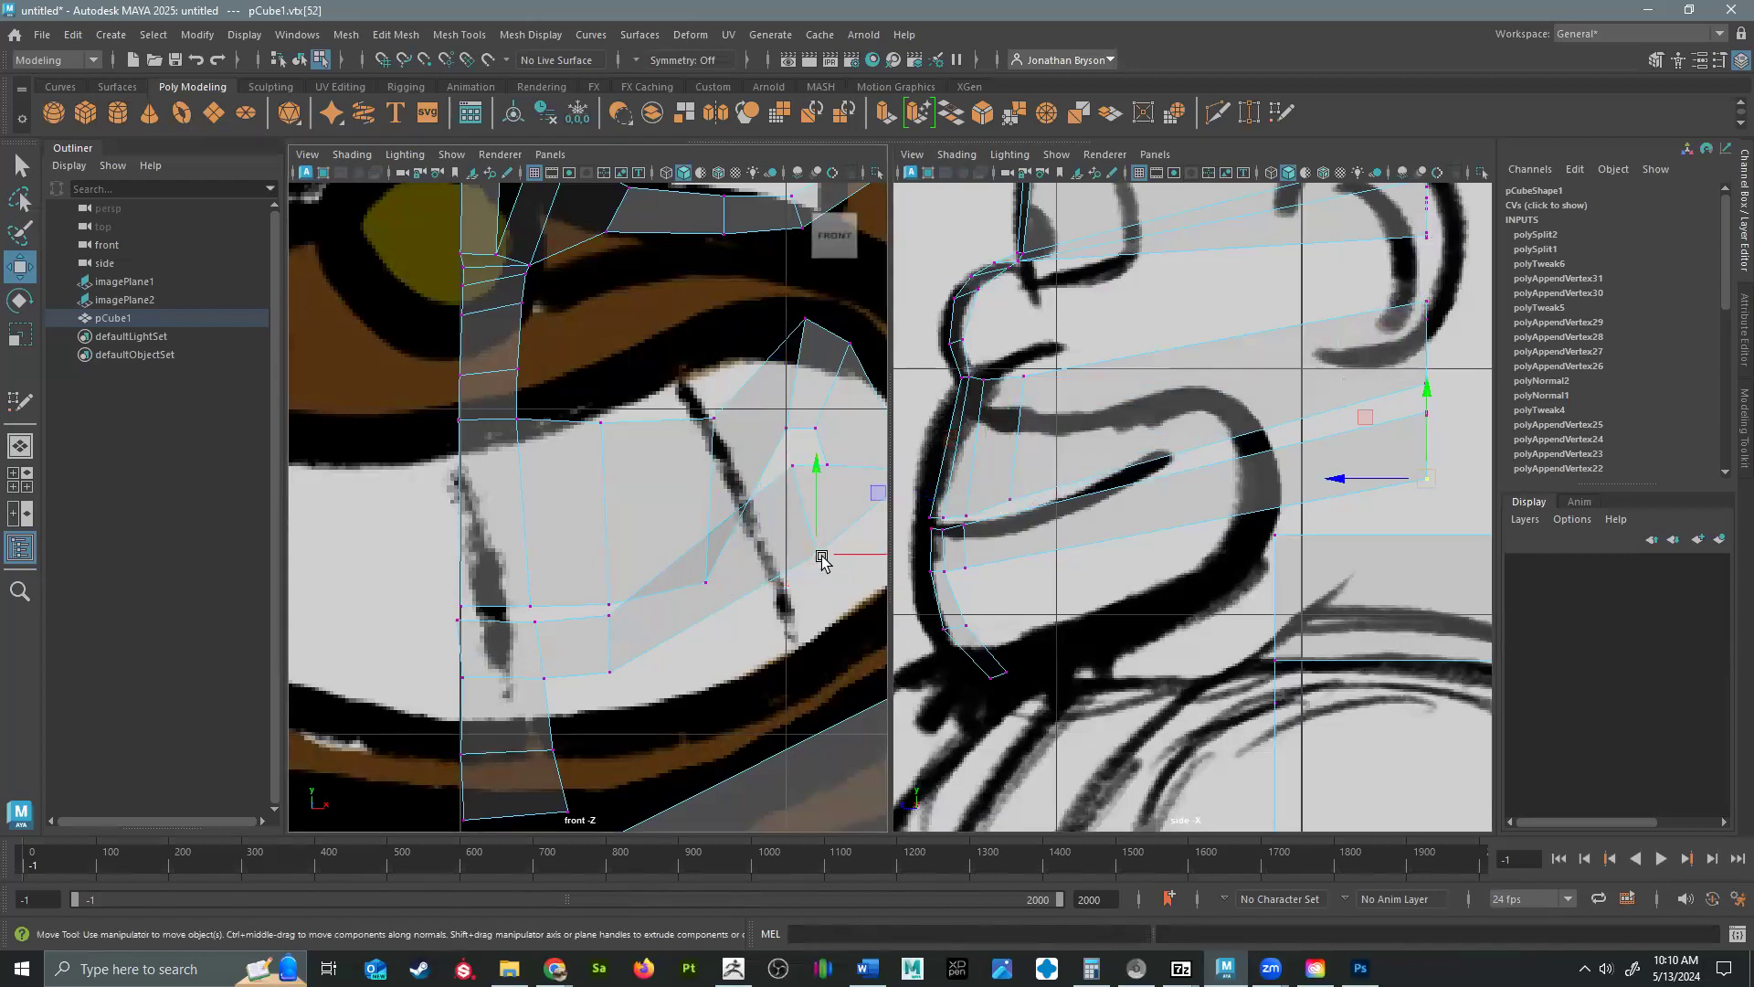
drag(1437, 478, 1001, 557)
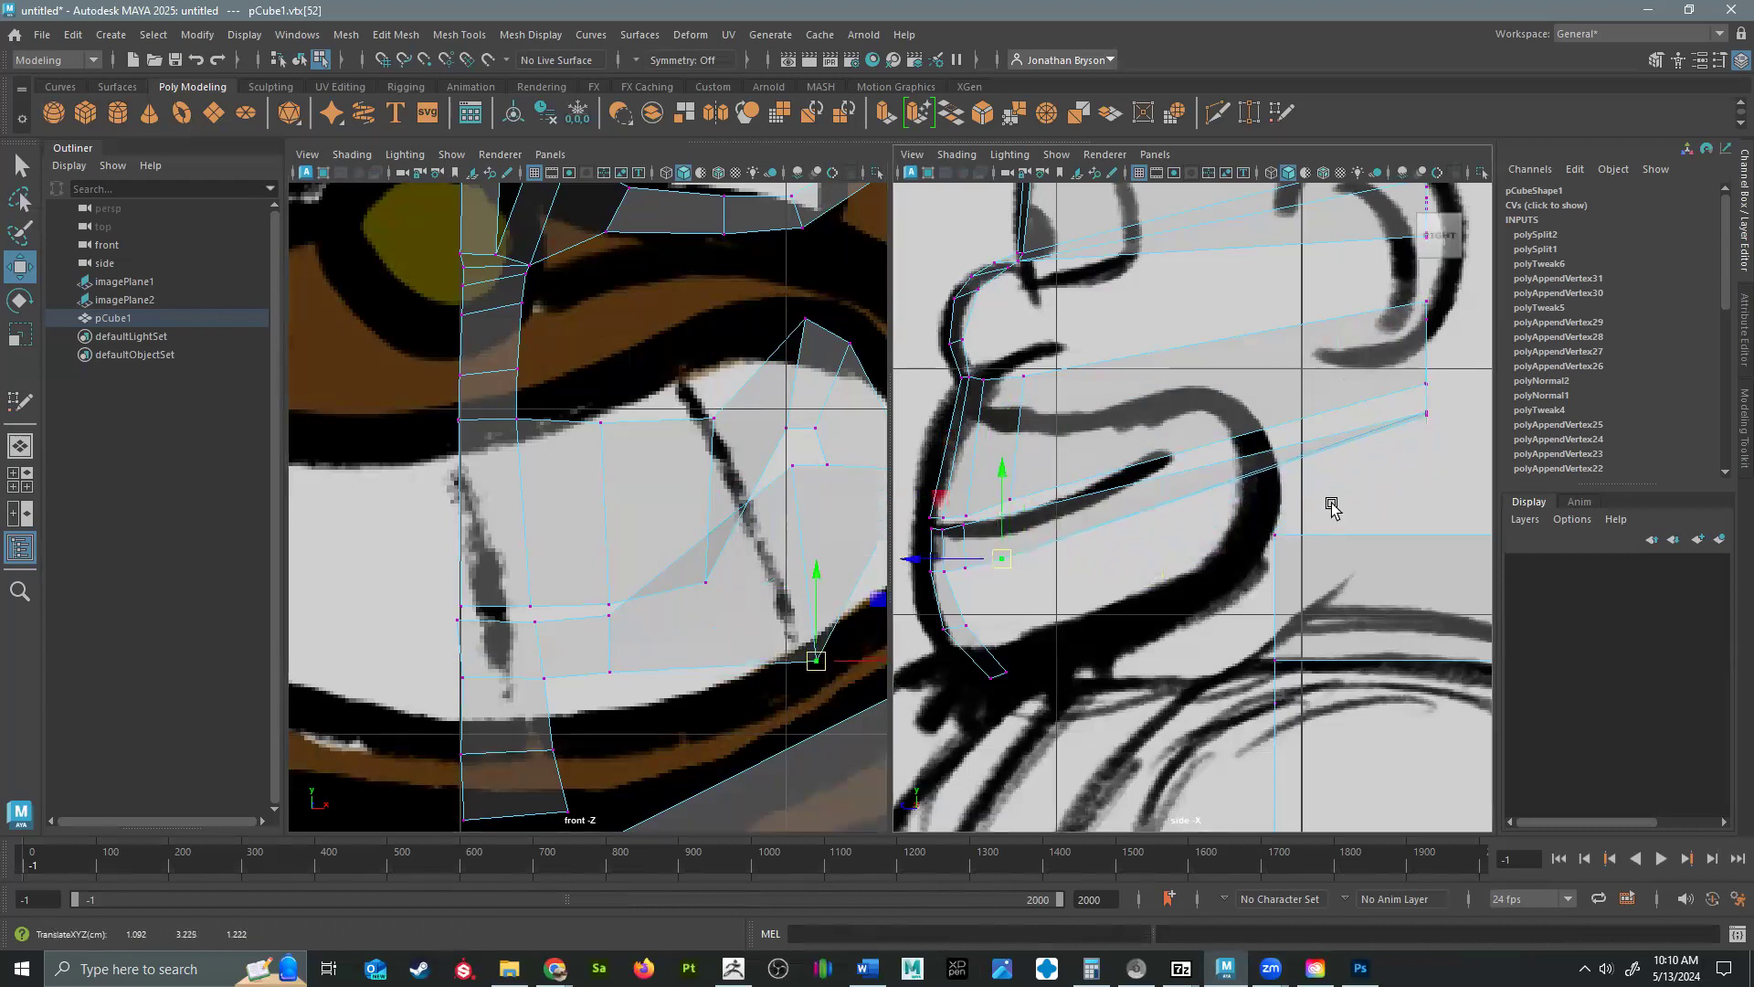
click(796, 467)
click(794, 467)
drag(1432, 418, 1010, 516)
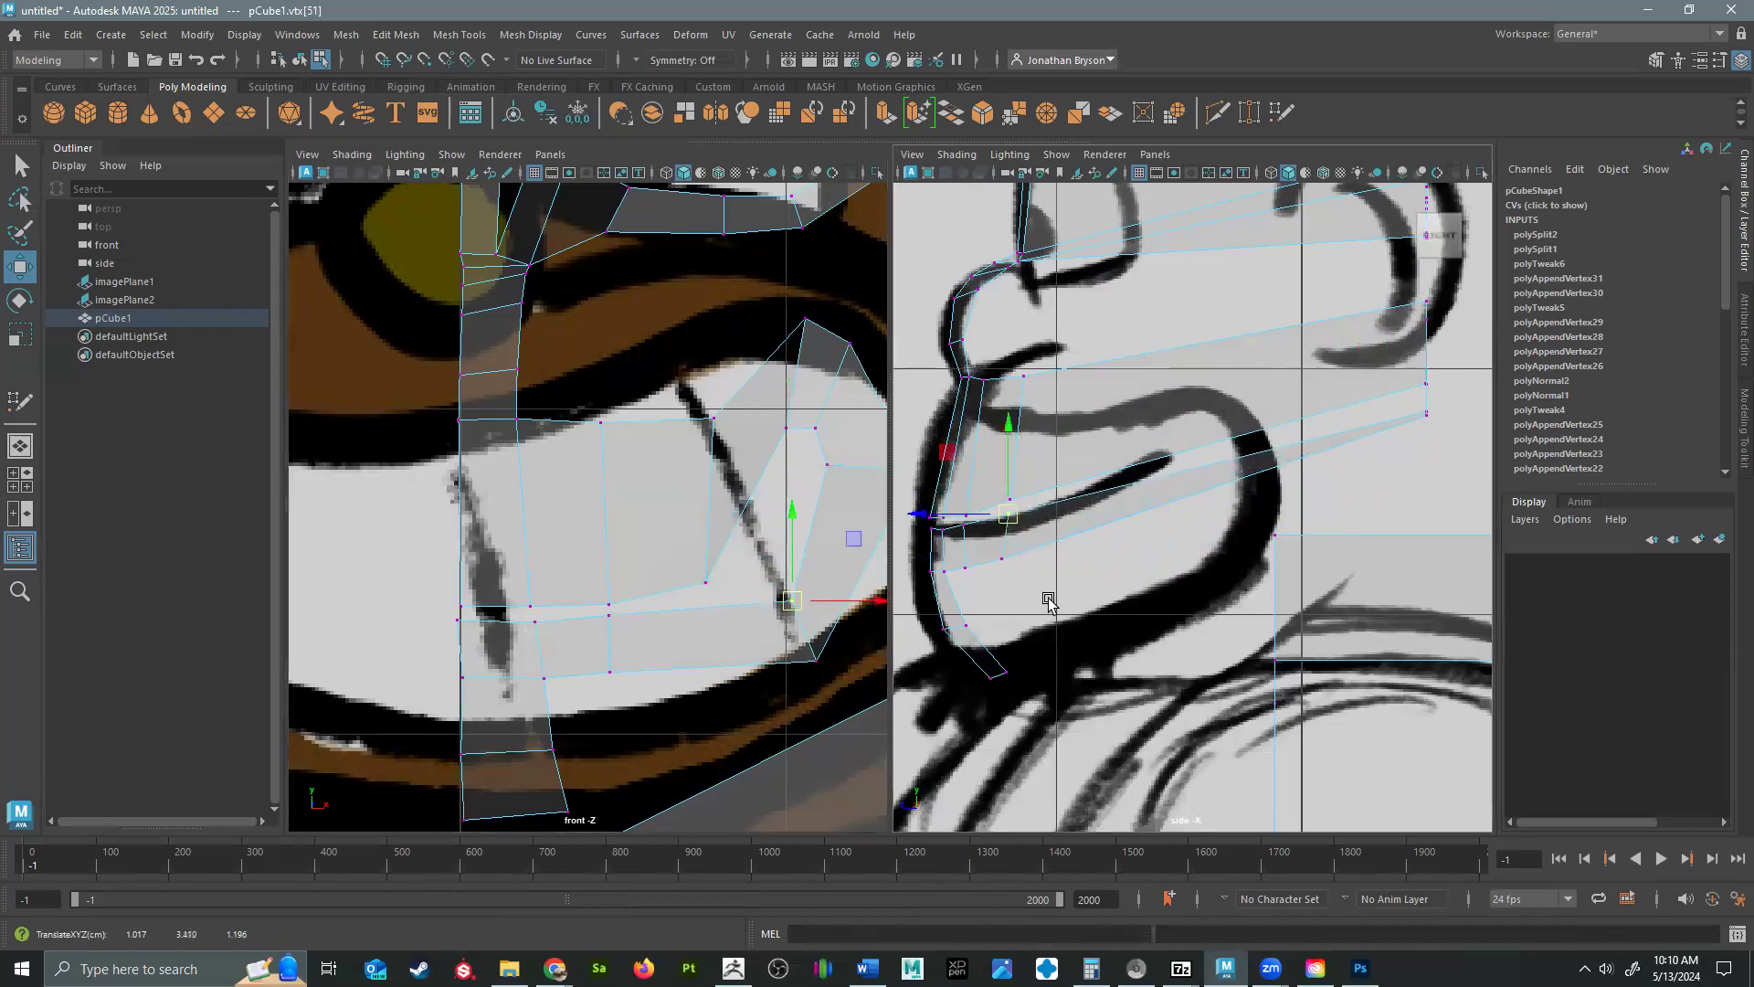
Shift the third column's two lower-mouth vertices inward in the front view to sit beneath its mouth-line vertex.
drag(790, 601, 700, 608)
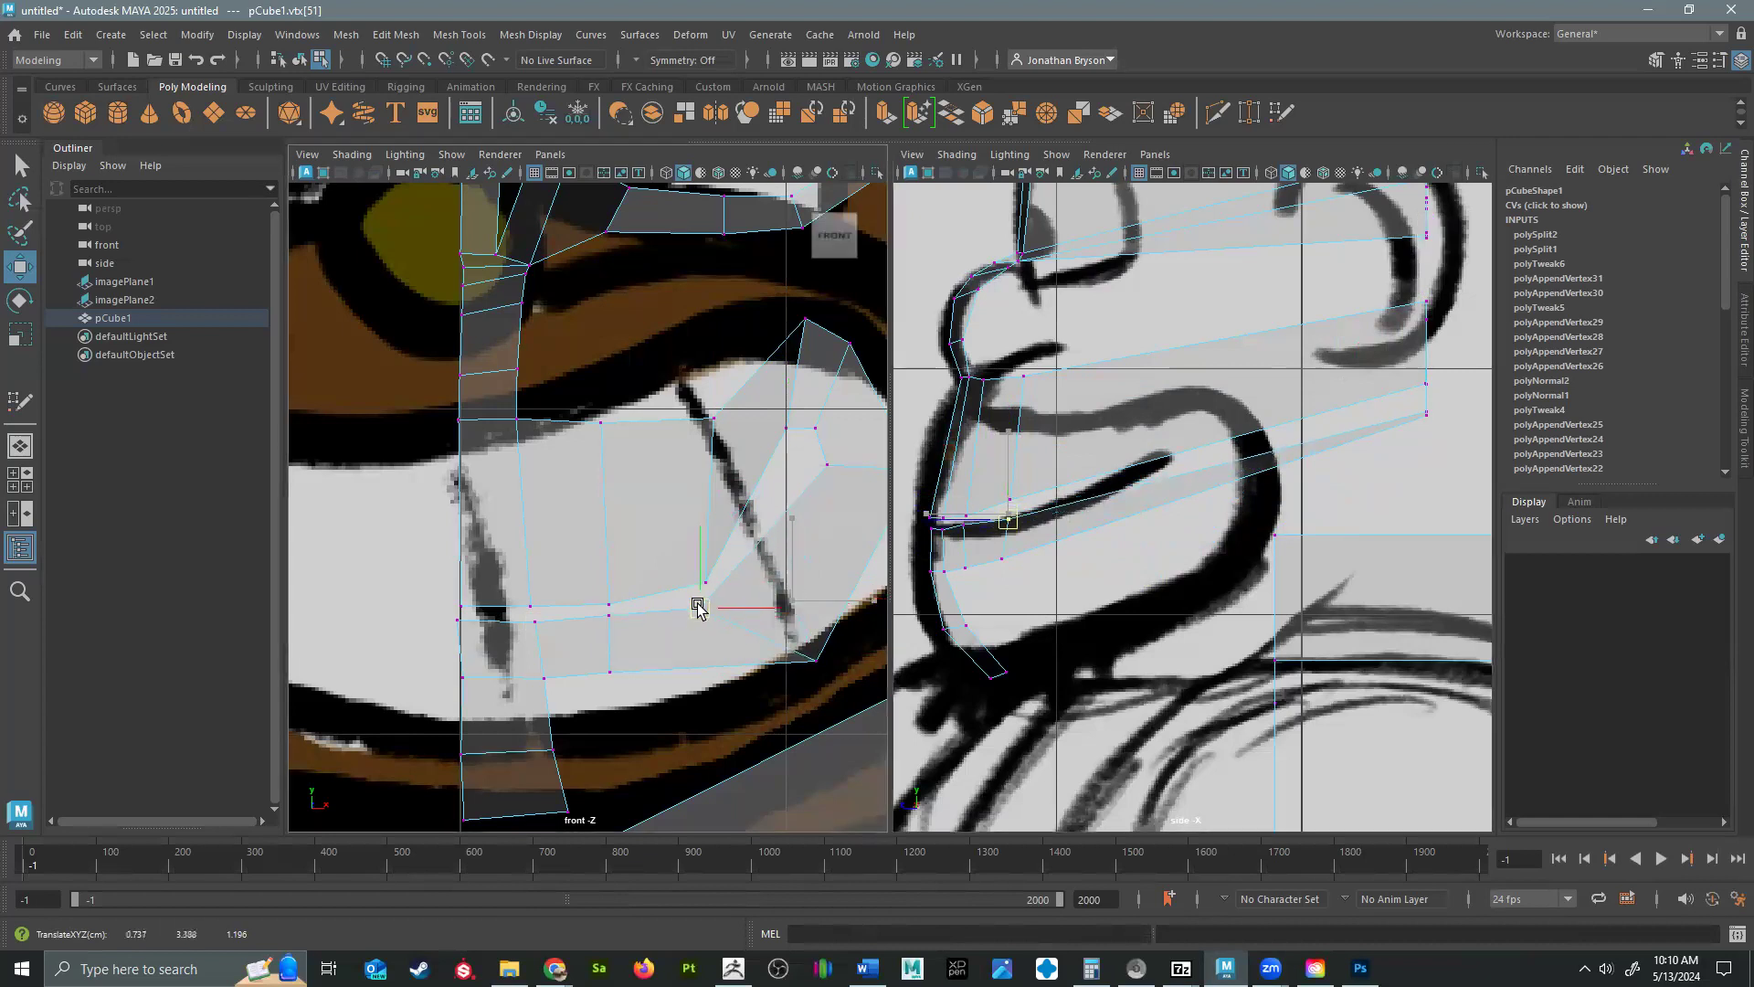
drag(812, 649, 840, 696)
drag(813, 659, 704, 665)
Move the fourth column's mouth-line and upper-lip vertices forward and down to the mouth line and upper lip in the side view.
drag(703, 405, 816, 466)
drag(744, 405, 756, 540)
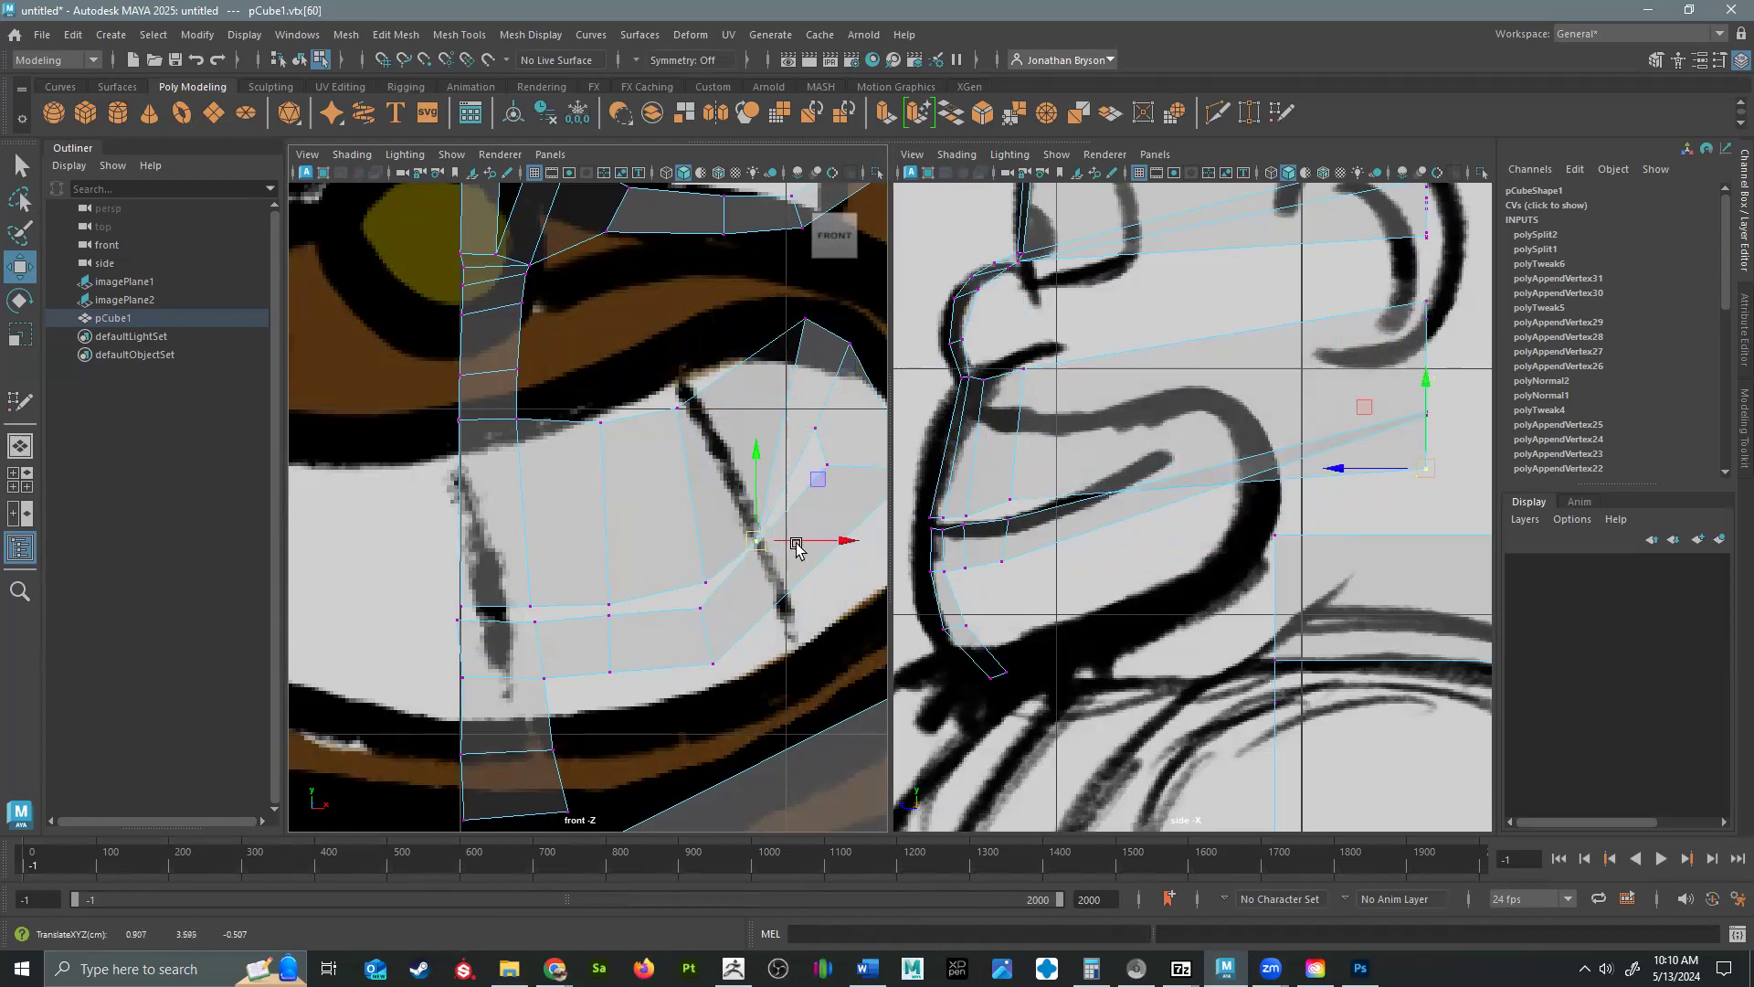
drag(1415, 480, 1008, 512)
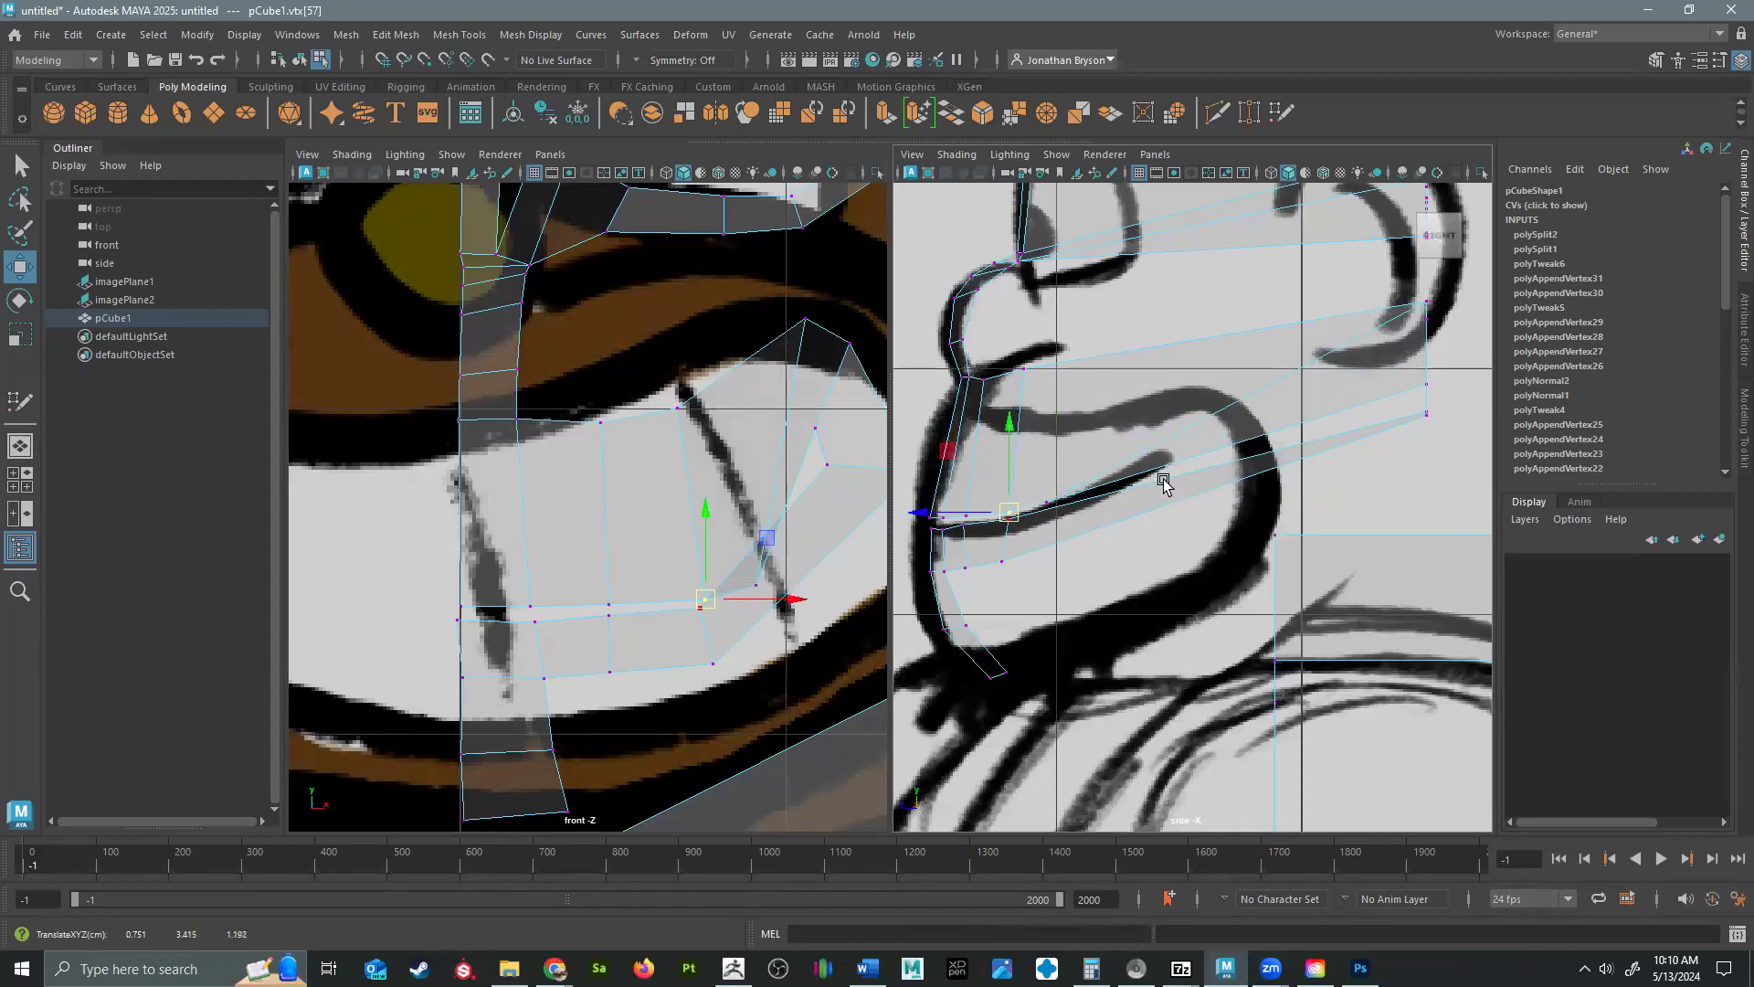
click(1425, 301)
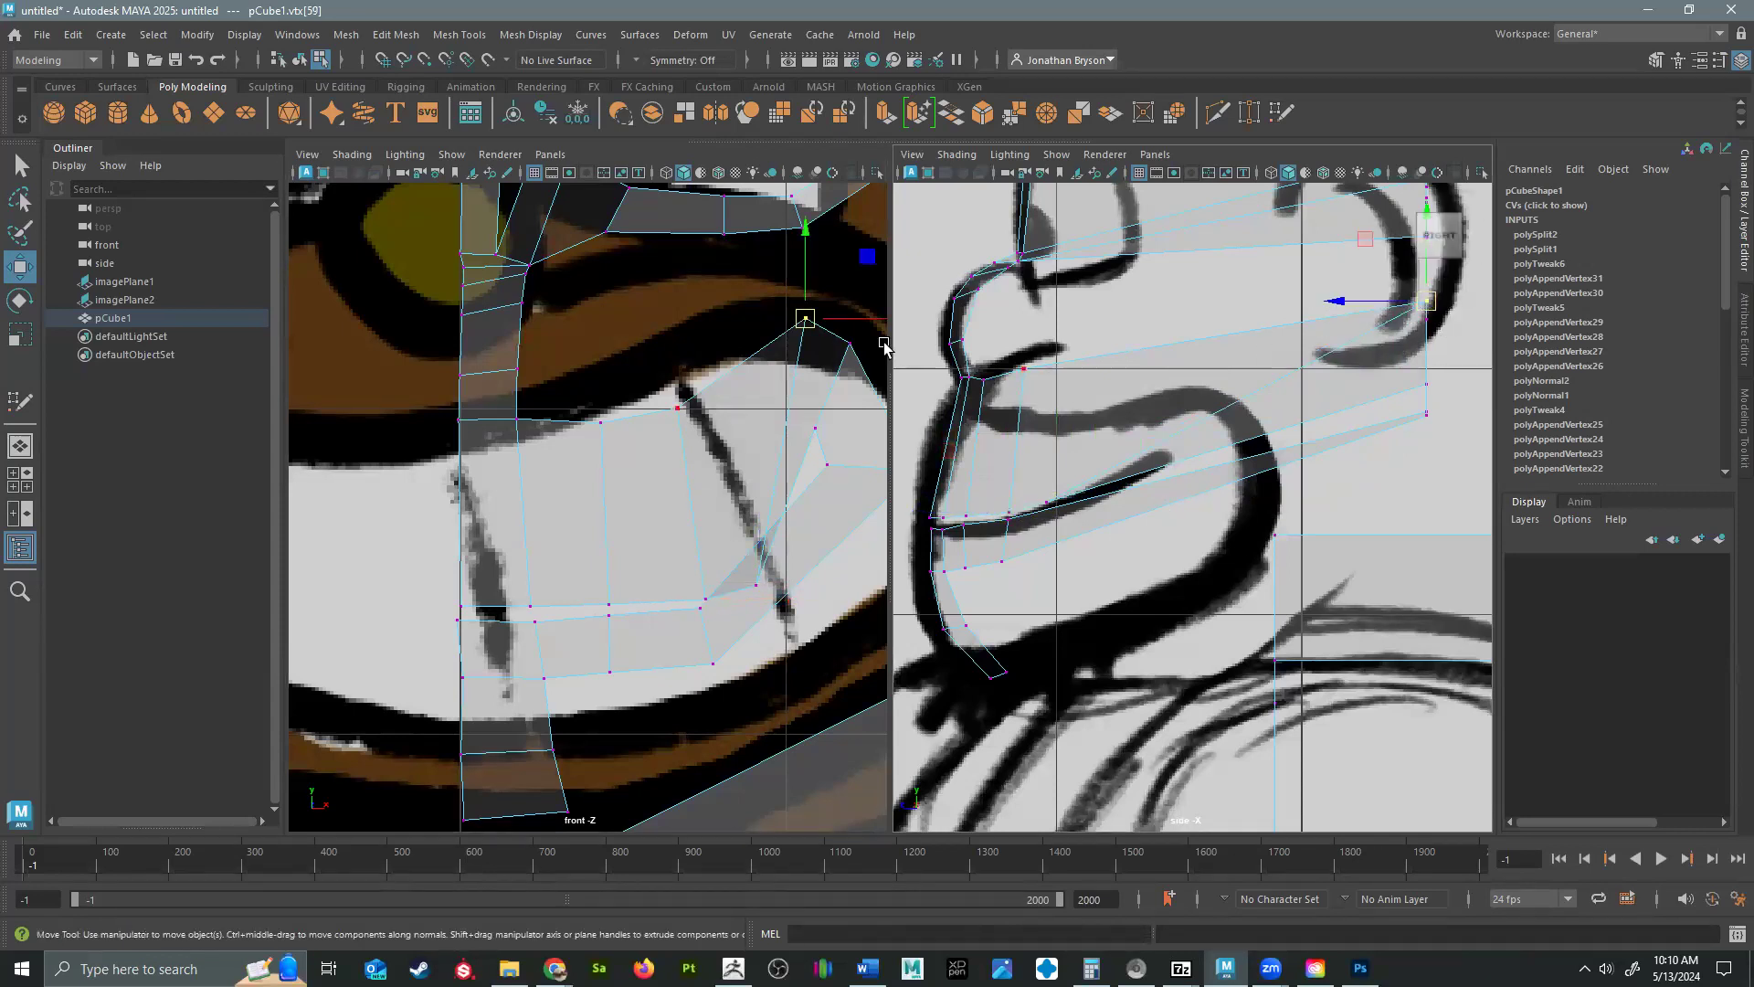
drag(1425, 302, 1097, 363)
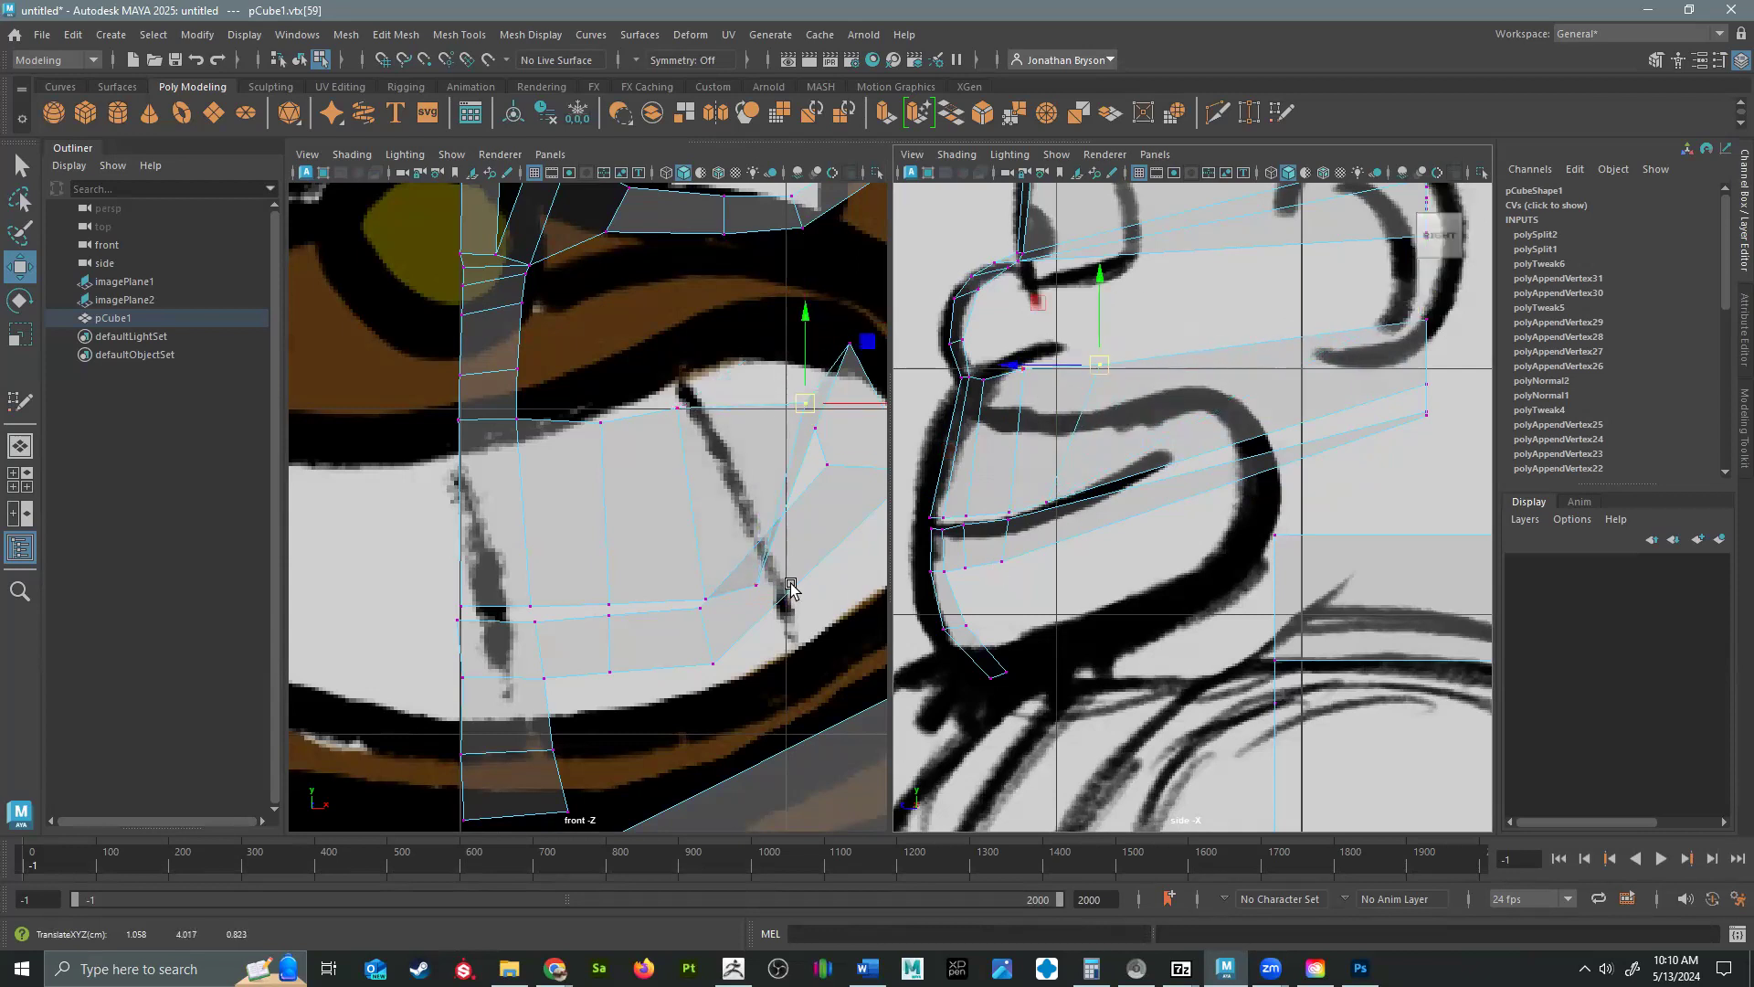
Move the two inner vertices at the mouth corner forward and down to the back end of the side-view mouth line.
alt+middle_drag(776, 640, 660, 594)
click(777, 412)
click(695, 410)
drag(1422, 408, 1166, 476)
click(694, 373)
drag(1422, 381, 1161, 455)
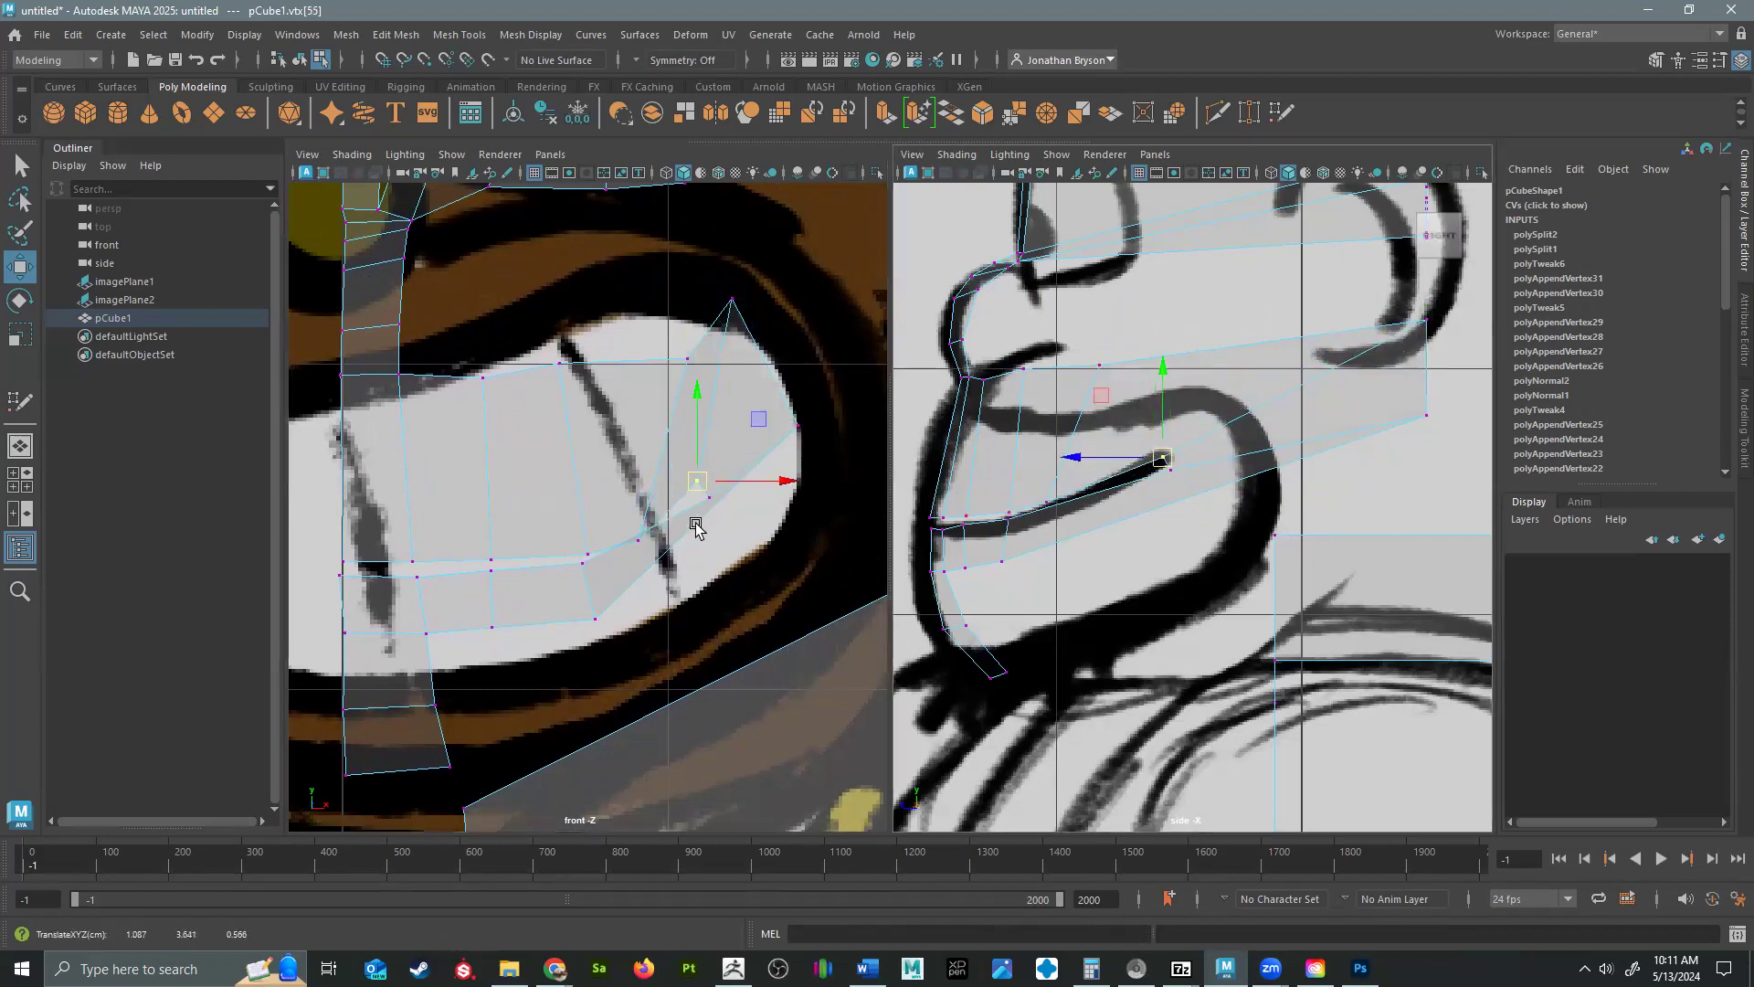
Move the two outer mouth-corner vertices forward and down, behind the end of the mouth line in the side view.
click(638, 539)
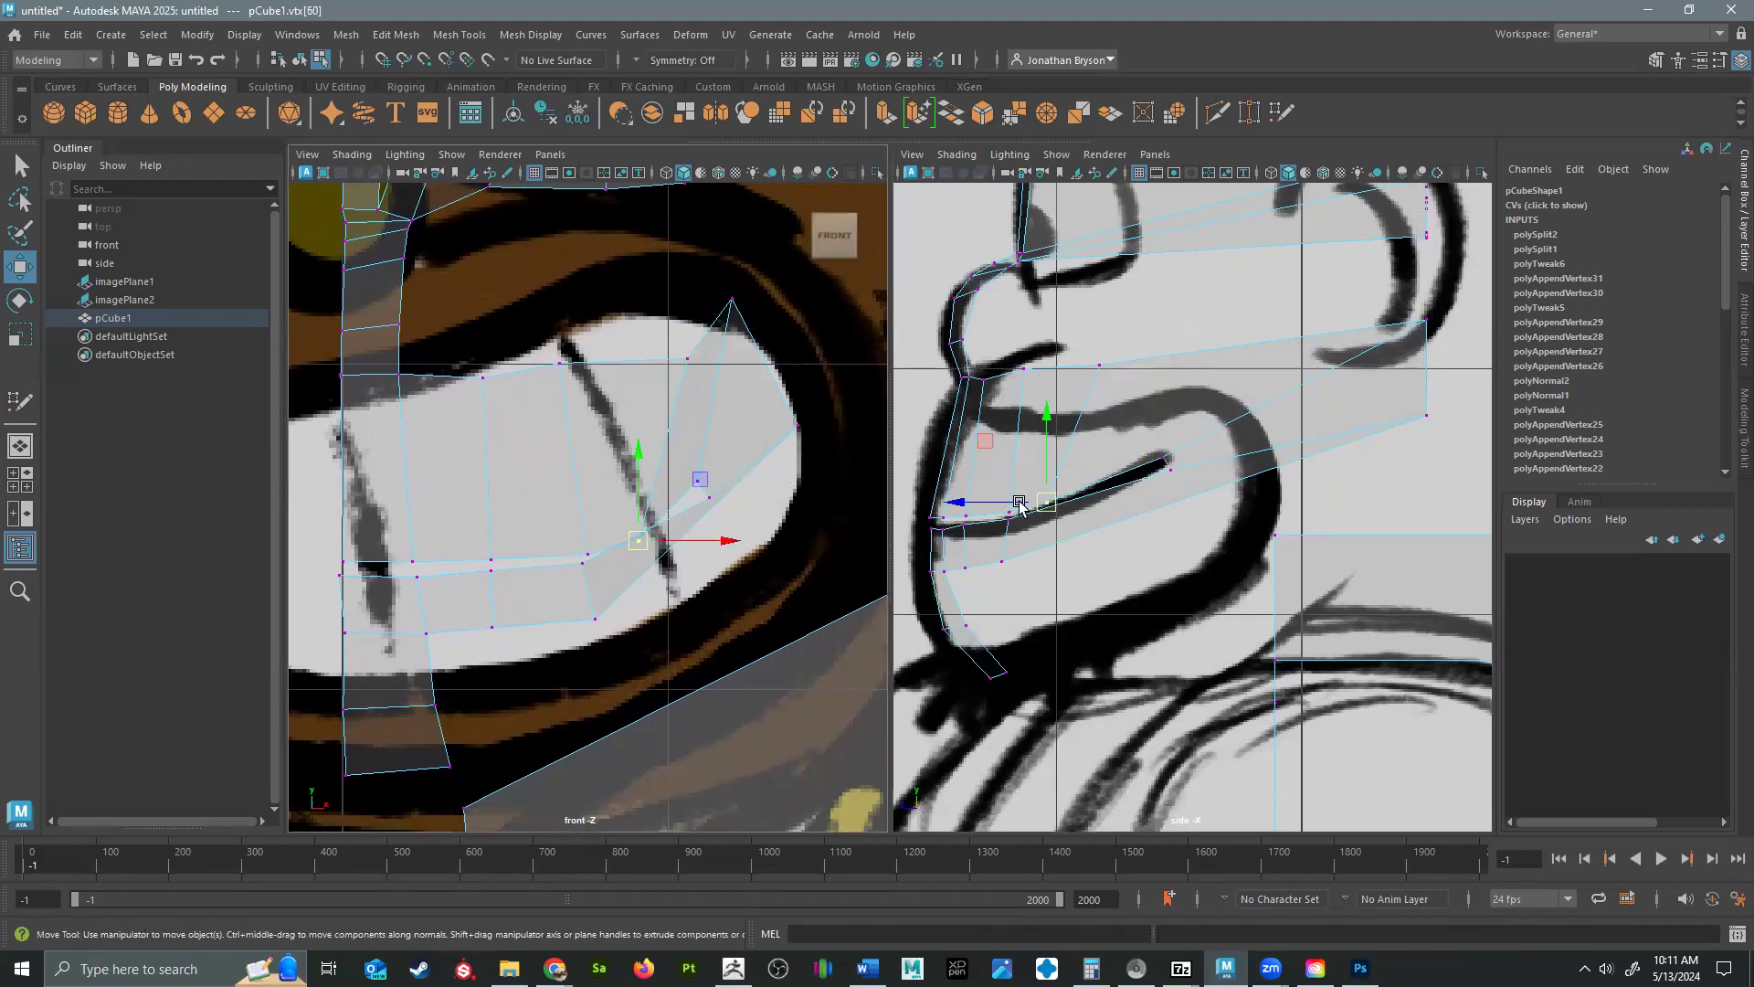
click(1090, 371)
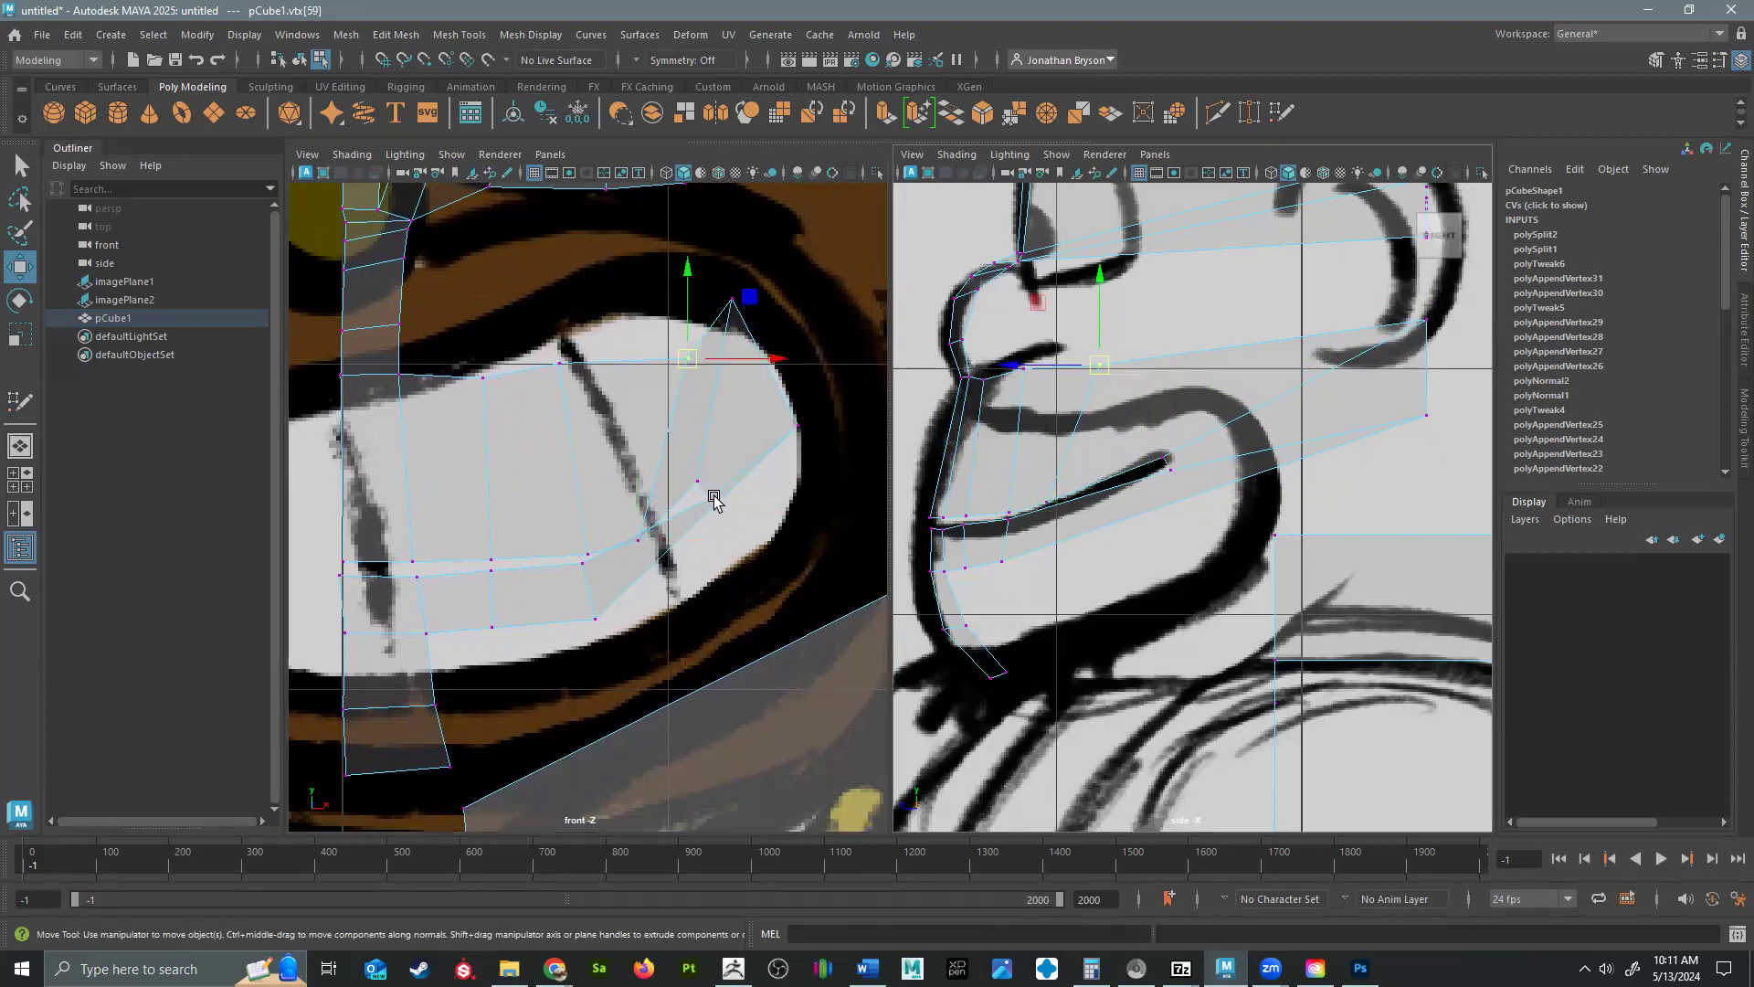
click(798, 425)
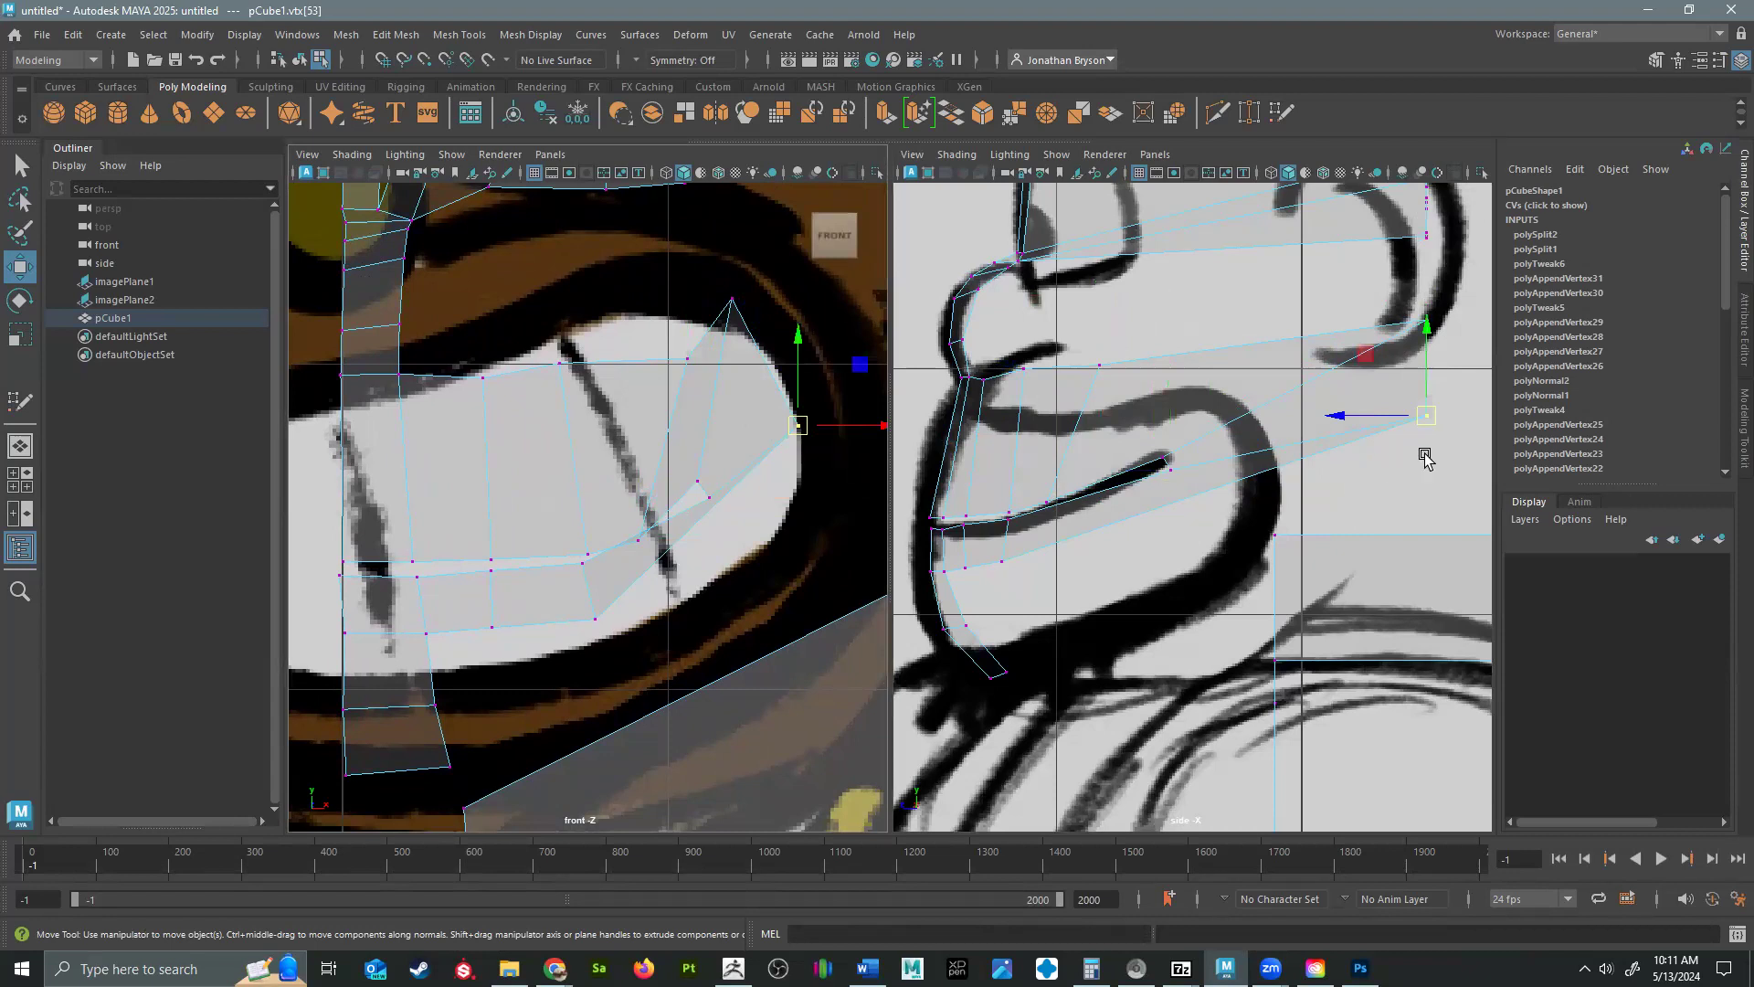
drag(1426, 415, 1206, 521)
click(1426, 320)
drag(1426, 320, 1216, 384)
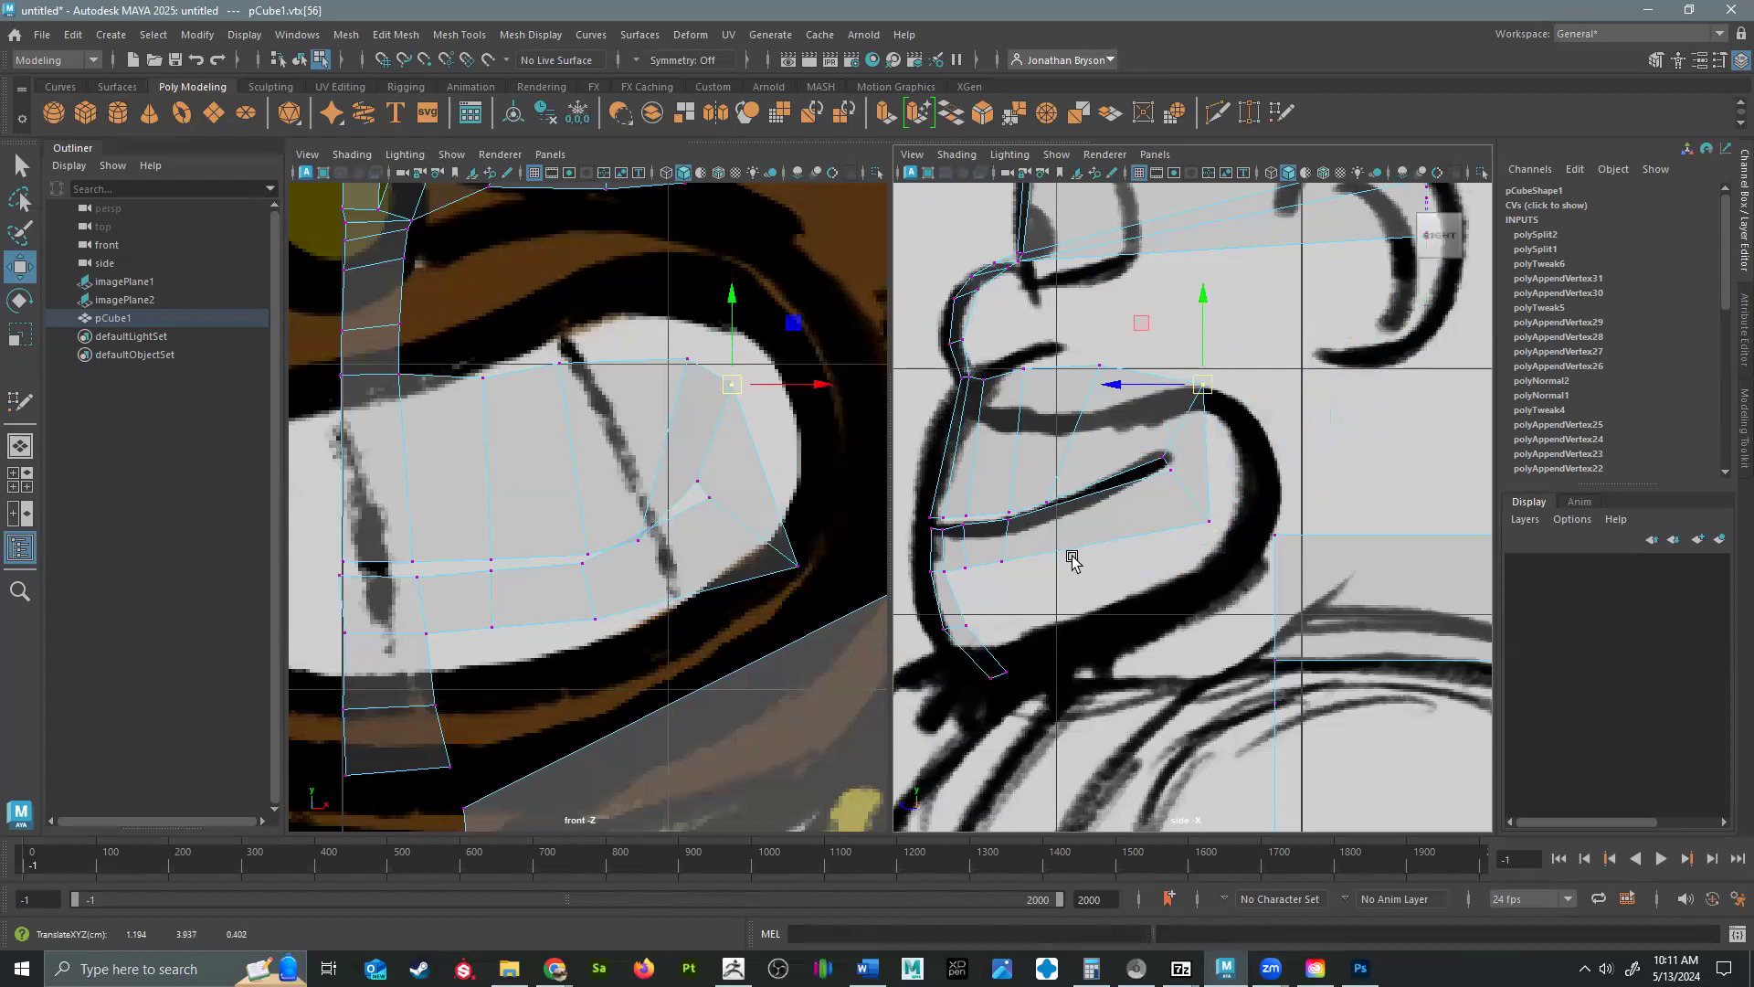
Adjust the fourth column's mouth-line and upper-lip vertices in the front view to even out their spacing over the teeth.
click(640, 541)
mouse_move(639, 541)
mouse_down()
mouse_move(639, 514)
mouse_move(647, 528)
mouse_up()
click(691, 382)
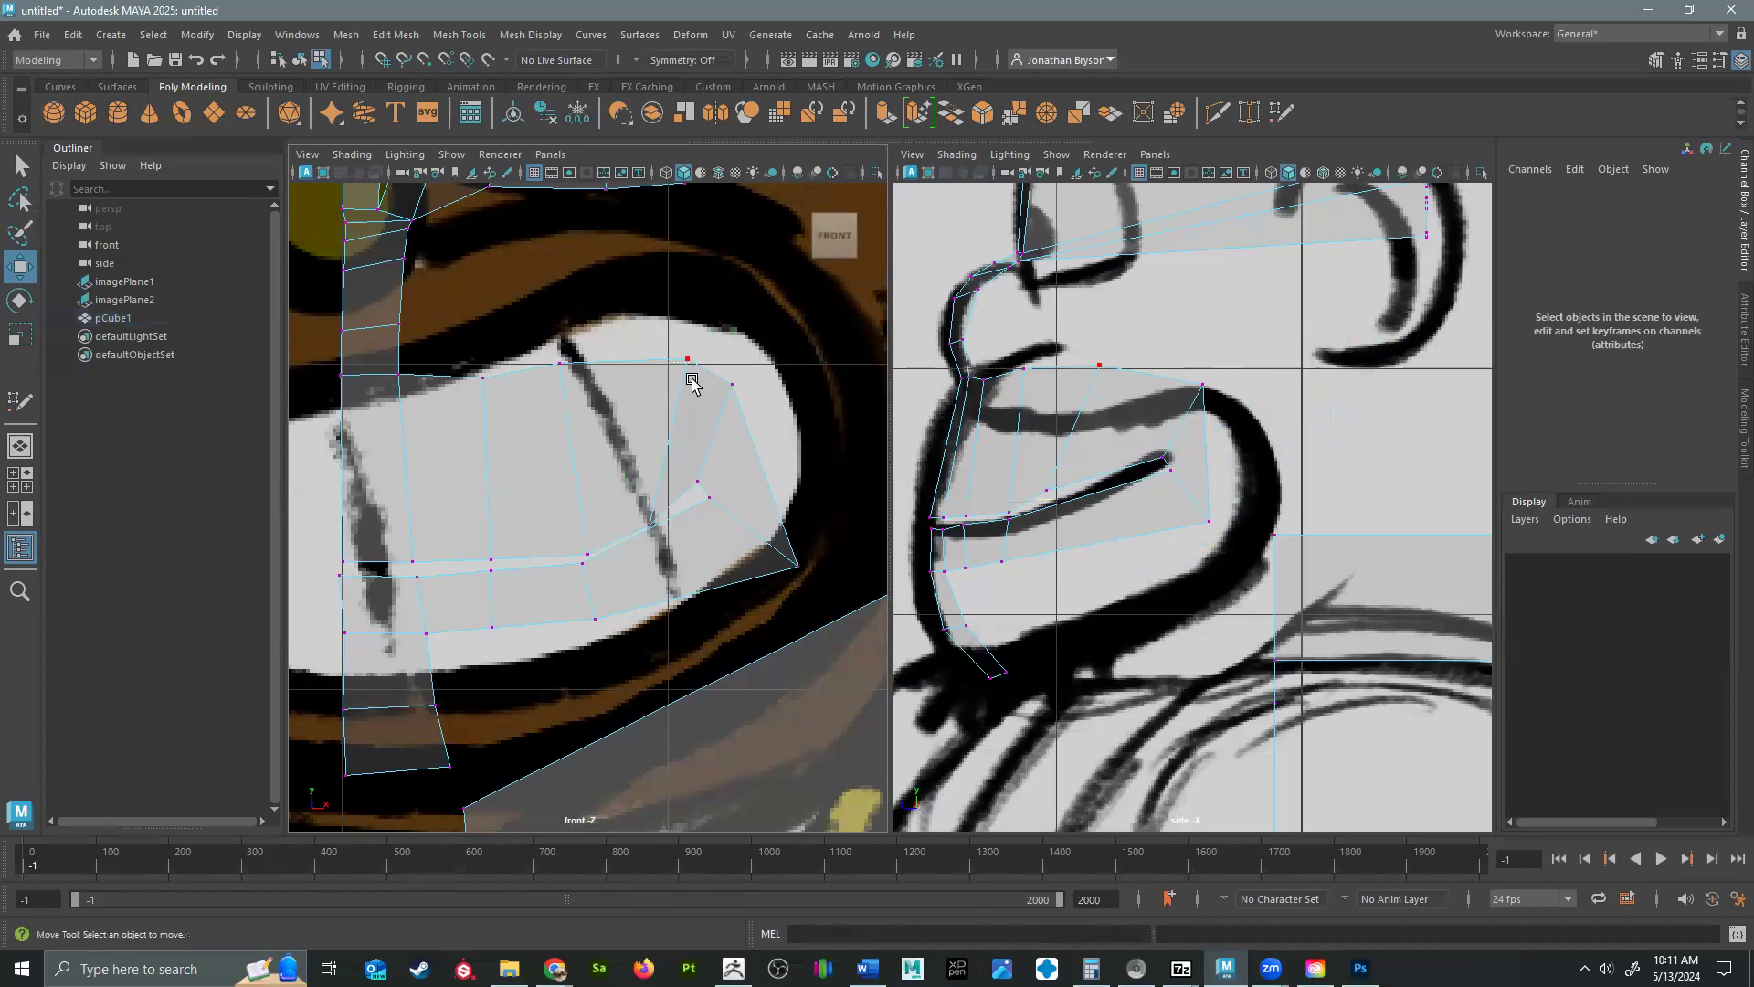
drag(723, 399, 665, 350)
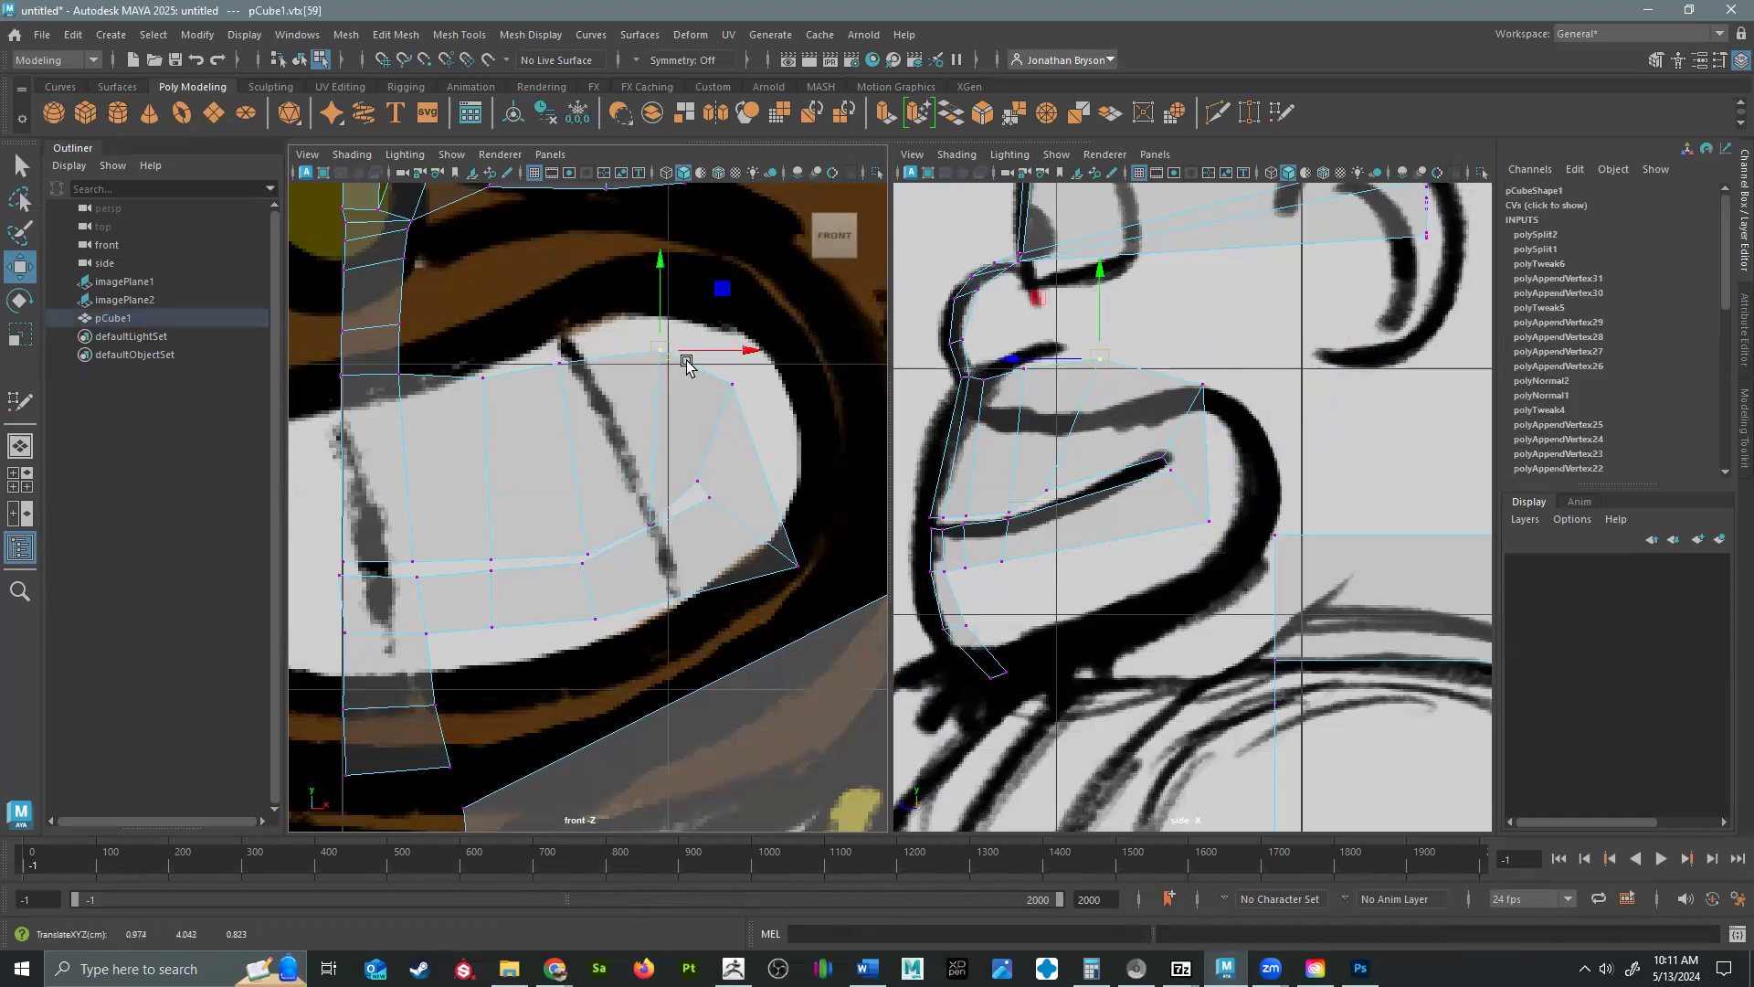
Move the inner-corner vertex of the eye loop forward and down to the front of the eye in the side view.
alt+middle_drag(658, 624, 768, 642)
alt+middle_drag(756, 485, 570, 681)
alt+middle_drag(643, 527, 927, 698)
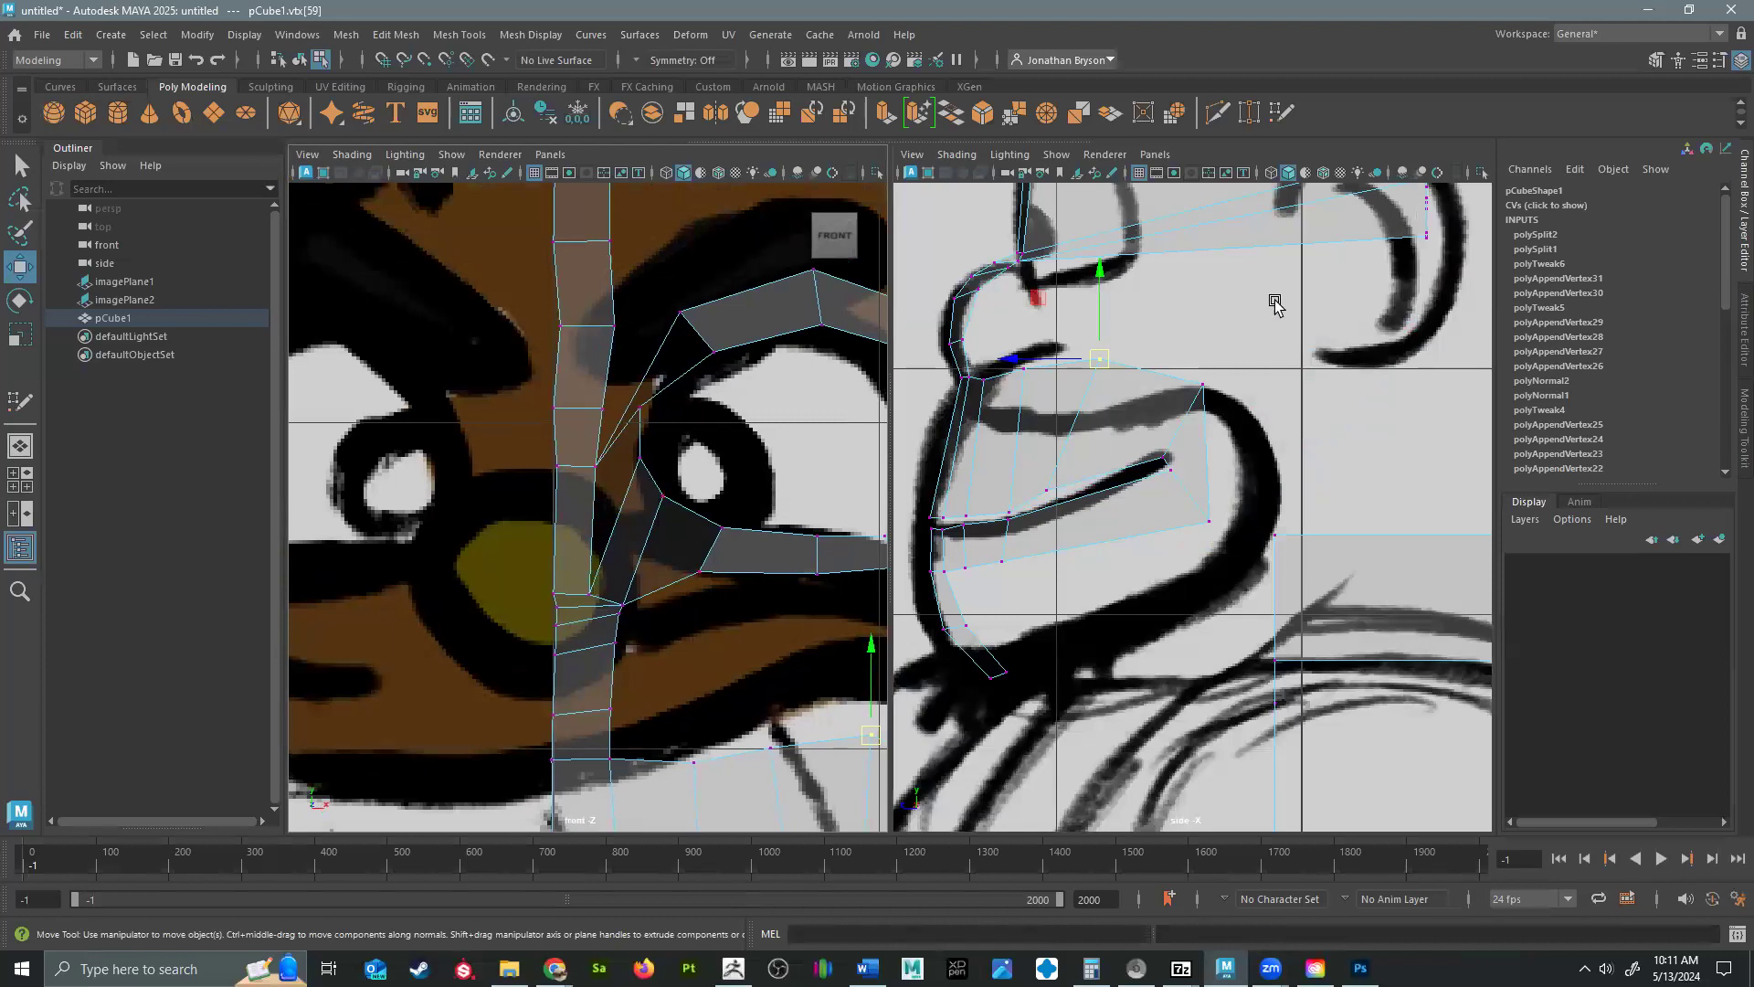
alt+middle_drag(1275, 304, 1210, 548)
click(621, 600)
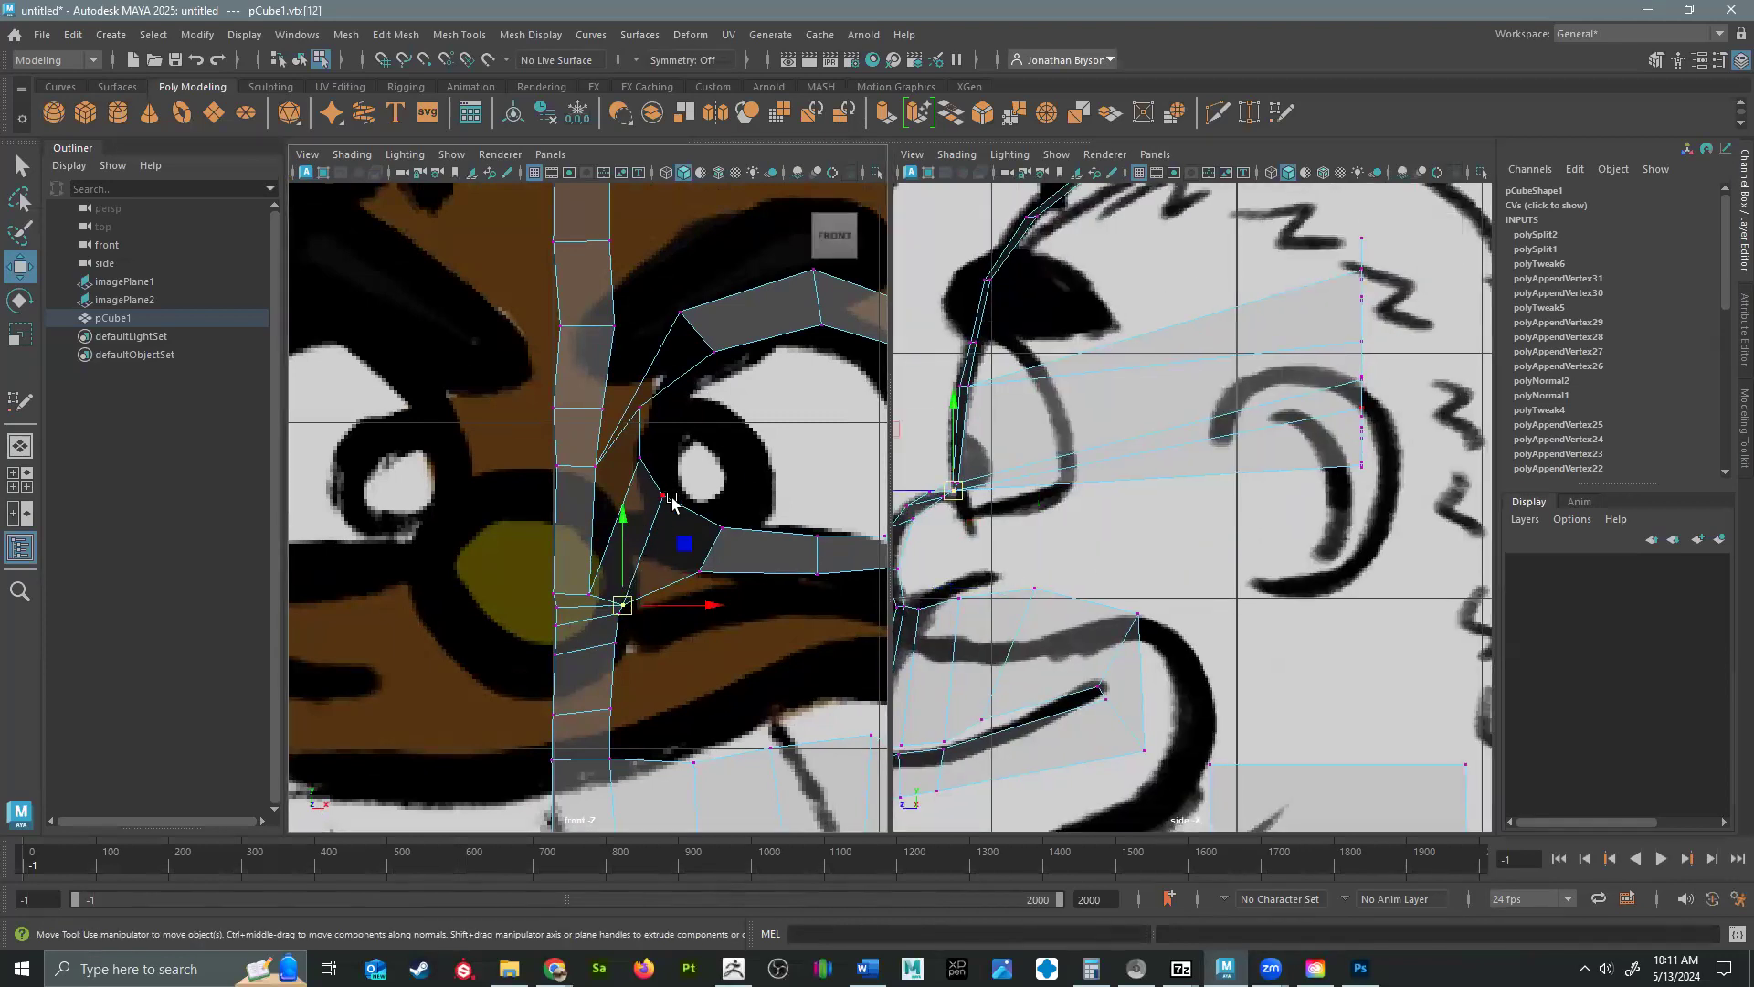
click(636, 408)
drag(1280, 341, 982, 388)
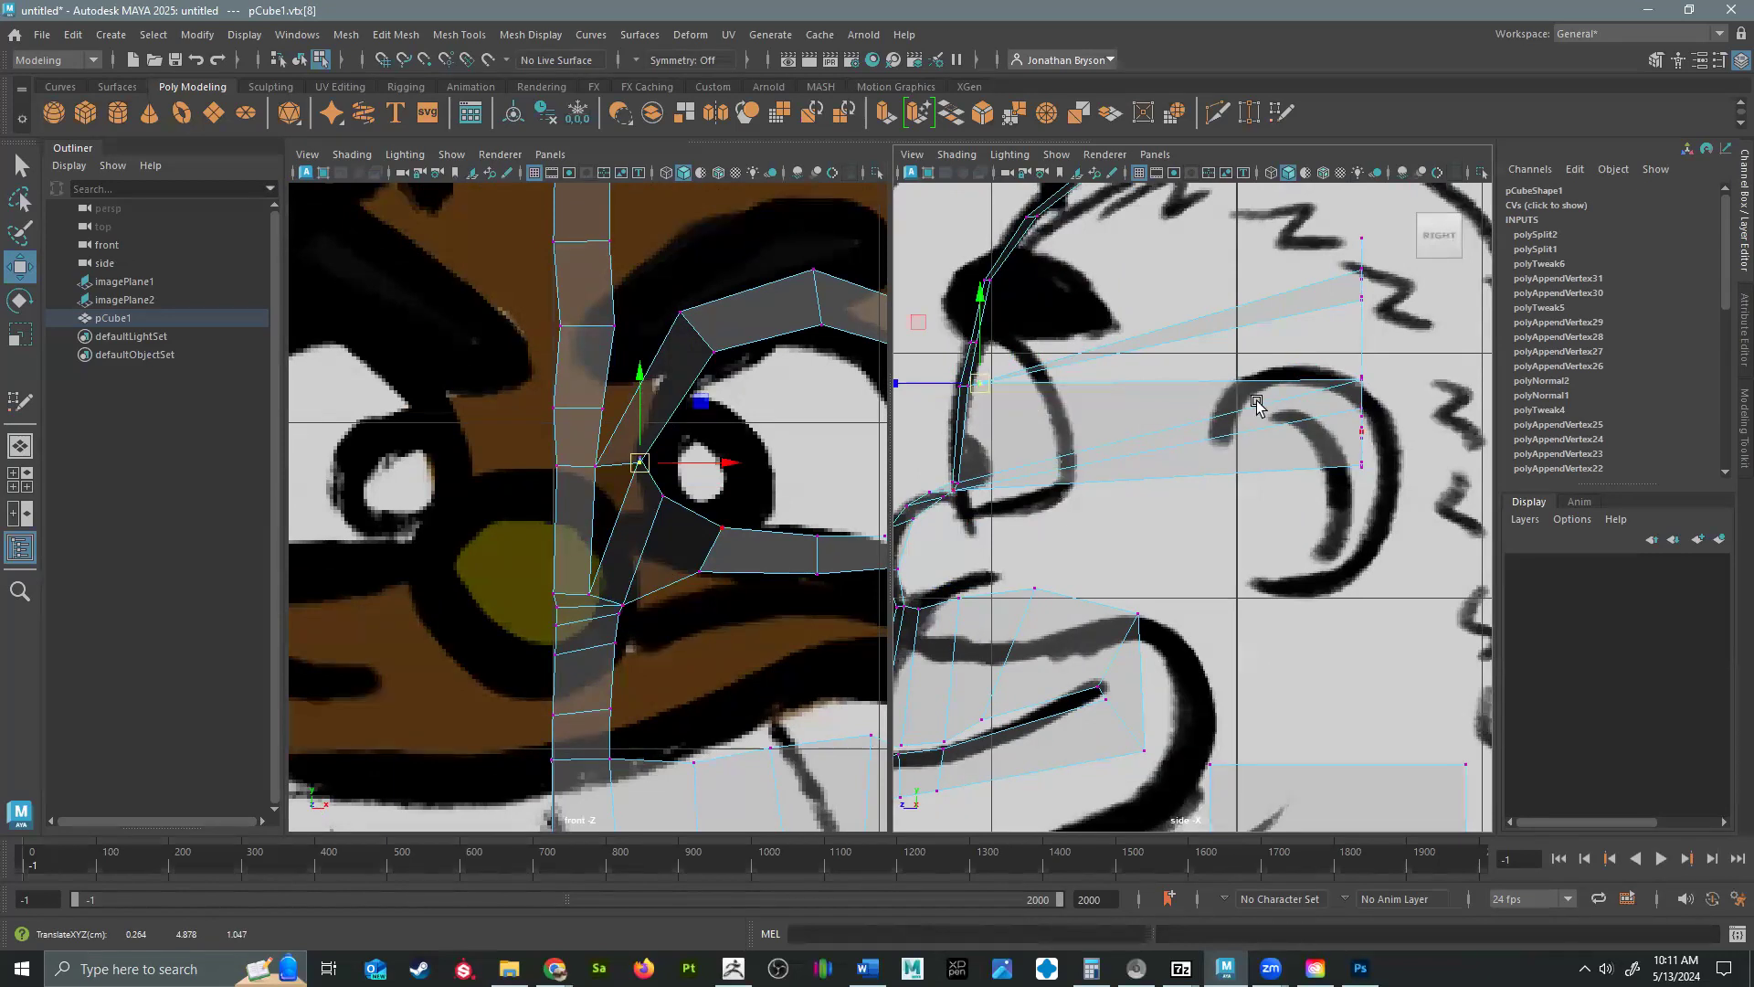
Move the eye loop's two upper inner vertices forward and down to the front of the eye, just below the brow.
click(683, 321)
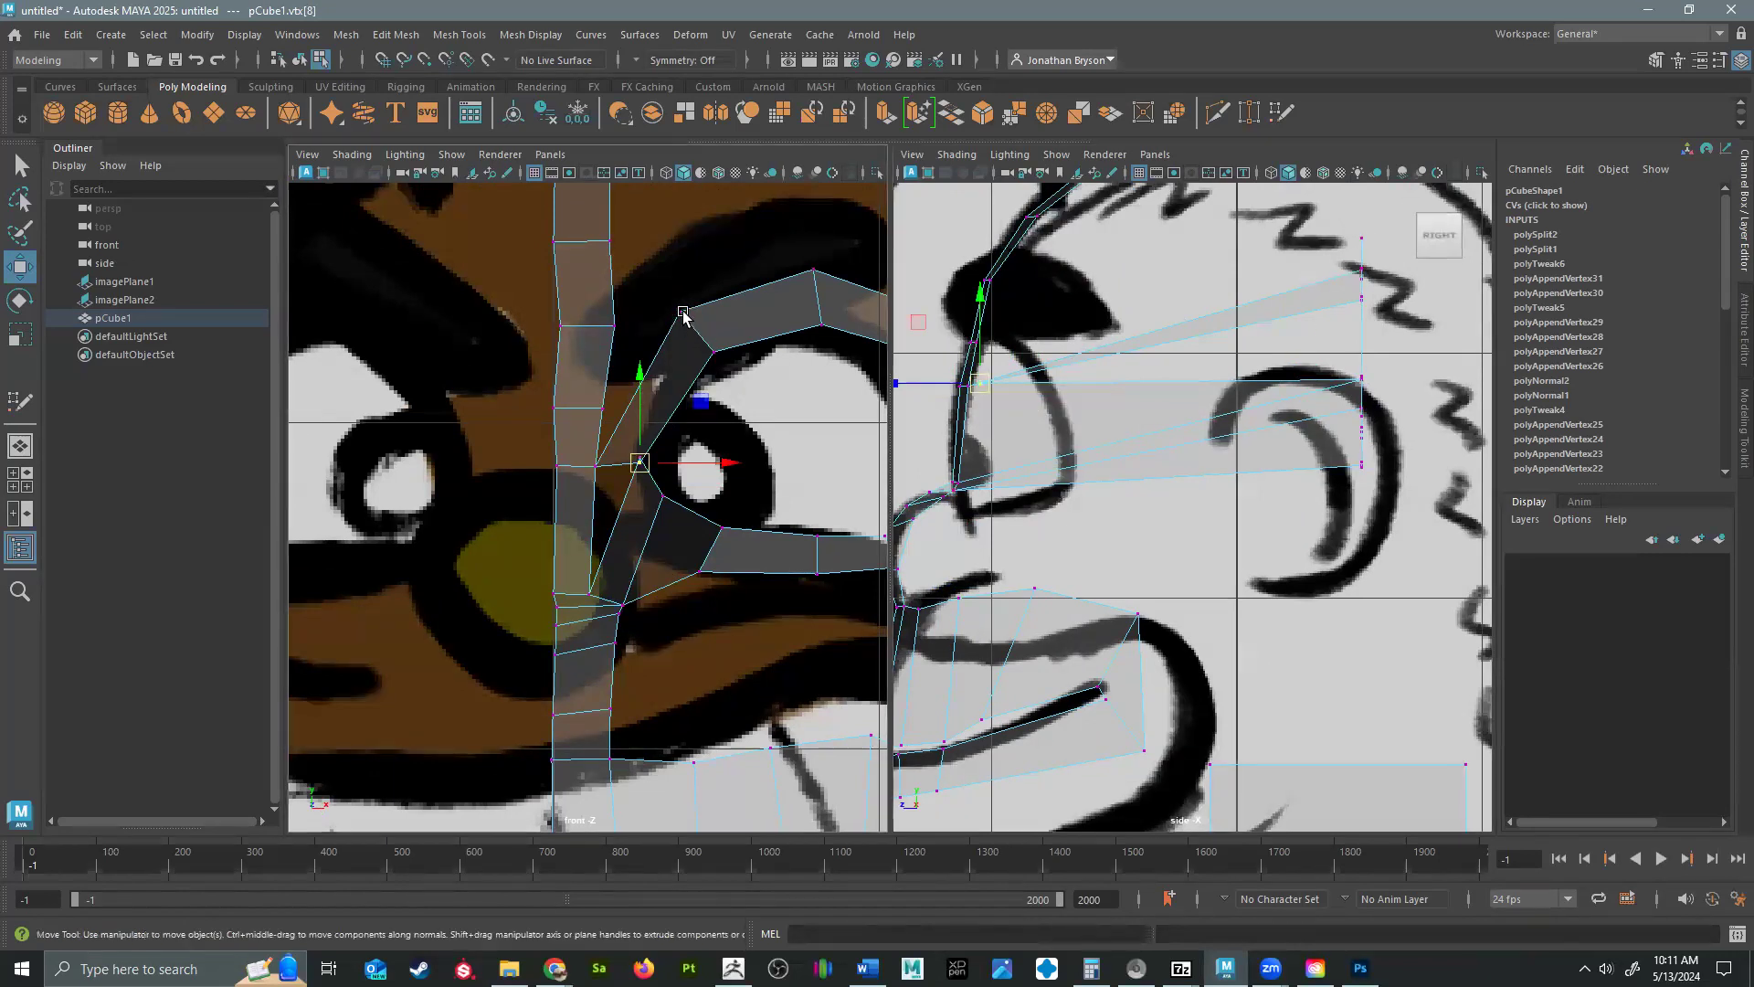
drag(1359, 272, 968, 347)
mouse_move(673, 418)
mouse_down()
mouse_move(666, 393)
mouse_move(647, 397)
mouse_move(660, 408)
mouse_up()
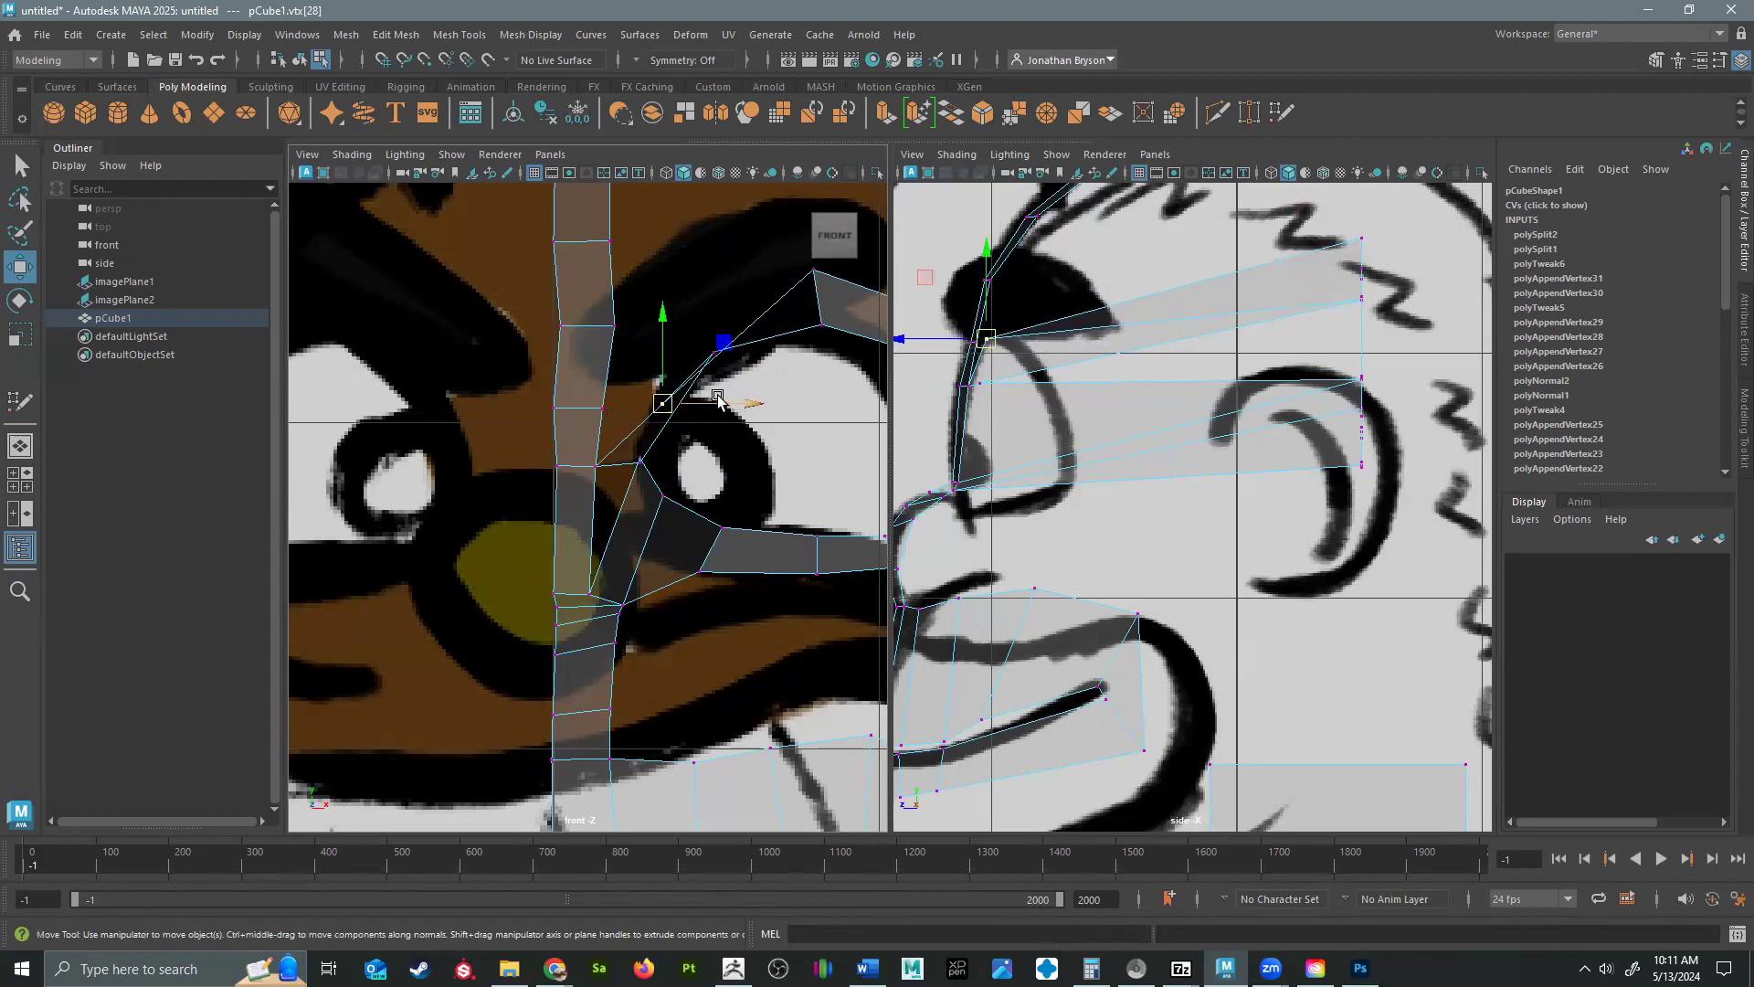
click(715, 353)
drag(1361, 299, 936, 362)
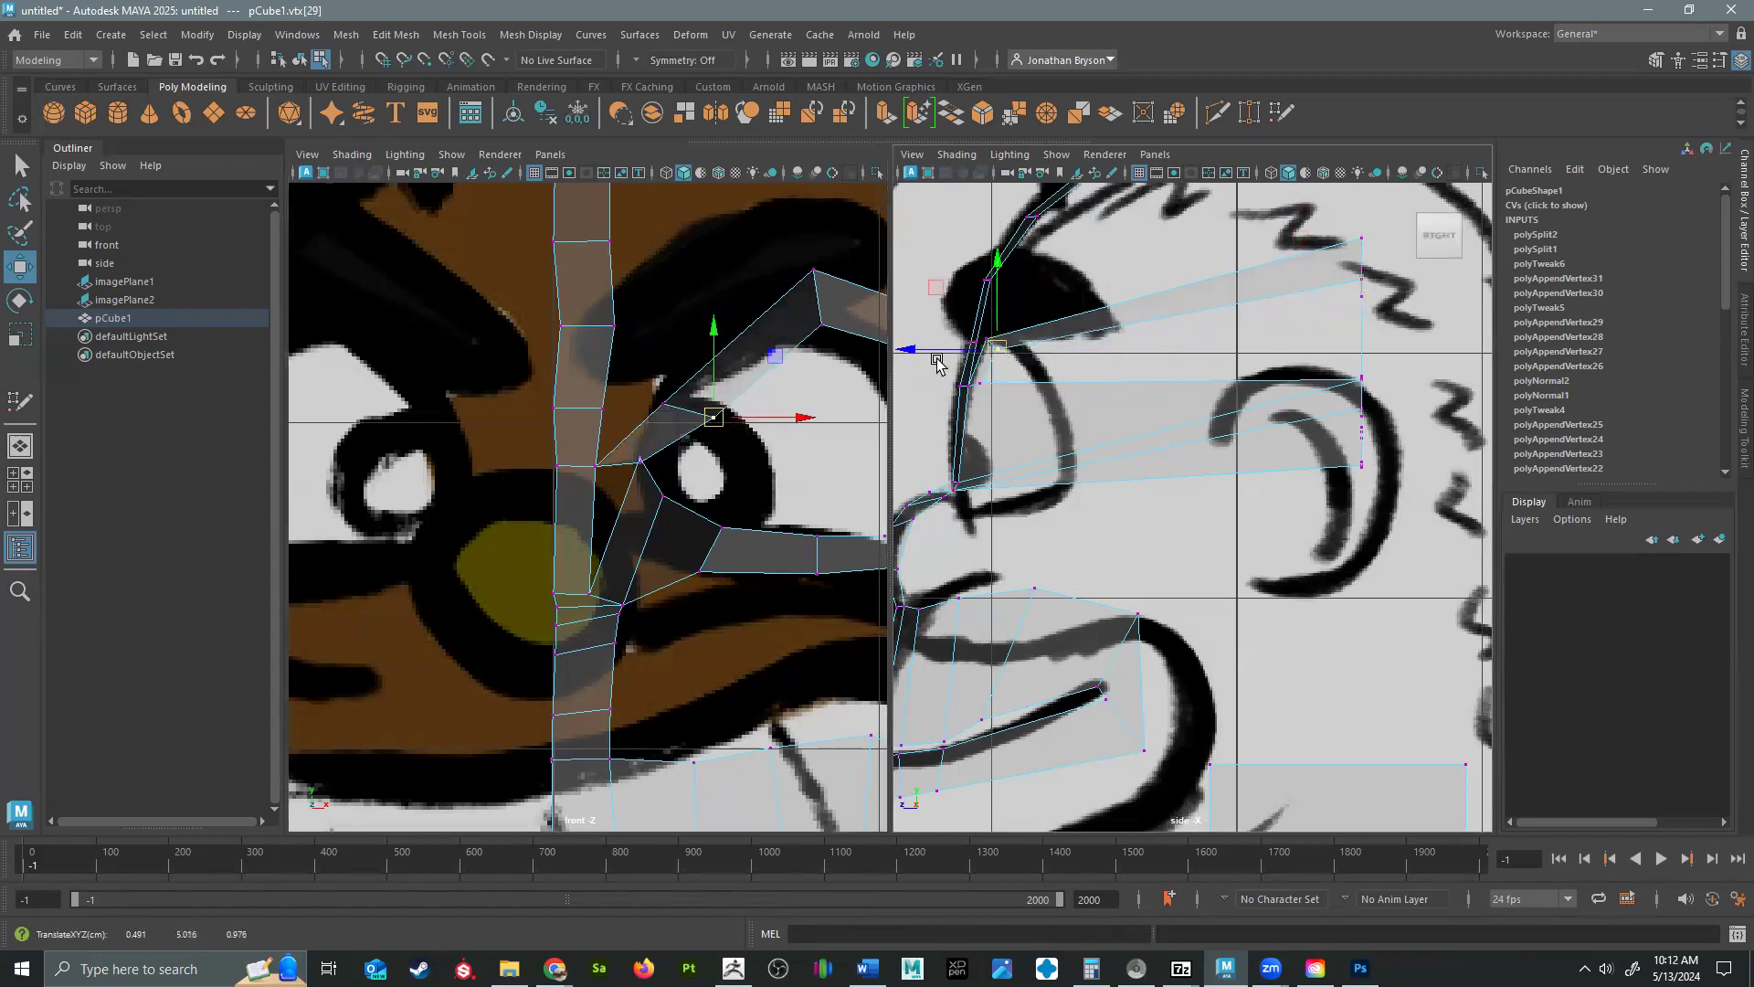
Move the two upper-middle vertices of the eye loop forward and down to the front of the eye in the side view.
click(814, 271)
drag(1364, 247, 997, 336)
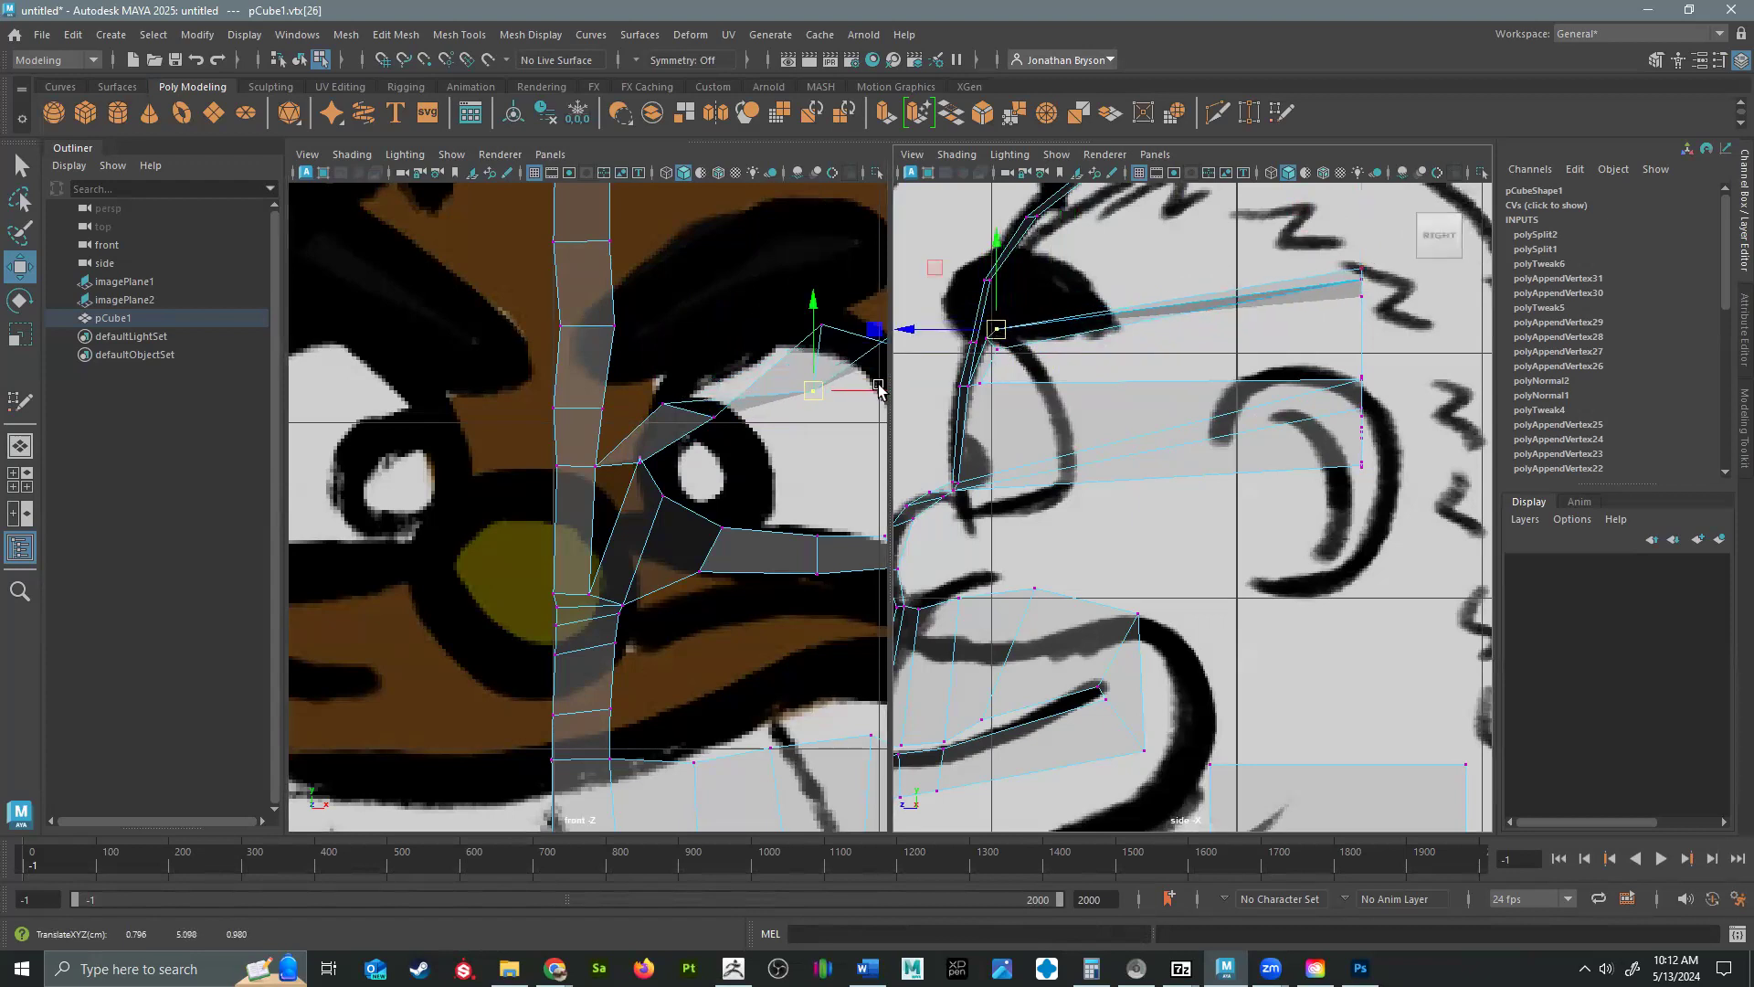
click(820, 329)
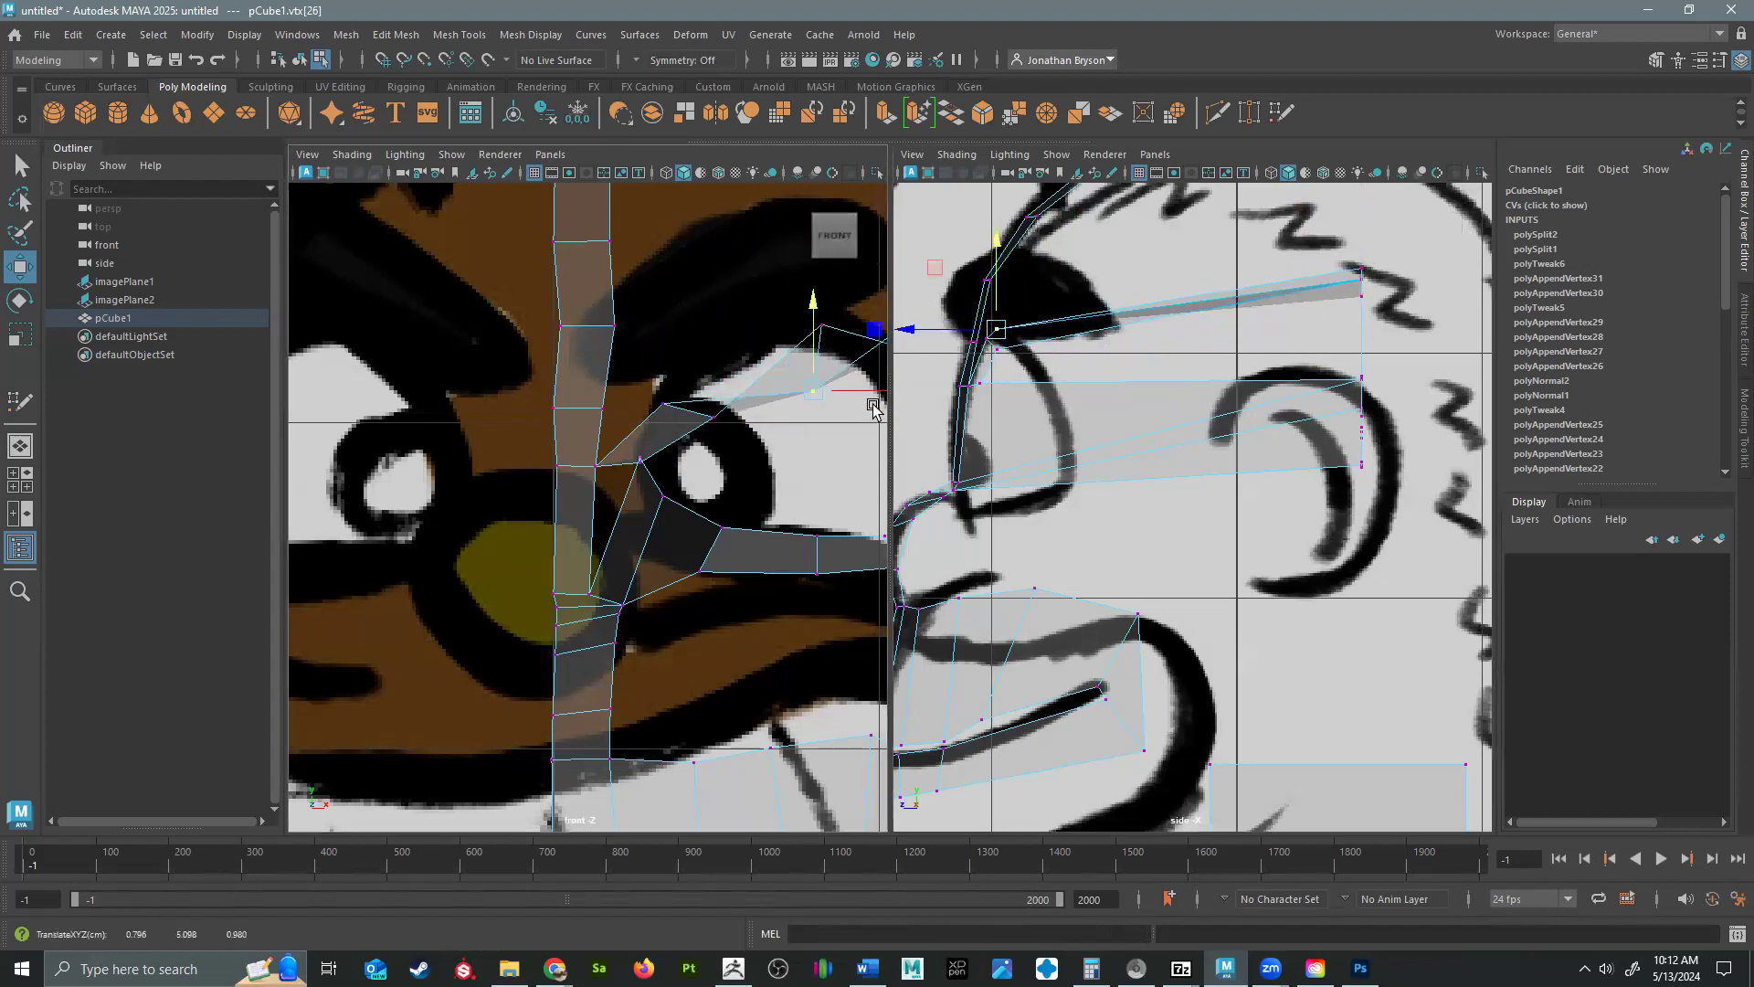
click(821, 324)
drag(1359, 282, 1003, 346)
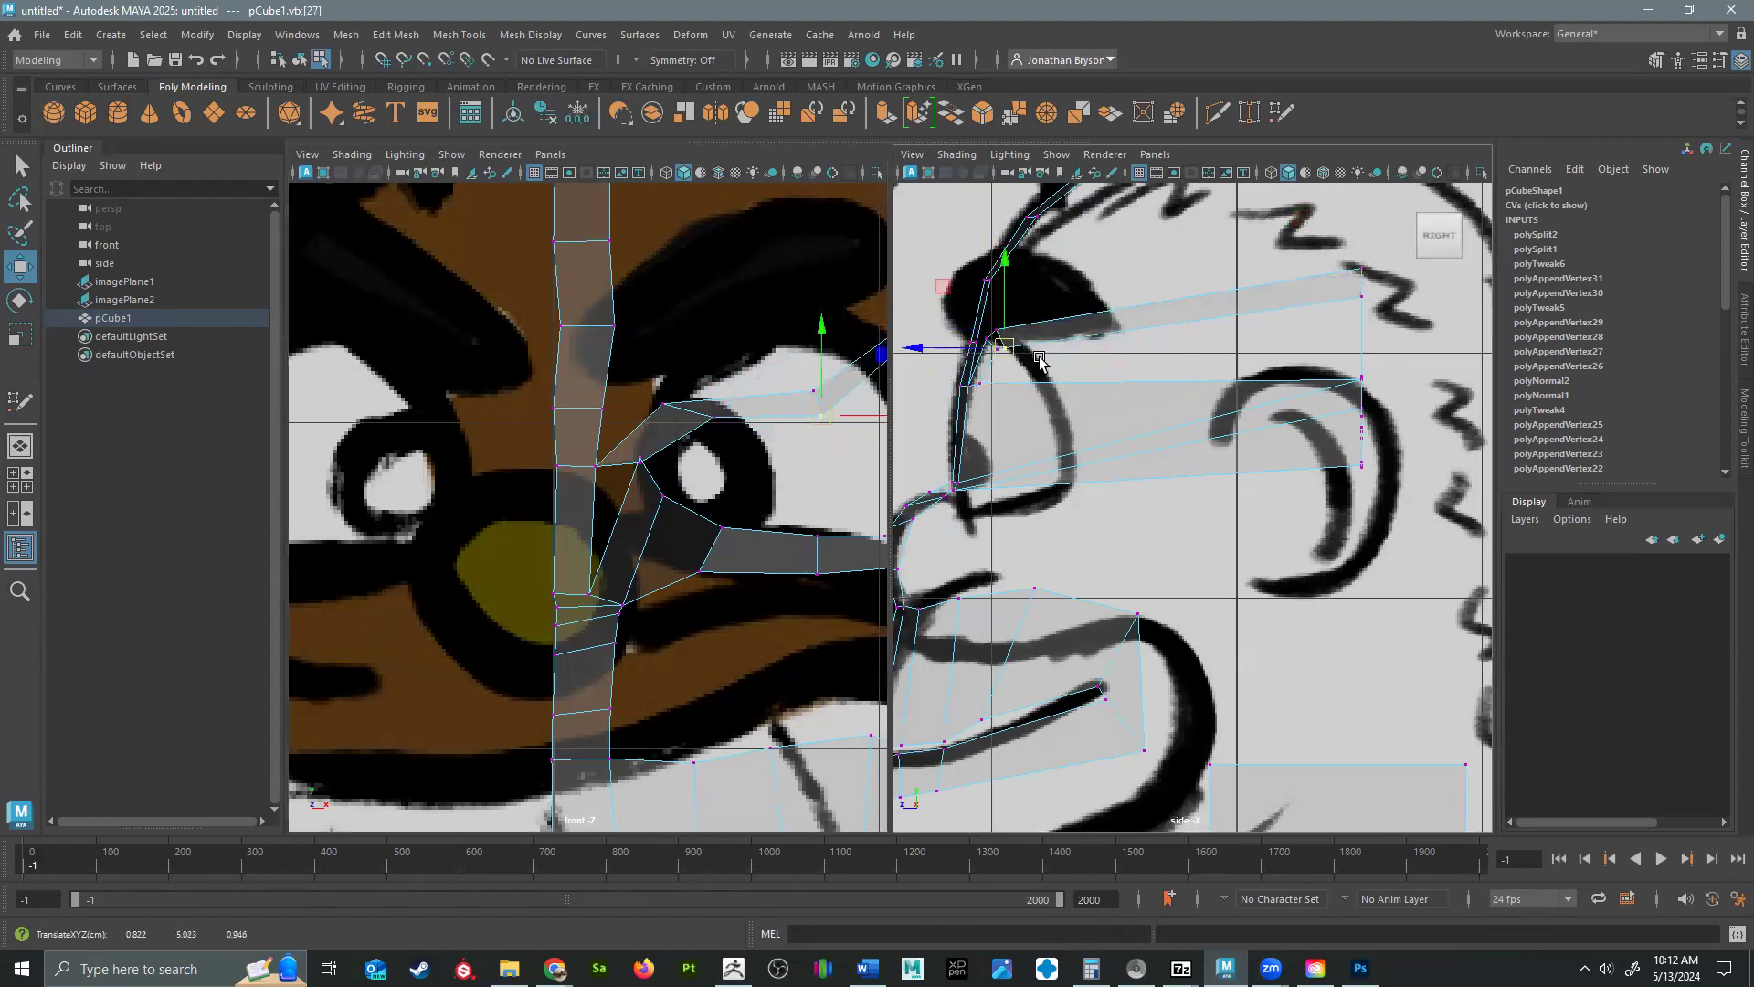
Reposition the eye loop's upper-inner and upper-middle vertices in the front view to follow the upper outline of the eye.
click(712, 420)
click(711, 419)
drag(712, 419, 671, 427)
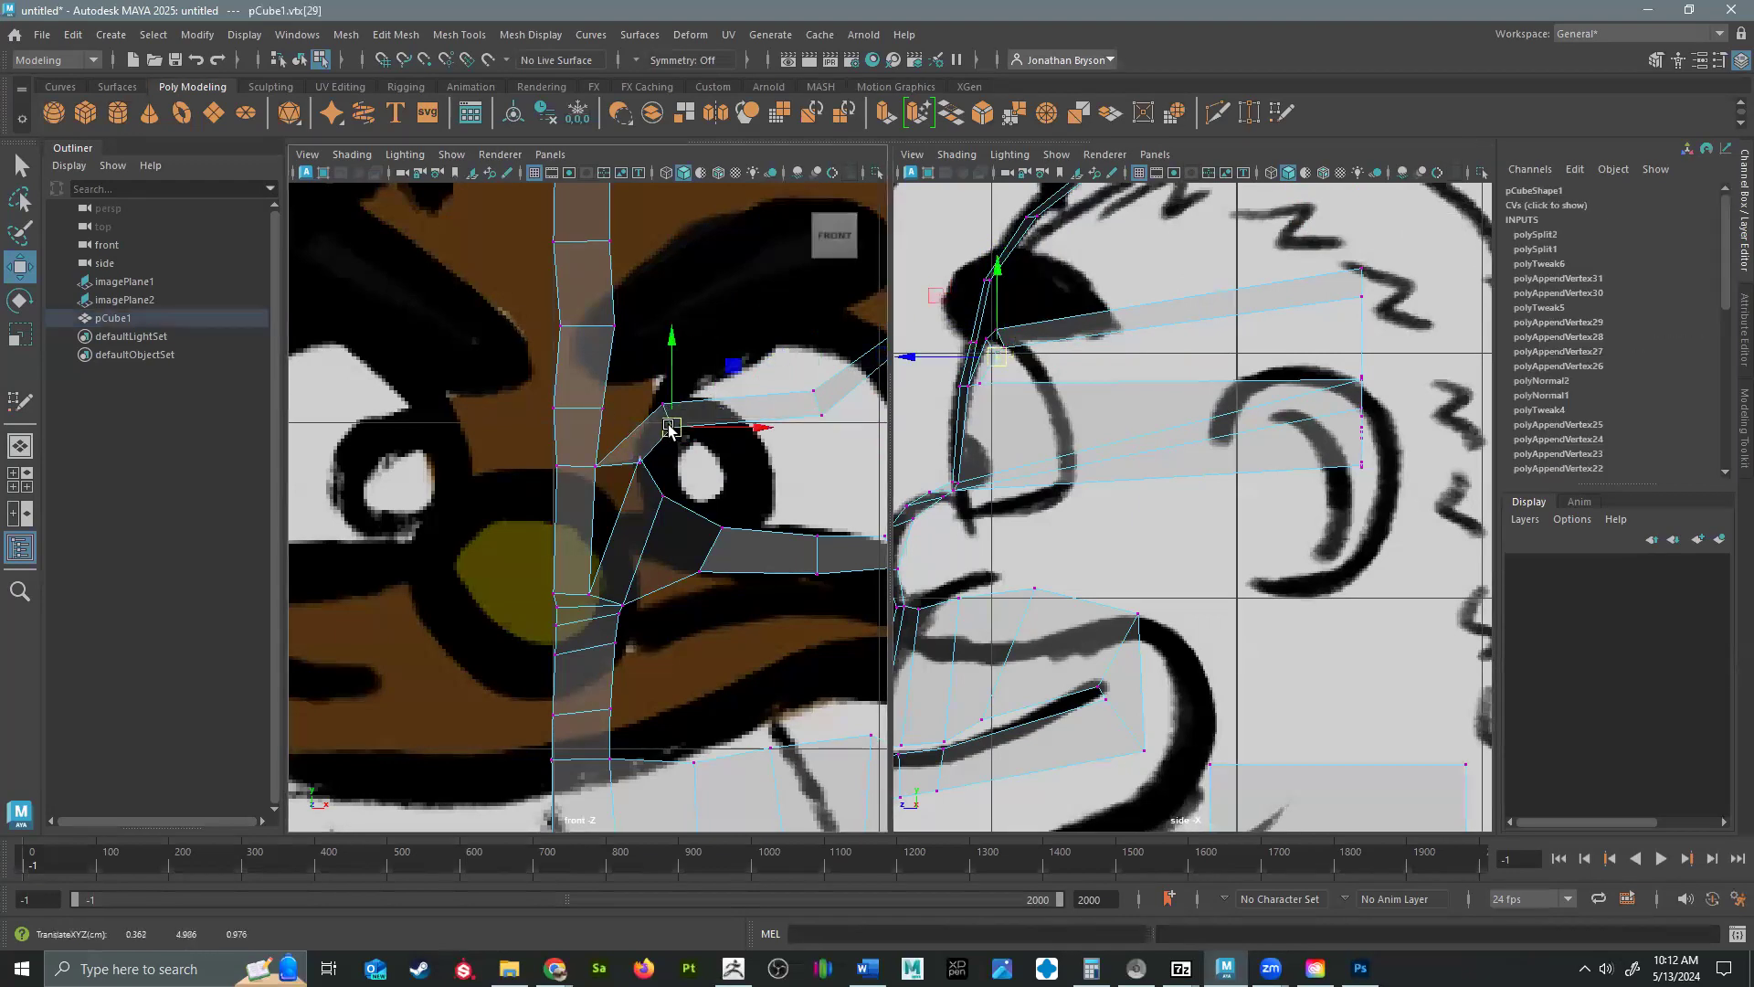
mouse_move(785, 370)
mouse_down()
mouse_move(836, 419)
mouse_move(767, 345)
mouse_up()
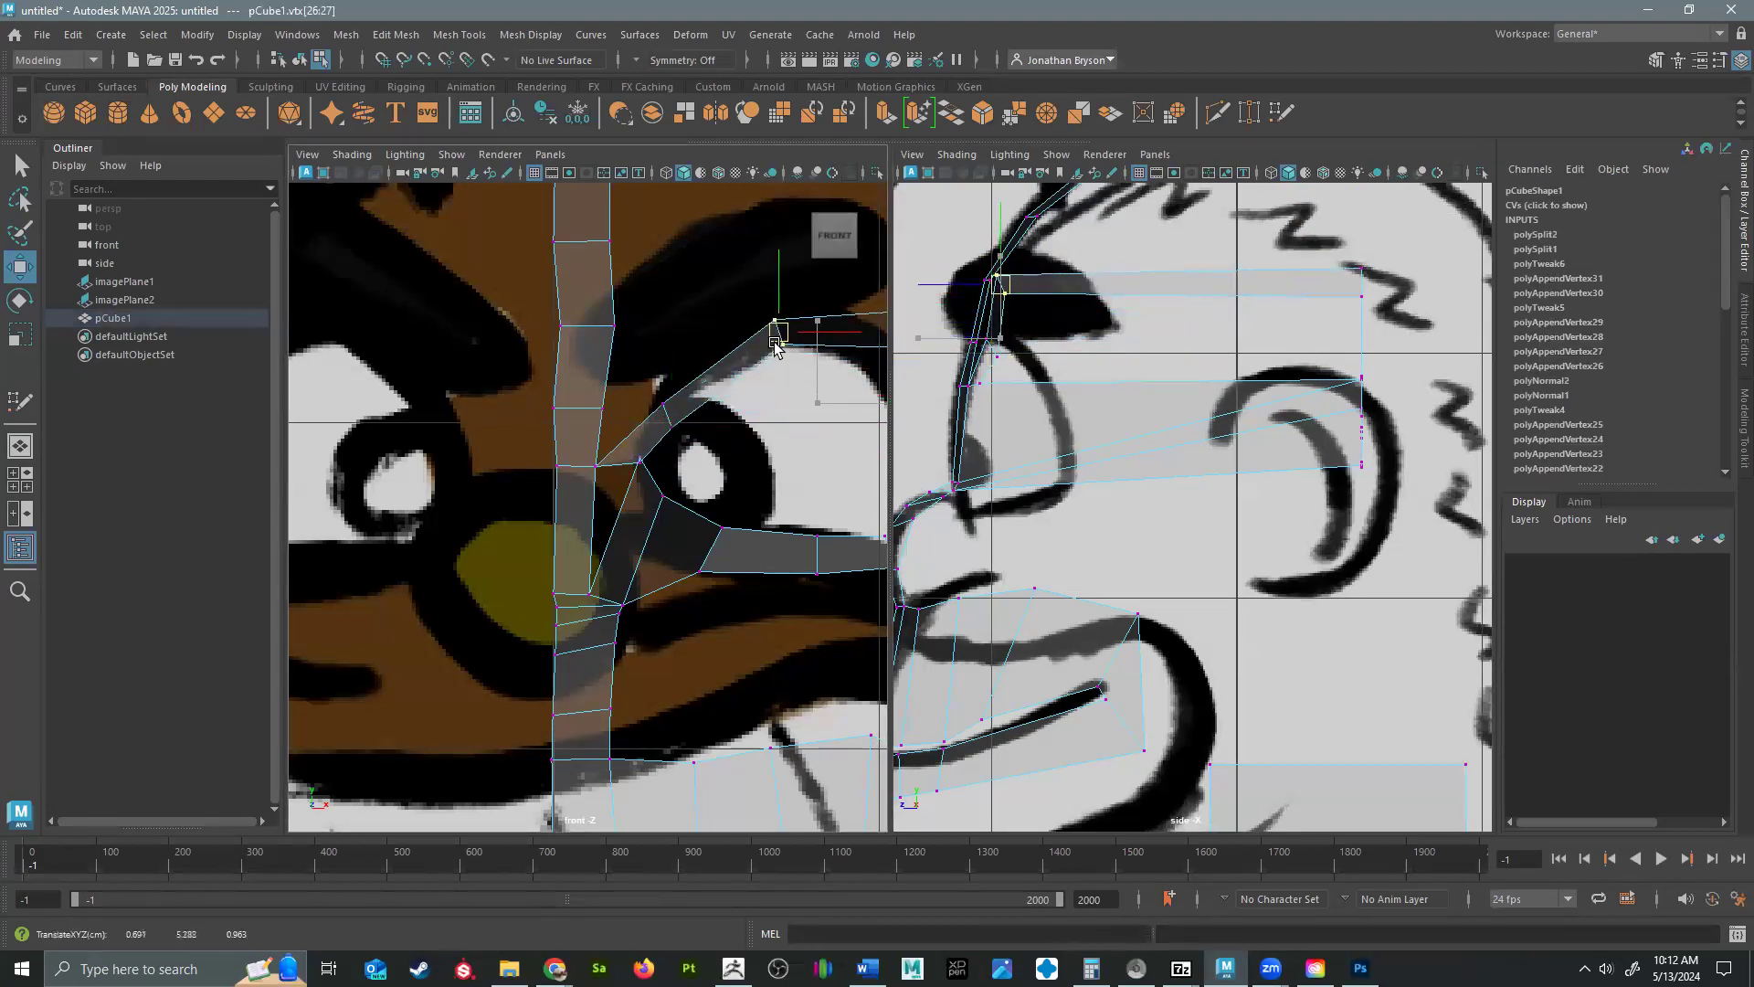
mouse_move(655, 379)
mouse_down()
mouse_move(691, 427)
mouse_move(648, 383)
mouse_up()
mouse_move(671, 419)
mouse_down()
mouse_move(708, 470)
mouse_move(665, 409)
mouse_up()
Move the eye loop's two inner-side vertices beside the pupil forward and down to the front of the eye in the side view.
click(633, 450)
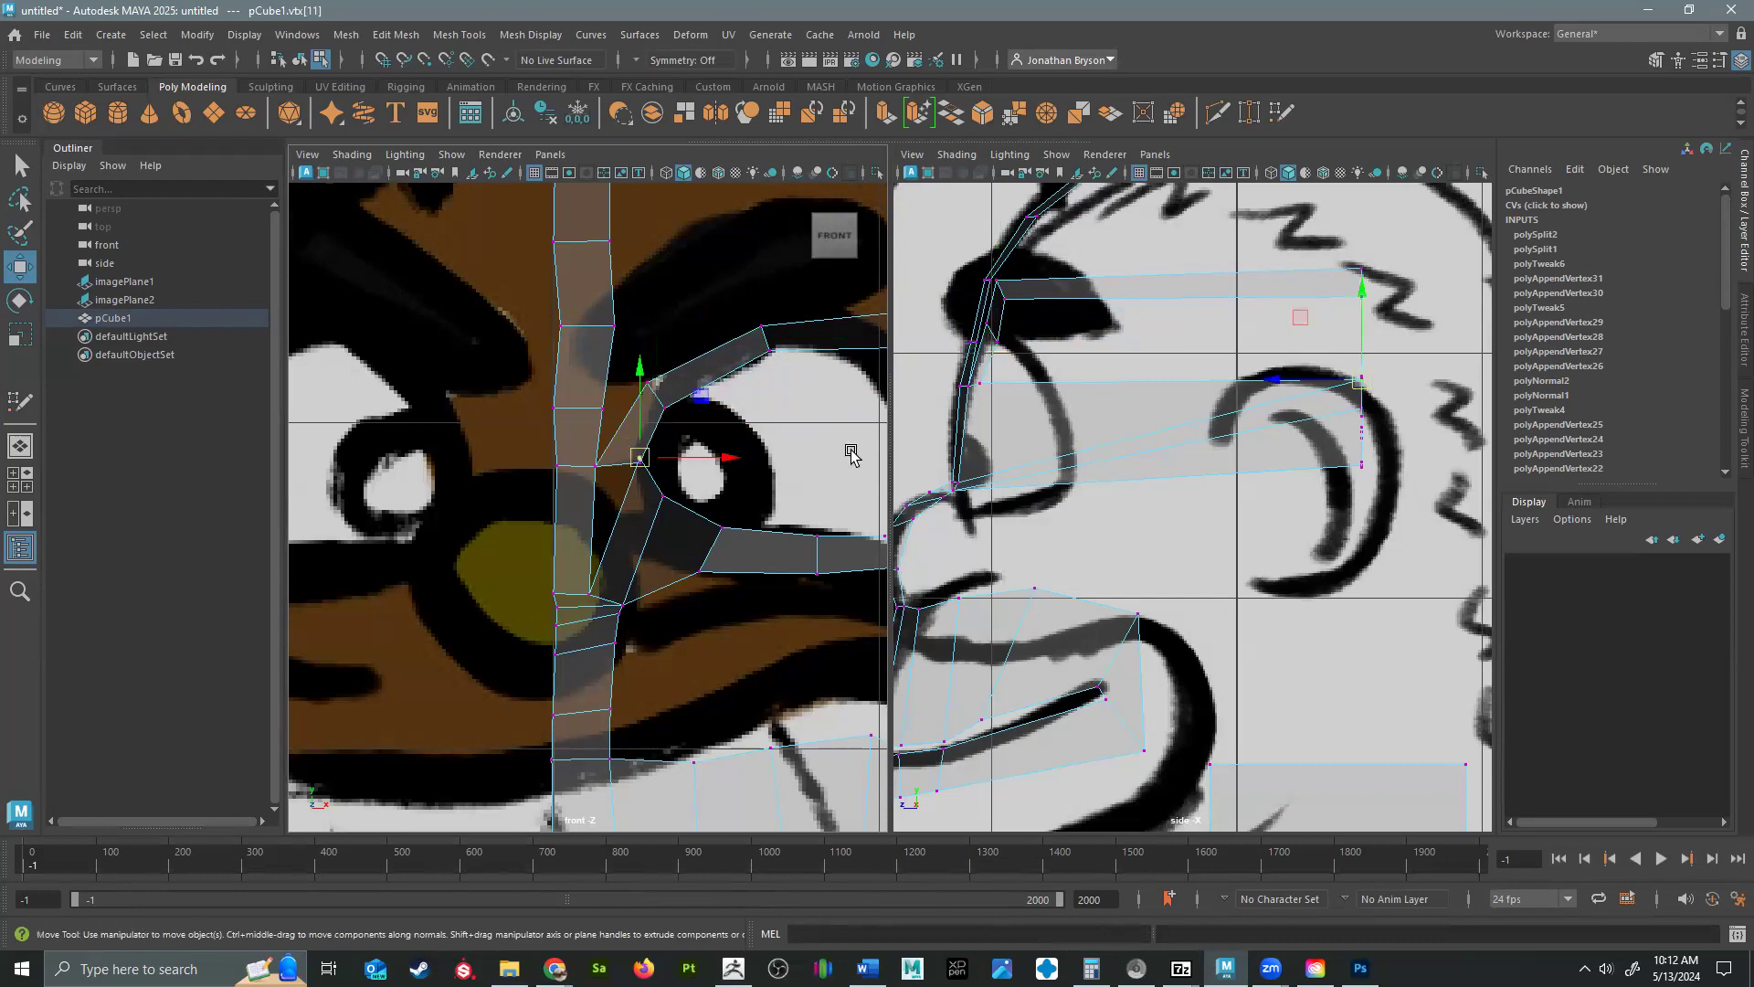
drag(1370, 378, 999, 403)
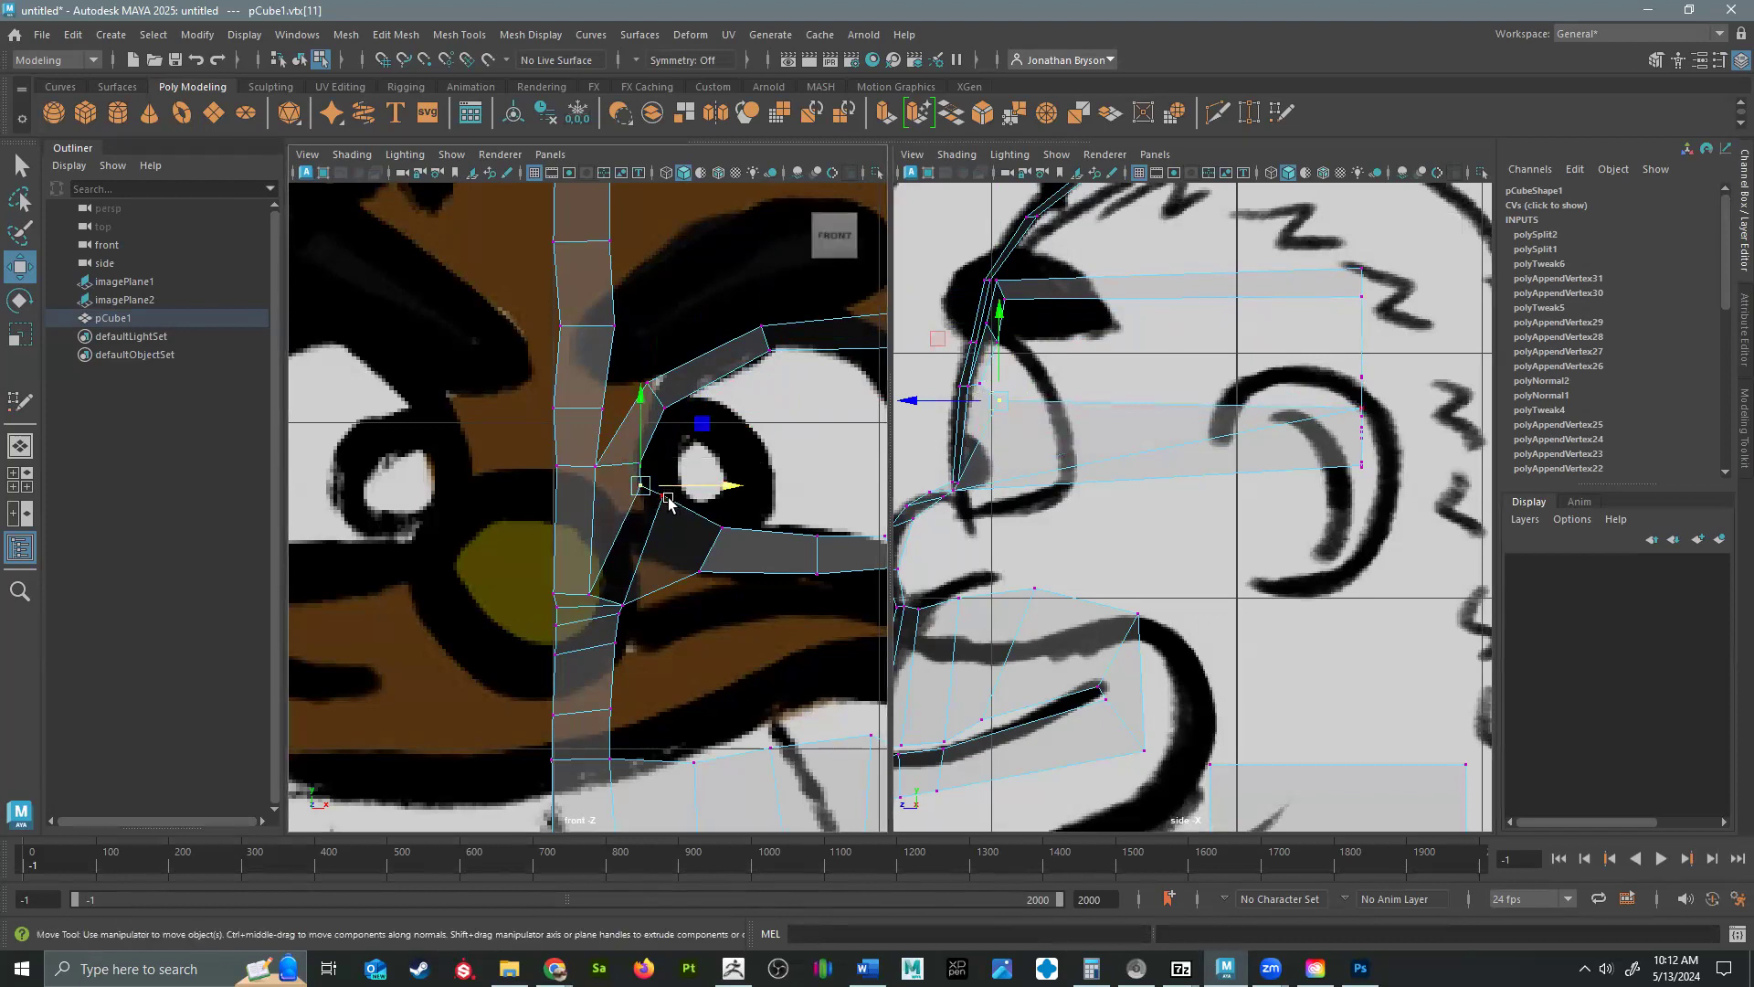
click(666, 494)
drag(1354, 421, 983, 422)
click(998, 399)
click(996, 448)
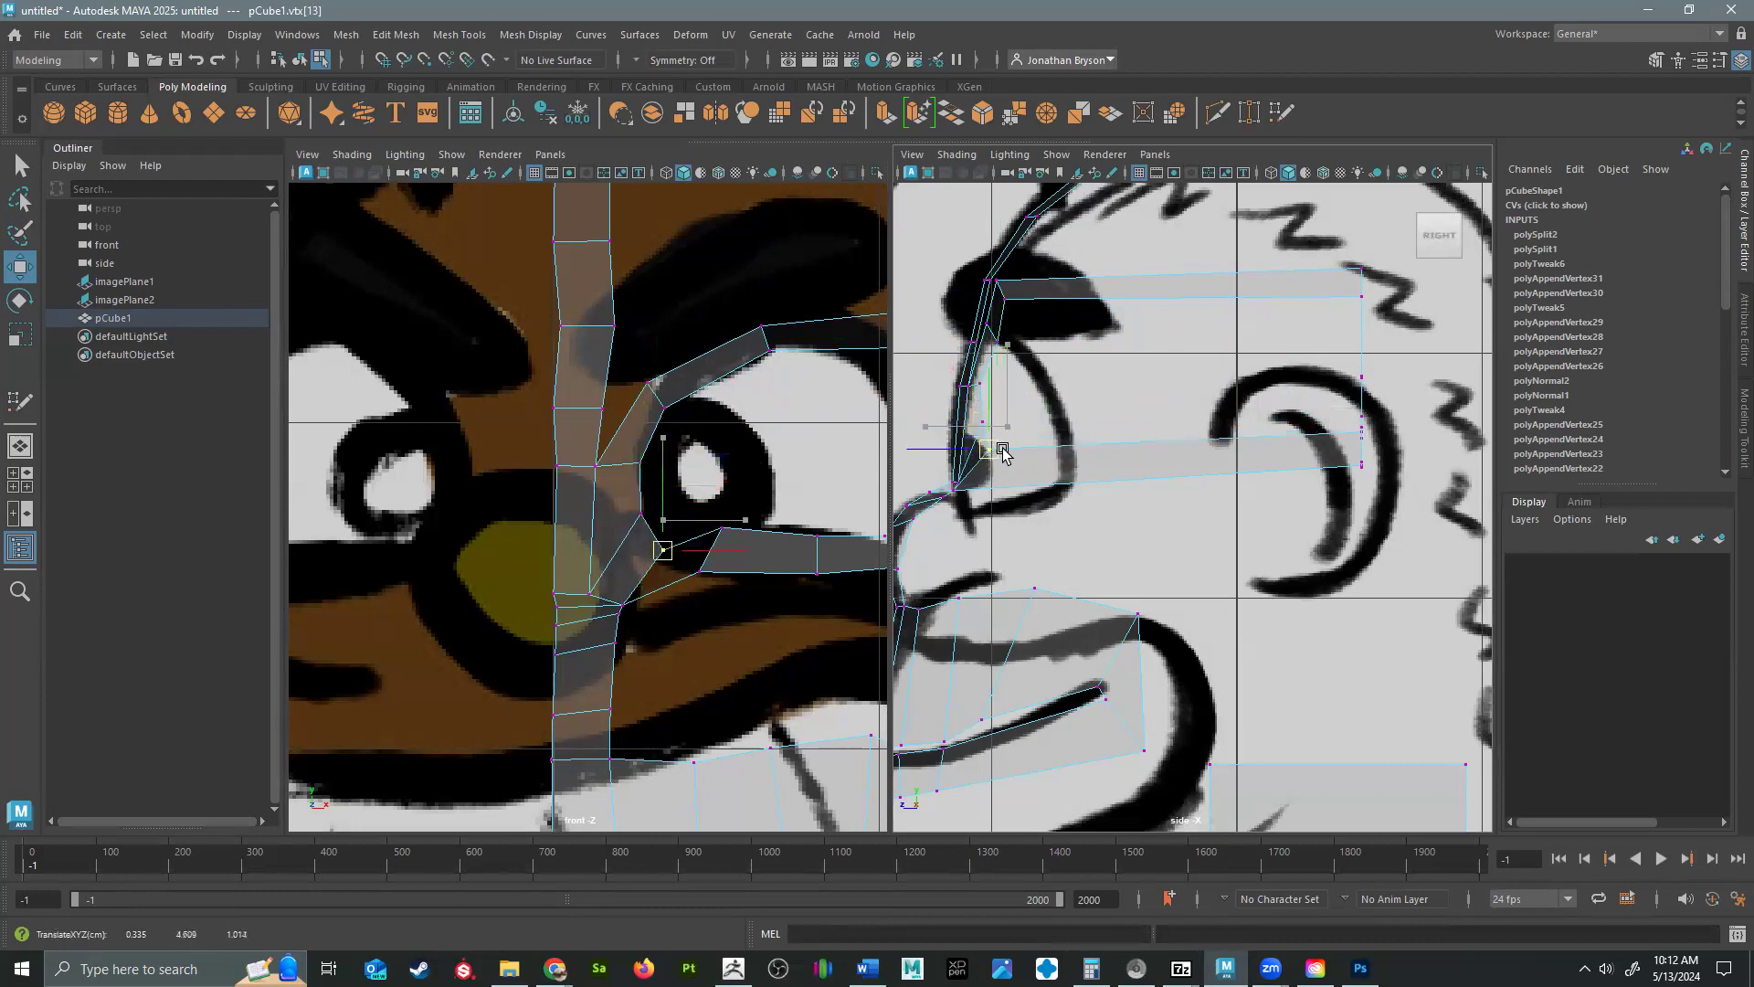
Move the outer and inner vertices of the eye loop's lower edge below the pupil forward and down in the side view.
click(695, 582)
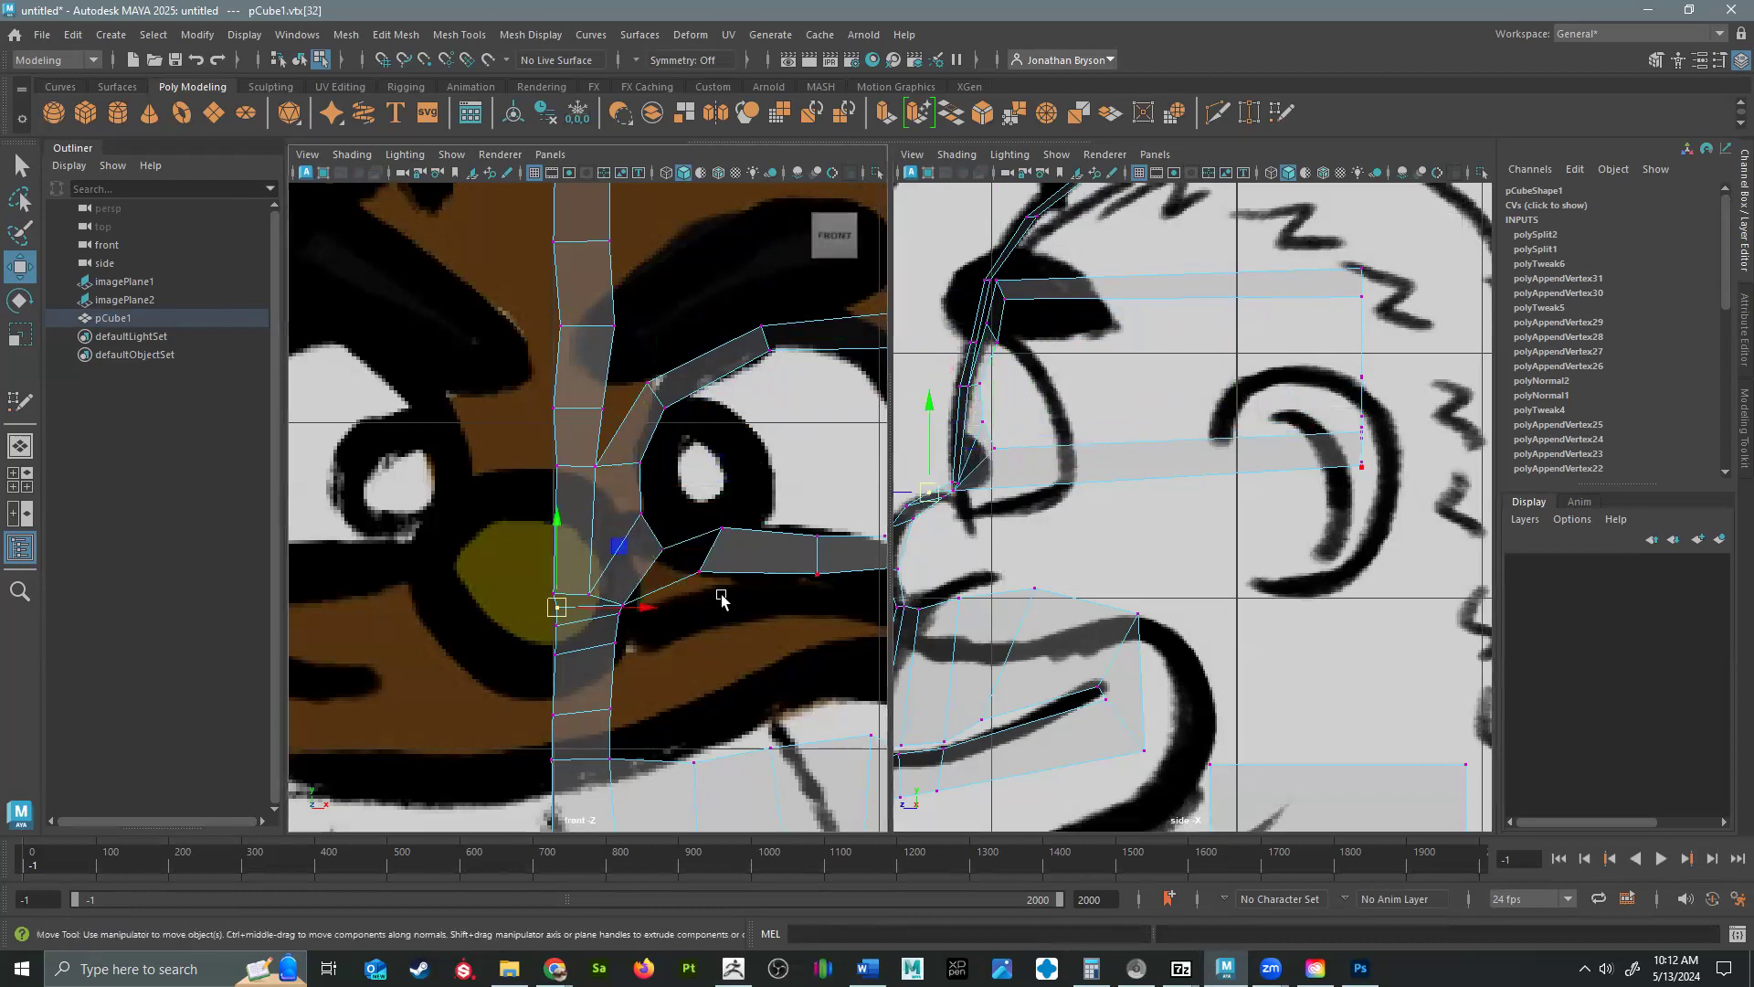
click(703, 577)
drag(1369, 468, 994, 488)
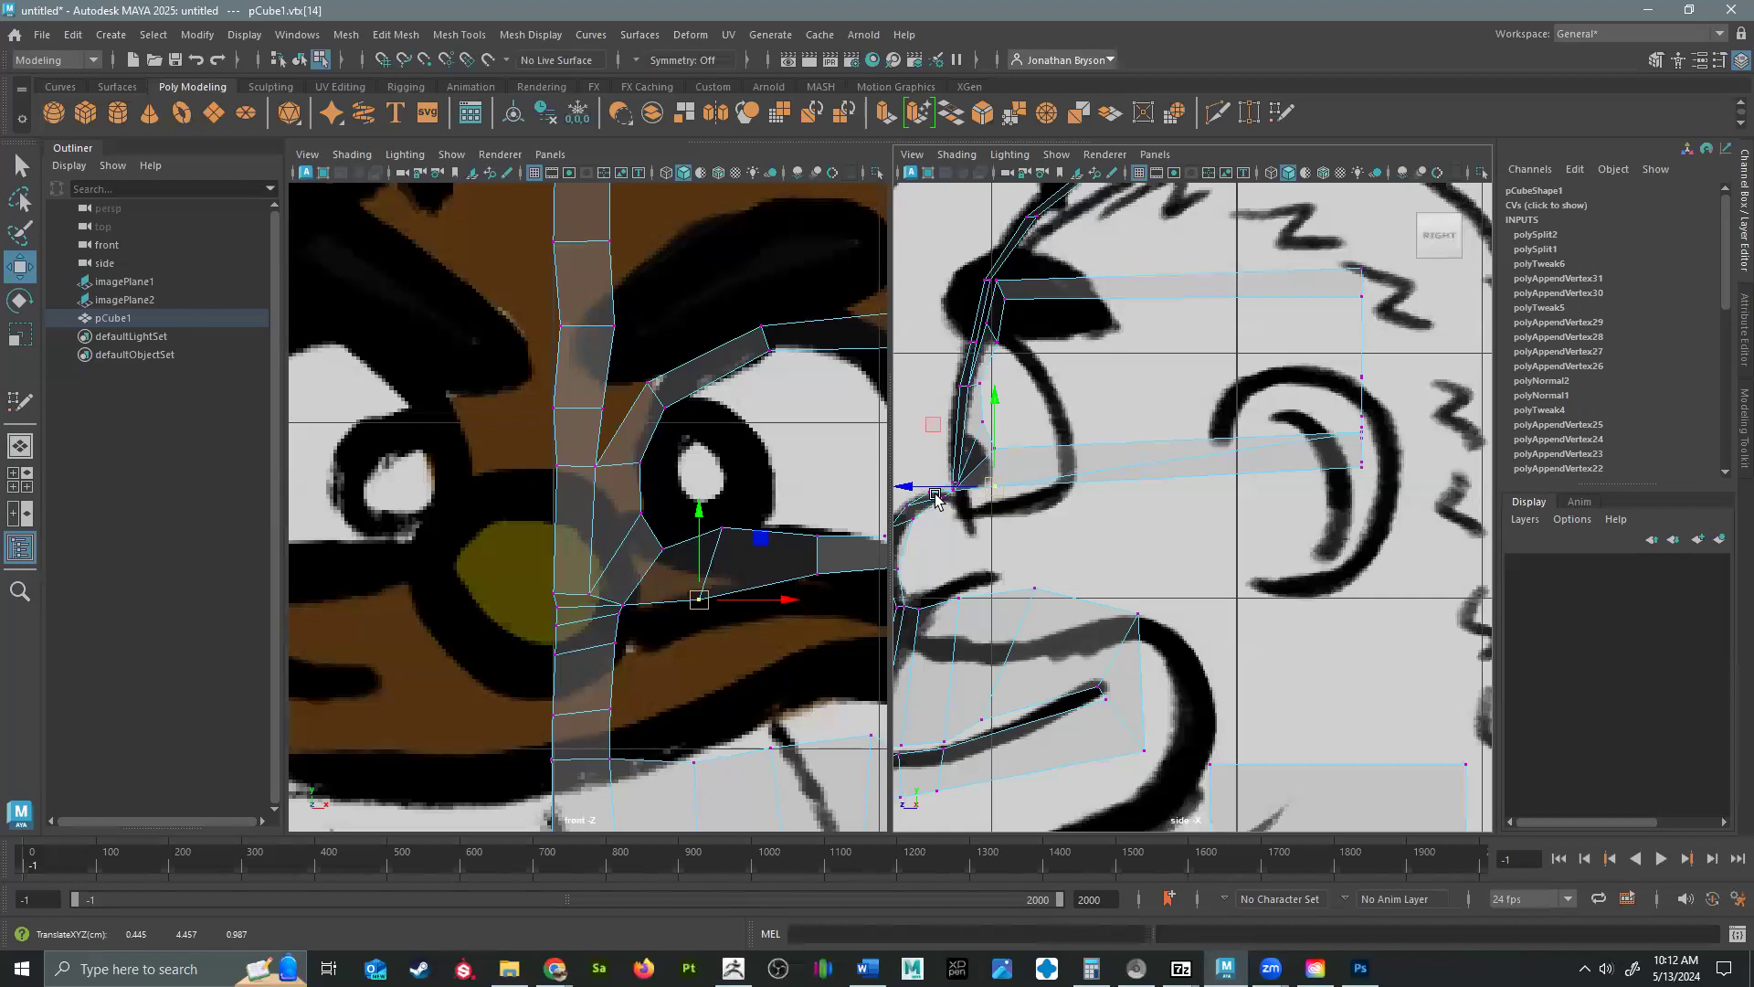
click(721, 531)
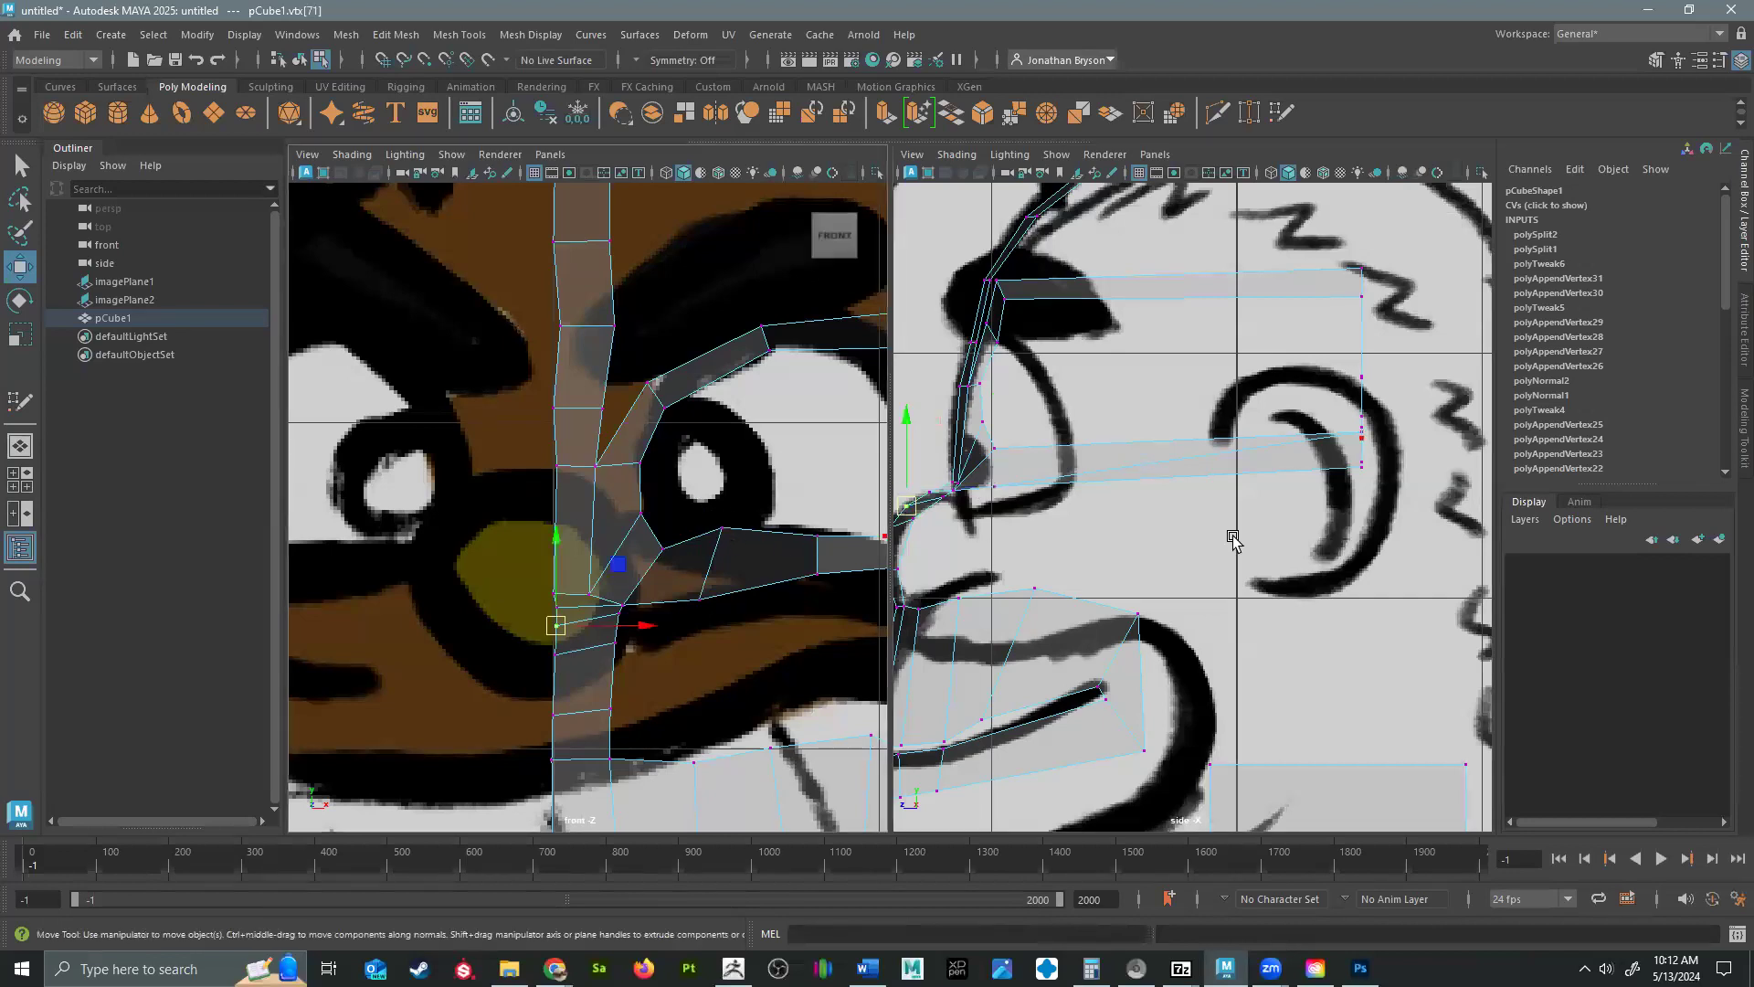
click(722, 526)
drag(1366, 436, 1009, 459)
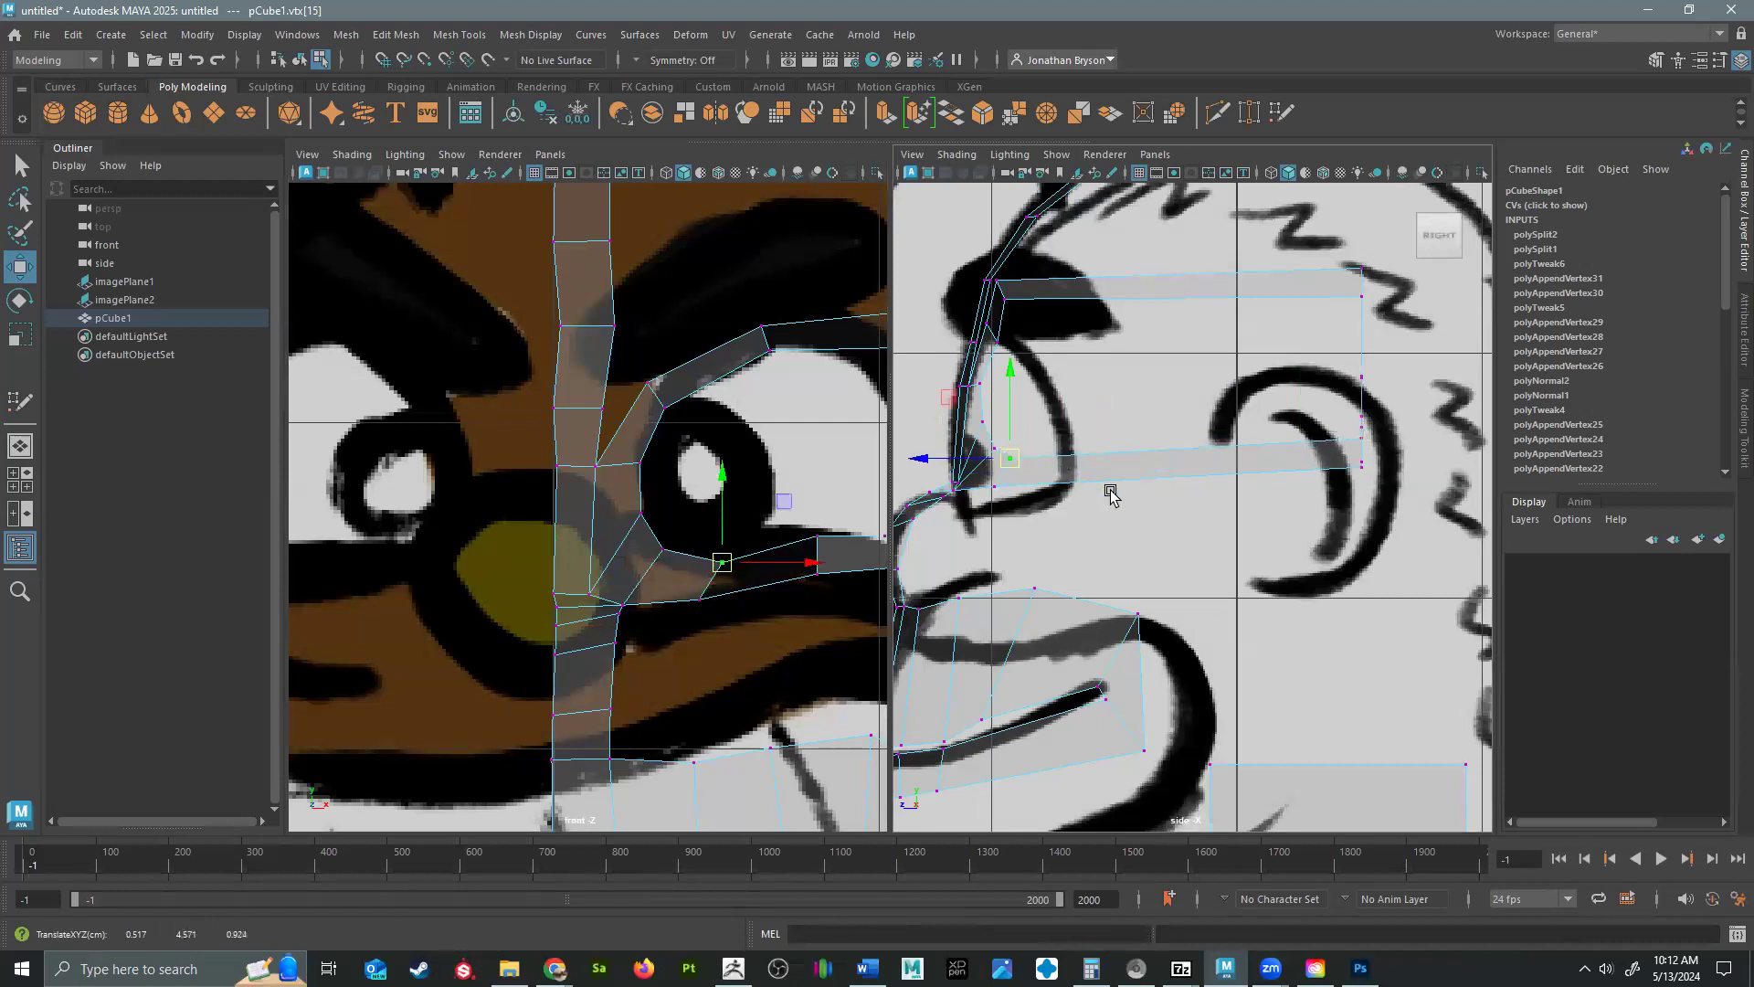
alt+middle_drag(789, 564, 612, 521)
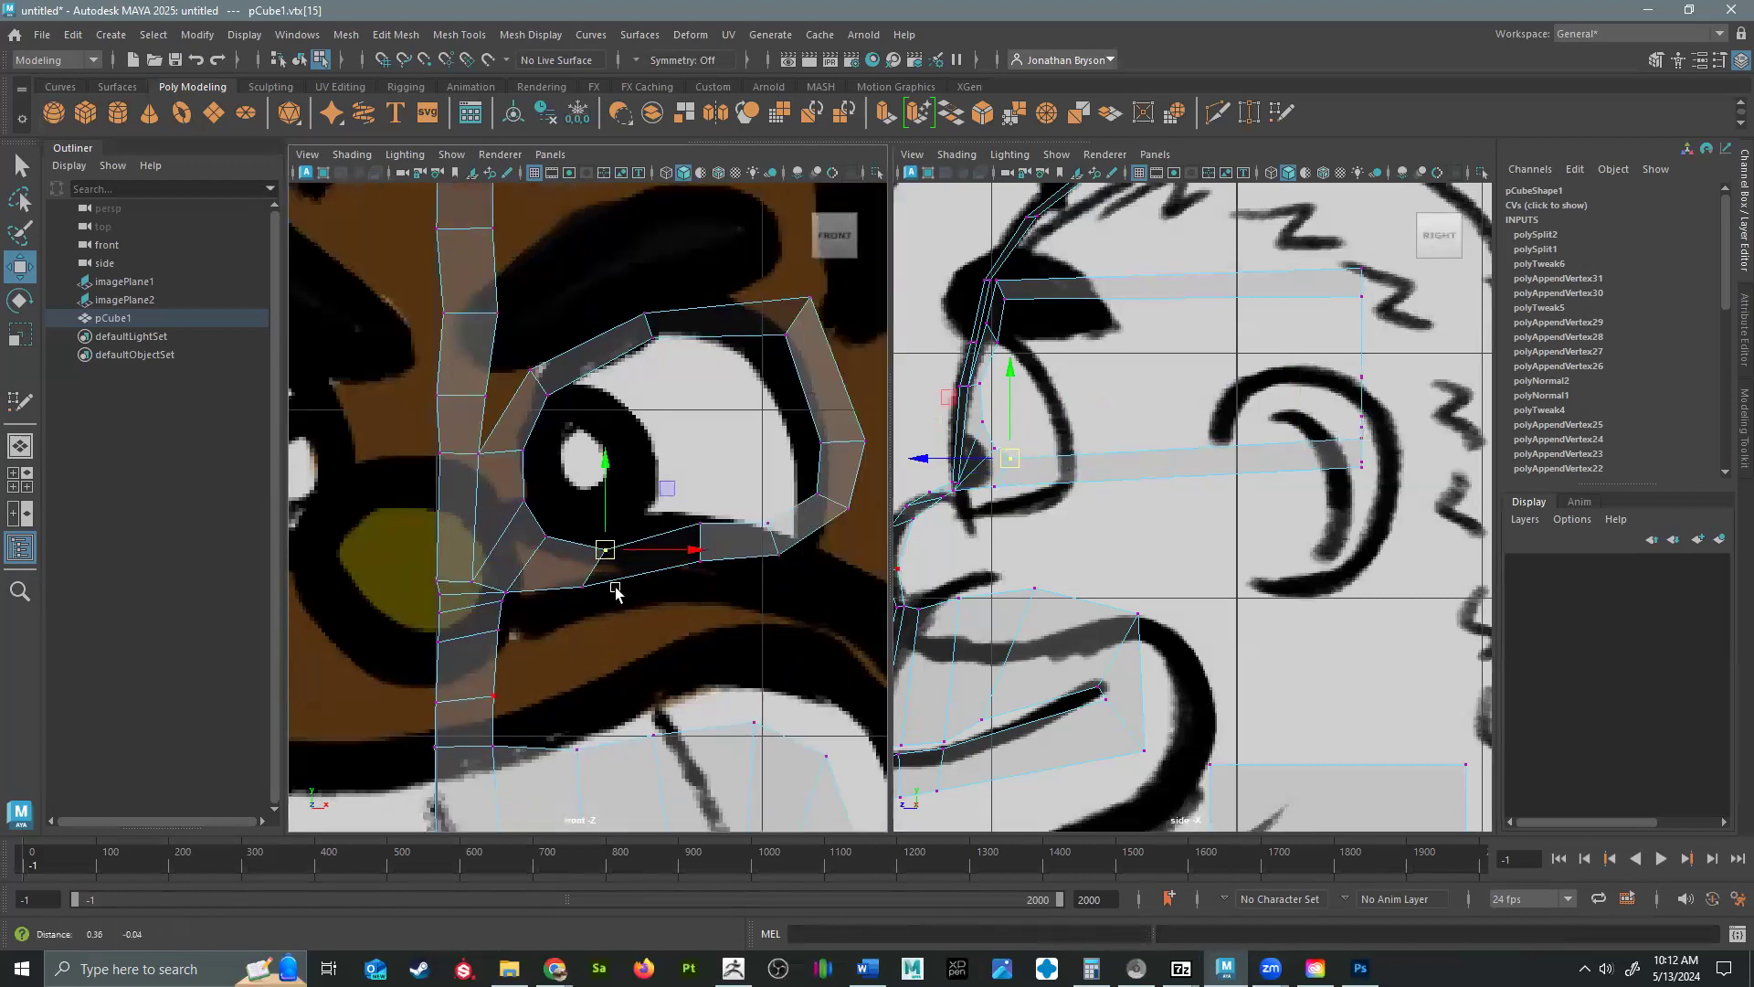
key(ctrl+z)
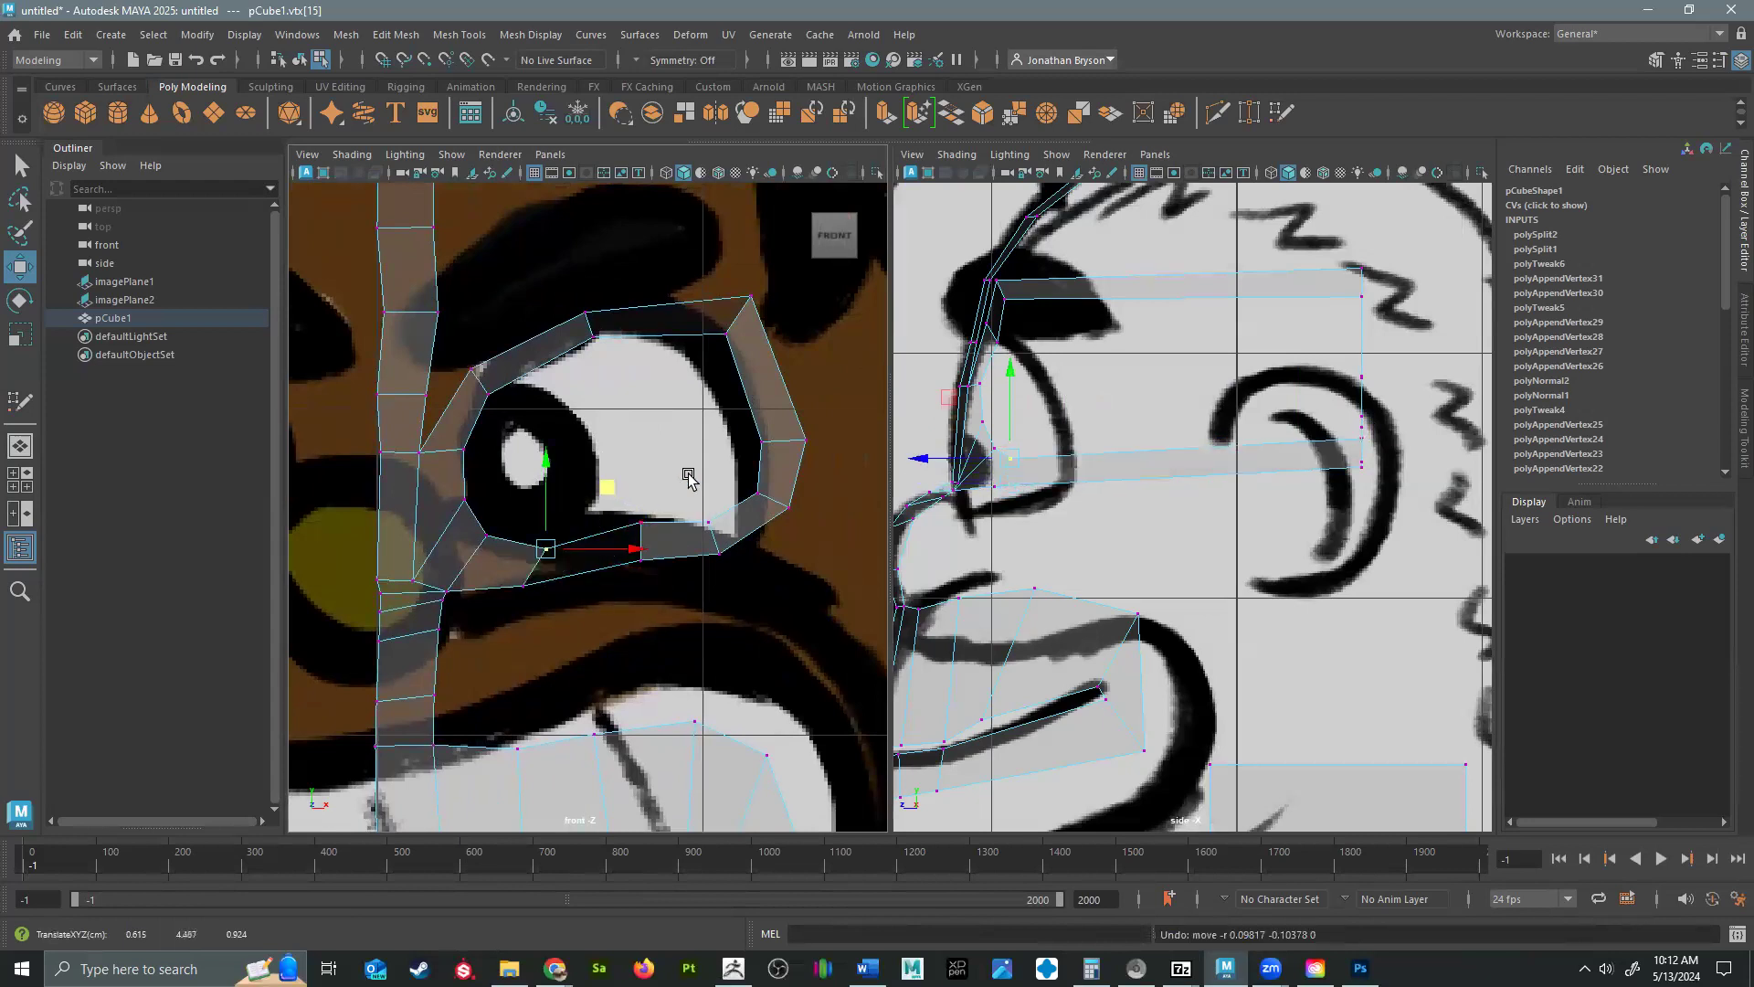
Move the lower-middle inner vertex of the eye loop forward in the side view and adjust the neighbouring lower-inner vertices.
click(641, 523)
drag(1371, 439, 975, 481)
mouse_move(990, 489)
mouse_down()
mouse_move(993, 542)
mouse_move(1006, 454)
mouse_move(985, 508)
mouse_move(980, 462)
mouse_up()
click(995, 449)
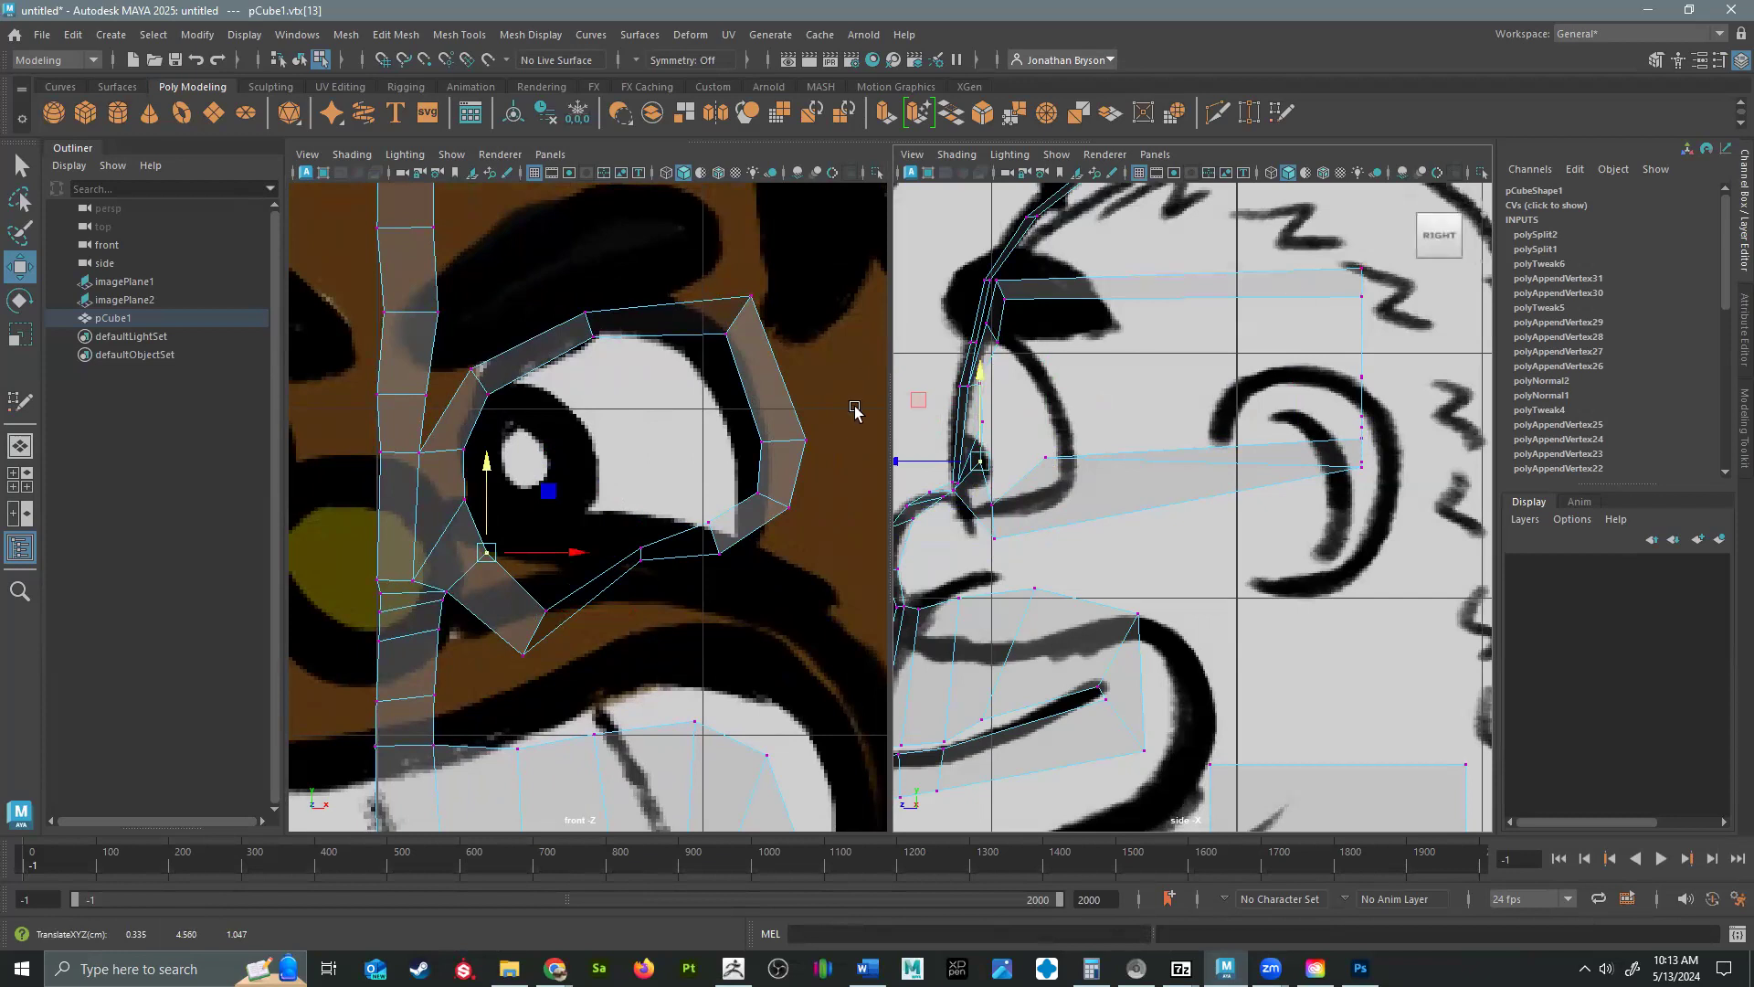
Move the inner and outer vertices at the eye loop's upper outer corner forward to the brow in the side view.
click(729, 335)
drag(1361, 296, 1013, 324)
click(1006, 300)
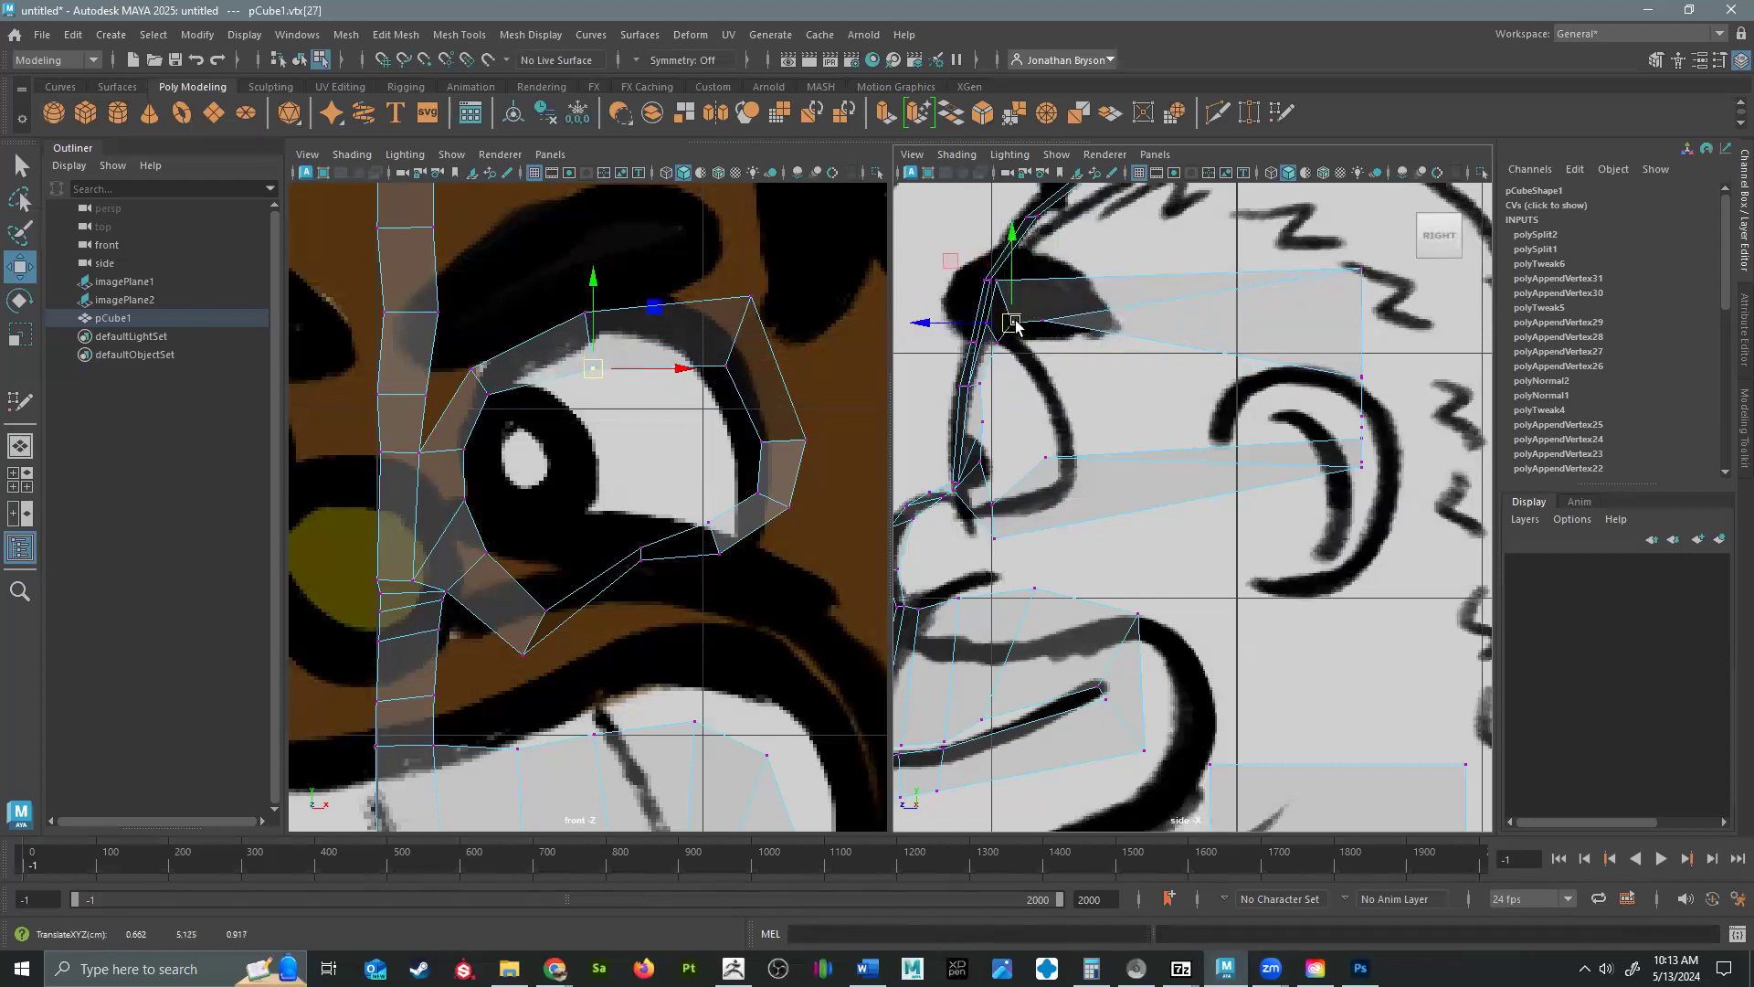
click(1362, 268)
drag(1362, 268, 1063, 285)
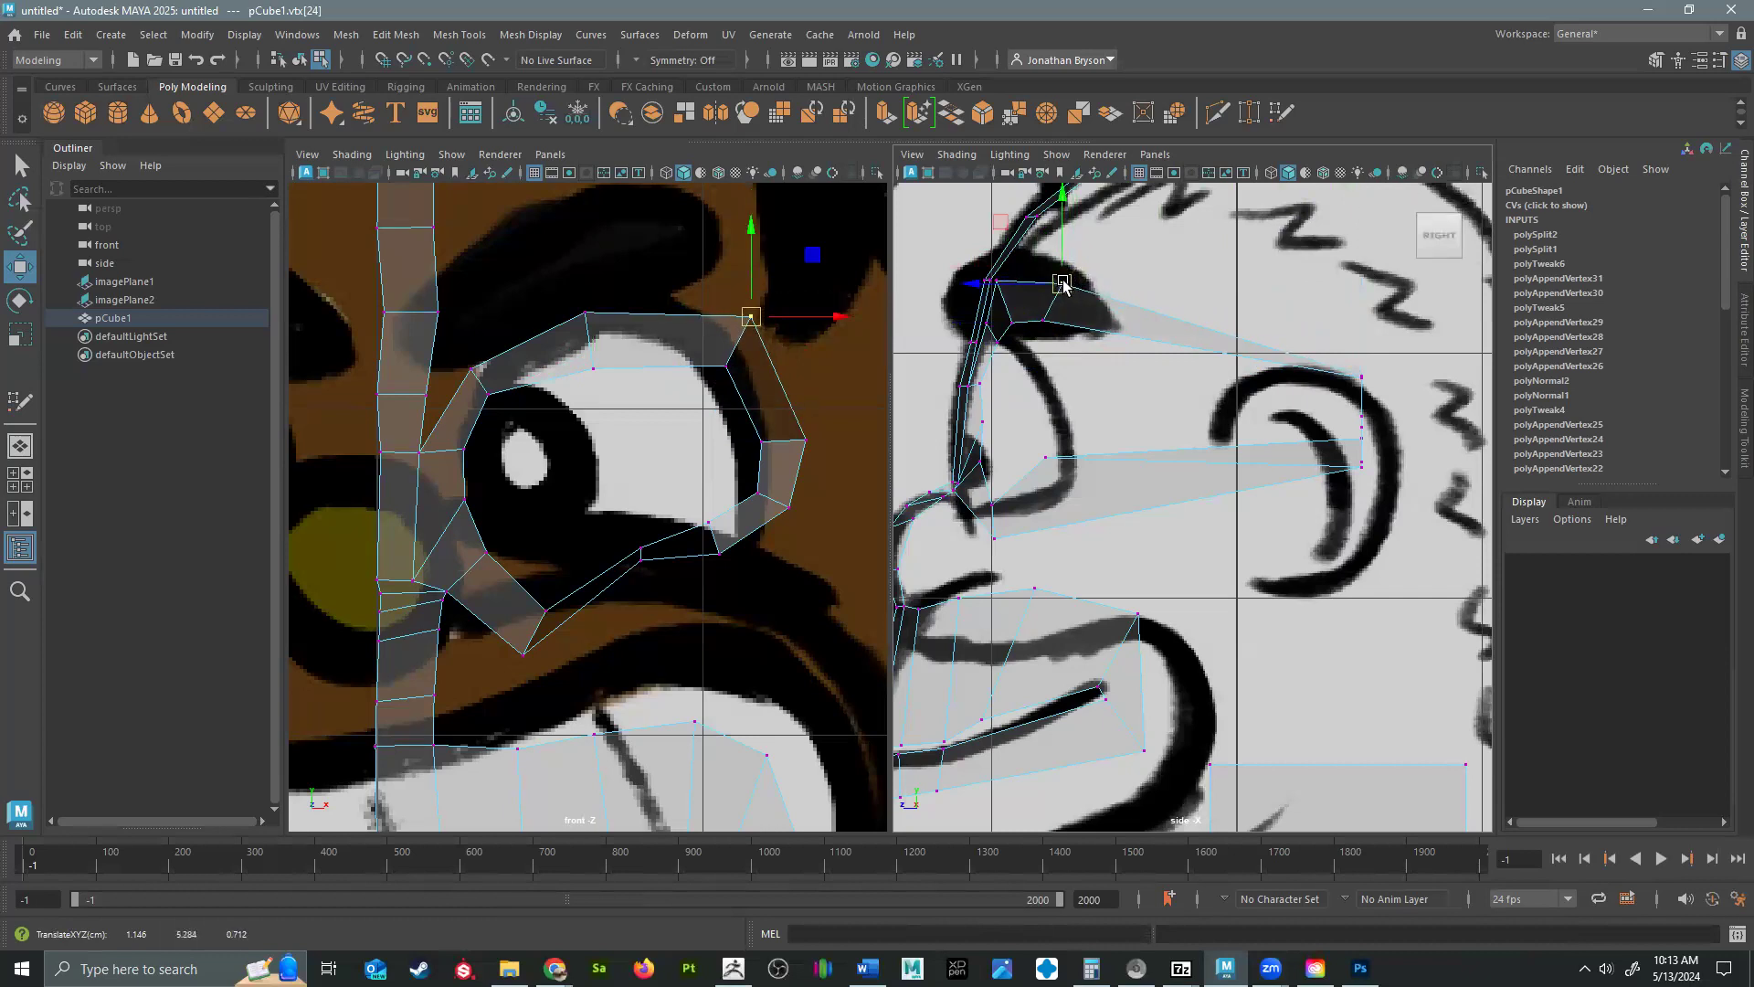
Move the two outer-side vertices of the eye loop forward to just behind the eye outline in the side view.
click(1352, 380)
drag(1348, 384, 1087, 383)
click(1360, 380)
click(1381, 349)
drag(1381, 349, 1118, 359)
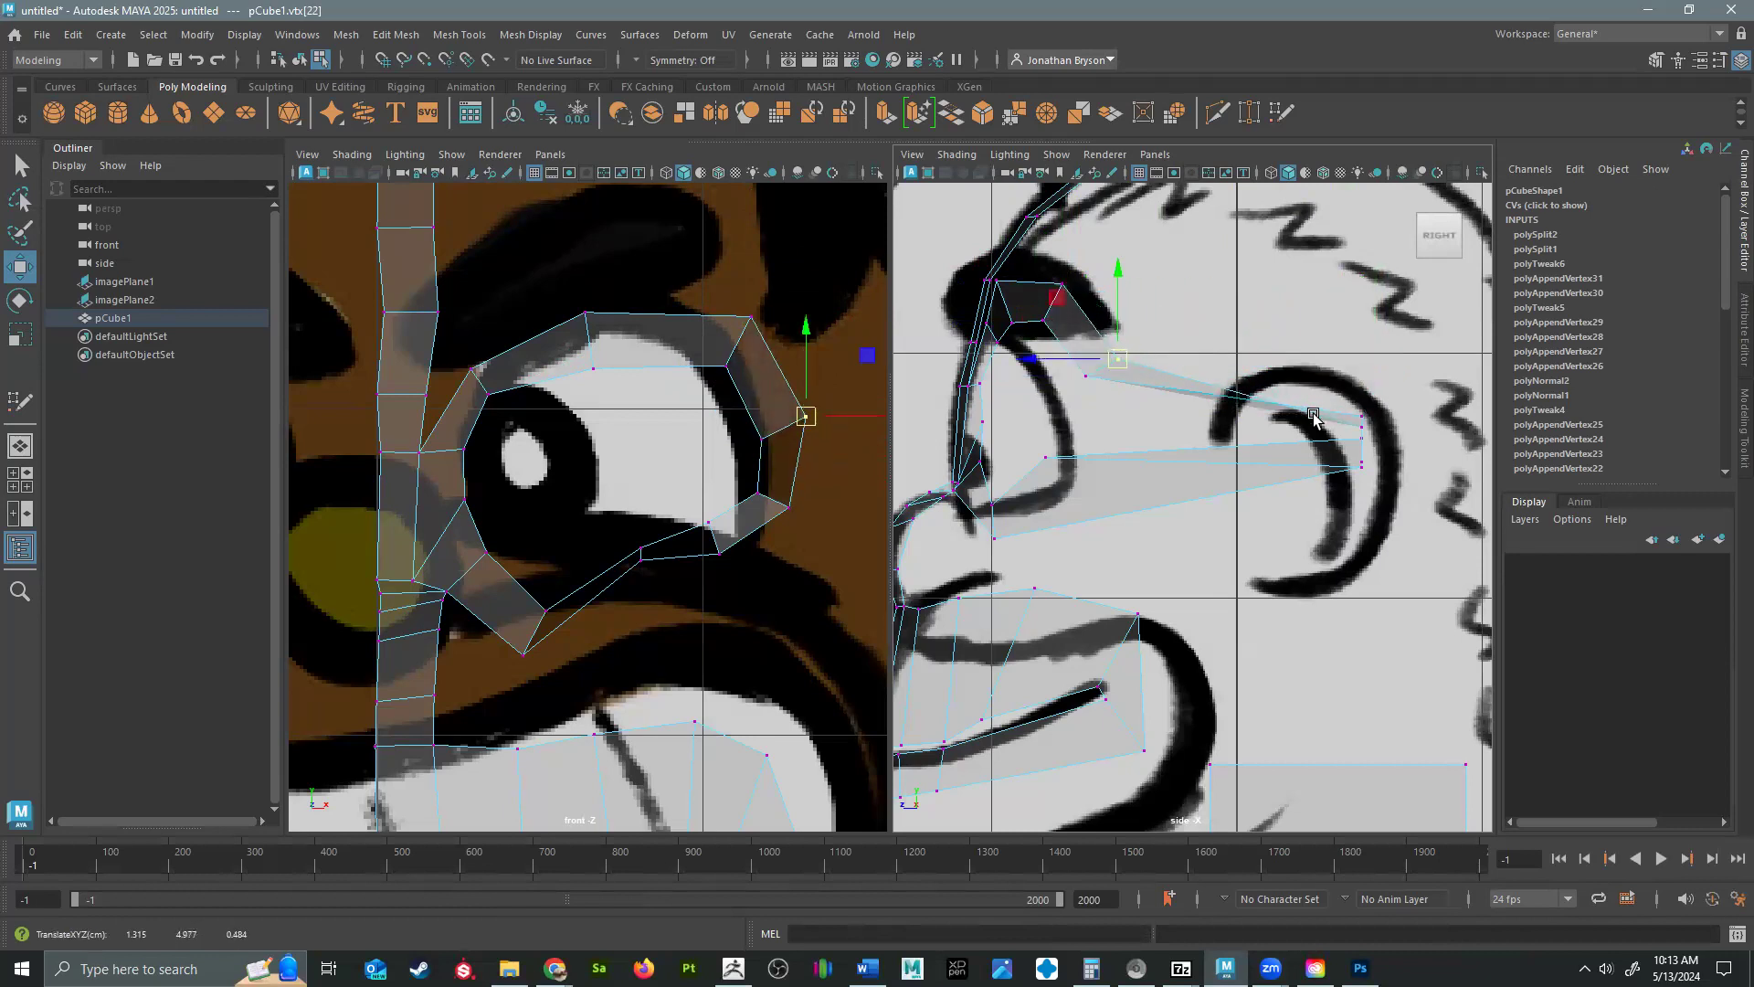
Bring the eye loop's two lower-outer side vertices forward behind the eye and even out their position in the front view.
click(1359, 416)
drag(1360, 416, 1107, 421)
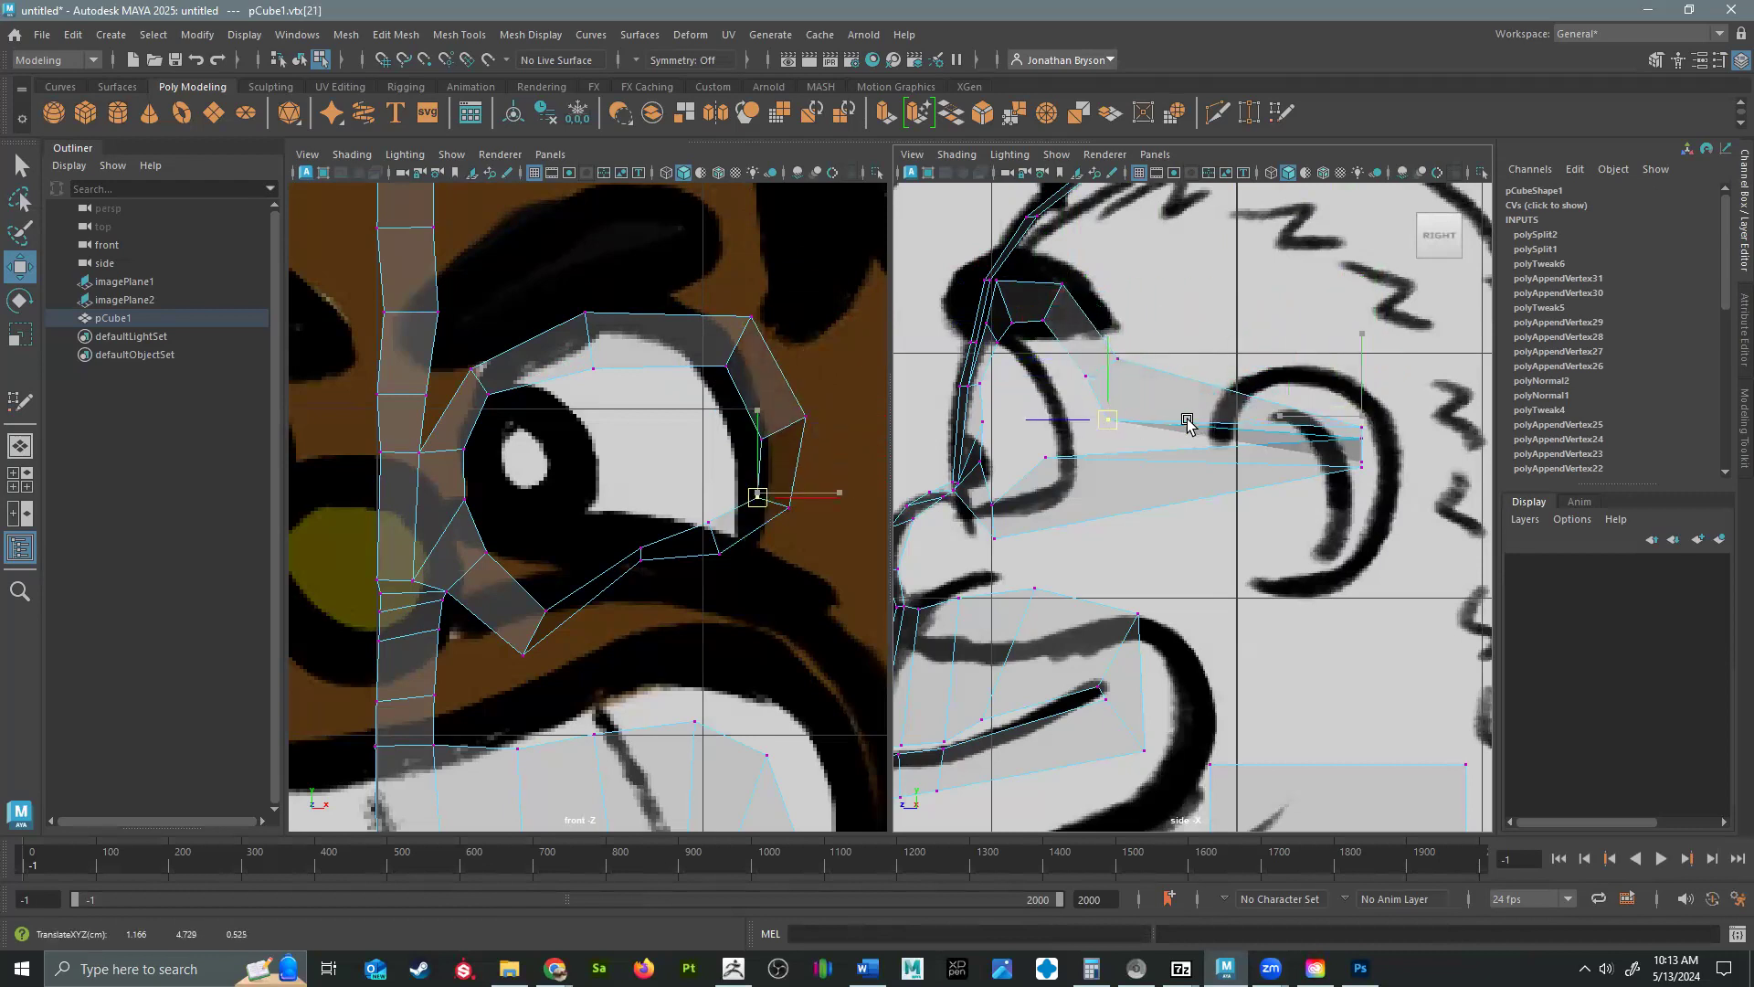
click(1354, 419)
drag(1354, 419, 1161, 390)
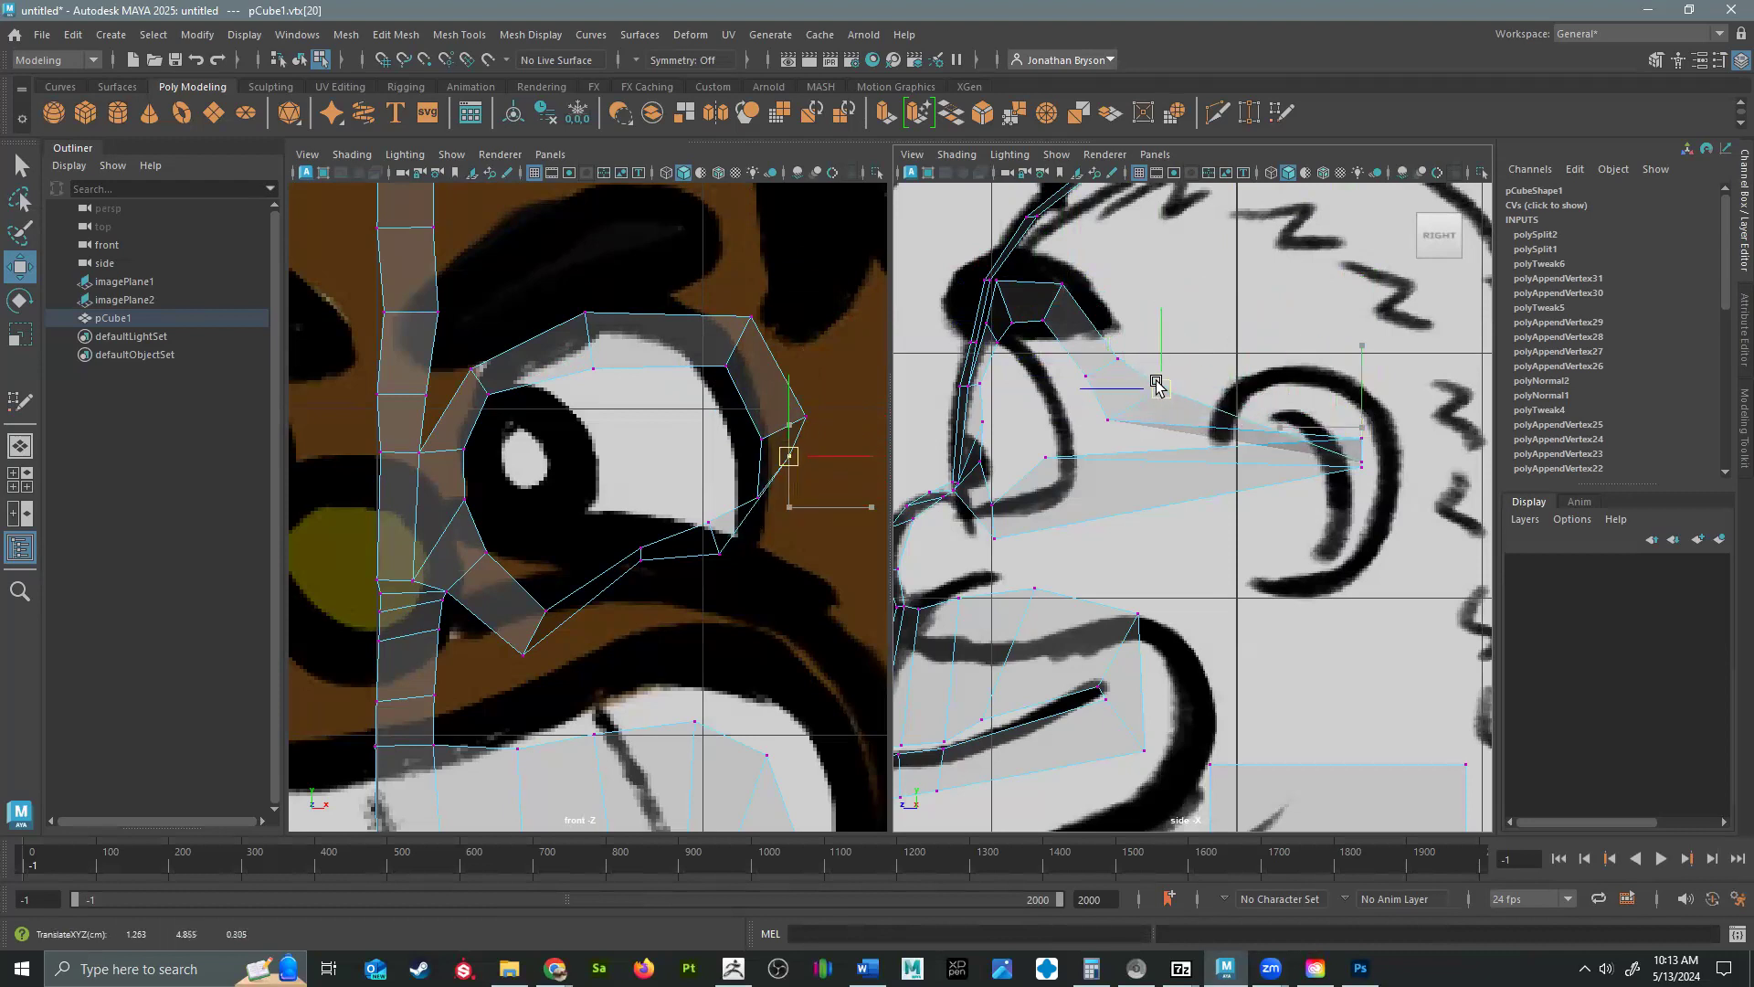
click(756, 503)
mouse_move(757, 503)
mouse_down()
mouse_move(757, 472)
mouse_move(786, 486)
mouse_up()
click(789, 467)
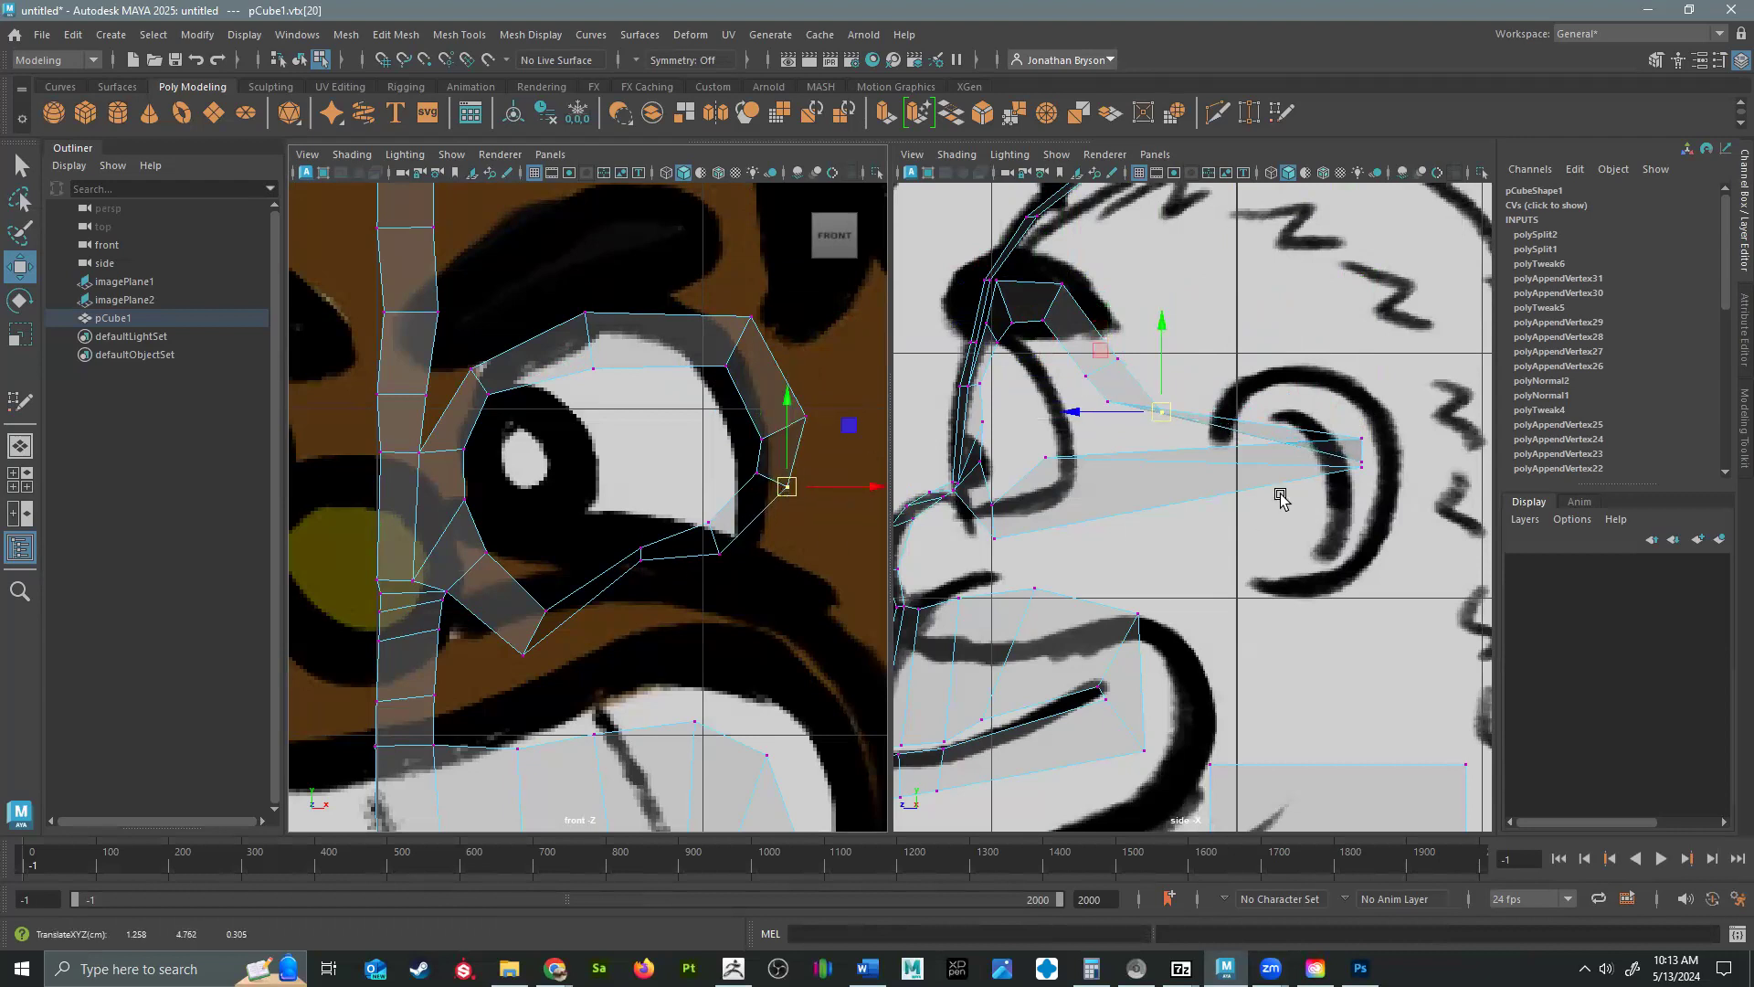
Move the remaining inner vertices of the eye loop's lower edge forward to the lower eye outline in the side view.
click(1361, 442)
drag(1361, 442, 1018, 453)
click(1042, 462)
Rearrange the eye loop's lower-edge vertices in the front view into an even band following the lower eyelid.
click(644, 556)
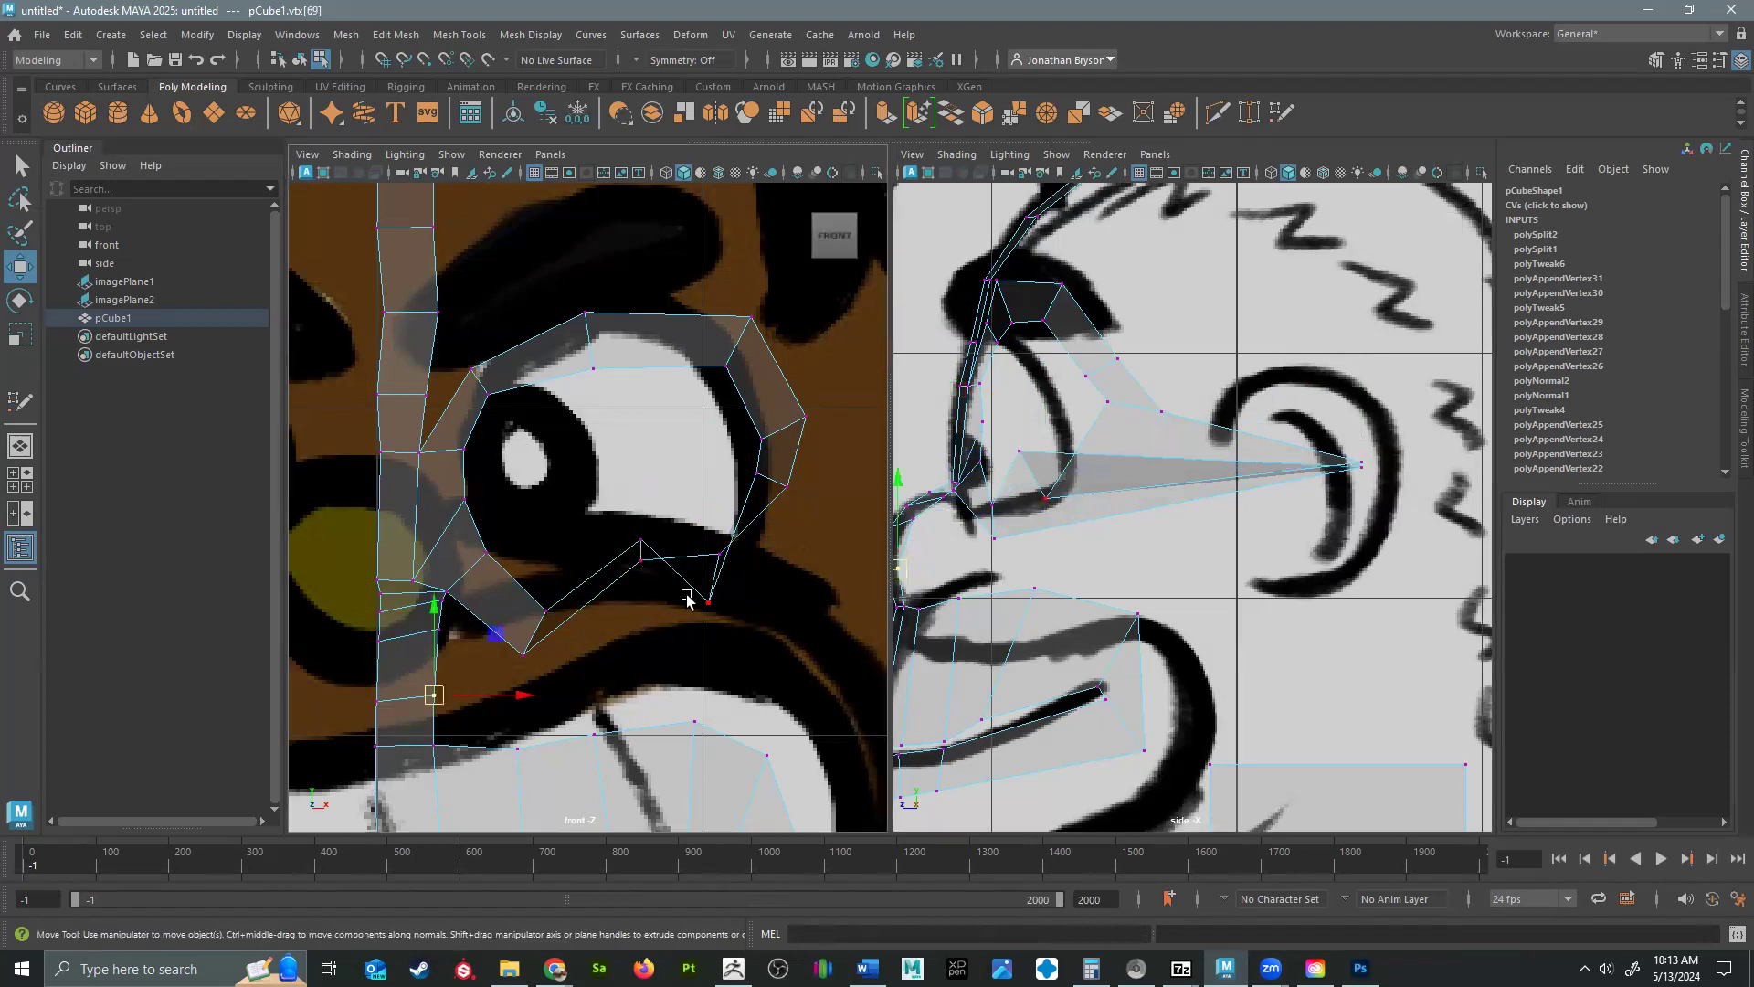
click(639, 559)
drag(640, 559, 637, 599)
click(718, 551)
drag(719, 557, 547, 557)
click(711, 599)
click(639, 541)
click(656, 599)
click(556, 609)
click(527, 655)
drag(522, 654, 530, 603)
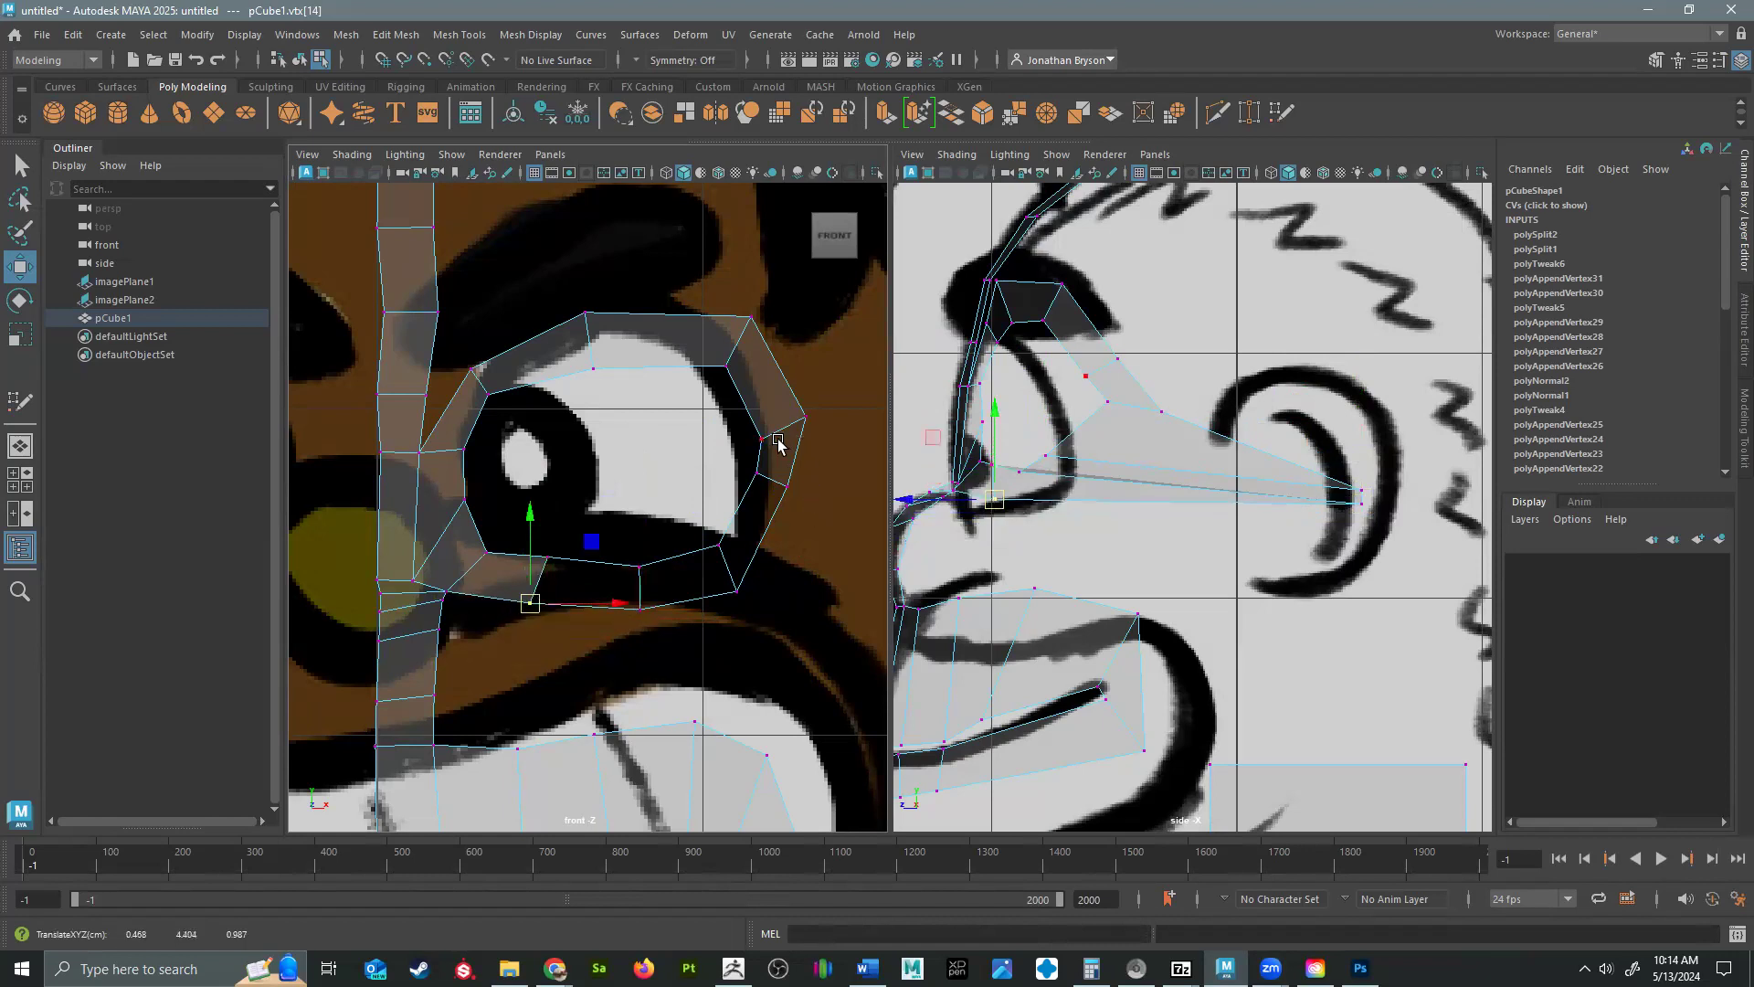
Move the two outer vertices of the eye loop's bottom edge forward to beneath the eye in the side view.
click(1362, 519)
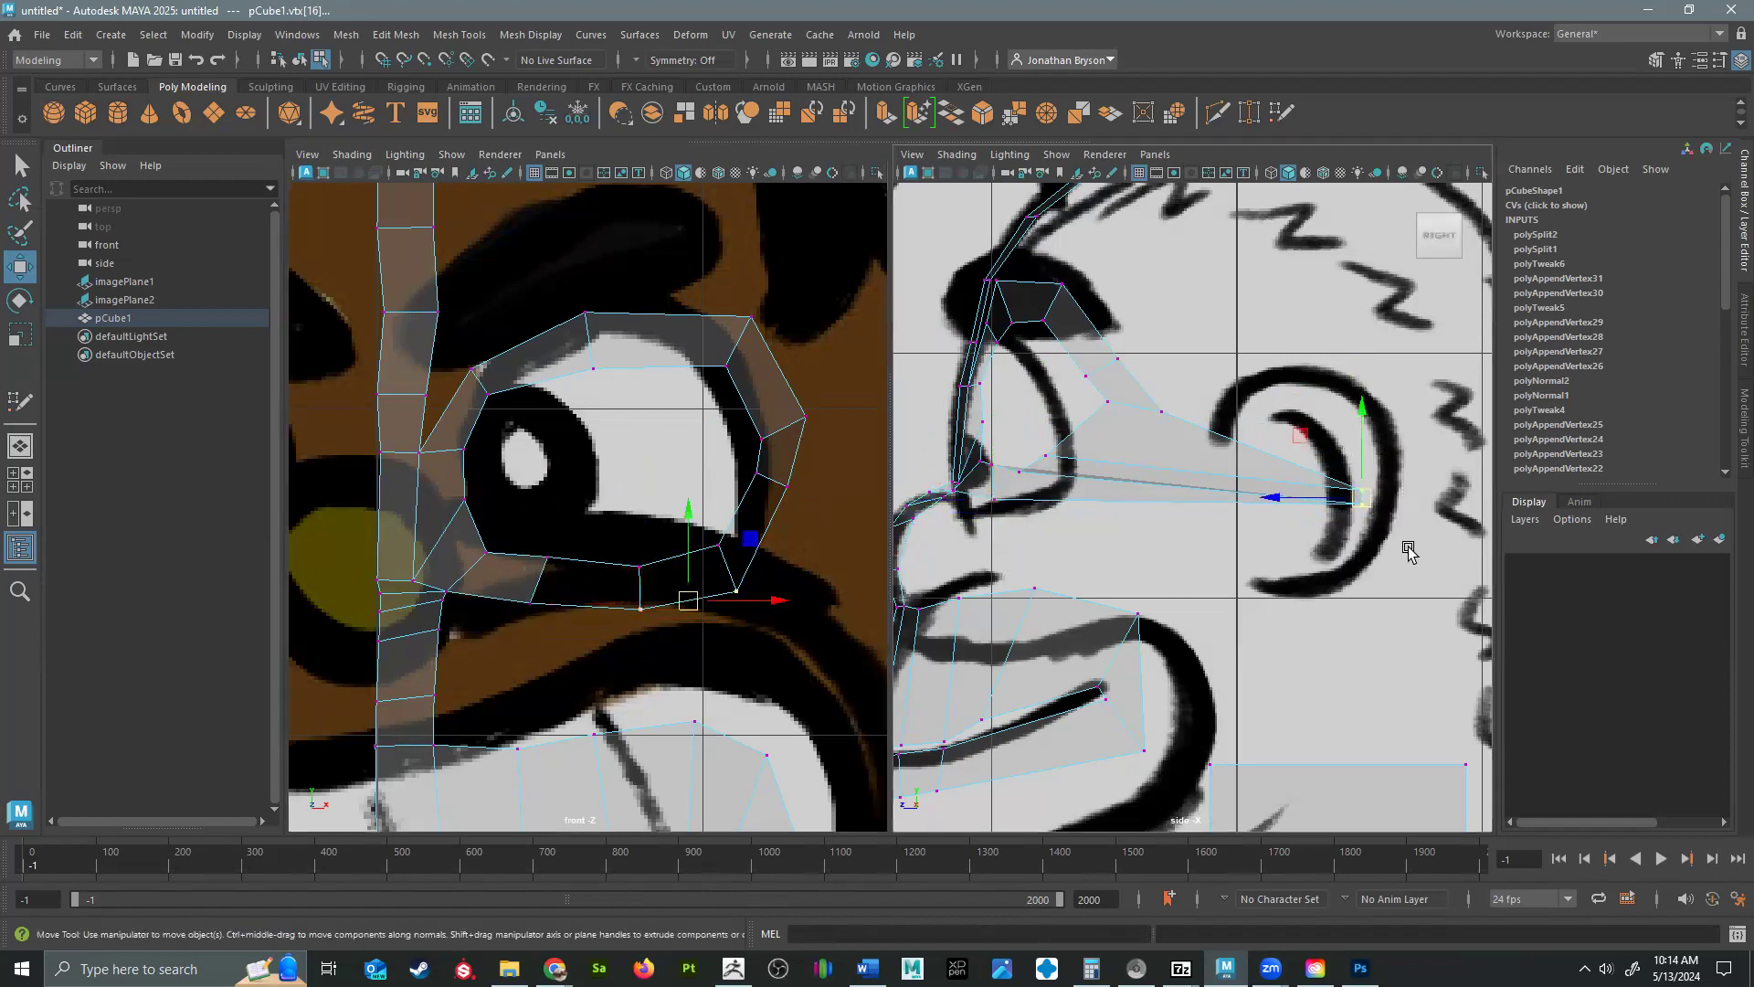
drag(1279, 501, 962, 509)
click(1038, 484)
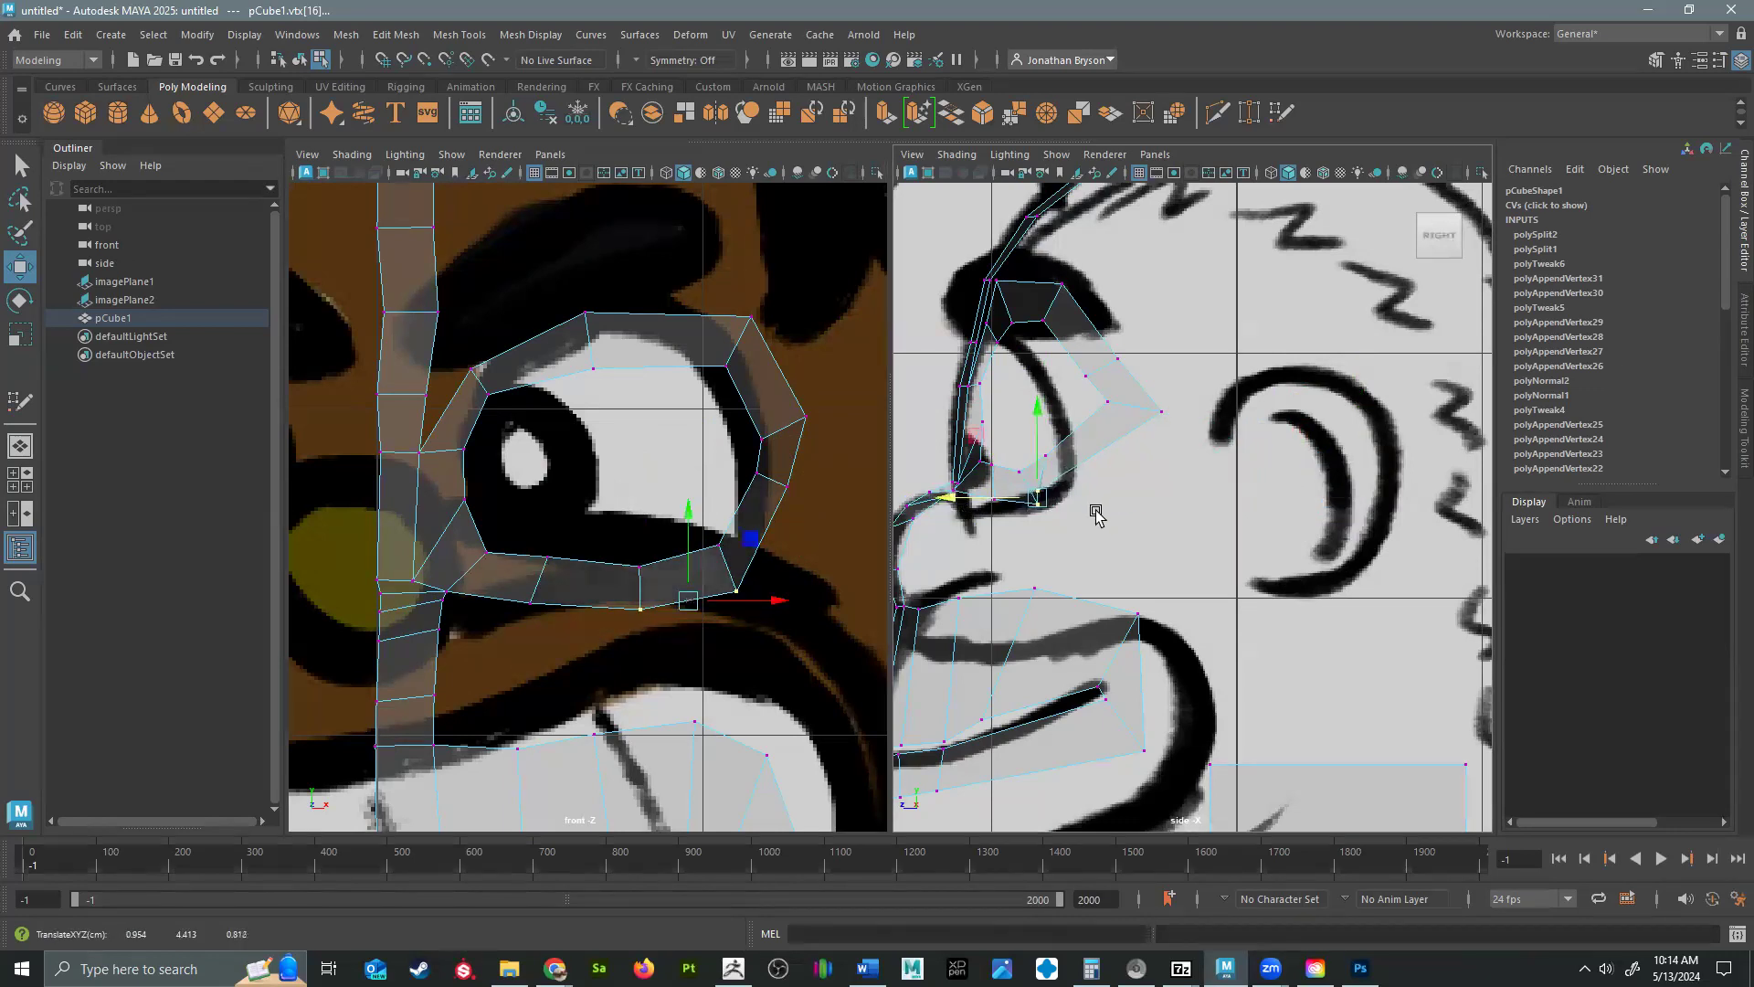
drag(995, 501, 965, 493)
Adjust the two lower-outer side vertices of the eye loop in the perspective view to smooth the loop's outer curve.
alt+middle_drag(1118, 439, 1269, 265)
alt+middle_drag(1323, 541, 1241, 396)
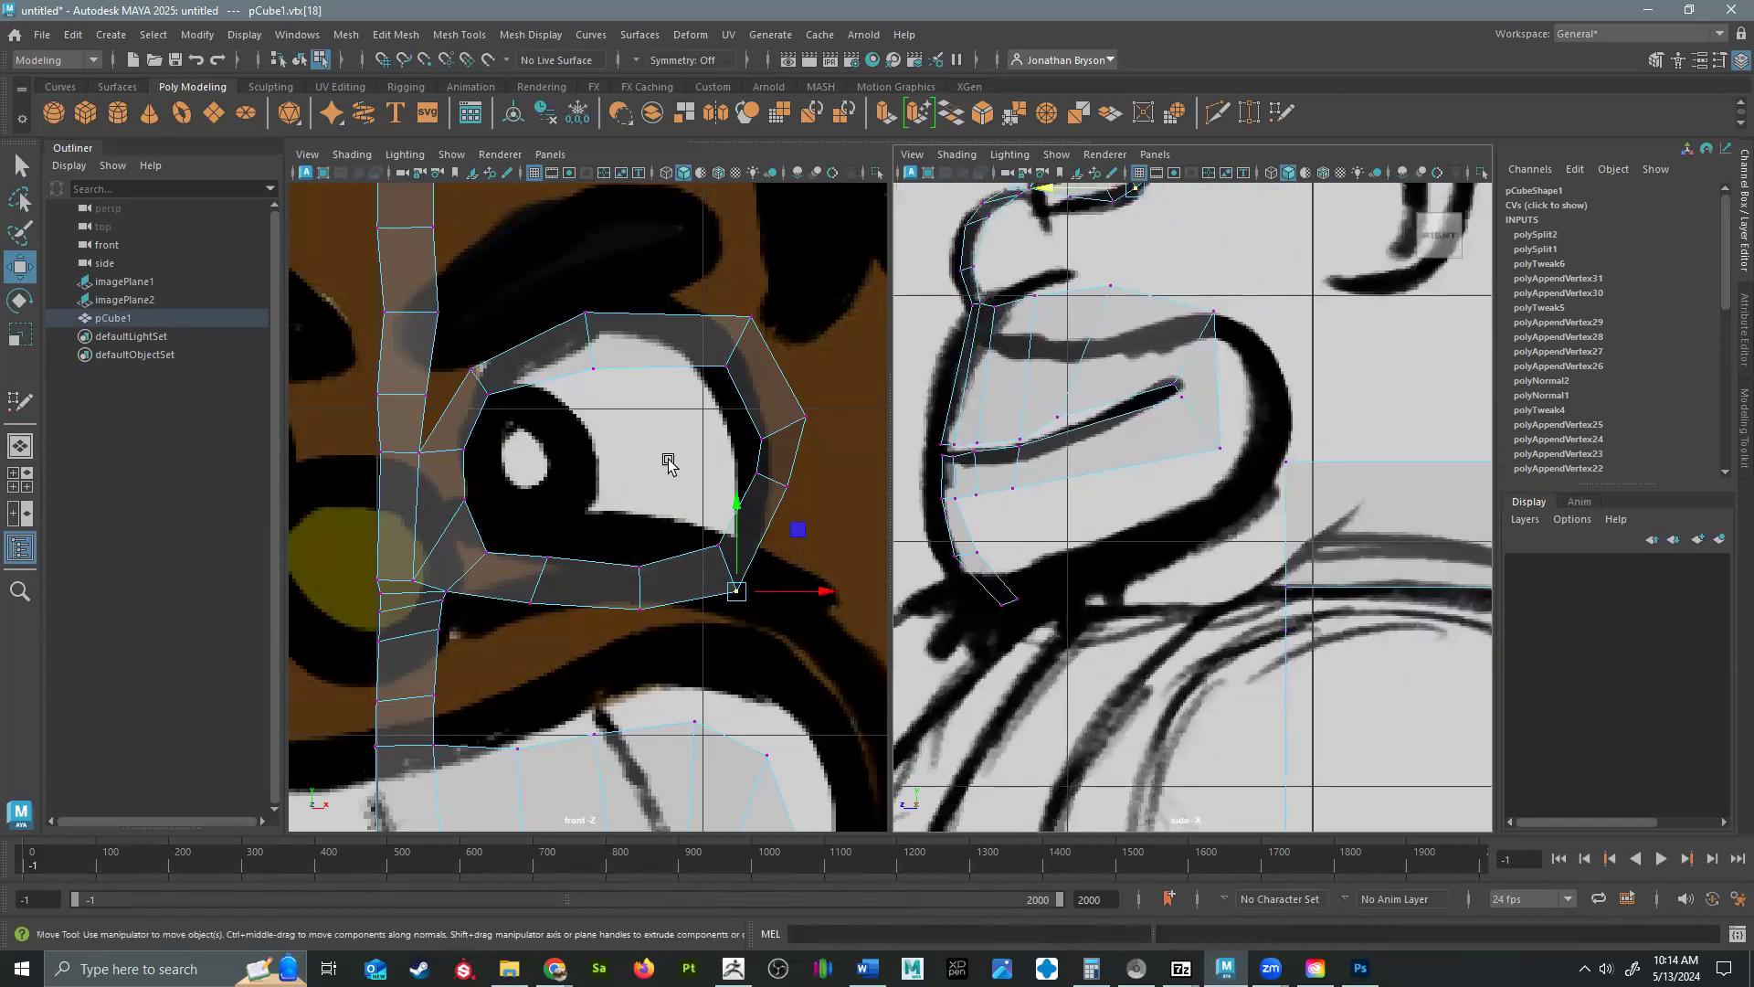
key(space)
key(space)
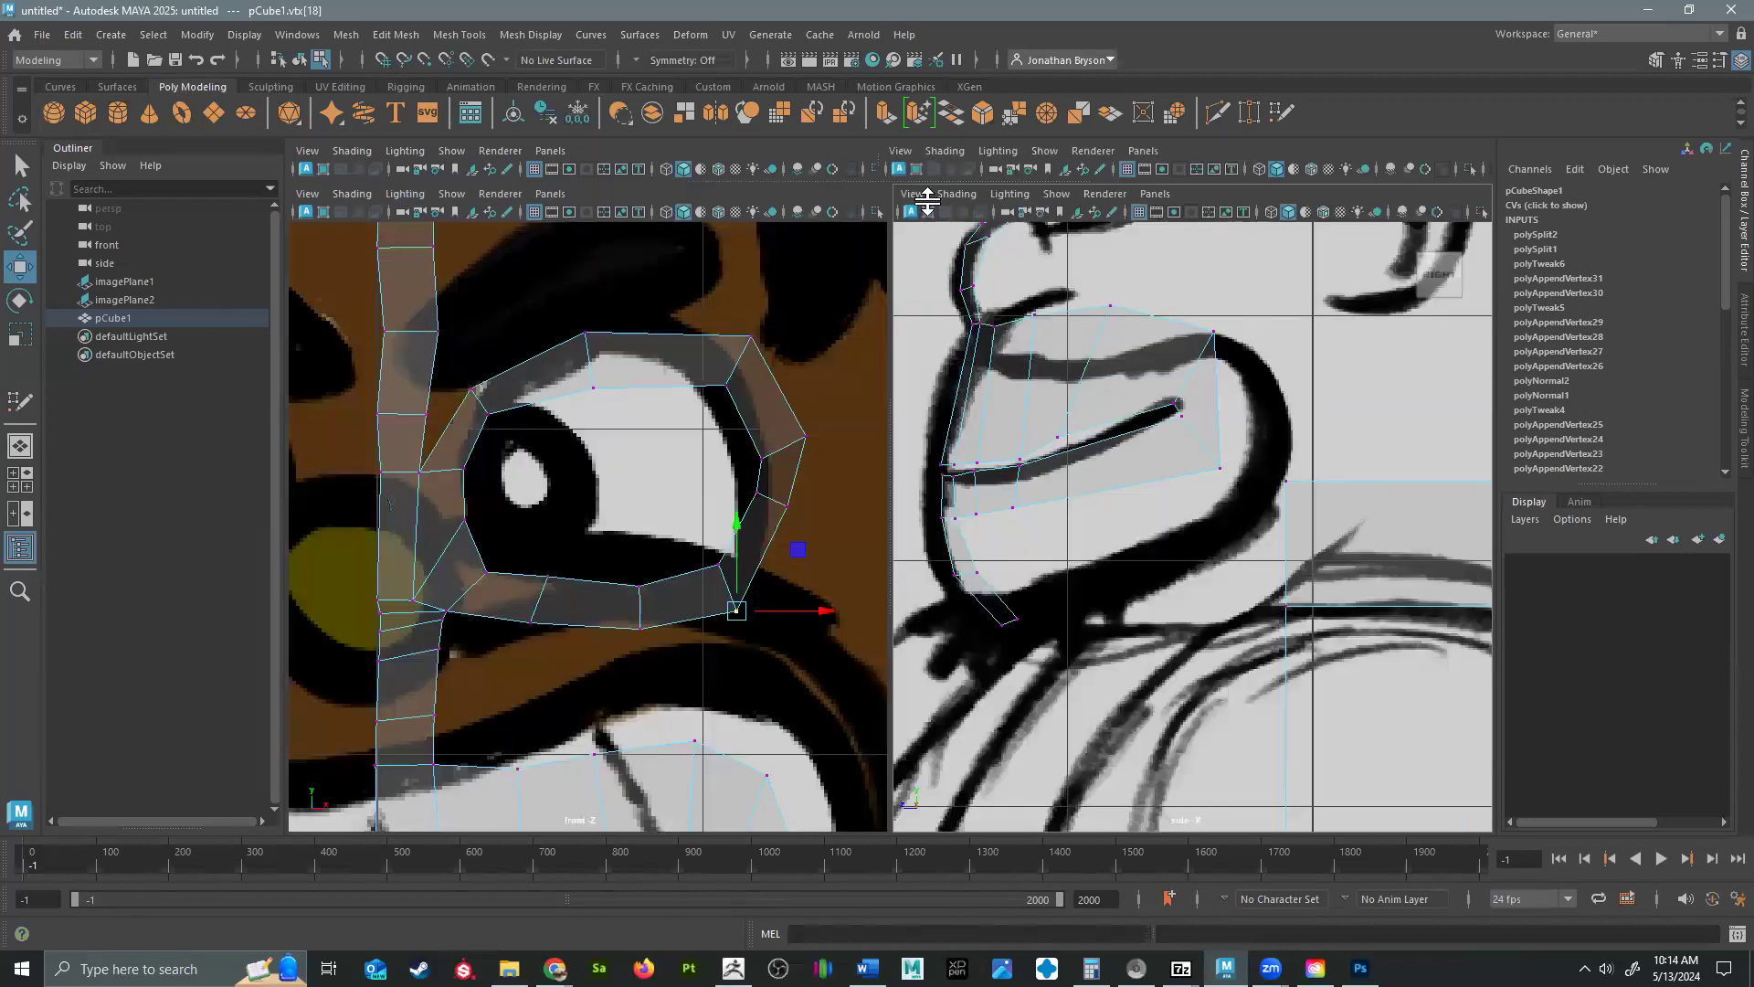
click(21, 446)
mouse_move(904, 452)
alt+mouse_down()
mouse_move(989, 427)
mouse_move(960, 509)
mouse_move(833, 457)
mouse_move(938, 340)
alt+mouse_up()
click(955, 344)
drag(931, 332, 920, 311)
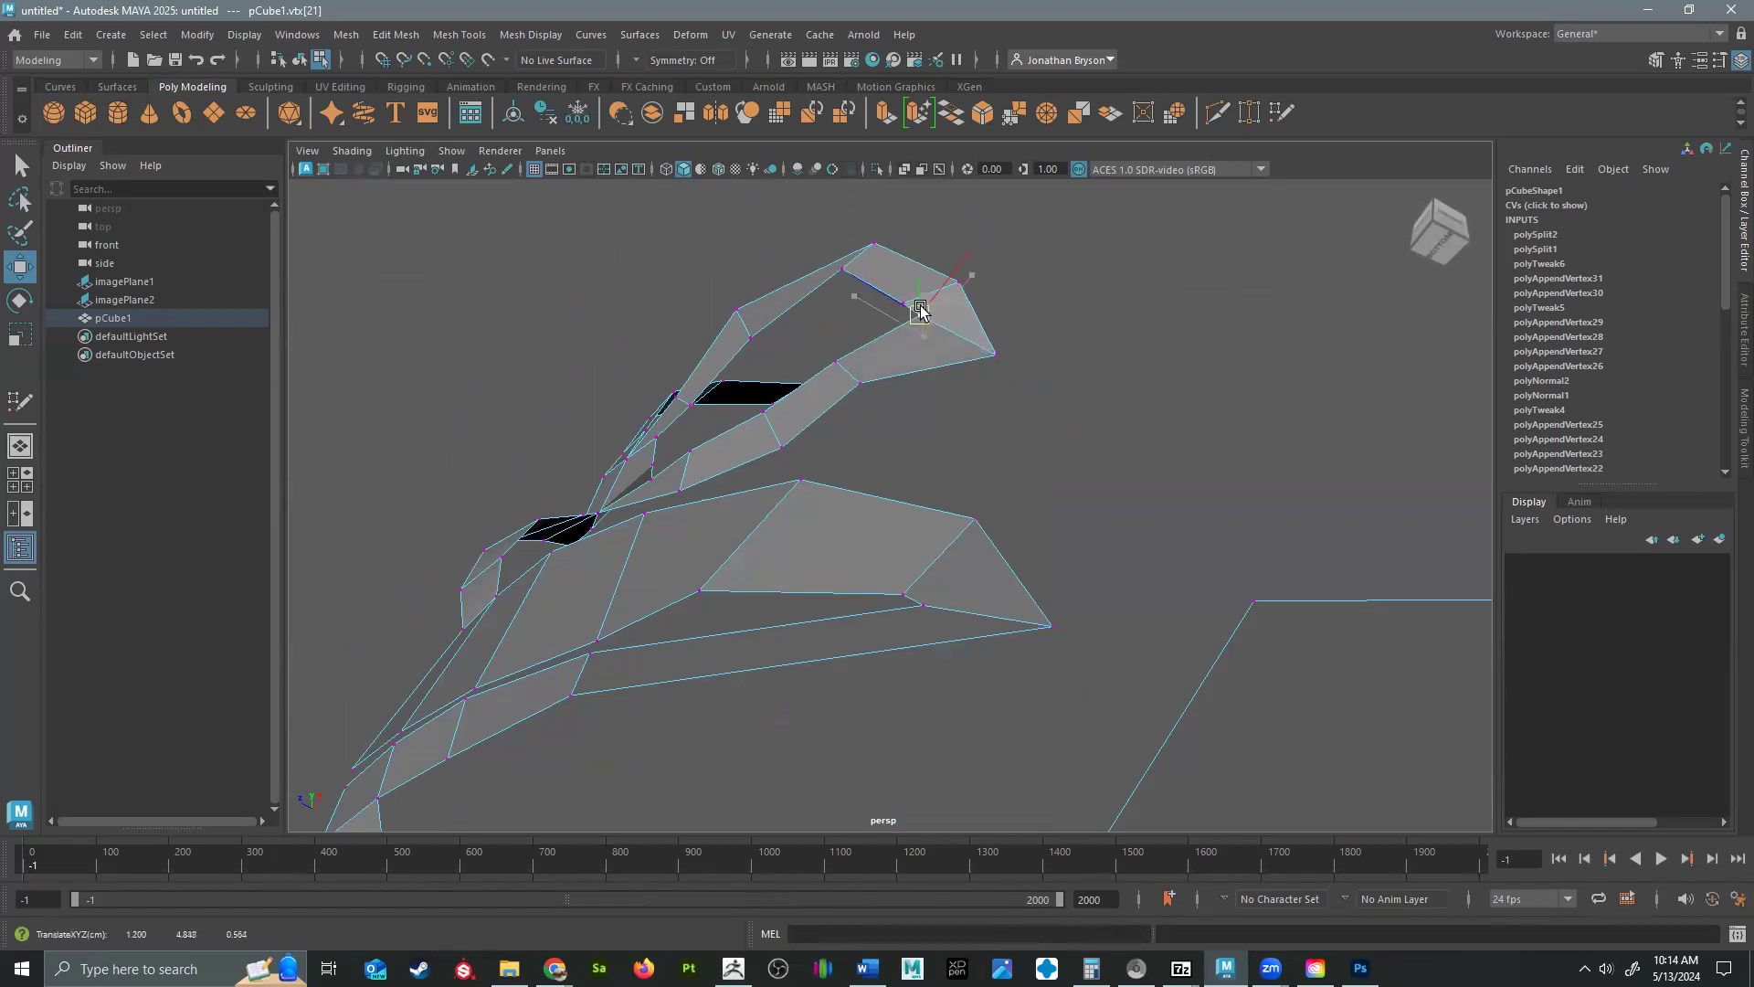
click(996, 363)
mouse_move(994, 392)
alt+mouse_down()
mouse_move(990, 469)
mouse_move(1050, 530)
mouse_move(877, 615)
mouse_move(966, 573)
mouse_move(1066, 627)
mouse_move(1041, 520)
mouse_move(868, 649)
mouse_move(932, 621)
mouse_move(987, 631)
alt+mouse_up()
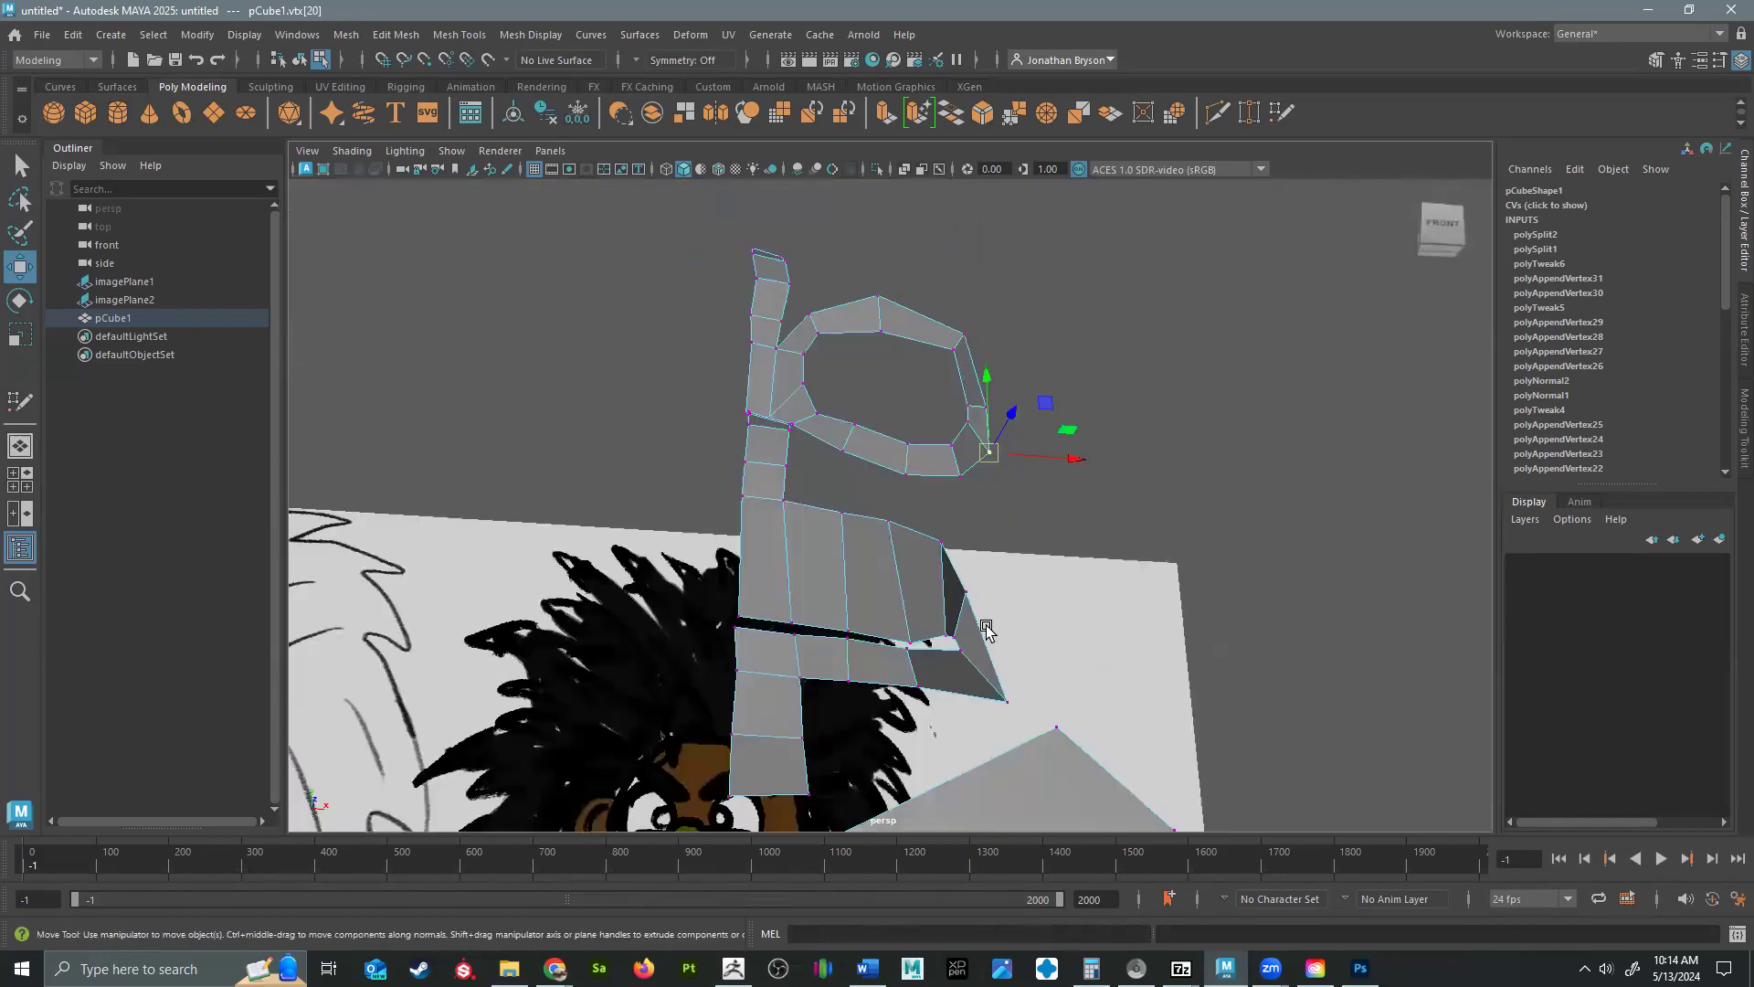
Reposition the body block's front and back top vertices at the shoulder together in the perspective view.
mouse_move(834, 587)
alt+mouse_down()
mouse_move(923, 579)
mouse_move(779, 567)
mouse_move(664, 584)
mouse_move(717, 537)
alt+mouse_up()
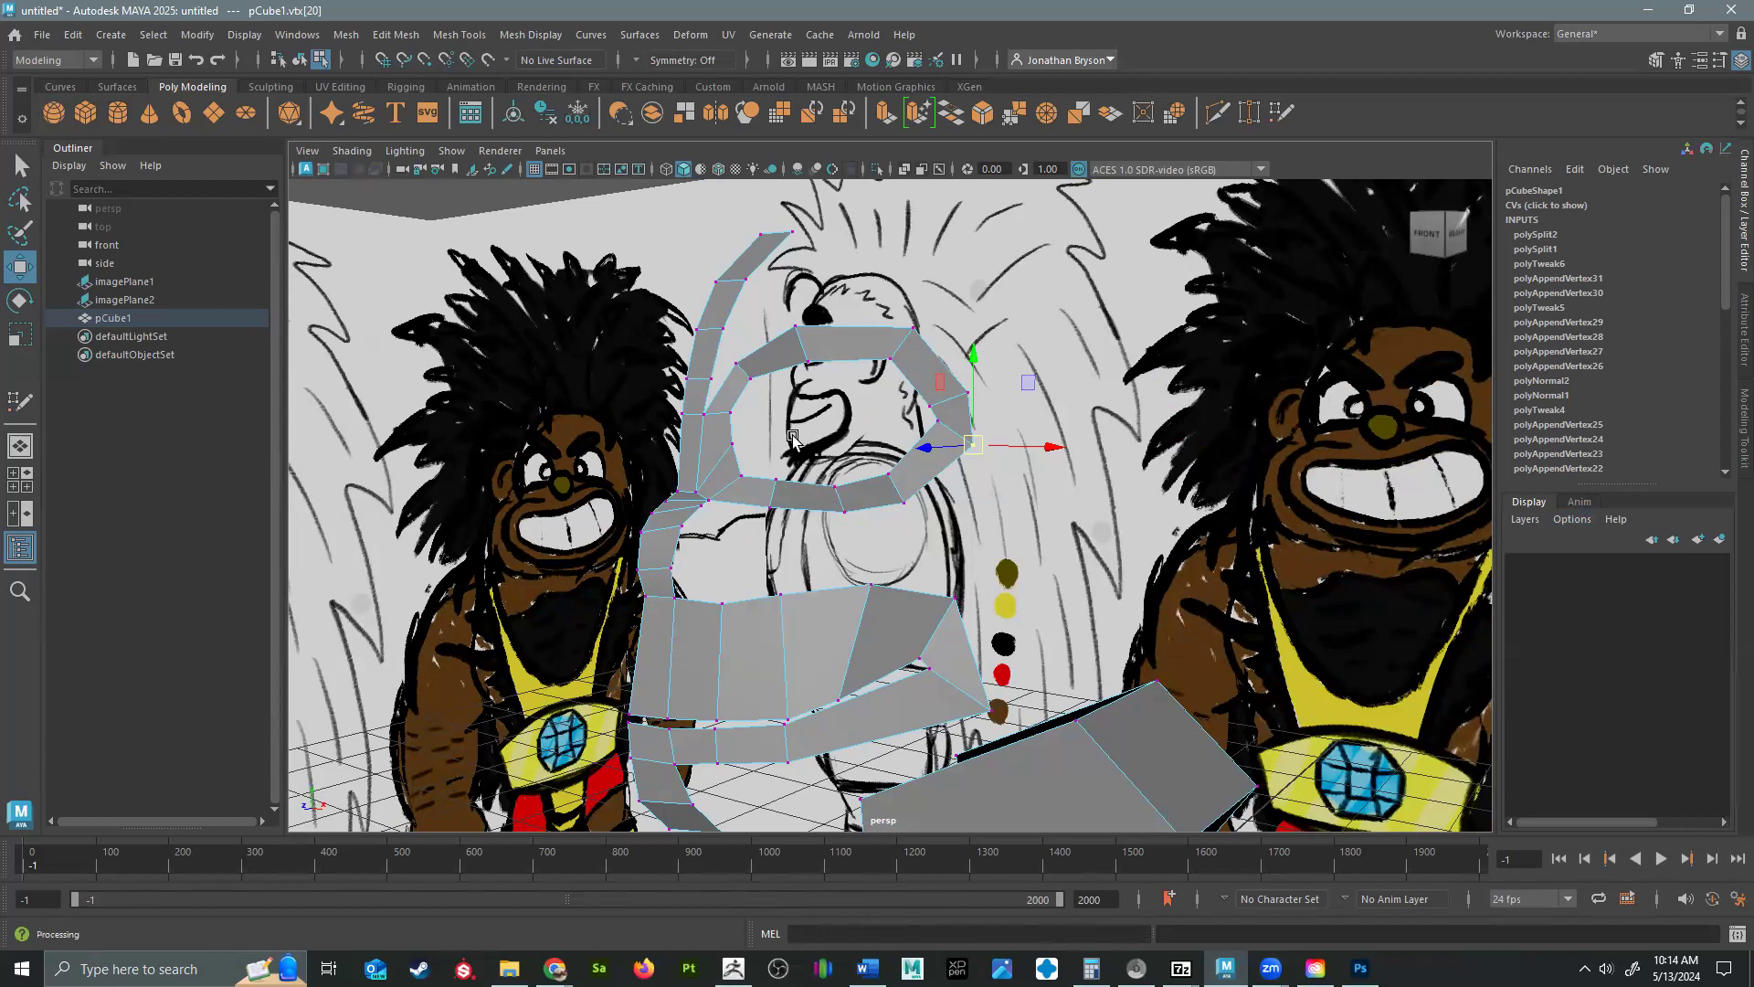
alt+middle_drag(1165, 779, 1100, 541)
right_drag(1100, 541, 1191, 406)
right_drag(1080, 577, 1078, 477)
alt+drag(1080, 577, 1103, 503)
right_drag(1104, 502, 996, 433)
click(1046, 492)
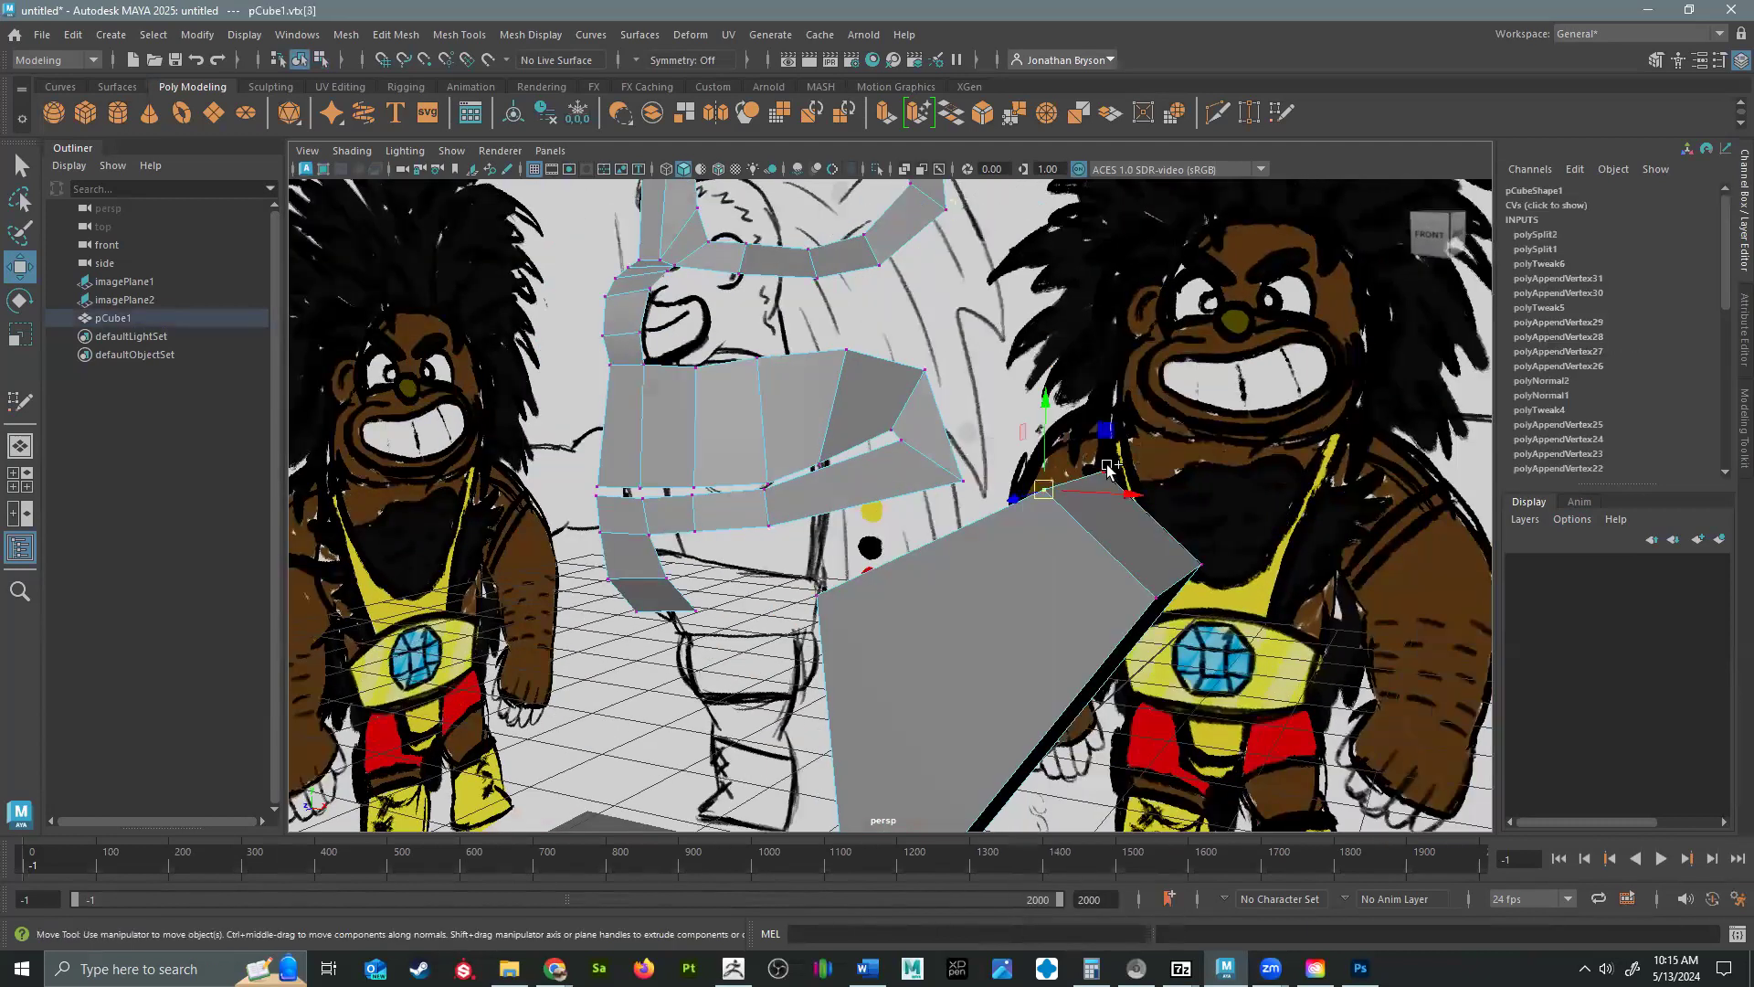
alt+drag(1107, 468, 967, 569)
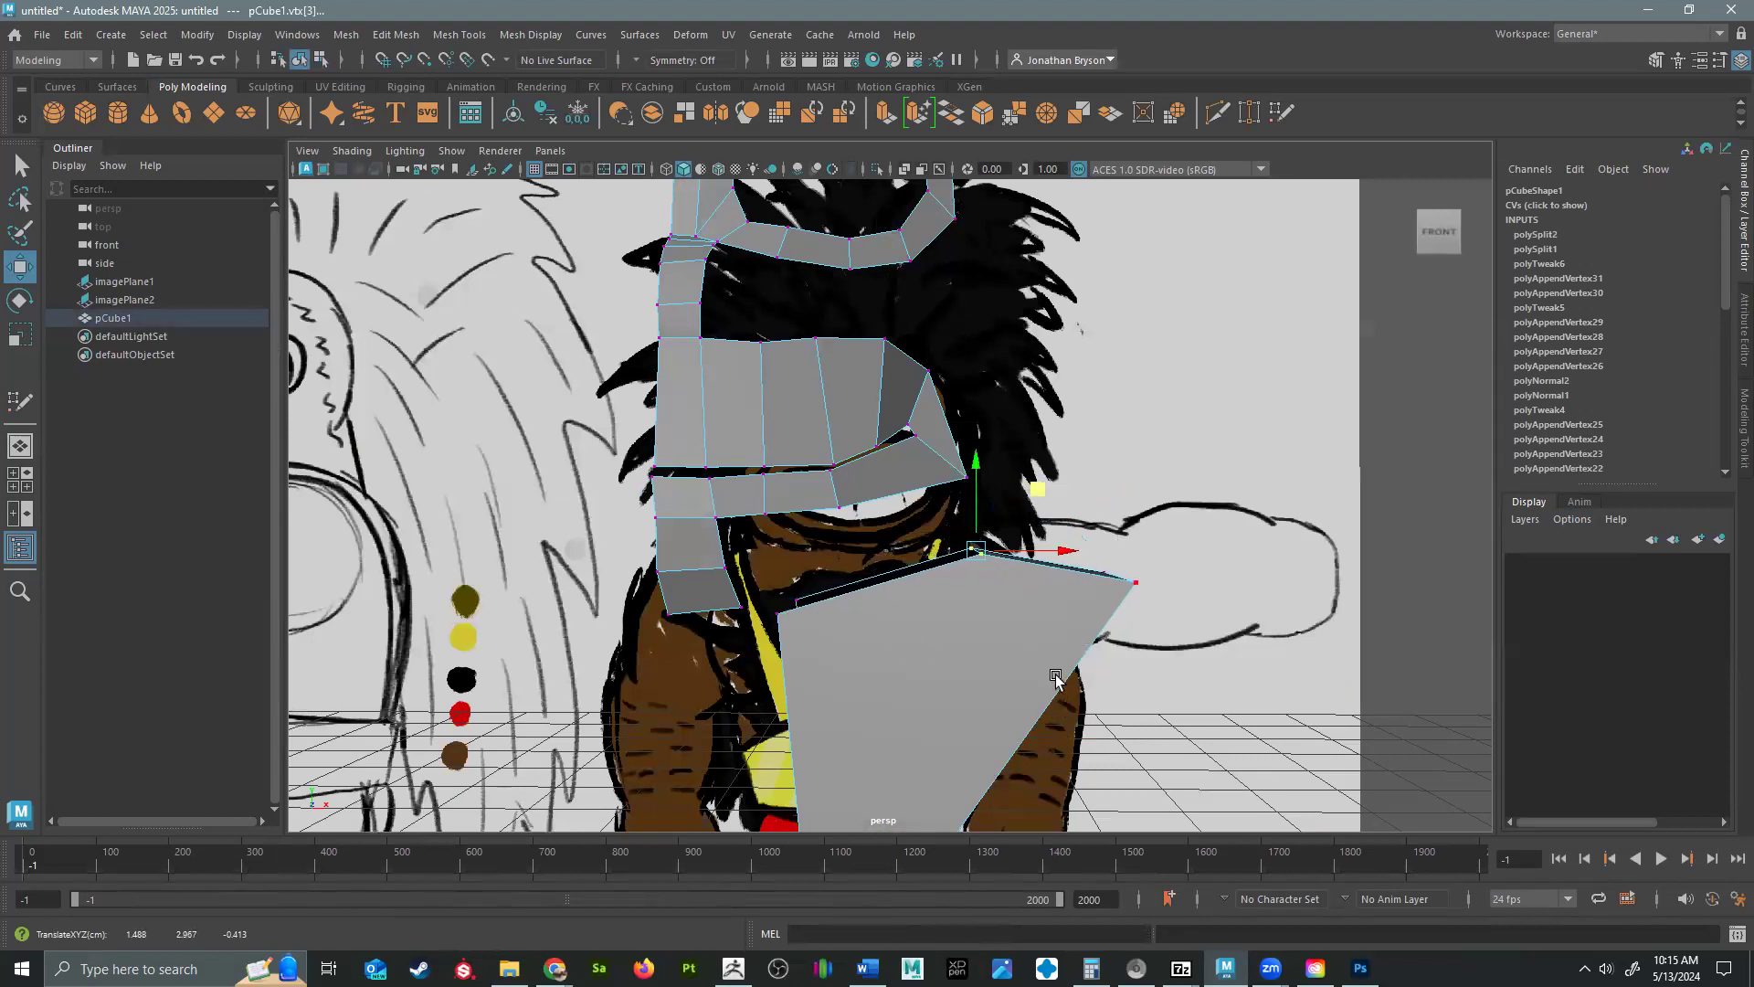
alt+drag(1127, 618, 875, 331)
alt+drag(966, 394, 746, 160)
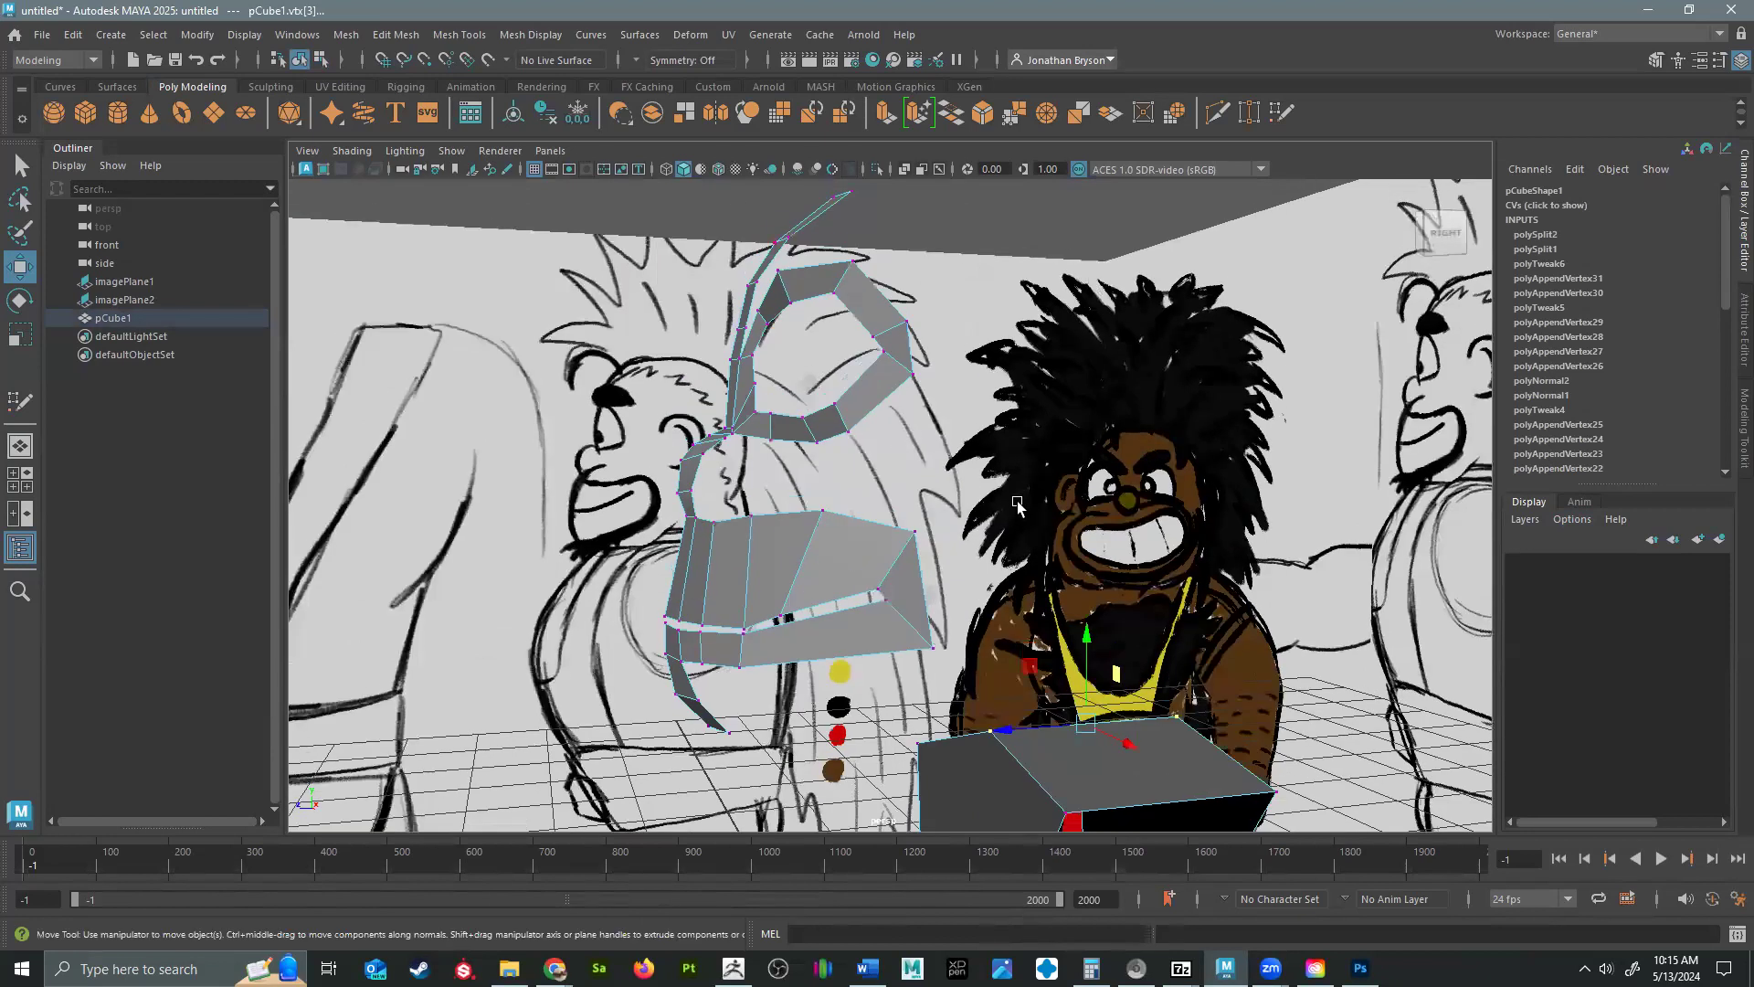
Extrude the top edge of the centerline strip repeatedly in the side view, following the skull outline over the crown and down to the nape.
alt+drag(827, 413, 836, 265)
right_drag(836, 265, 874, 240)
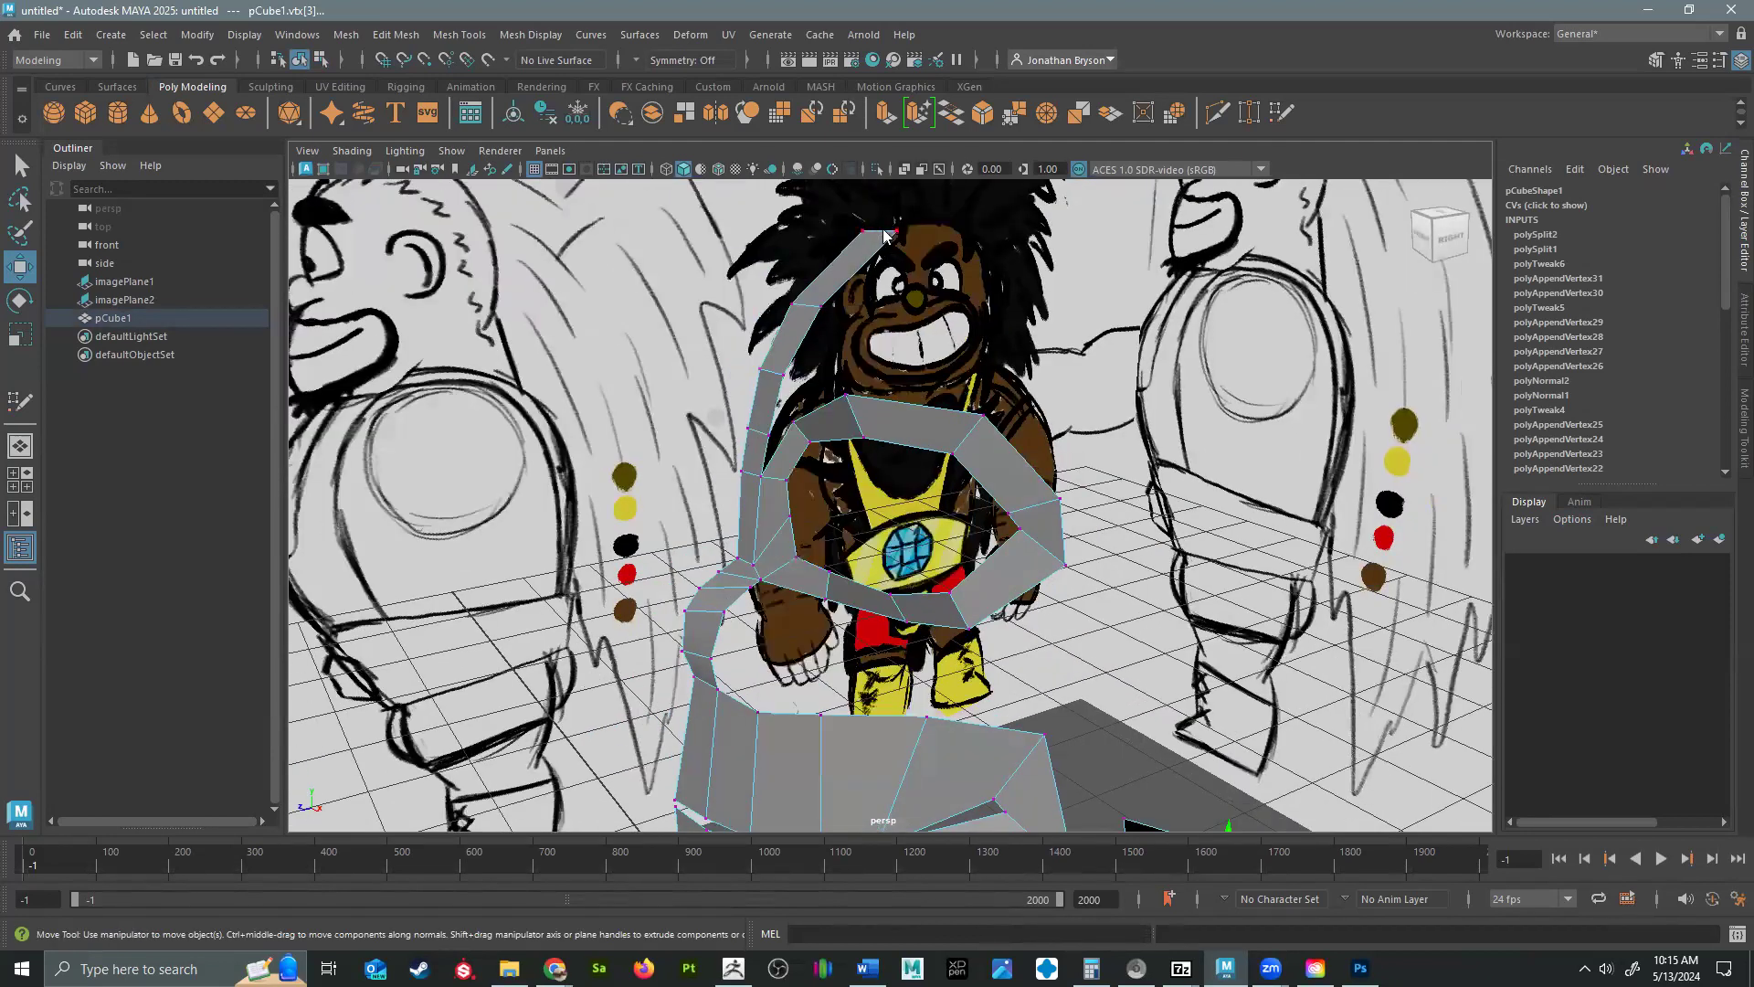
click(880, 240)
click(874, 235)
alt+drag(1031, 484, 905, 466)
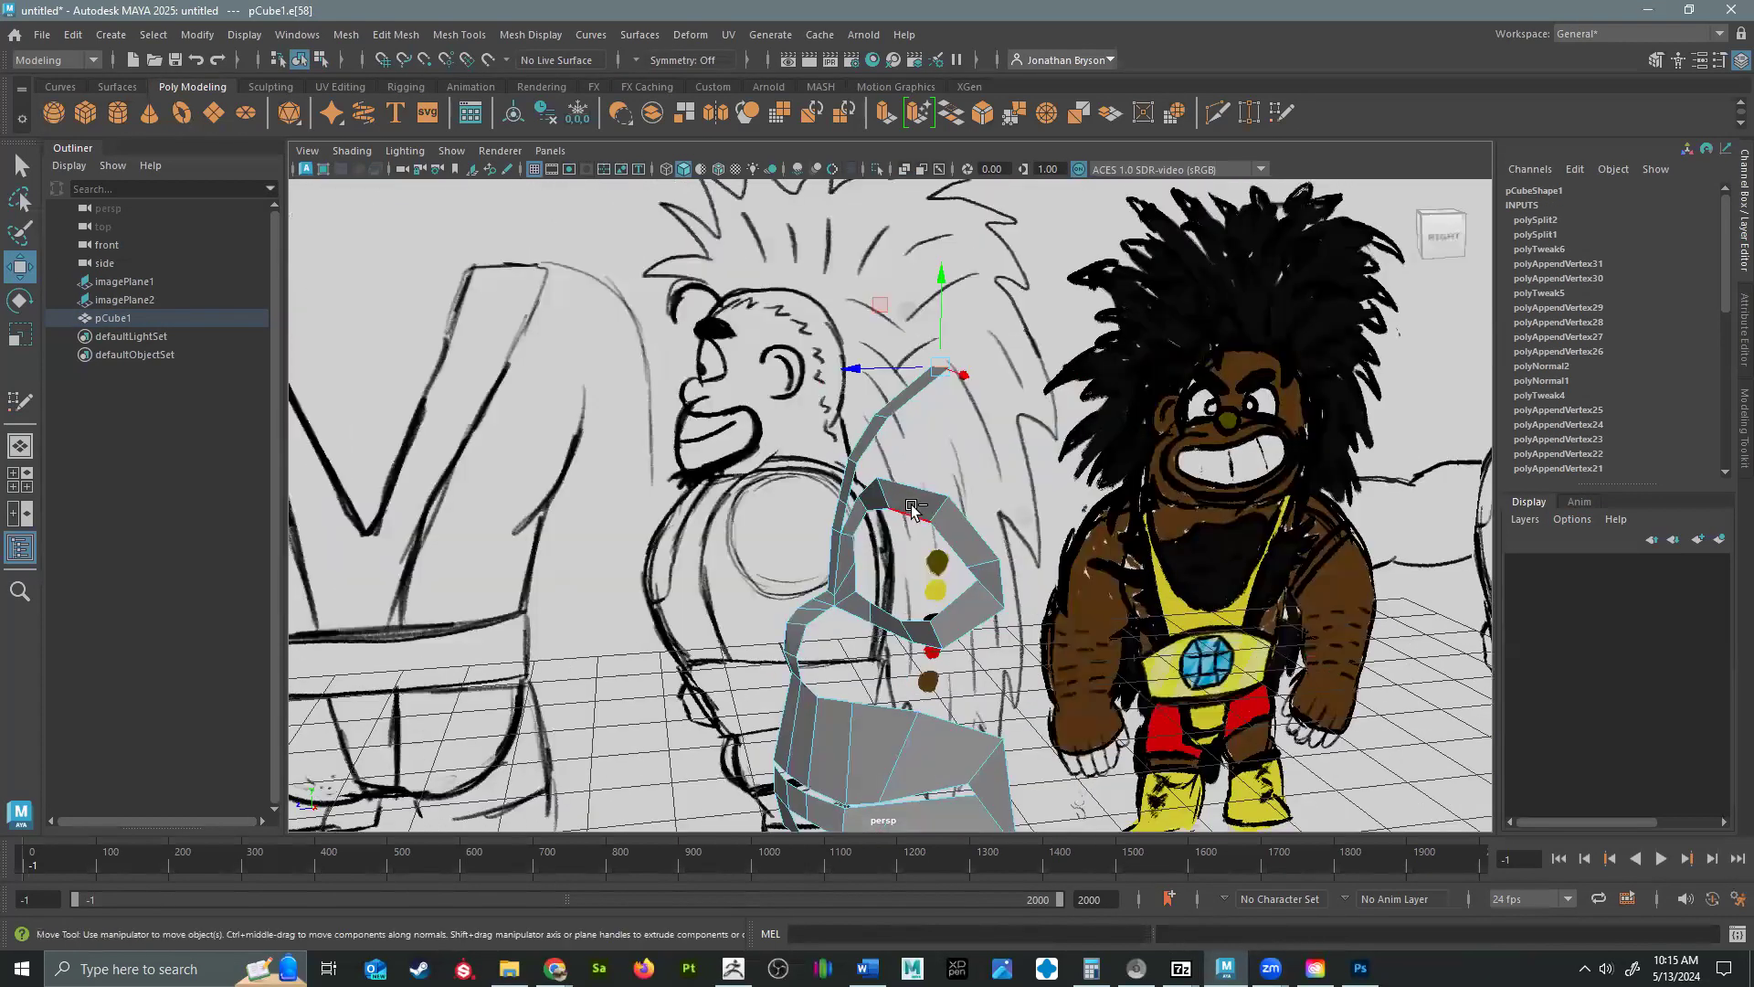
click(985, 526)
key(ctrl+e)
key(space)
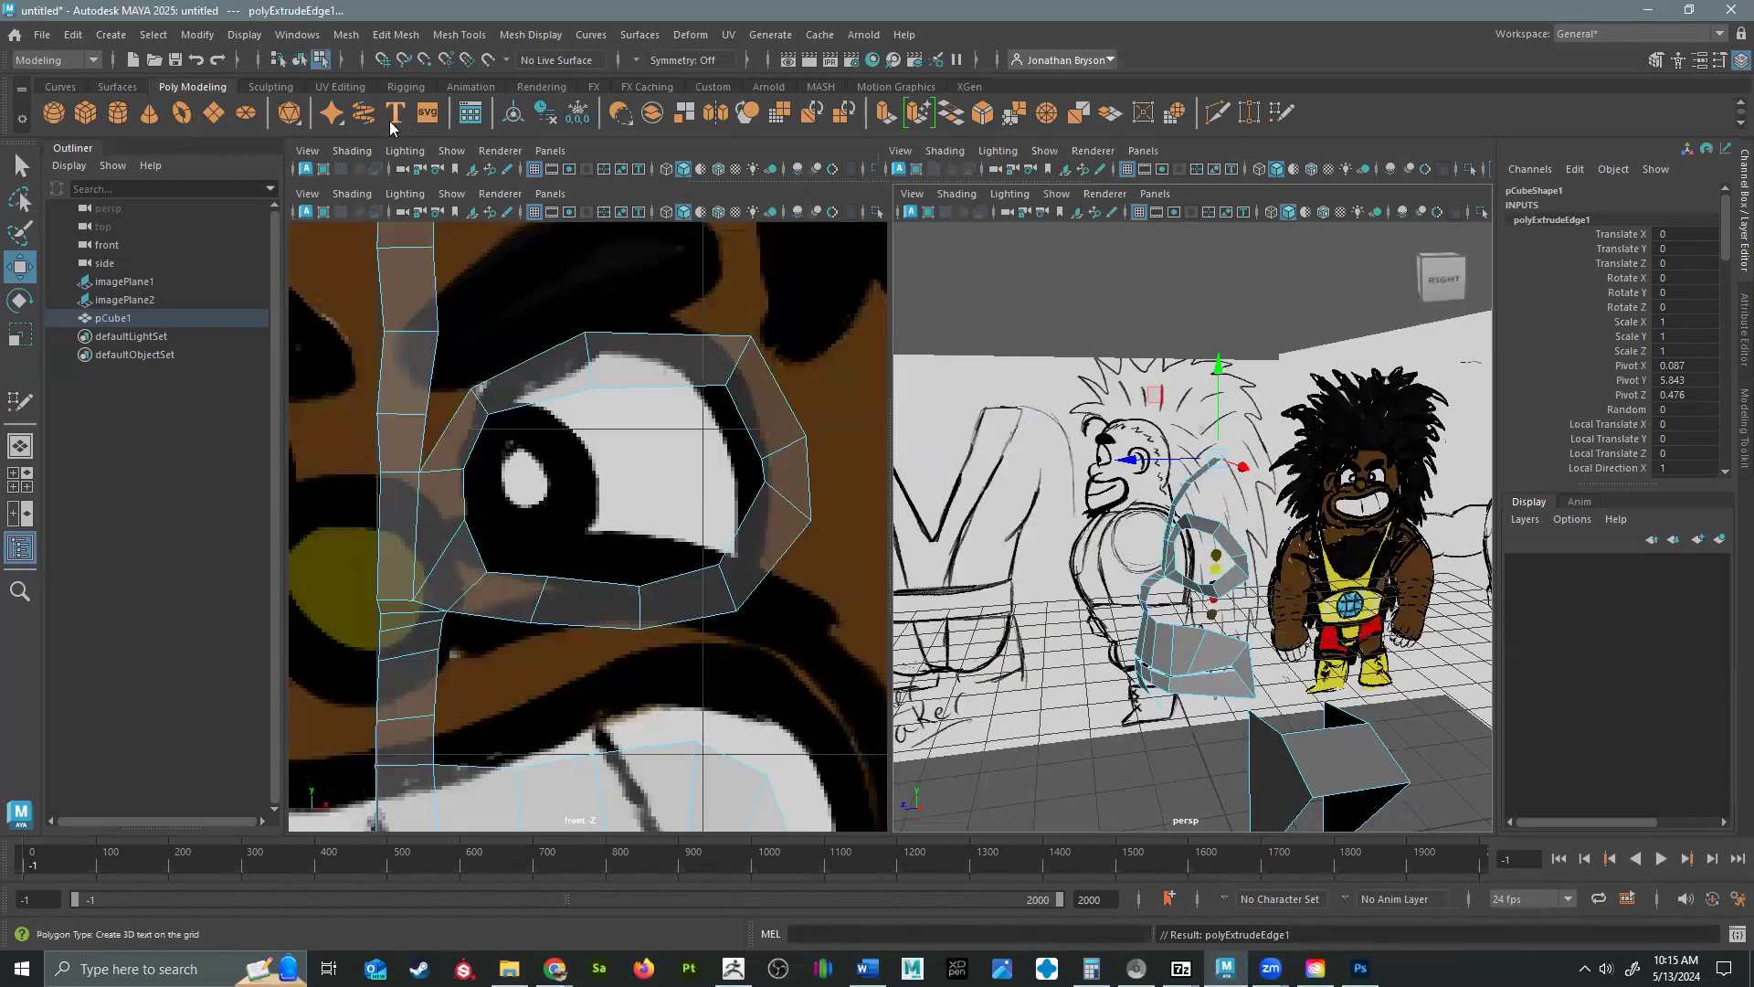
click(20, 486)
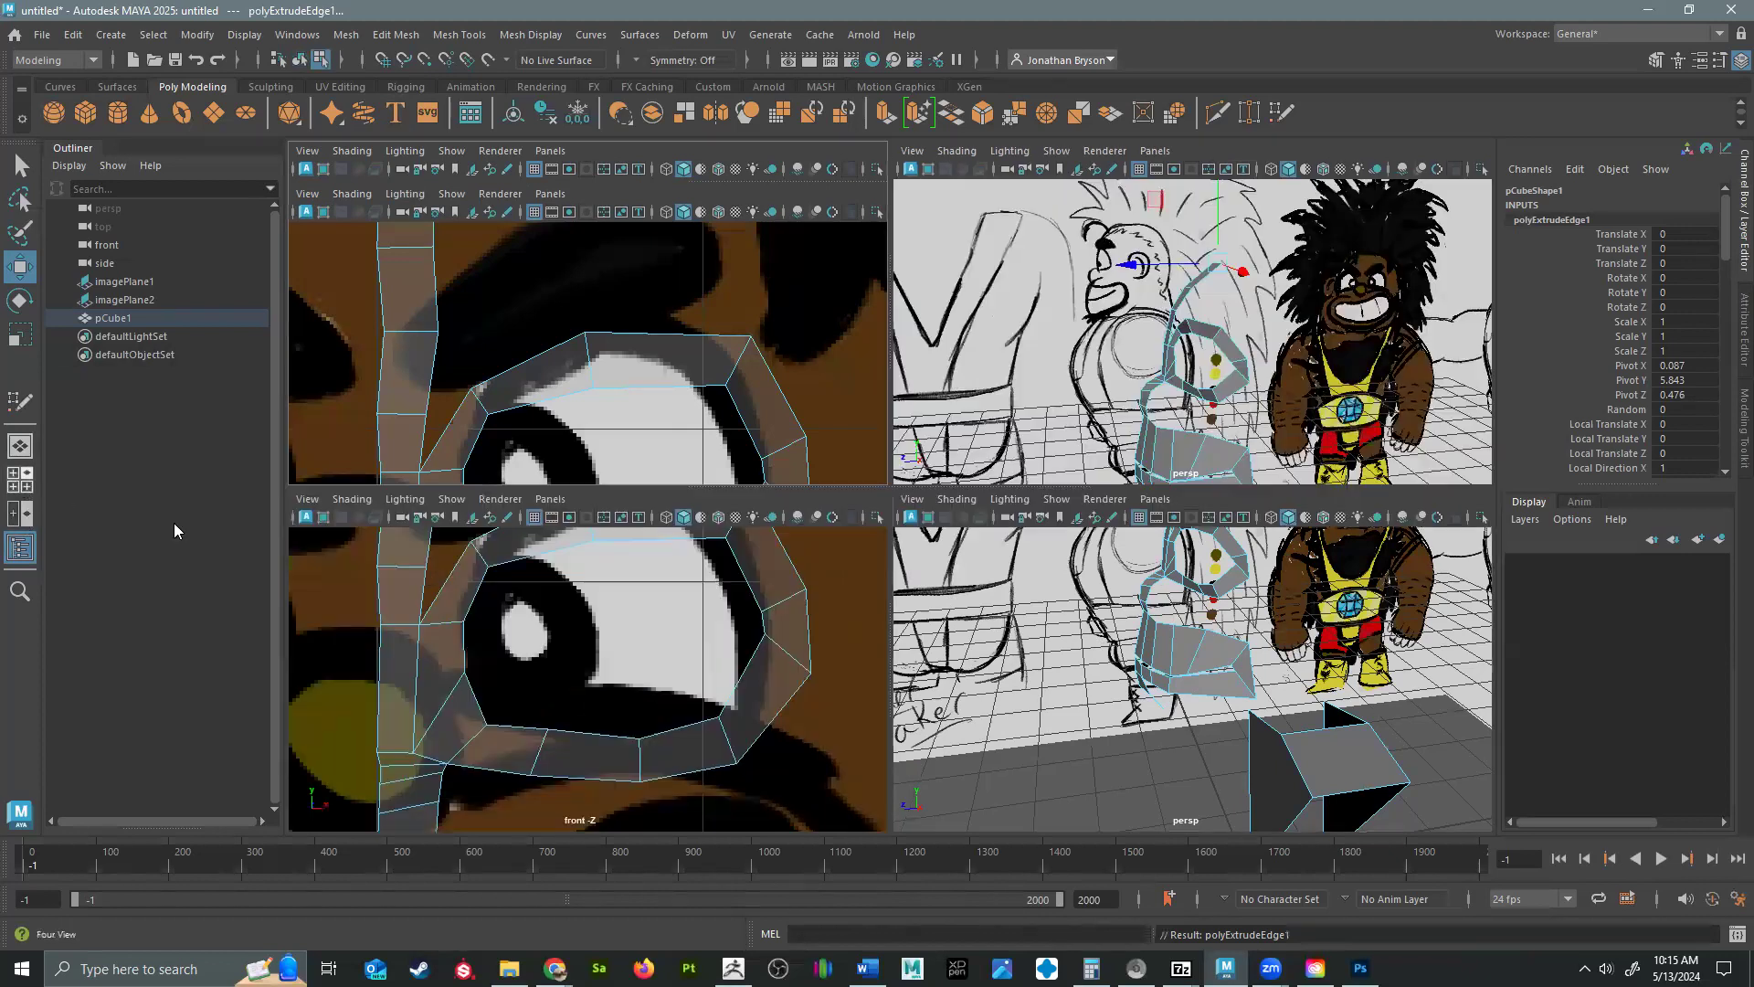
key(space)
scroll(807, 760, down, 4)
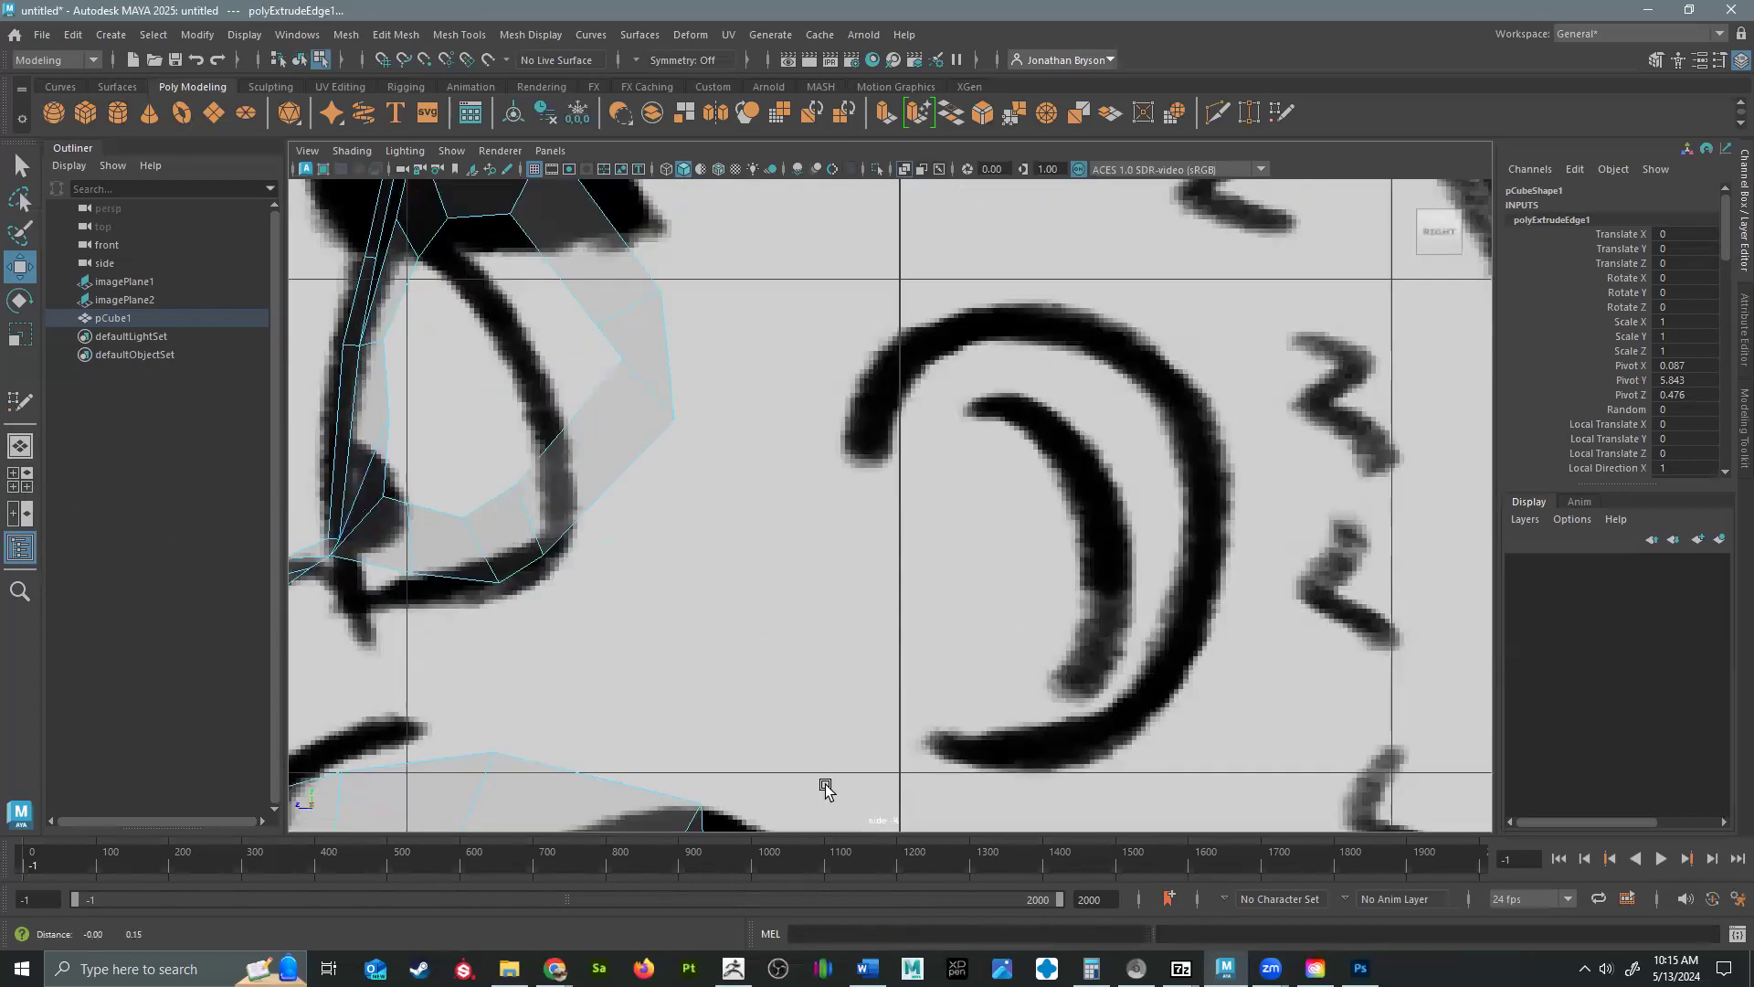
scroll(951, 395, down, 4)
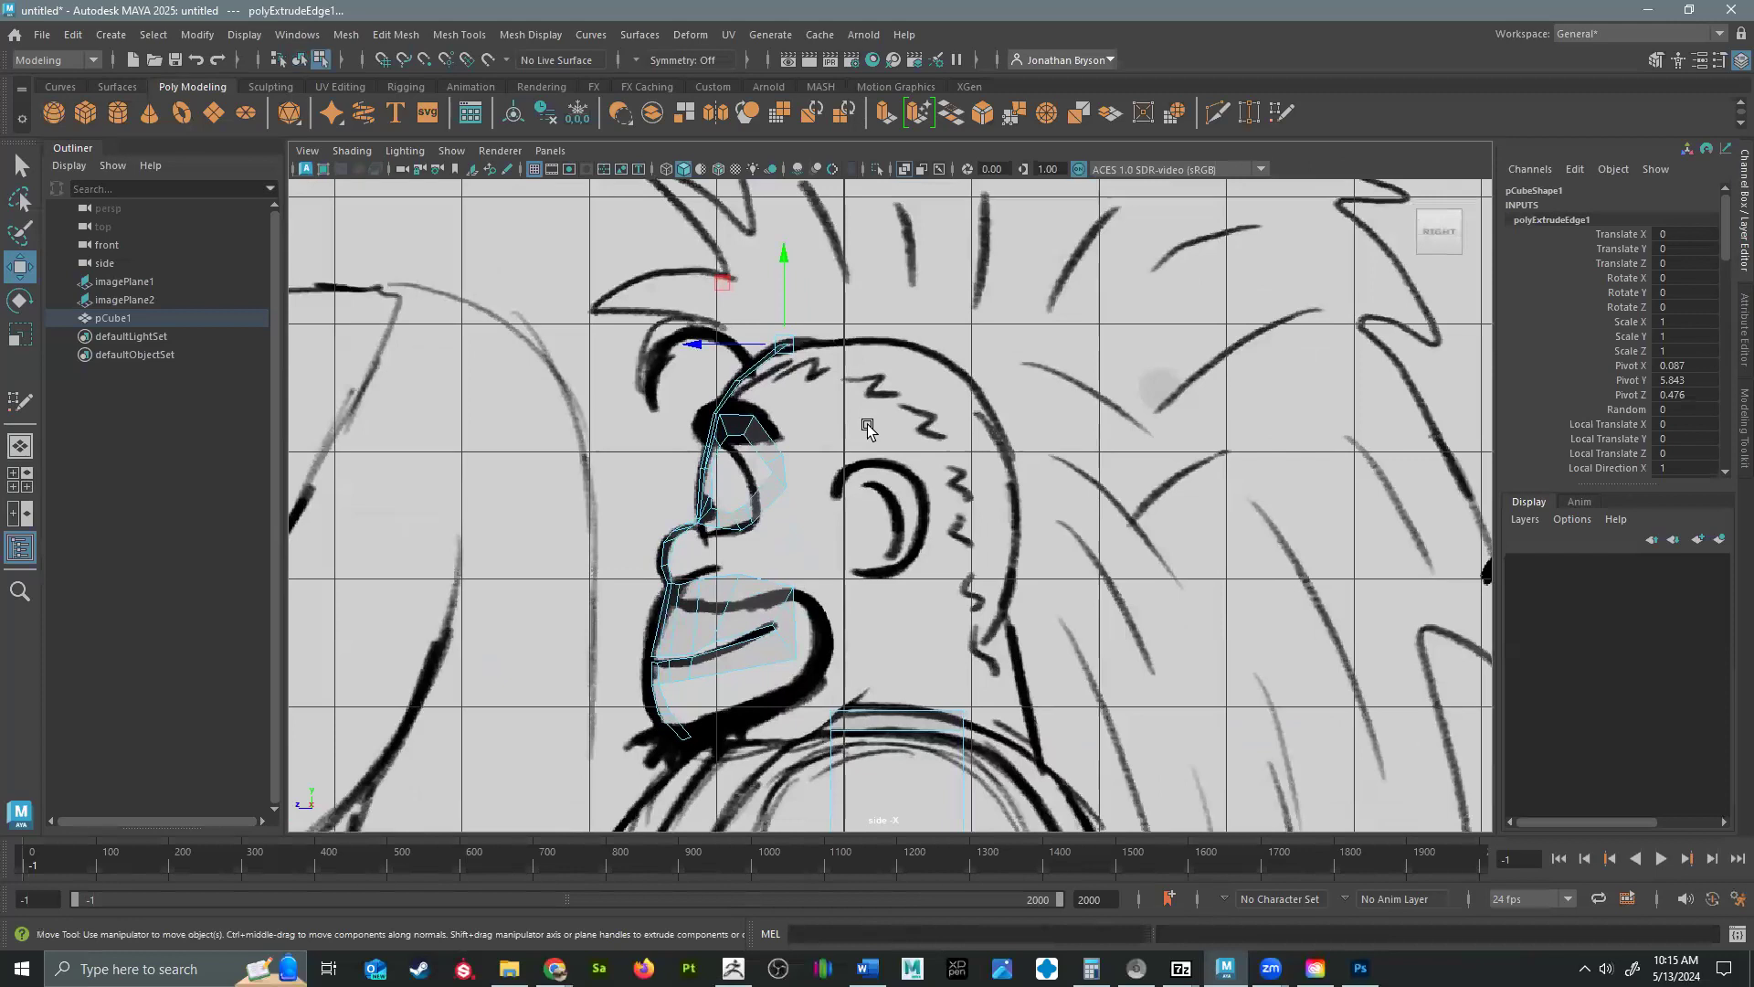
drag(787, 334, 1040, 763)
key(ctrl+e)
key(ctrl+e)
key(ctrl+e)
key(ctrl+e)
key(ctrl+e)
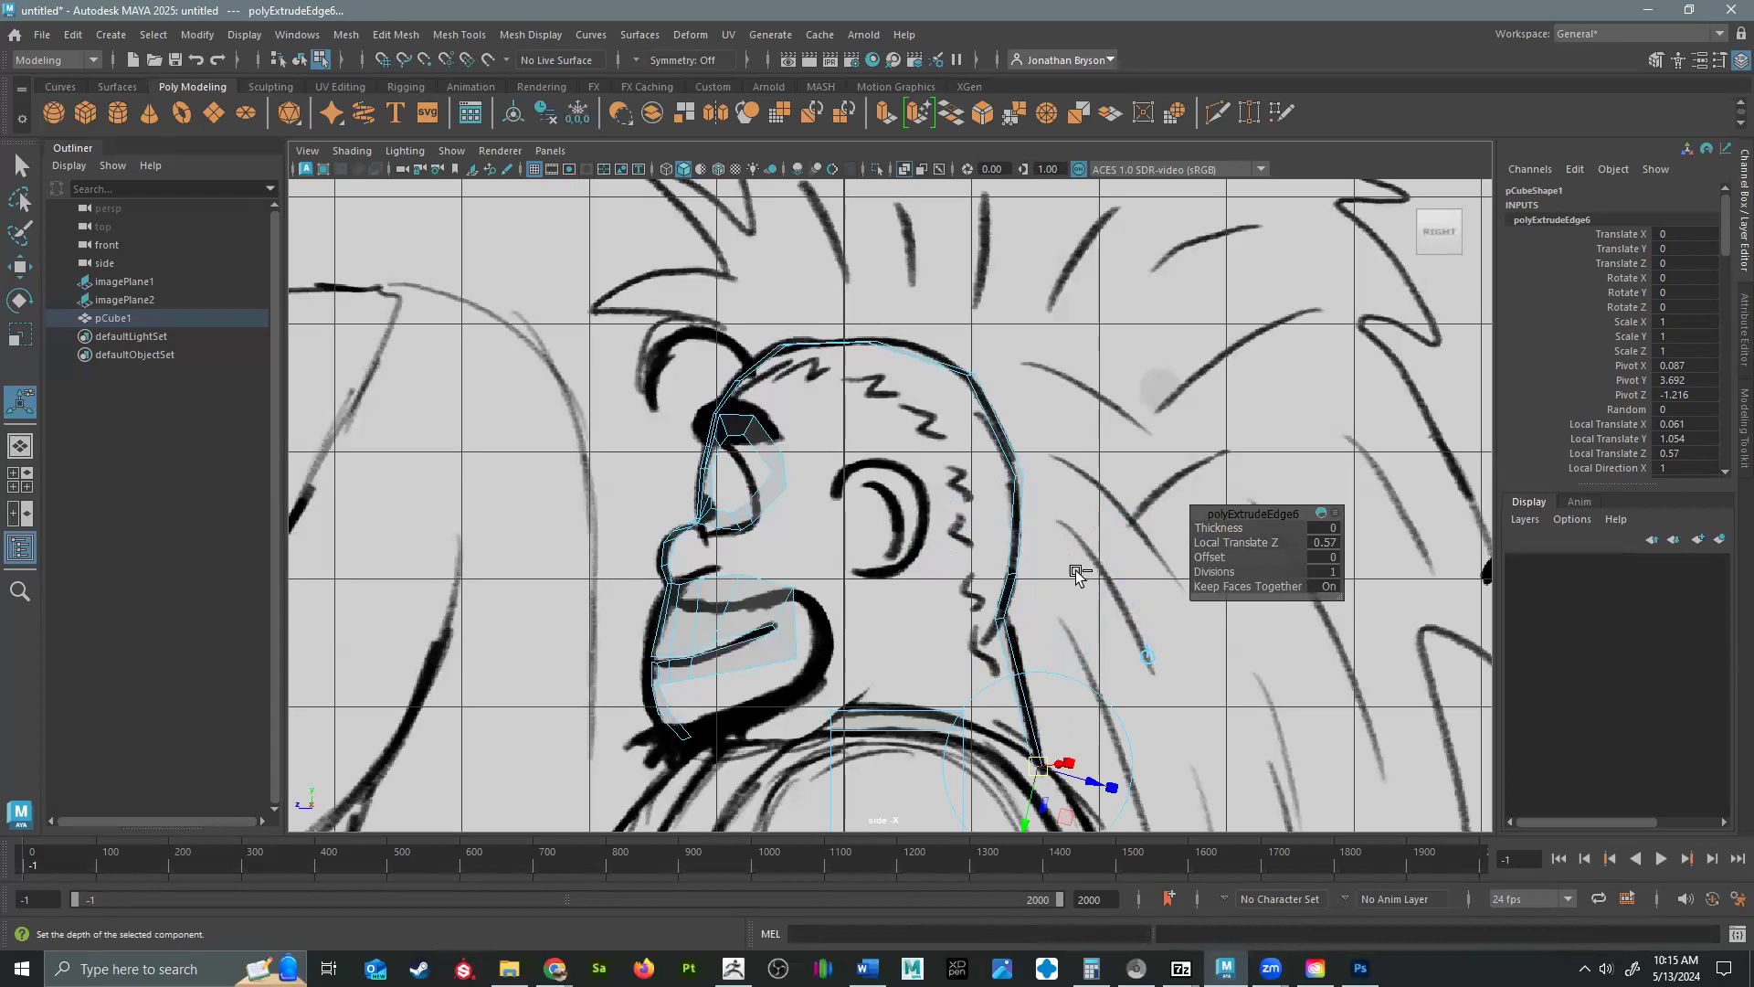
Adjust the crown vertices of the centerline strip and the strip vertex beside the eye loop in the perspective view.
scroll(923, 648, down, 5)
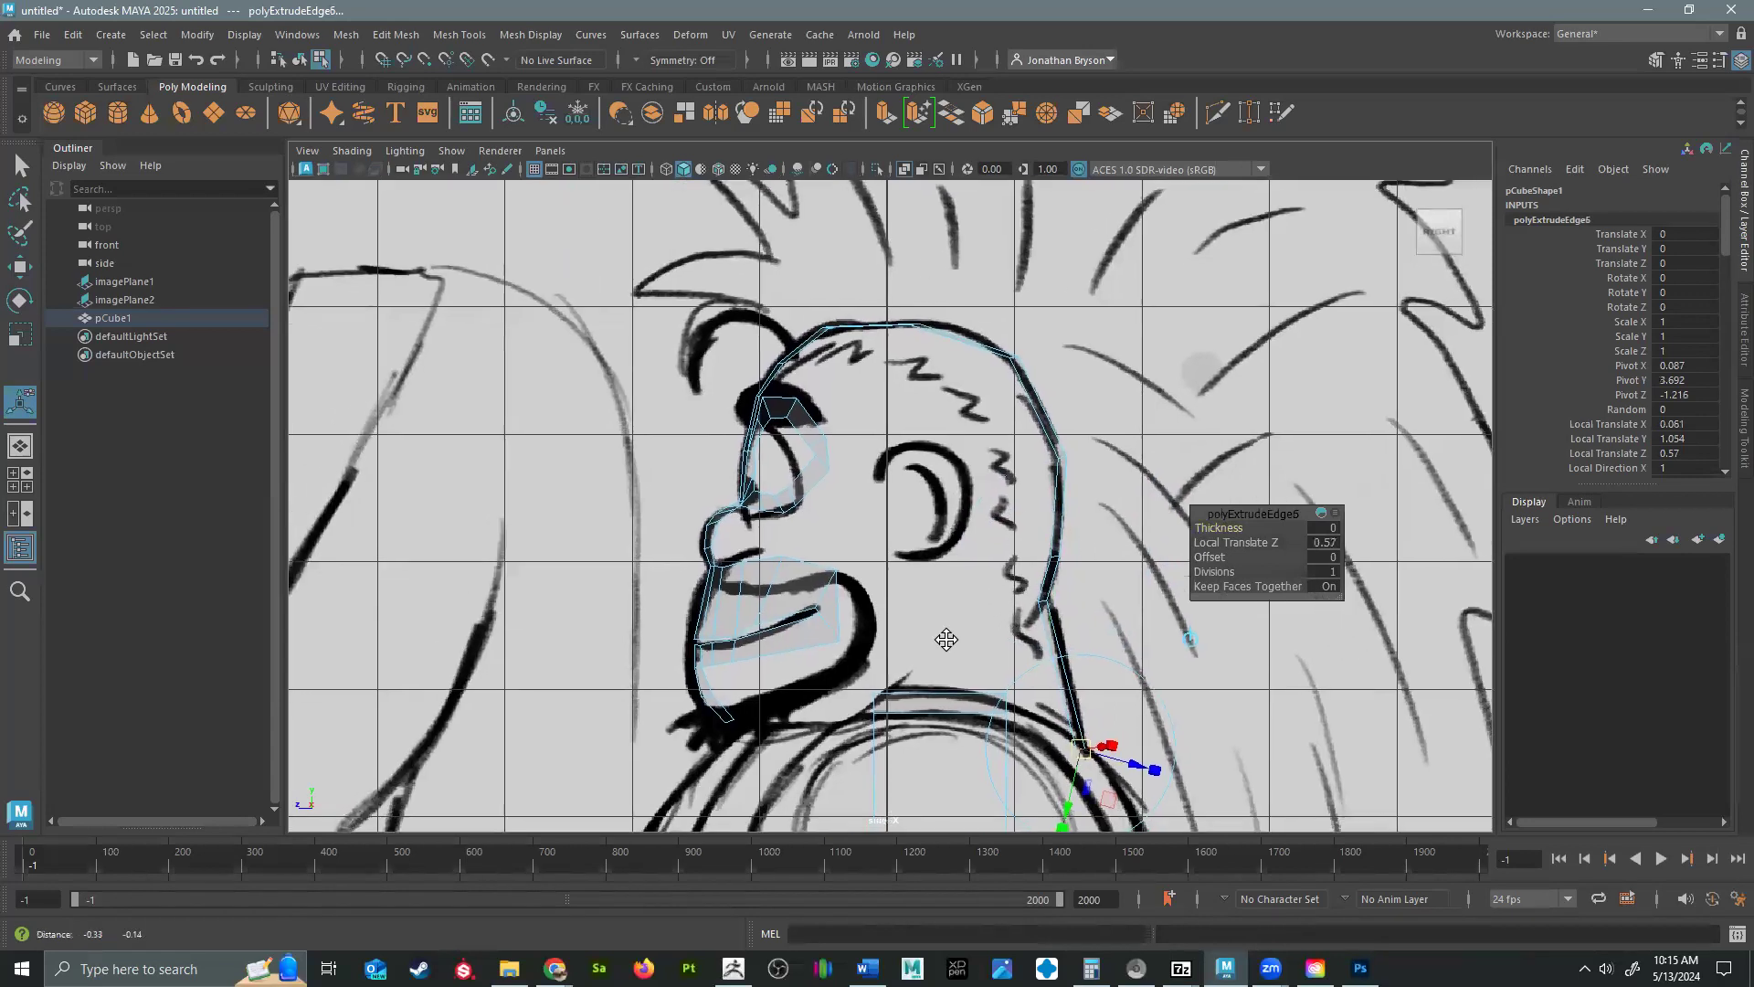
key(space)
key(space)
alt+drag(1088, 399, 1064, 434)
key(F9)
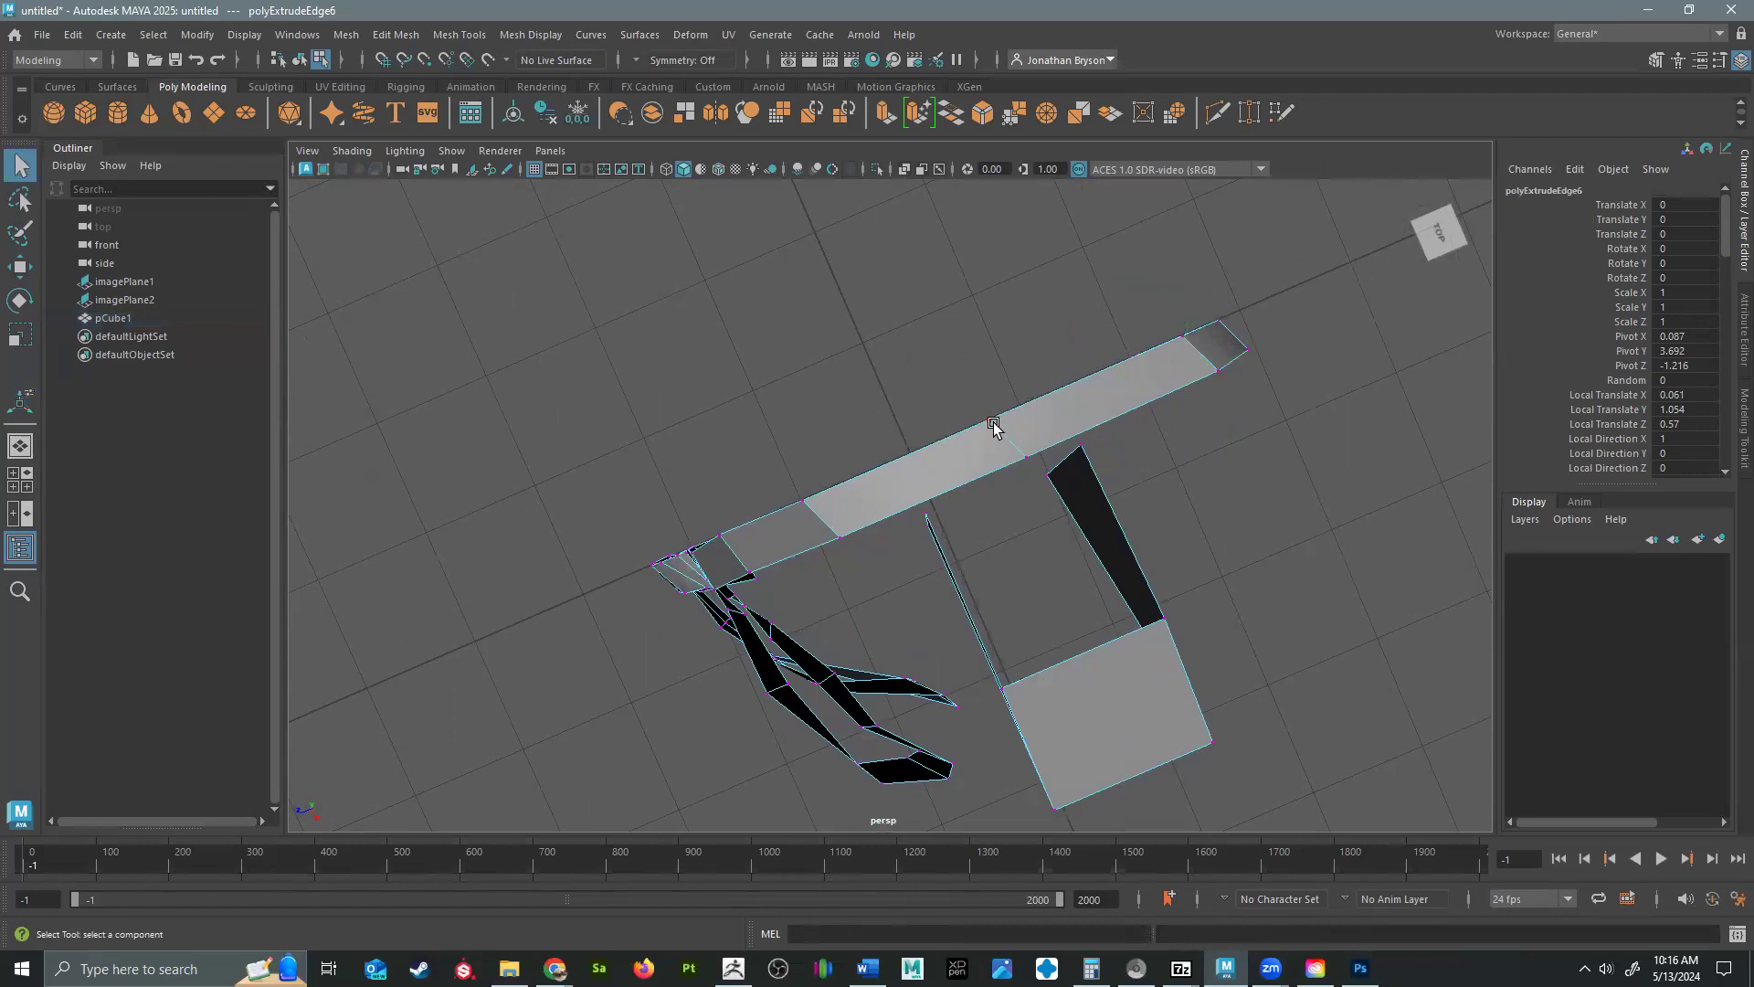
click(989, 422)
key(w)
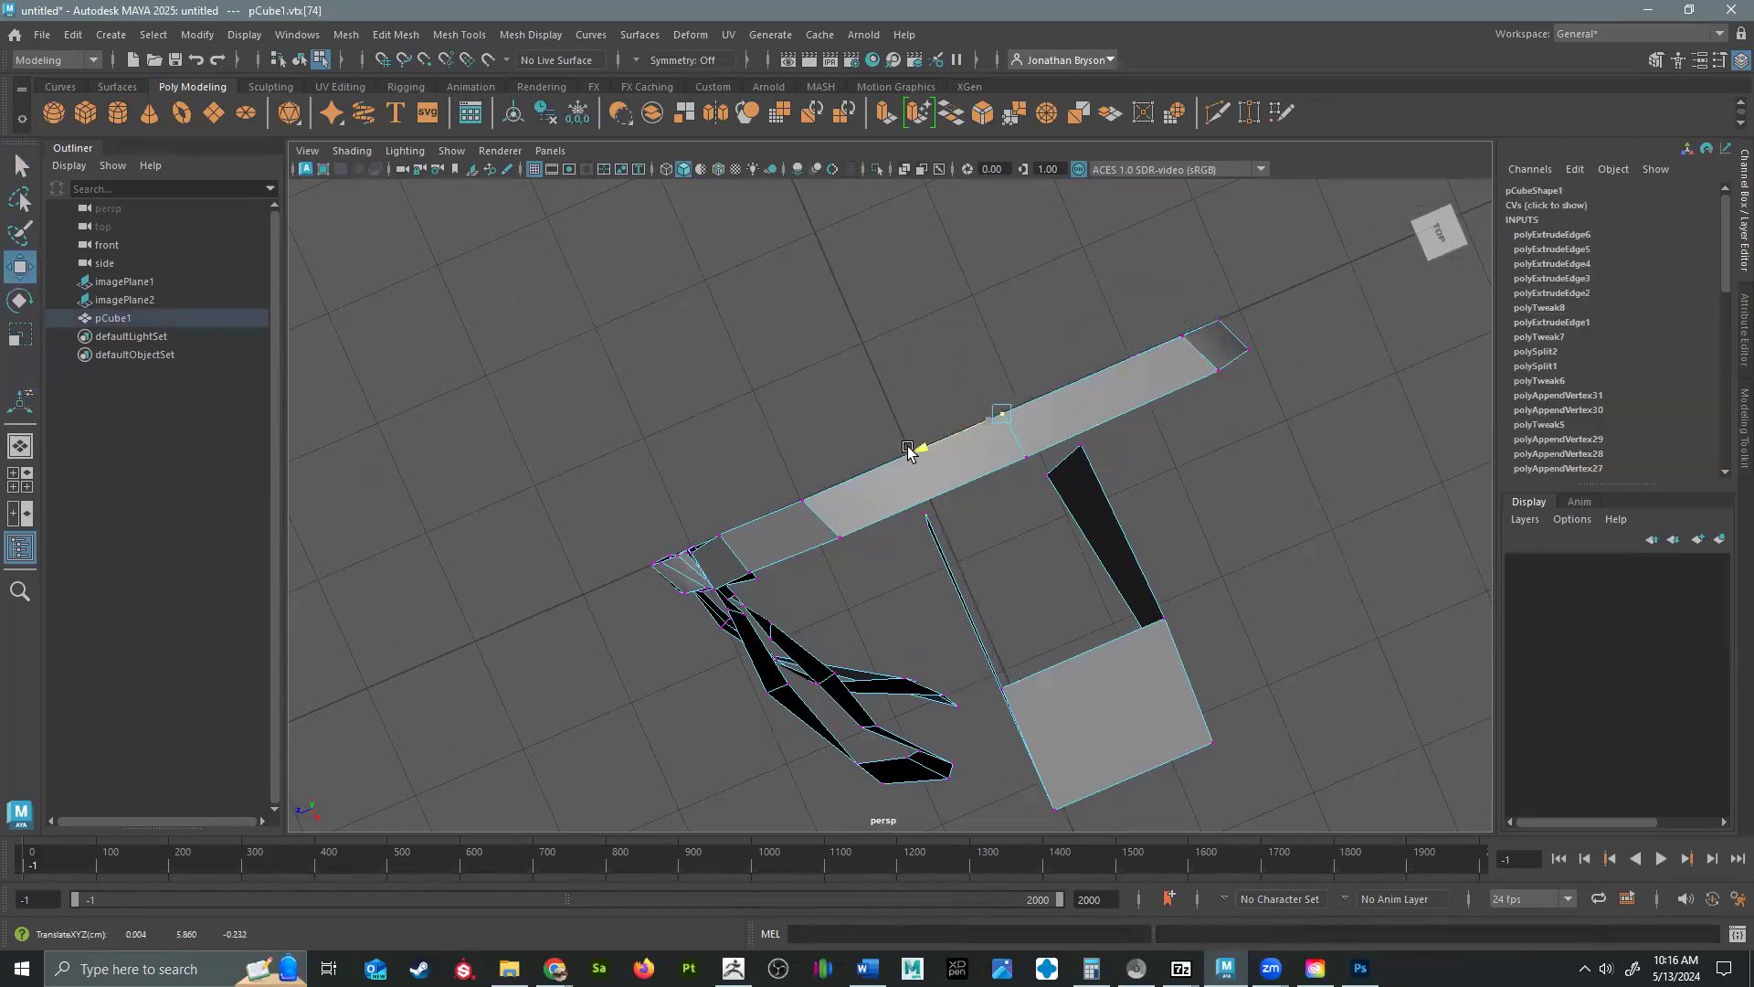
click(812, 496)
alt+drag(1150, 395, 903, 616)
alt+middle_drag(903, 615, 973, 457)
mouse_move(973, 457)
alt+mouse_down()
mouse_move(1033, 462)
mouse_move(986, 411)
alt+mouse_up()
alt+right_drag(986, 411, 1057, 548)
alt+drag(1057, 548, 1050, 623)
click(762, 533)
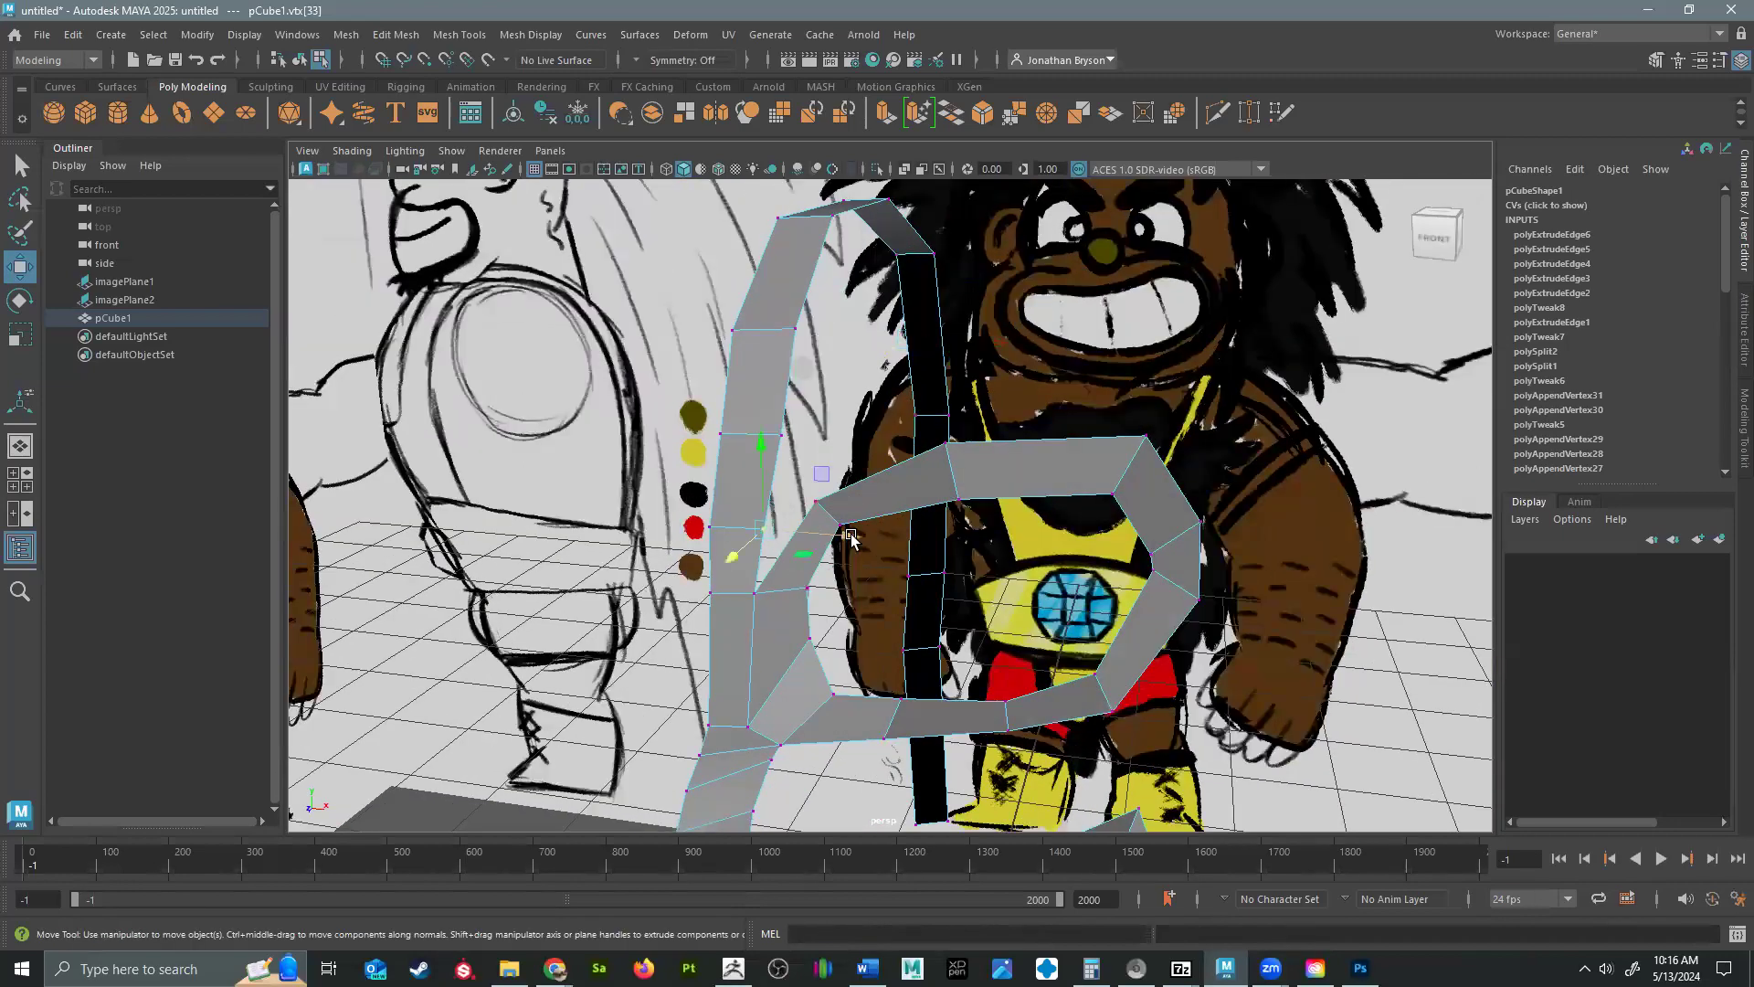
alt+drag(822, 539, 849, 484)
Extrude the chin's bottom edge twice in the side view, first back under the jaw and then down to the neck.
alt+drag(968, 596, 896, 582)
right_drag(702, 525, 660, 424)
right_click(705, 497)
key(F10)
click(717, 585)
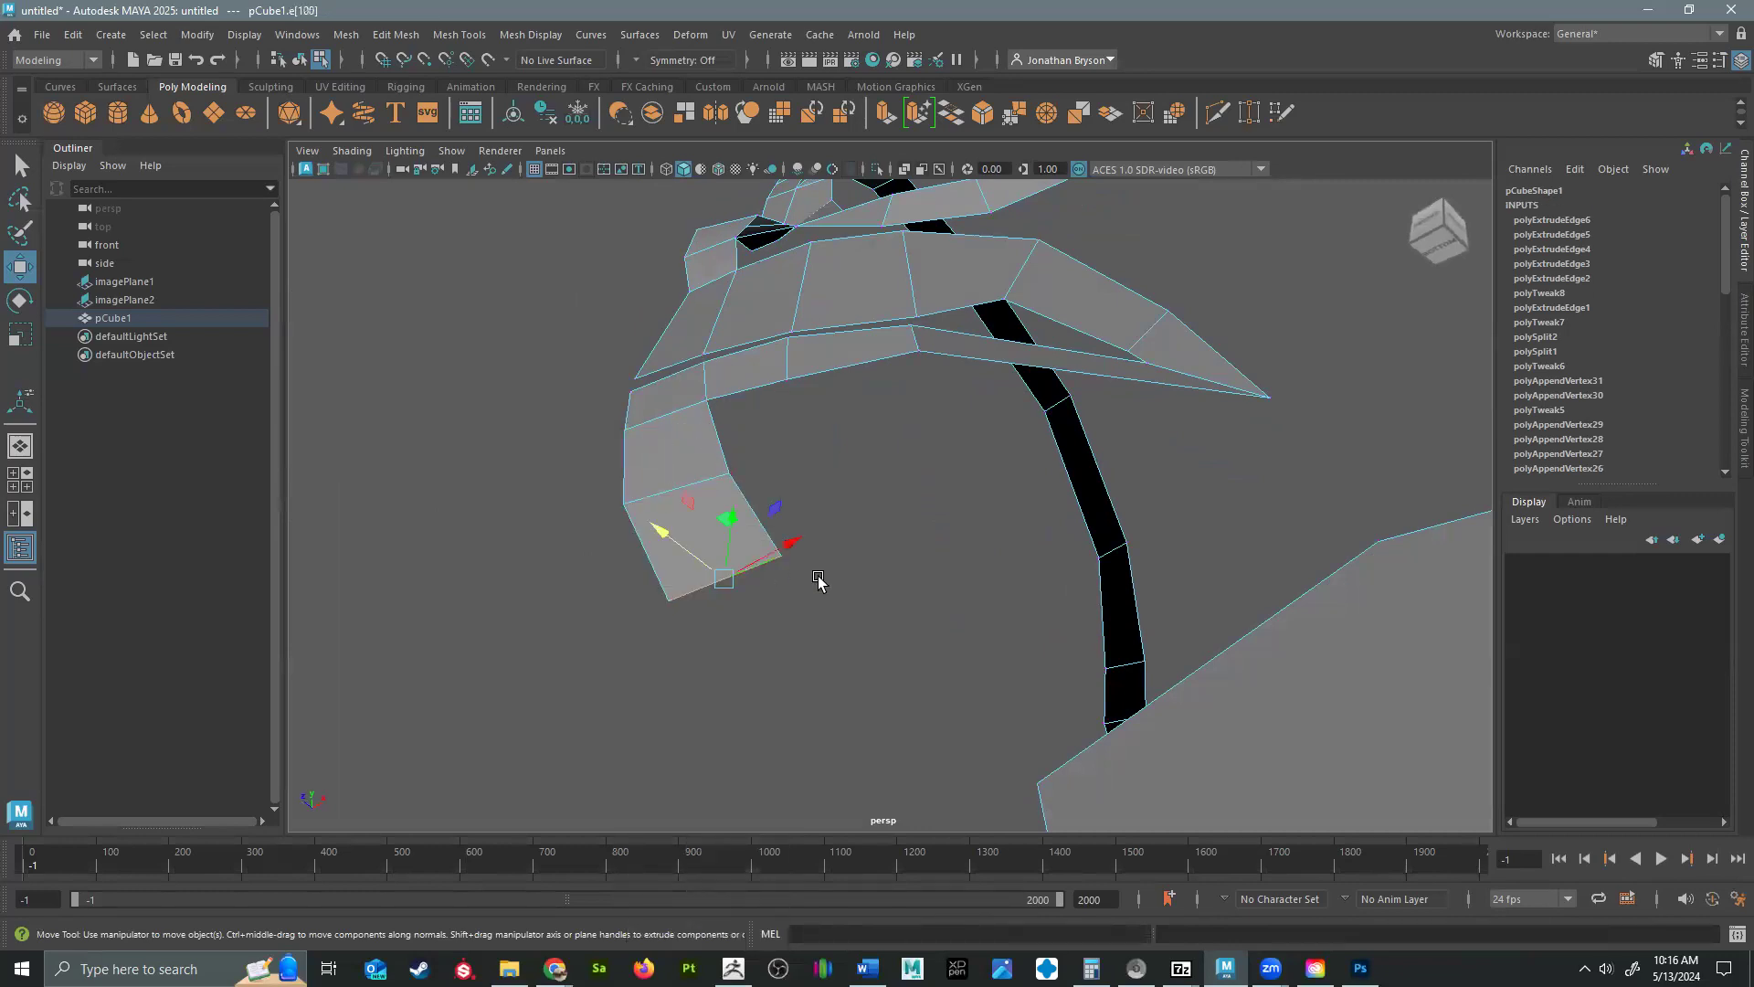
key(space)
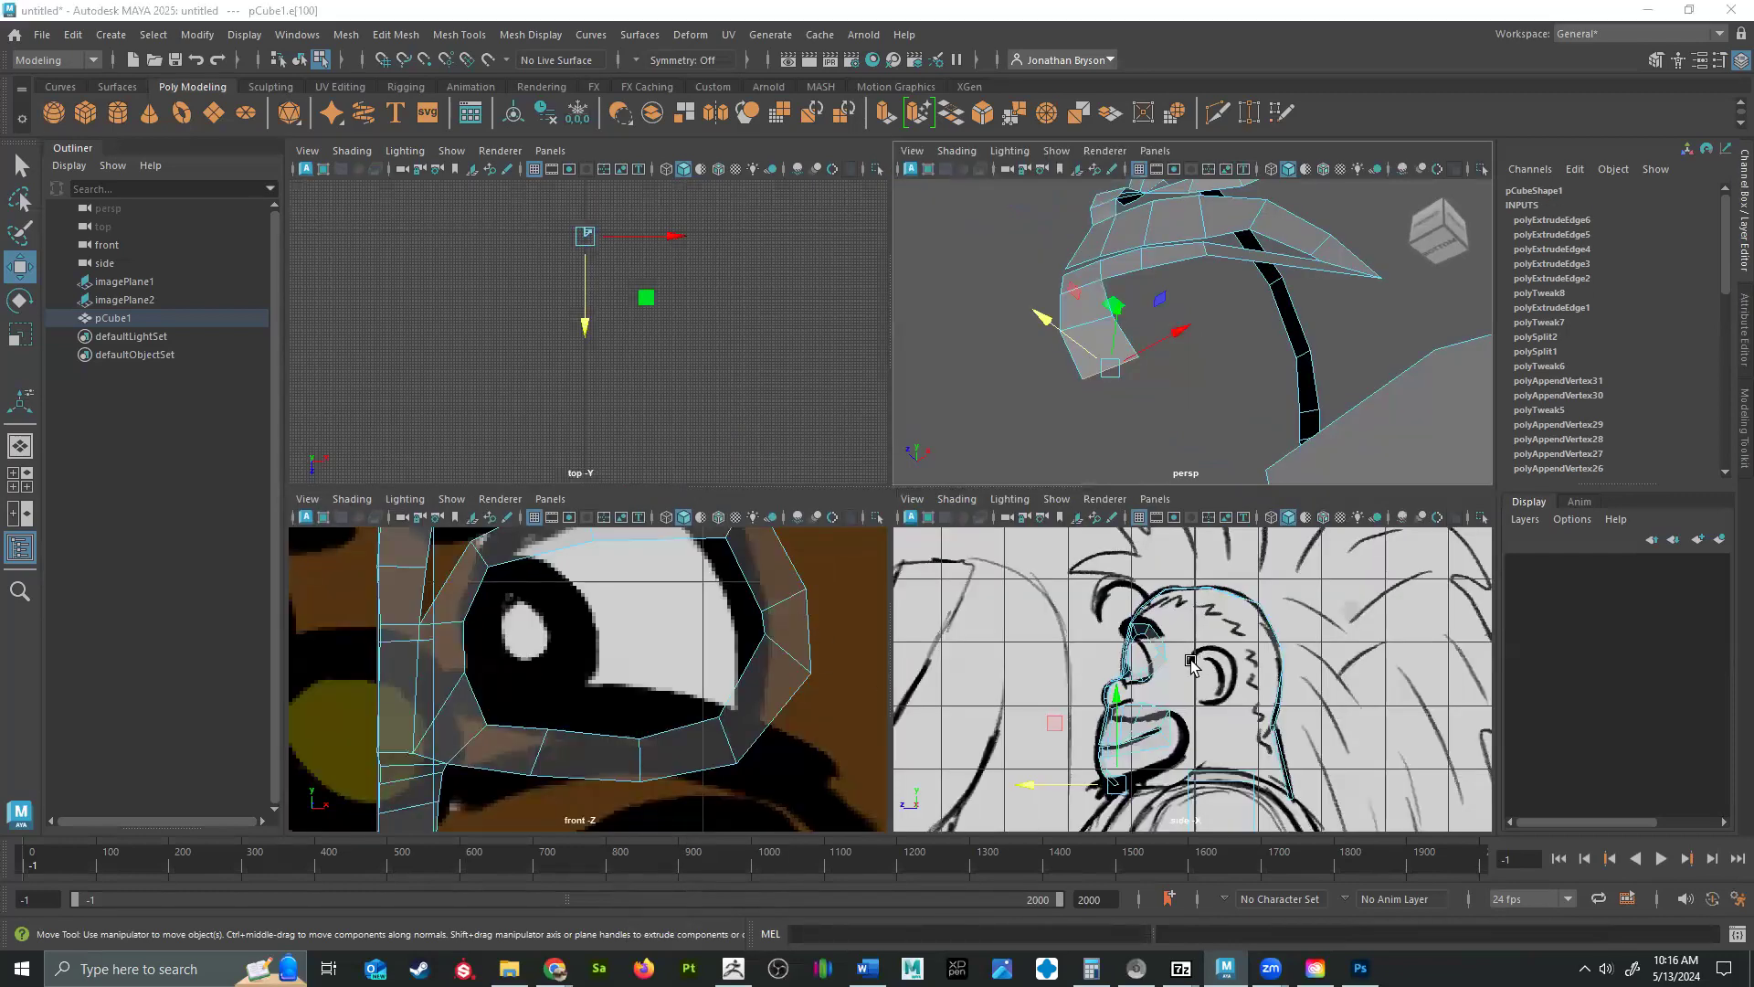
key(space)
alt+middle_drag(936, 537, 939, 325)
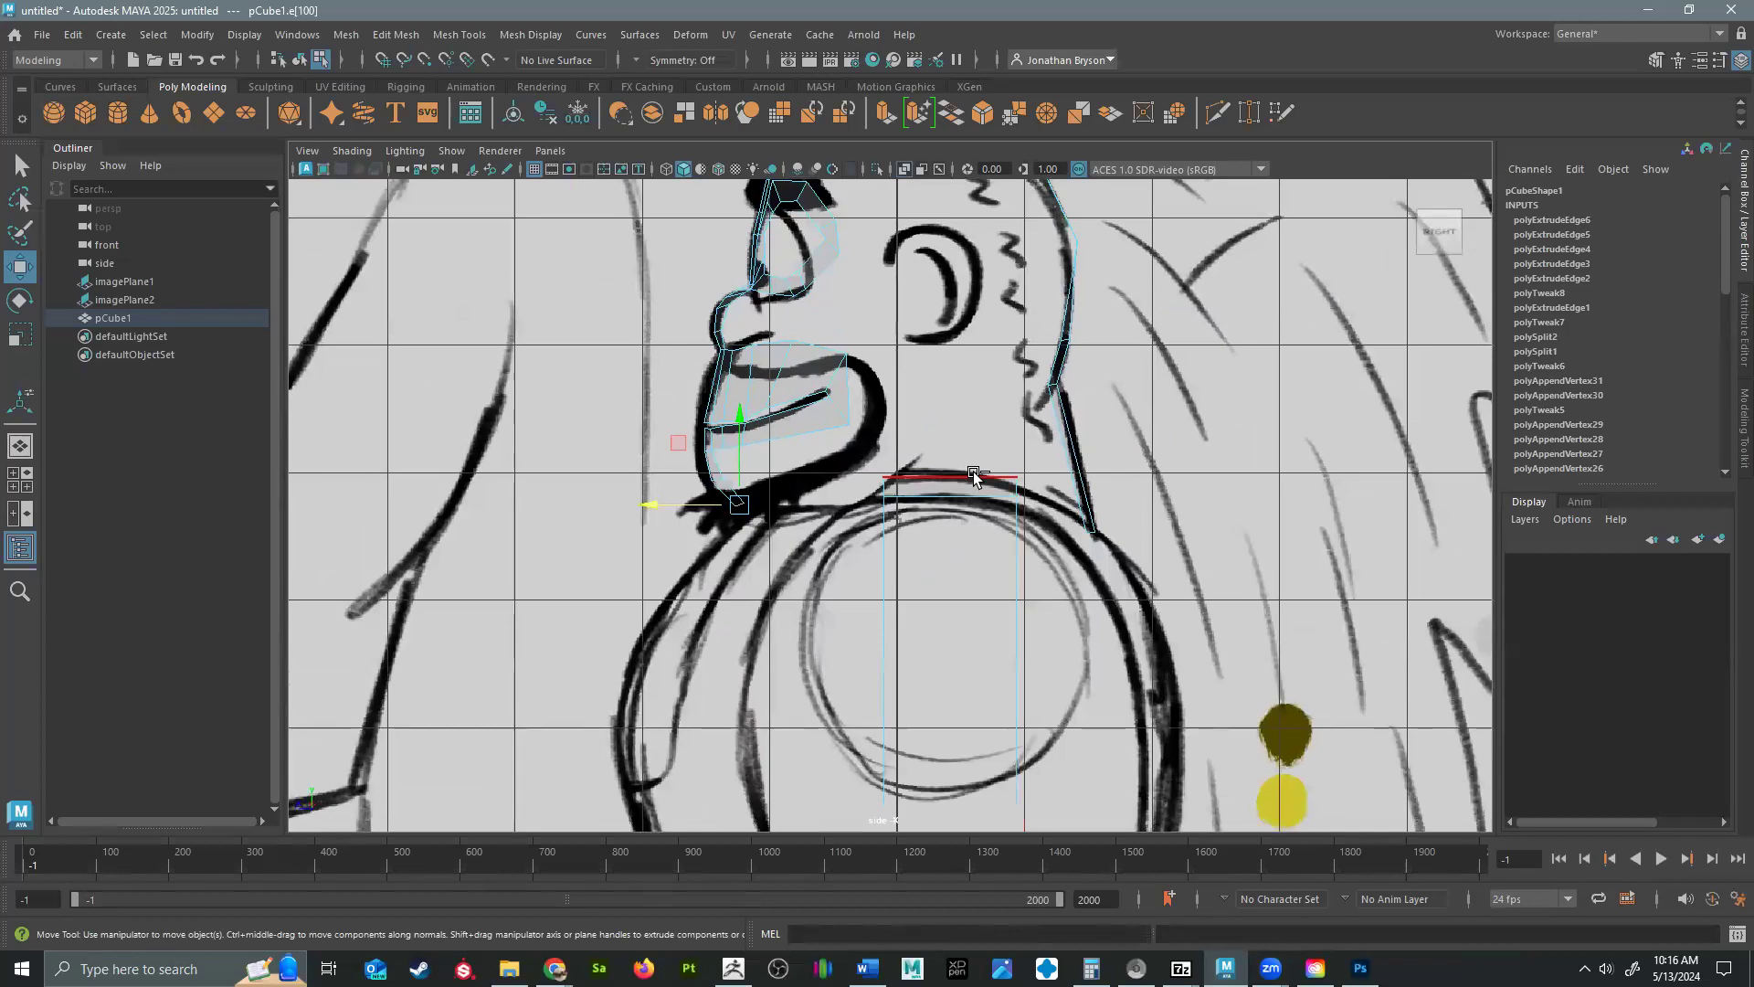
key(ctrl+e)
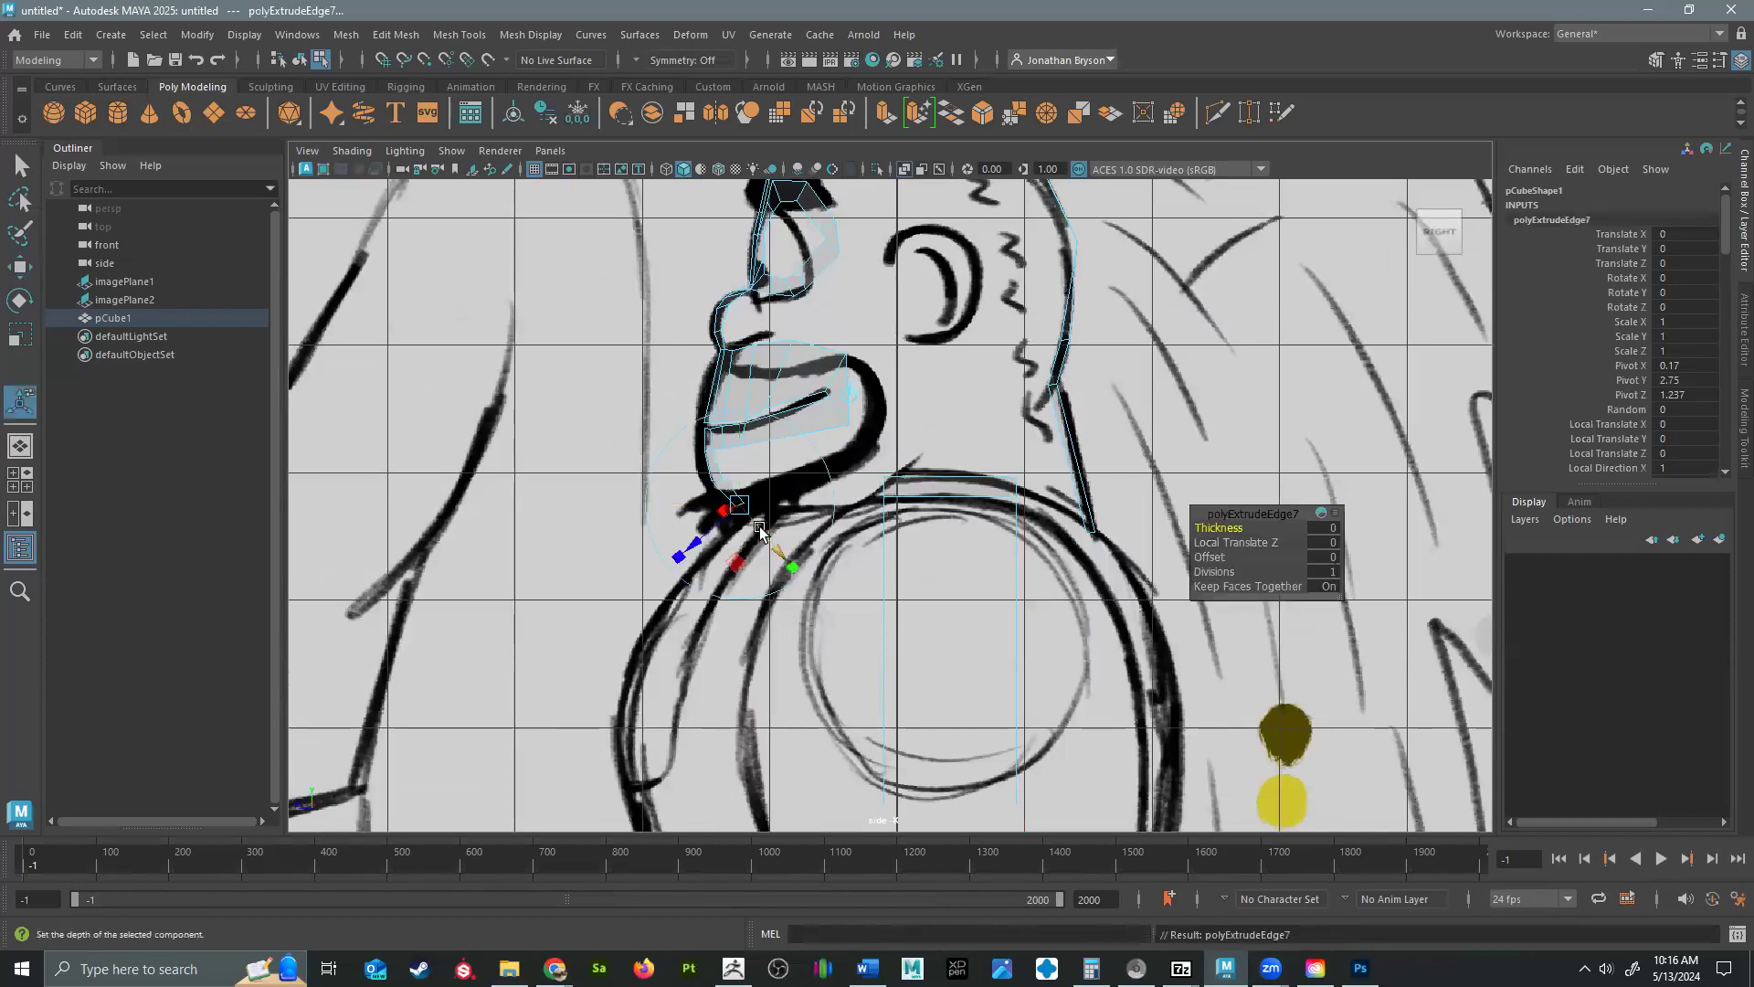
key(w)
drag(743, 509, 766, 500)
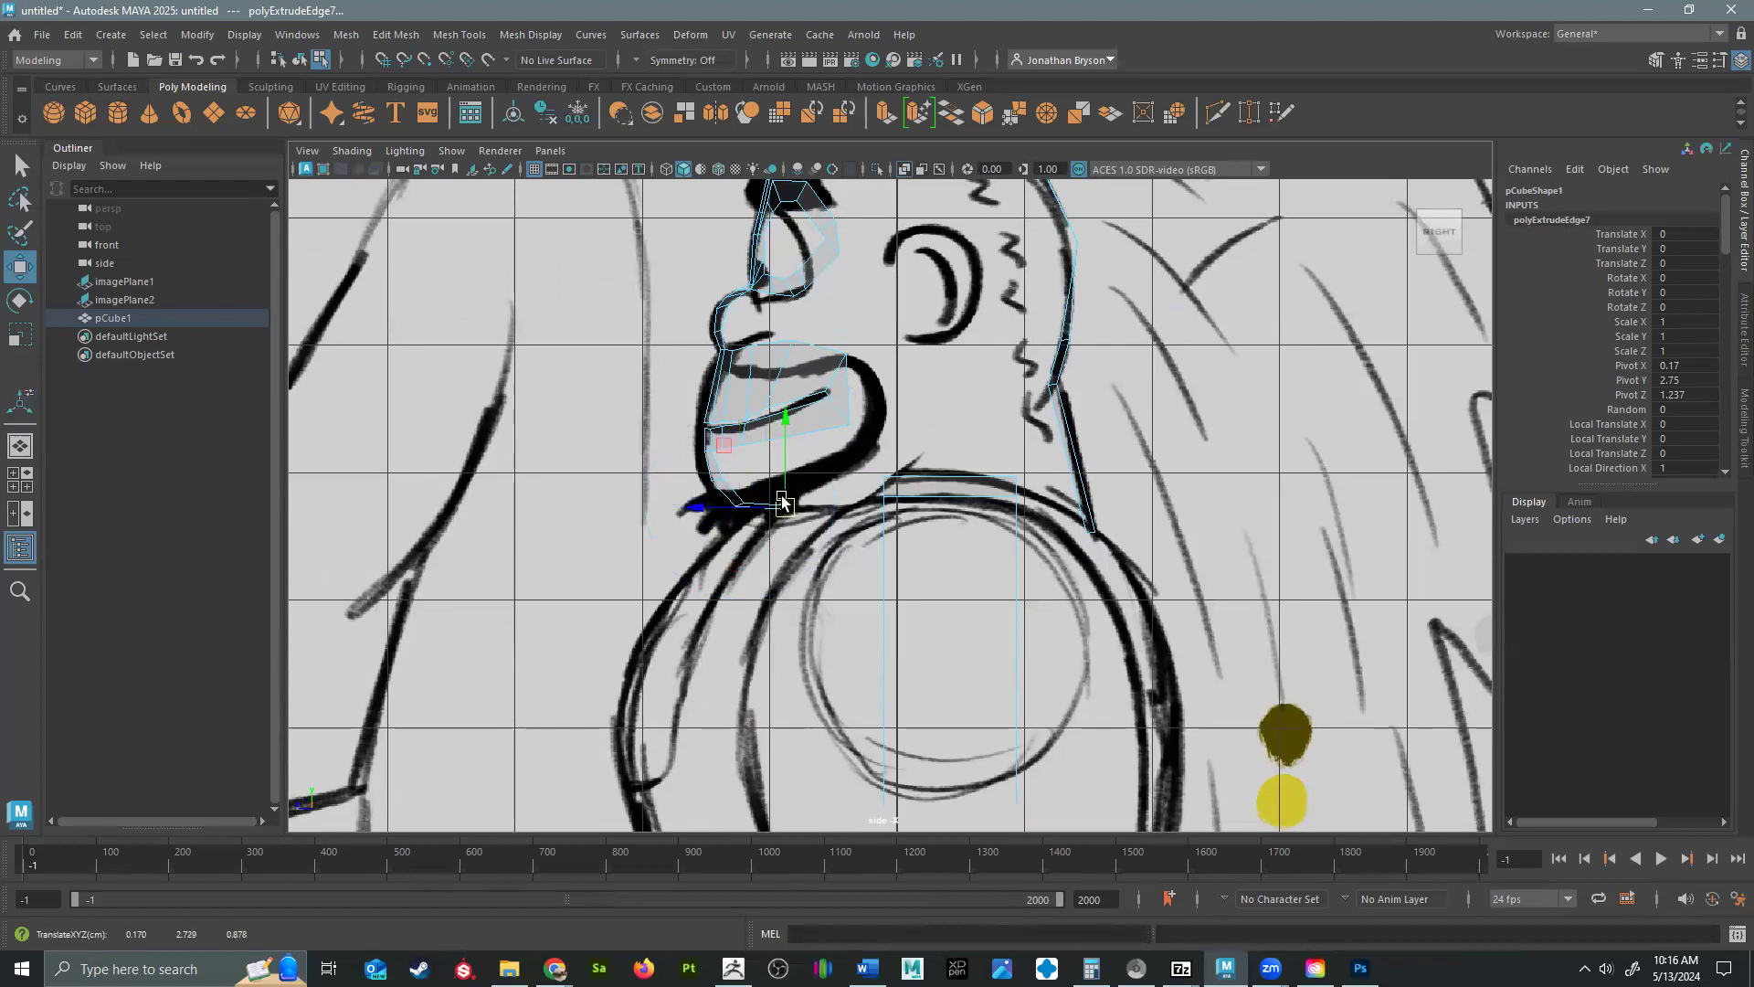
key(ctrl+e)
drag(787, 515, 763, 552)
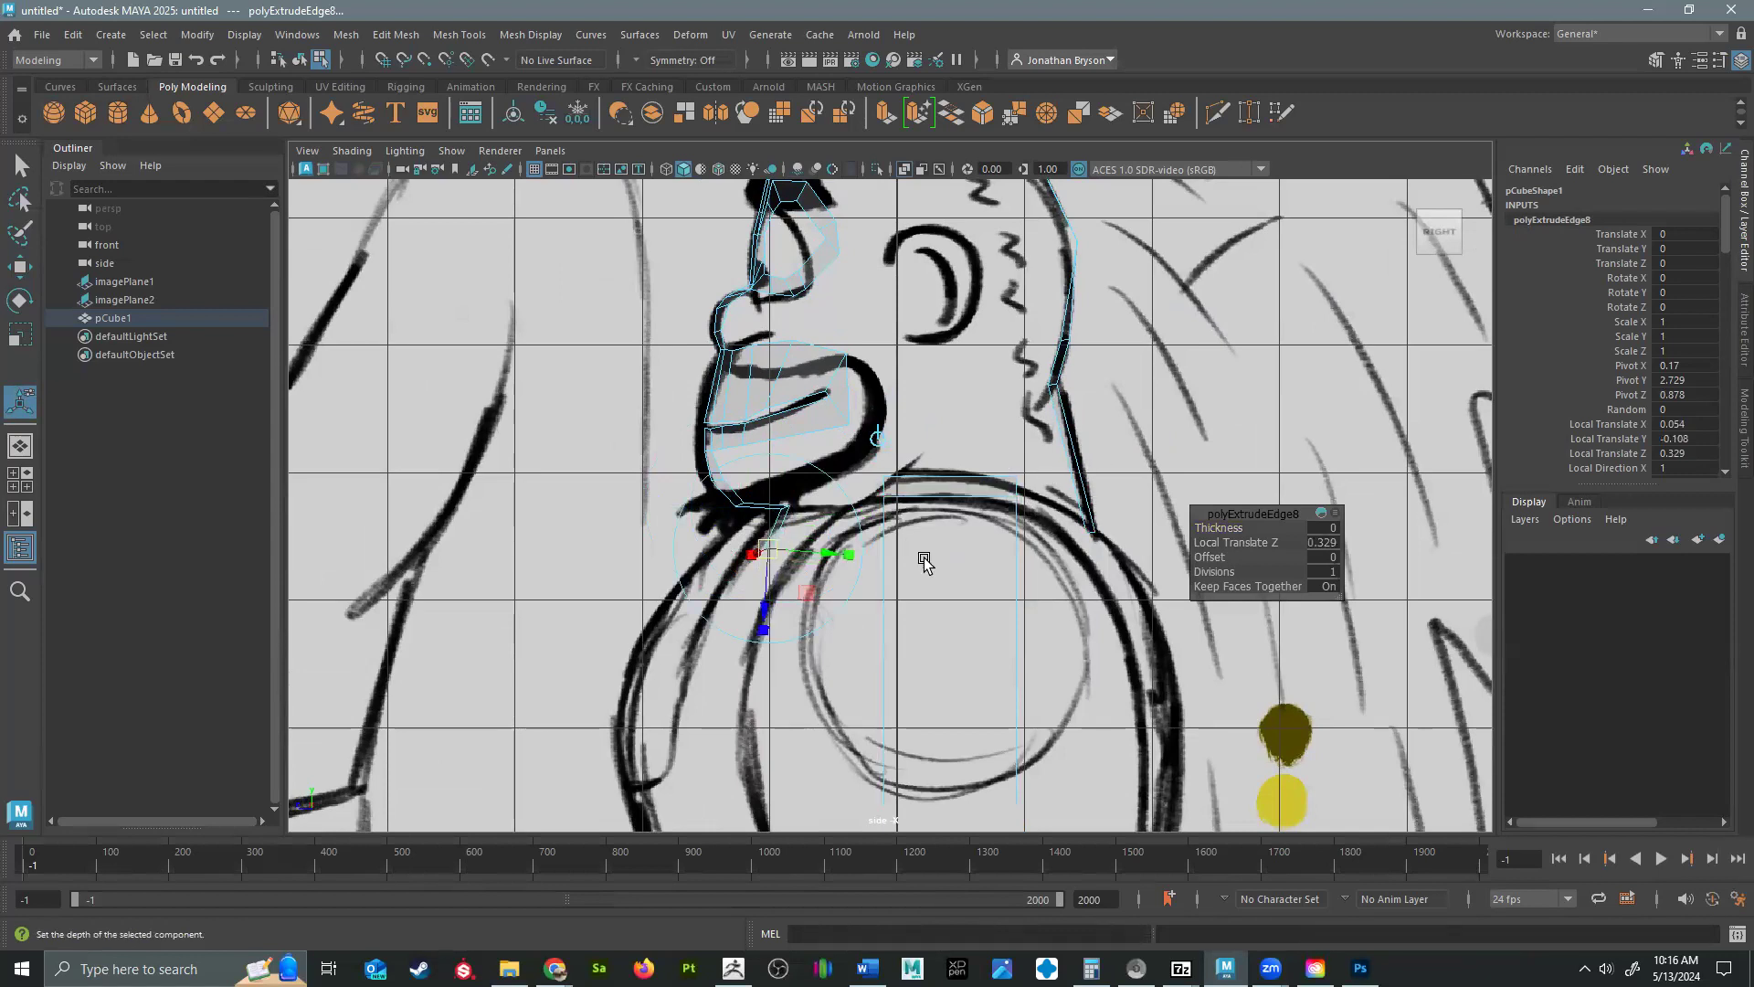
Extrude the side edge at the nose bridge four times beneath the eye loop, forming a strip outward across the cheek.
key(space)
key(space)
mouse_move(1139, 369)
alt+mouse_down()
mouse_move(995, 477)
mouse_move(1038, 521)
mouse_move(990, 485)
mouse_move(827, 466)
mouse_move(876, 370)
alt+mouse_up()
right_drag(875, 370, 874, 344)
mouse_move(914, 292)
alt+mouse_down()
mouse_move(1016, 411)
mouse_move(919, 413)
mouse_move(927, 457)
mouse_move(812, 372)
alt+mouse_up()
right_drag(838, 372, 854, 353)
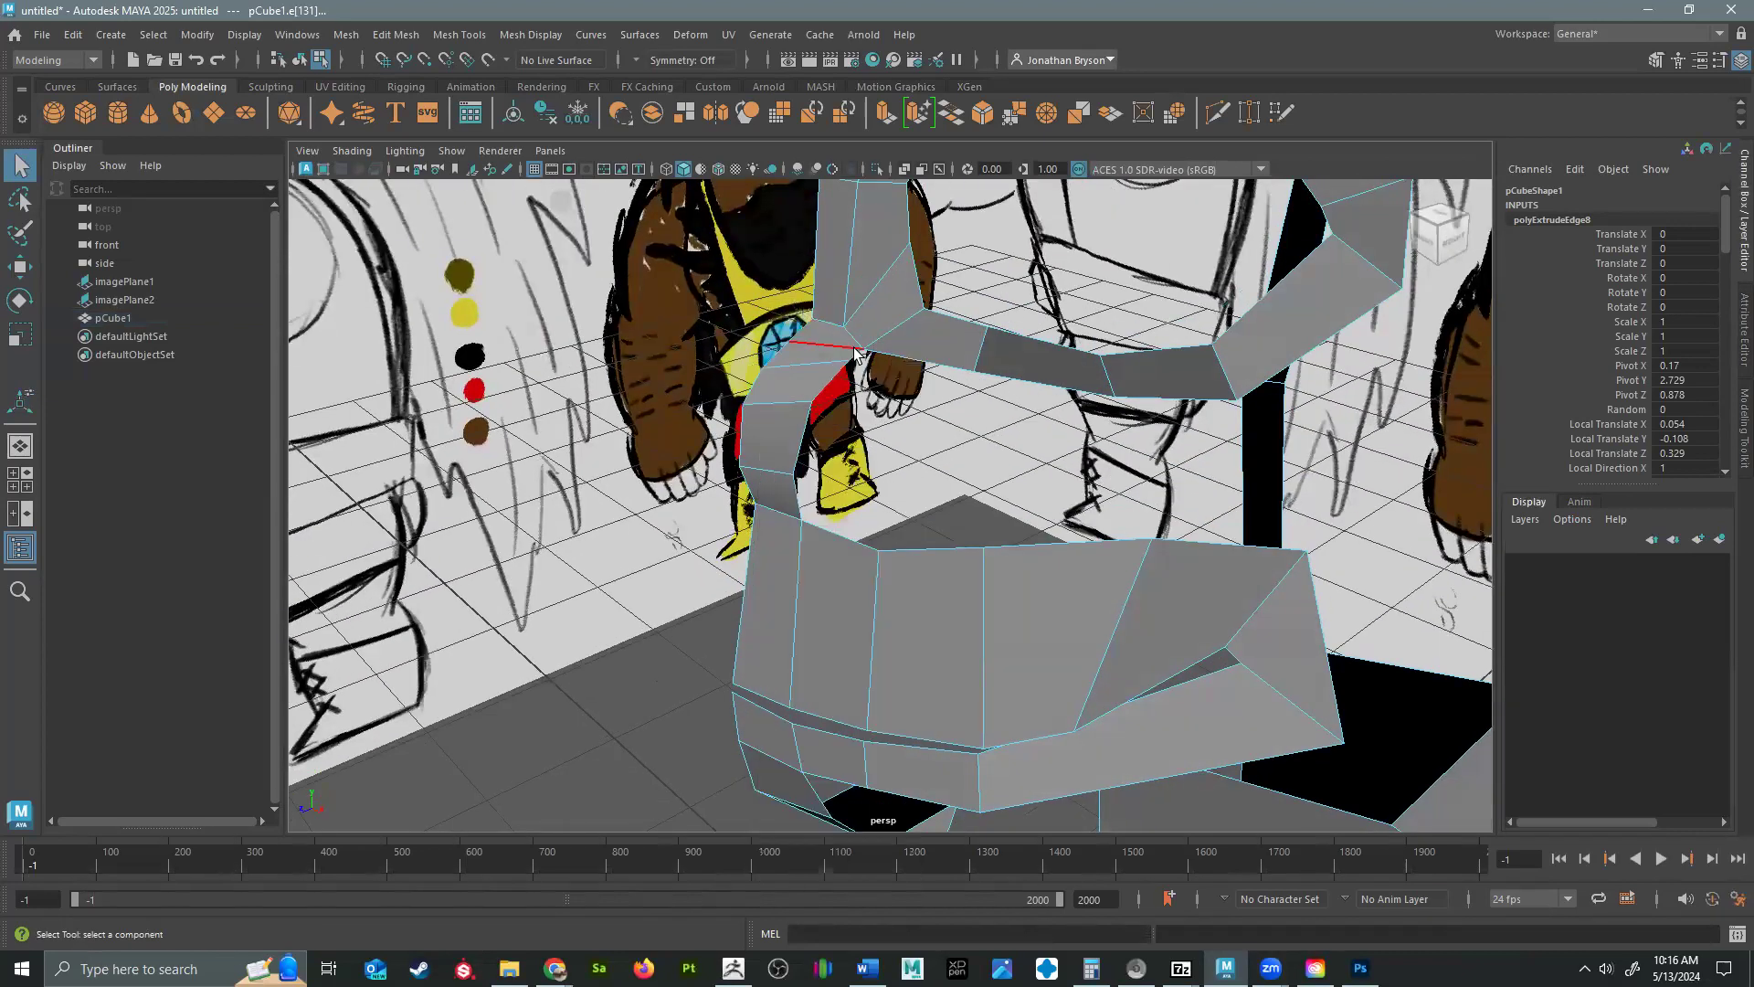
click(859, 354)
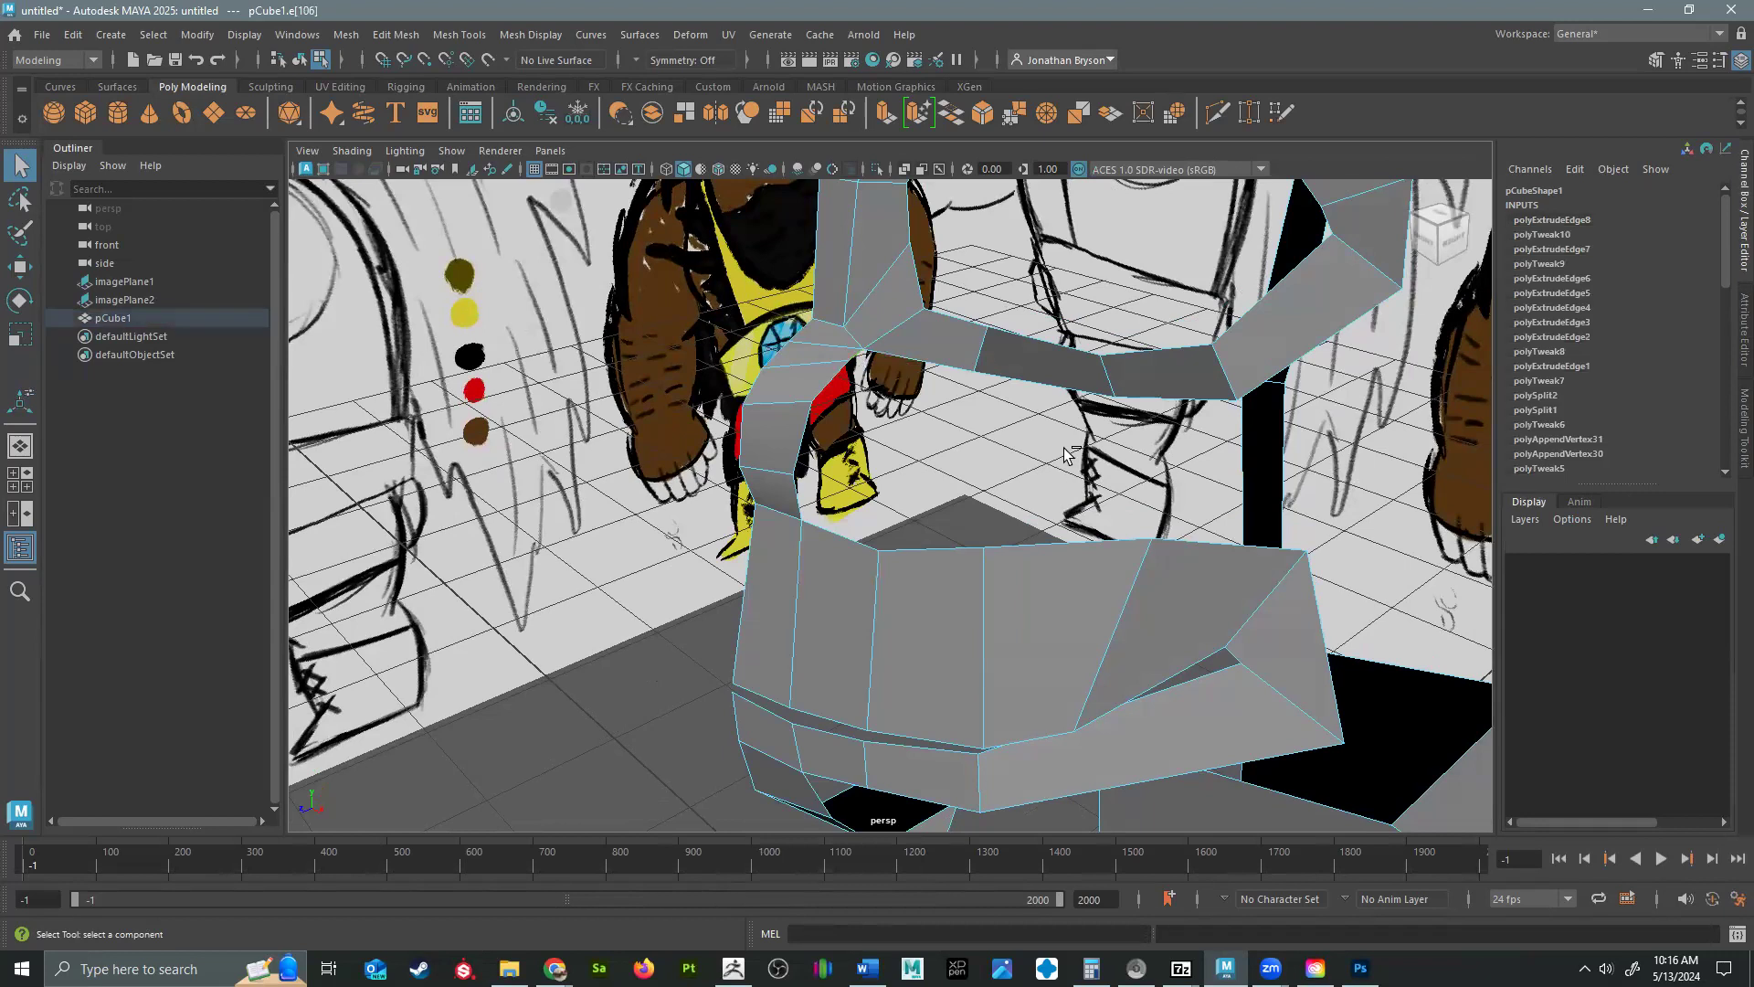
key(ctrl+e)
alt+drag(1048, 450, 1289, 432)
key(ctrl+e)
key(ctrl+e)
alt+middle_drag(1284, 453, 996, 378)
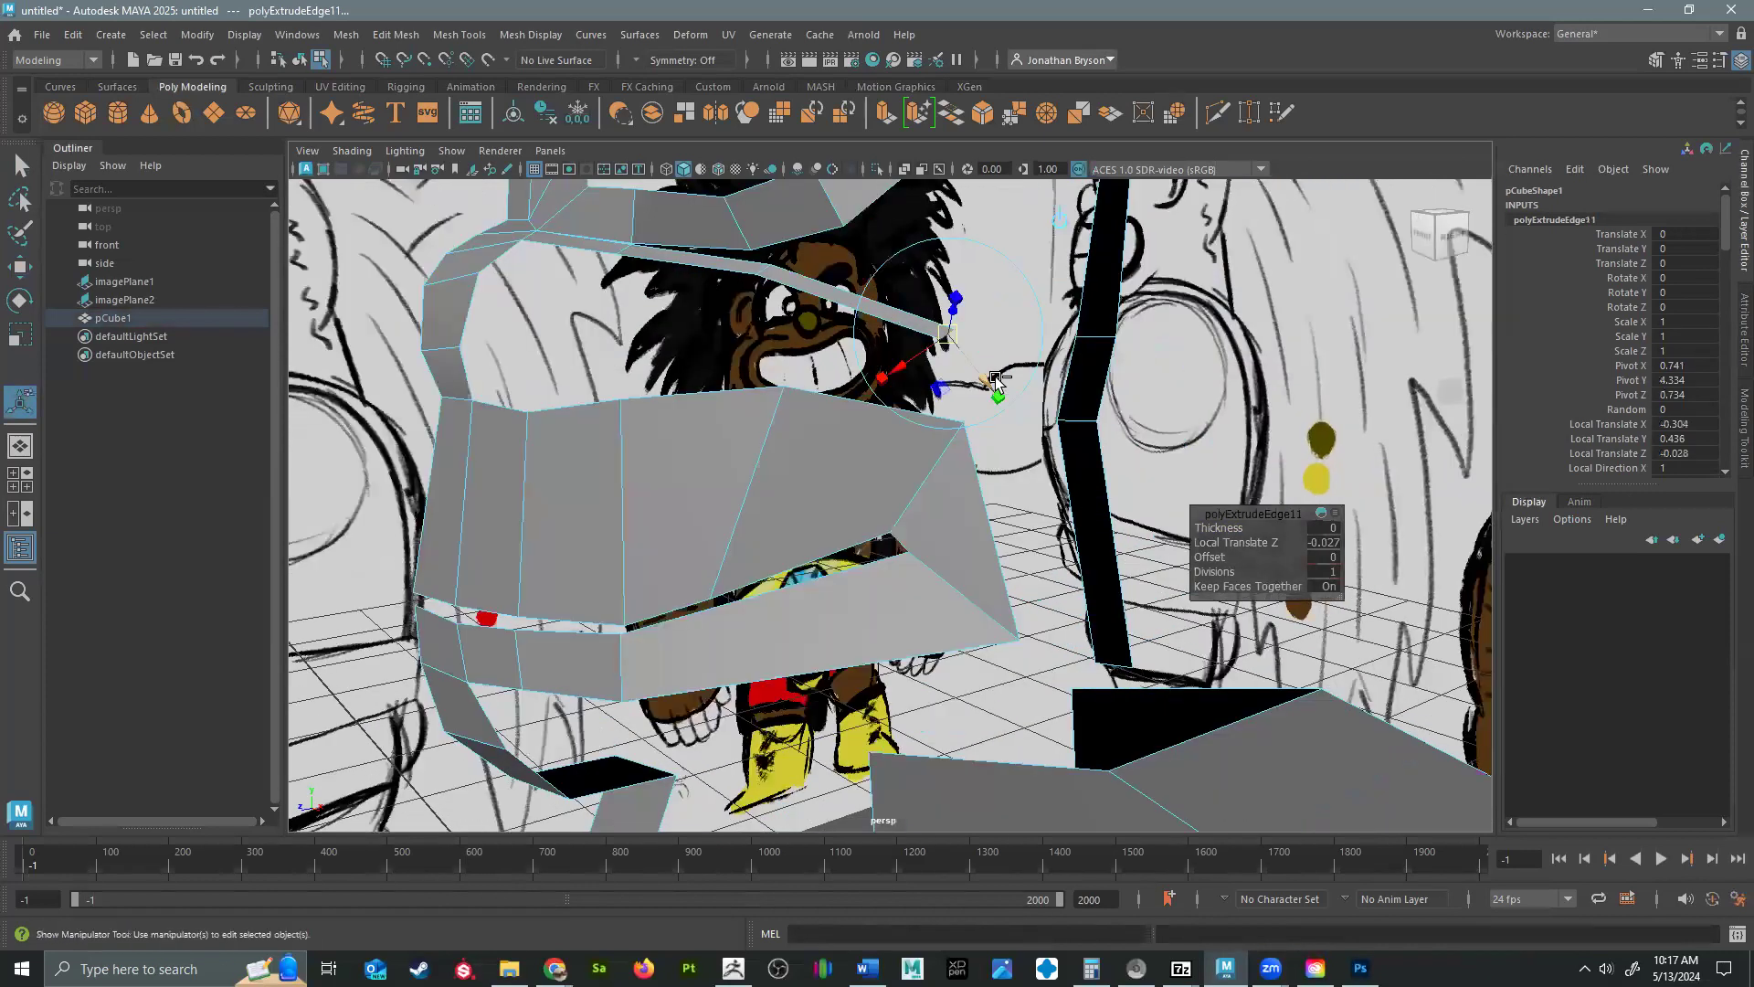
key(ctrl+e)
alt+drag(999, 379, 1065, 400)
Extrude the cheek strip's end edge two more times, curving it down past the mouth corner toward the jaw.
drag(1011, 343, 787, 382)
drag(755, 374, 870, 440)
alt+drag(930, 464, 1030, 439)
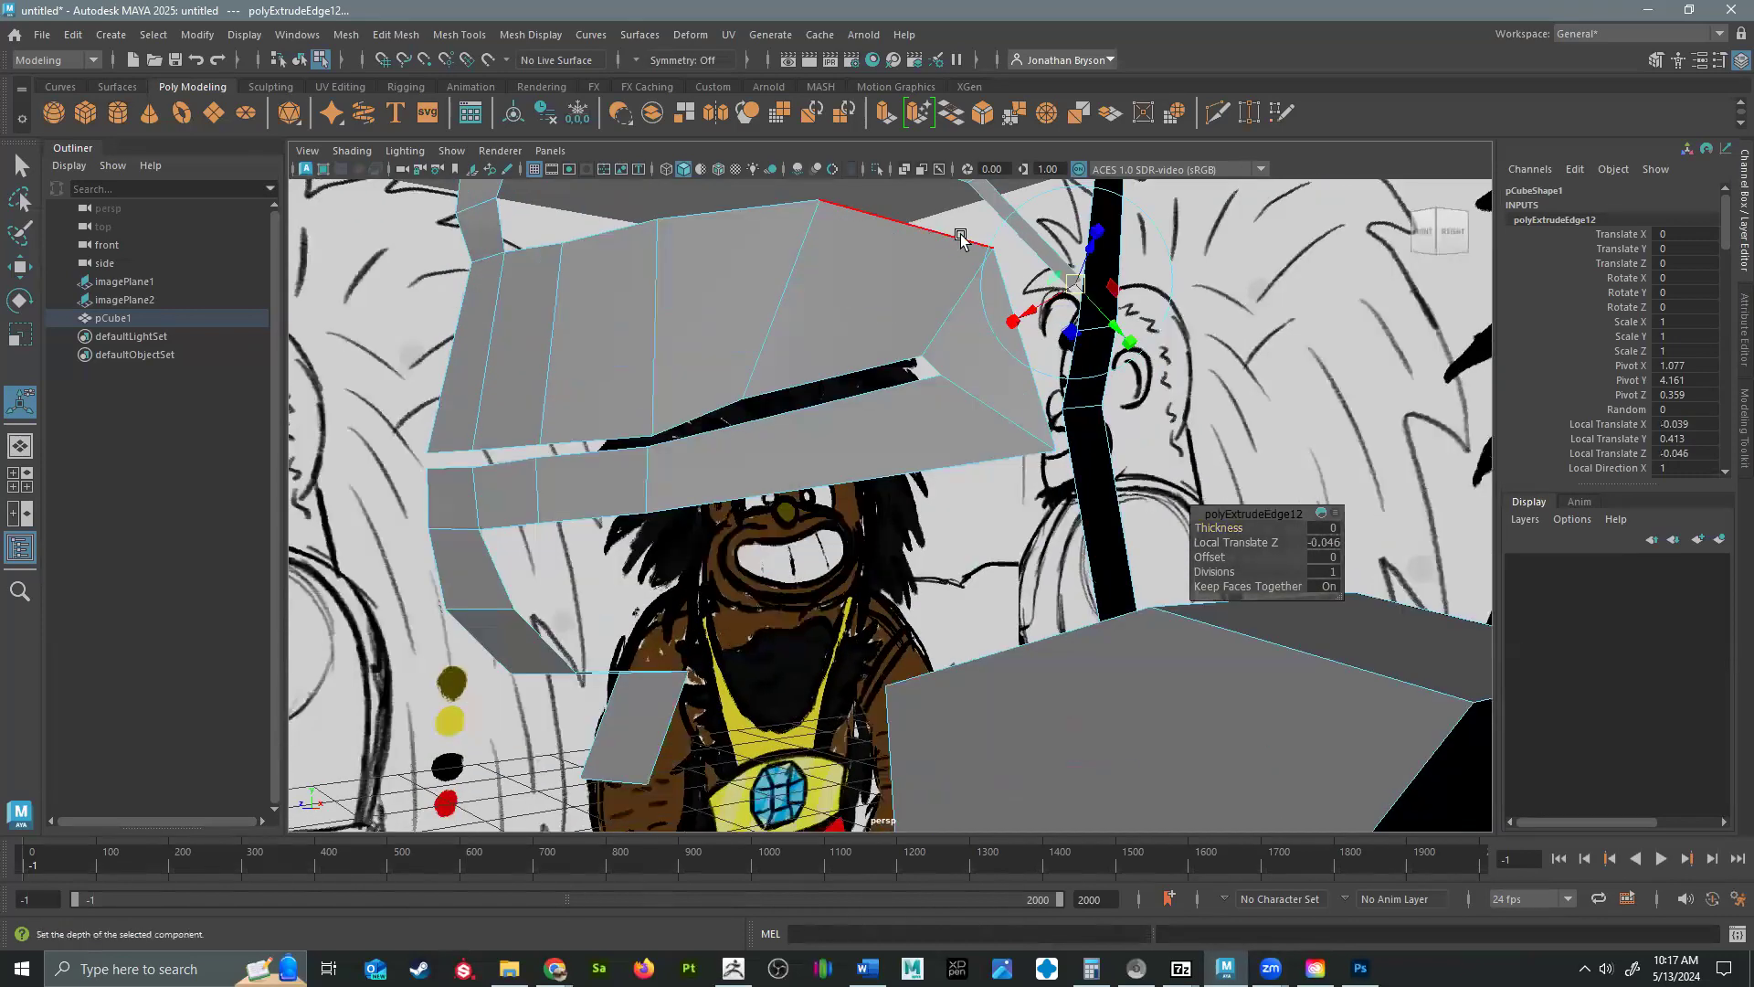
alt+drag(952, 519, 992, 457)
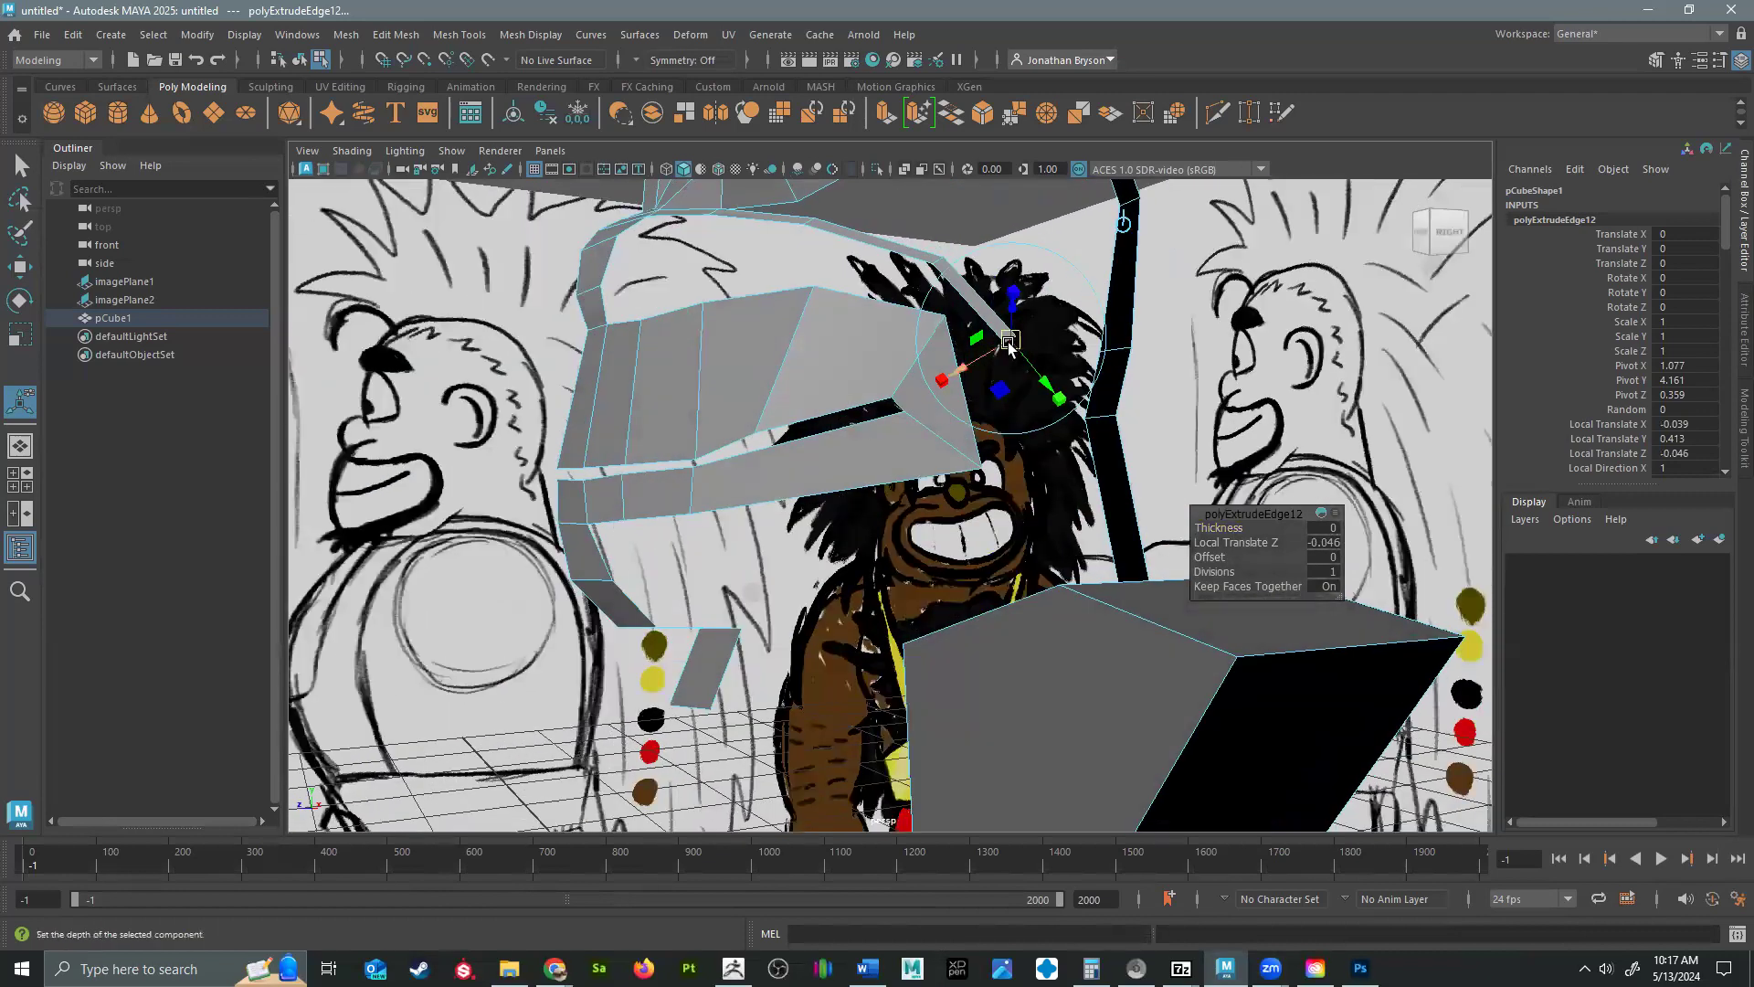
drag(1014, 340, 1023, 552)
key(ctrl+e)
key(ctrl+e)
key(e)
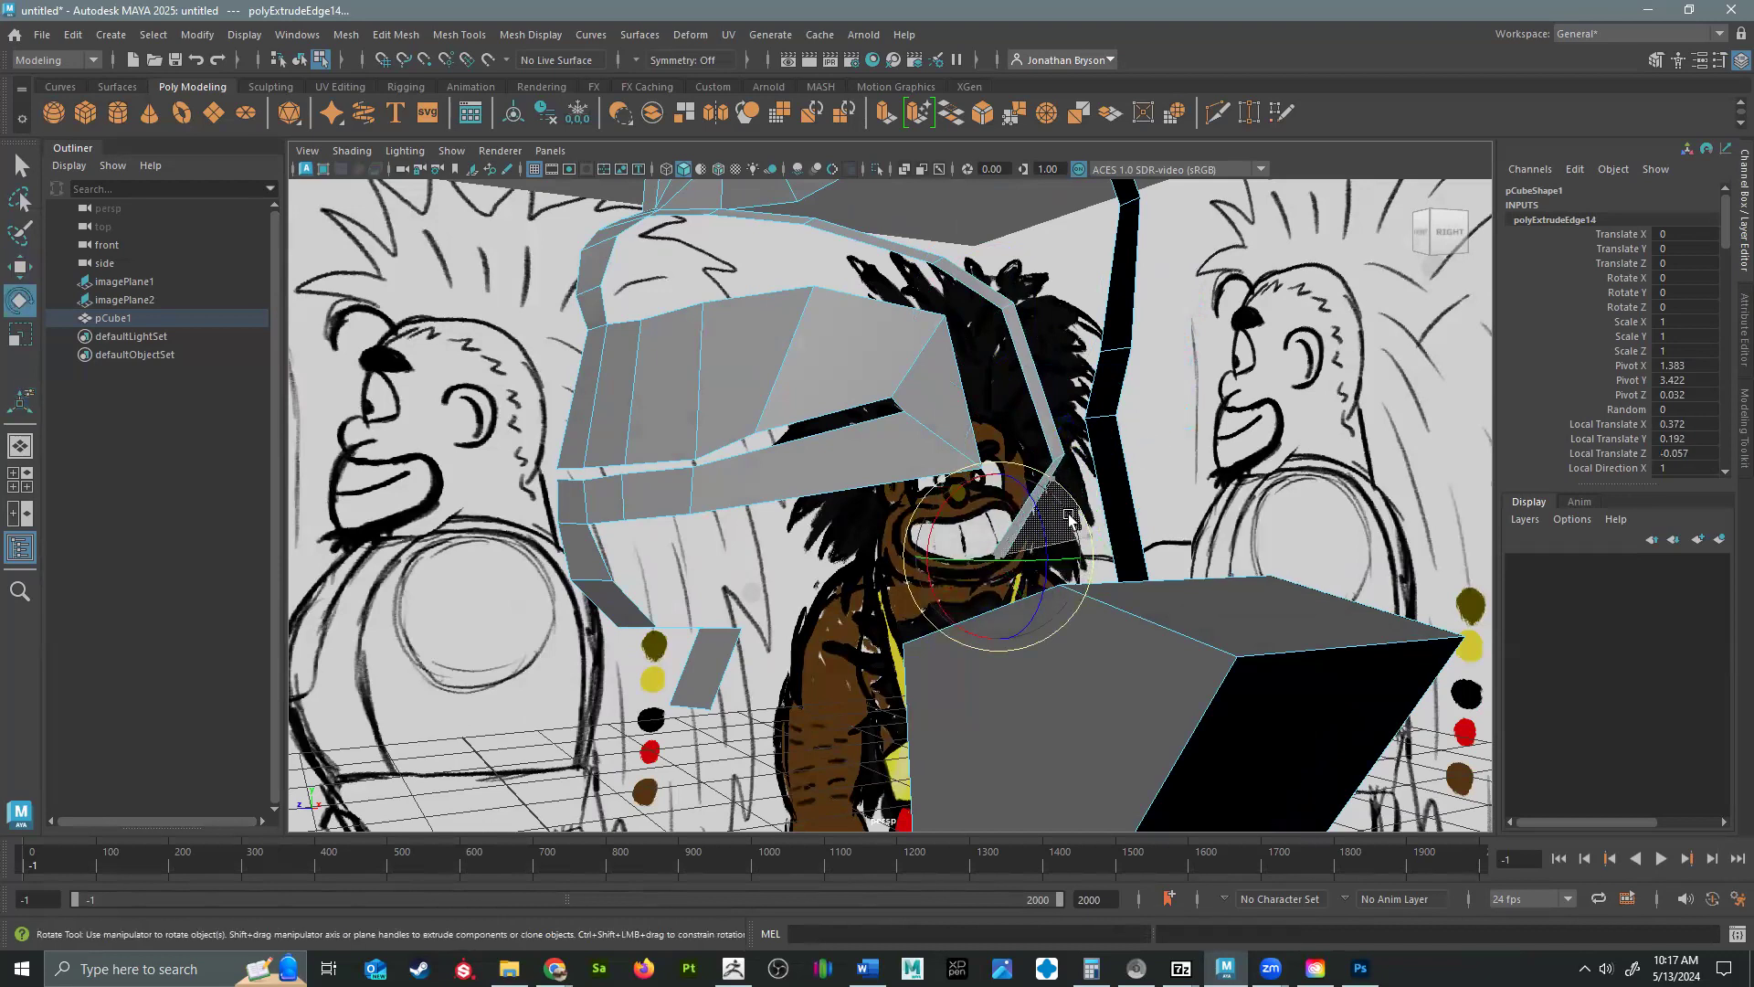
key(ctrl+z)
Extrude the cheek strip's end once more inward under the jaw and bridge it to the side edge of the chin strip.
alt+drag(941, 512, 882, 703)
key(ctrl+e)
key(w)
alt+middle_drag(846, 590, 868, 457)
alt+right_drag(872, 461, 1027, 559)
drag(849, 471, 692, 456)
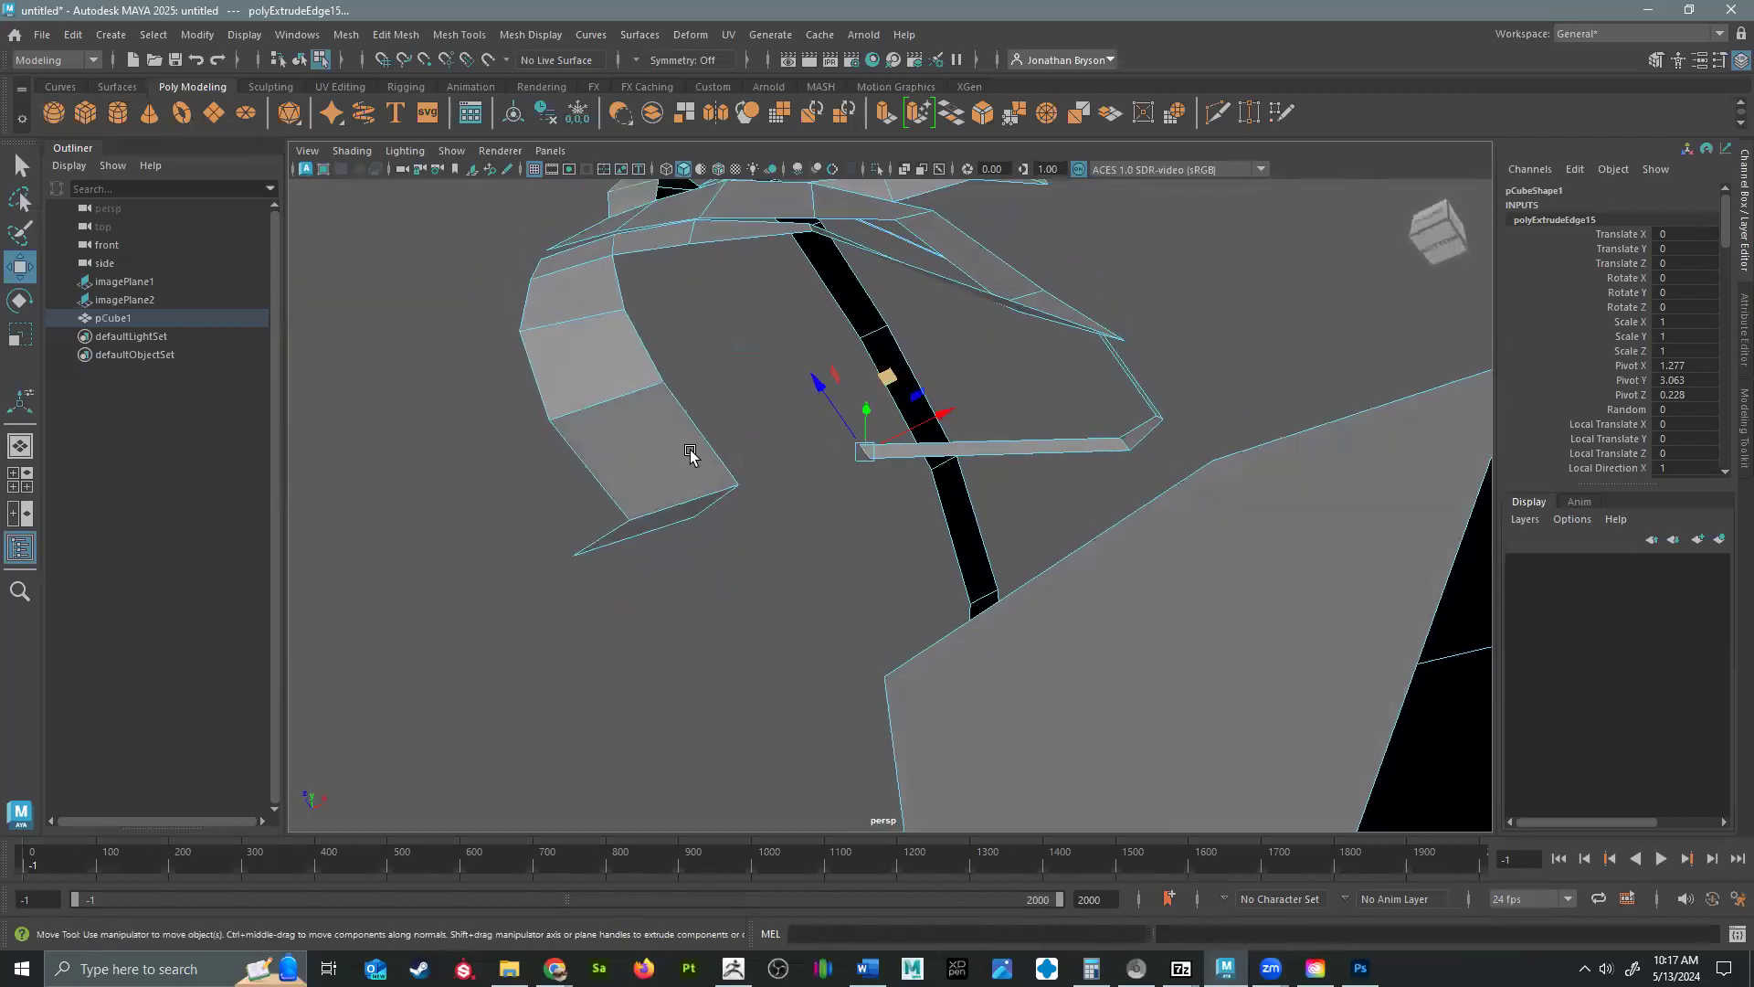
shift+click(690, 430)
shift+right_drag(711, 461, 700, 677)
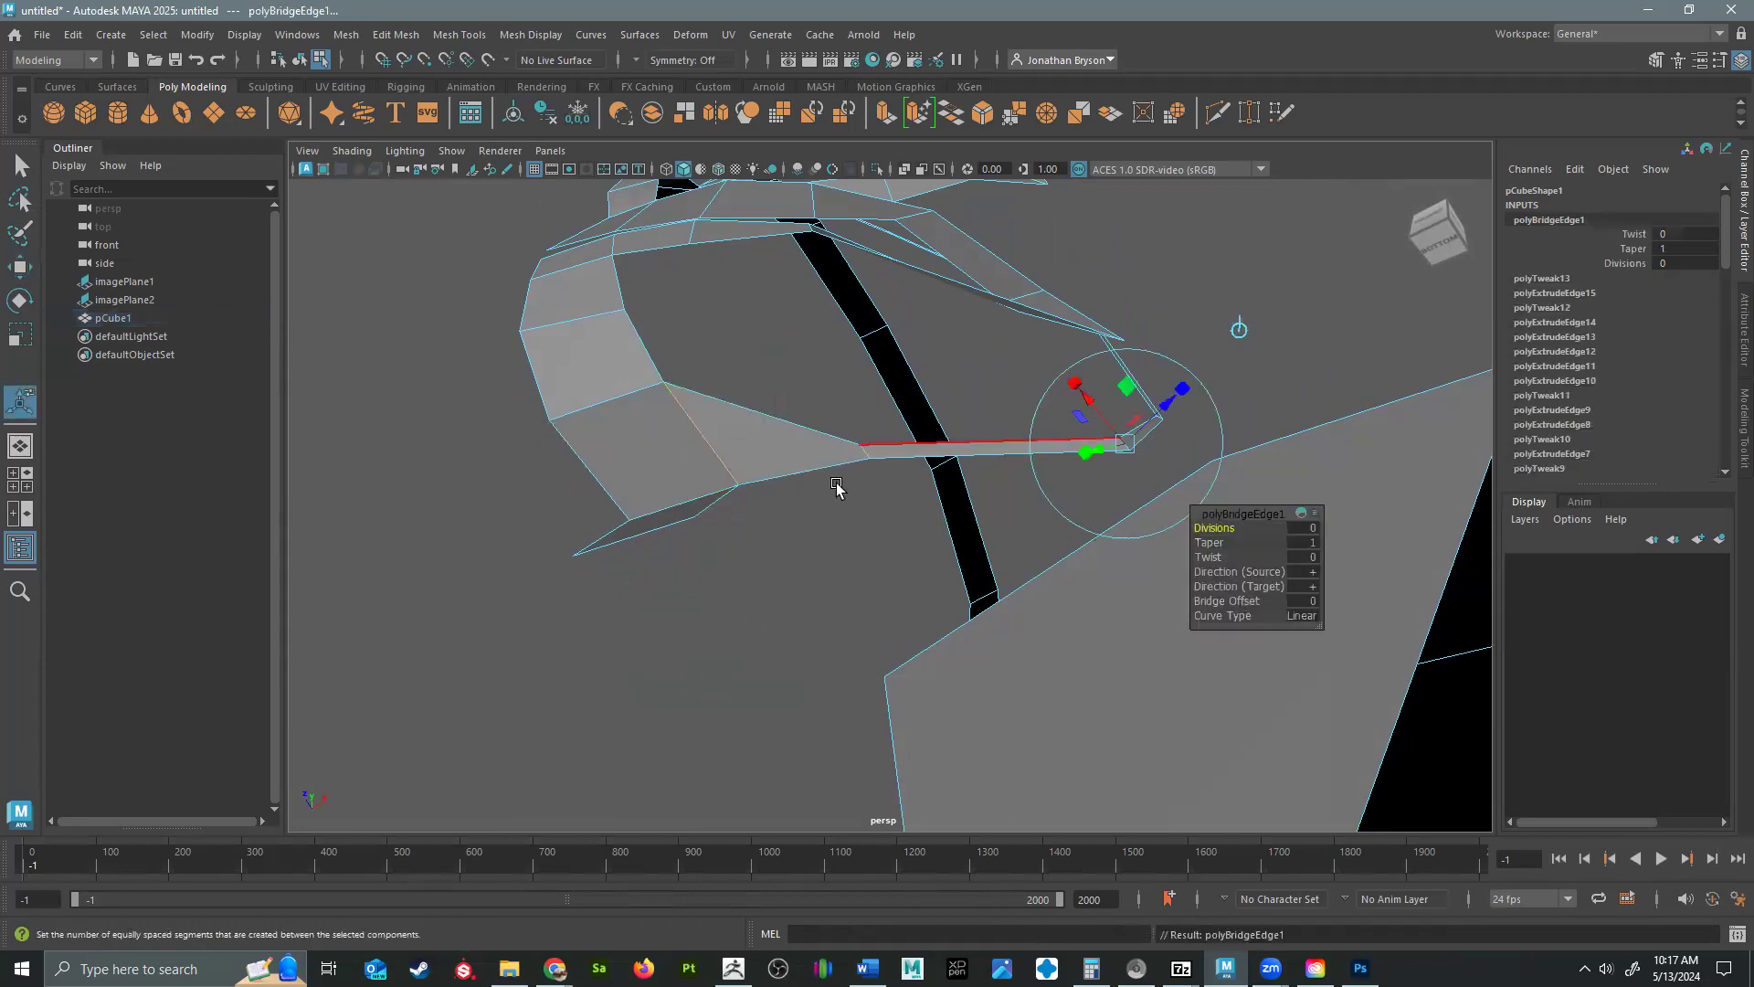
Move the inner vertices of the bridged jaw strip in the perspective view to widen it from the chin up to the cheek.
right_drag(868, 428, 744, 421)
click(859, 447)
key(w)
drag(866, 444, 859, 384)
click(1124, 448)
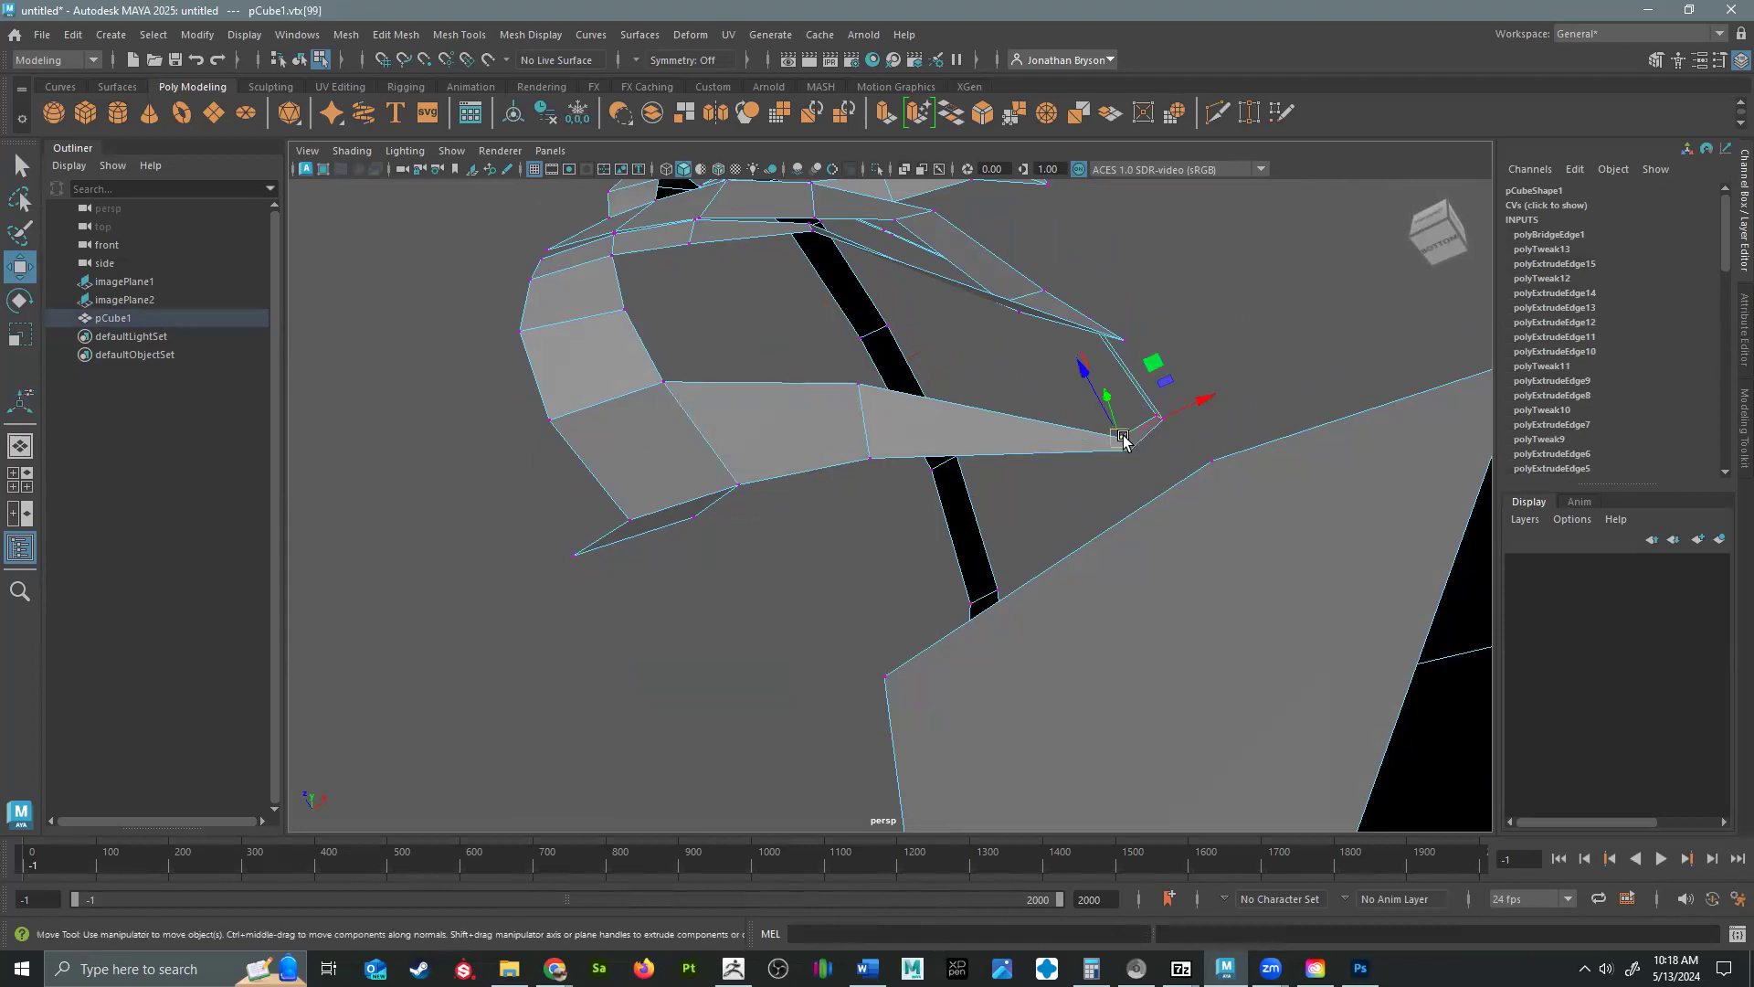
mouse_move(1080, 380)
alt+mouse_down()
mouse_move(971, 485)
mouse_move(1017, 391)
mouse_move(942, 402)
mouse_move(983, 358)
mouse_move(955, 353)
alt+mouse_up()
alt+drag(1036, 416, 1087, 457)
click(1011, 354)
drag(1010, 354, 957, 362)
alt+drag(1089, 493, 1174, 468)
Reposition the cheek strip vertices beneath the eye and target-weld its two upper vertices to the eye loop's lower edge.
drag(852, 268, 830, 285)
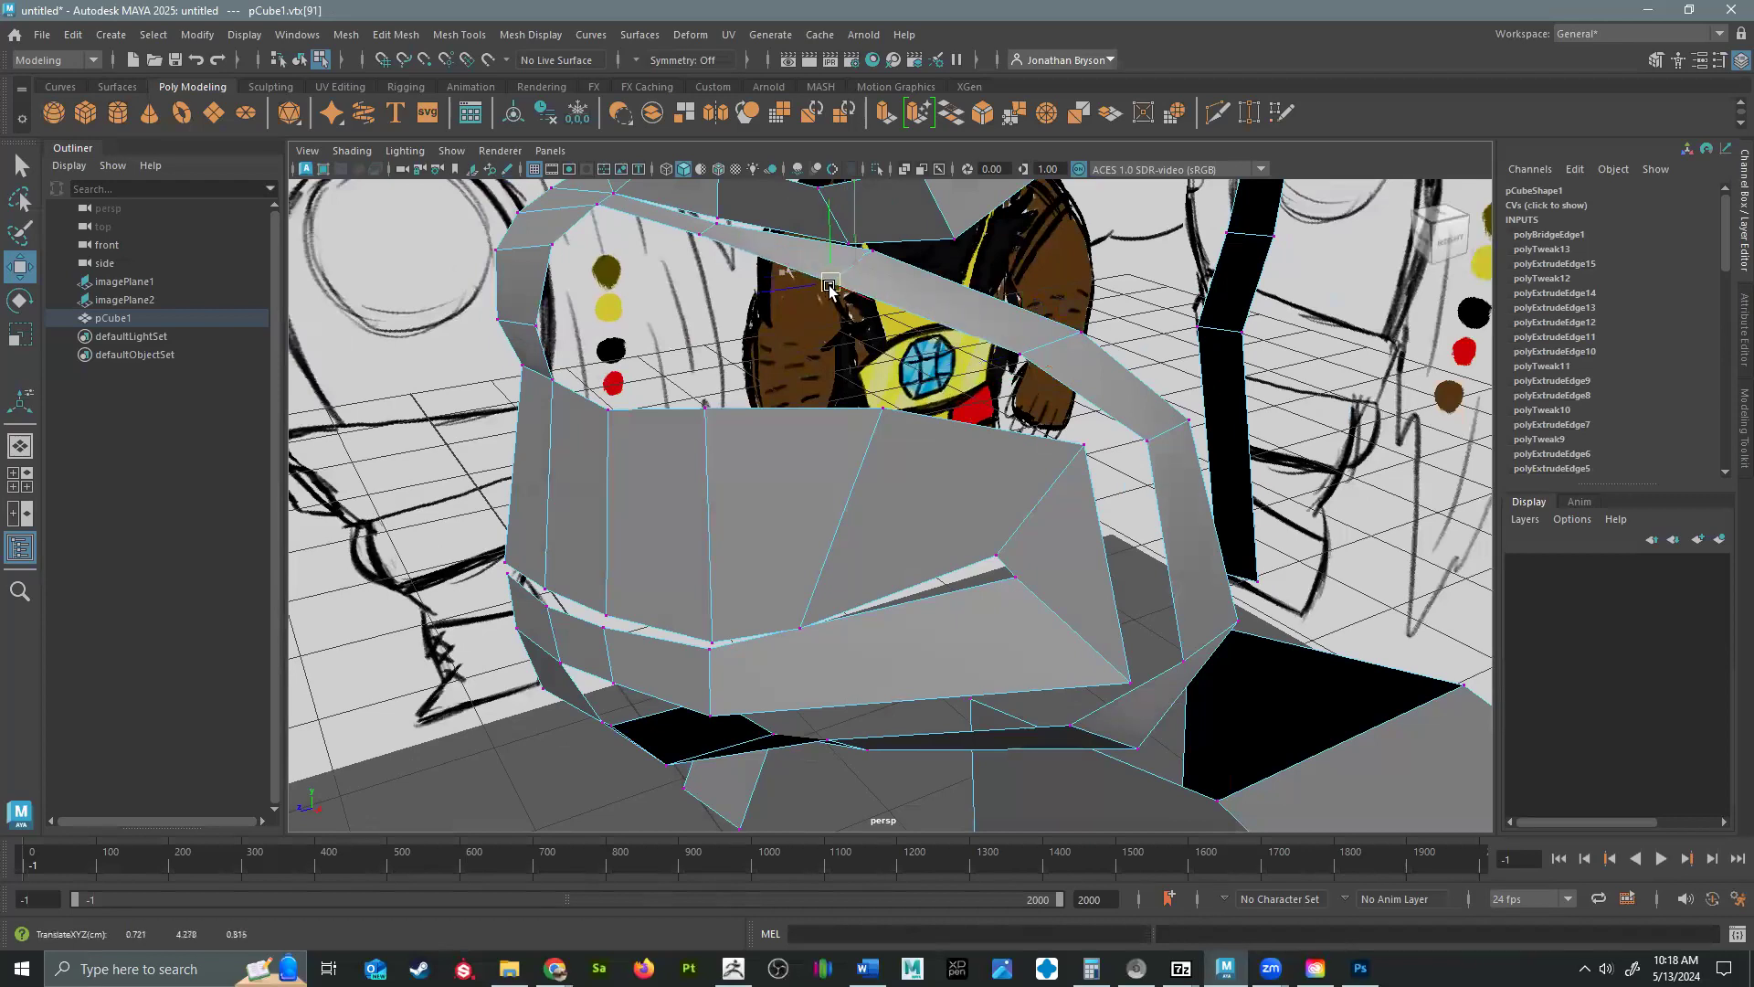
click(699, 232)
drag(700, 234, 839, 456)
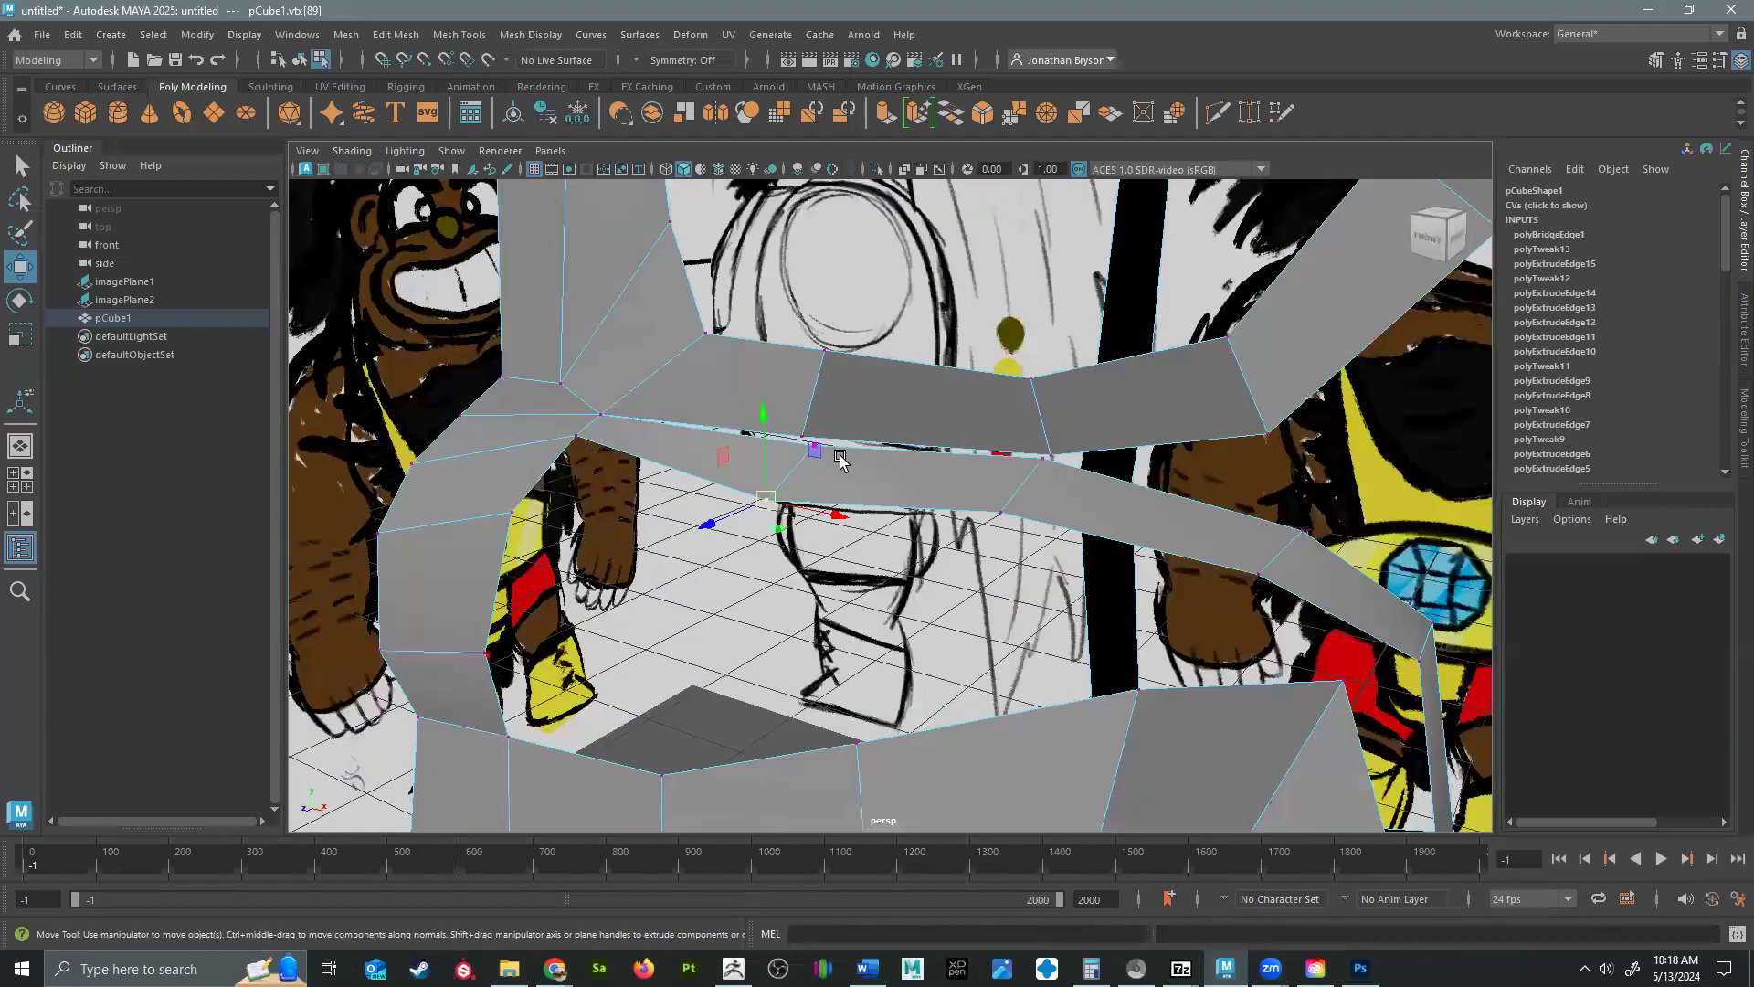
shift+right_drag(818, 466, 811, 379)
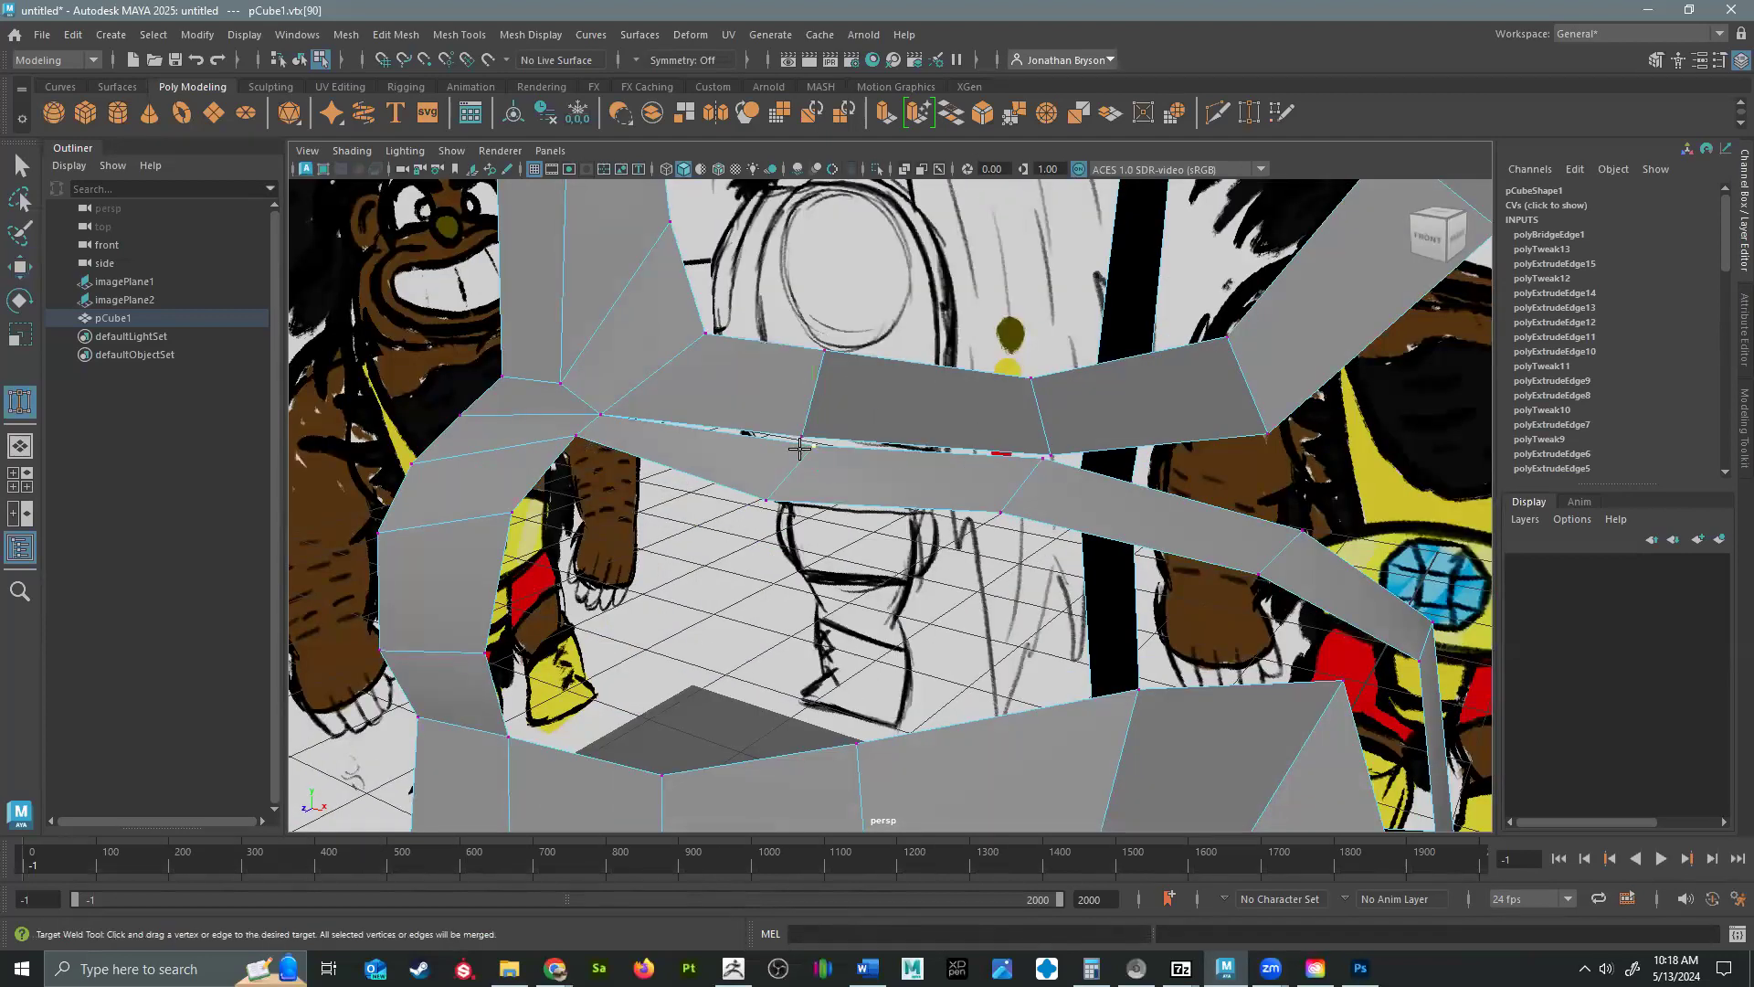
drag(797, 435, 800, 436)
drag(1051, 454, 1108, 472)
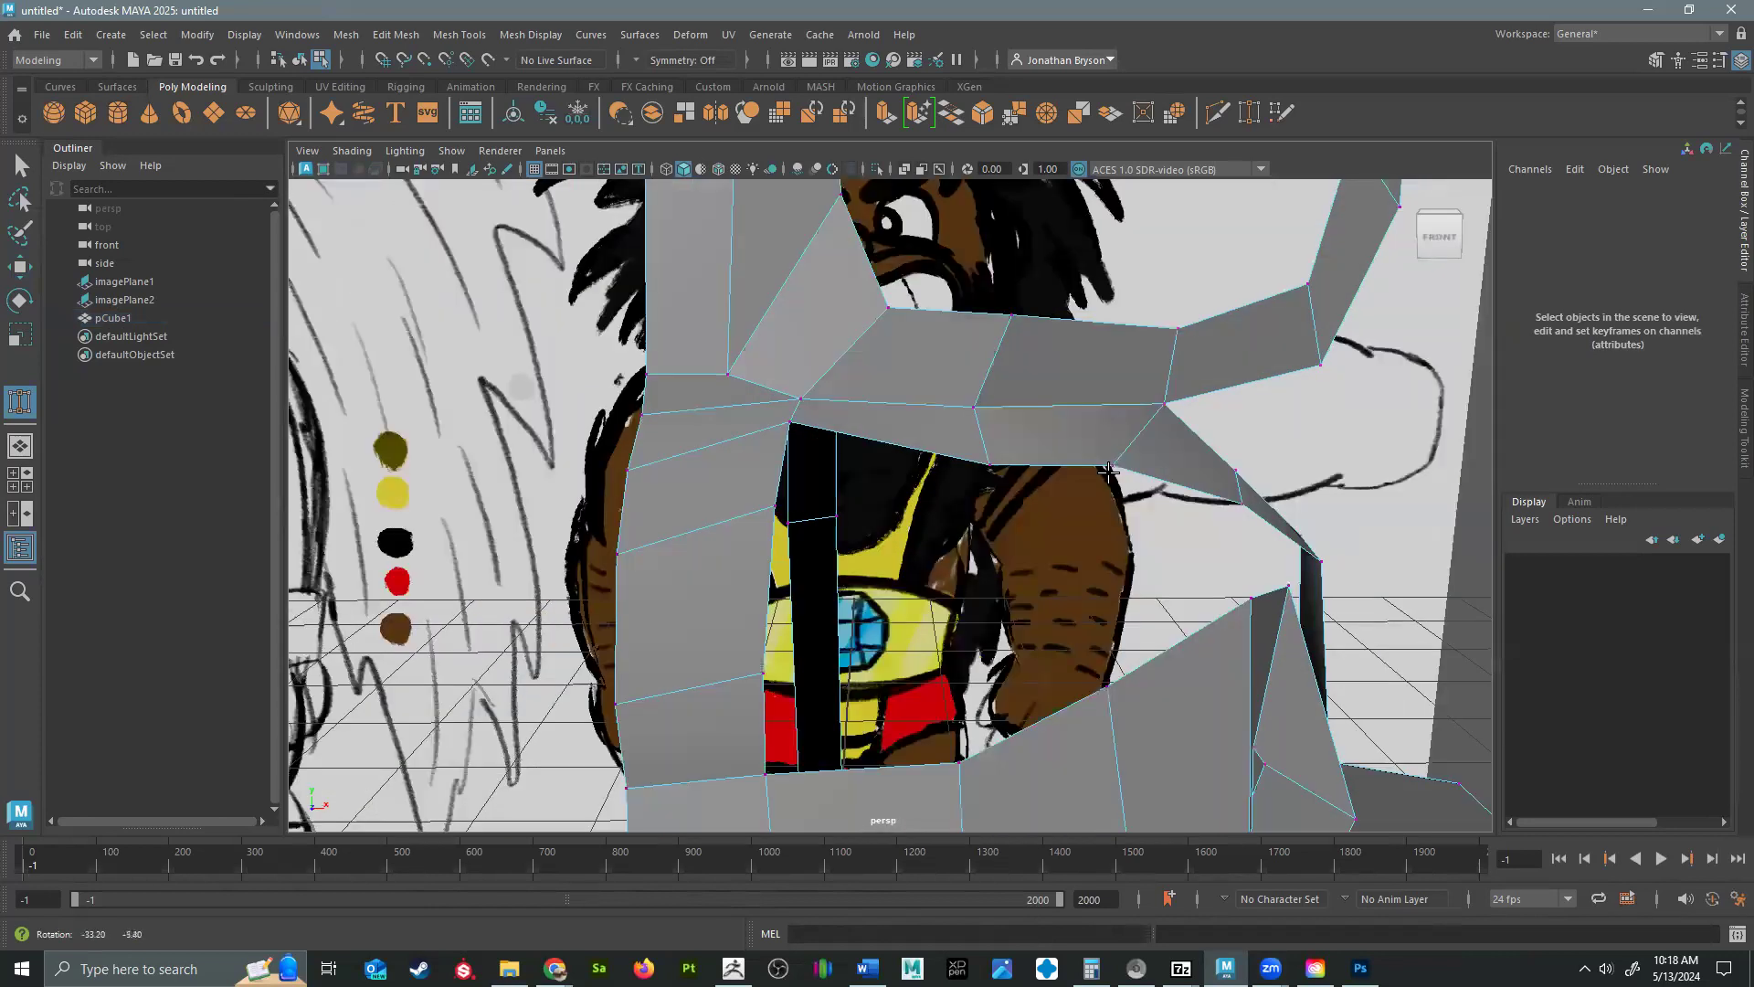
Move the outer vertices of the cheek strip in the perspective view to shape its curve from the eye loop toward the jaw.
key(w)
click(1111, 465)
alt+drag(1140, 566, 1226, 498)
drag(1230, 491, 1290, 489)
alt+drag(1149, 544, 1261, 539)
click(1265, 548)
Bridge the mouth block's outer top edge and its outer side edge to the facing edges of the cheek strip.
alt+drag(722, 624, 1039, 466)
alt+middle_drag(1040, 466, 1071, 413)
drag(867, 542, 812, 561)
mouse_move(982, 631)
alt+mouse_down()
mouse_move(1096, 573)
mouse_move(1026, 621)
mouse_move(1026, 587)
alt+mouse_up()
right_drag(1112, 427, 1112, 380)
click(1020, 491)
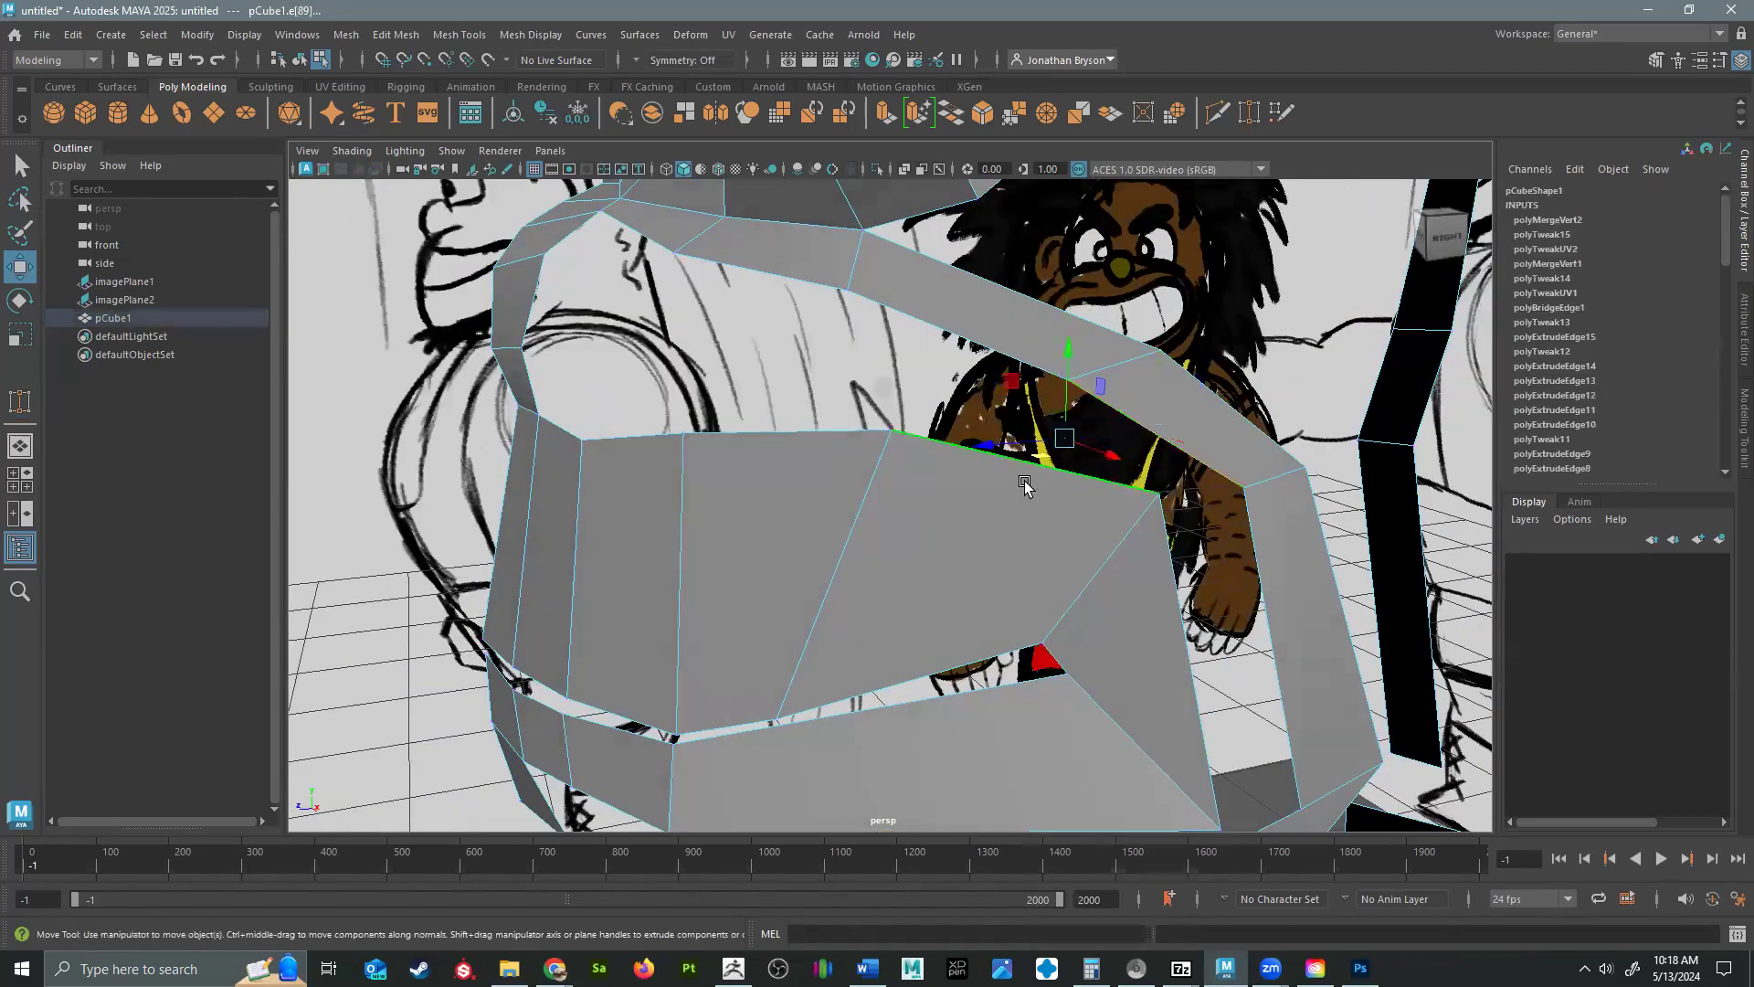
shift+right_drag(1024, 482, 1037, 481)
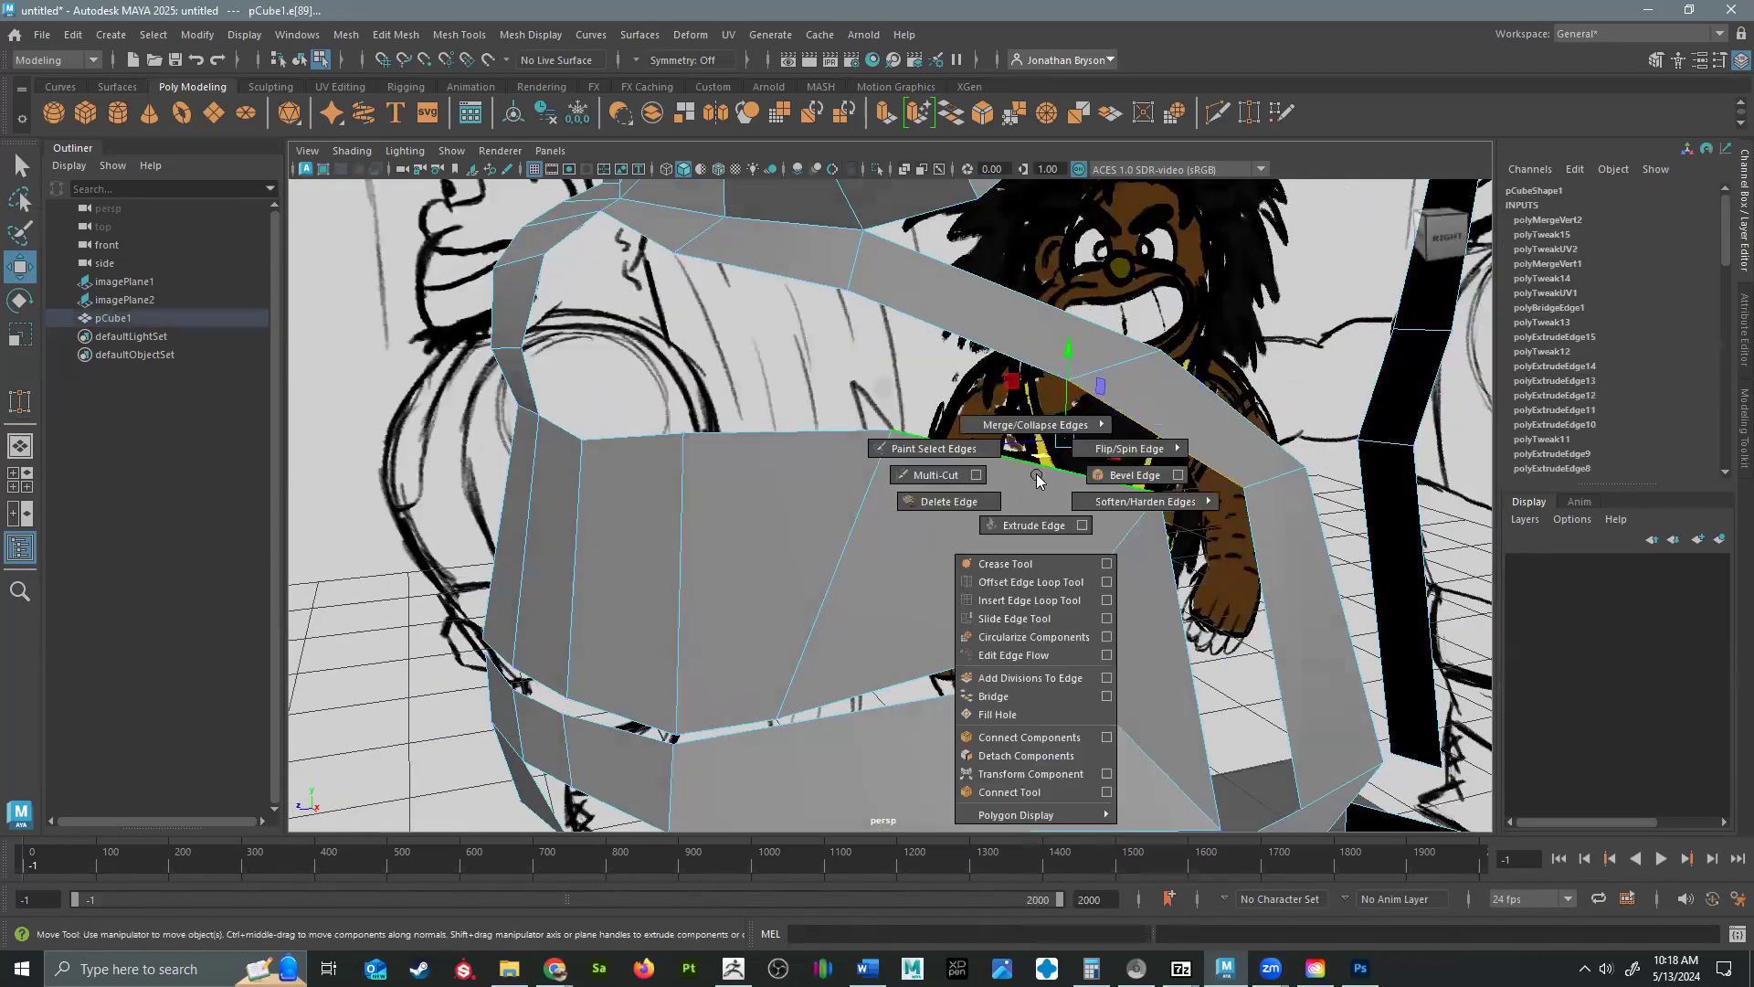
click(993, 696)
click(1272, 676)
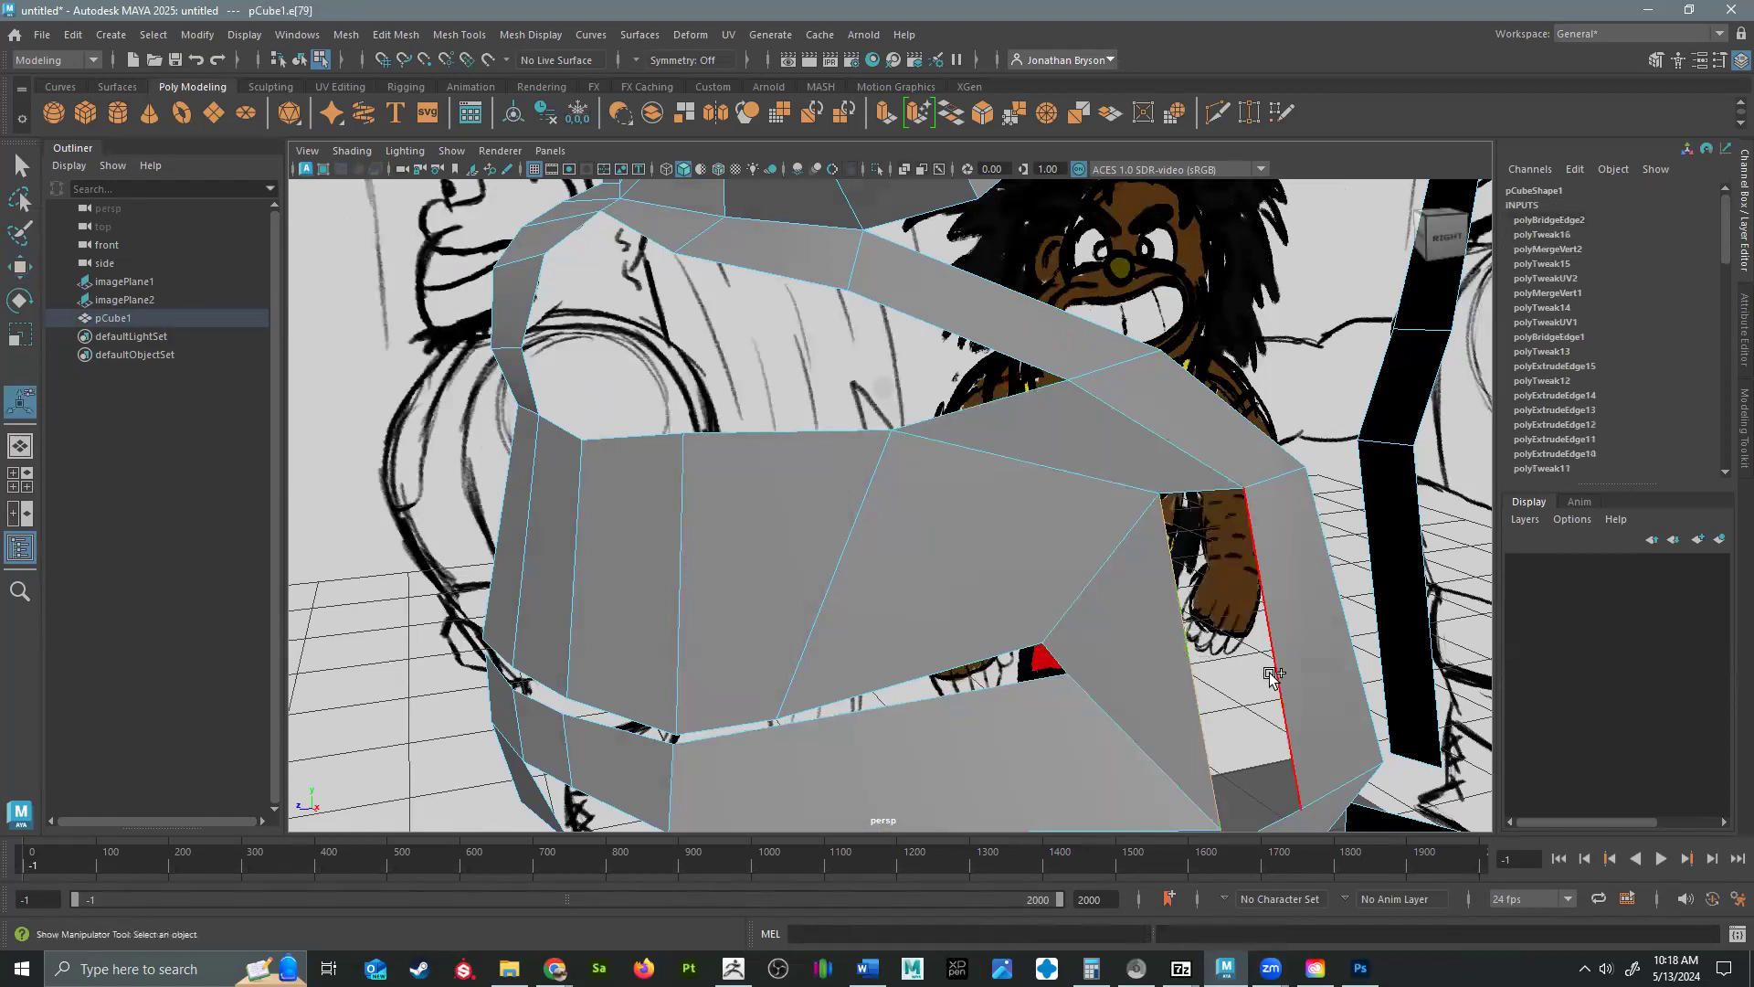
alt+middle_drag(1204, 583, 1149, 488)
key(g)
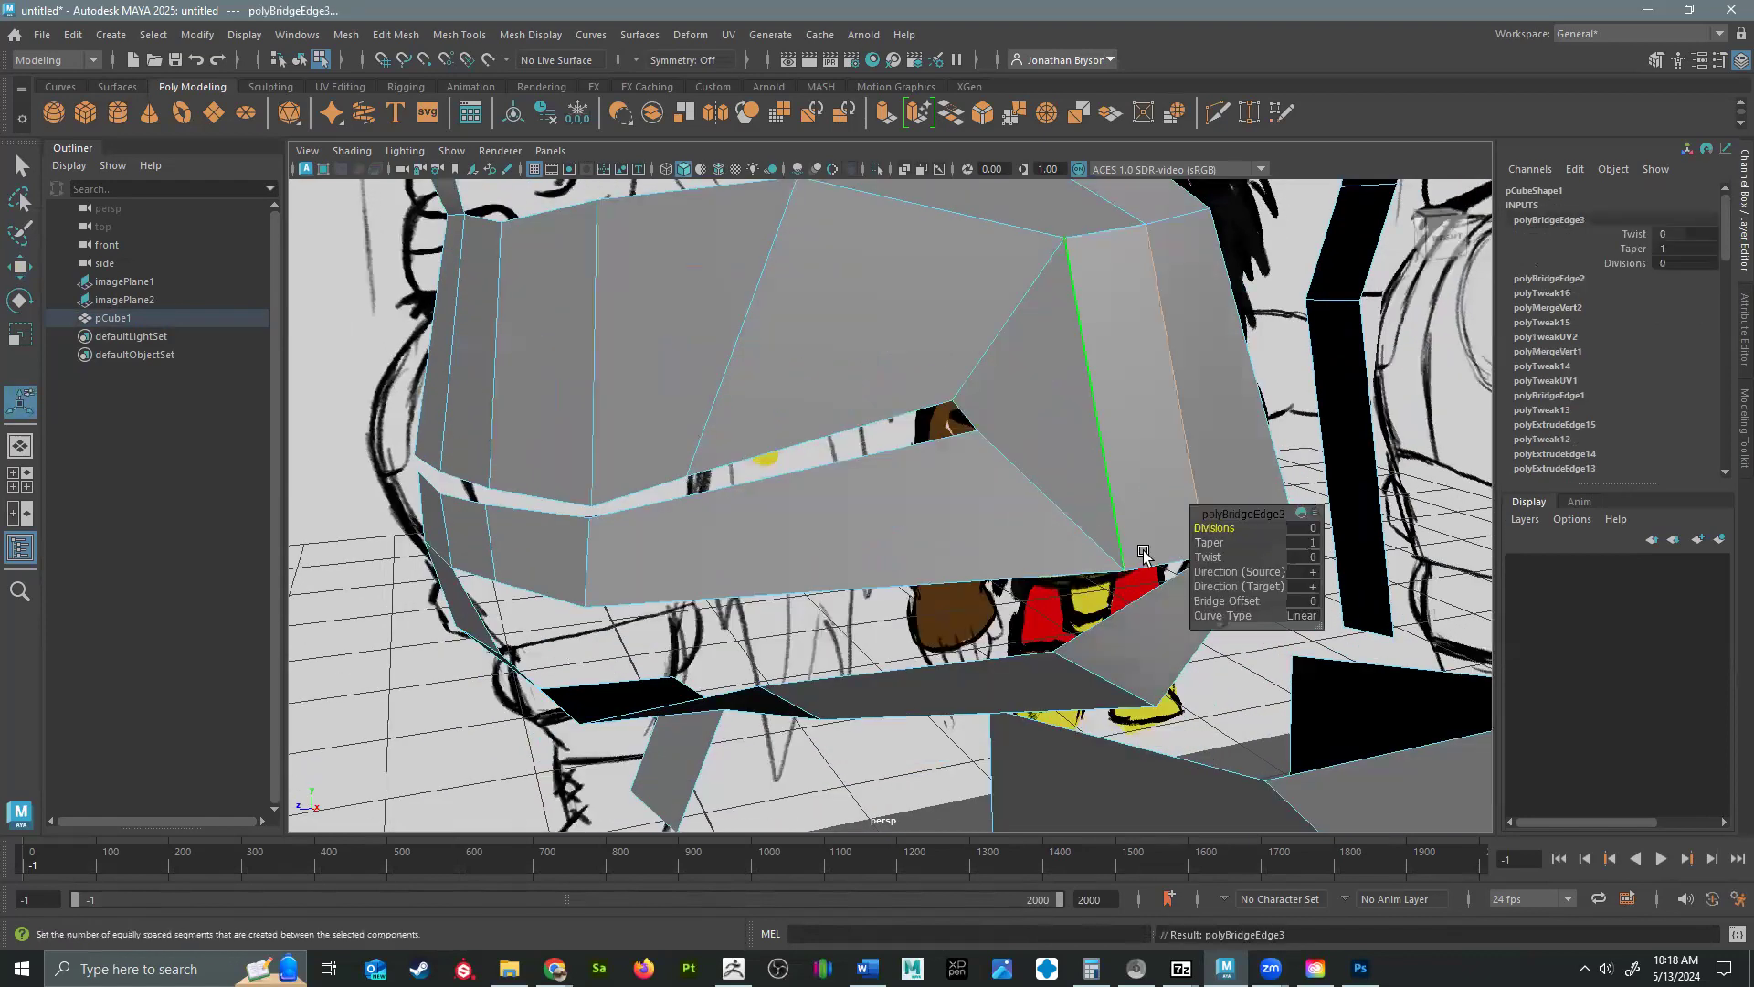
Cut a new edge across the lower lip strip near the mouth corner and another across the jaw strip below.
alt+drag(1005, 611, 1147, 427)
shift+right_drag(1129, 406, 1026, 418)
click(1138, 312)
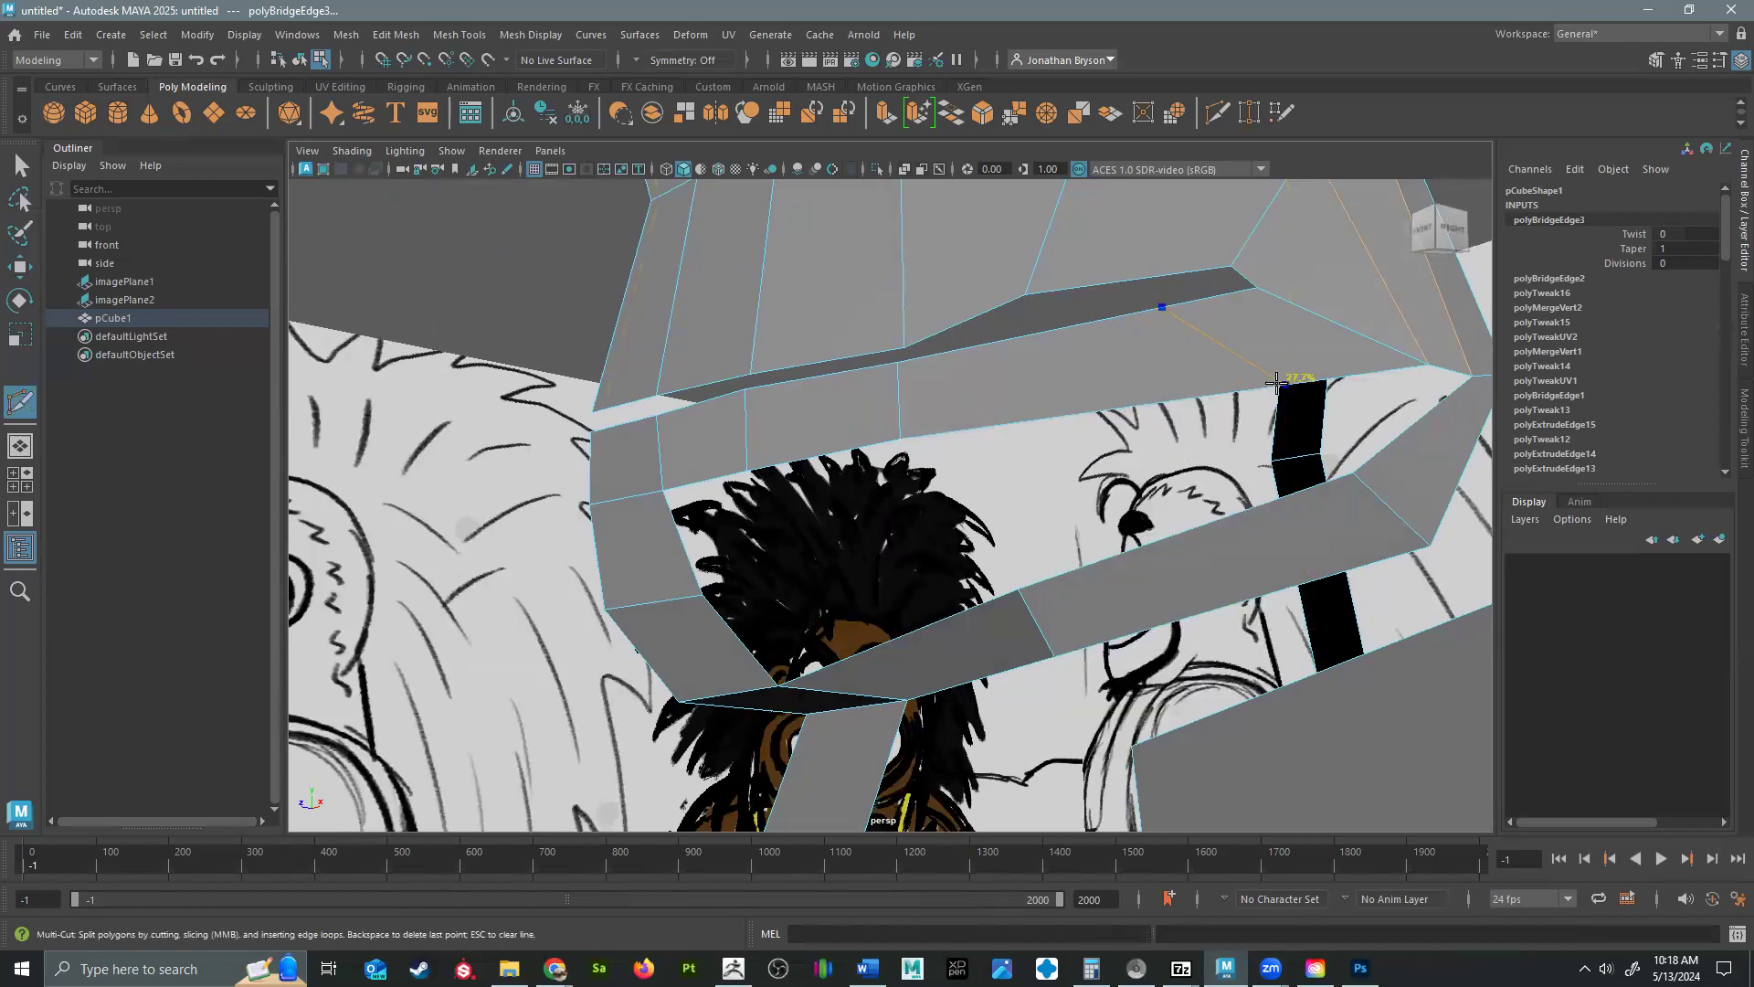
alt+drag(1257, 380, 886, 643)
click(895, 636)
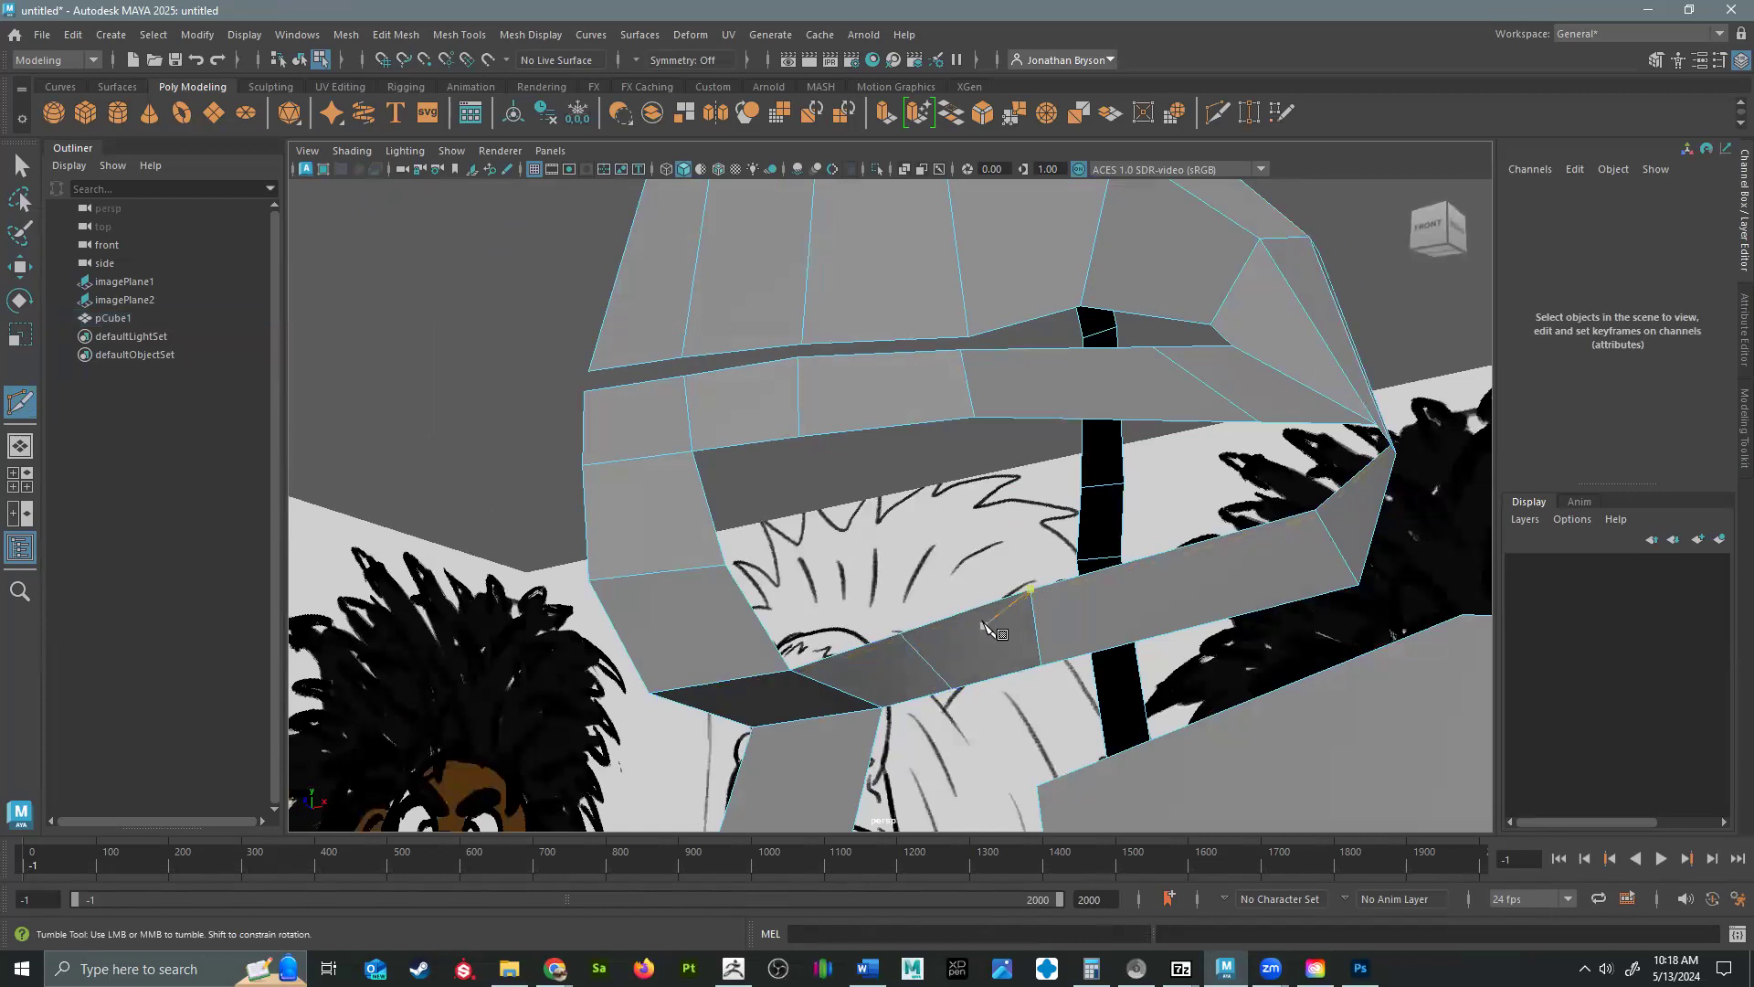
Bridge the lower border of the lower lip strip to the facing upper border of the jaw strip.
key(w)
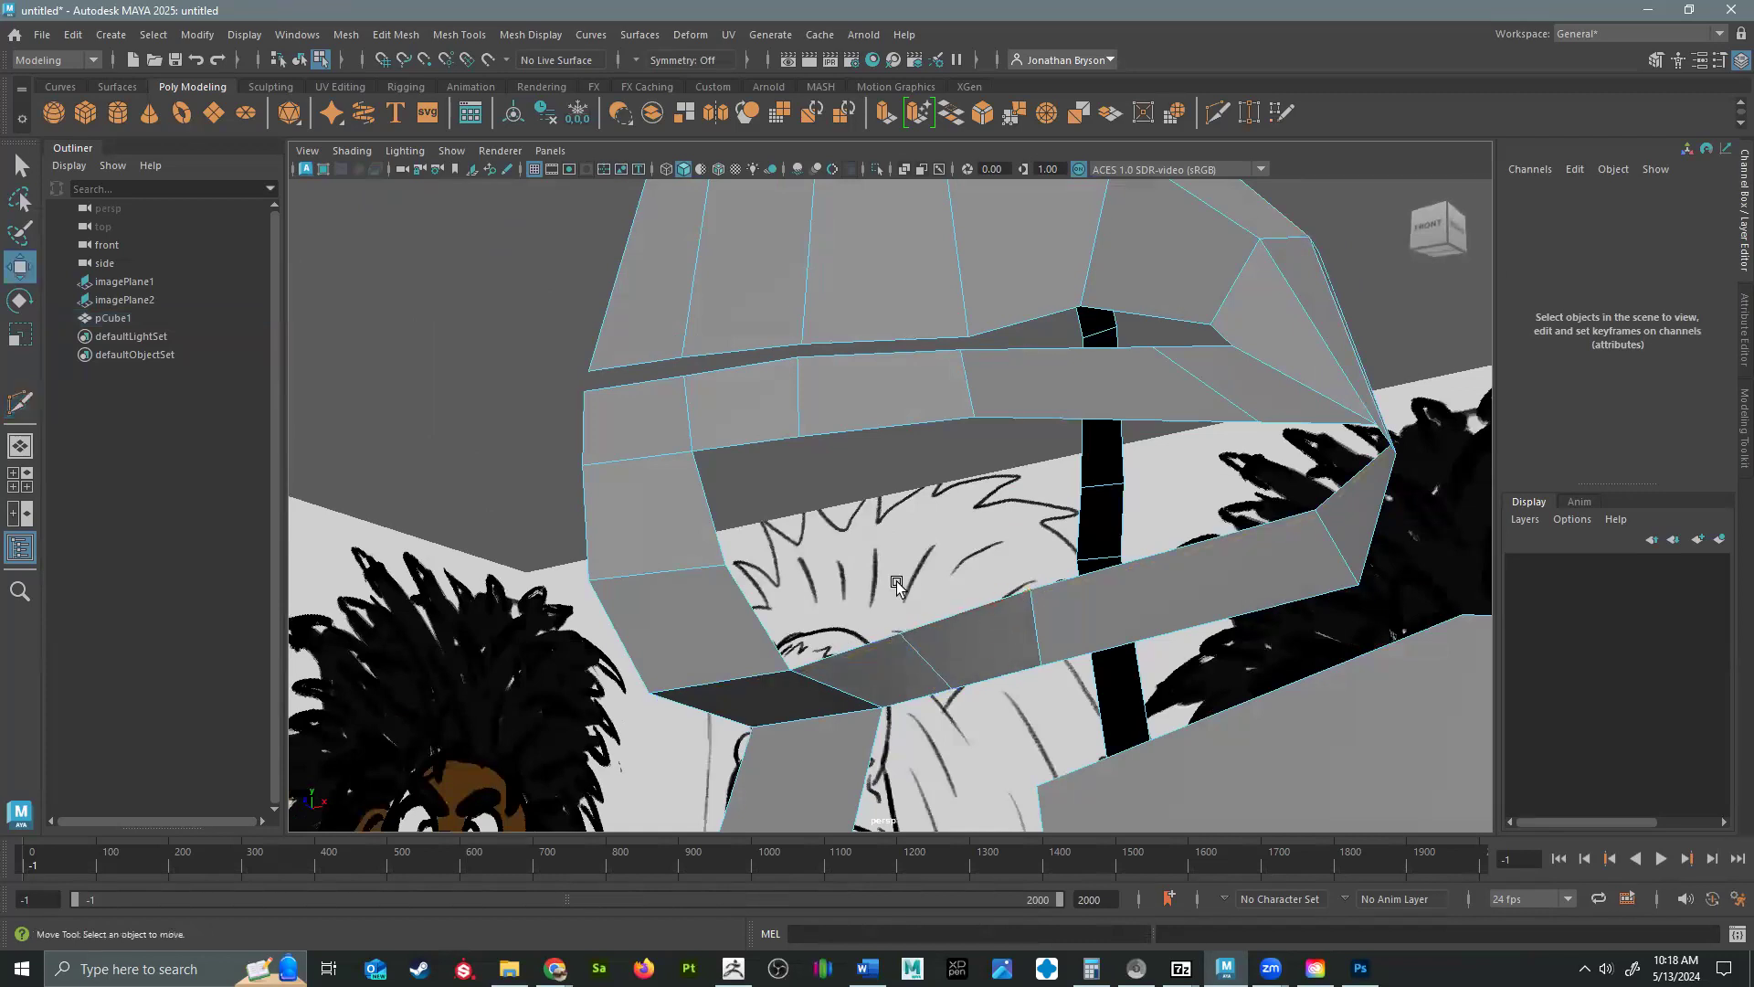
click(713, 508)
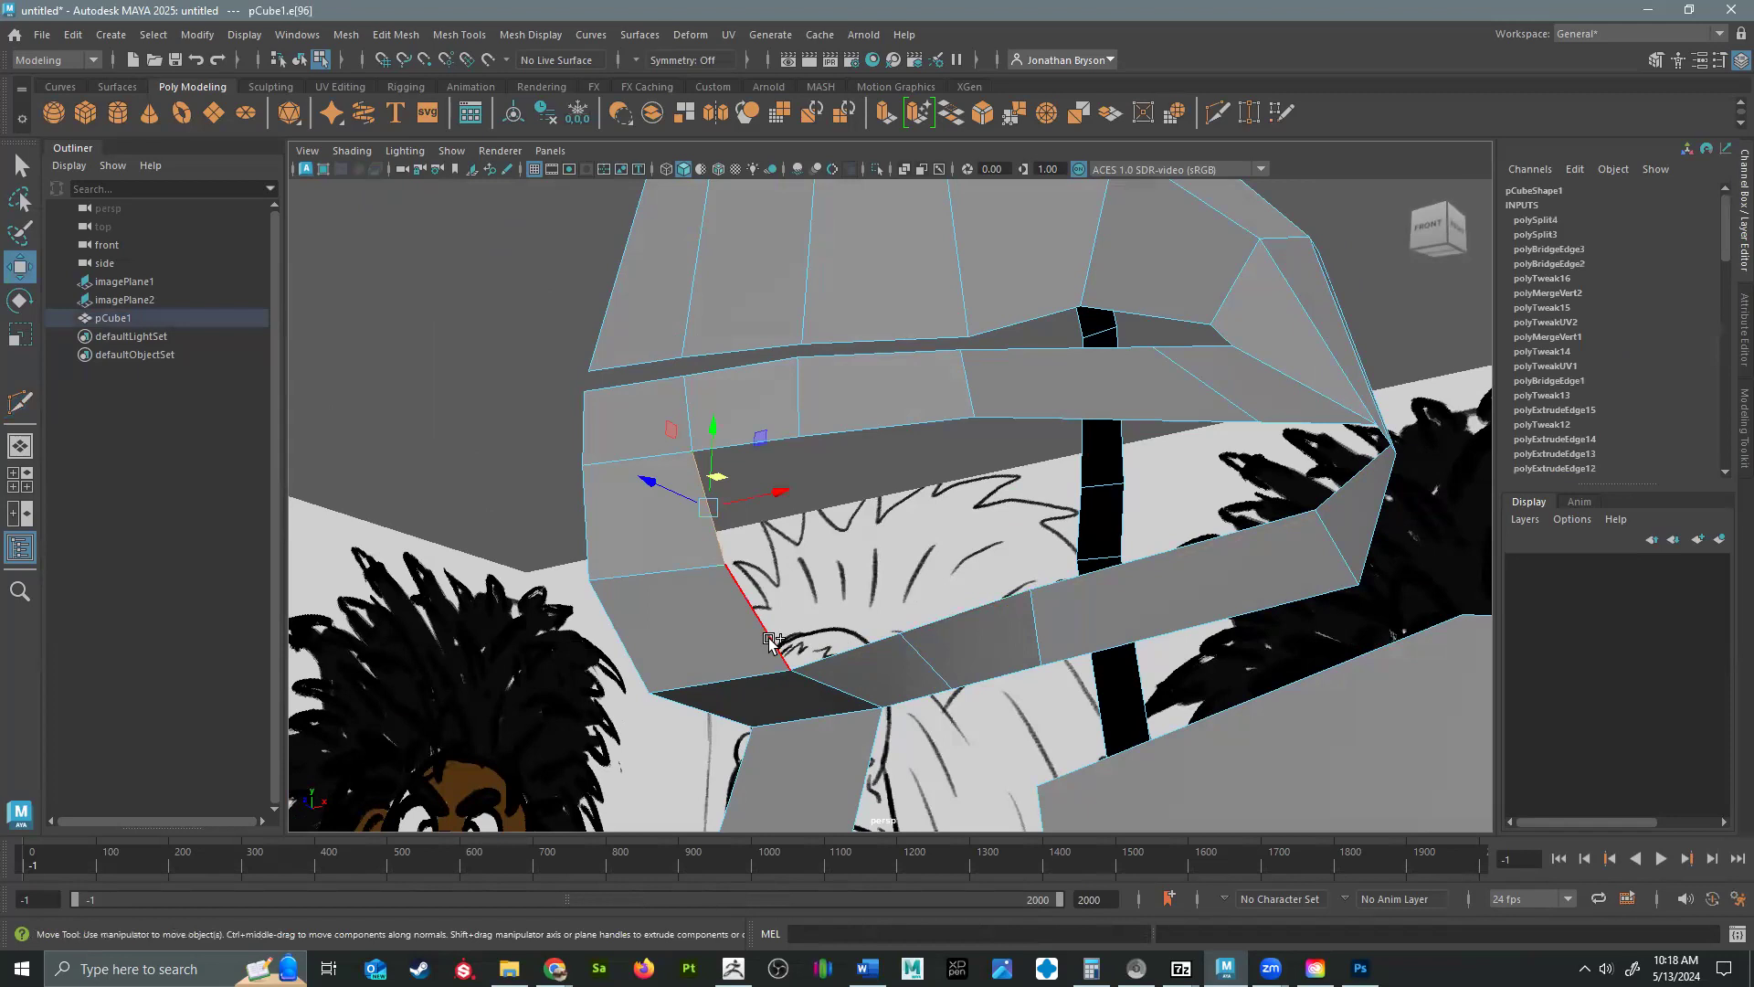
alt+drag(932, 618, 1346, 423)
click(1346, 423)
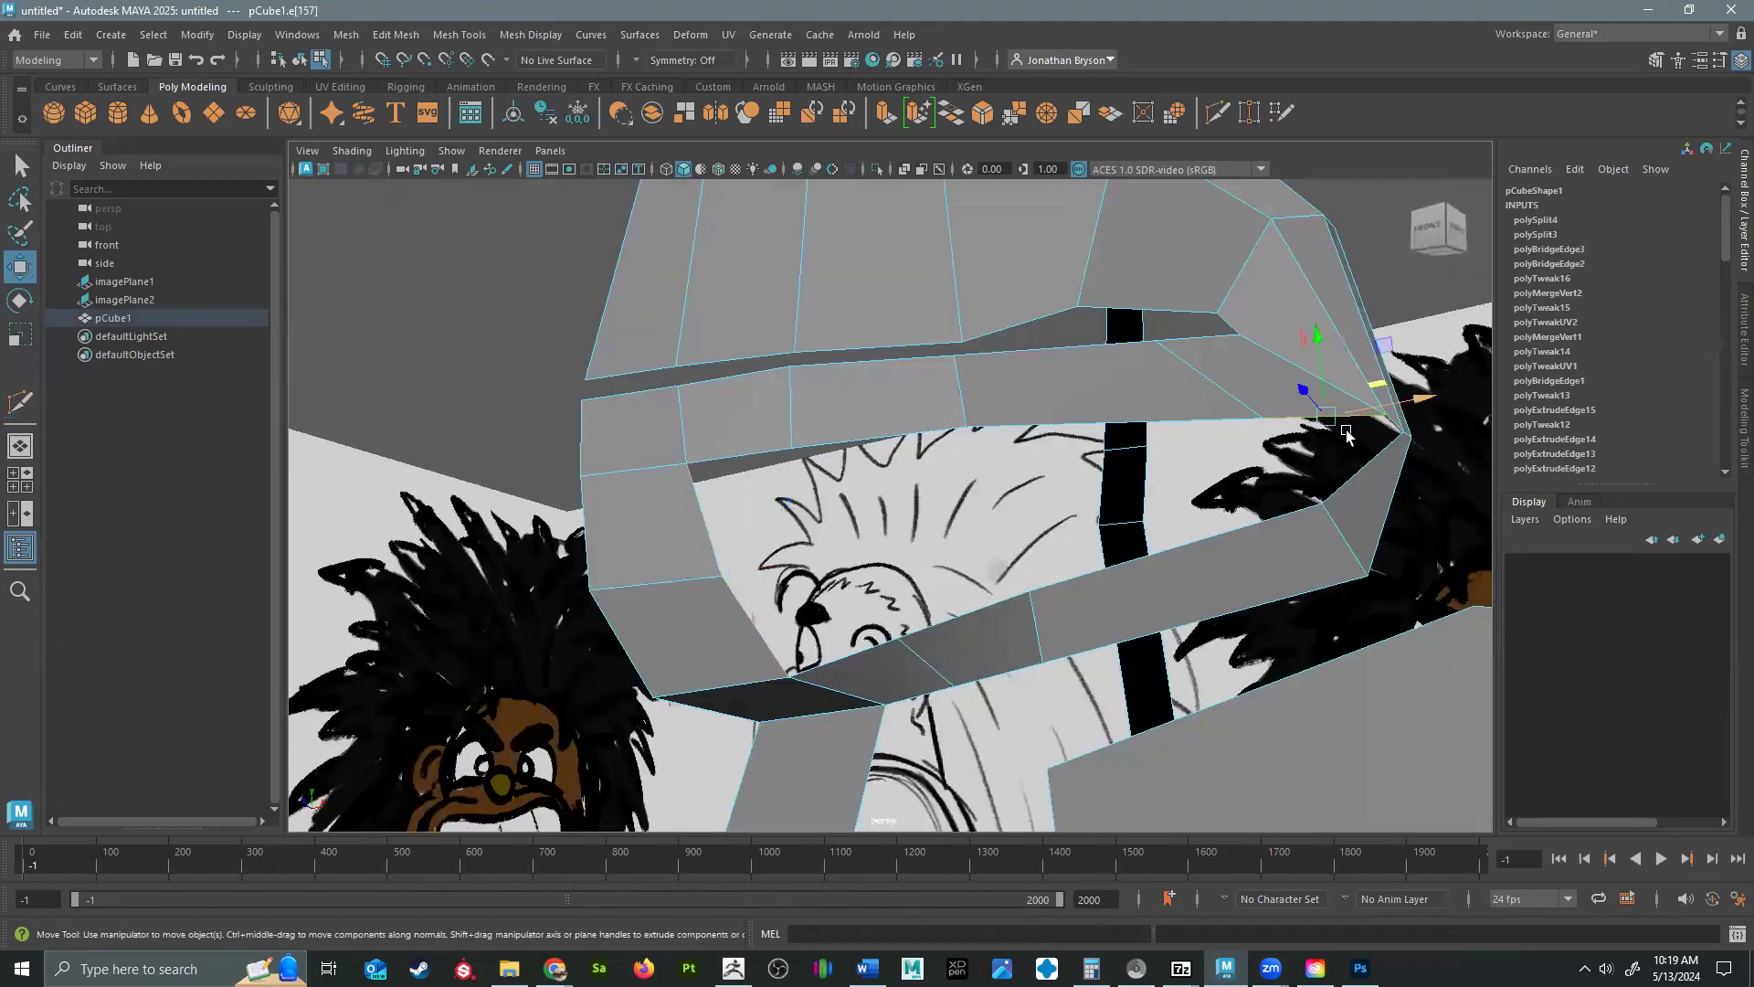
click(1282, 422)
shift+double_click(745, 465)
shift+click(871, 658)
shift+click(1345, 481)
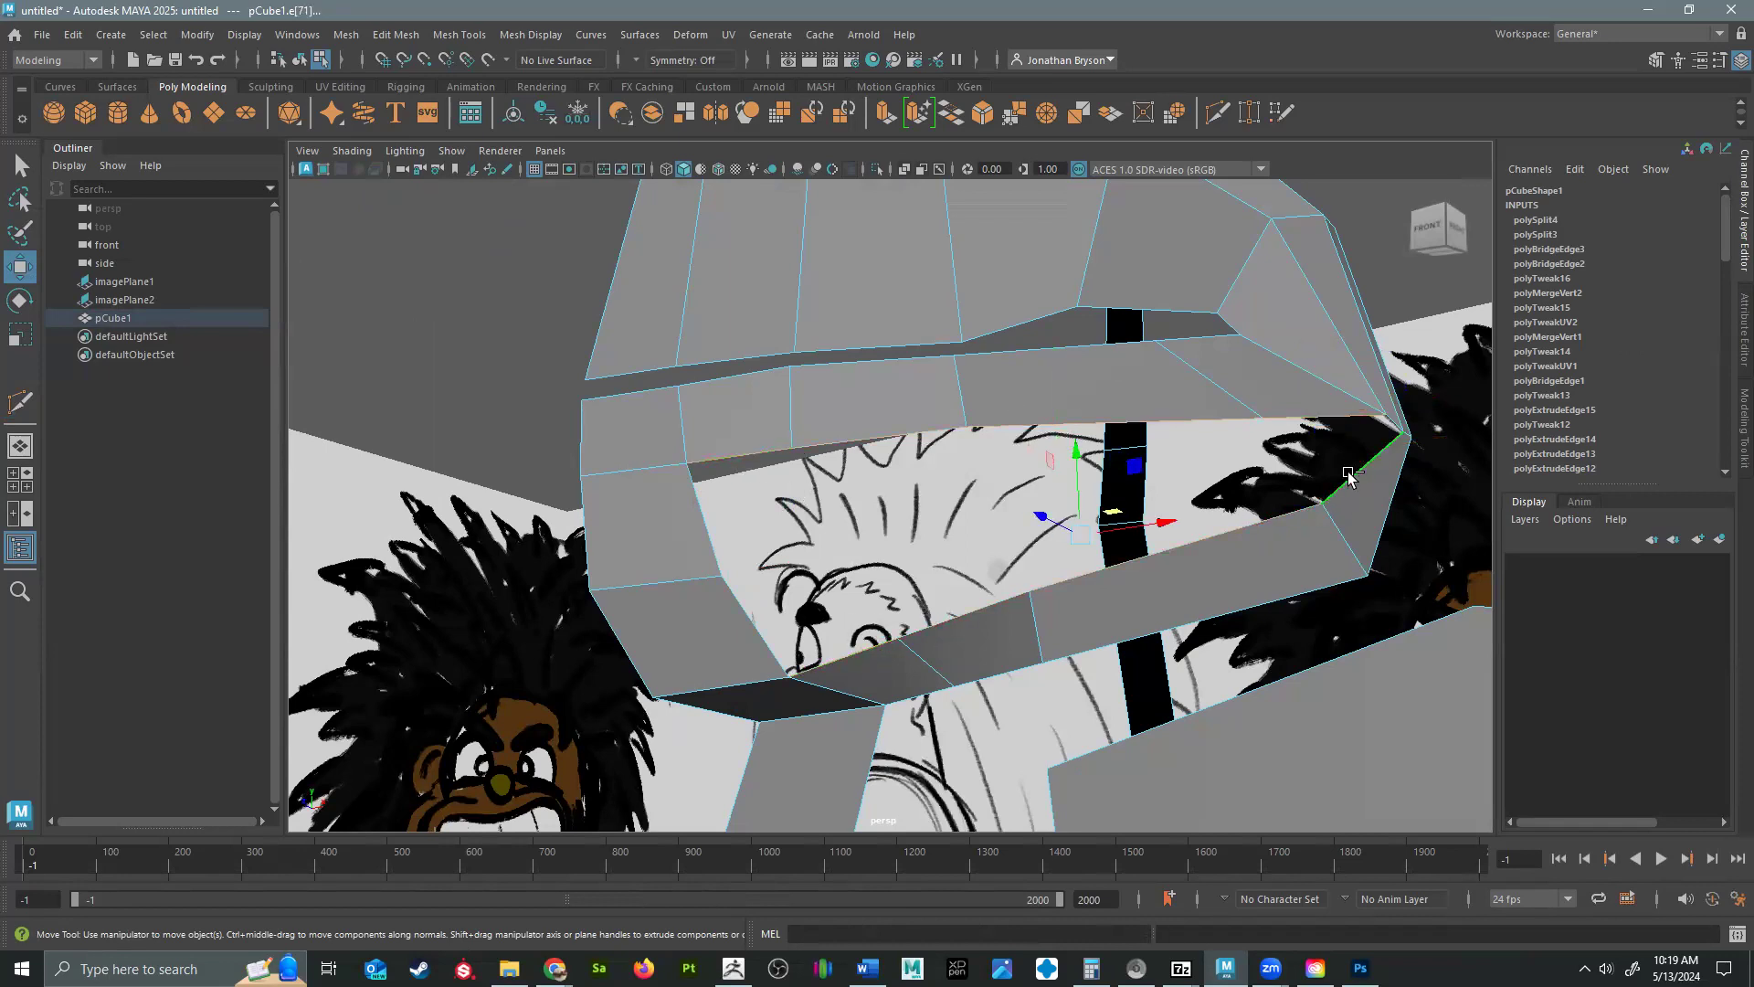
shift+right_drag(1348, 475, 1308, 685)
Insert a lengthwise edge loop through the bridged faces between the lower lip and the jaw.
alt+drag(728, 614, 828, 556)
shift+right_drag(828, 556, 783, 564)
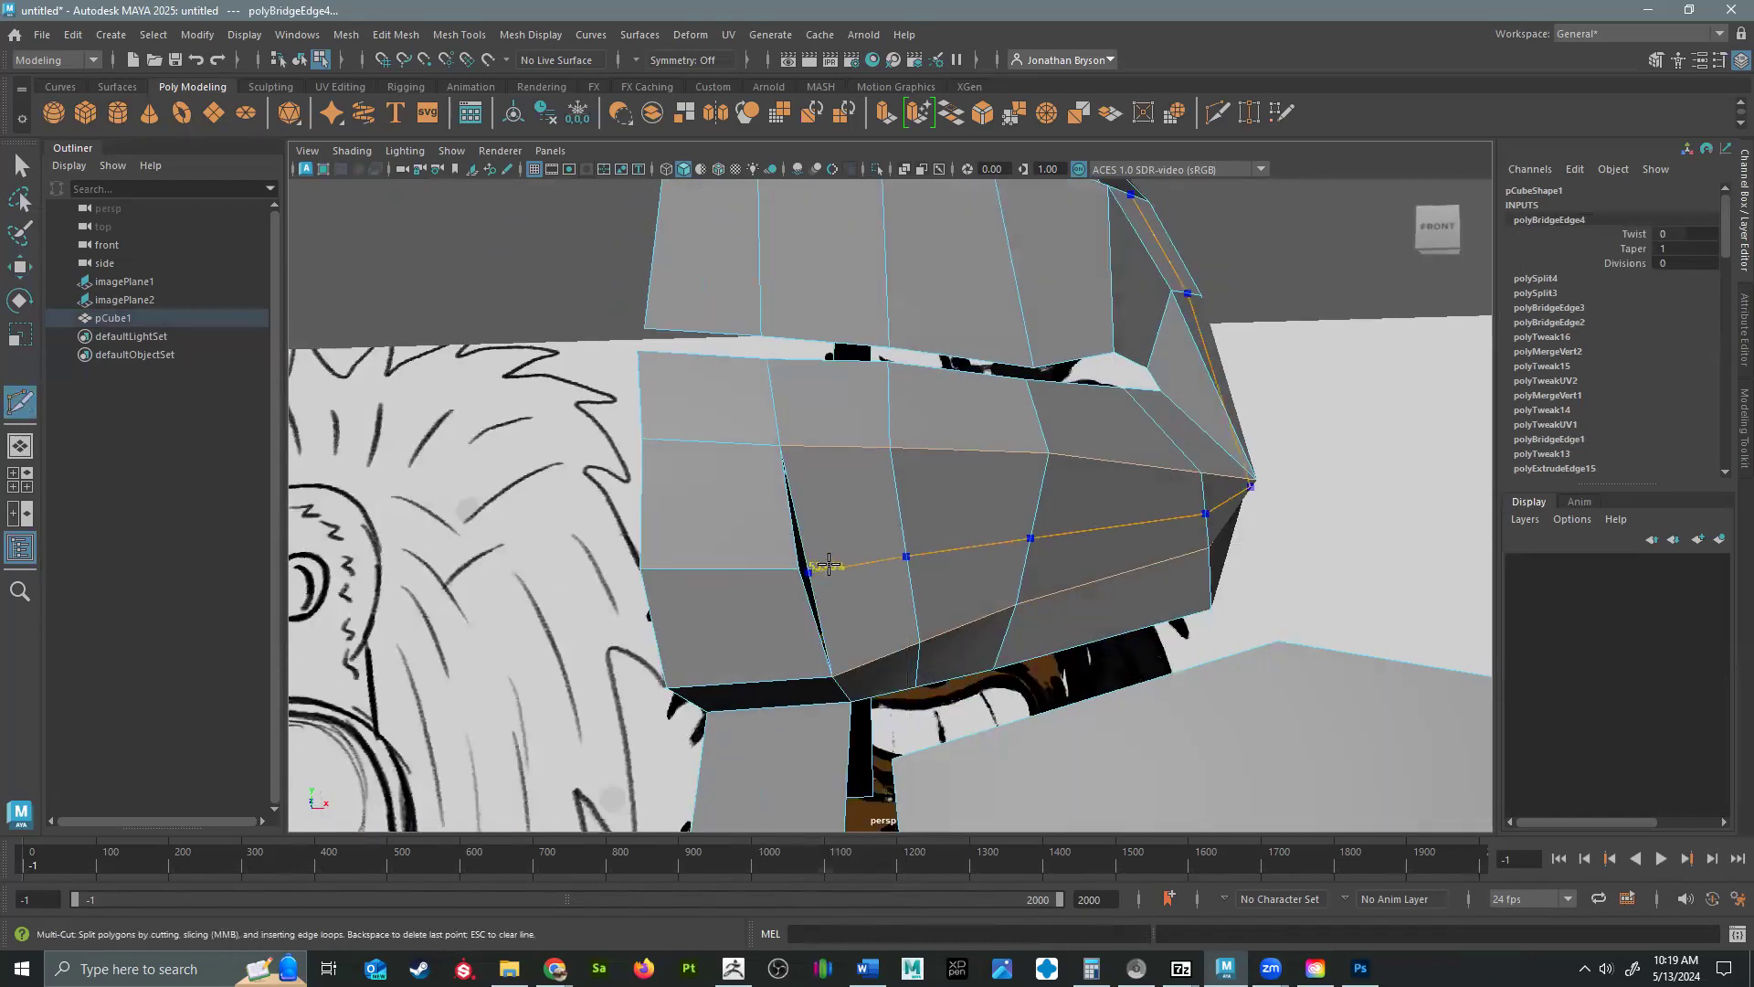
ctrl+click(952, 574)
Weld the open vertex pair in the slit beside the centerline chin strip to close the gap.
alt+drag(953, 576, 829, 472)
key(q)
key(a)
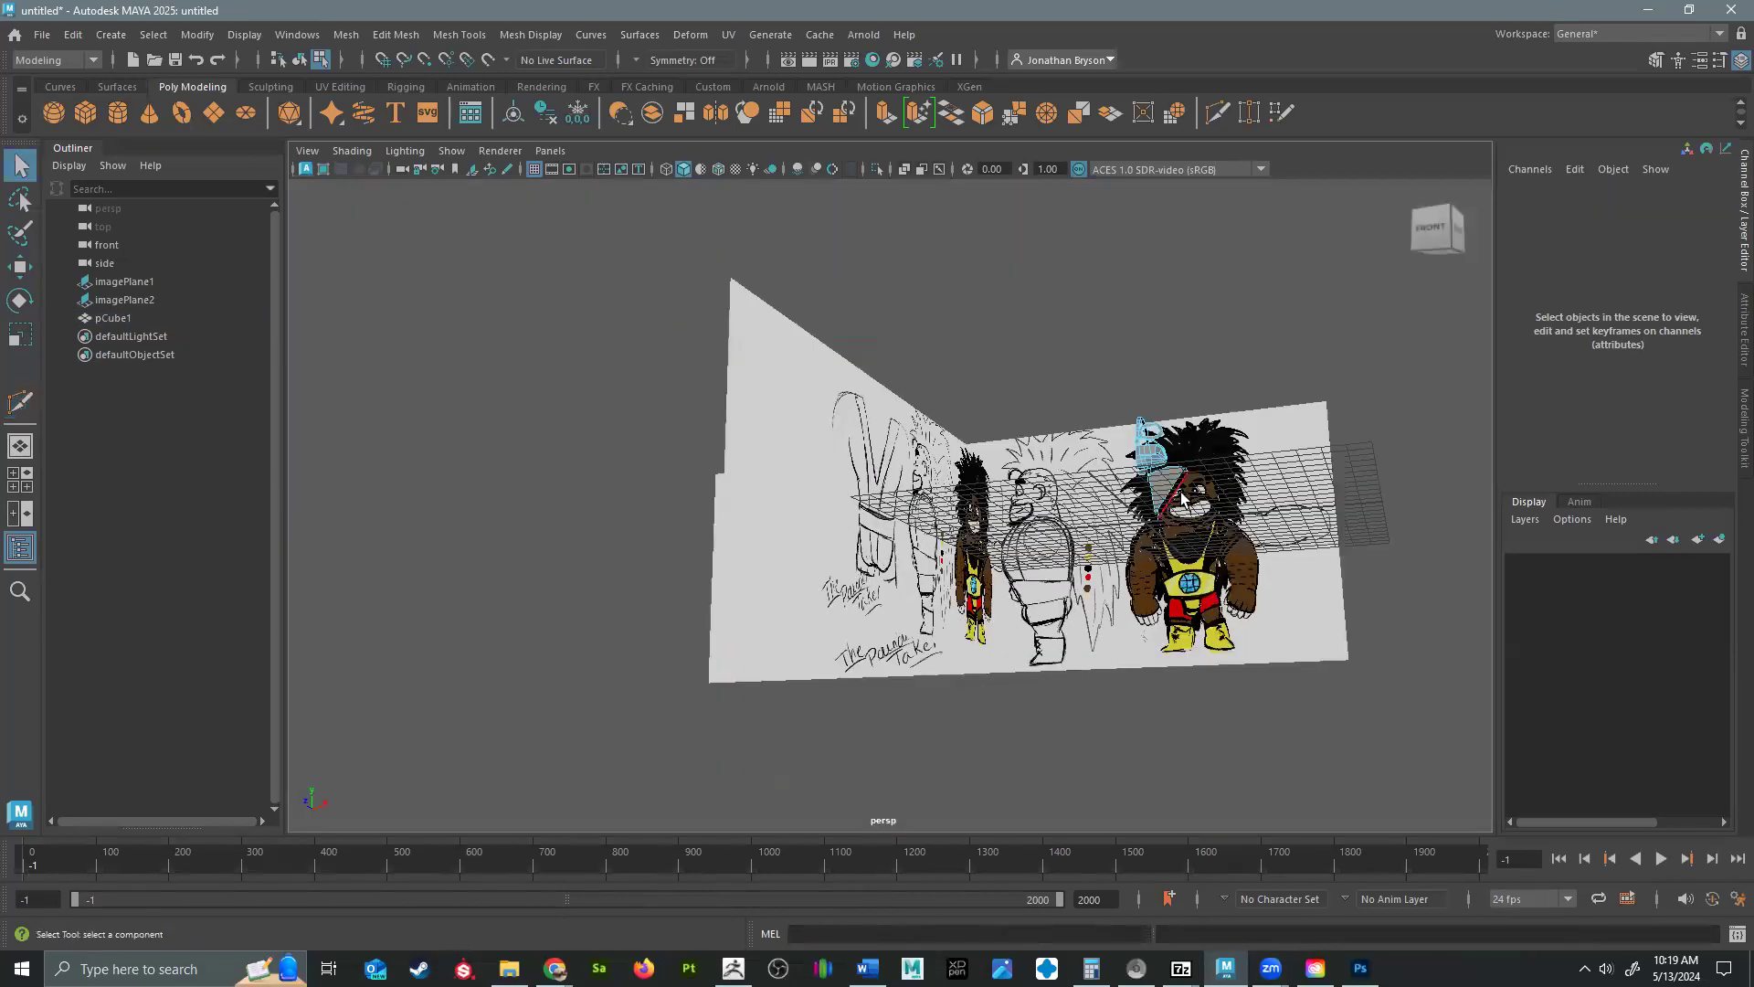
alt+drag(1154, 464, 1126, 470)
right_drag(1143, 429, 1228, 400)
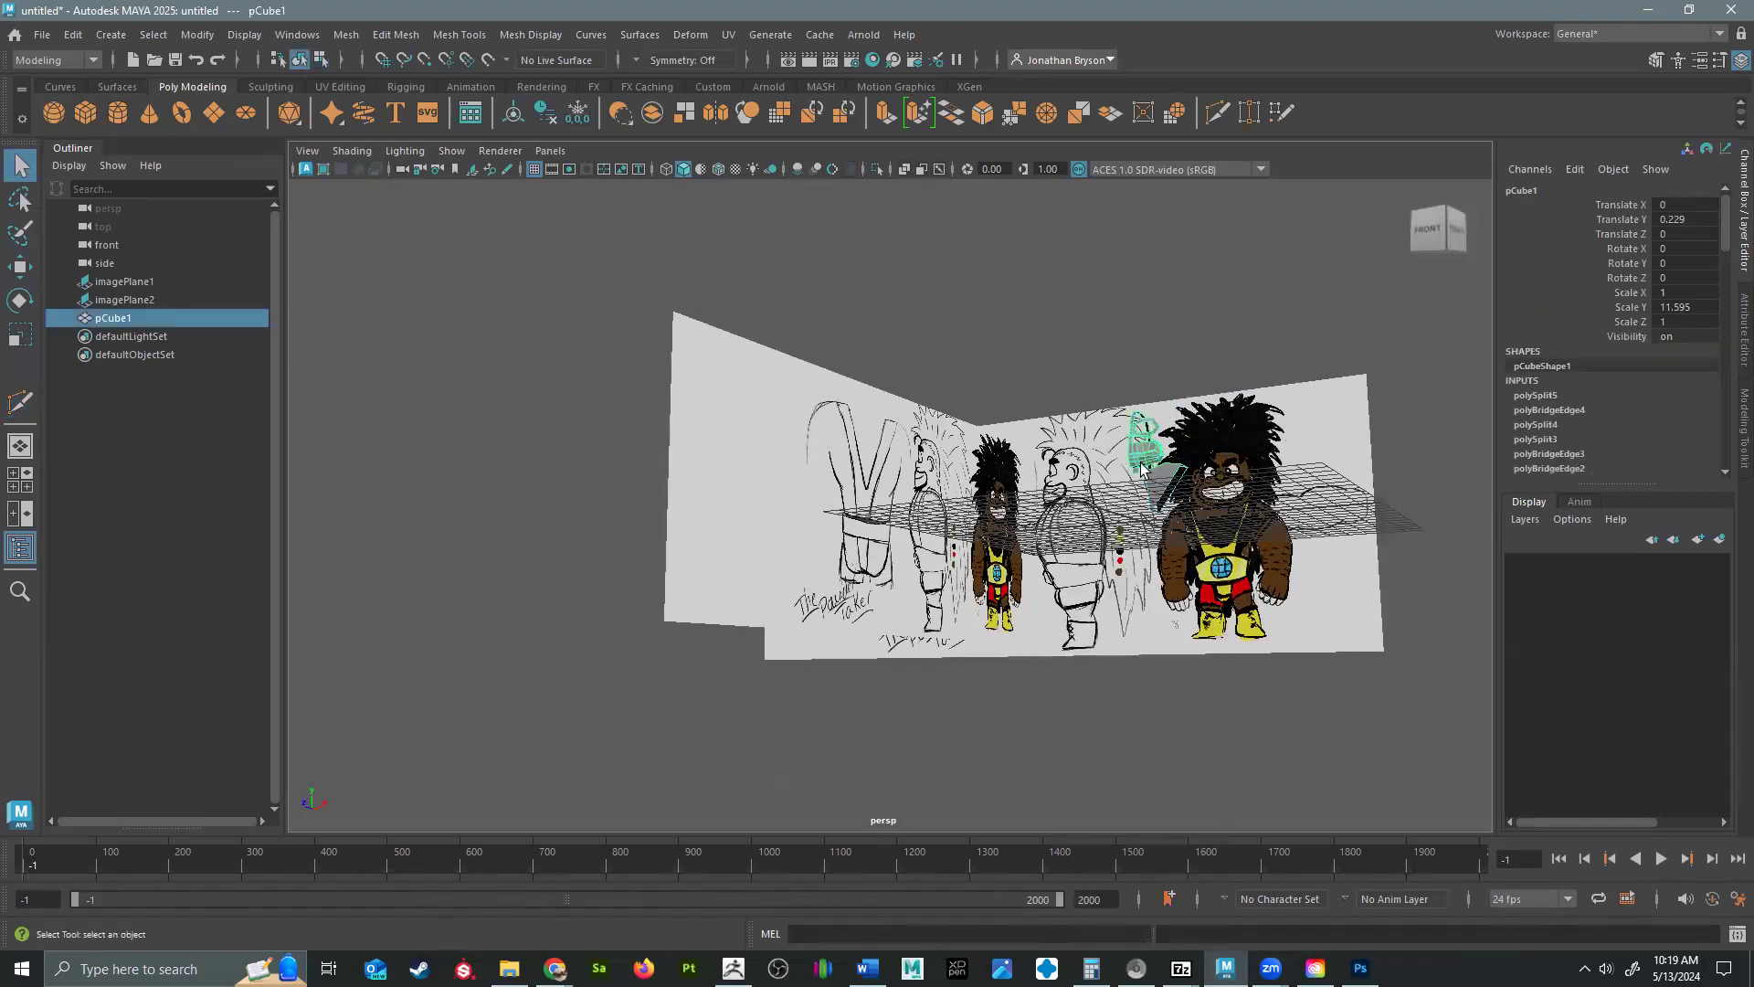
key(f)
scroll(927, 562, up, 5)
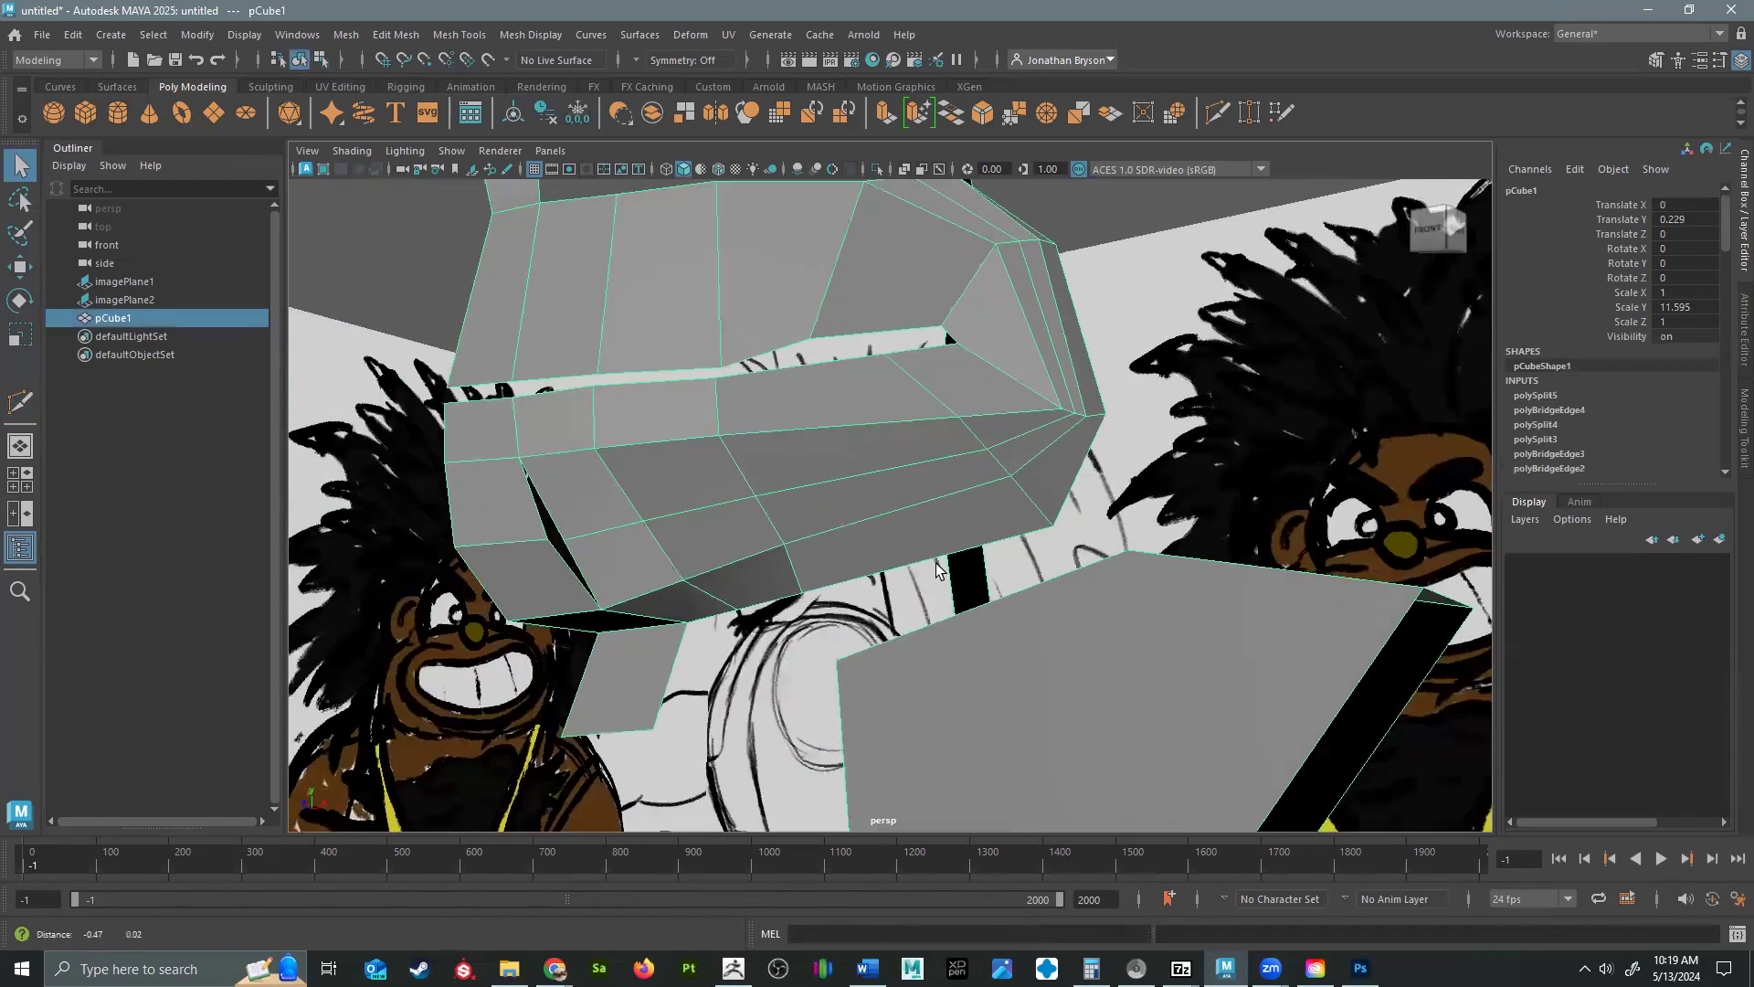
alt+drag(936, 569, 831, 430)
right_drag(832, 427, 763, 569)
right_drag(719, 434, 726, 429)
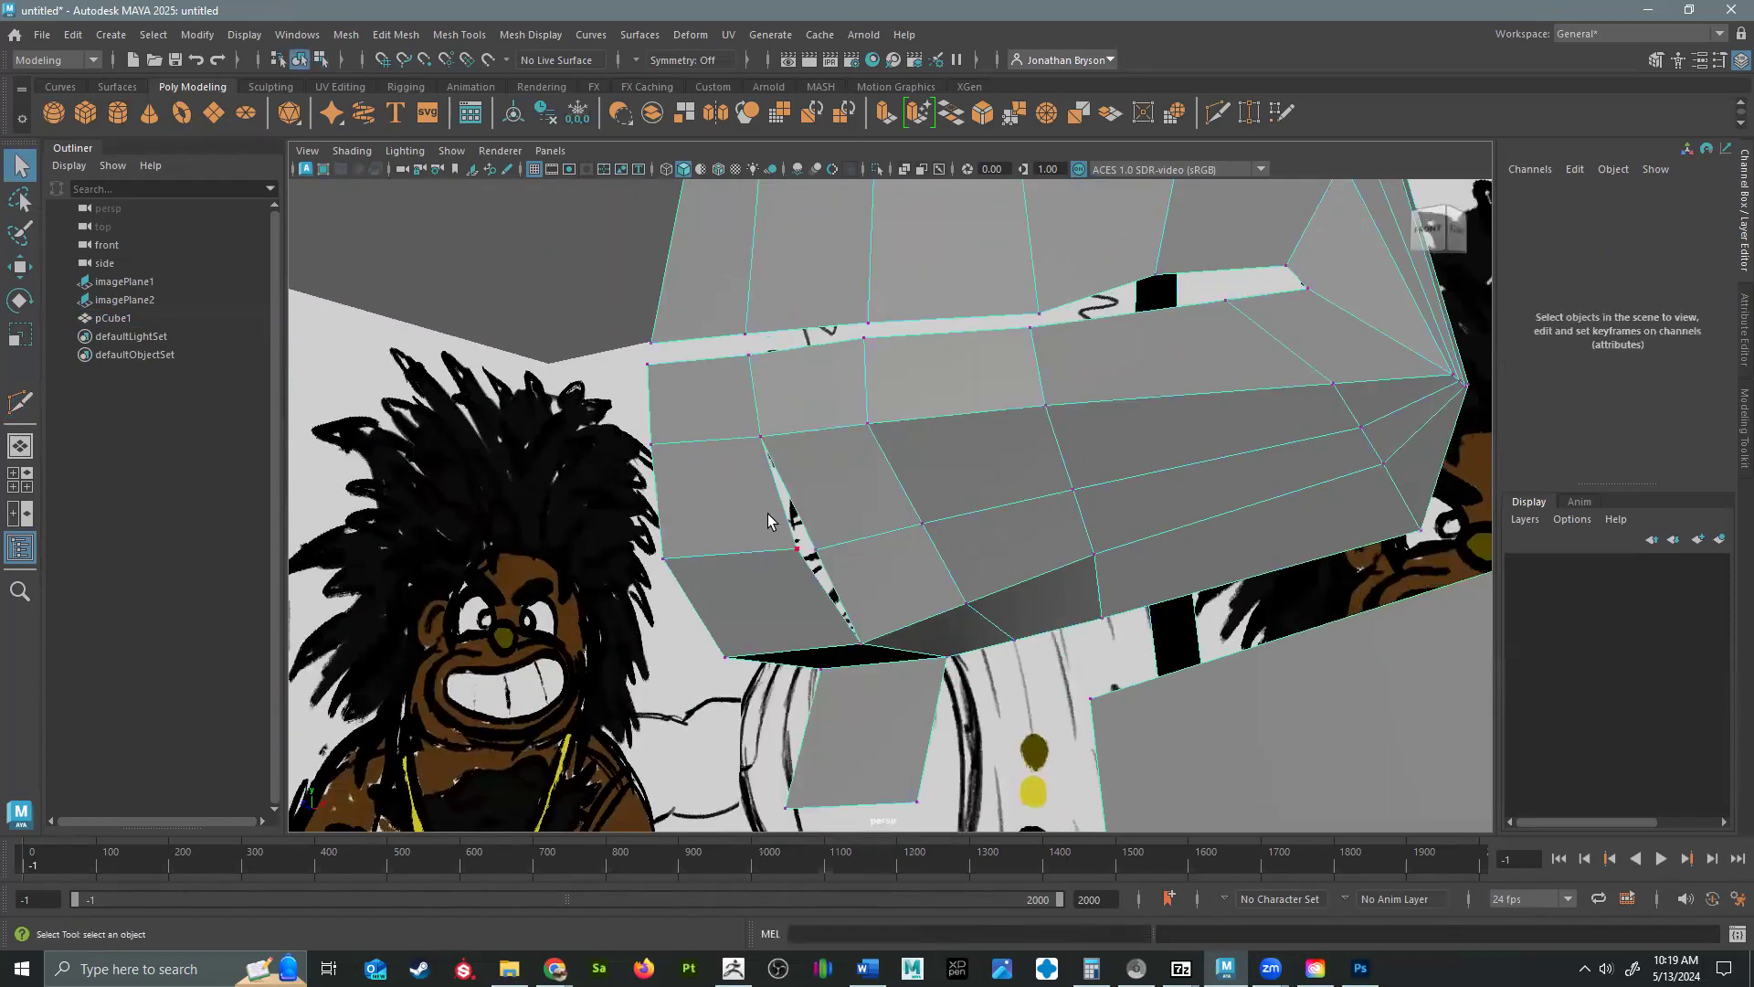
shift+right_drag(819, 557, 800, 473)
alt+drag(951, 539, 1085, 457)
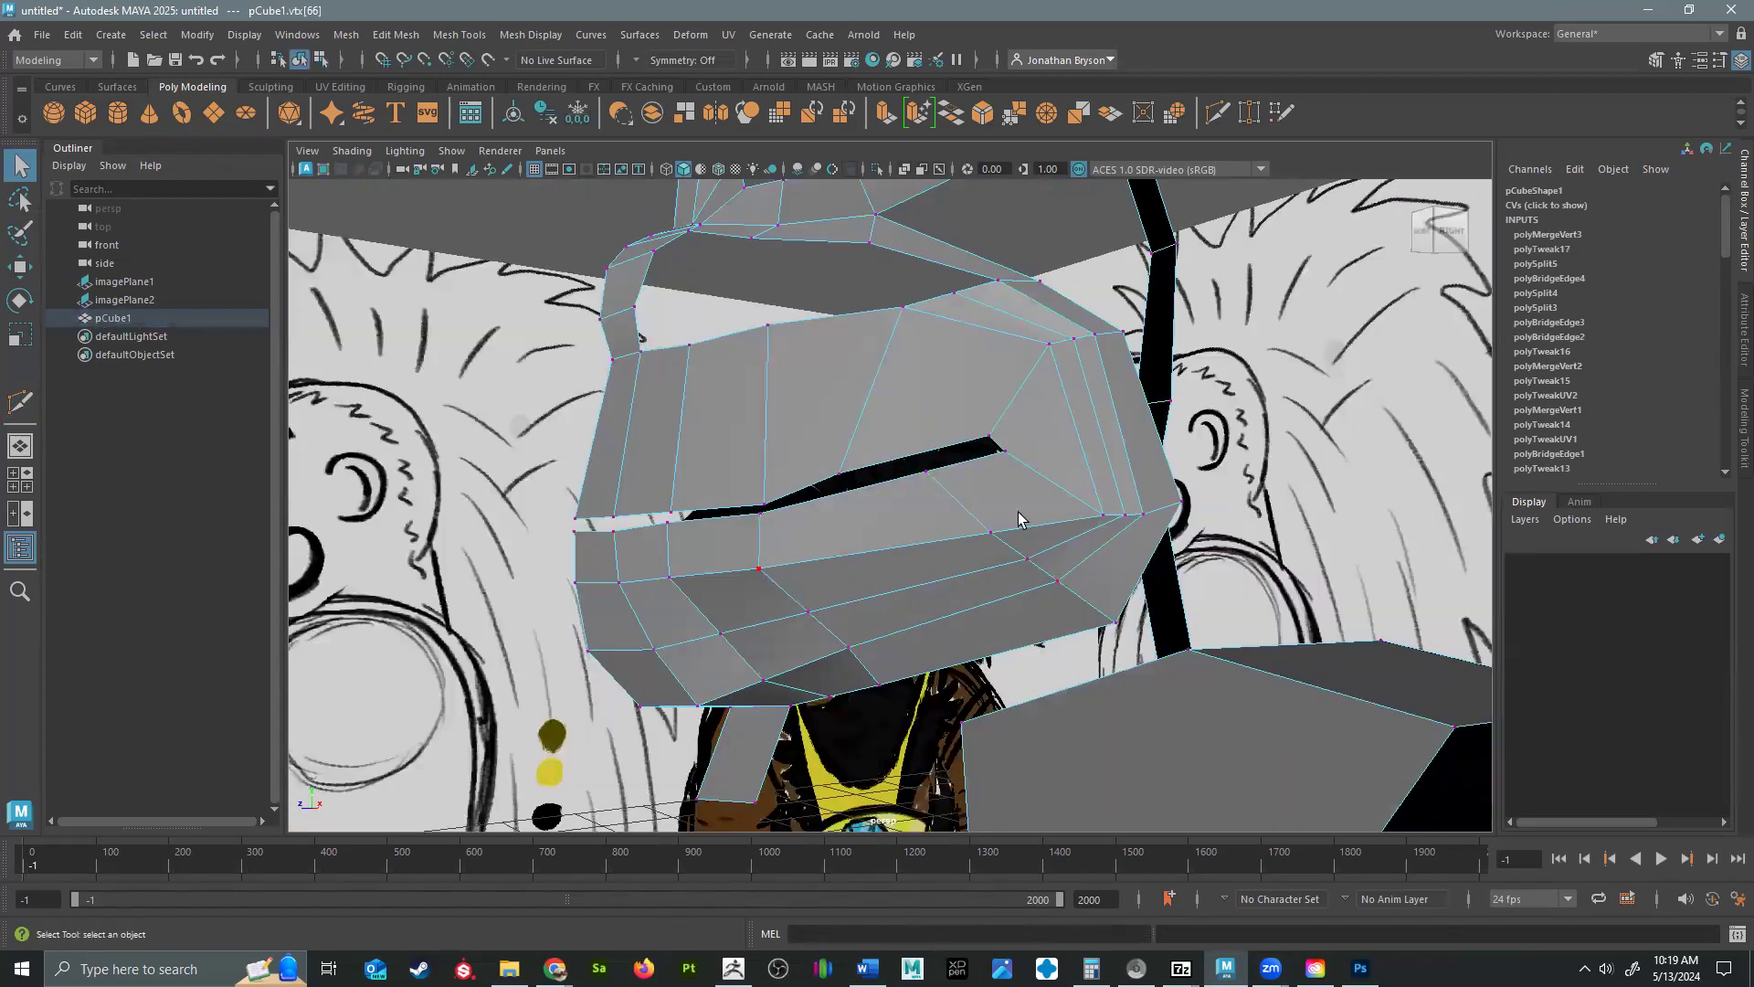
Move the nose face on the centerline strip forward from the profile.
alt+drag(677, 548, 892, 445)
alt+drag(860, 603, 870, 605)
right_drag(878, 428, 856, 490)
click(872, 582)
shift+click(932, 452)
key(w)
alt+drag(932, 511, 736, 534)
click(888, 546)
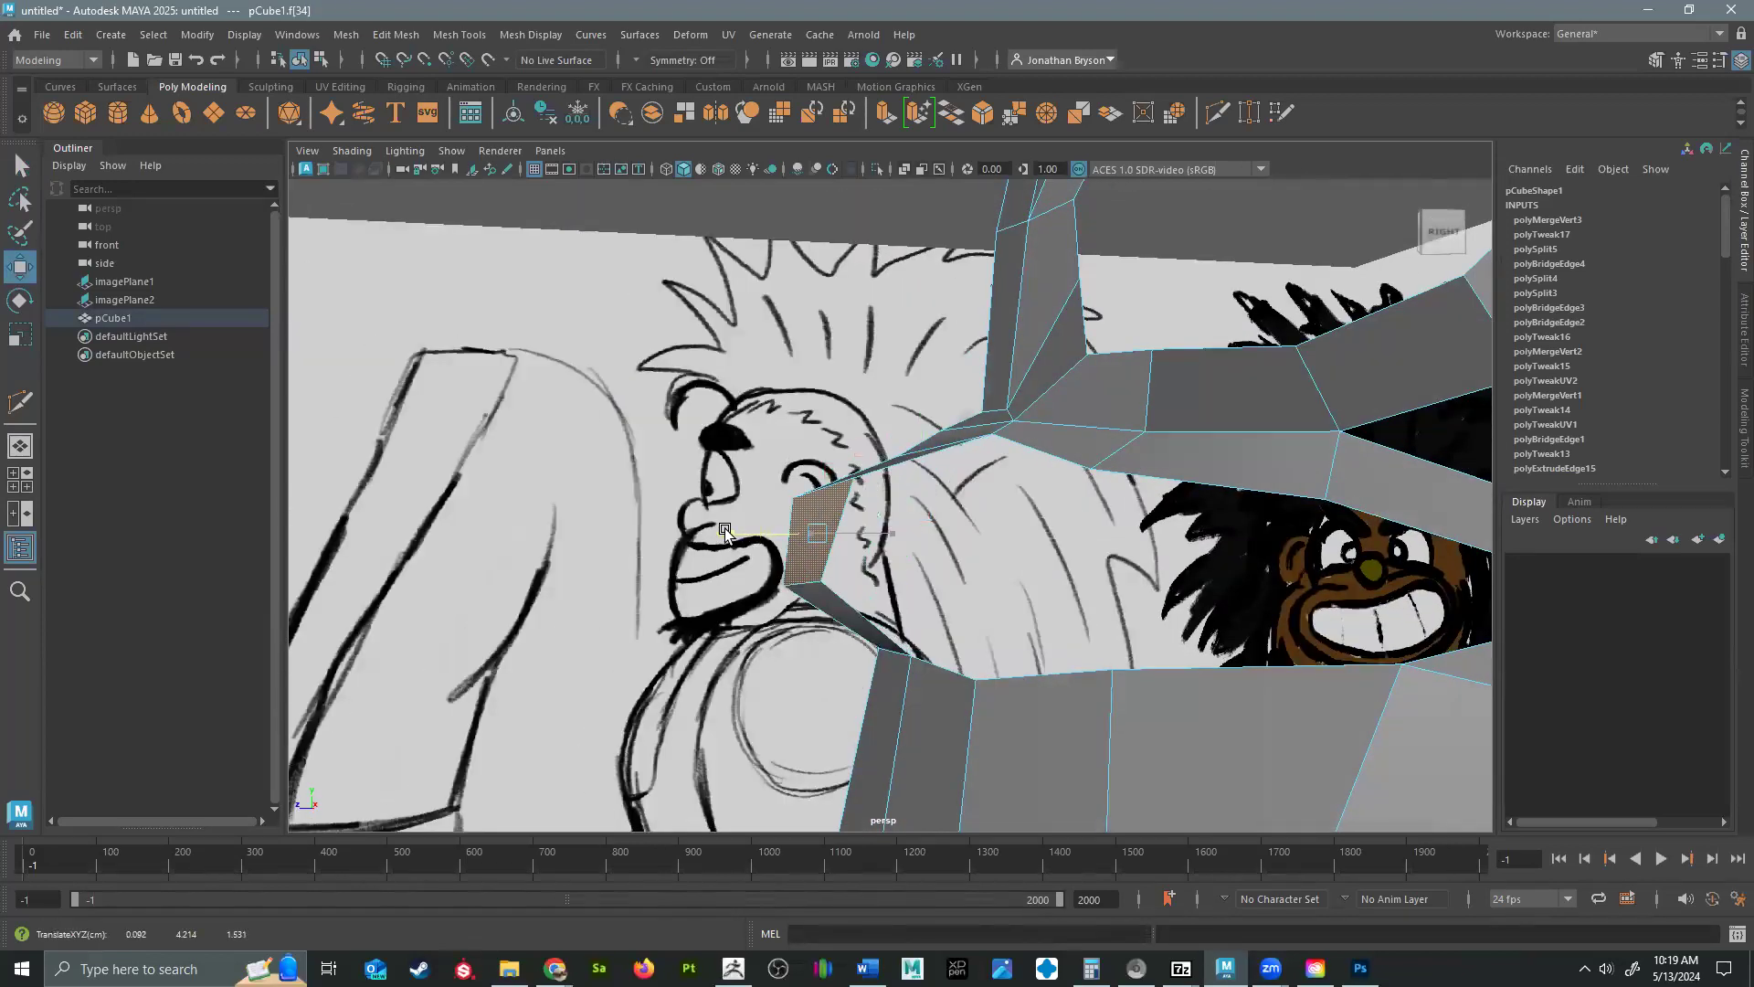
Scale the nose face vertically and switch to vertex editing.
key(e)
key(r)
drag(810, 453, 843, 391)
alt+drag(866, 570, 1034, 610)
right_drag(1034, 608, 925, 427)
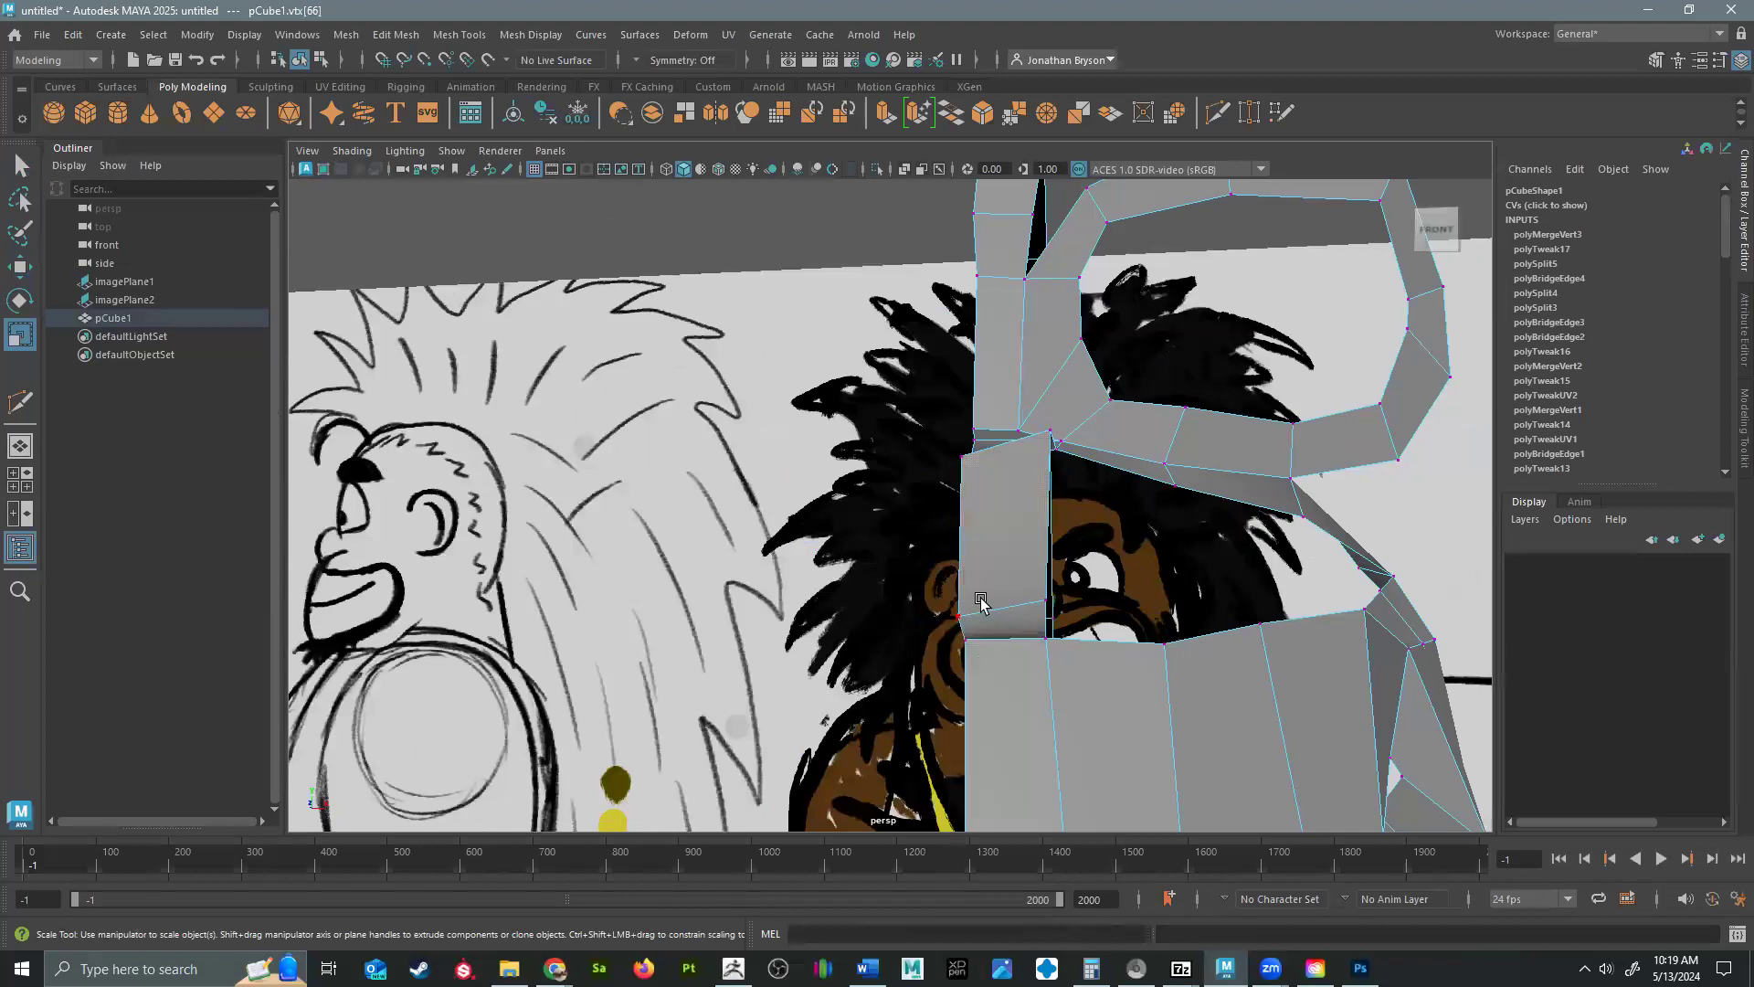
Lower the nose face's outer top vertex and raise the nose bridge vertices above it.
alt+drag(1042, 471, 1020, 469)
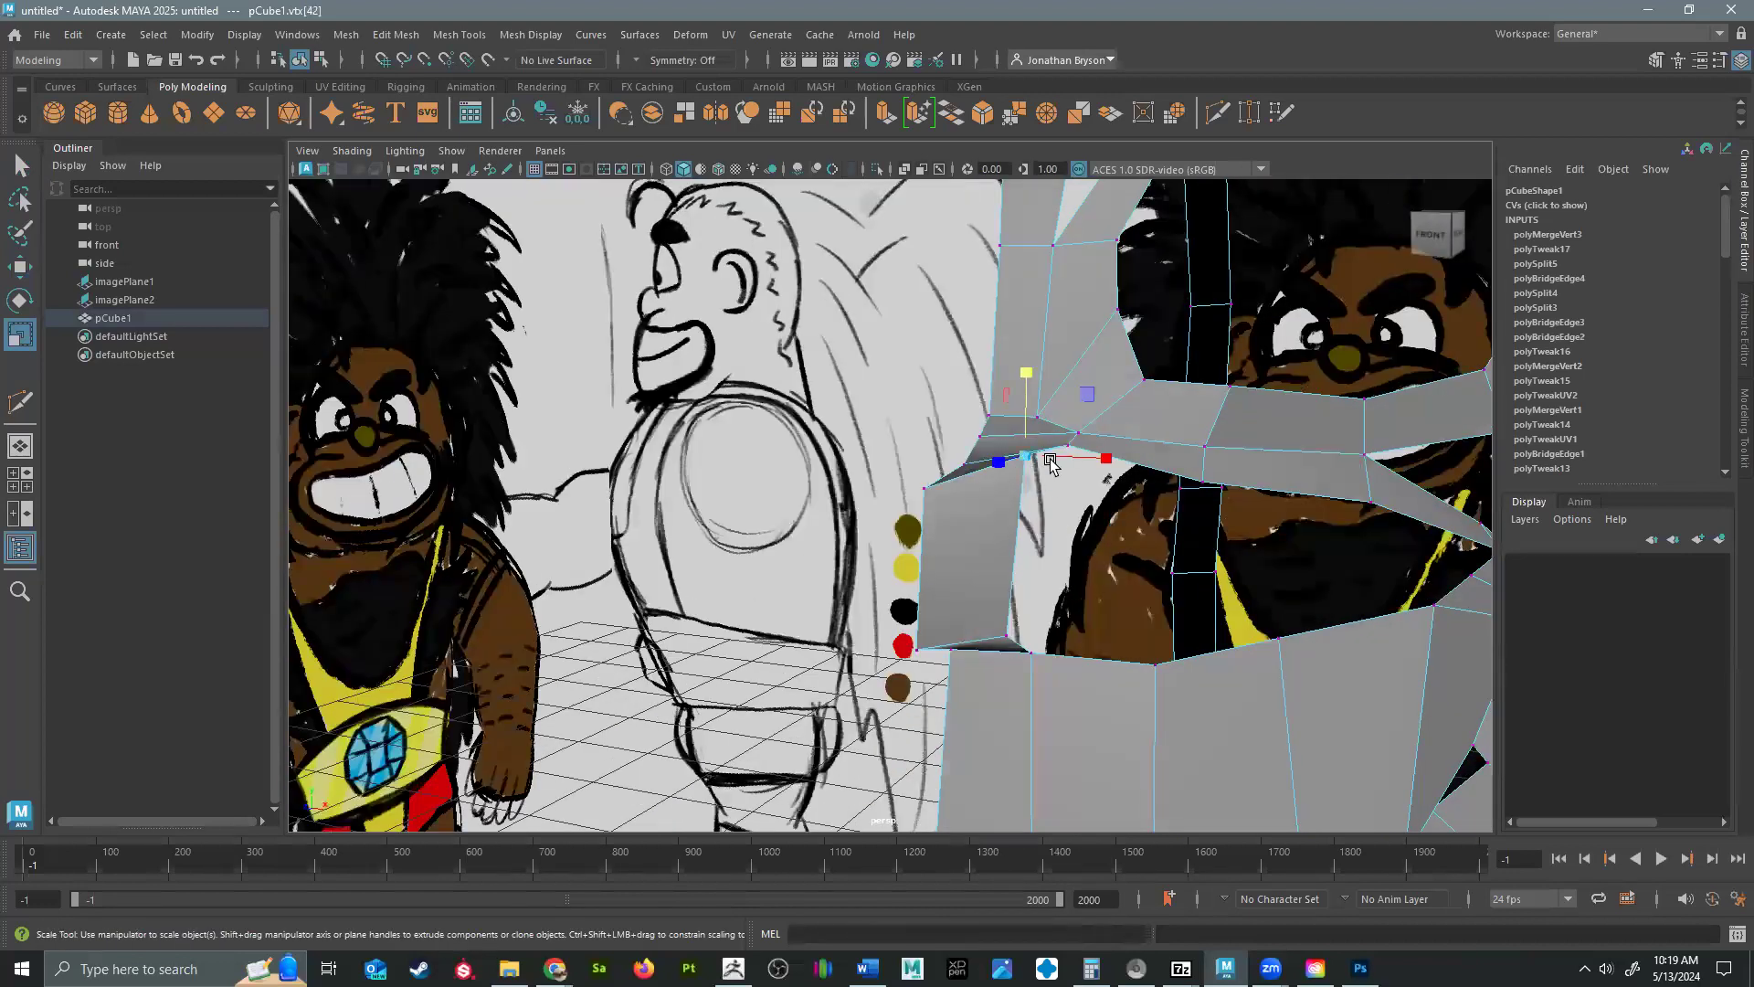
key(w)
drag(1026, 376, 1025, 414)
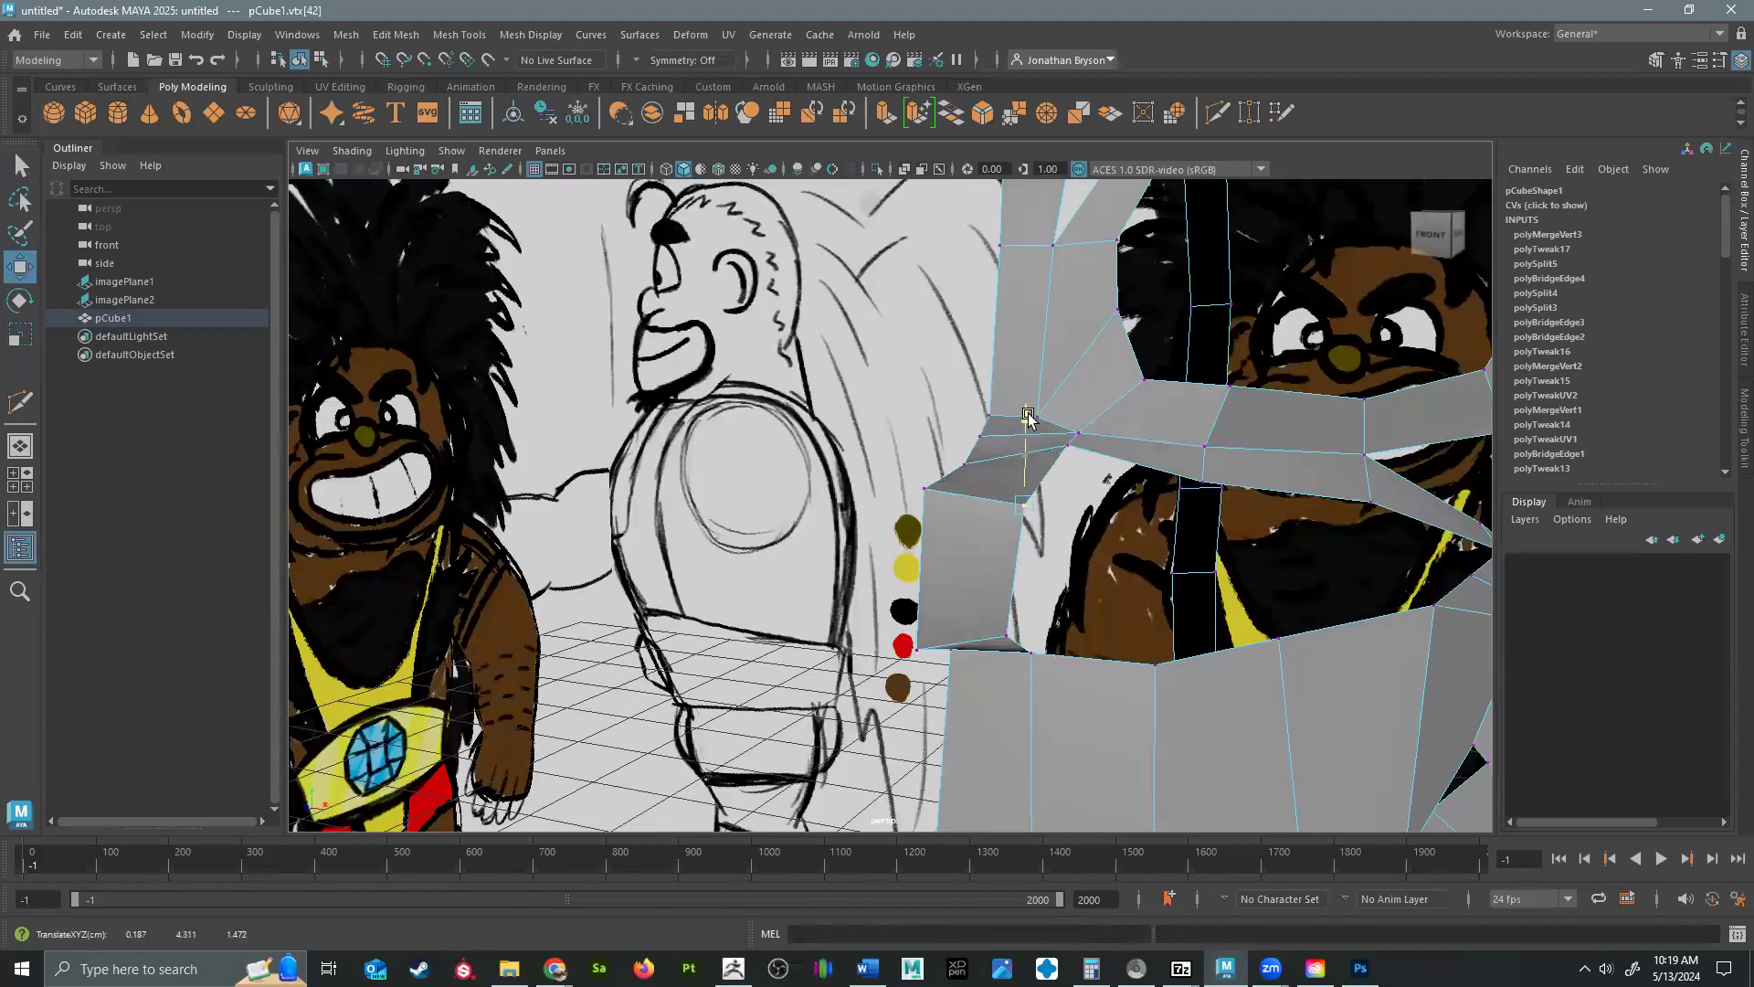
click(966, 457)
click(1065, 442)
drag(1064, 364, 971, 347)
click(986, 431)
drag(1006, 414, 994, 412)
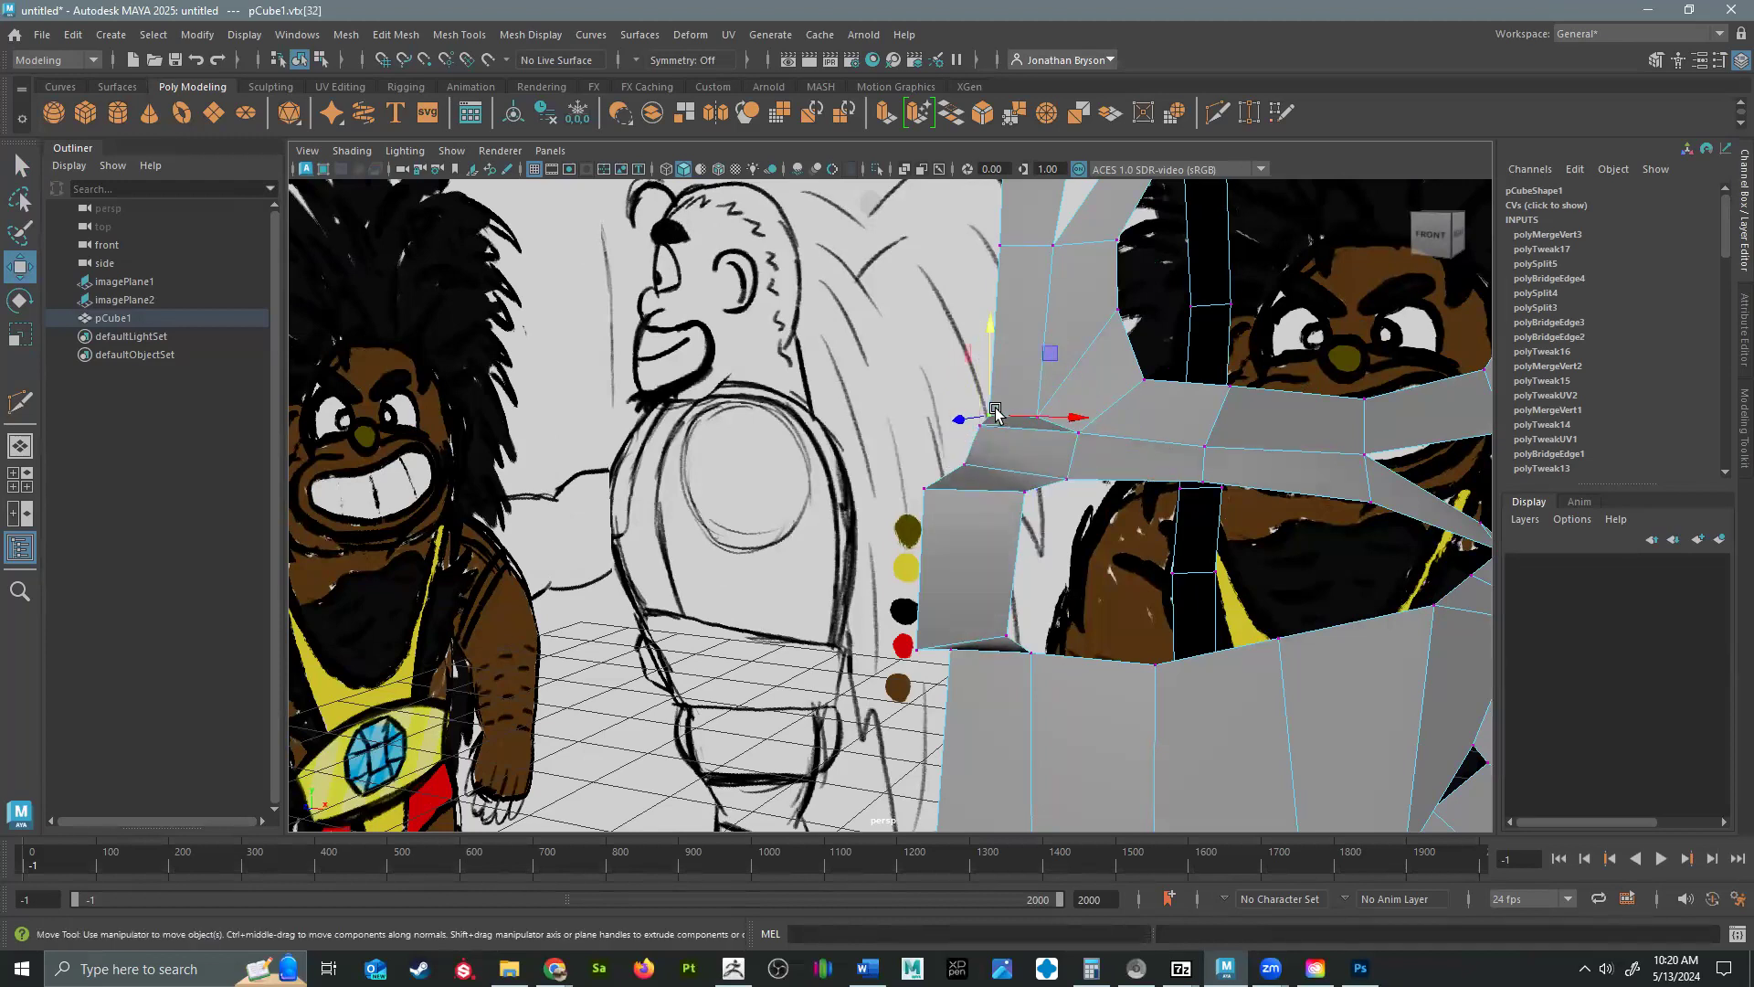
drag(984, 326, 987, 302)
click(1050, 417)
drag(1049, 416, 1056, 388)
Bridge the edge under the cheek beside the nose to the upper lip edge below, forming the nose's side.
alt+drag(1077, 469, 888, 561)
right_drag(867, 582, 880, 374)
click(905, 426)
shift+click(874, 578)
shift+right_drag(875, 576, 832, 796)
Insert an edge loop at mid-height across the nose's front and side faces.
alt+drag(884, 548, 754, 529)
mouse_move(754, 529)
shift+right_down()
mouse_move(772, 488)
mouse_move(765, 530)
shift+right_up()
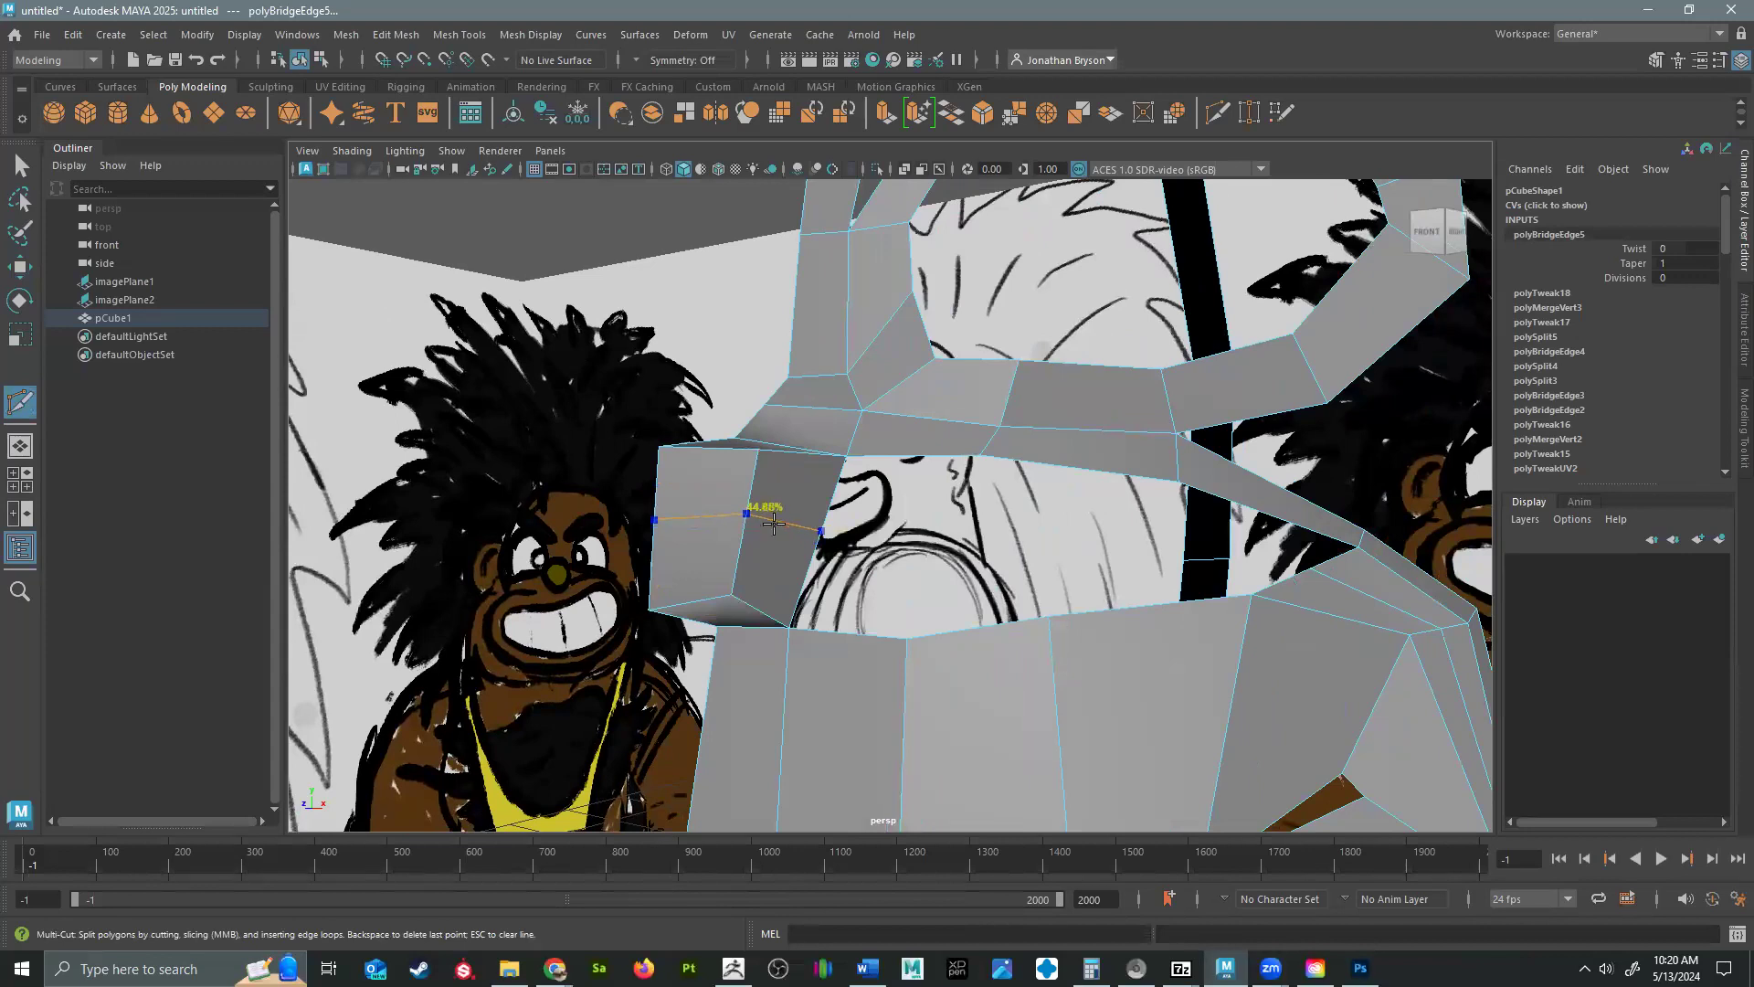
ctrl+click(784, 523)
Pull the nose's new middle edge and vertices outward to round the nose.
mouse_move(825, 511)
alt+mouse_down()
mouse_move(773, 528)
mouse_move(825, 544)
alt+mouse_up()
key(w)
right_drag(826, 556, 842, 431)
click(828, 554)
mouse_move(924, 568)
mouse_down()
mouse_move(975, 570)
mouse_move(830, 576)
mouse_move(991, 567)
mouse_move(1050, 513)
mouse_up()
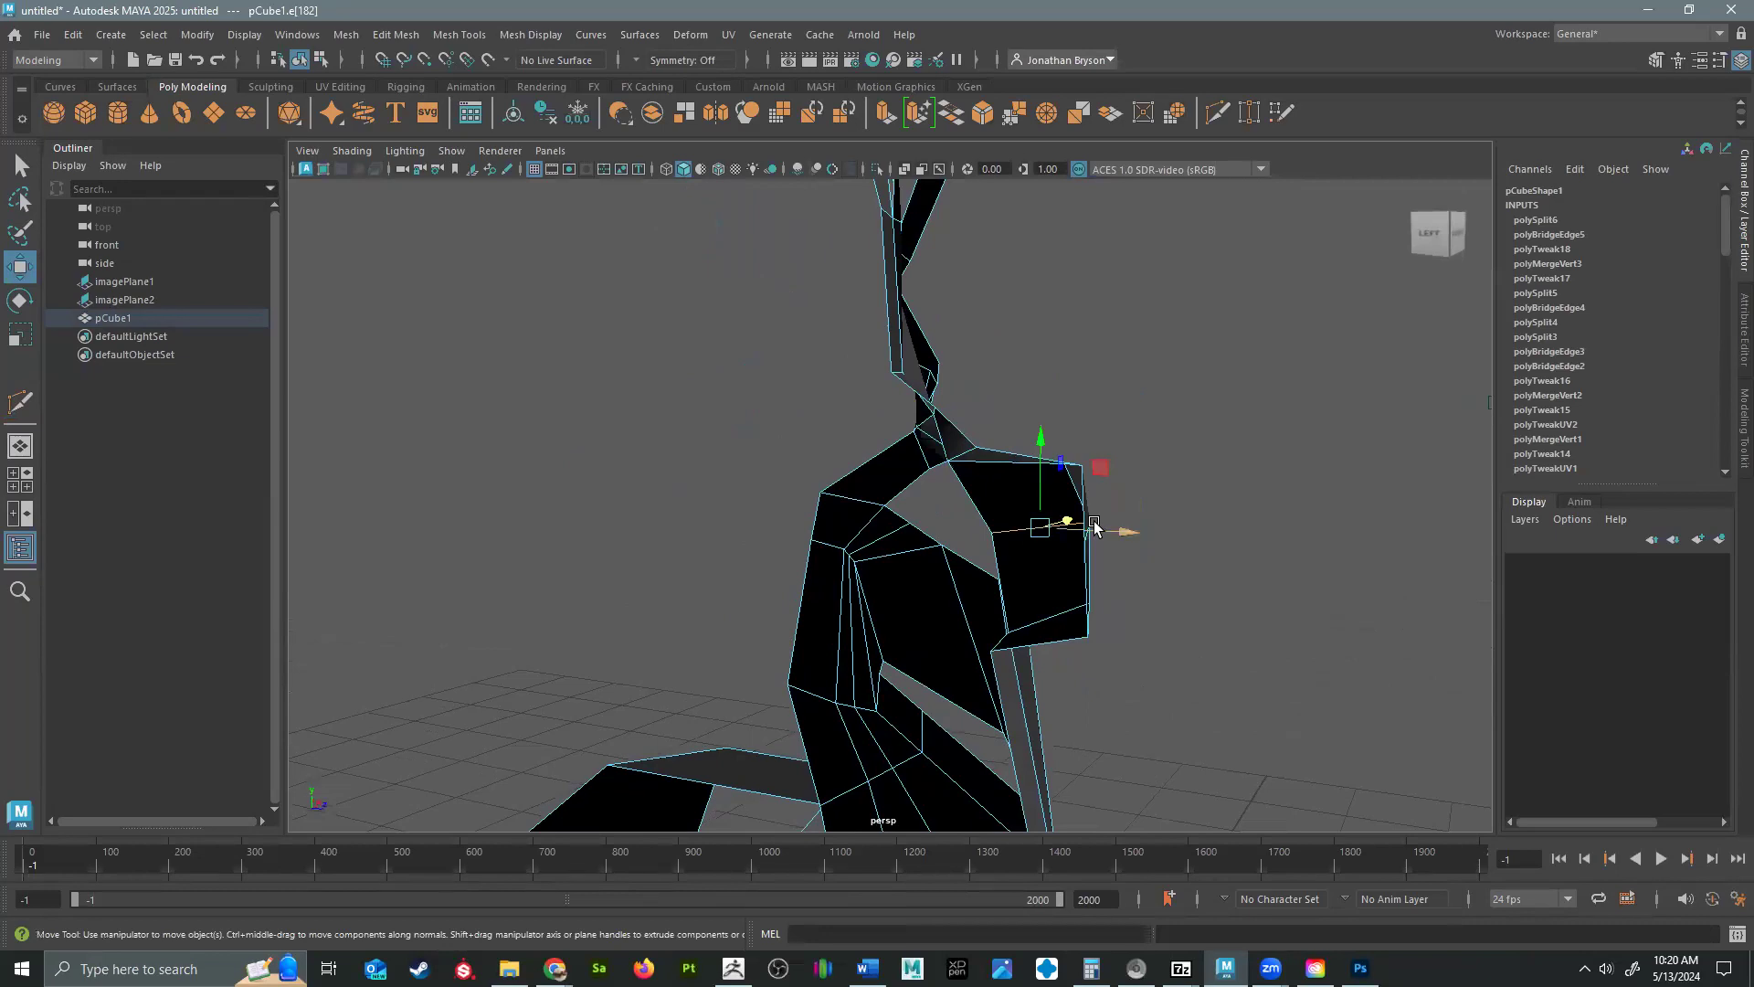
right_click(1054, 512)
right_drag(1053, 512, 1000, 404)
alt+drag(1046, 594, 908, 655)
click(1145, 517)
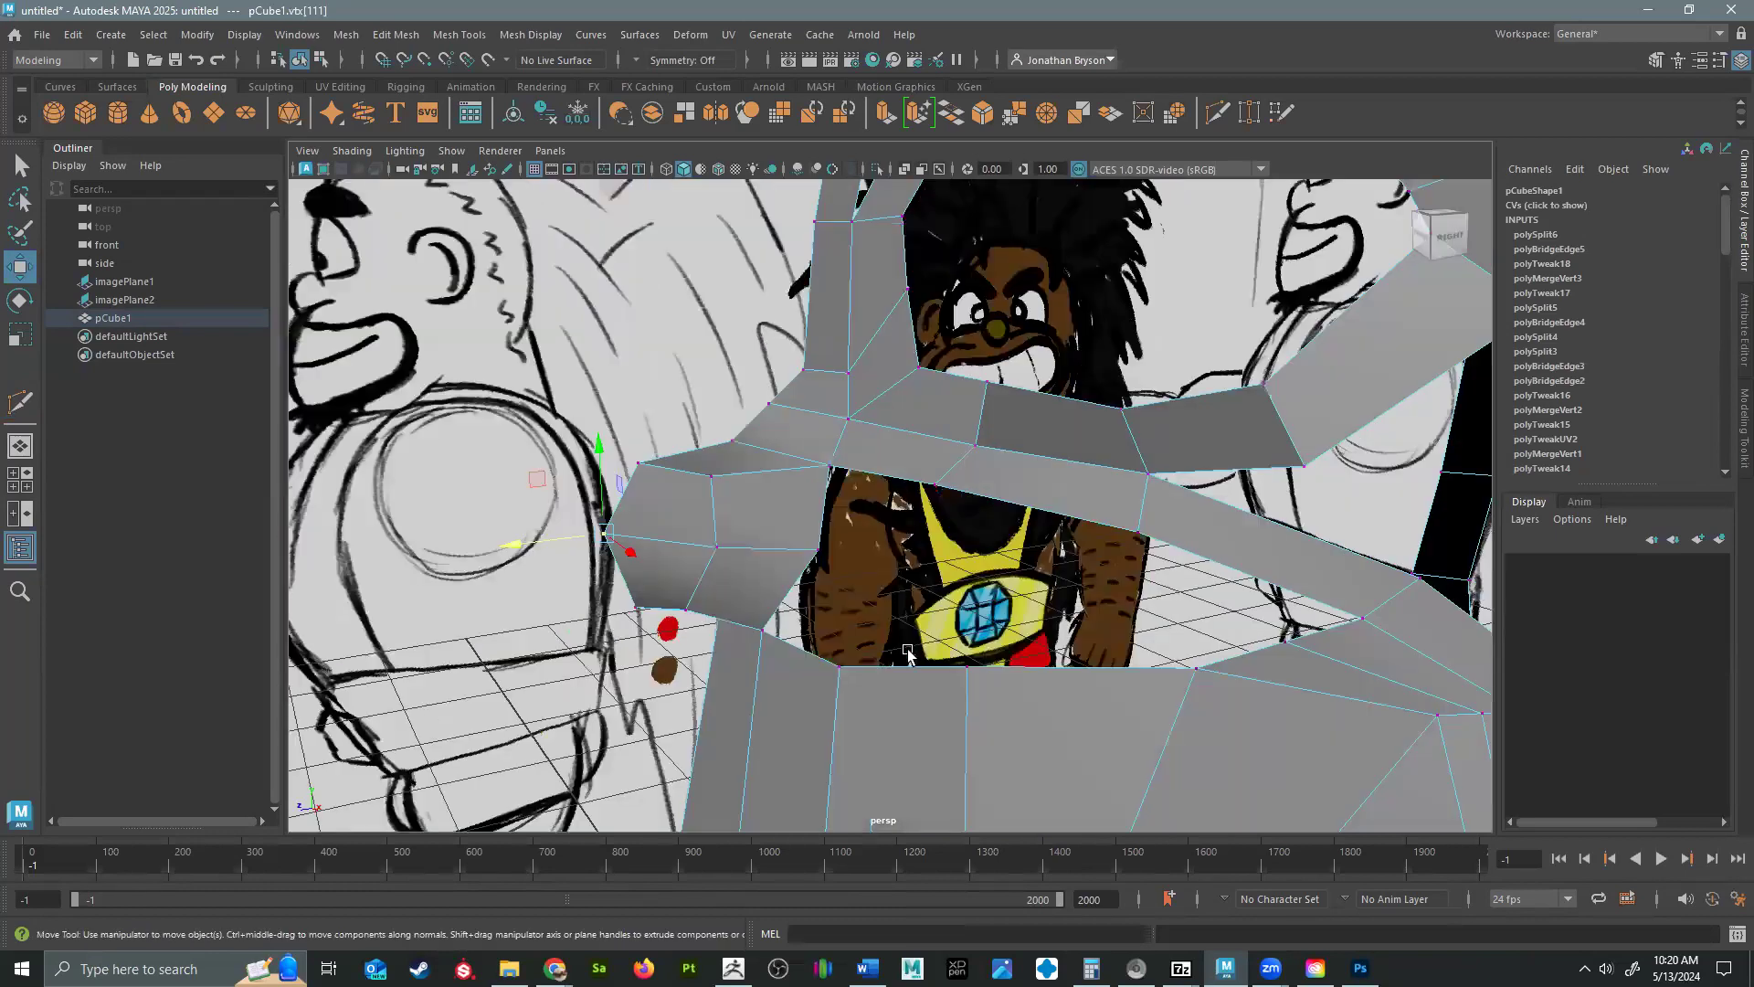
alt+drag(803, 537, 1206, 454)
Bridge the lower edge of the under-eye cheek strip to the facing top edge of the upper lip.
right_drag(1206, 454, 1204, 409)
click(1106, 417)
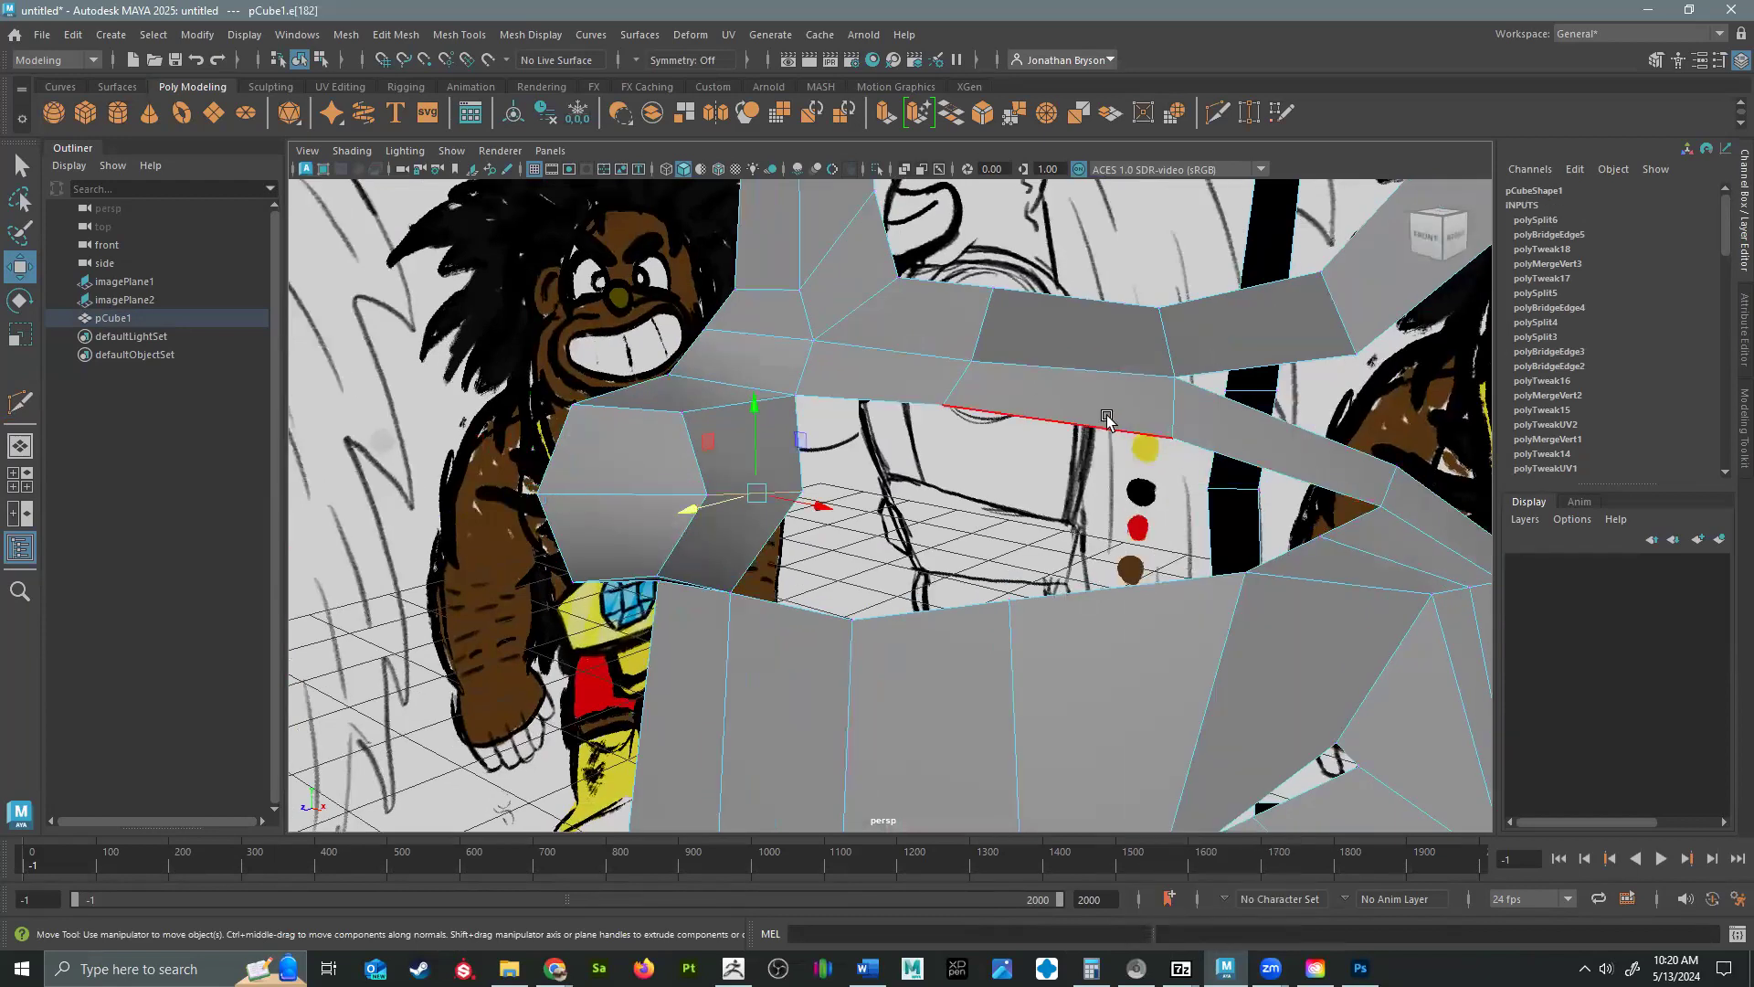
click(1014, 422)
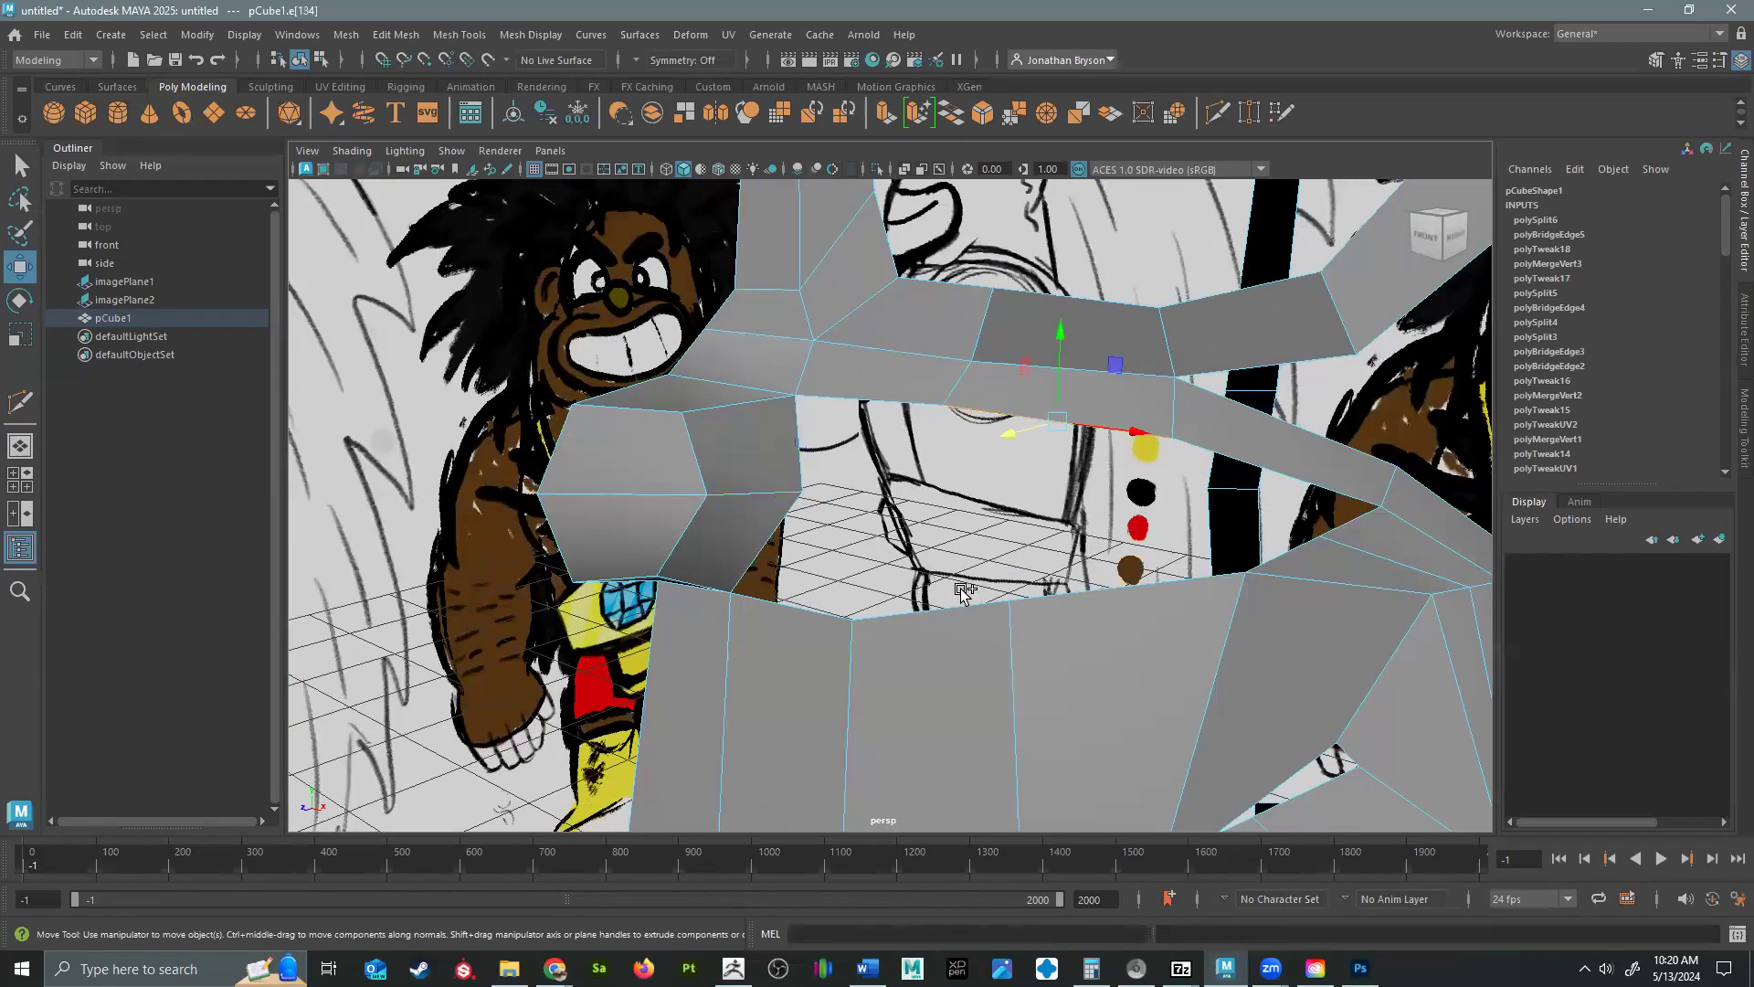
shift+right_click(943, 606)
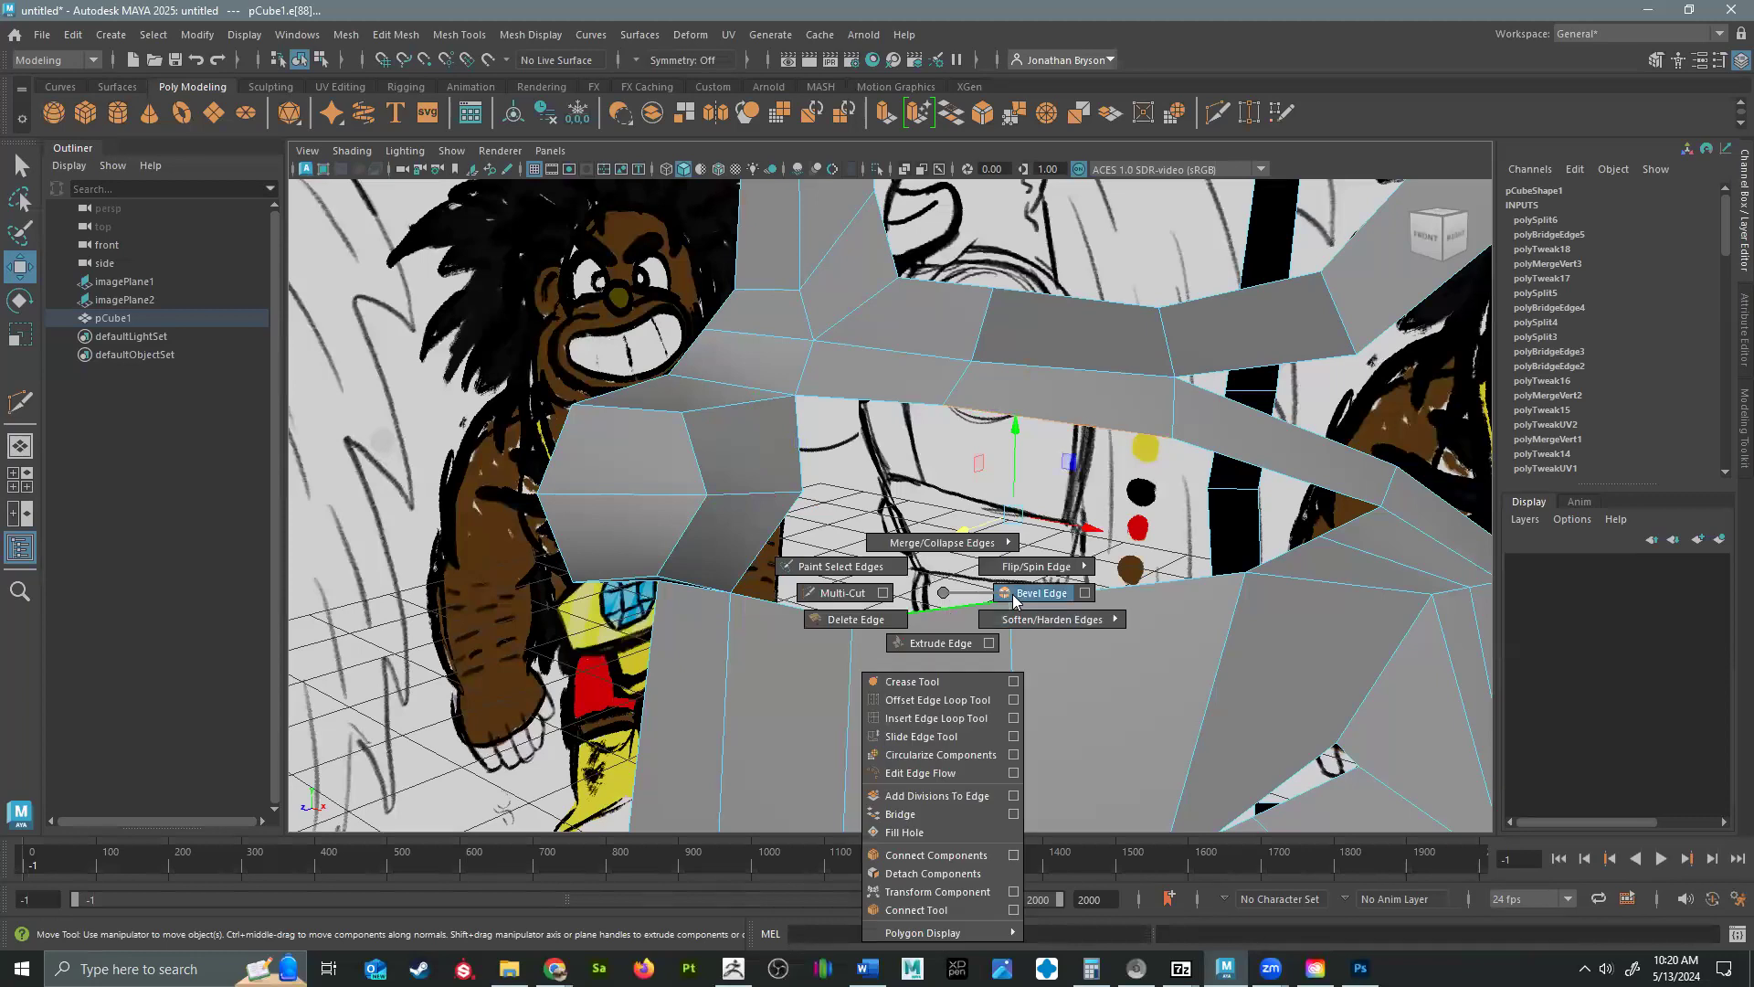
click(900, 813)
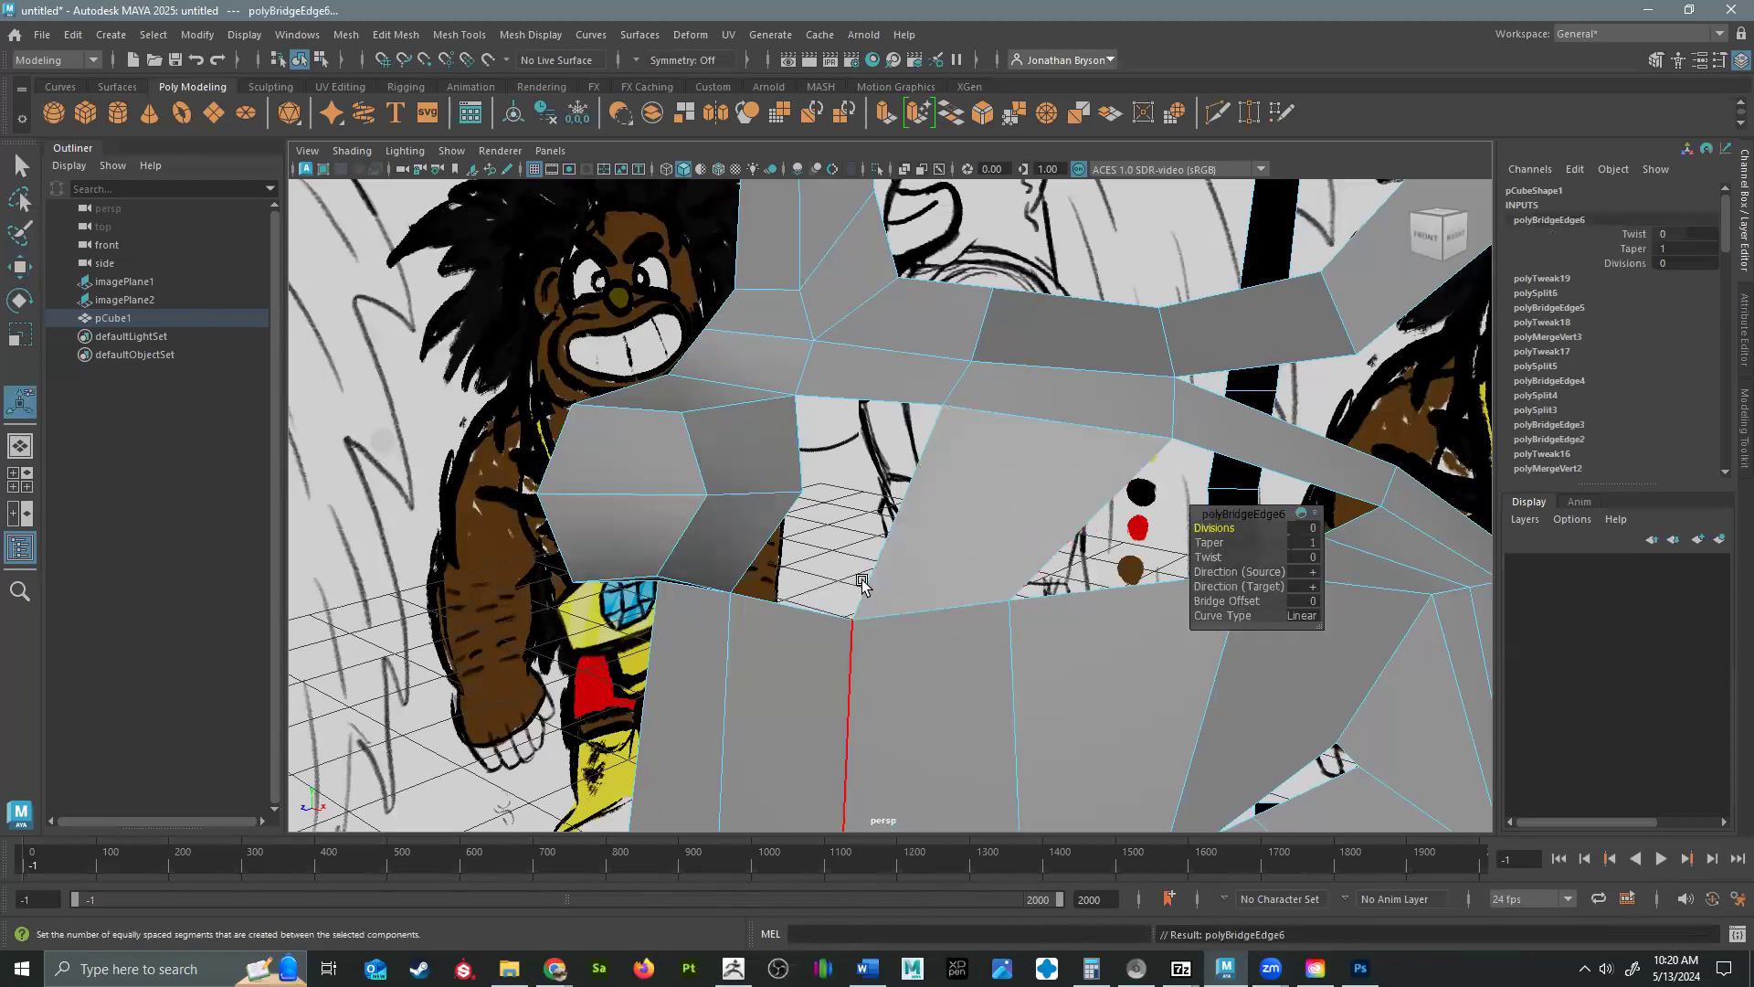
Fill the two remaining holes on either side of the new cheek face.
click(849, 408)
shift+right_click(853, 411)
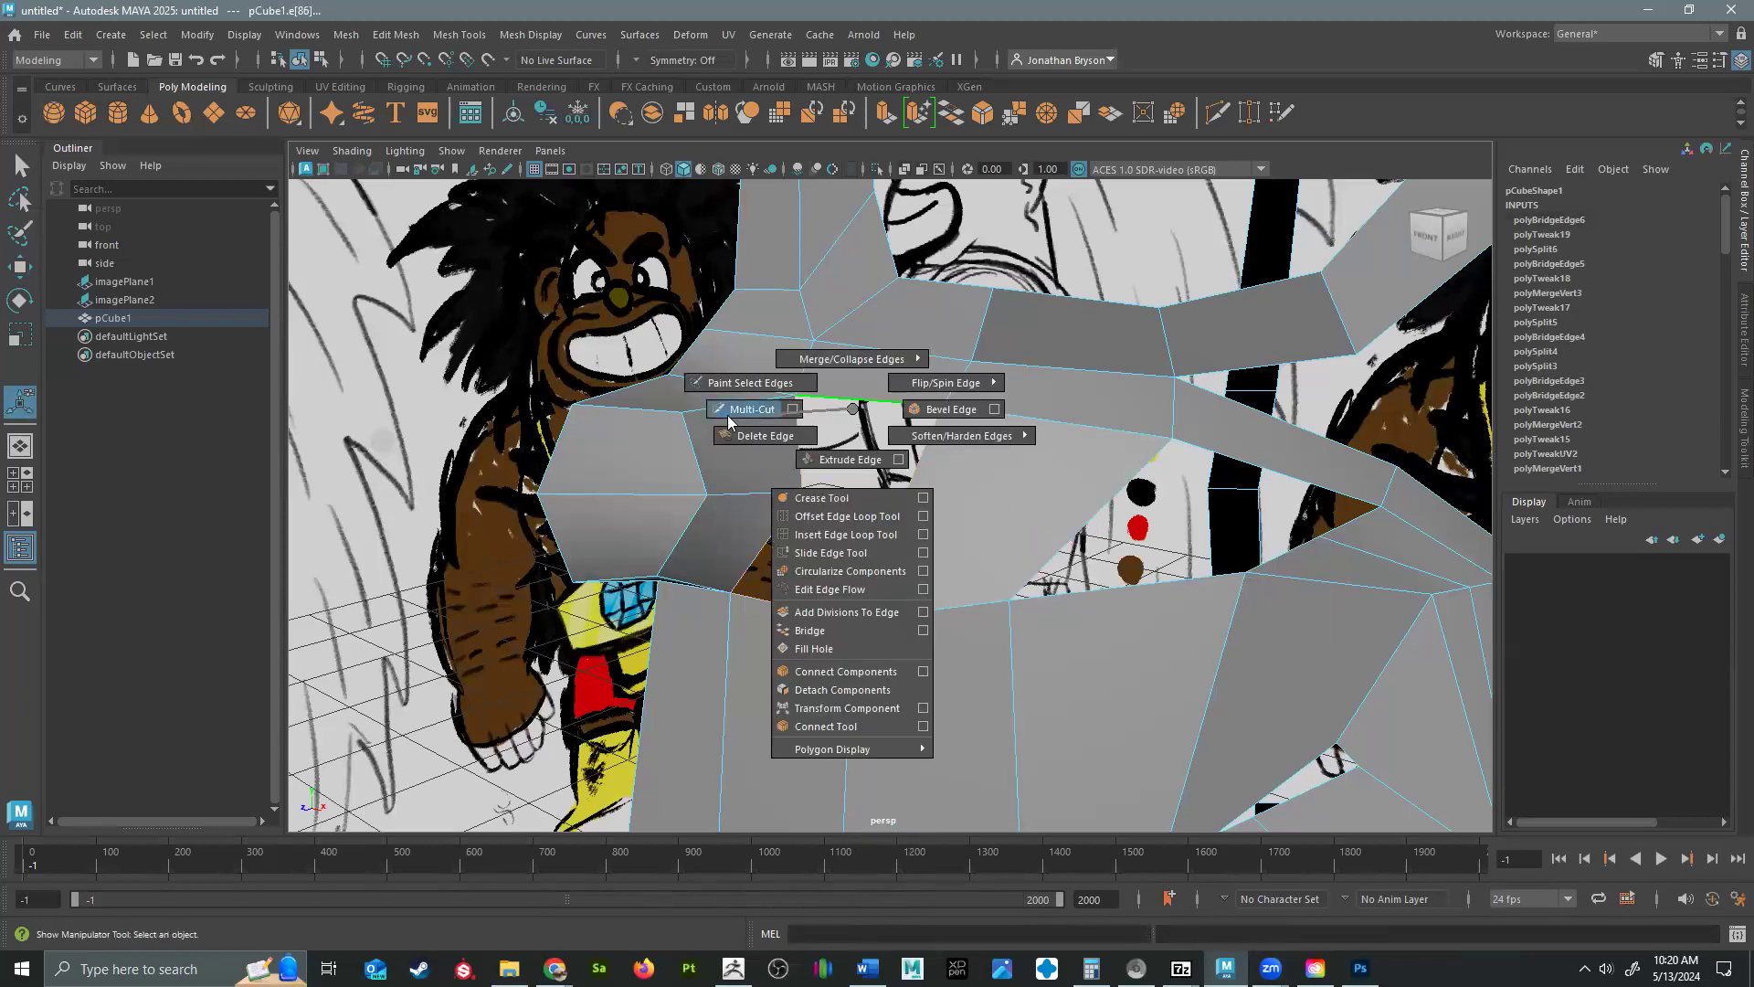
click(813, 648)
click(1224, 455)
key(e)
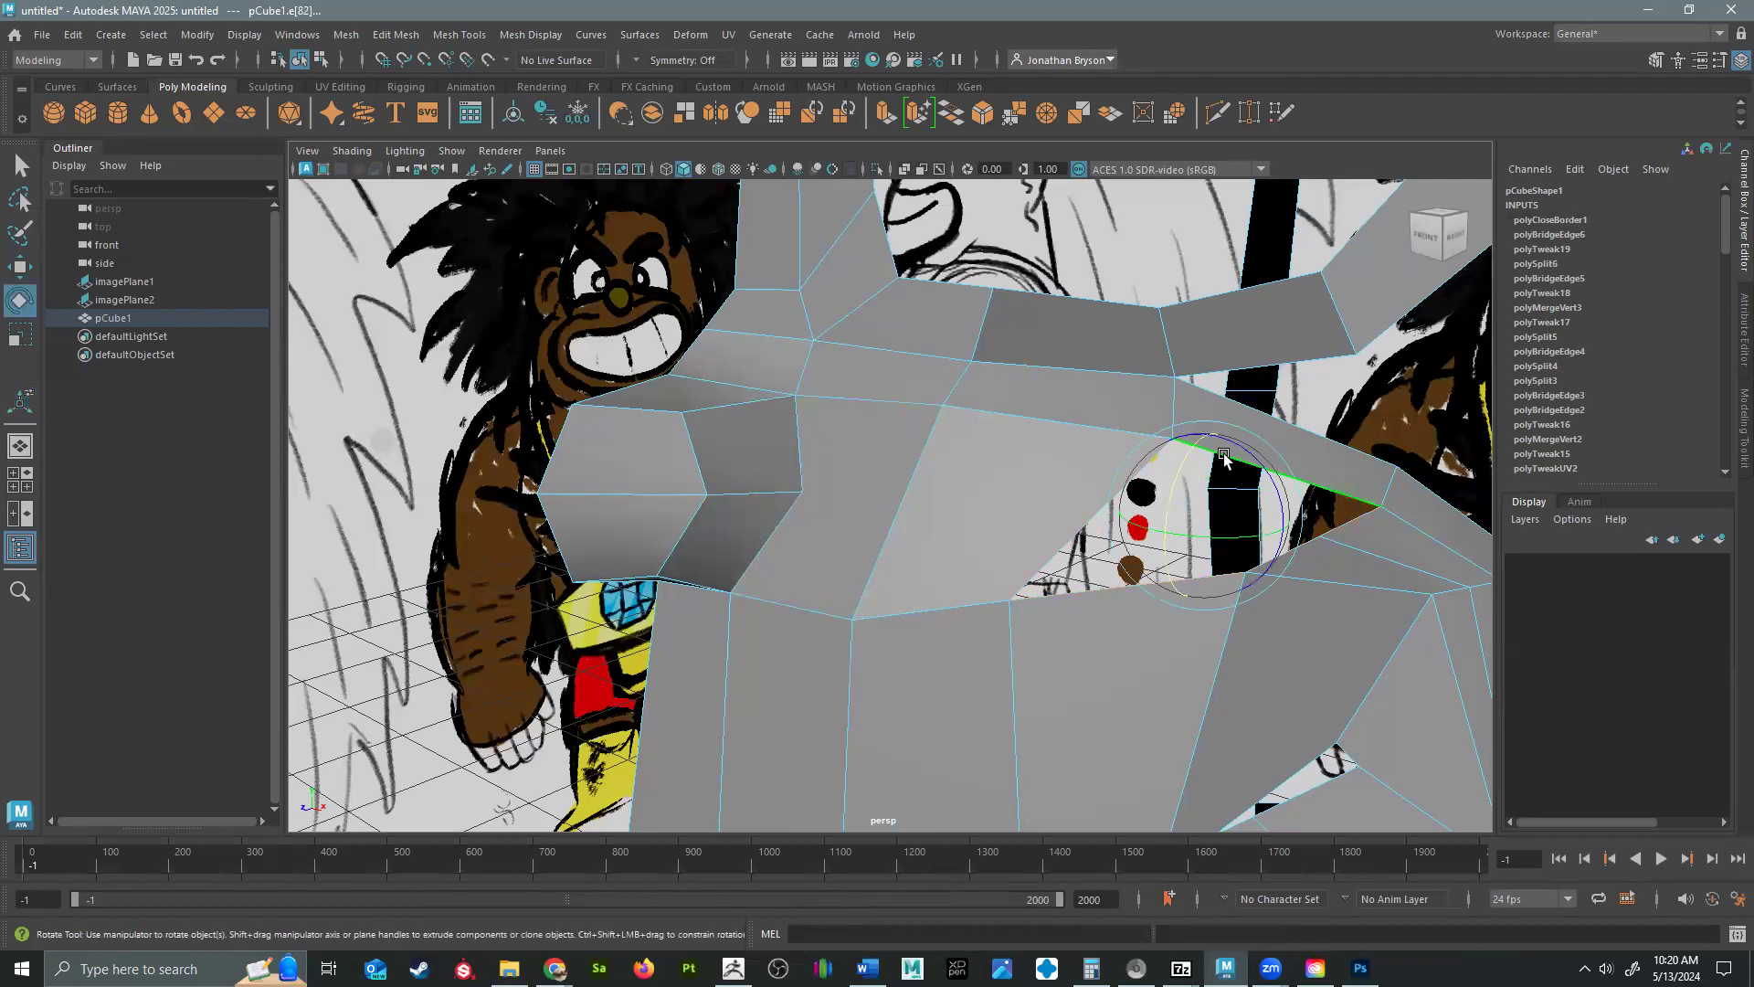
key(g)
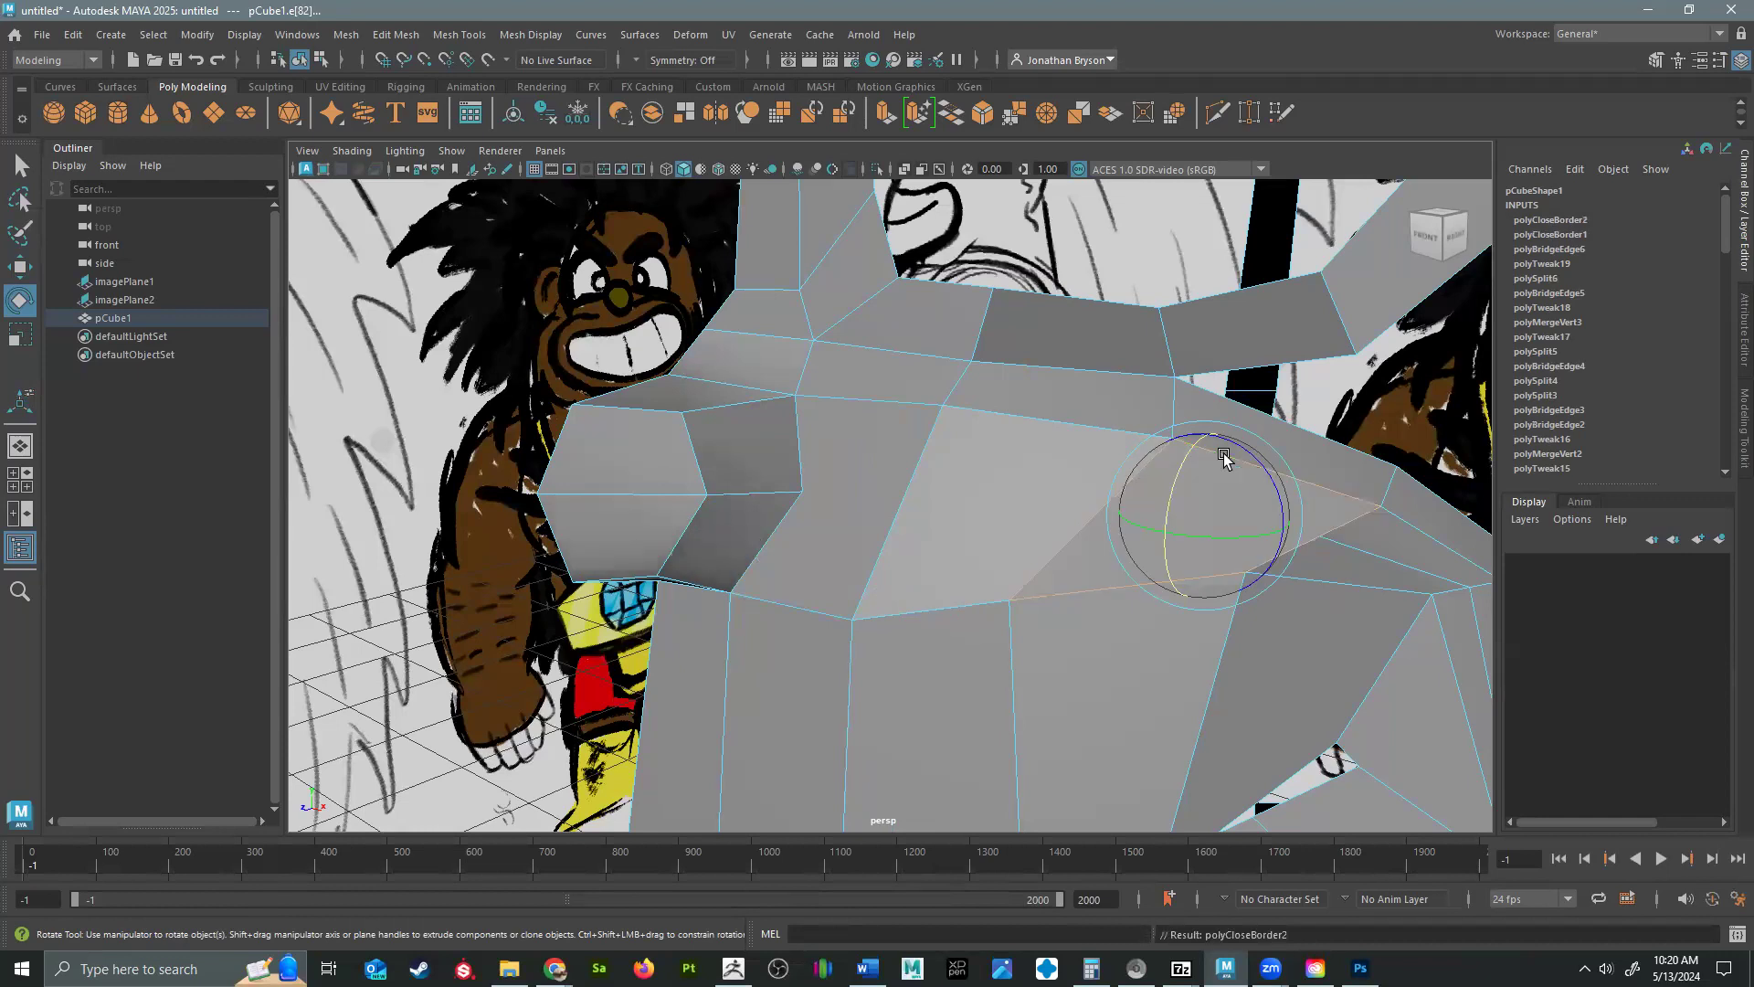
Cut a continuous line across the filled cheek faces from the outer cheek to the nose's middle edge.
shift+right_drag(900, 487, 879, 493)
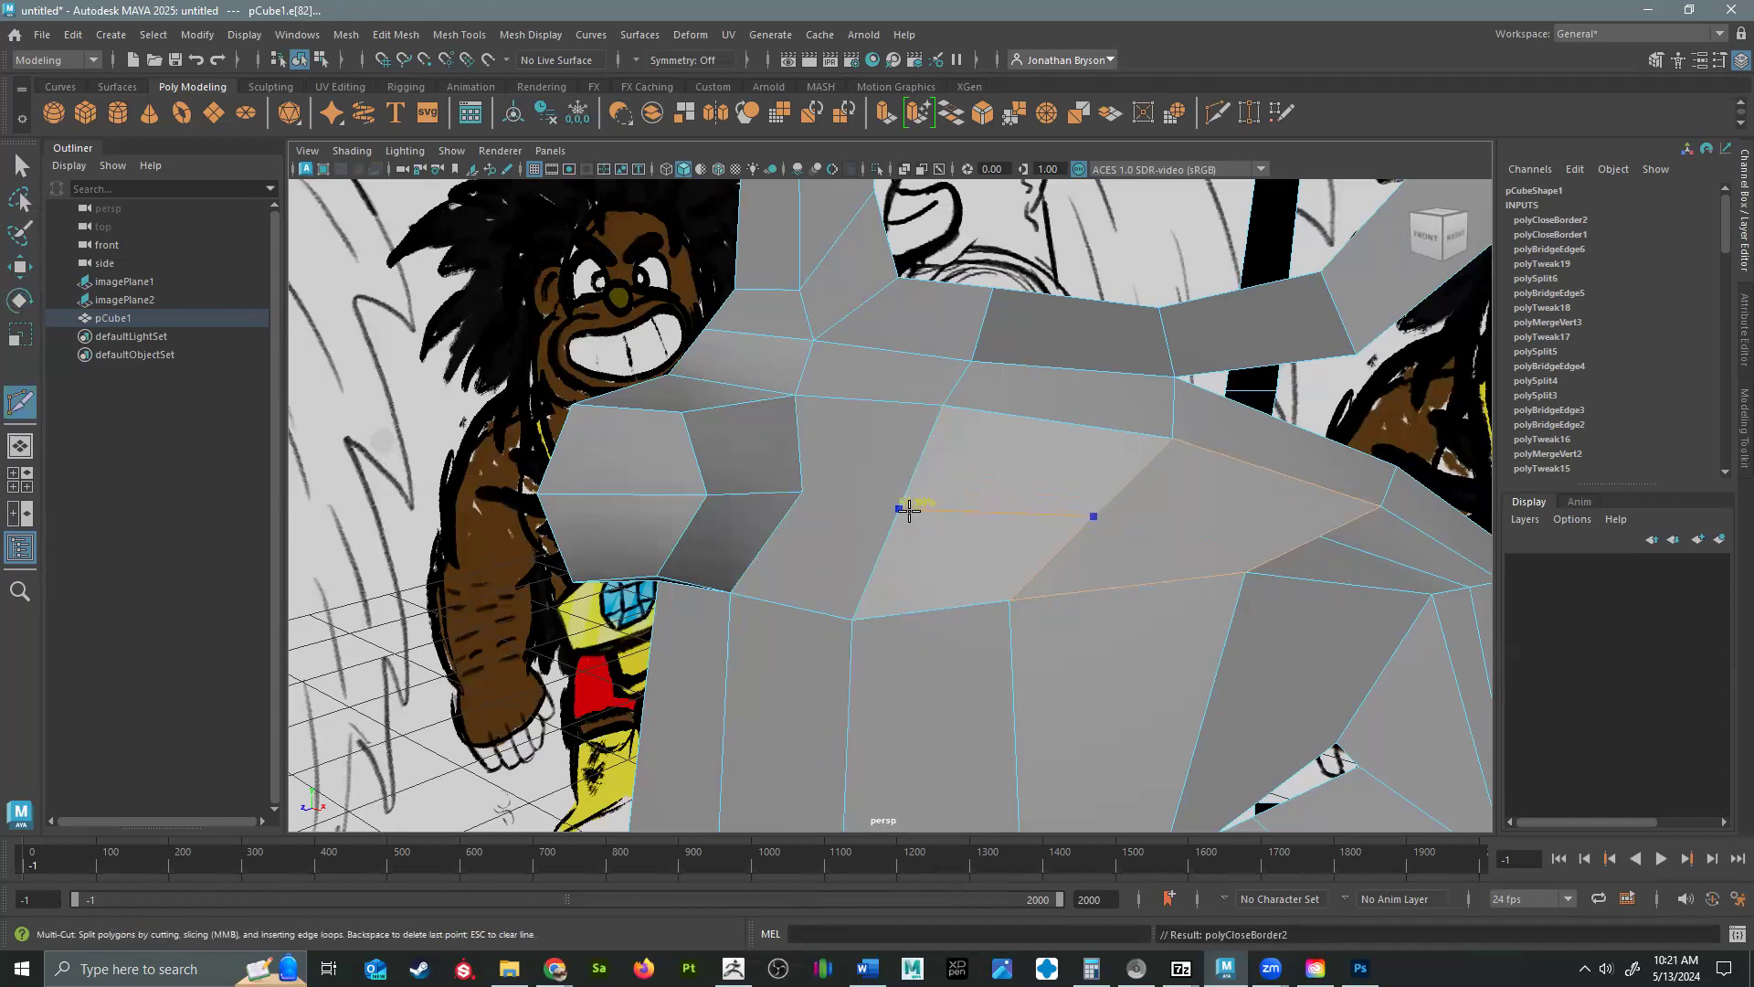
key(Return)
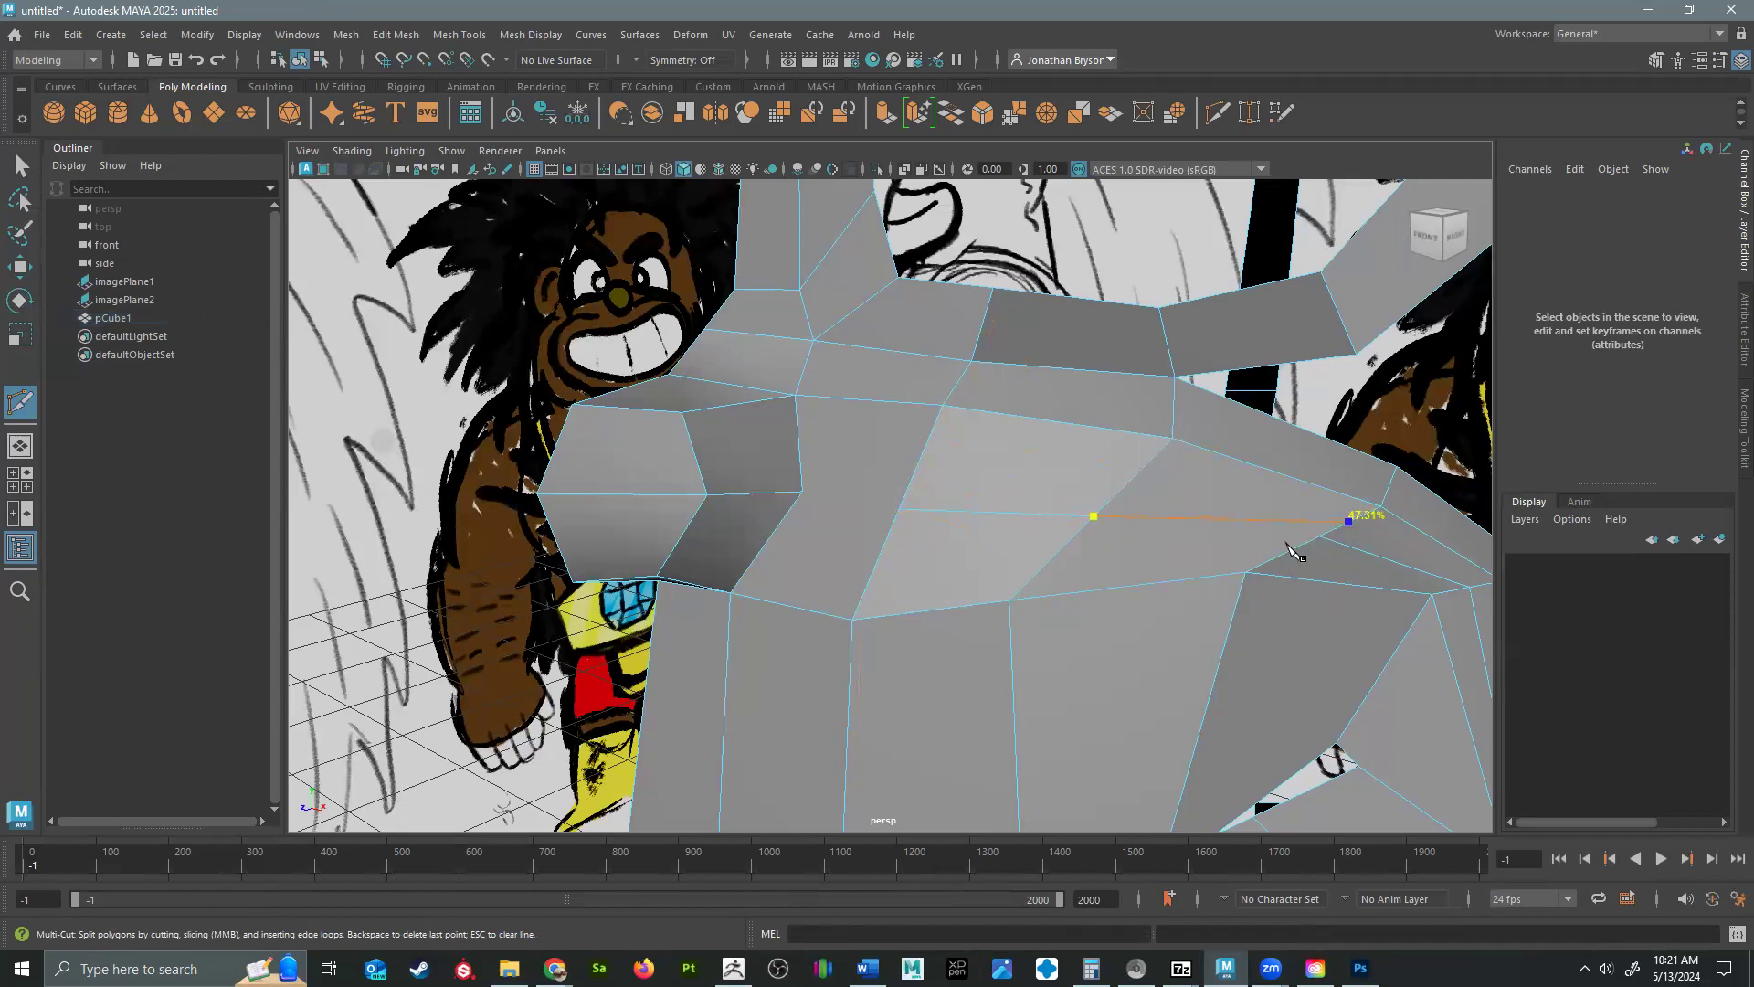
click(898, 509)
click(802, 492)
key(Return)
click(802, 493)
Reposition the new cheek vertices beside the nose to smooth the transition into the cheek.
alt+drag(926, 537, 1065, 547)
key(w)
right_drag(1066, 546, 977, 431)
click(1064, 559)
alt+drag(1063, 560, 939, 566)
click(950, 554)
click(864, 566)
drag(864, 567, 996, 578)
Lower three outer cheek vertices above the mouth corner to round the cheek.
click(1191, 563)
drag(1207, 561, 1169, 612)
click(1215, 548)
drag(1215, 548, 1206, 592)
click(1130, 521)
drag(1130, 521, 1107, 556)
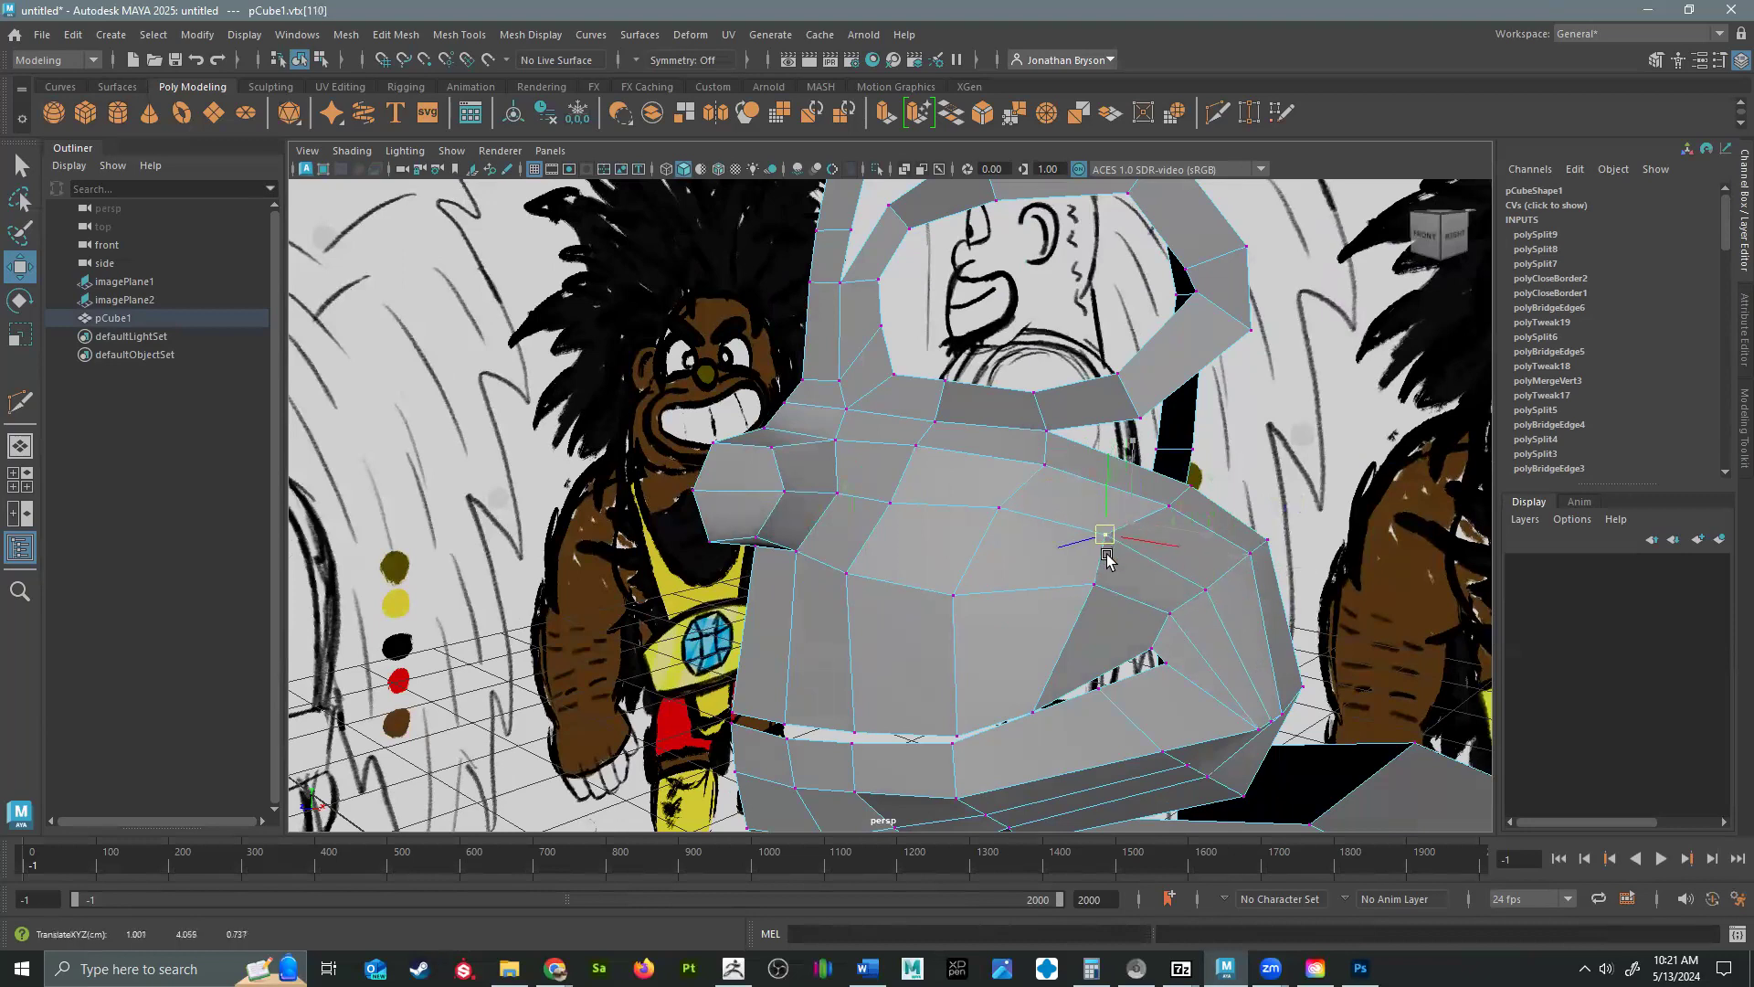
Move the mid-cheek vertices in the perspective view to even out the cheek's curve.
click(1002, 509)
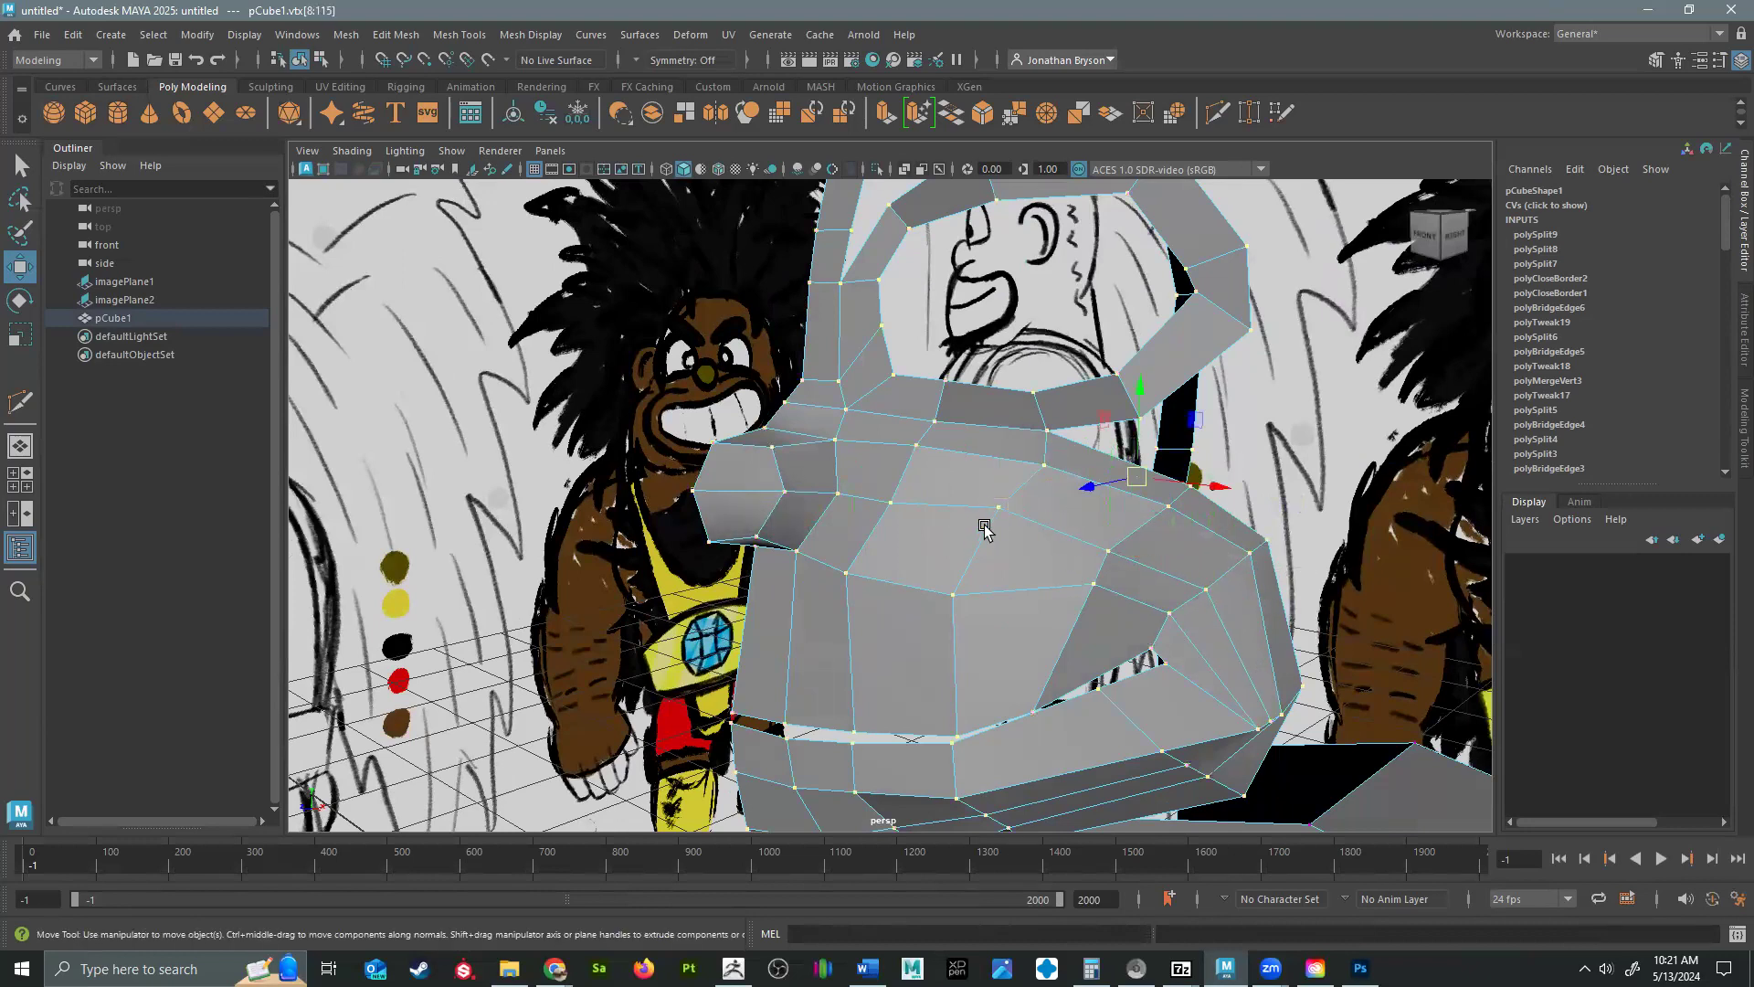
alt+drag(1023, 516, 951, 533)
alt+drag(969, 617, 994, 559)
click(1049, 604)
click(957, 628)
drag(958, 630, 934, 608)
Adjust the vertices along the upper lip's top row and lower border to follow the face's curve.
click(822, 576)
drag(817, 572, 827, 448)
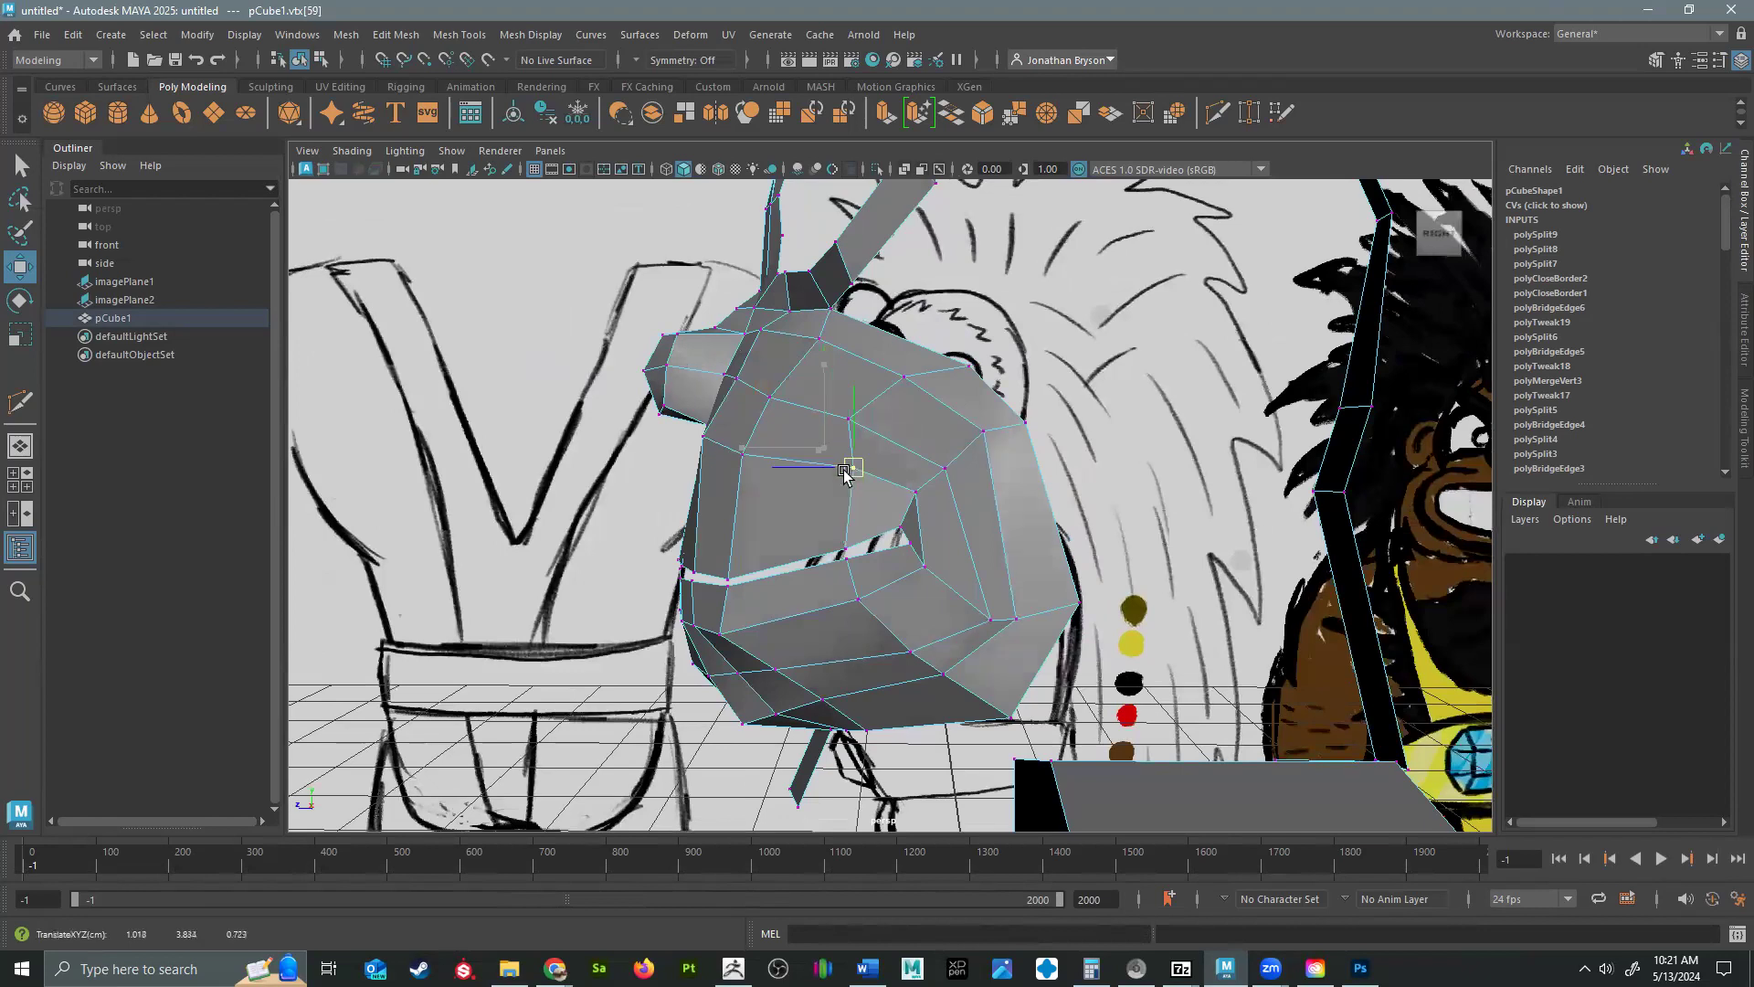
alt+drag(904, 546, 1075, 550)
drag(1059, 463, 1039, 463)
click(972, 511)
drag(971, 513, 673, 356)
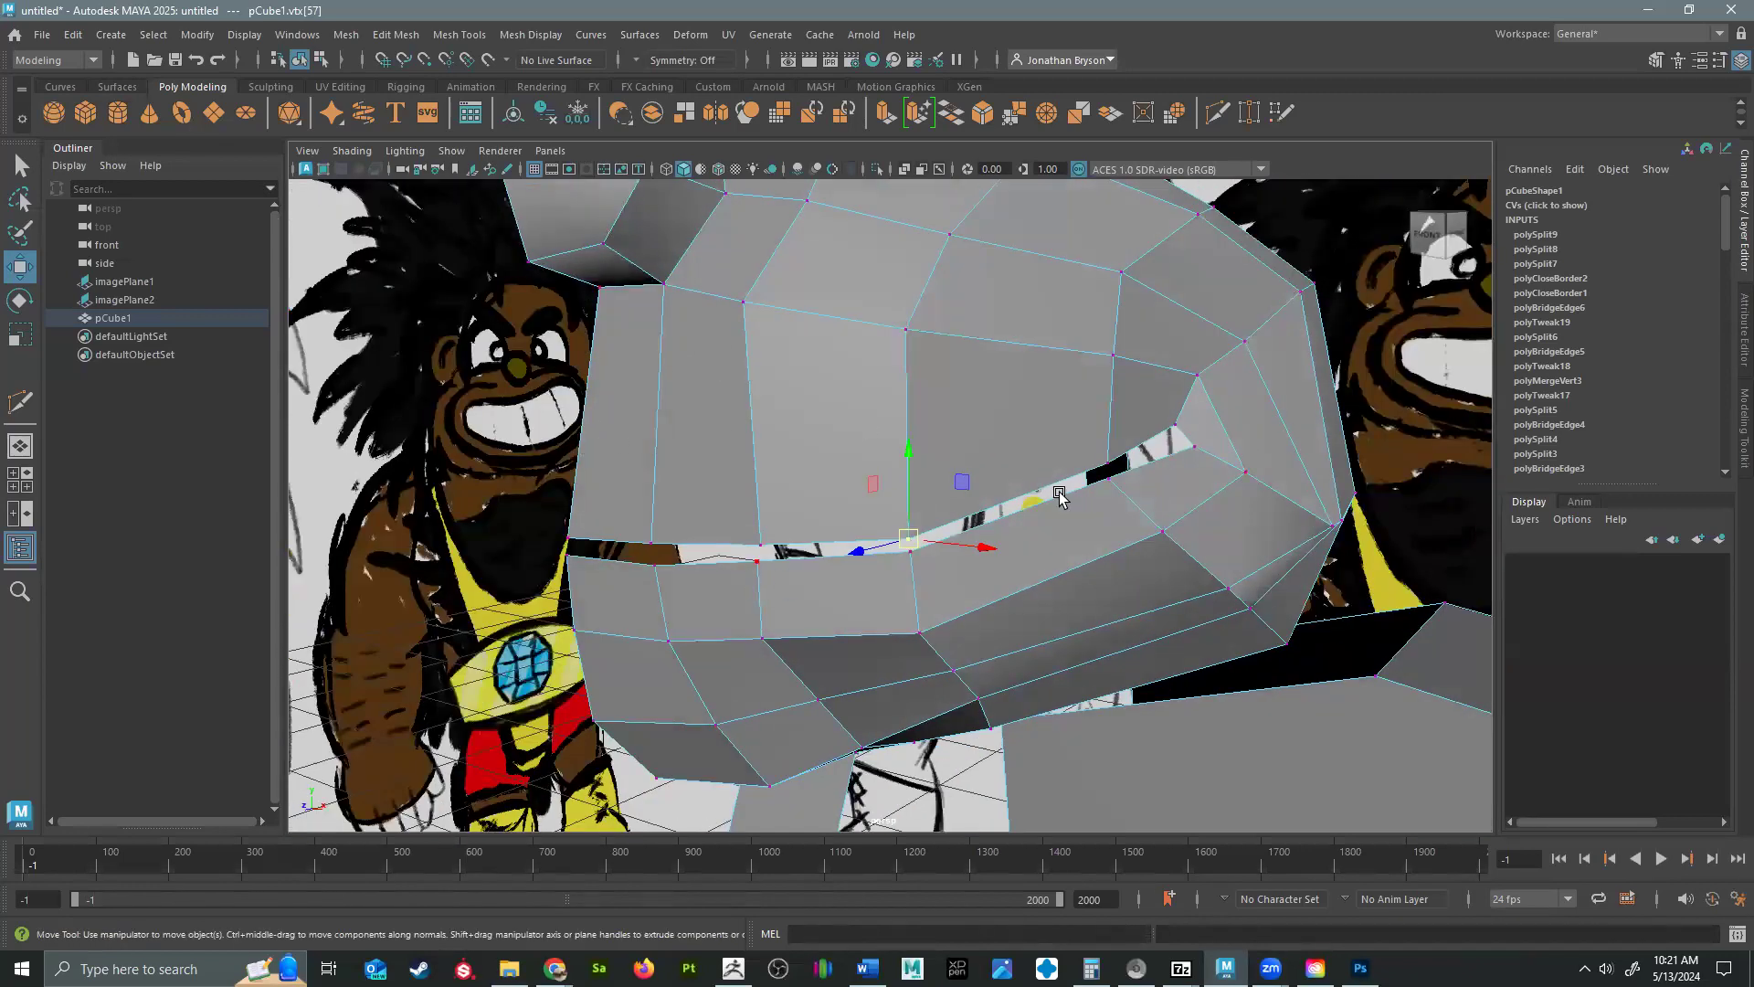
Insert two edge loops around the mouth opening through the upper and lower lips.
shift+right_drag(749, 408, 645, 405)
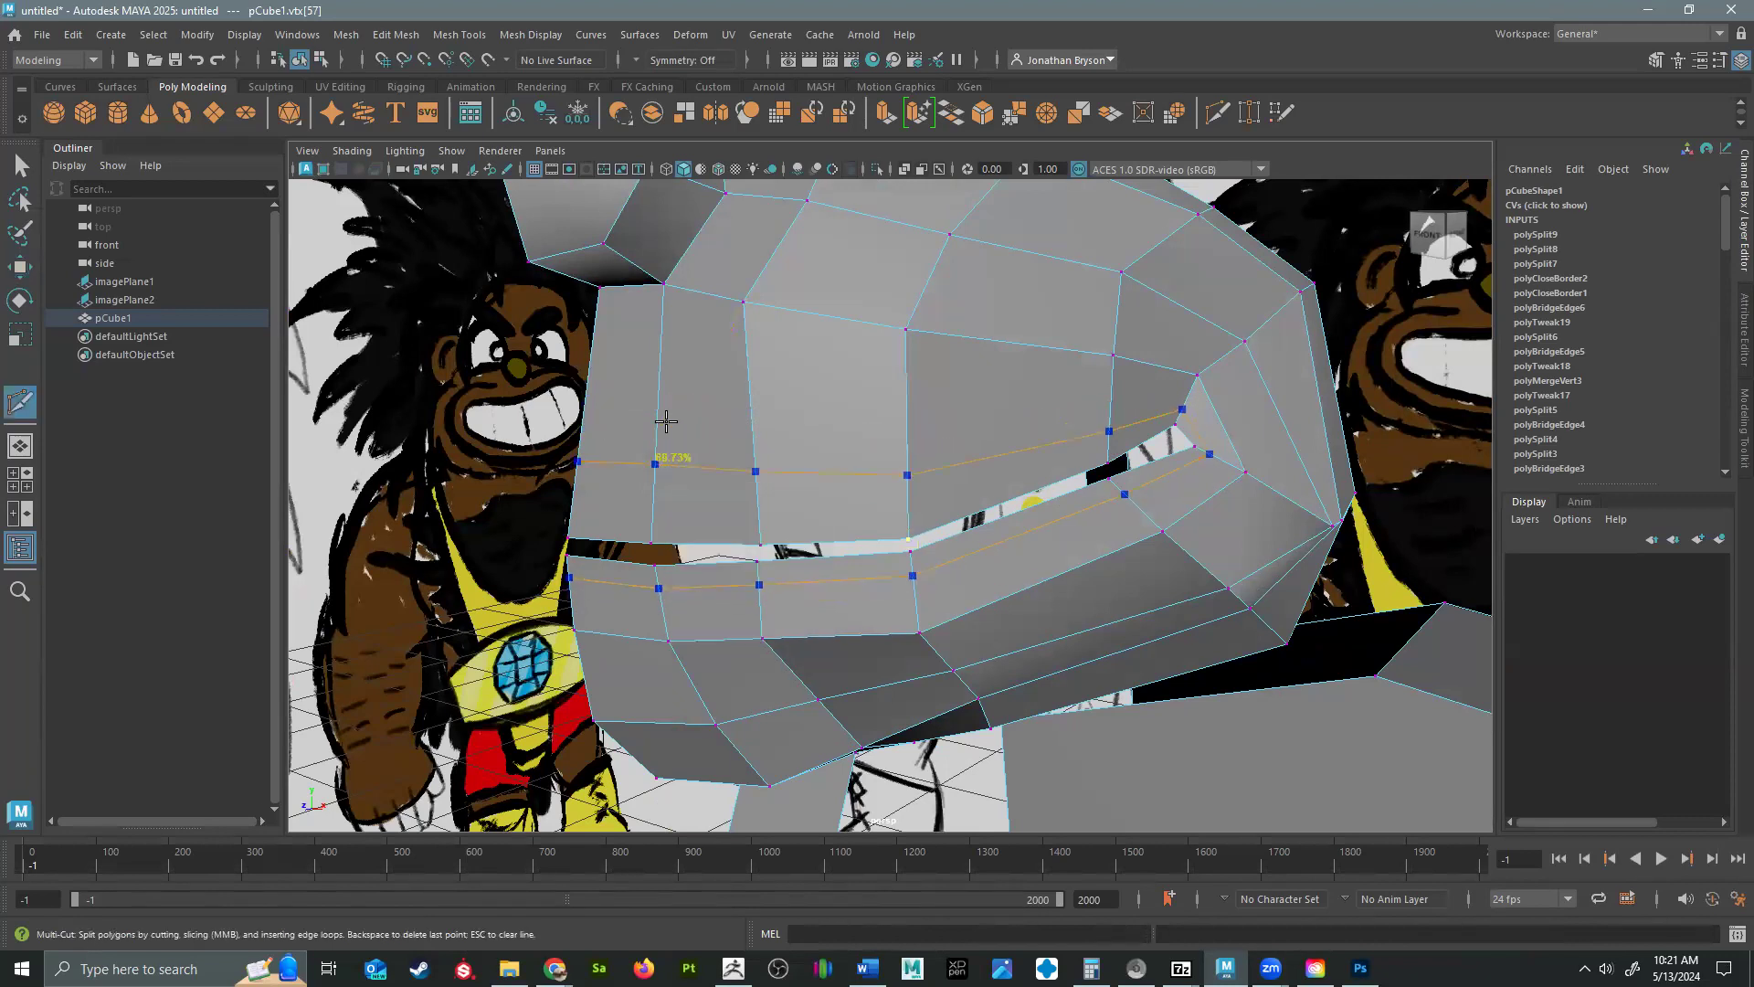
ctrl+click(695, 469)
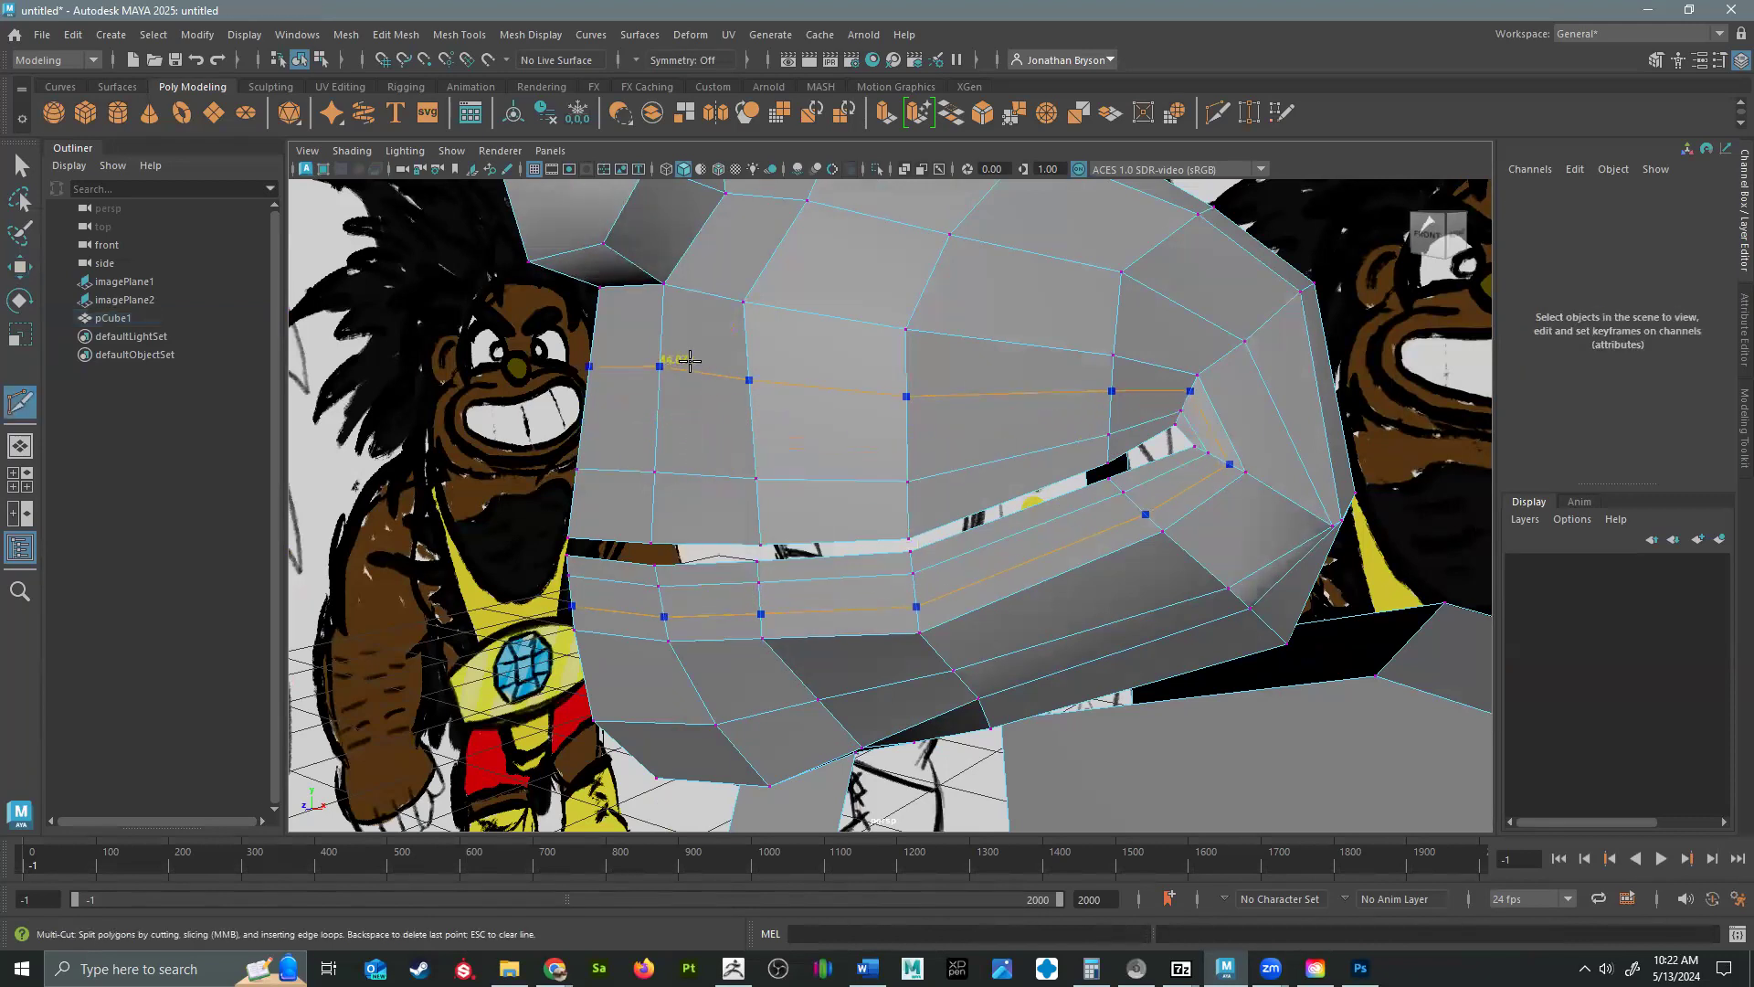
alt+drag(686, 364, 641, 601)
Move the lower lip's loop vertices near the centerline downward to thicken the lip.
key(w)
click(666, 556)
shift+click(614, 570)
click(730, 551)
drag(729, 551, 753, 595)
click(857, 533)
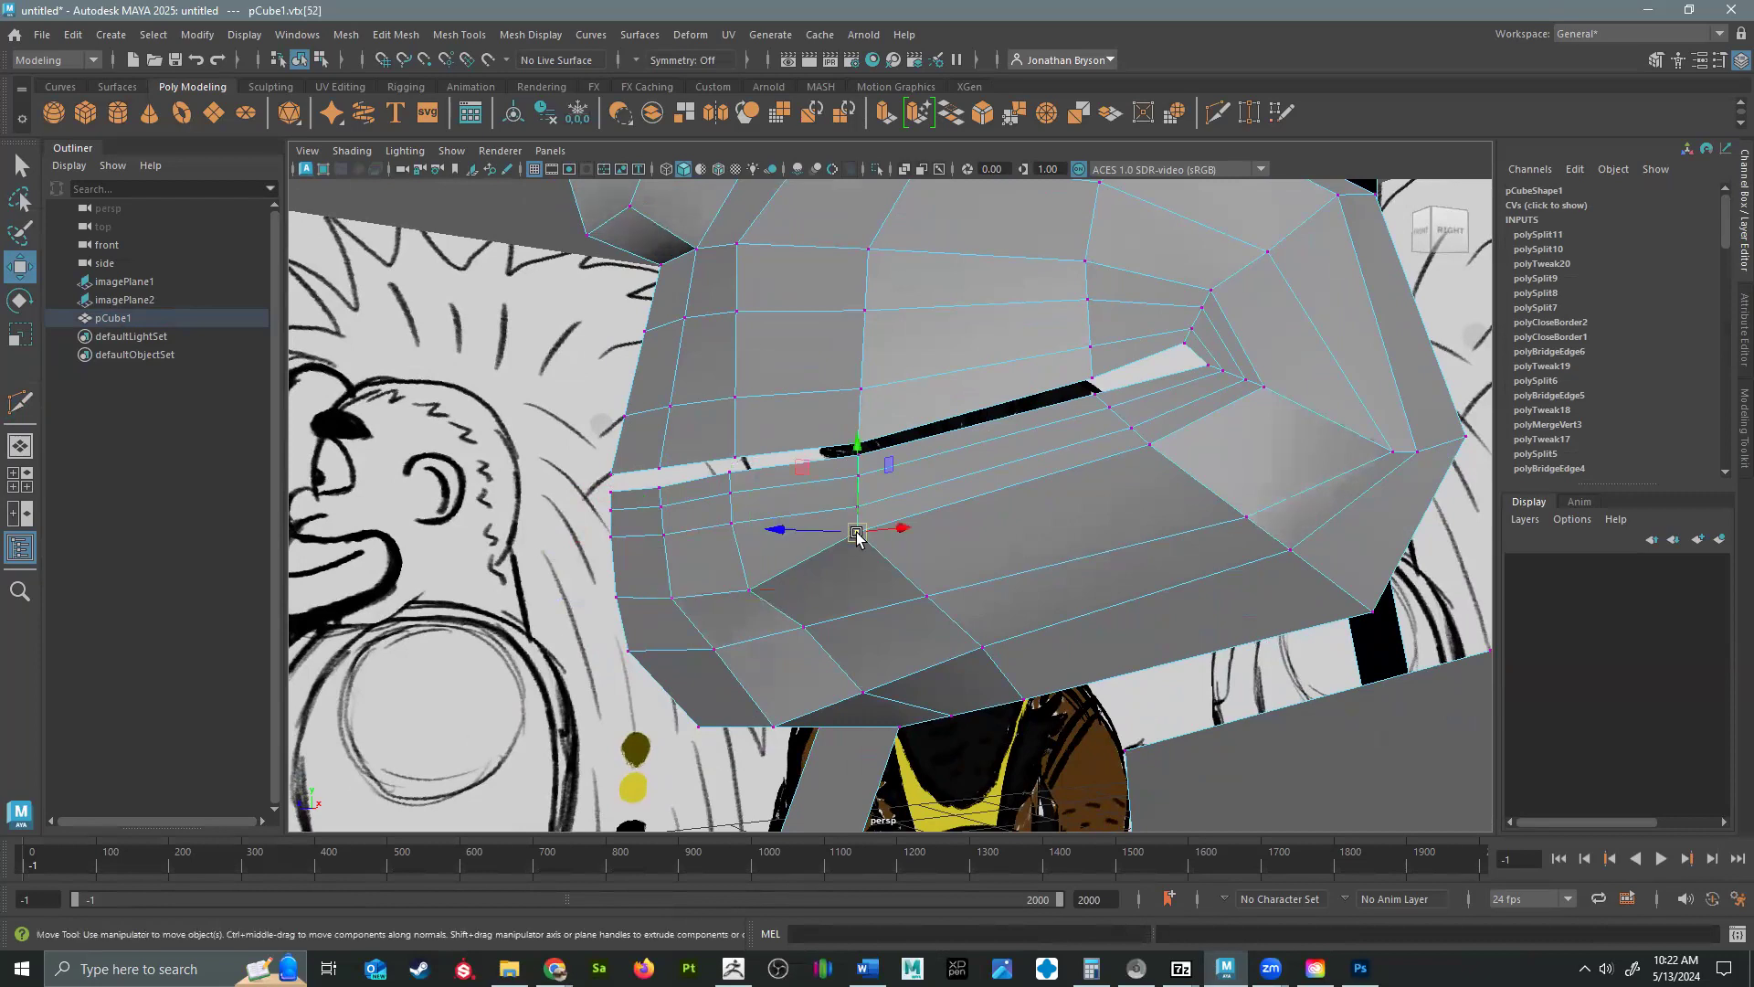
drag(857, 533, 875, 559)
Spread the loop vertices around the mouth corner outward to space the new loops more evenly.
click(1150, 443)
drag(1151, 444, 1208, 472)
click(1268, 382)
drag(1270, 383, 1314, 417)
click(1216, 288)
drag(1216, 289, 1229, 269)
click(1236, 380)
drag(1237, 380, 1280, 398)
click(1131, 429)
drag(1131, 429, 1170, 460)
Adjust the front vertices of the lower lip's loops to even out their spacing.
alt+drag(1206, 540, 992, 567)
click(989, 555)
click(830, 570)
drag(829, 575, 841, 587)
click(725, 576)
drag(725, 578, 714, 583)
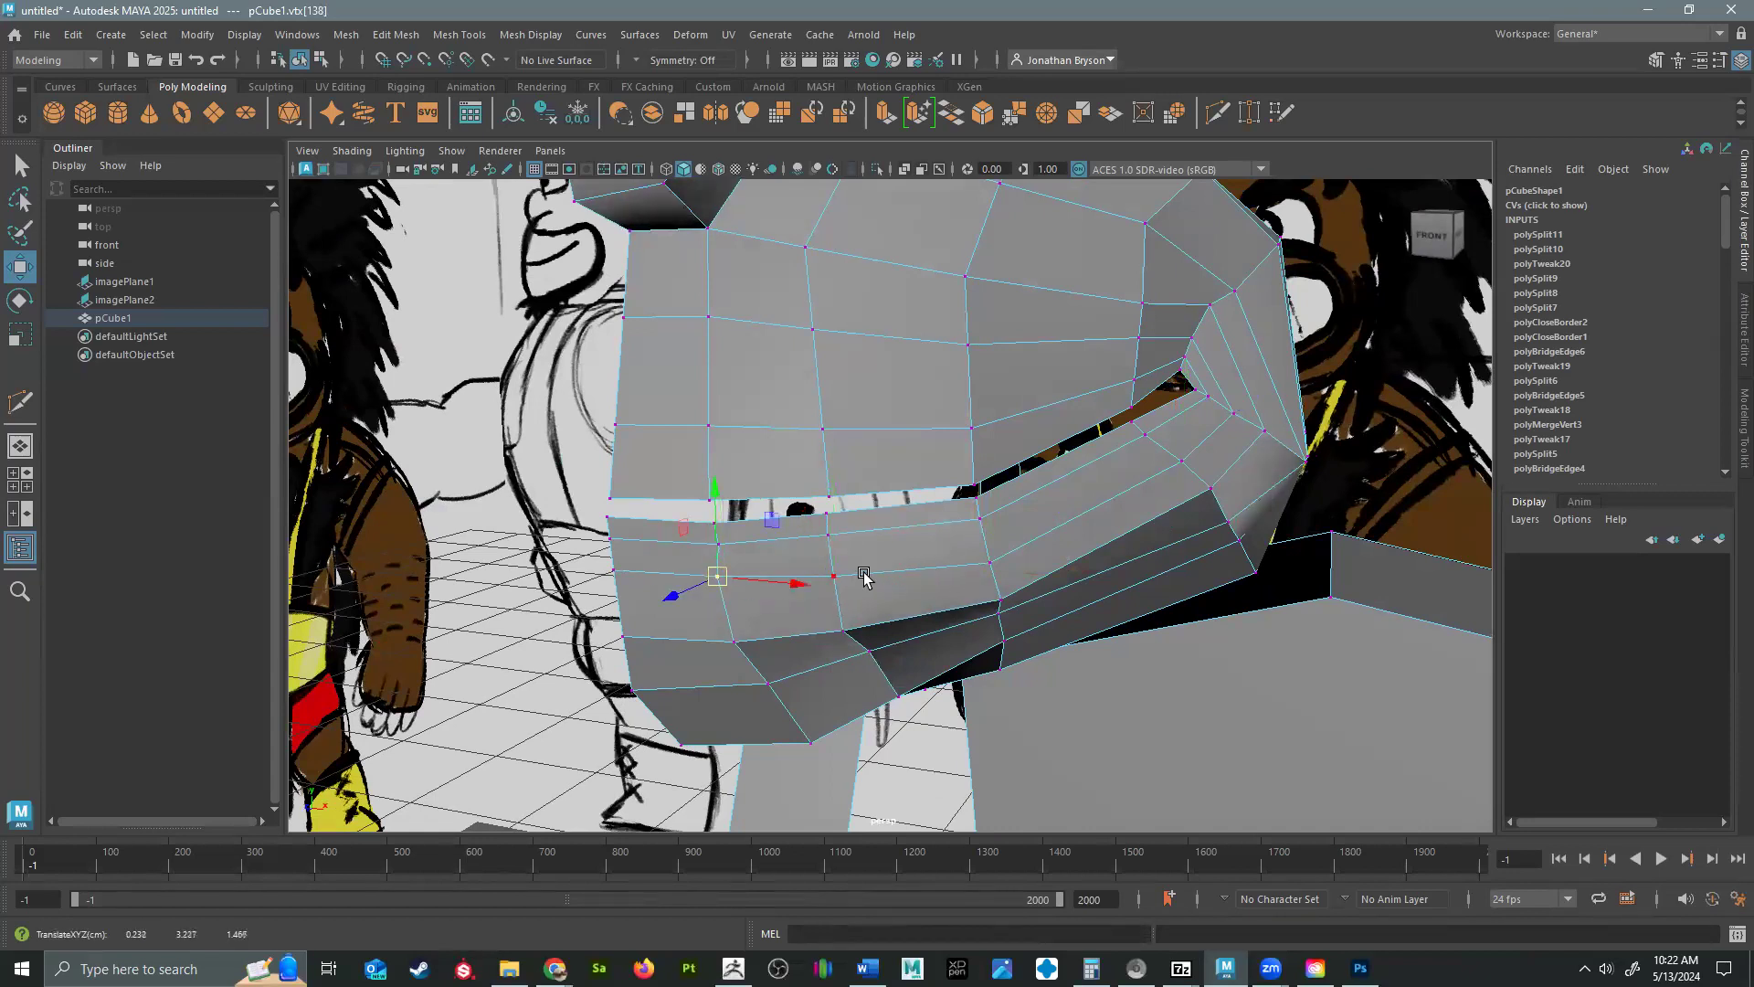
Switch to edge selection and pick the outer edge of the eye loop.
mouse_move(1127, 608)
alt+mouse_down()
mouse_move(951, 508)
mouse_move(978, 529)
mouse_move(1028, 490)
mouse_move(1077, 549)
mouse_move(940, 489)
mouse_move(701, 504)
mouse_move(924, 536)
mouse_move(978, 576)
mouse_move(1109, 426)
alt+mouse_up()
alt+drag(1114, 290, 989, 316)
key(F2)
click(956, 331)
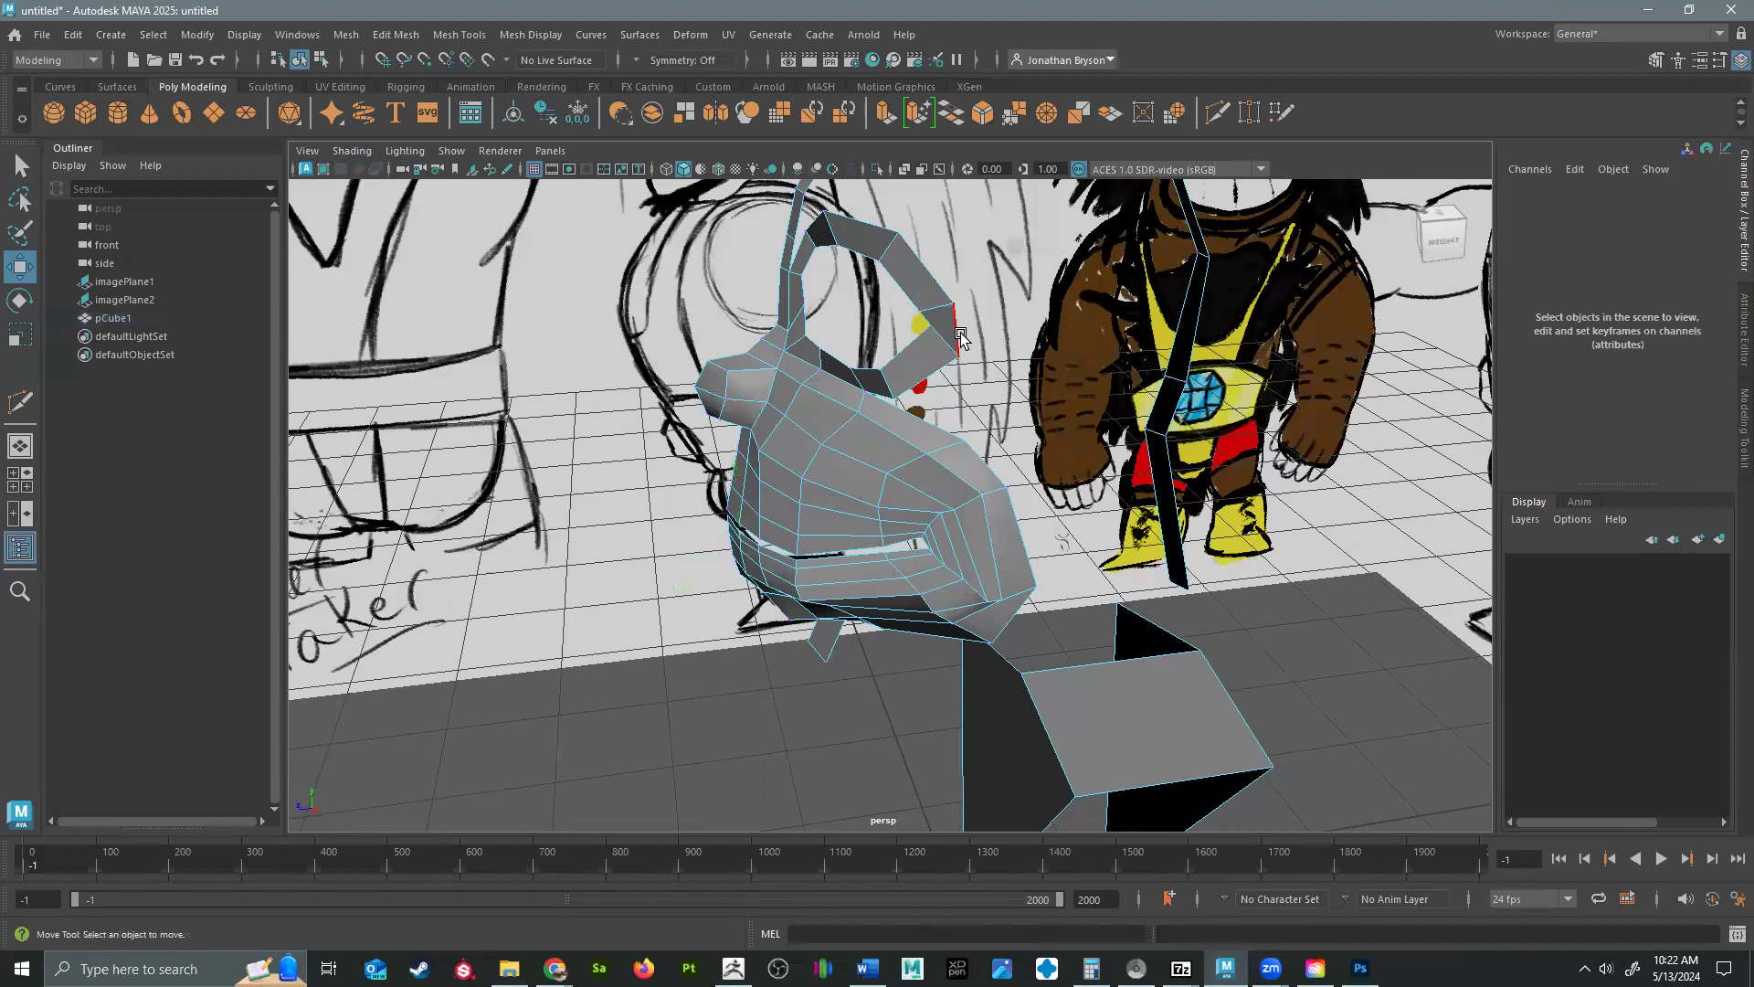
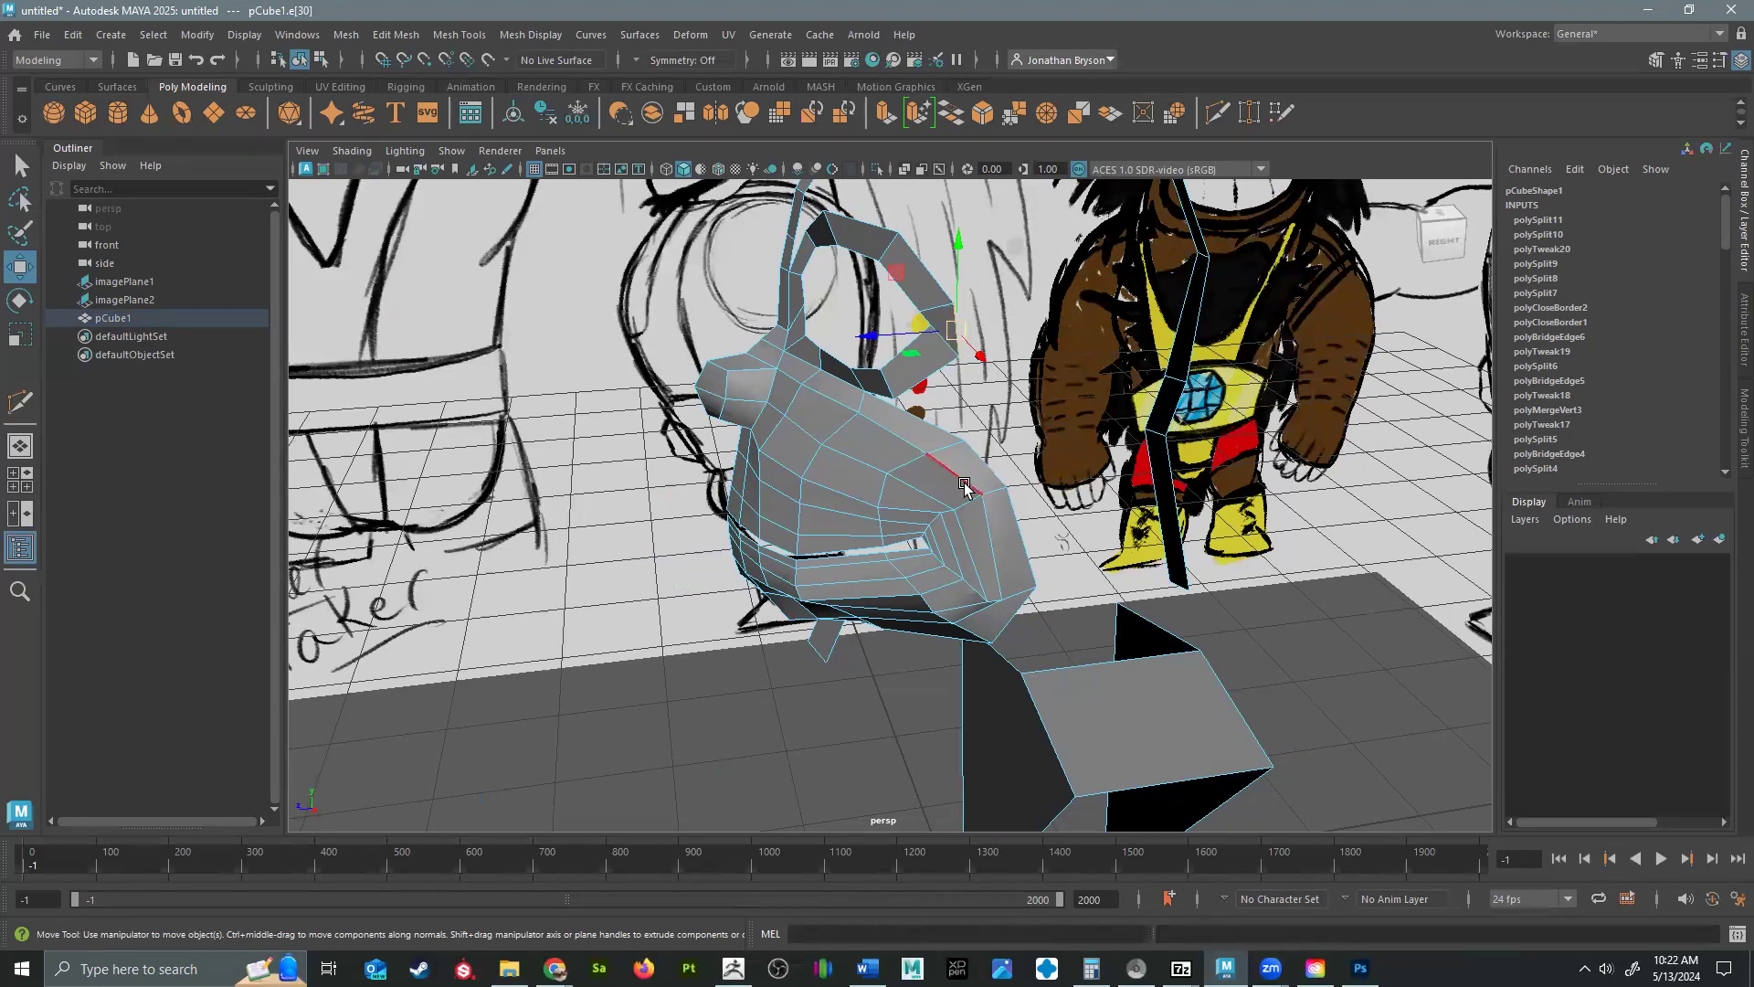
Switch to vertex selection and reposition the vertices along the cheek's outer edge and jaw to round out the side of the face.
alt+drag(983, 425, 948, 352)
alt+drag(1224, 532, 970, 543)
right_drag(897, 427, 827, 537)
right_drag(797, 426, 798, 427)
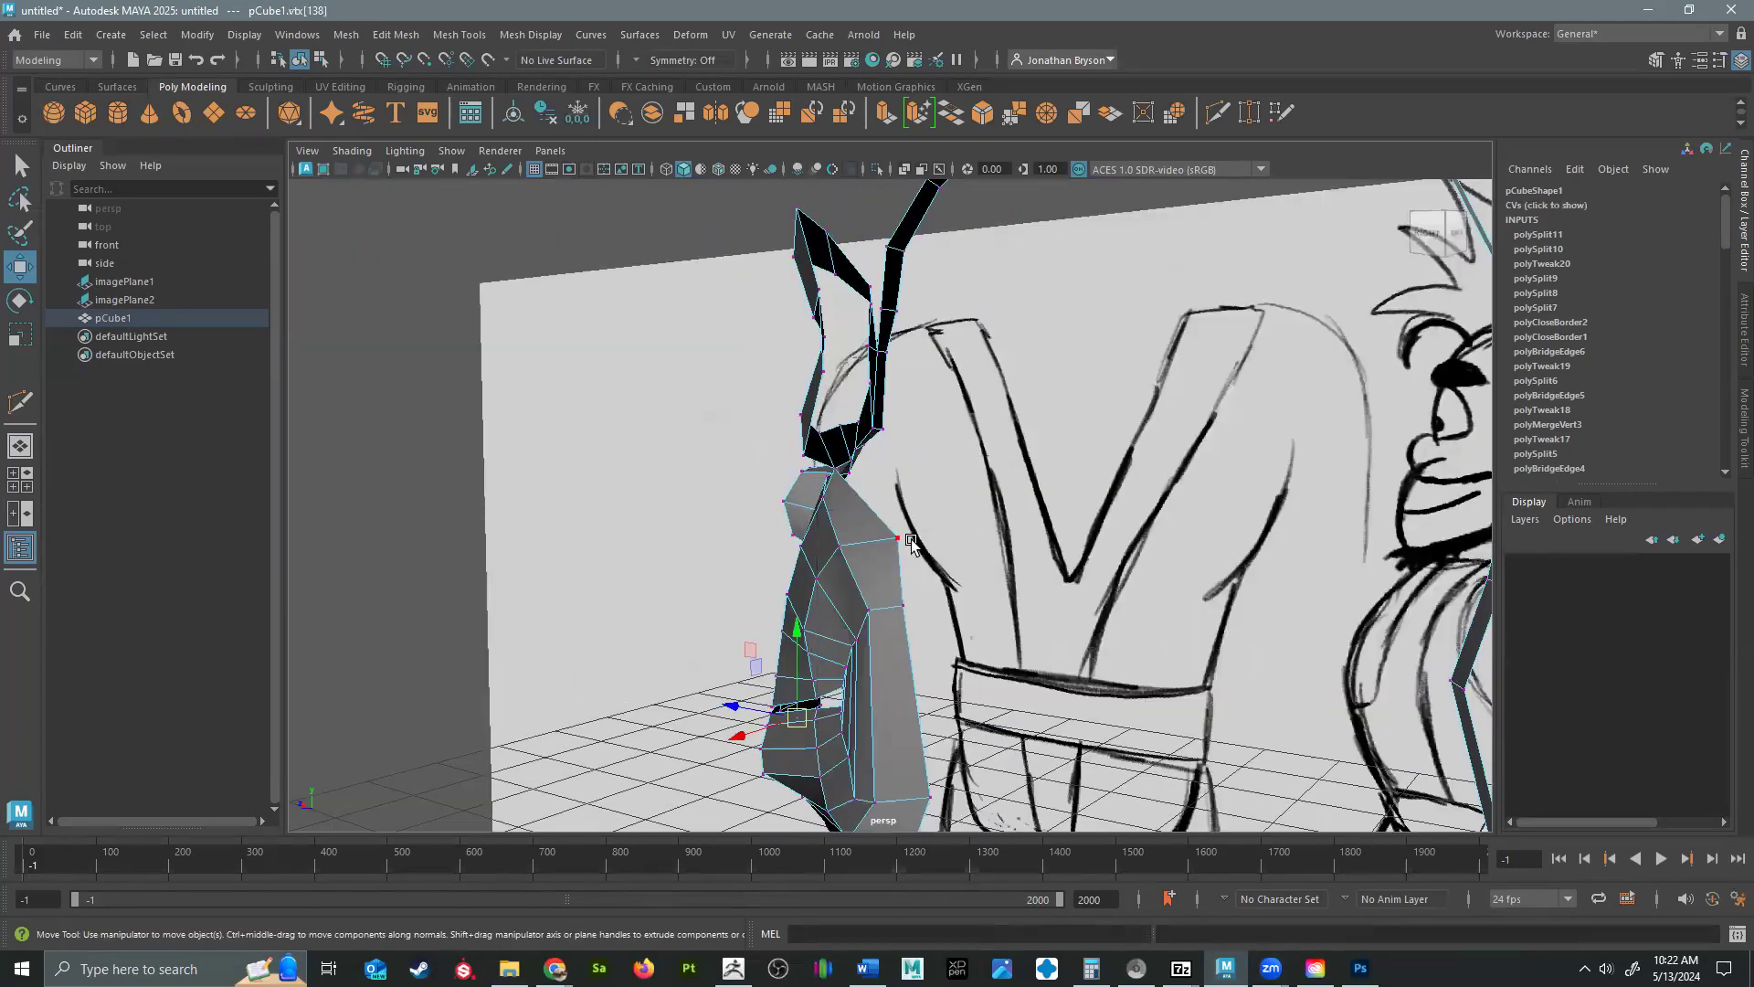
alt+drag(940, 564, 861, 567)
alt+drag(1014, 661, 740, 595)
click(756, 603)
alt+drag(885, 611, 1030, 624)
click(1033, 613)
Move the cheek's upper outer vertex up to the lower outer corner of the eye loop.
alt+drag(967, 673, 1087, 686)
alt+drag(953, 599, 932, 478)
click(900, 484)
alt+drag(1039, 520, 982, 445)
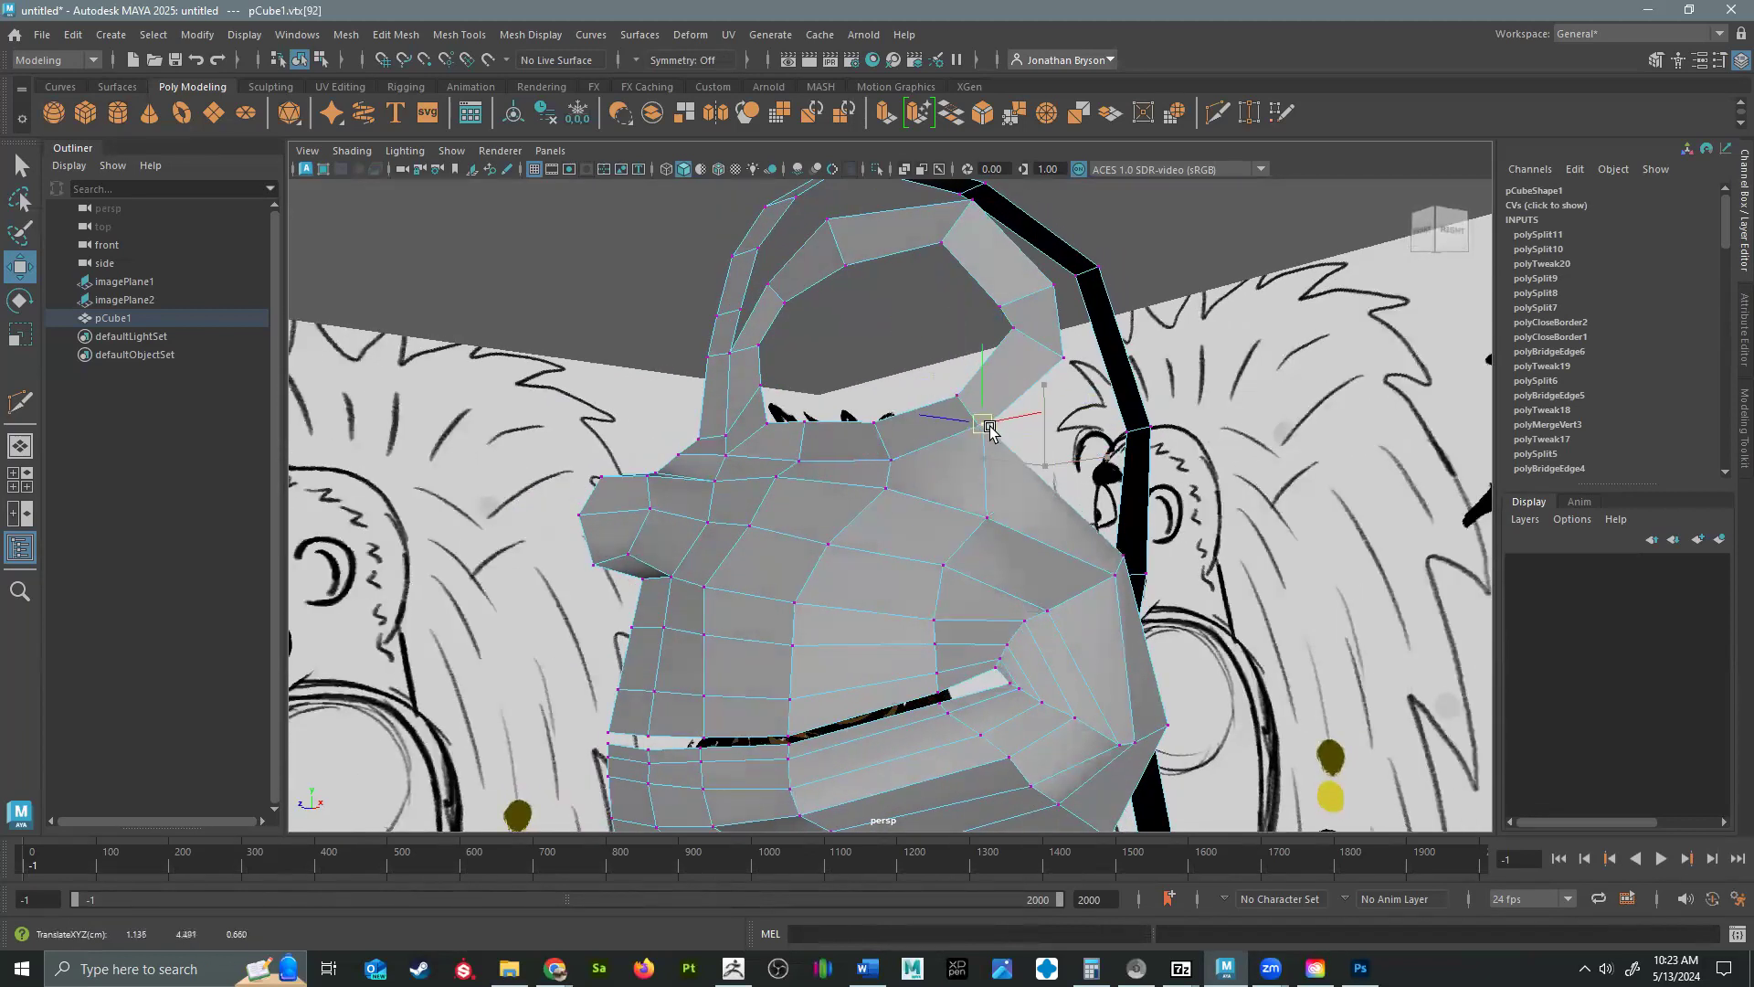
Use Target Weld to merge the upper cheek vertex with the lower outer corner of the eye loop.
alt+drag(954, 557, 998, 502)
scroll(906, 609, up, 3)
click(957, 409)
right_drag(968, 421, 959, 379)
click(961, 416)
right_drag(953, 443, 955, 427)
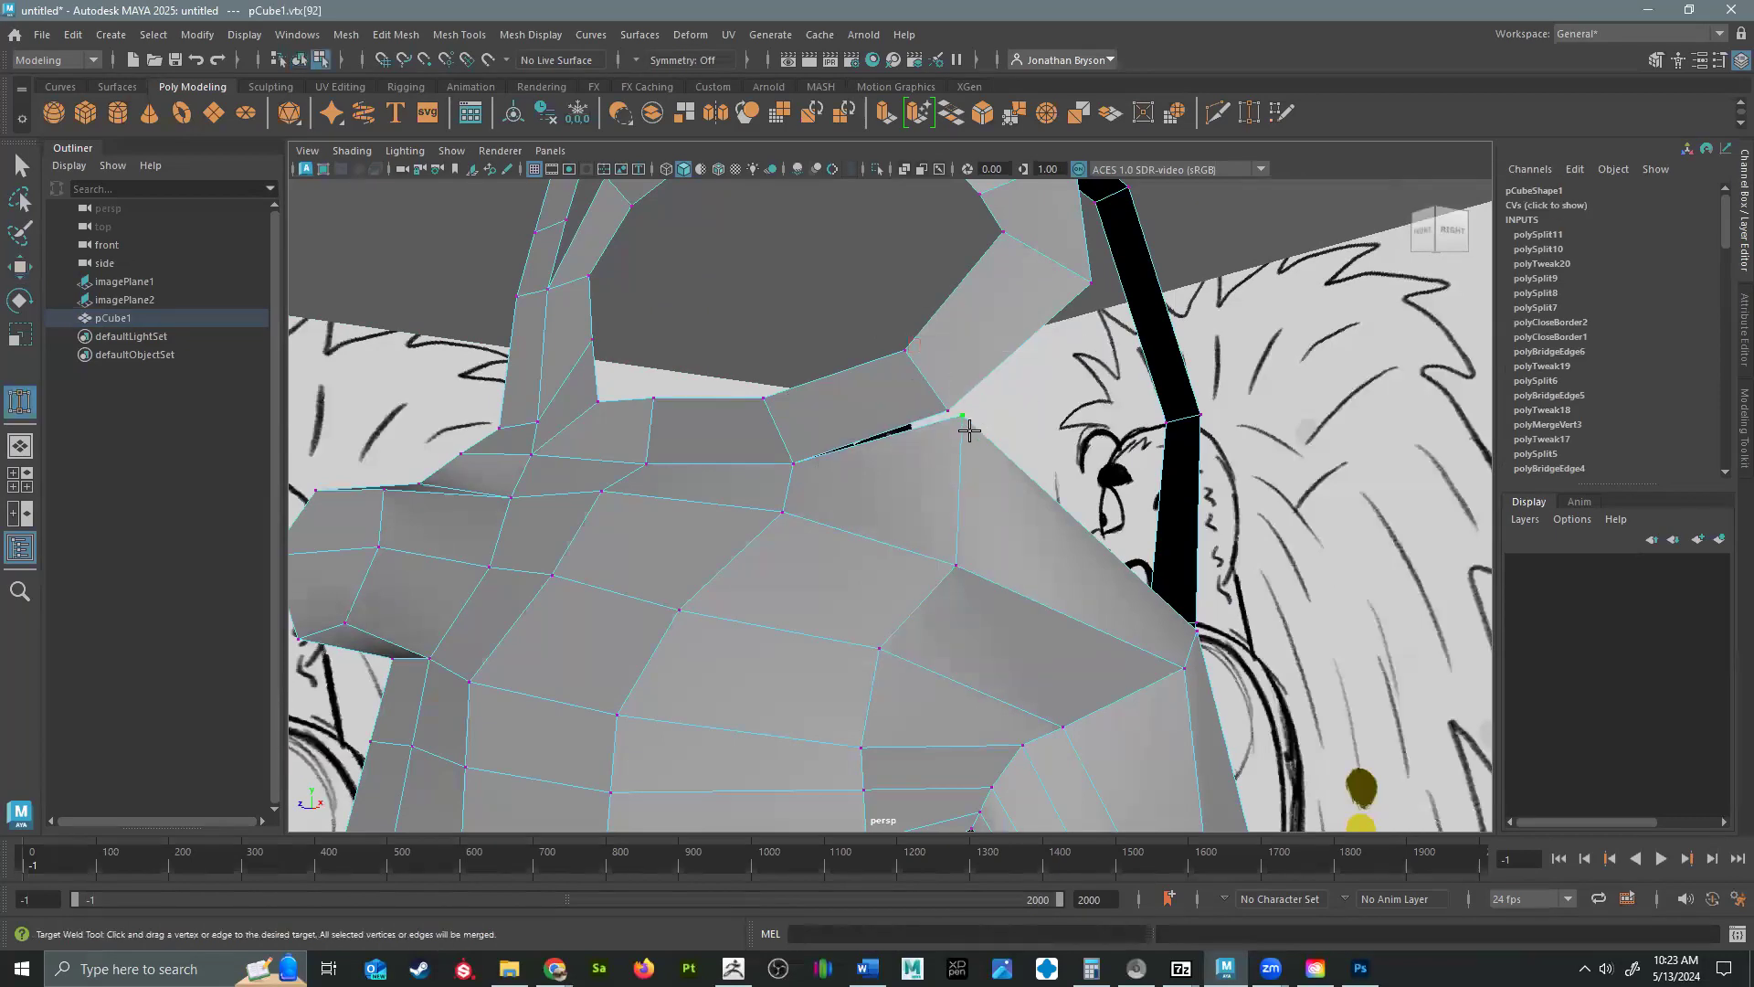
drag(944, 405, 945, 408)
Move the outer cheek vertices beside the mouth corner upward to even out the cheek's surface.
alt+drag(1046, 485, 1006, 513)
key(w)
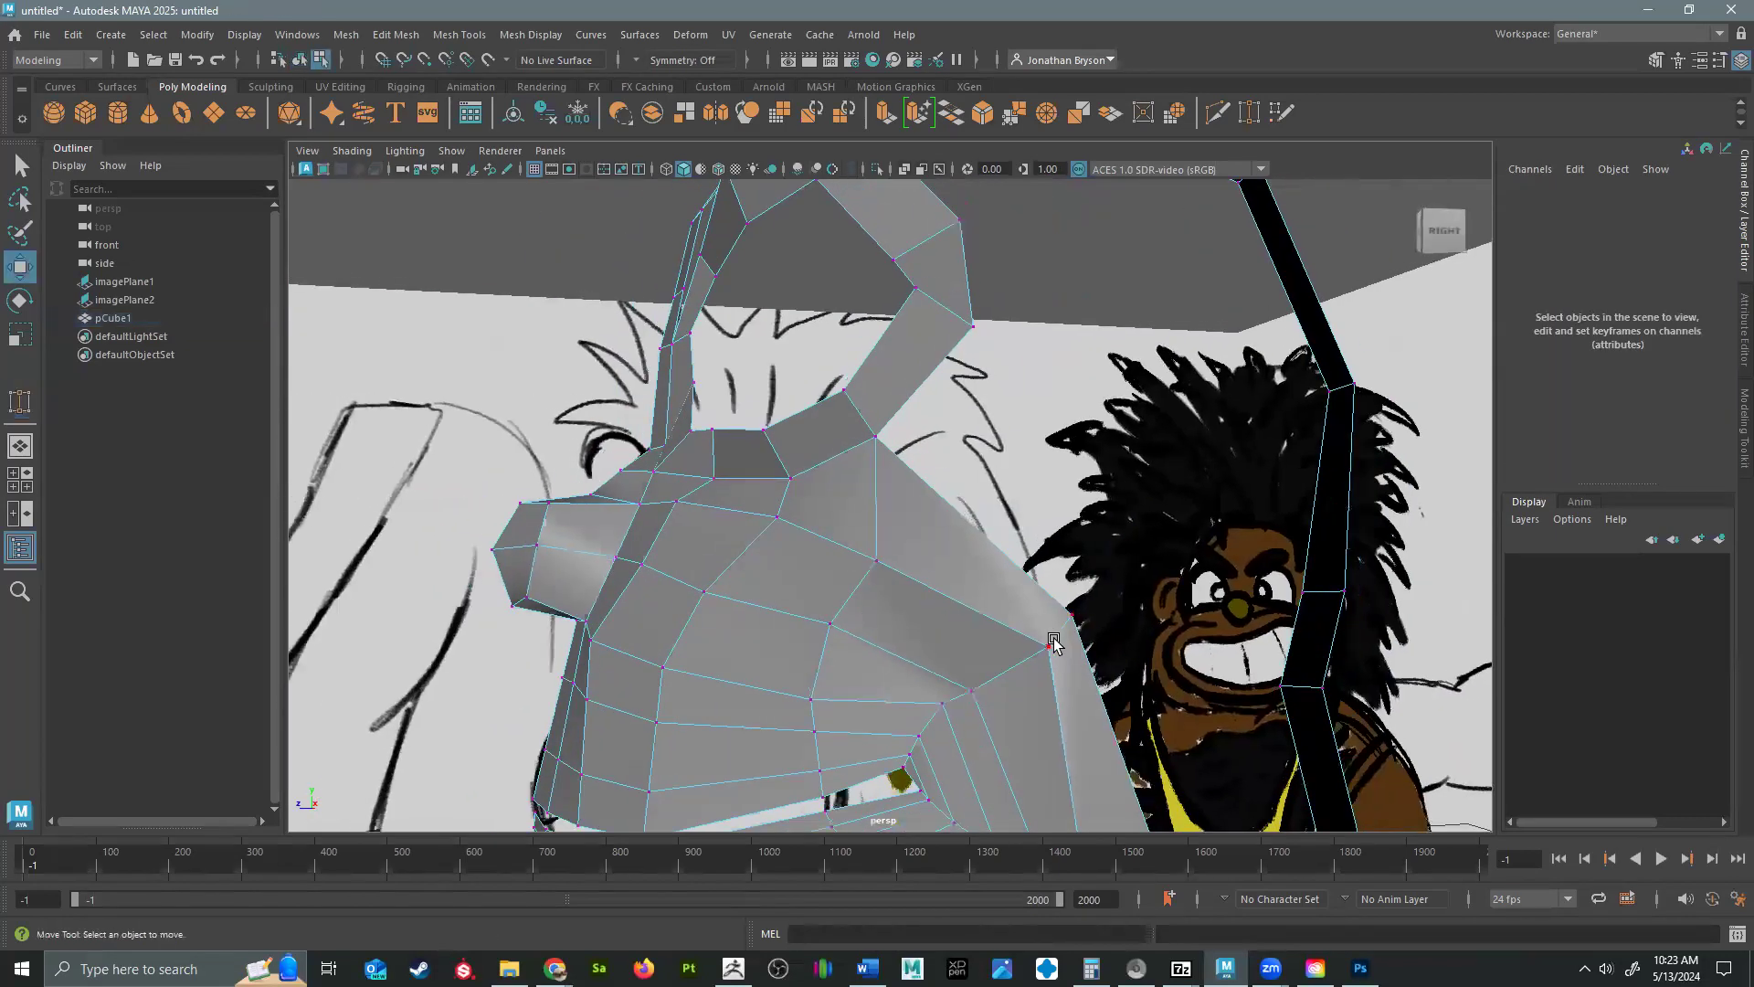
click(1052, 641)
click(1049, 618)
drag(1050, 619, 1075, 512)
click(972, 695)
drag(971, 697, 959, 665)
Weld the open vertices between the eye loop's upper inner corner and the forehead strip.
alt+drag(1014, 445, 797, 491)
mouse_move(801, 496)
shift+right_down()
mouse_move(803, 438)
mouse_move(804, 495)
shift+right_up()
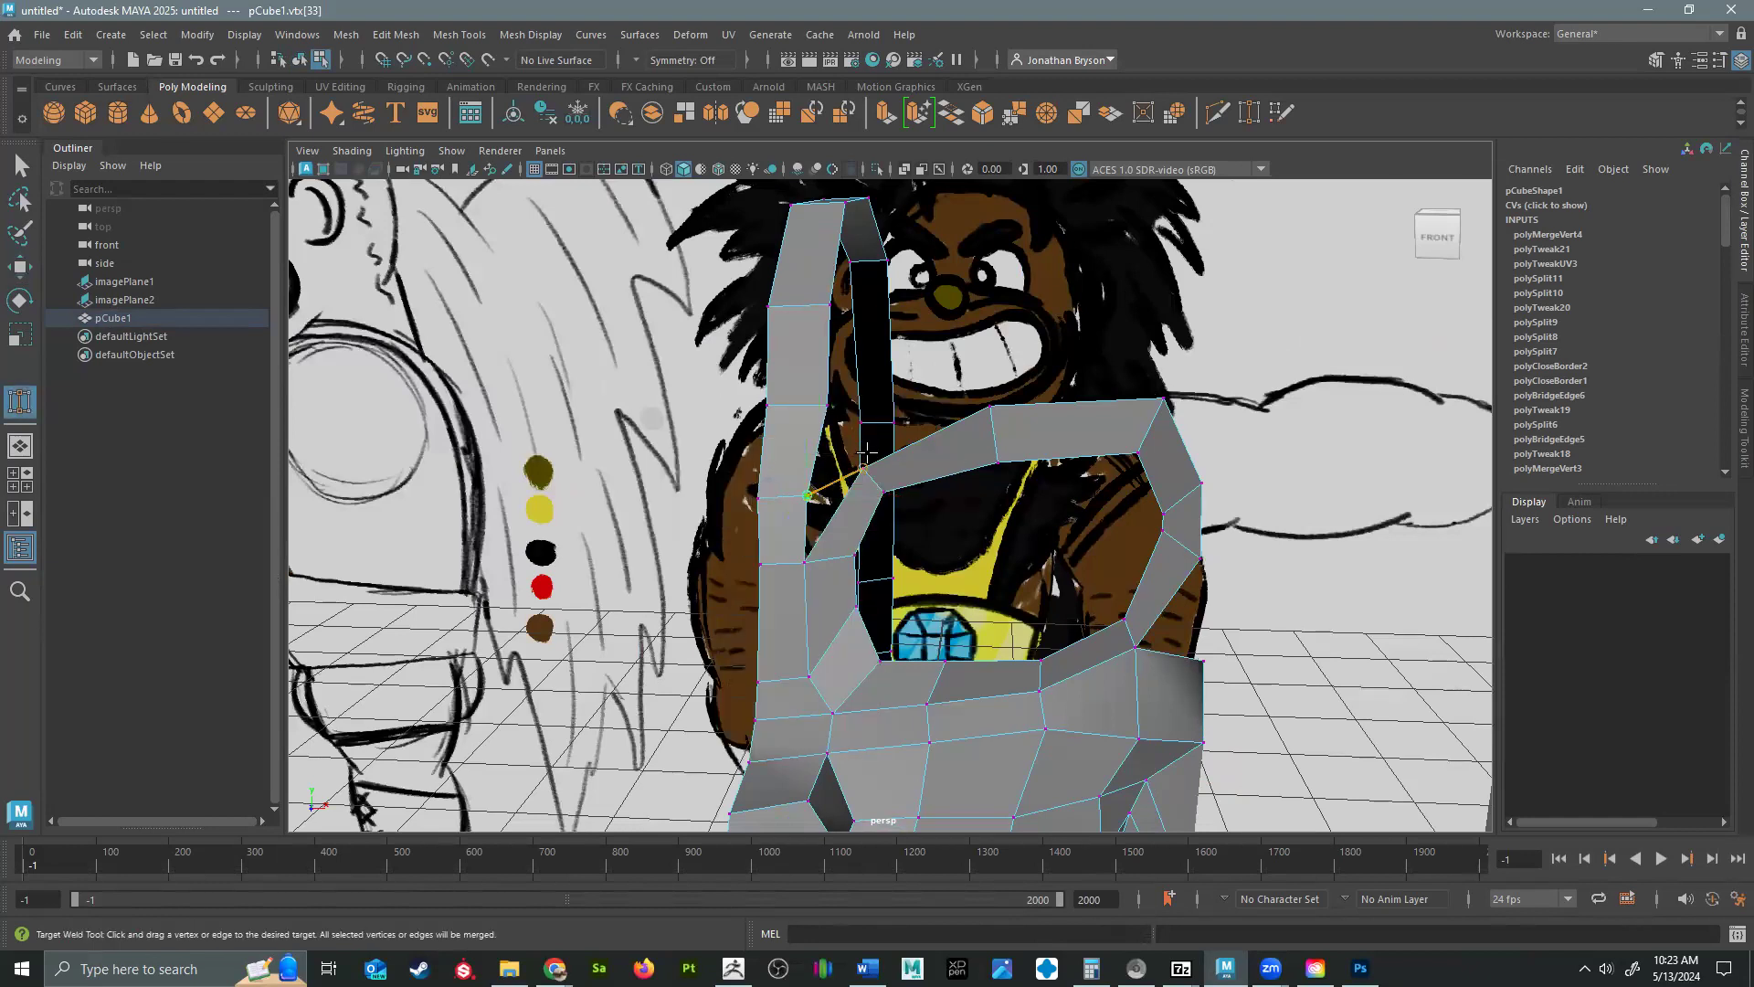
drag(864, 454, 863, 468)
Move the side vertices of the forehead strip above the eye to widen it and follow the brow.
key(w)
click(827, 405)
drag(826, 405, 882, 361)
click(824, 300)
drag(825, 299, 925, 429)
click(873, 303)
drag(874, 303, 919, 441)
alt+middle_drag(856, 375, 901, 489)
click(861, 268)
alt+middle_drag(867, 288, 920, 425)
Move the side vertices of the strip over the crown outward to give it a more even width.
drag(934, 423, 1020, 412)
alt+middle_drag(904, 230, 979, 384)
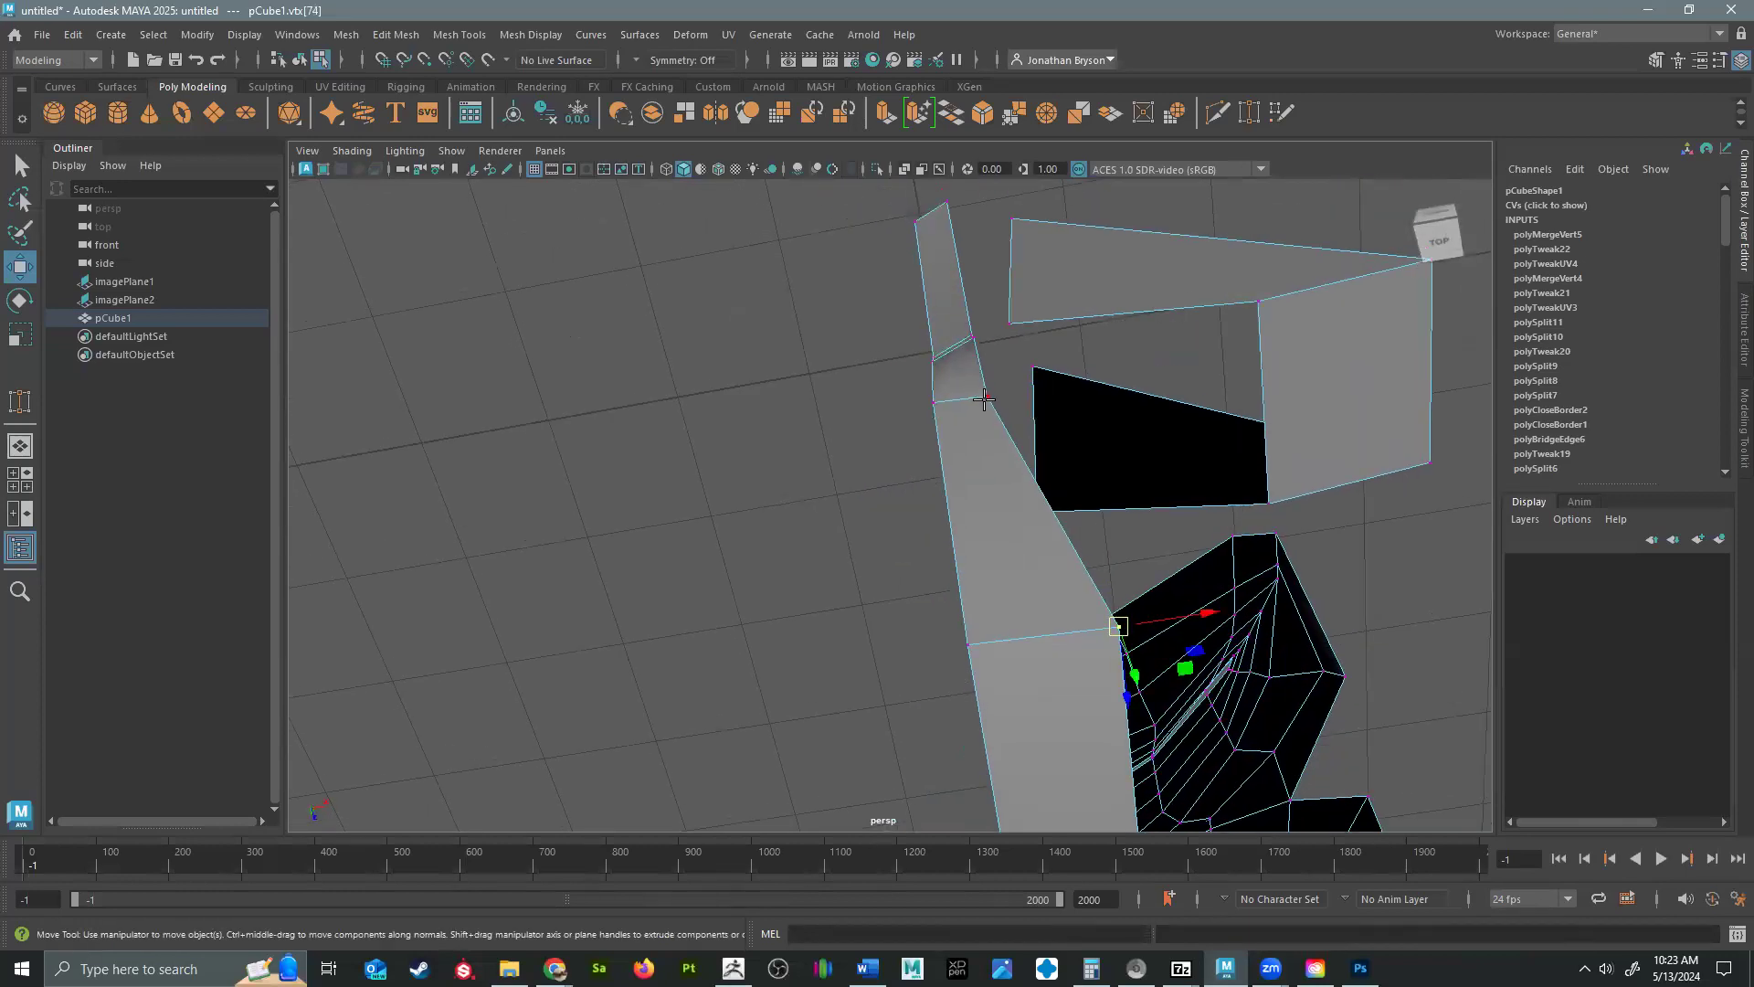
drag(987, 394, 1042, 391)
click(974, 339)
mouse_move(974, 339)
mouse_down()
mouse_move(1030, 333)
mouse_move(1003, 329)
mouse_up()
click(971, 334)
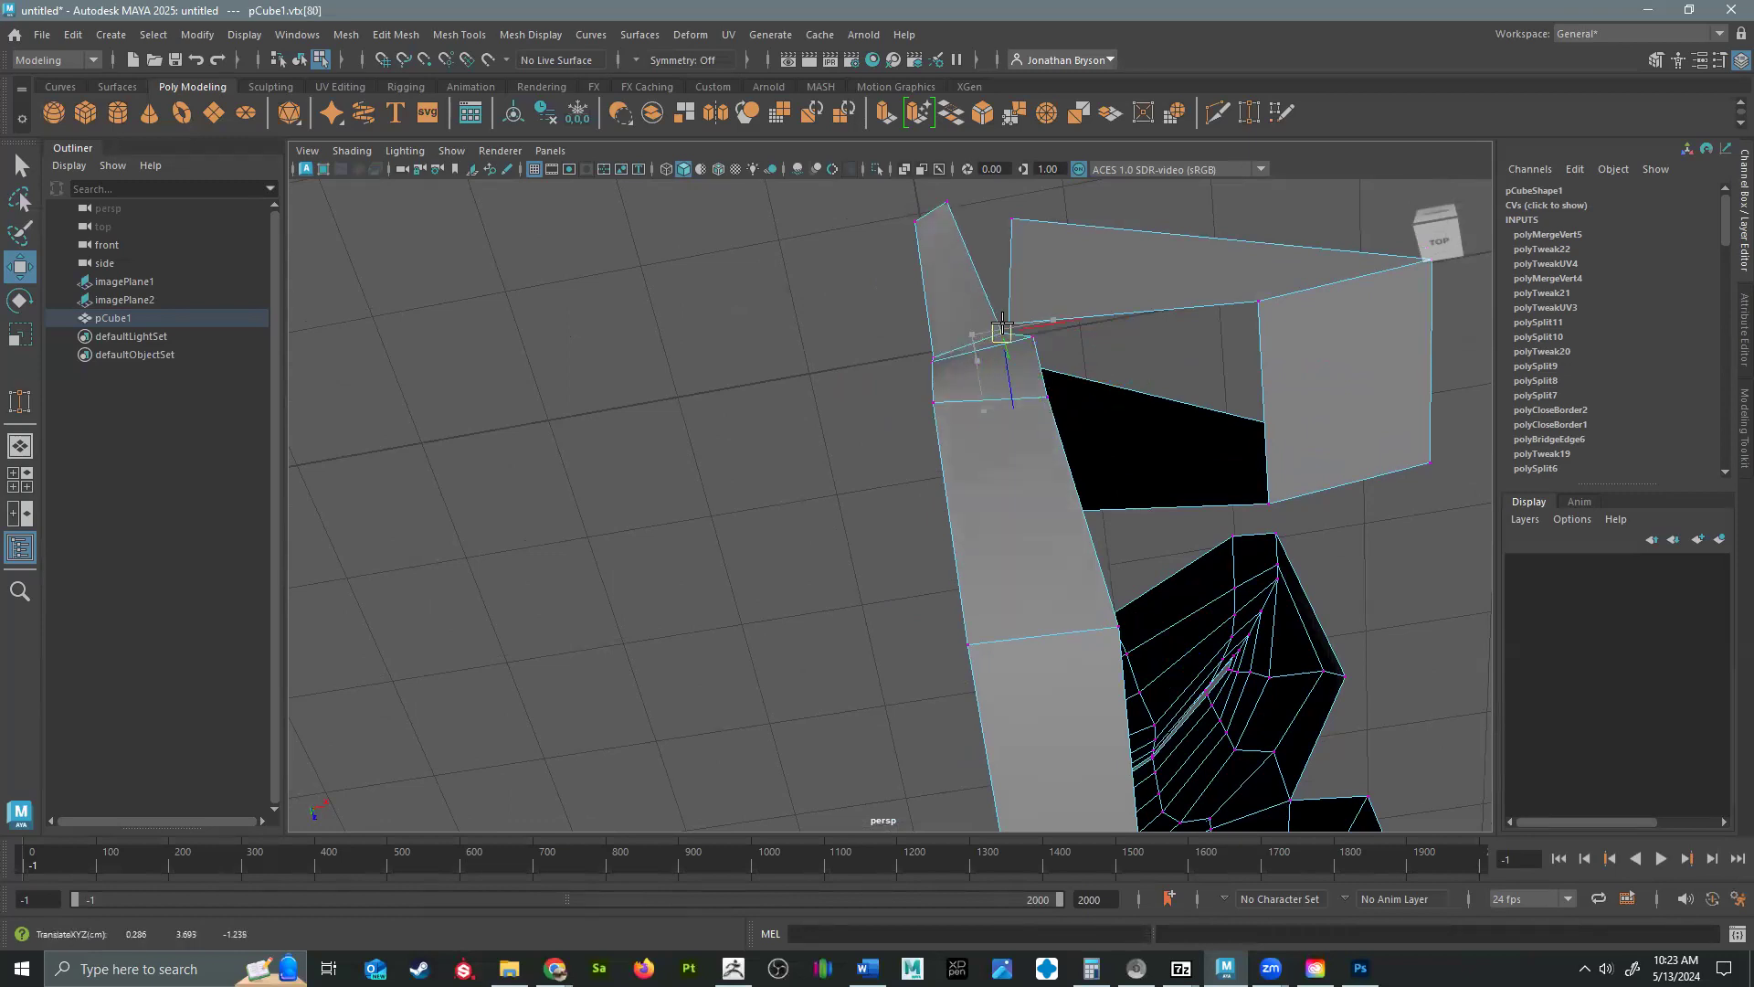
click(1046, 393)
drag(1046, 392, 1003, 379)
click(935, 202)
Extrude the rear edge of the jaw in two segments toward the back of the head.
alt+drag(1135, 361, 1067, 523)
alt+middle_drag(585, 704, 822, 447)
alt+right_drag(822, 447, 756, 466)
alt+drag(756, 467, 756, 595)
right_drag(765, 605, 757, 364)
click(767, 638)
alt+drag(861, 650, 994, 625)
drag(897, 533, 891, 516)
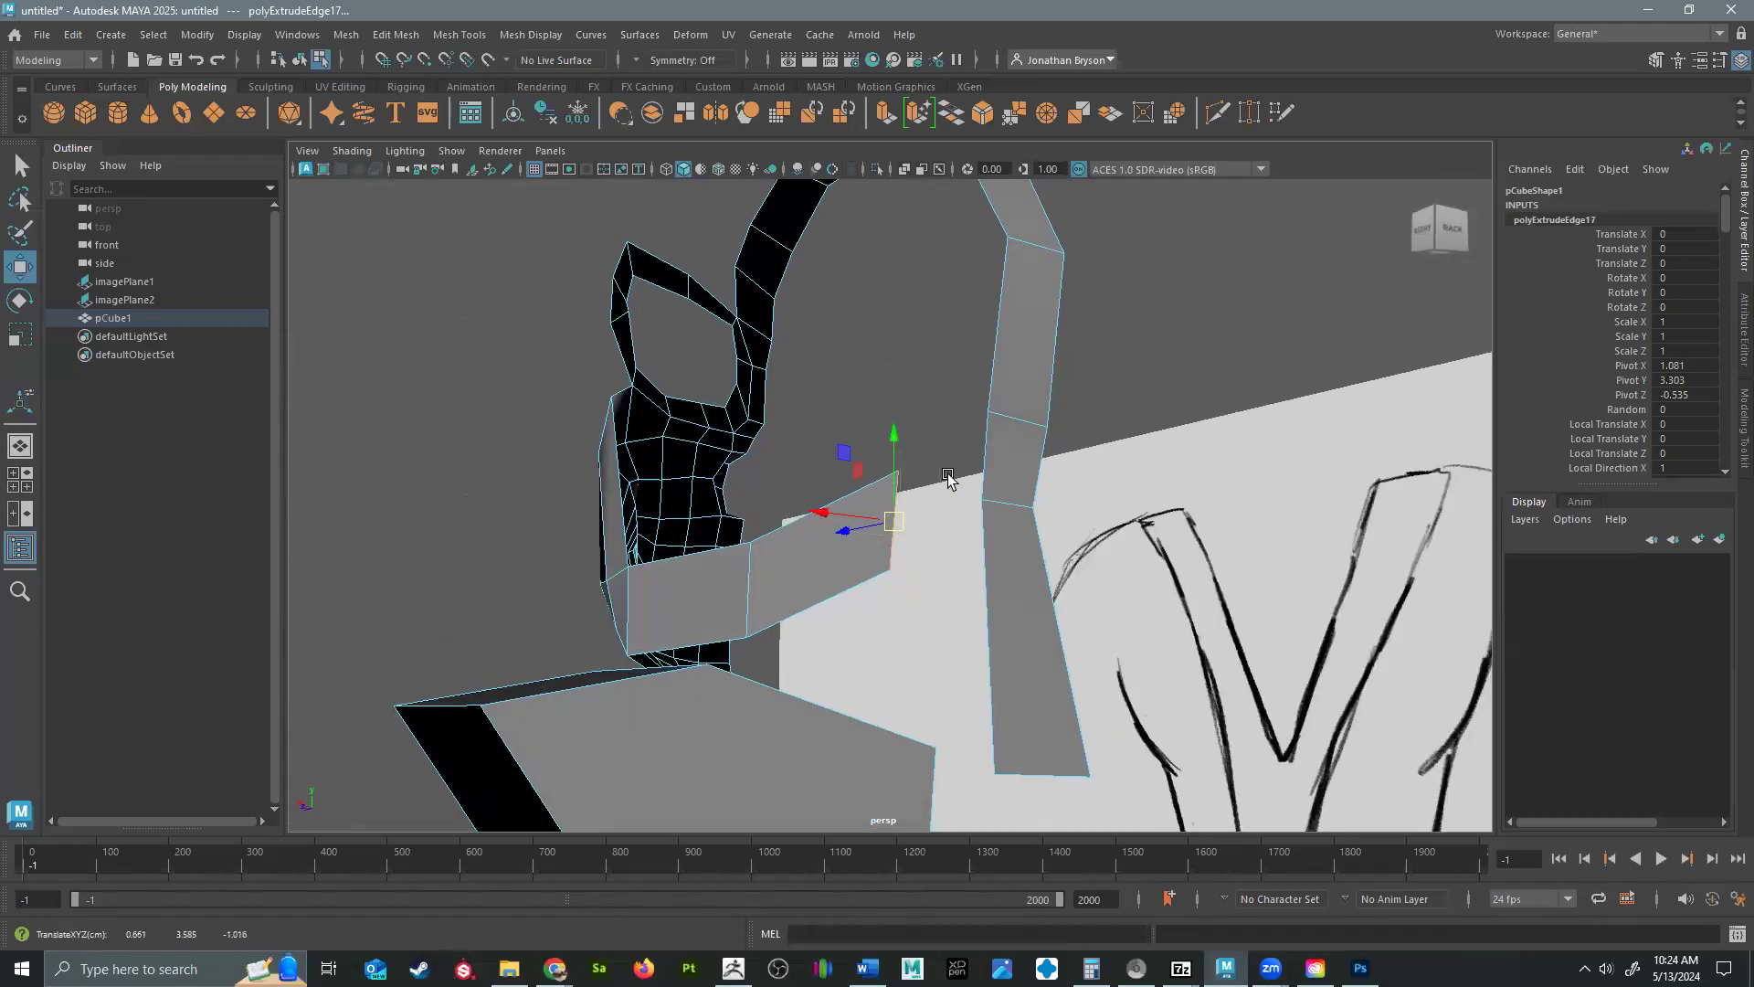
Bridge the end edge of the jaw strip to the side edge of the strip at the back of the head.
click(988, 438)
shift+right_drag(989, 459, 918, 458)
shift+right_drag(967, 390, 990, 462)
shift+right_drag(982, 668, 945, 681)
Select the side edges of the head strip from forehead to back and extrude them sideways to start the skull's side.
alt+drag(936, 478, 971, 617)
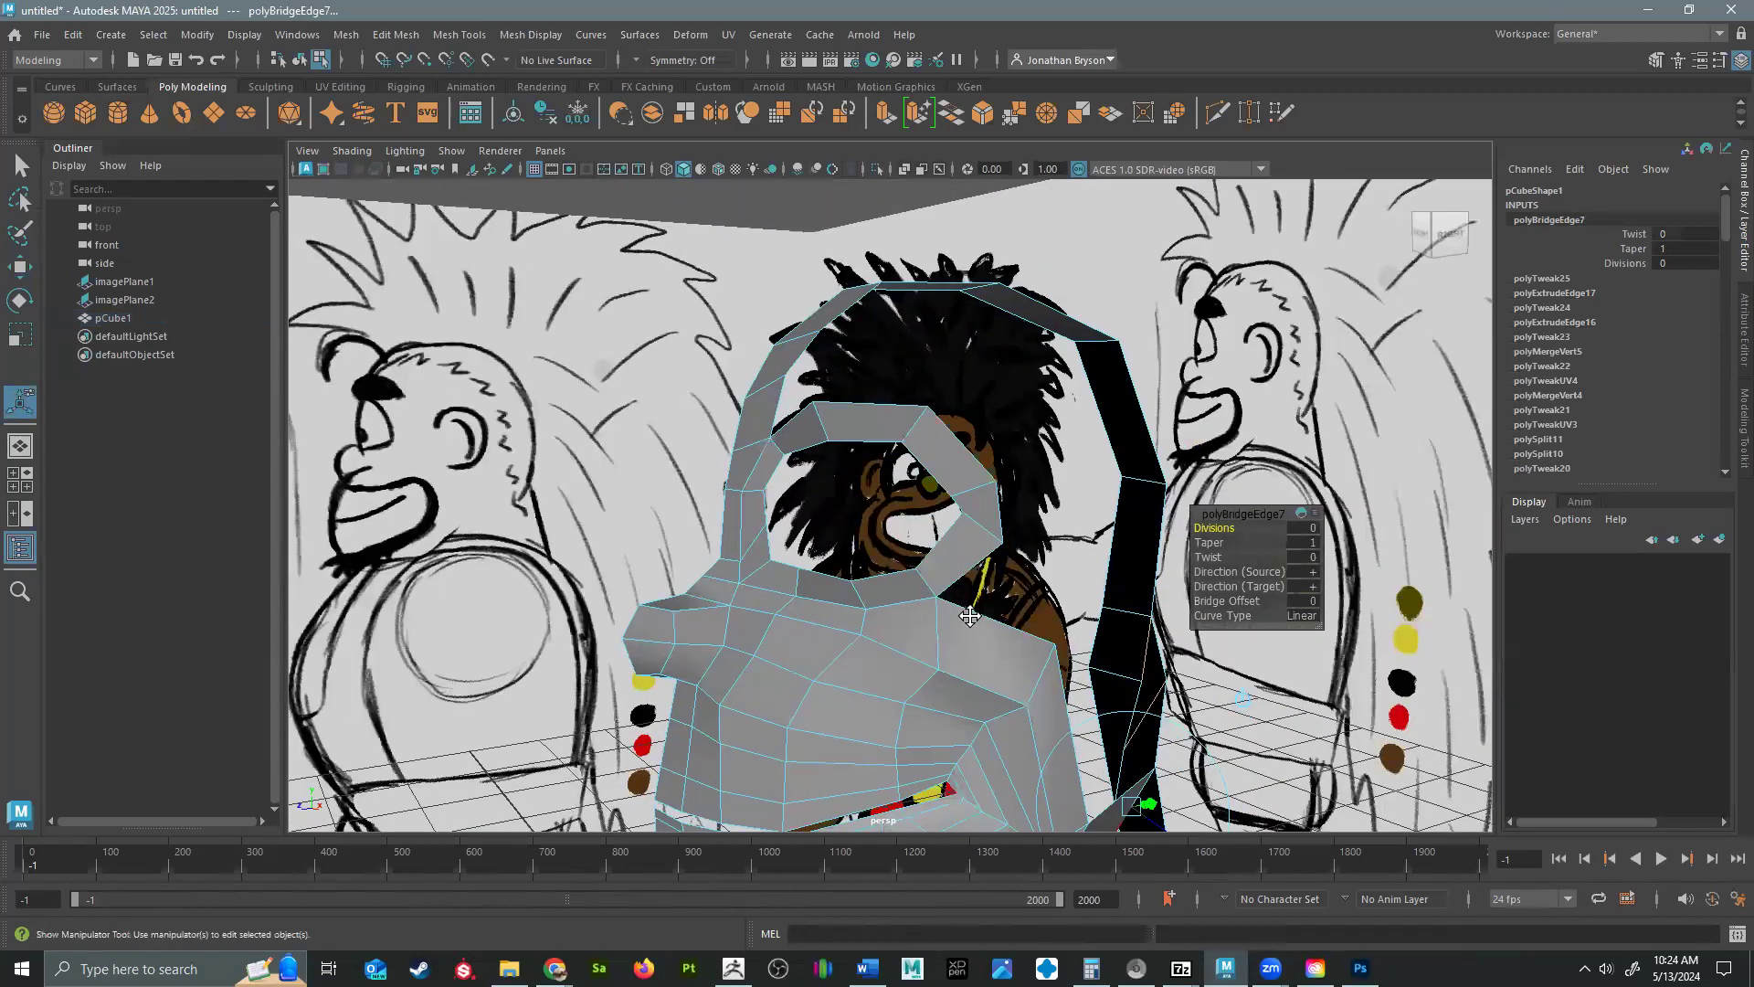
alt+drag(1081, 548, 870, 470)
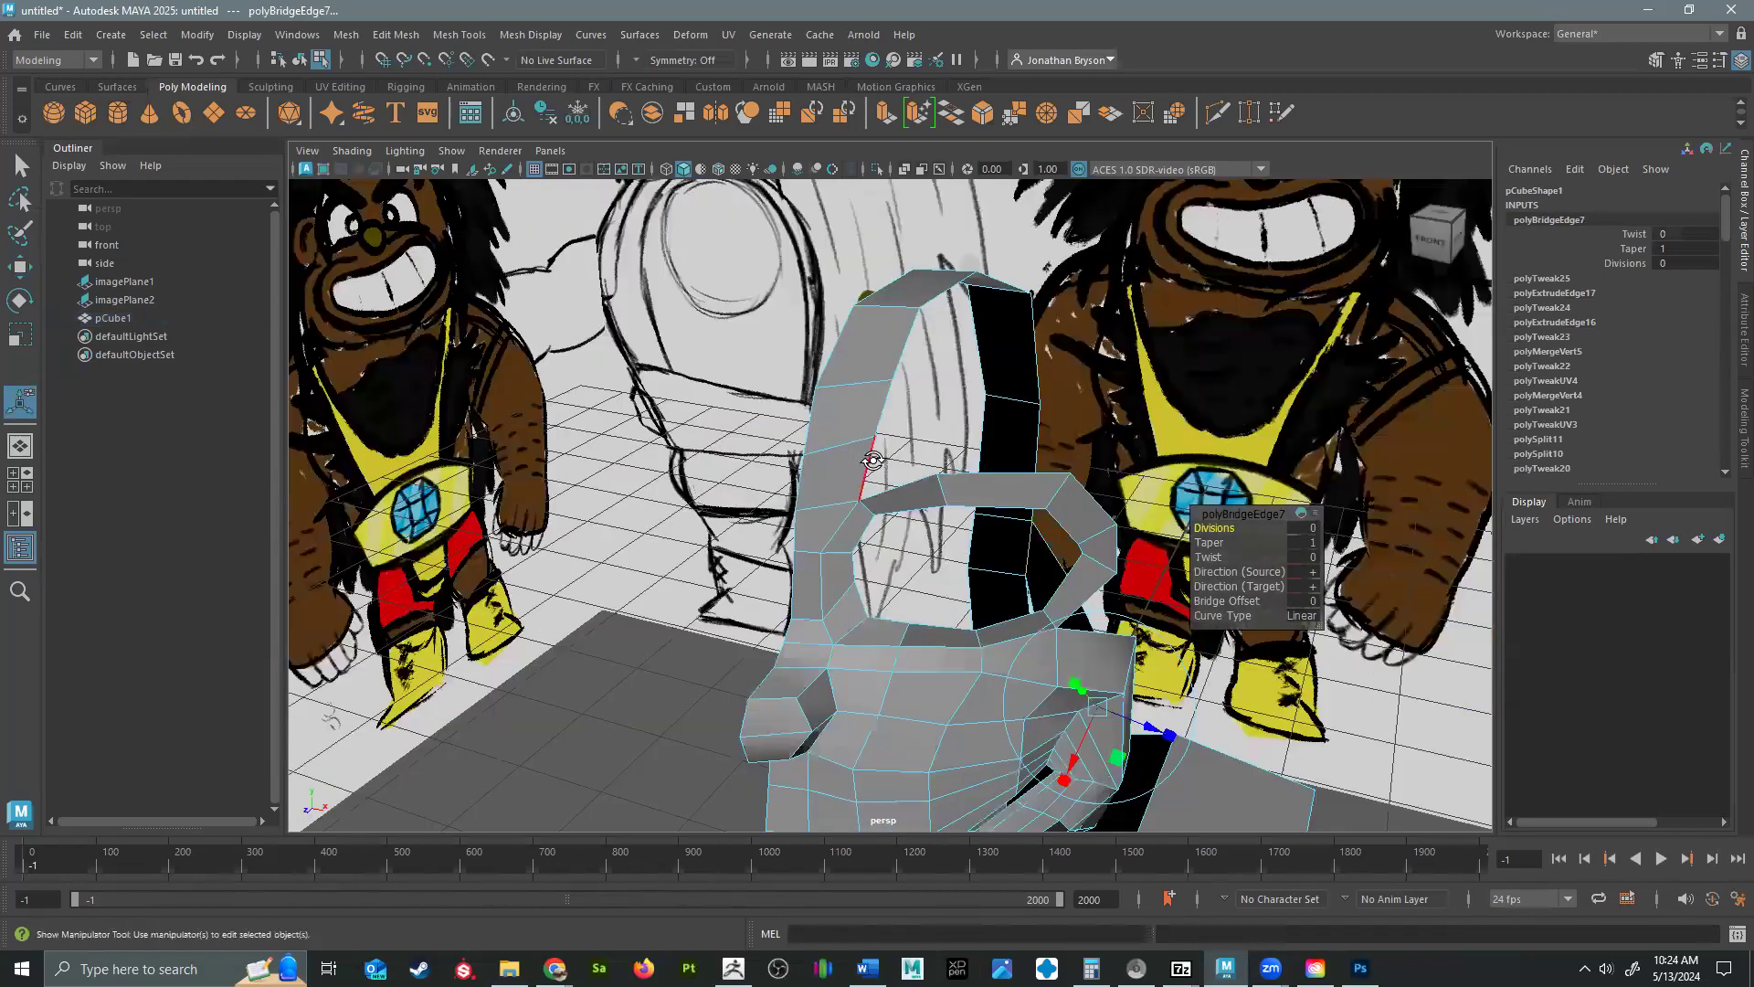
click(872, 460)
alt+drag(1411, 767, 1155, 635)
alt+drag(1293, 320, 1097, 548)
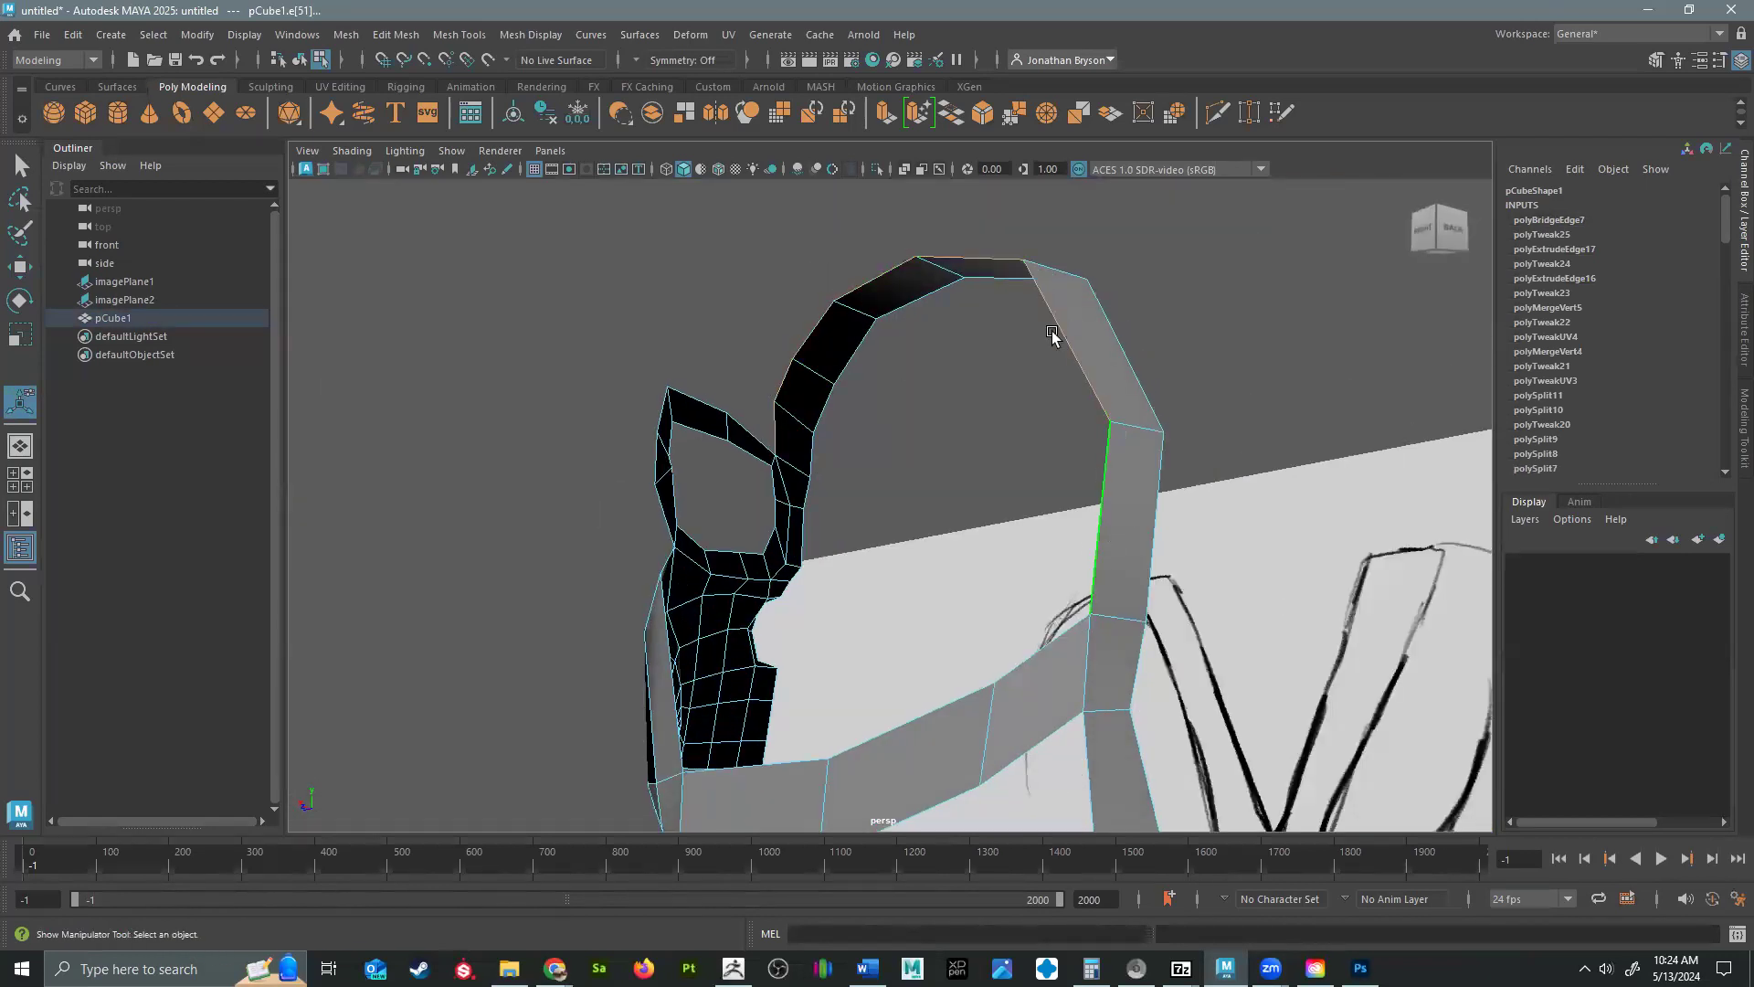
key(ctrl+e)
mouse_move(892, 481)
alt+mouse_down()
mouse_move(923, 532)
mouse_move(917, 562)
mouse_move(803, 502)
alt+mouse_up()
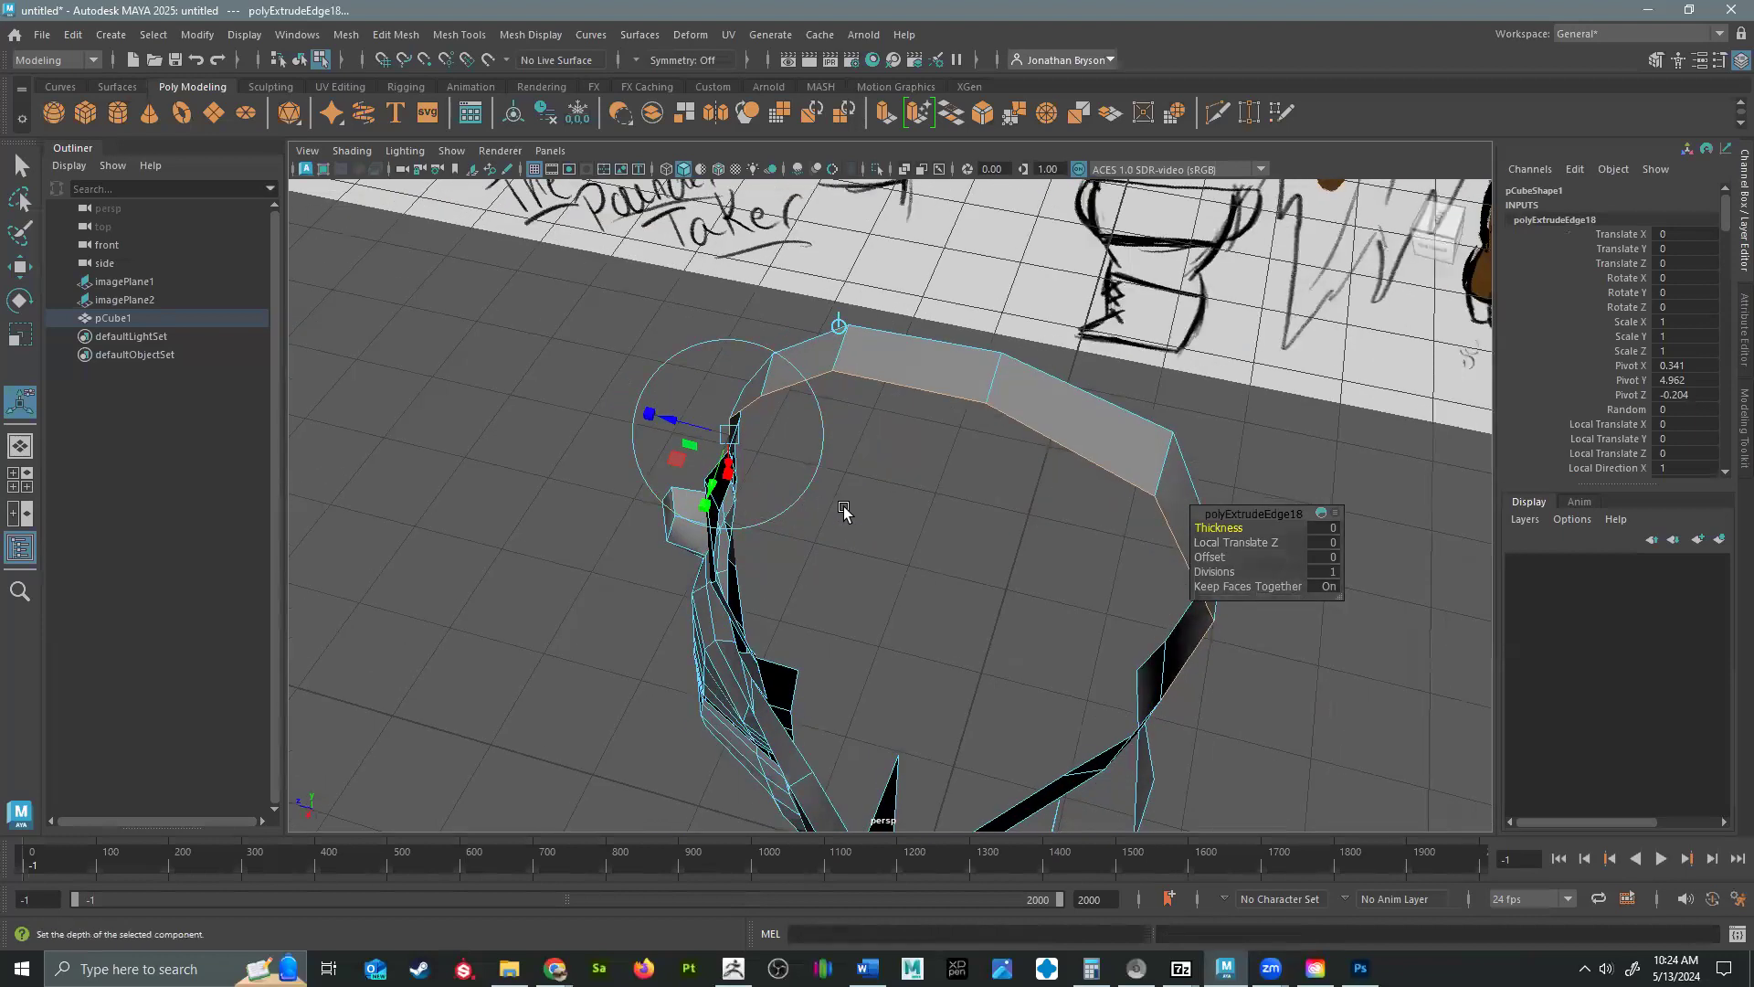
key(w)
middle_drag(947, 599, 914, 678)
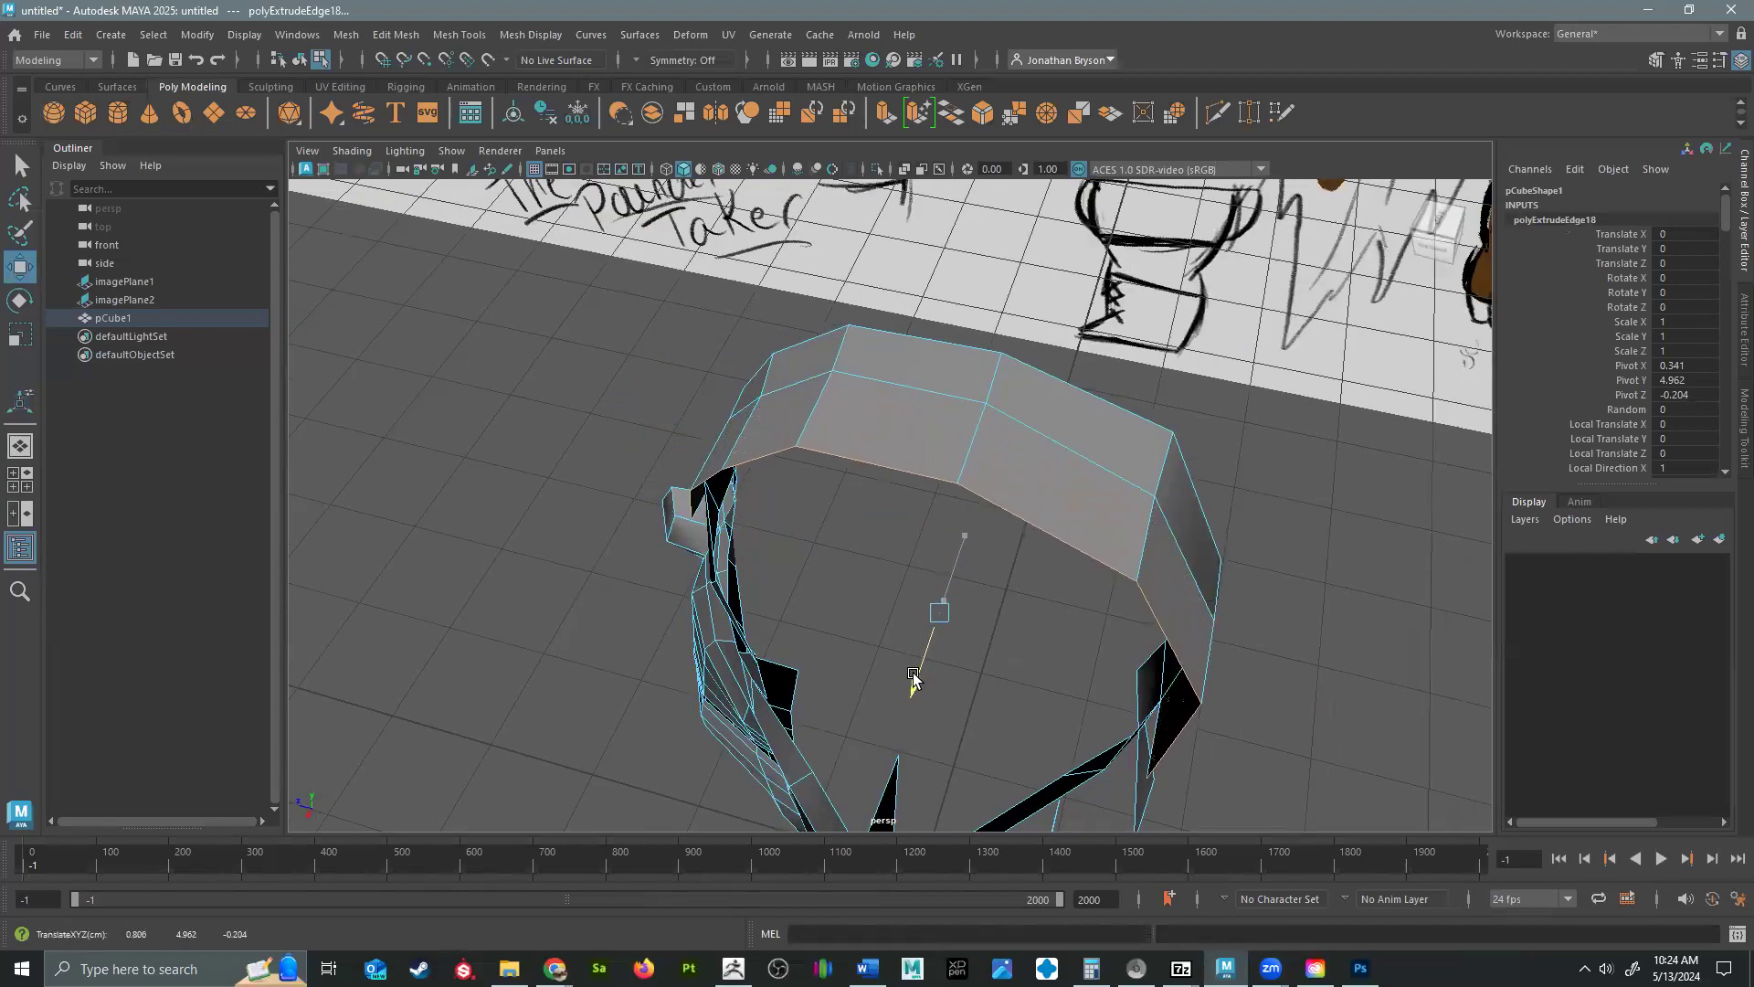
Scale the extruded skull edges inward and reposition them to round the top of the head.
key(e)
key(r)
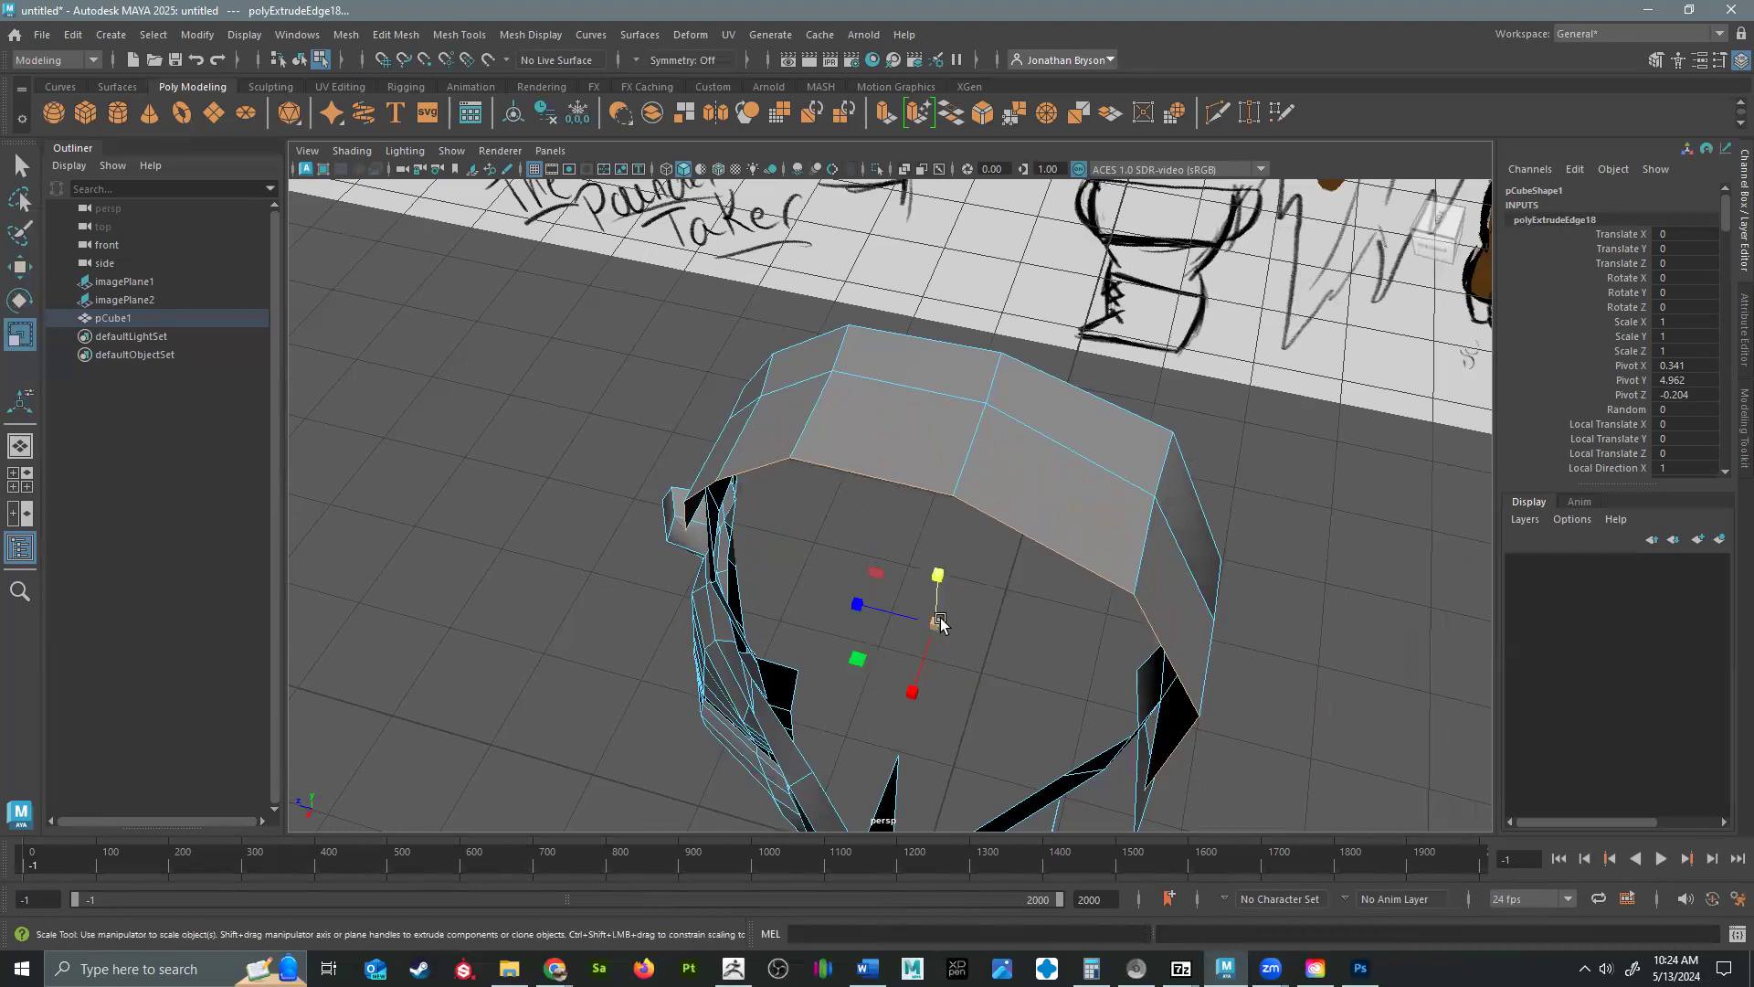
mouse_move(918, 614)
middle_down()
mouse_move(865, 600)
mouse_move(890, 604)
middle_up()
alt+drag(1032, 624, 1088, 439)
key(w)
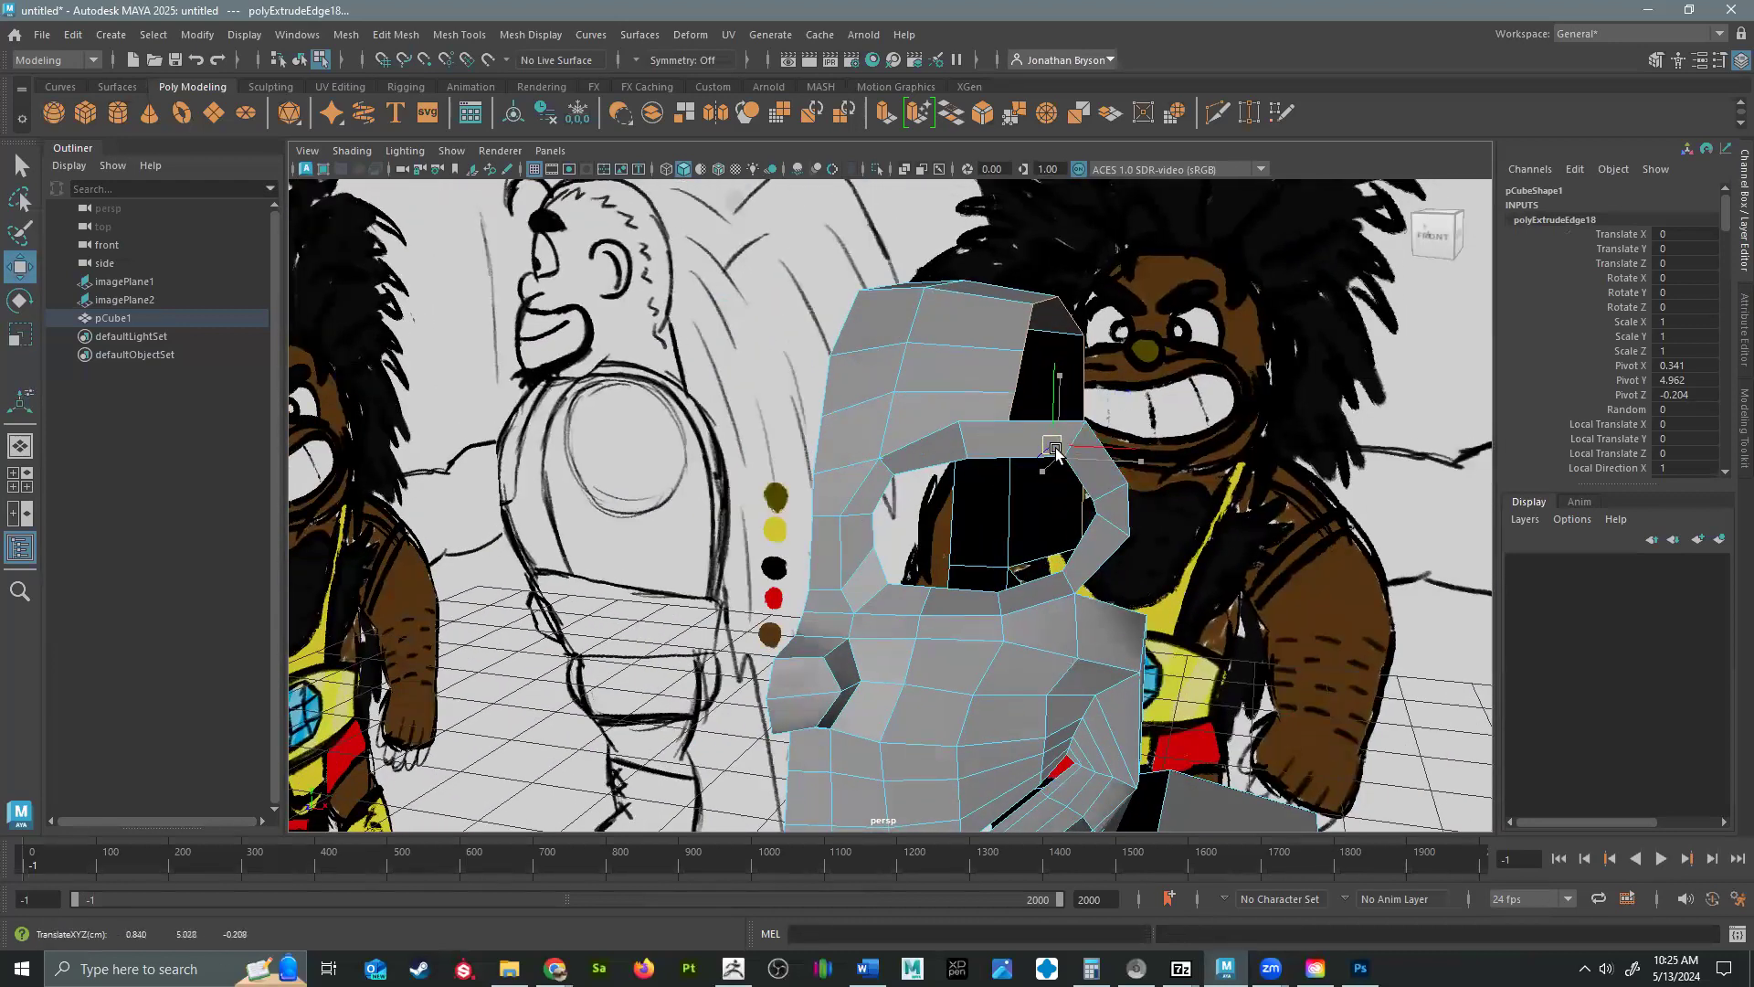
alt+drag(1050, 451, 935, 484)
Extrude the skull's side edges a second time and scale the new row inward.
key(ctrl+e)
key(r)
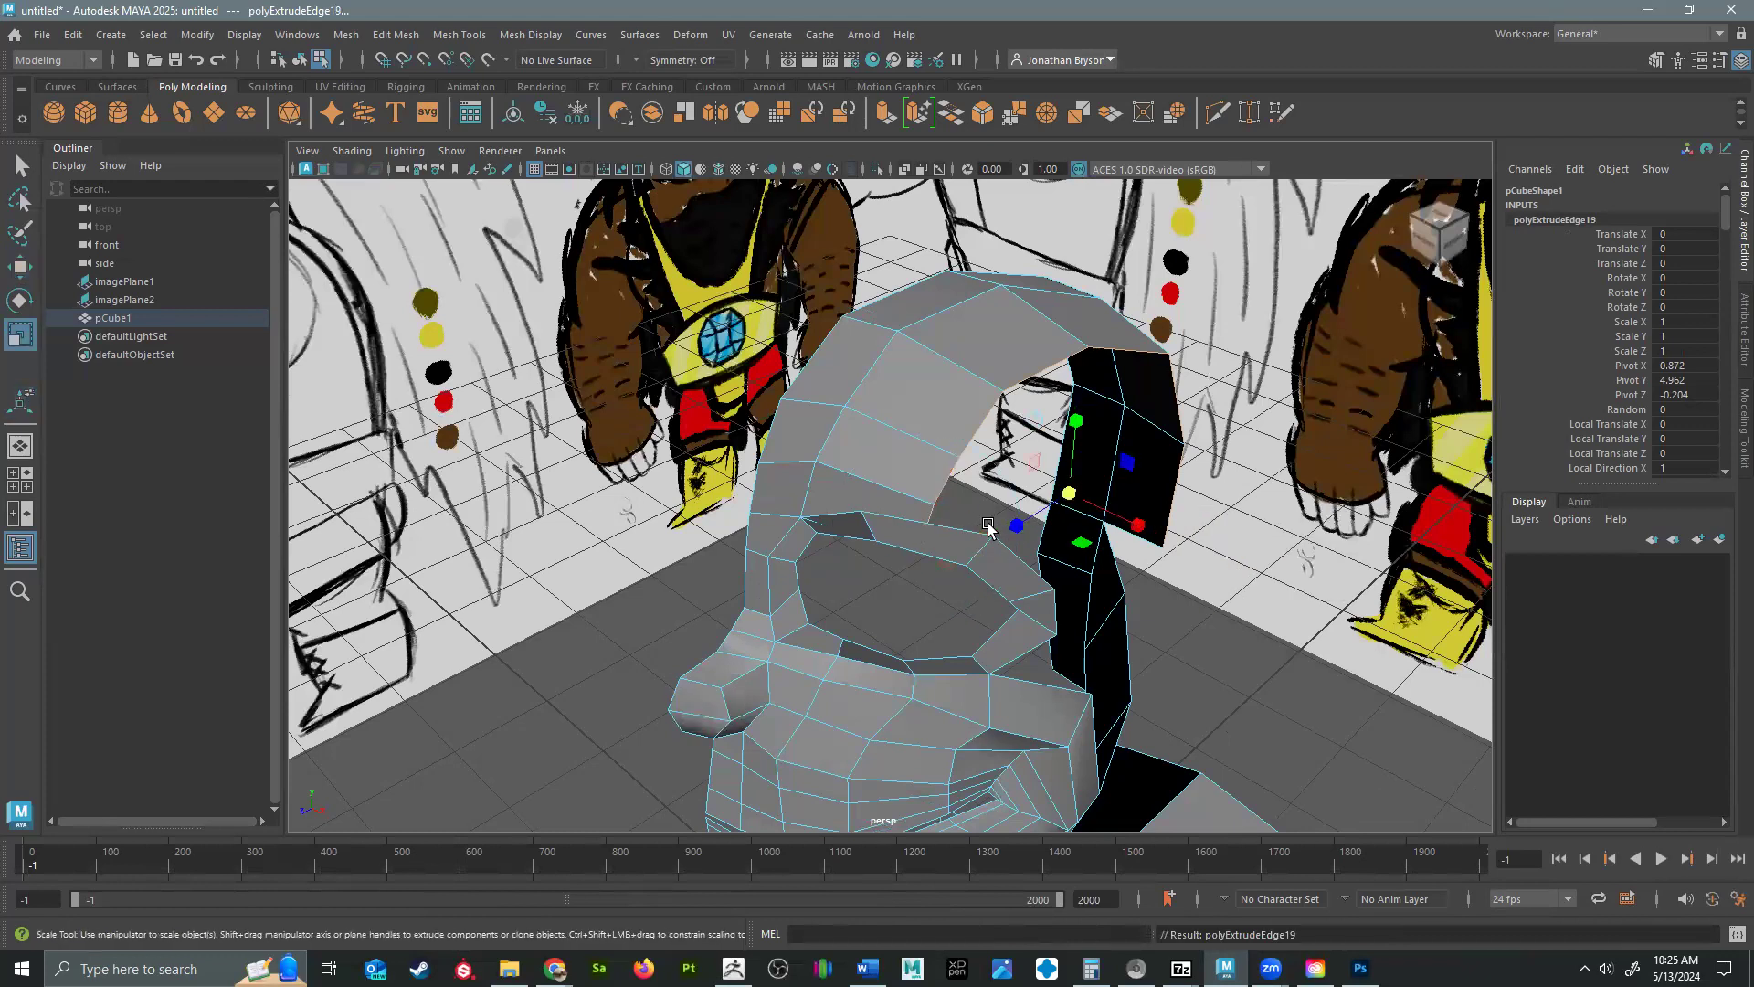
drag(1069, 484, 1030, 496)
key(w)
right_drag(941, 438, 864, 434)
Move the new row's forehead and side vertices upward and outward to smooth the skull above the eye.
click(937, 436)
drag(935, 435, 971, 405)
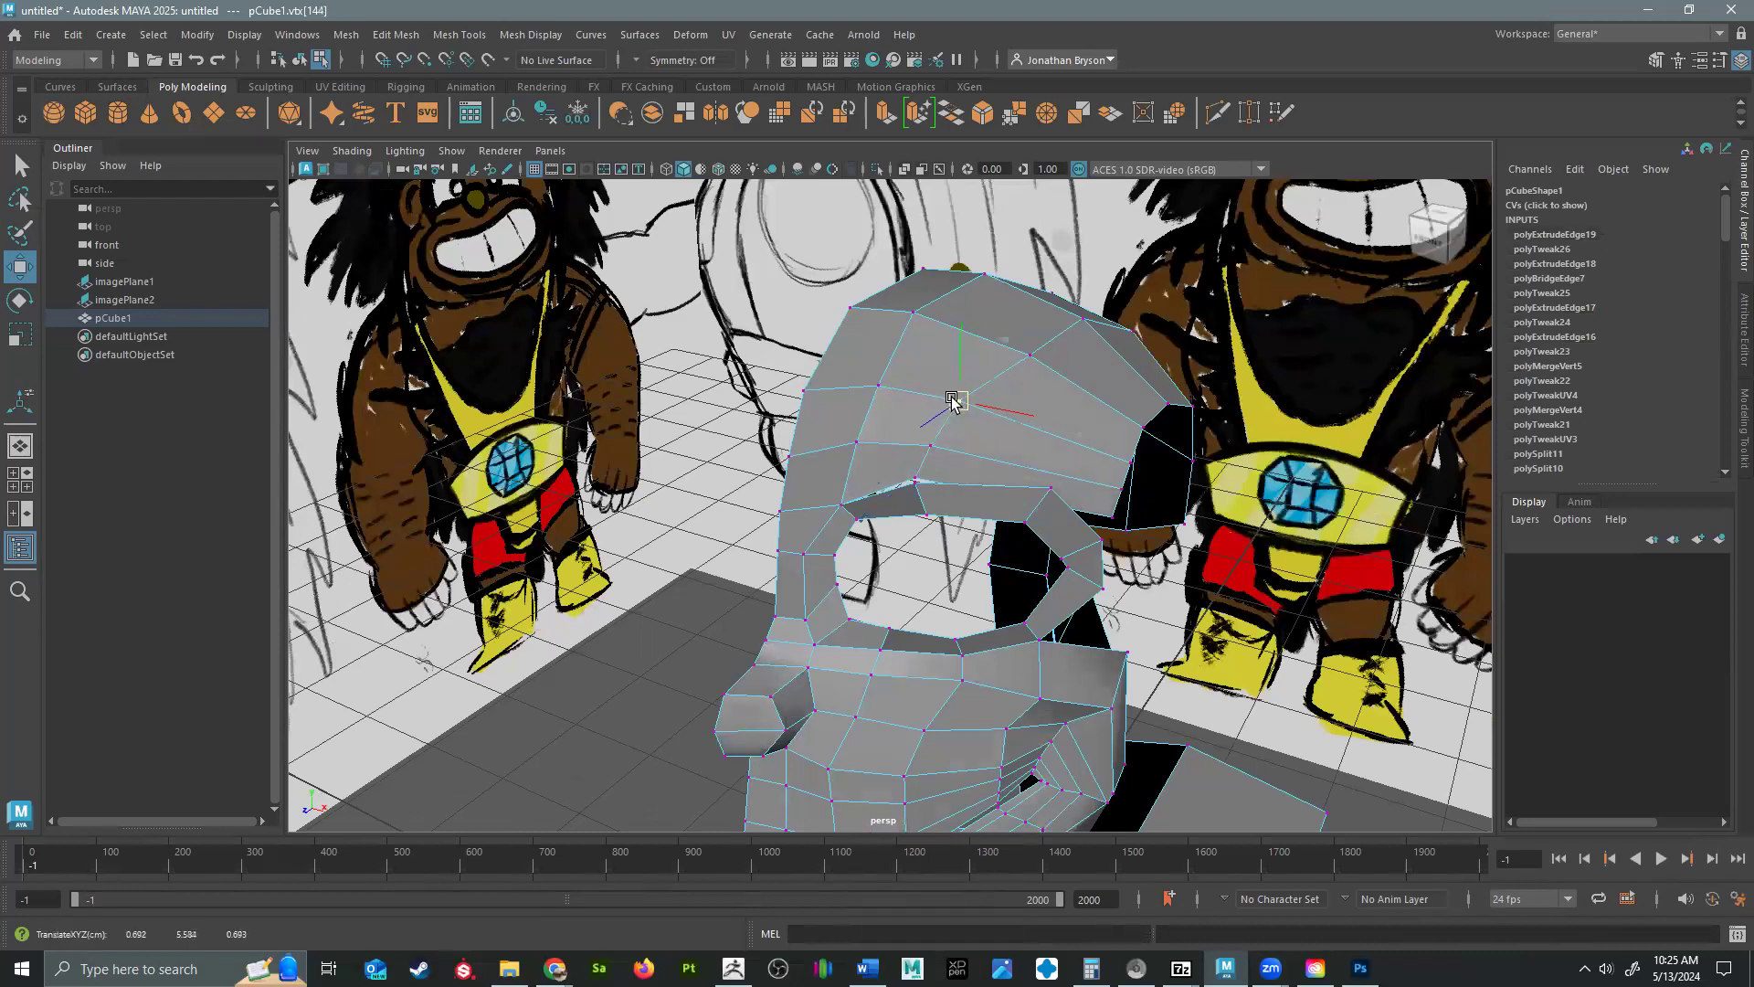
drag(1033, 356, 1020, 349)
click(1111, 519)
drag(1111, 518, 1062, 481)
Adjust the skull's lower side vertex and weld the row's front vertices to the upper edge of the eye loop.
alt+drag(960, 509, 1132, 543)
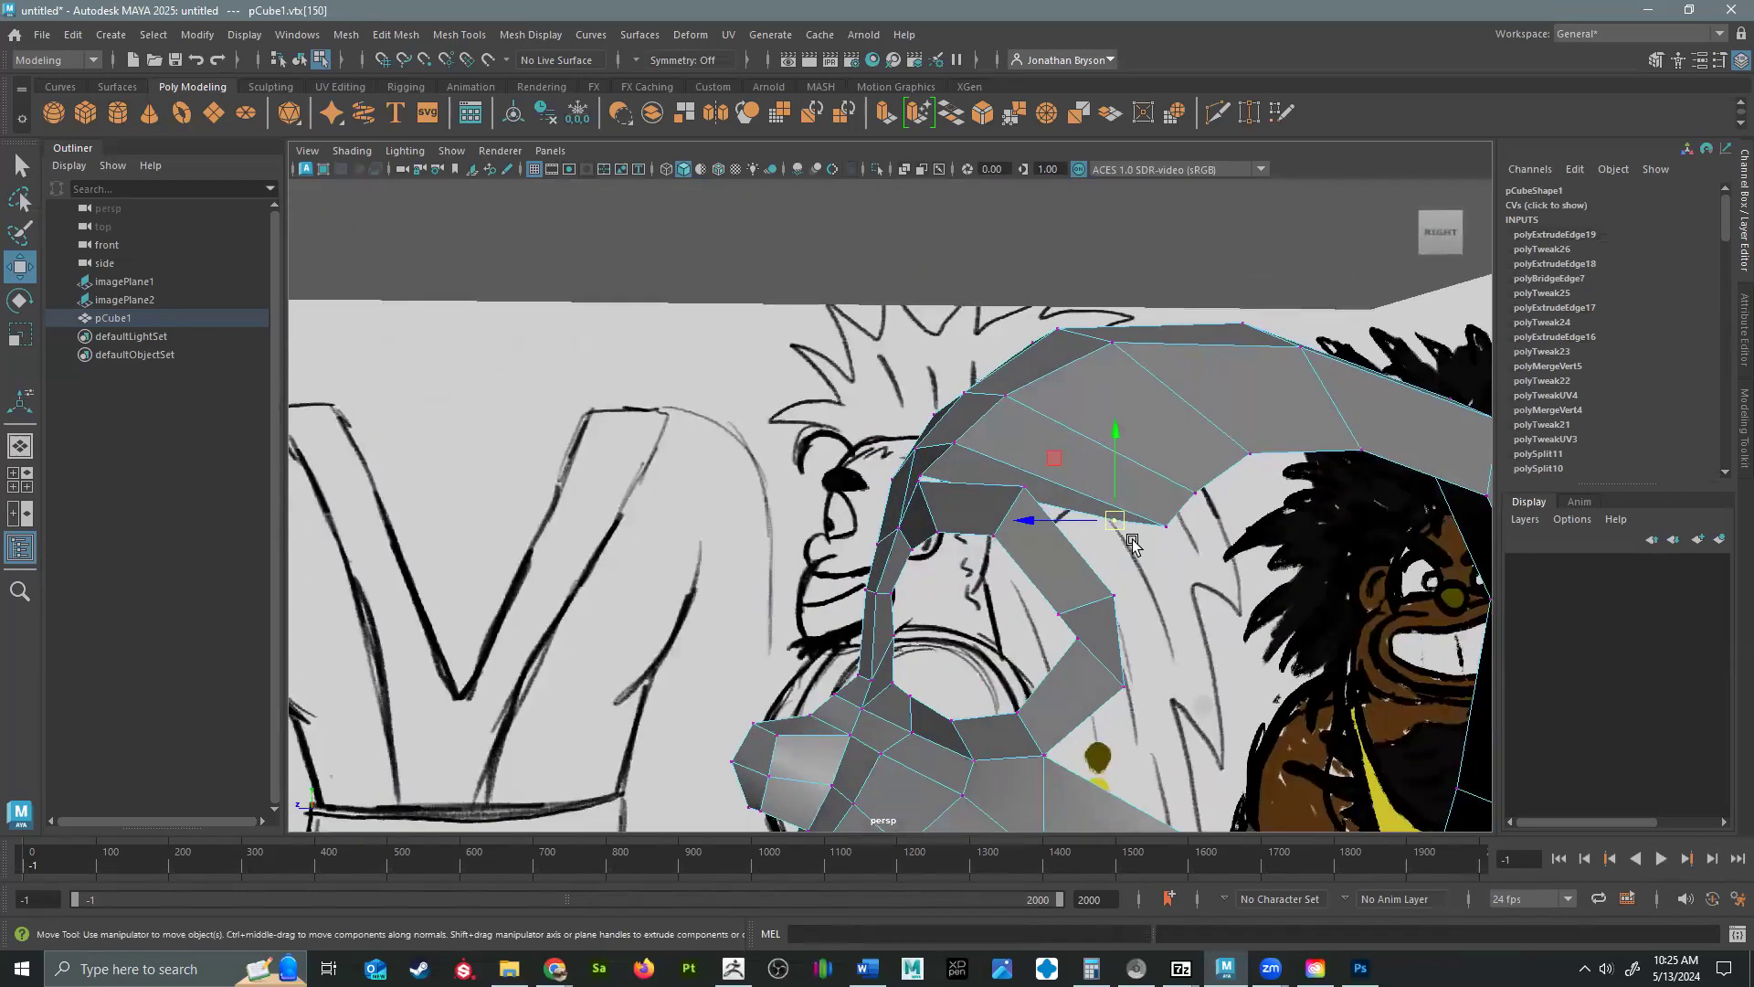
mouse_move(1121, 530)
shift+right_down()
mouse_move(1115, 501)
mouse_move(1097, 525)
shift+right_up()
drag(1017, 484, 926, 471)
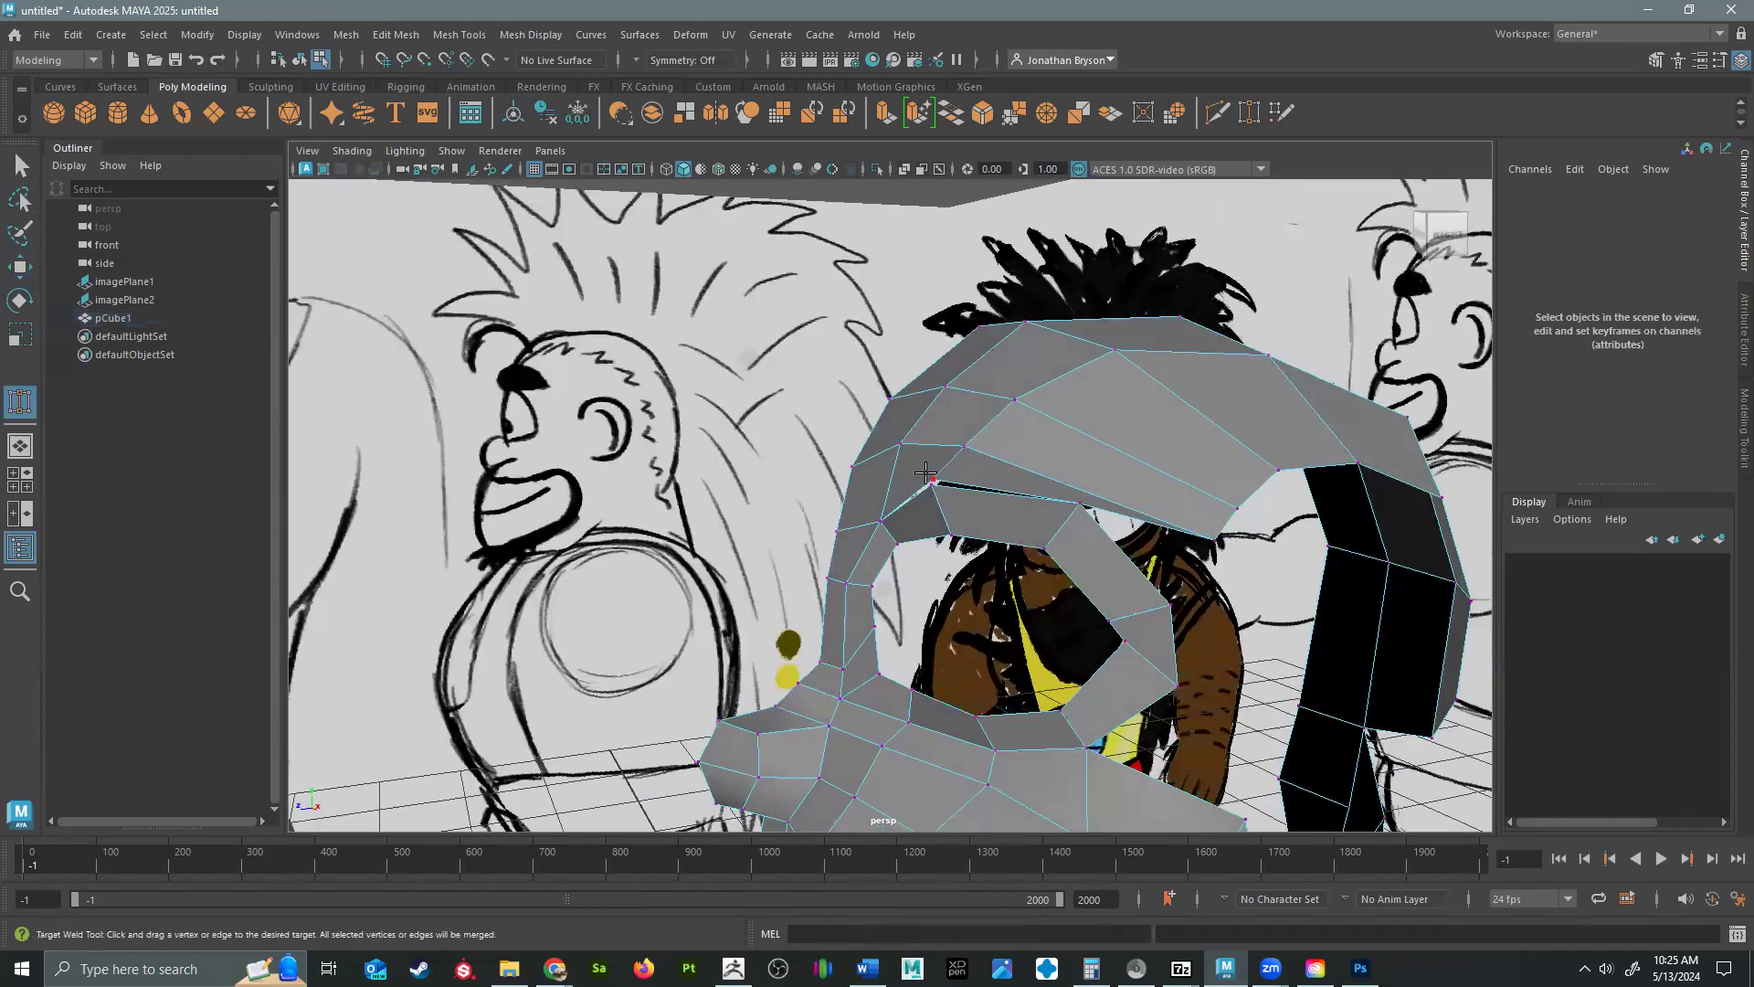
Move the vertices along the lower border of the skull's side to even out the row above the ear area.
key(w)
click(1218, 541)
drag(1220, 537, 1137, 508)
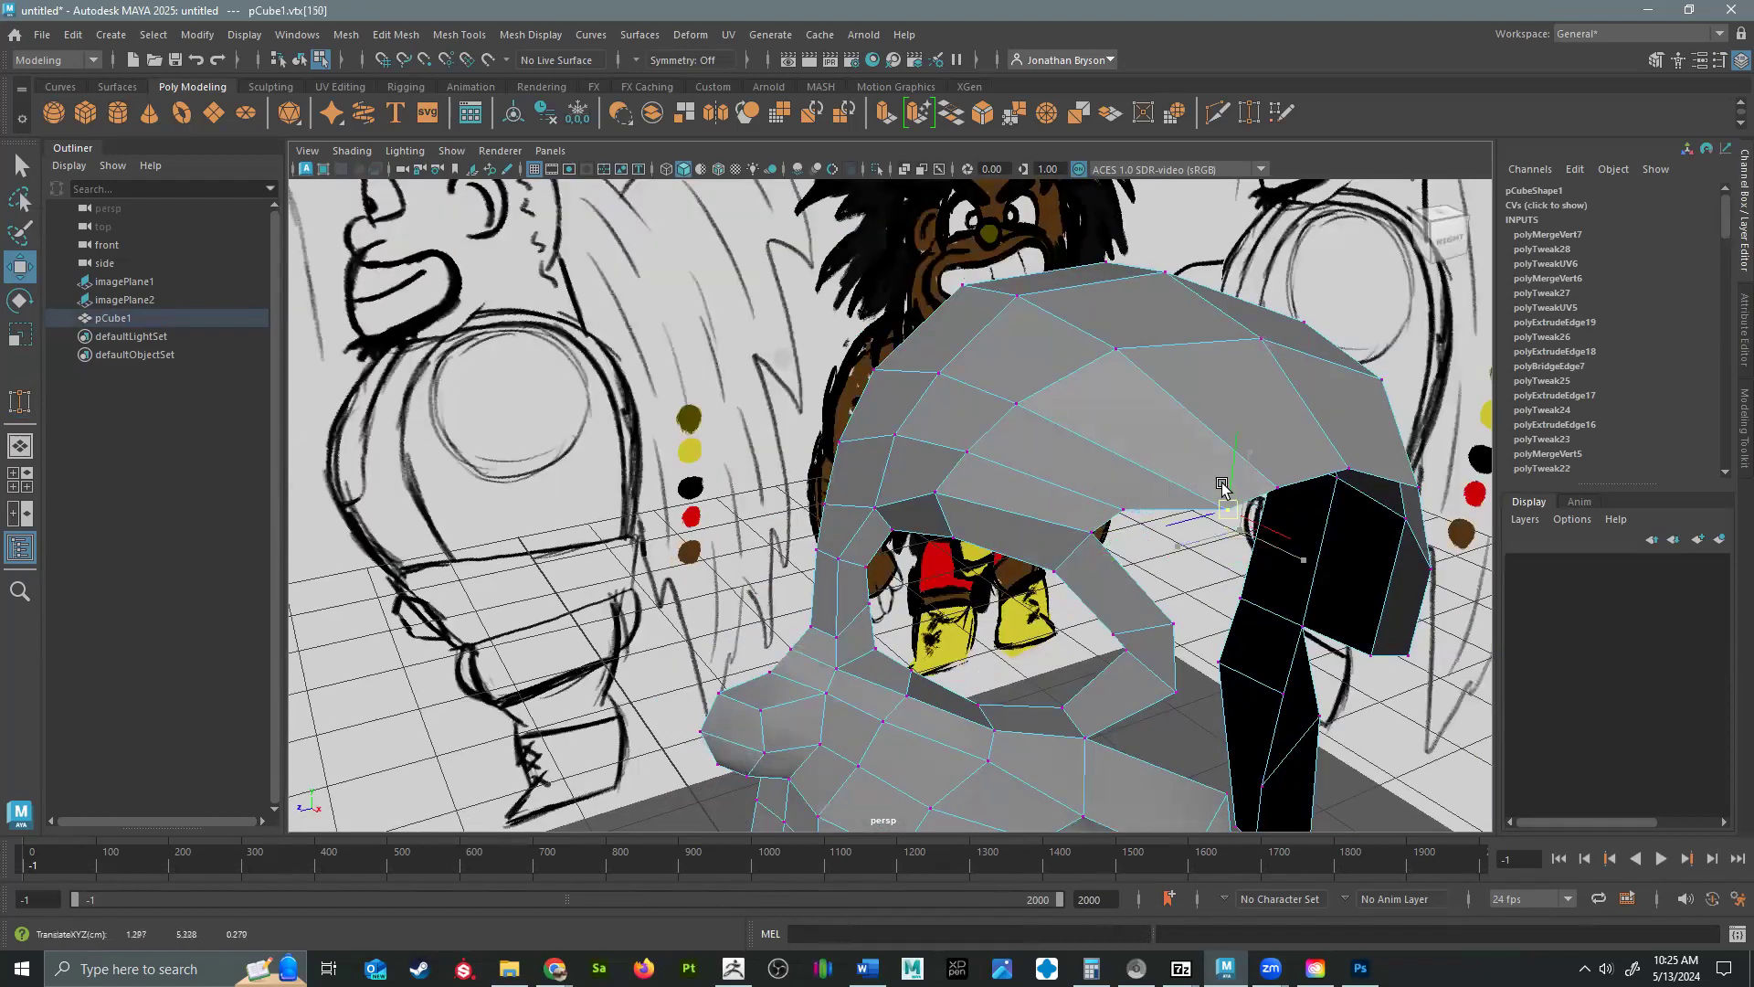
click(1278, 483)
drag(1280, 482, 1273, 436)
alt+drag(1344, 493, 1169, 539)
click(1181, 540)
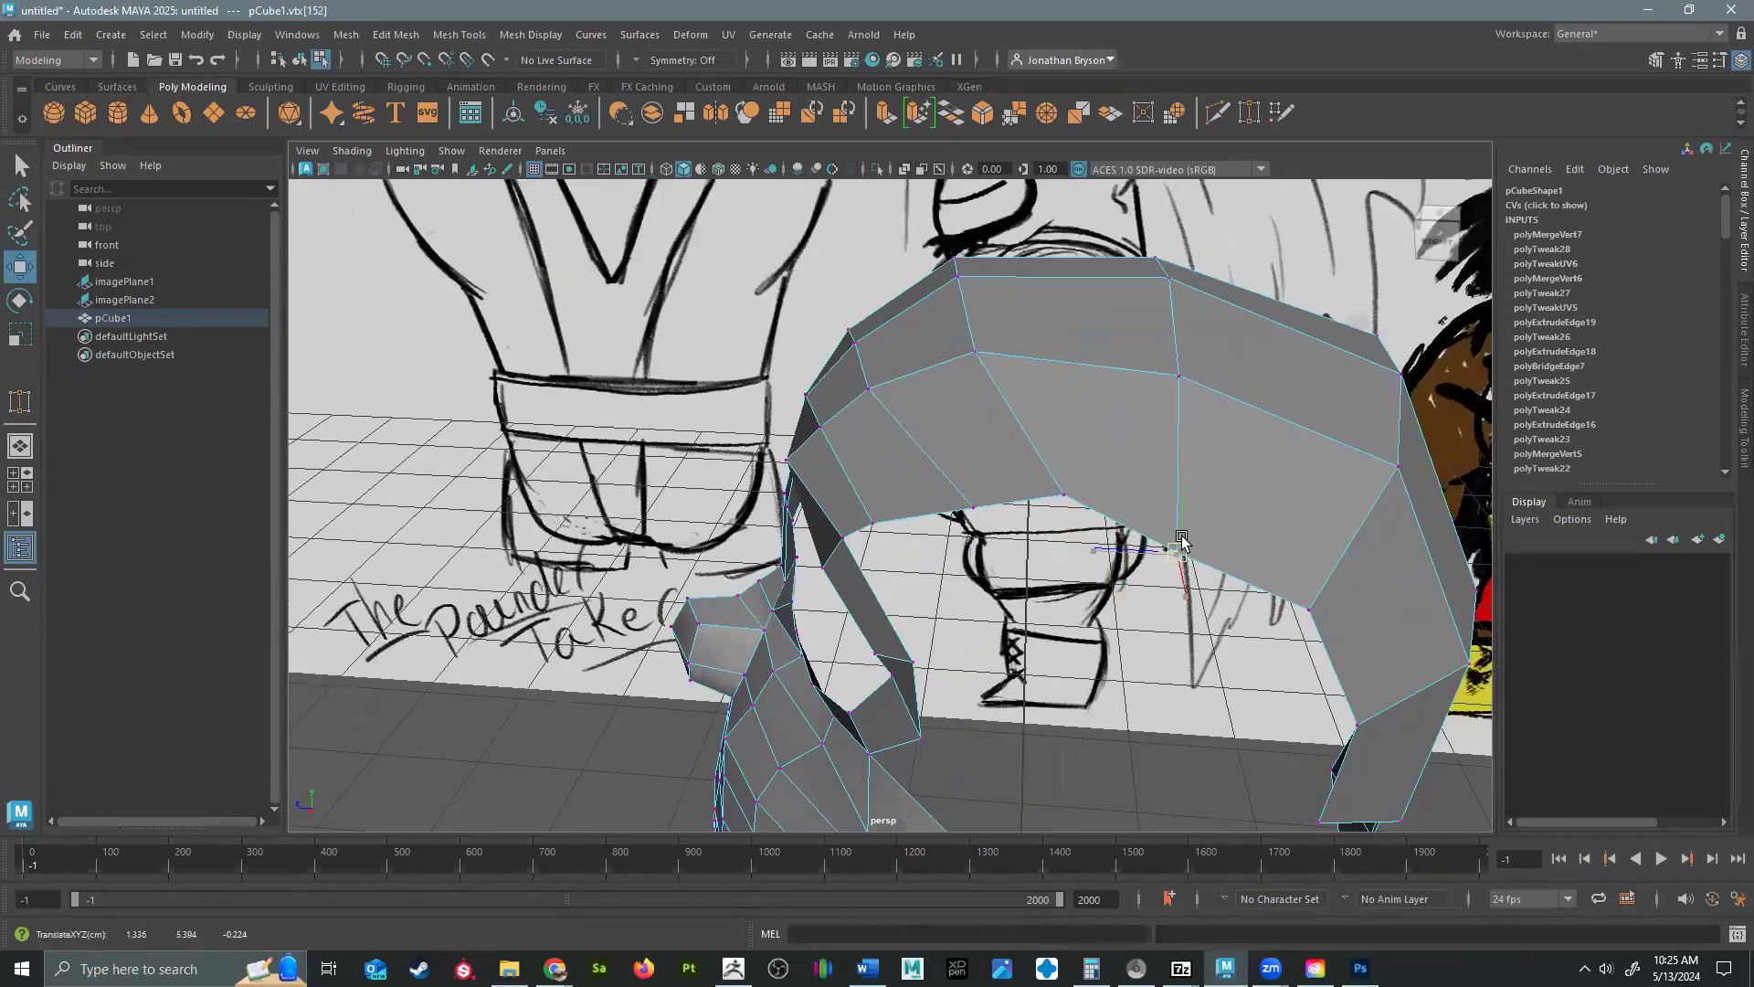
drag(1309, 608, 1327, 582)
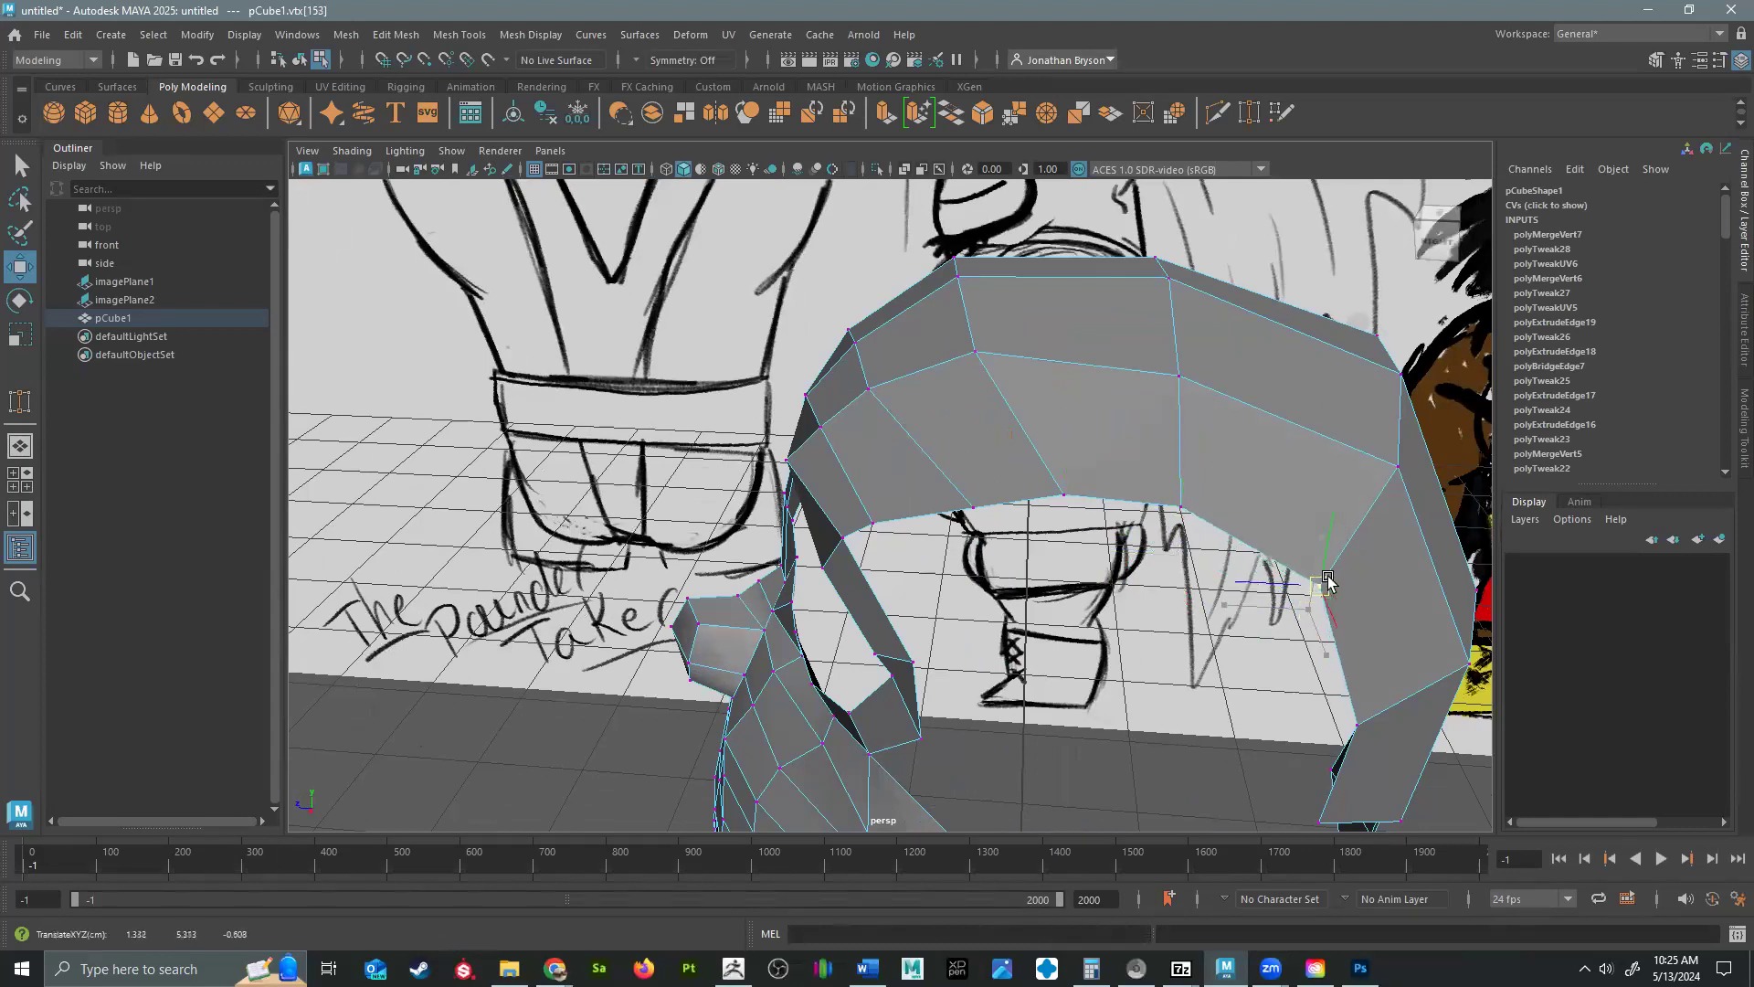
Reposition the rear vertices of the skull's lower border to round the back of the head.
alt+middle_drag(1372, 635, 1153, 382)
click(1130, 476)
alt+drag(1203, 517, 977, 507)
drag(1012, 505, 1062, 512)
click(996, 626)
click(992, 623)
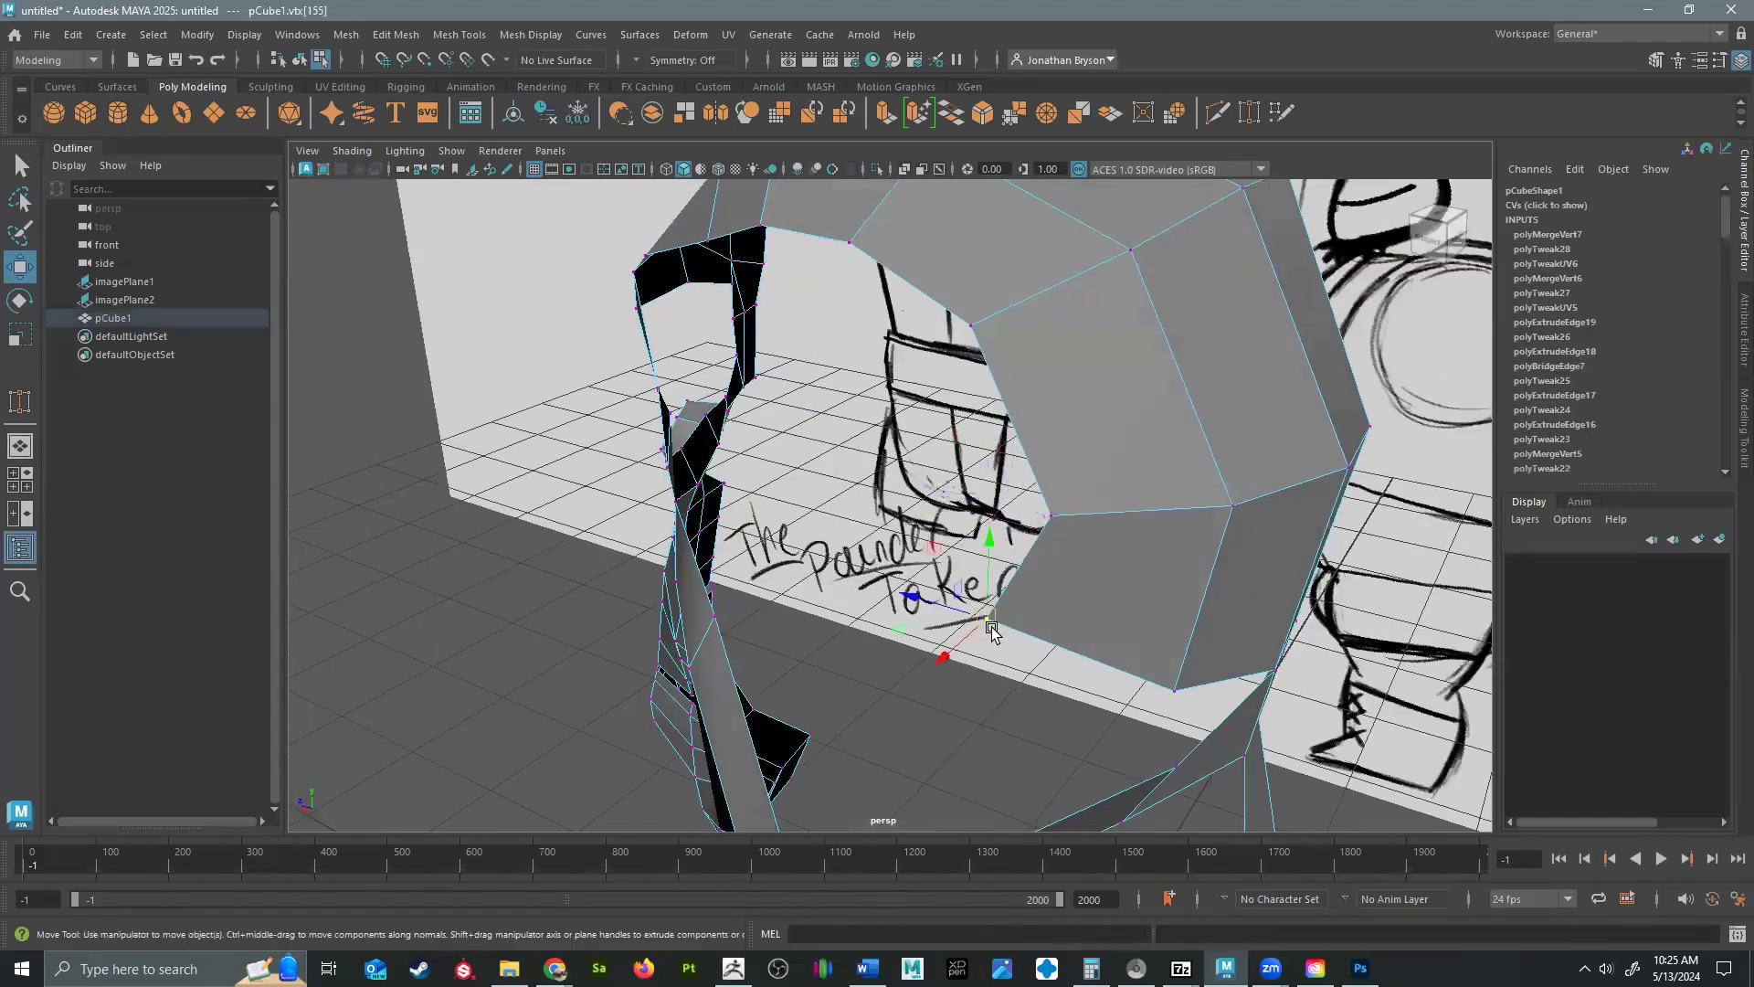
drag(992, 623, 1043, 631)
Use Multi-Cut to split the cheek faces from the mouth corner to the cheek's outer edge.
alt+drag(774, 487, 1037, 352)
alt+drag(1140, 445, 927, 588)
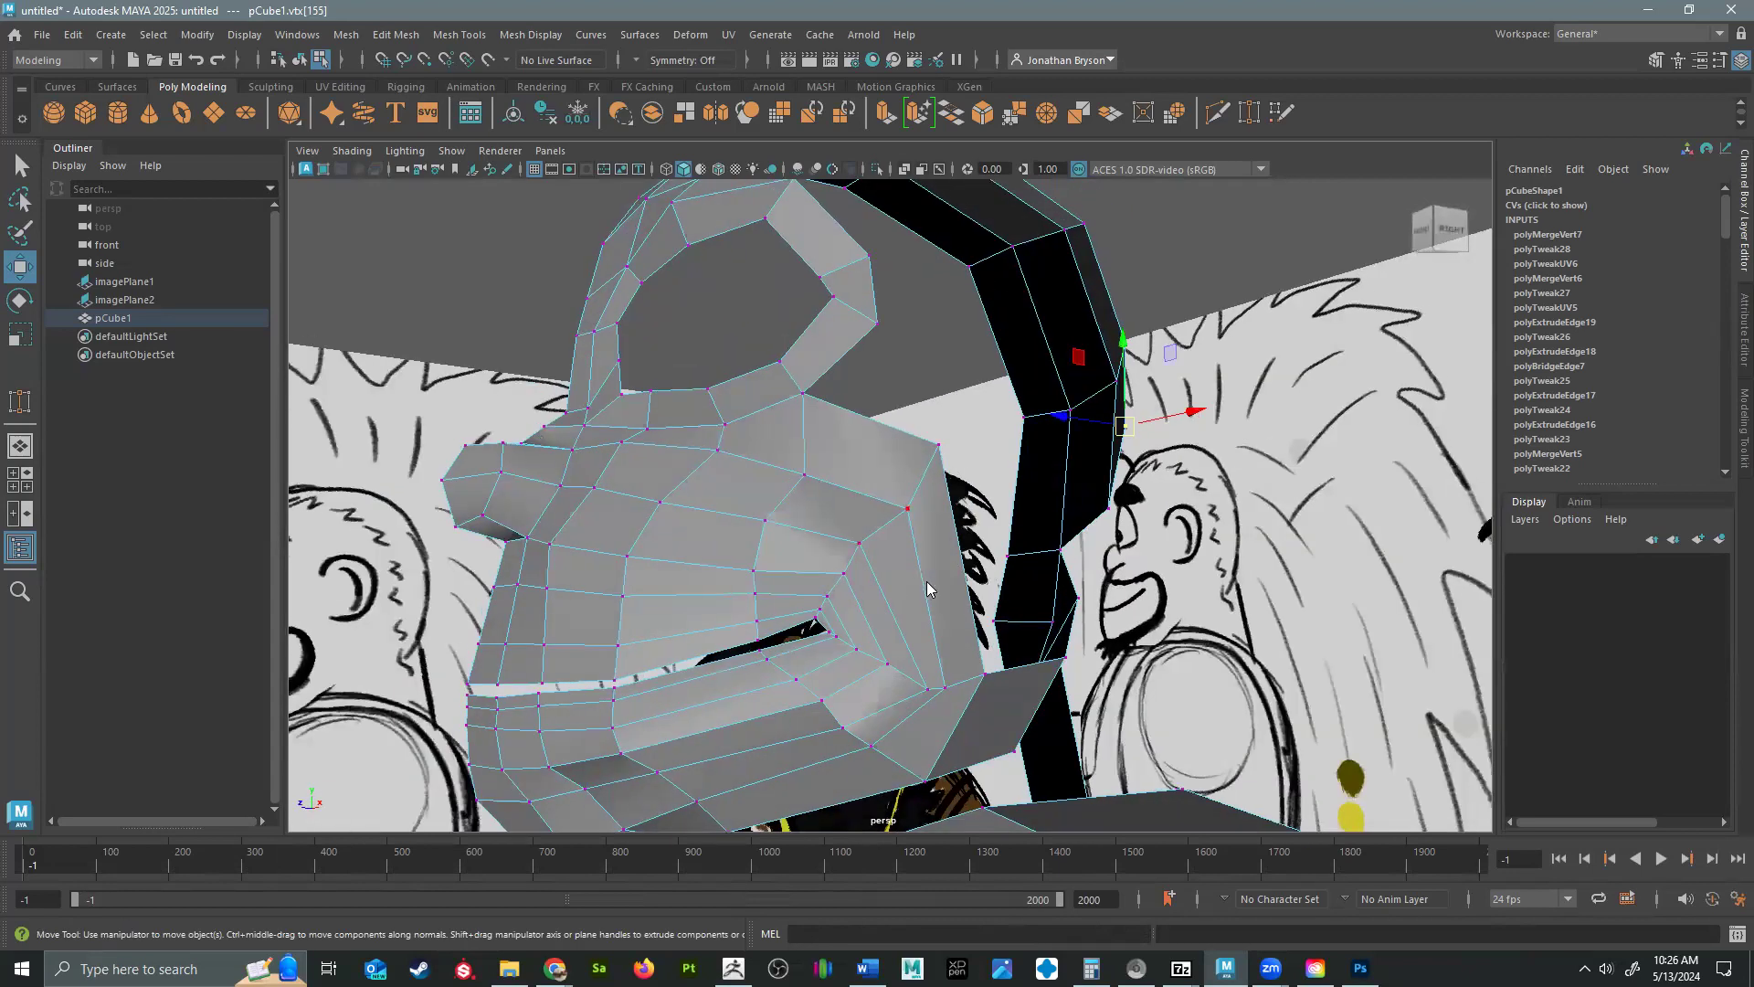
click(812, 585)
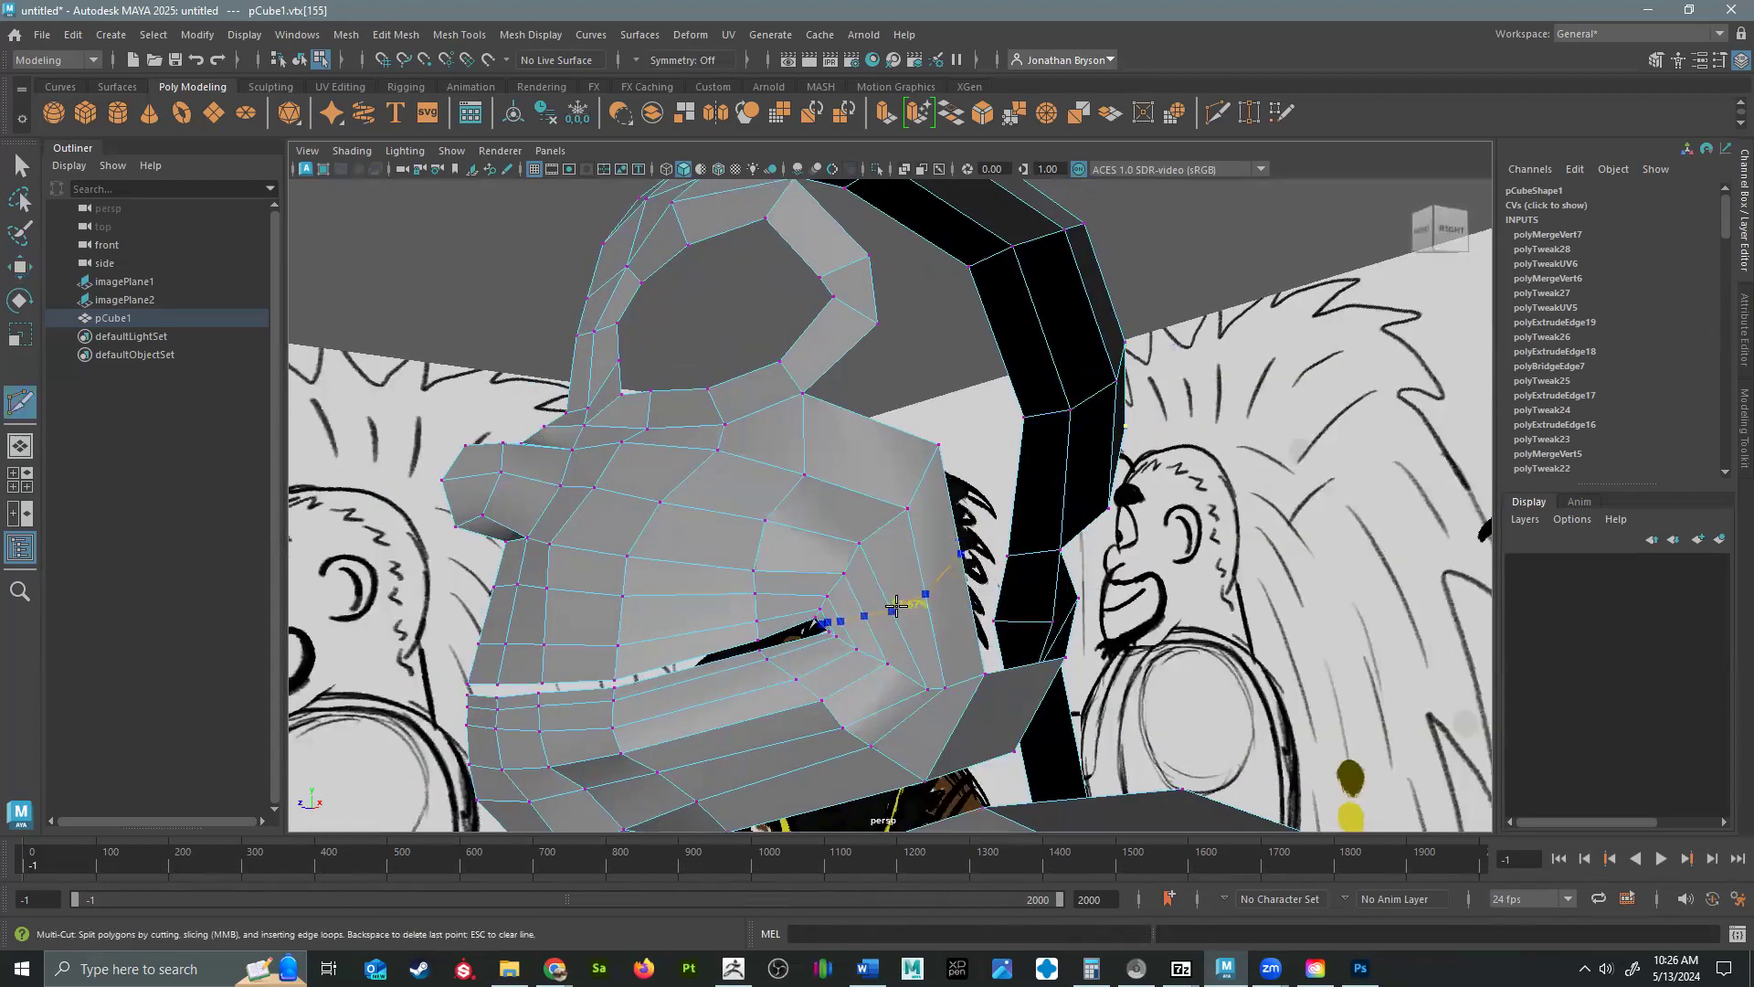
key(Return)
Select the upper edges of the jaw strip and extrude them upward toward the ear area.
alt+drag(1062, 606, 969, 535)
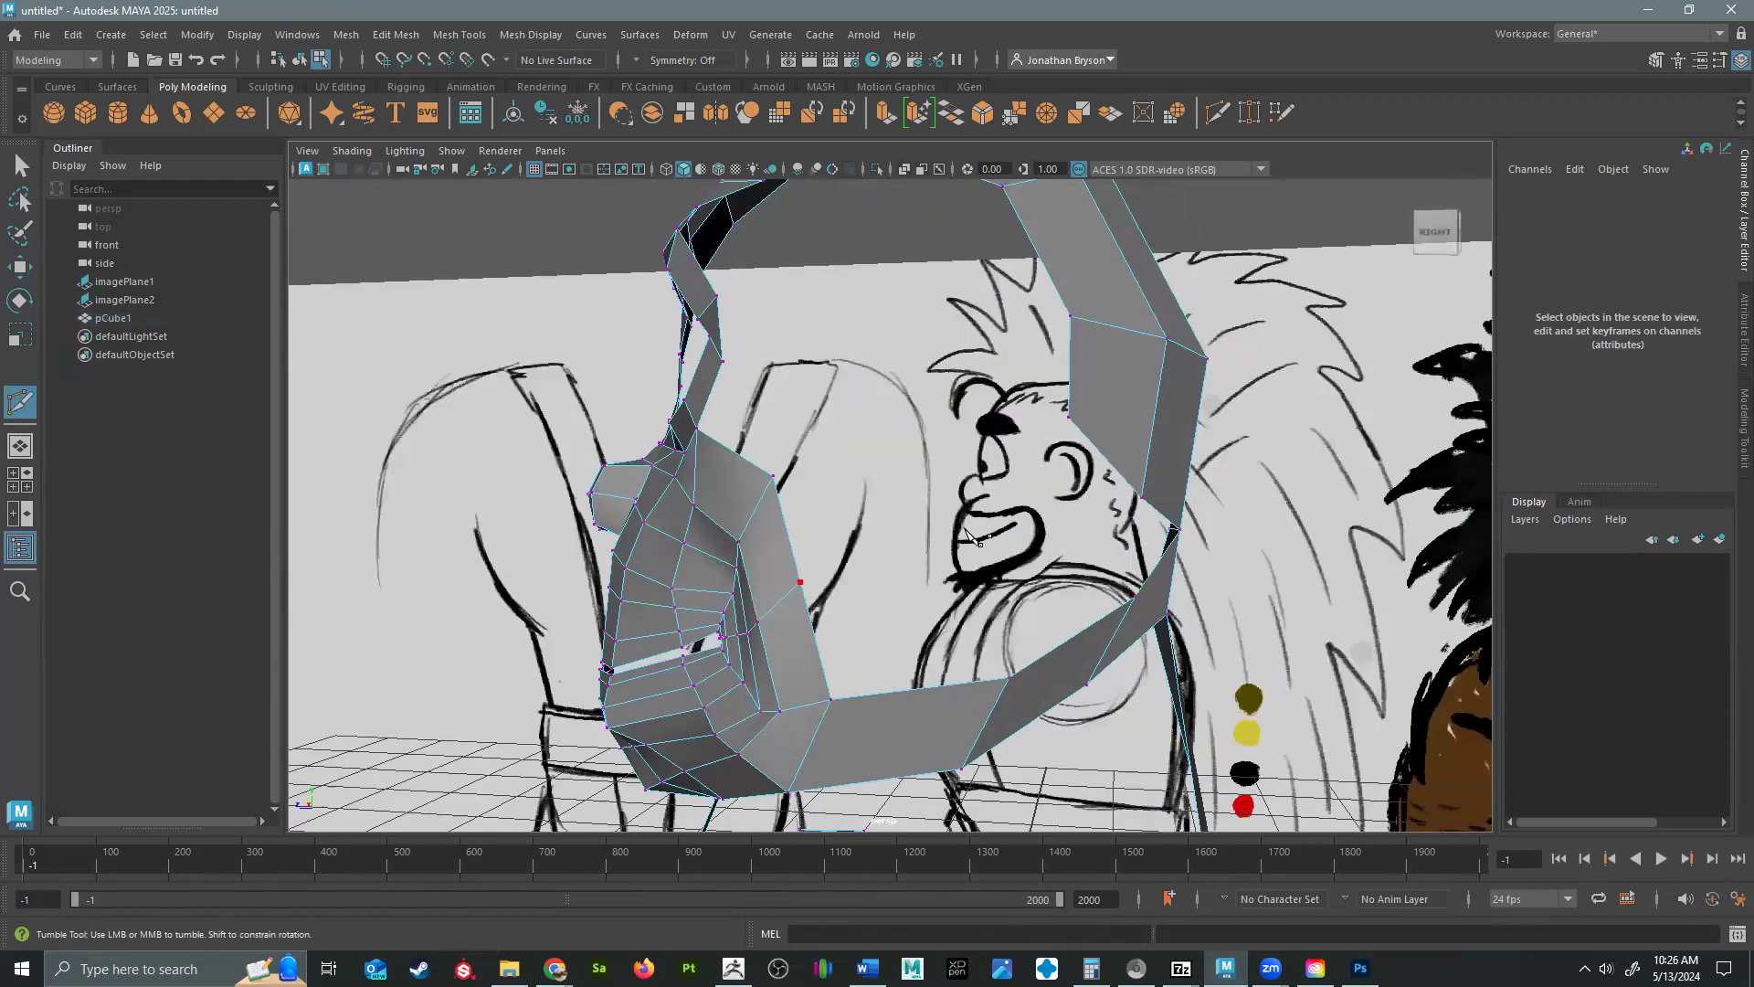
key(w)
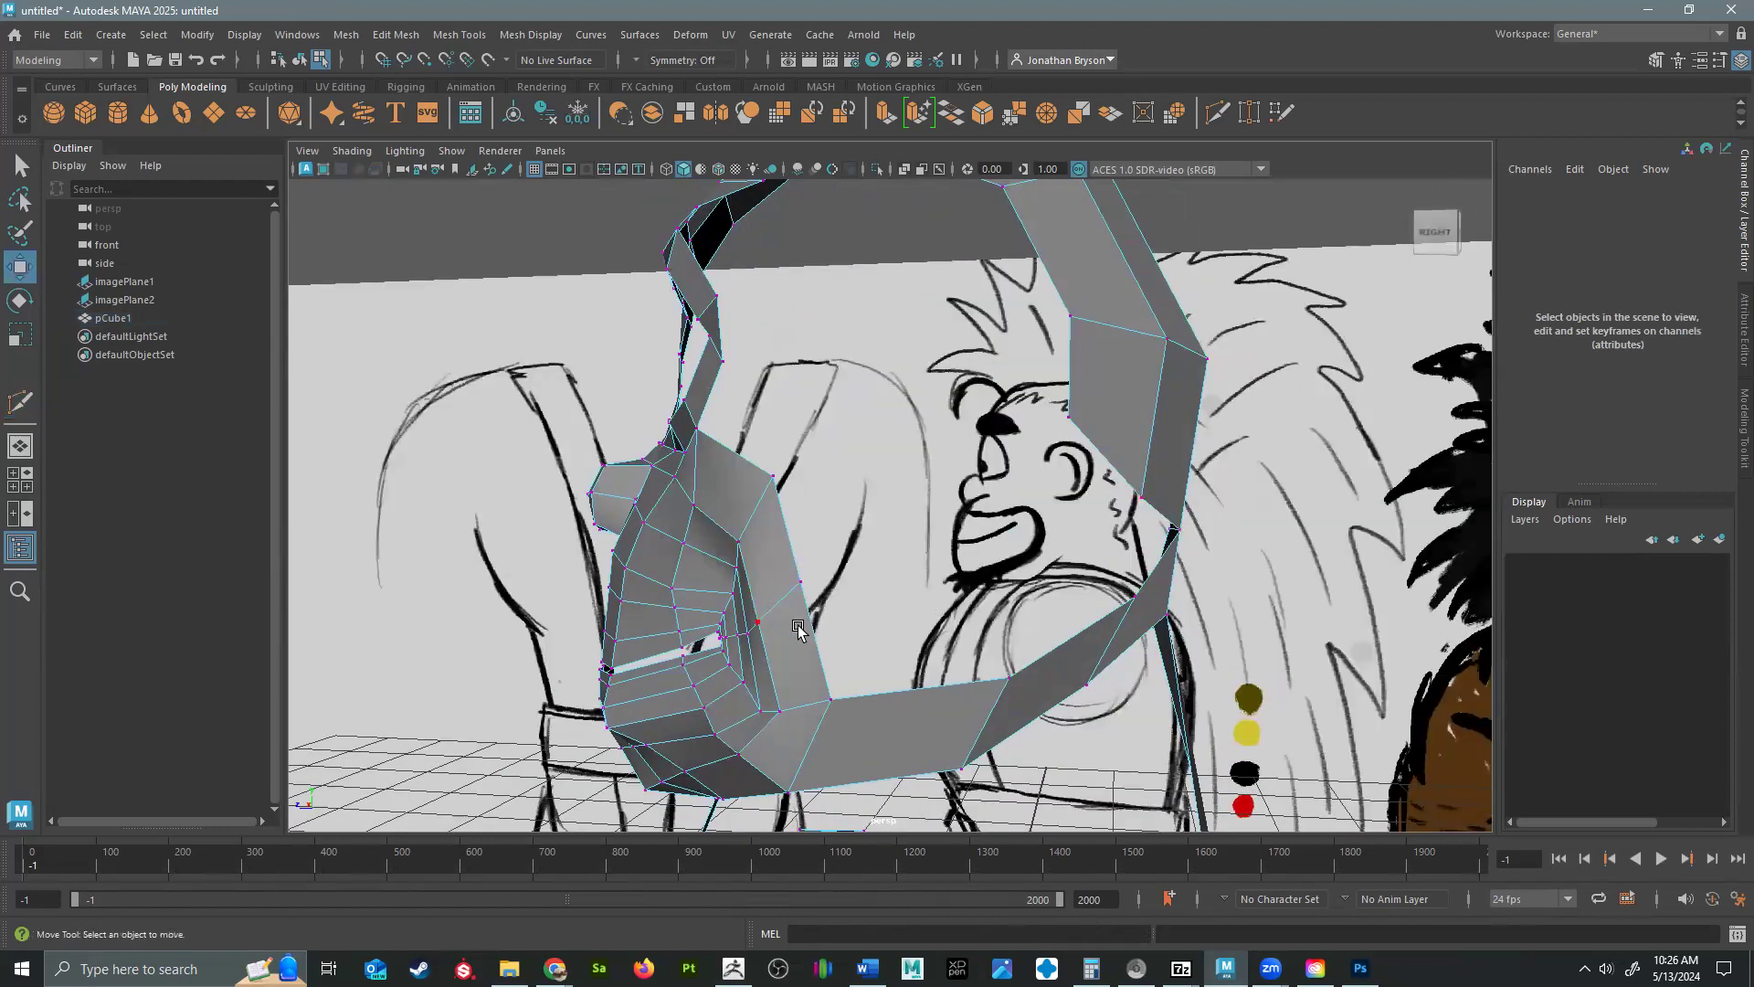
right_drag(812, 623, 820, 388)
alt+drag(1252, 575, 1123, 561)
click(1134, 564)
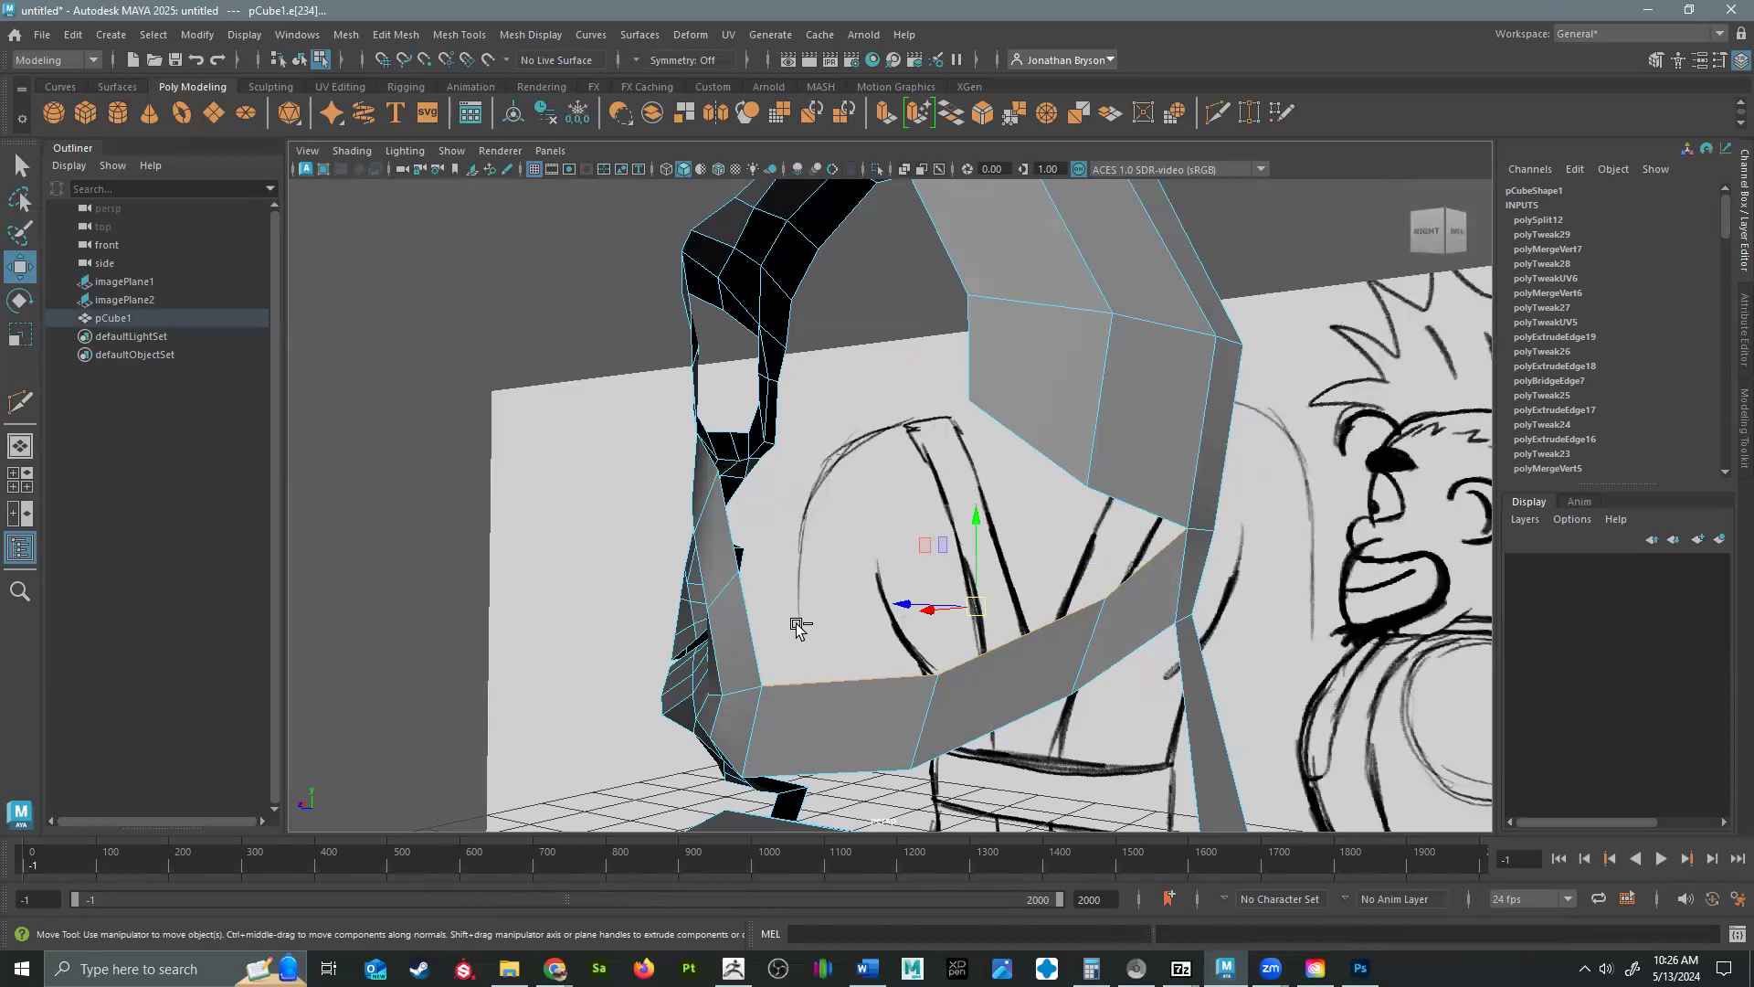
key(ctrl+e)
alt+drag(1069, 666, 771, 708)
drag(928, 563, 916, 521)
alt+drag(917, 539, 1030, 500)
Use Target Weld to join the extruded jaw row's end edges to the cheek and the back of the head.
alt+right_drag(934, 590, 968, 588)
shift+right_drag(968, 587, 946, 523)
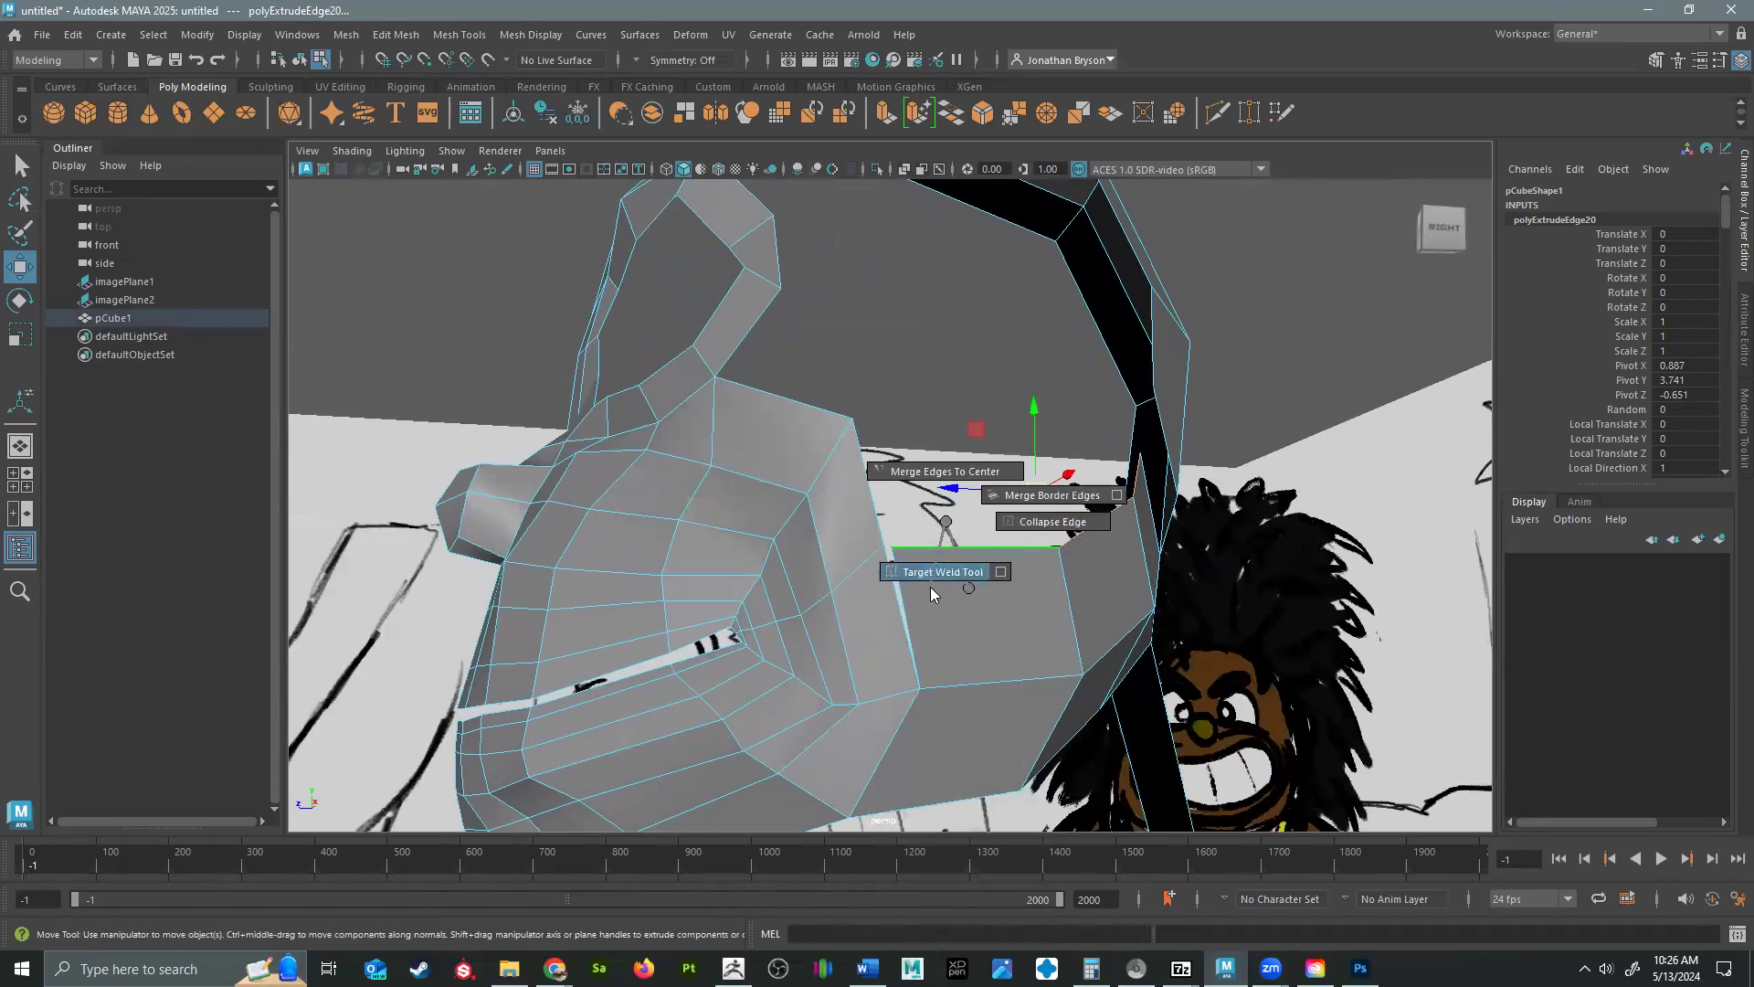
shift+right_drag(931, 593, 931, 592)
alt+drag(1024, 622, 771, 443)
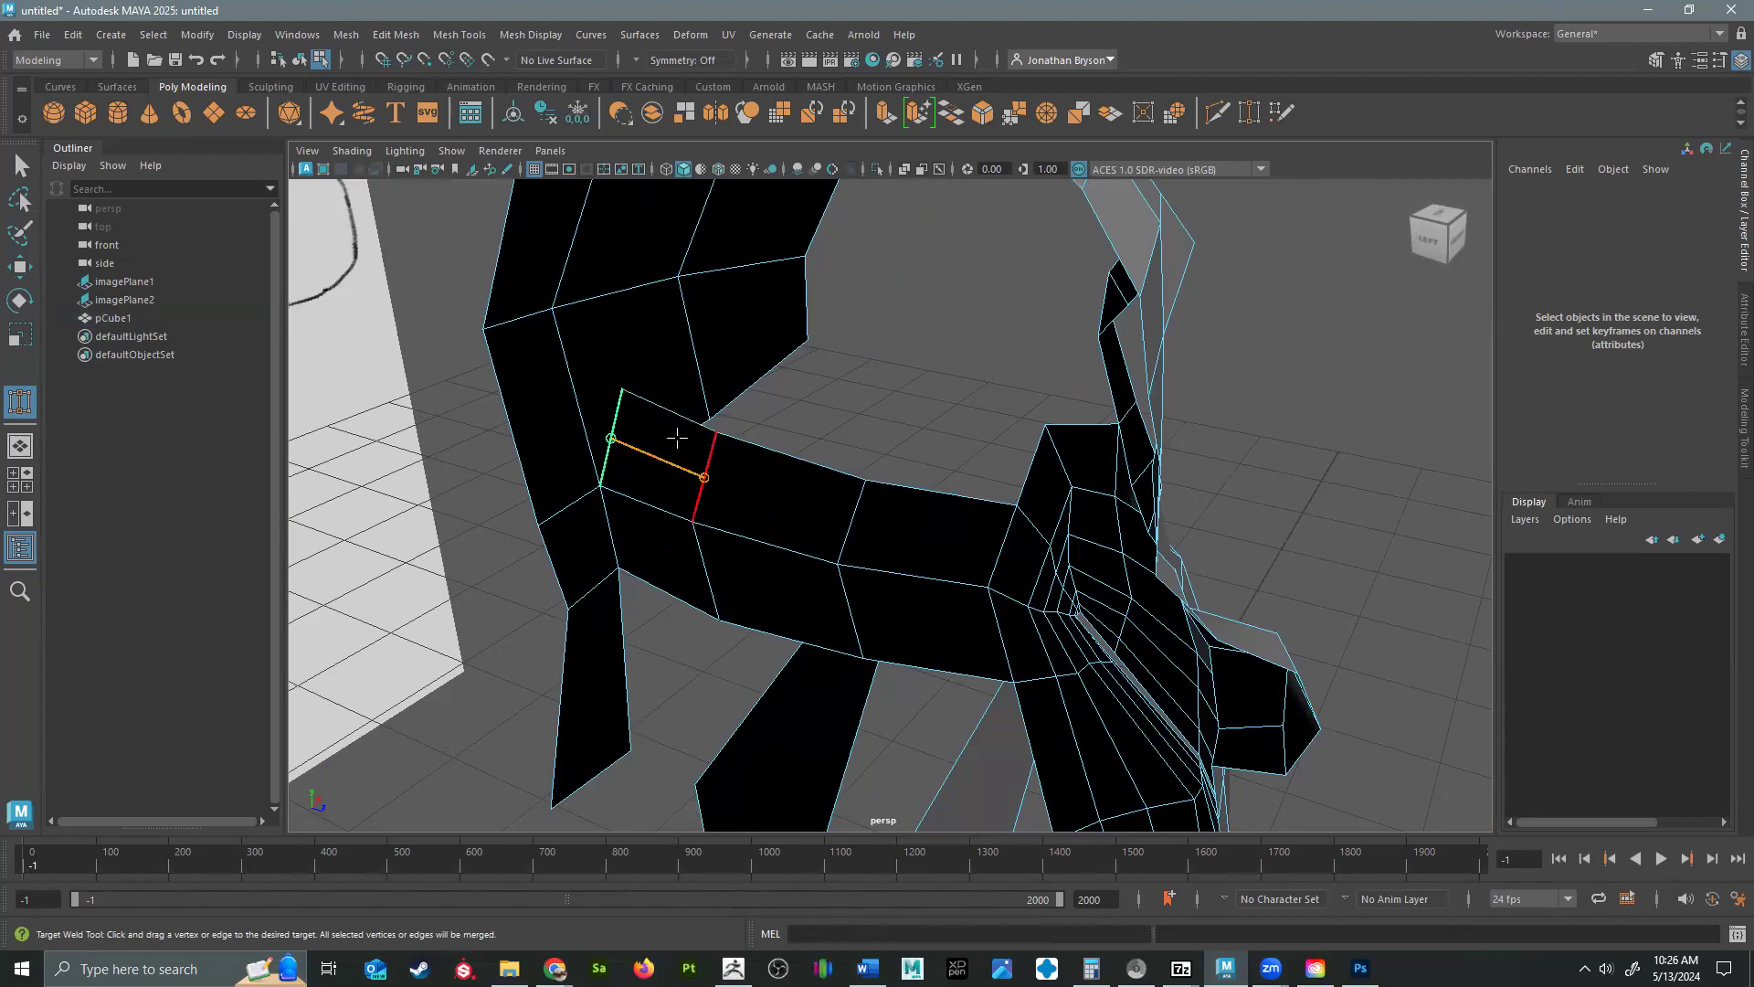
mouse_move(618, 447)
alt+mouse_down()
mouse_move(697, 513)
mouse_move(726, 674)
mouse_move(853, 524)
mouse_move(905, 579)
mouse_move(987, 564)
mouse_move(861, 581)
mouse_move(932, 521)
mouse_move(996, 567)
alt+mouse_up()
Move the upper vertices of the extruded jaw row to shape the back and side of the jaw.
key(w)
right_drag(985, 541, 880, 434)
click(989, 539)
alt+drag(932, 576, 990, 502)
drag(995, 489, 1027, 549)
click(945, 646)
alt+drag(945, 646, 717, 525)
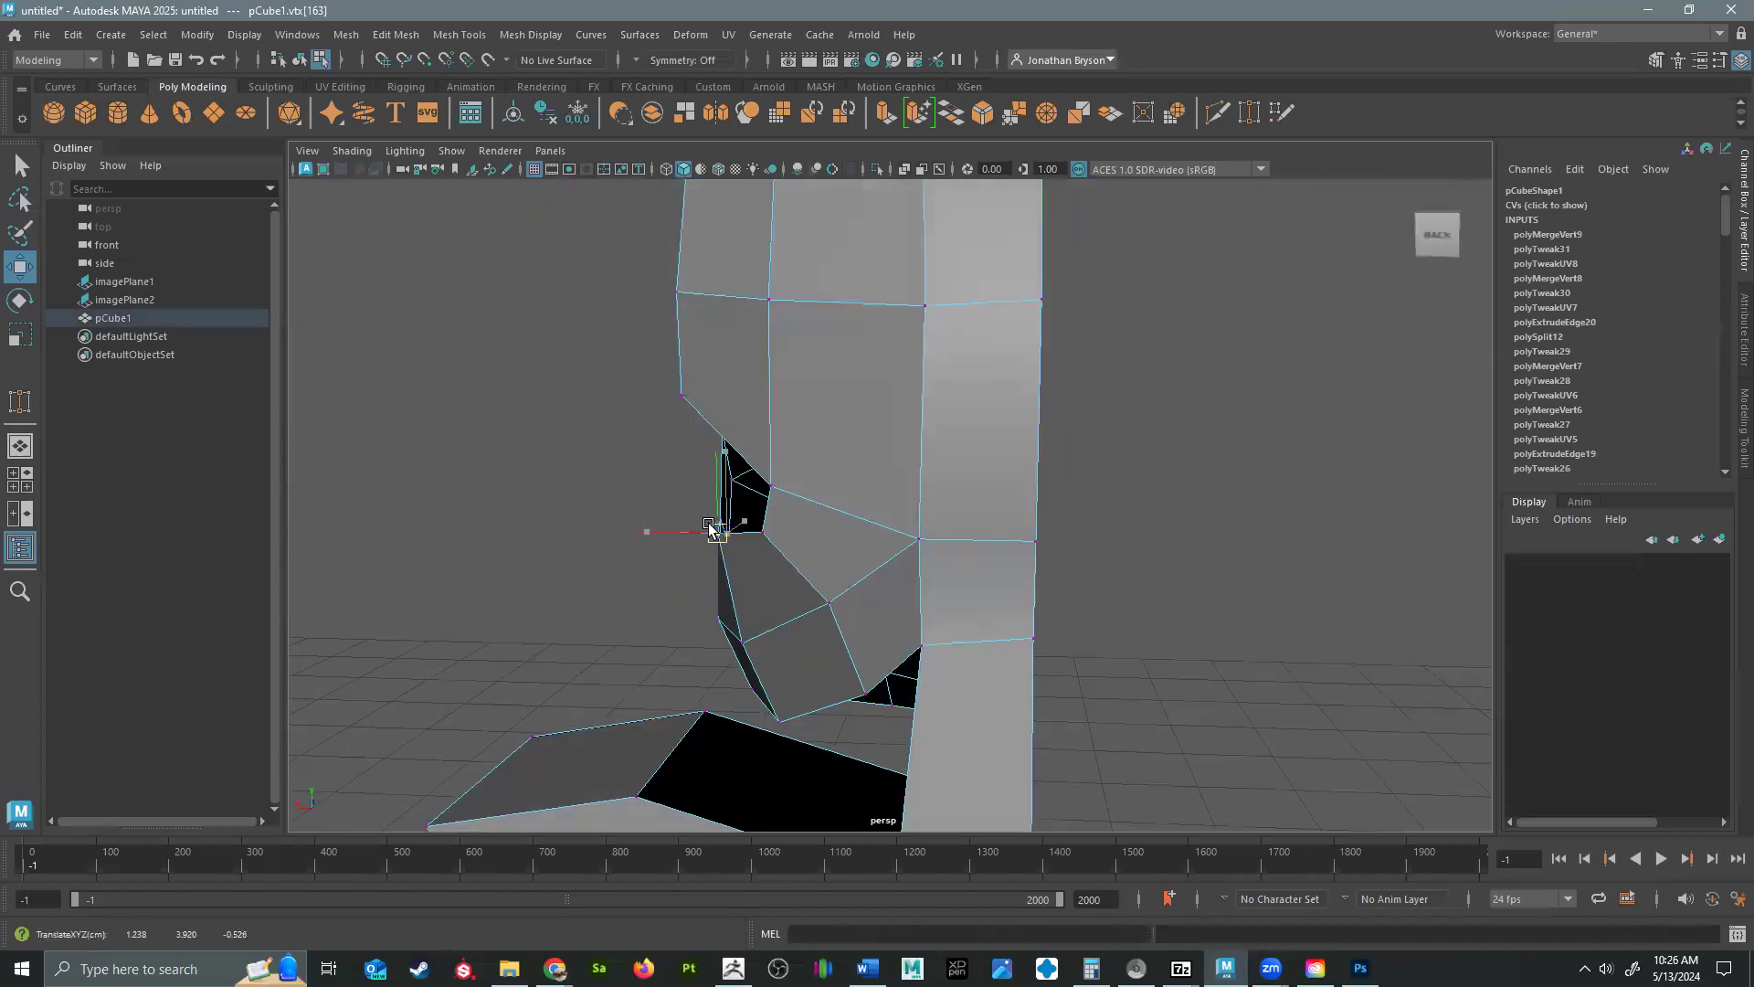
mouse_move(616, 573)
alt+mouse_down()
mouse_move(630, 594)
mouse_move(599, 588)
alt+mouse_up()
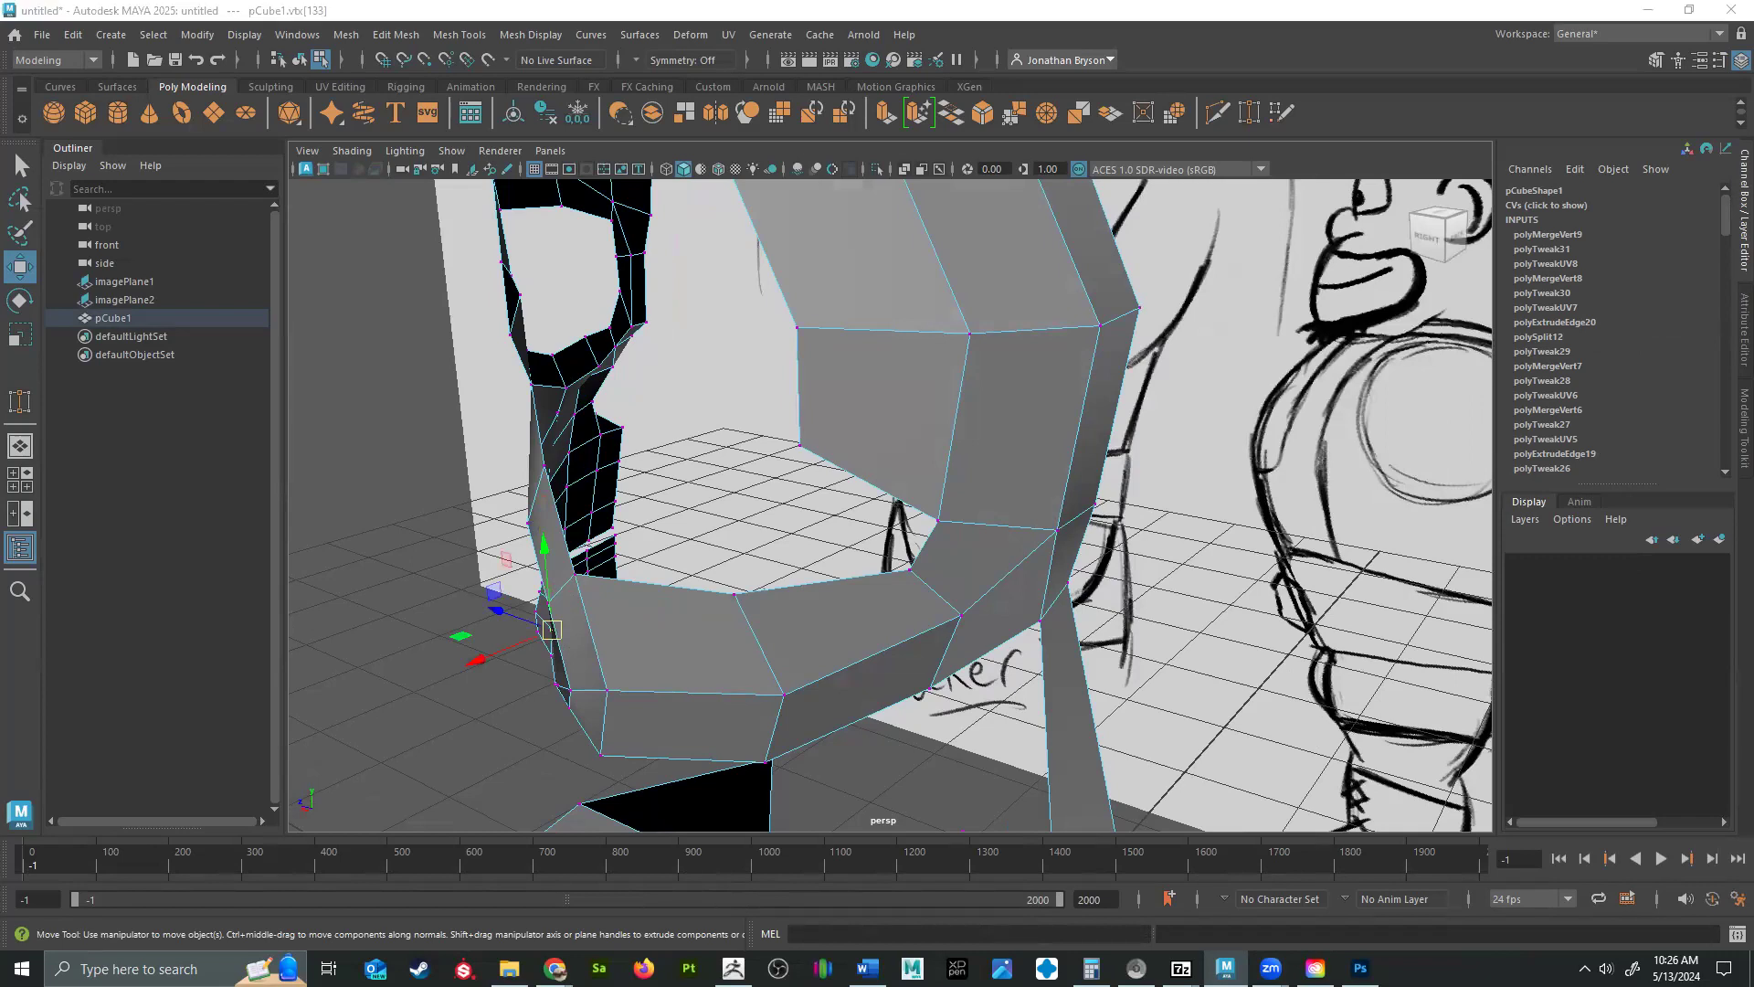
Adjust the front vertex of the jaw row where it meets the outer edge of the cheek.
alt+drag(862, 579, 1014, 555)
click(1011, 553)
alt+drag(1018, 623, 992, 681)
click(857, 728)
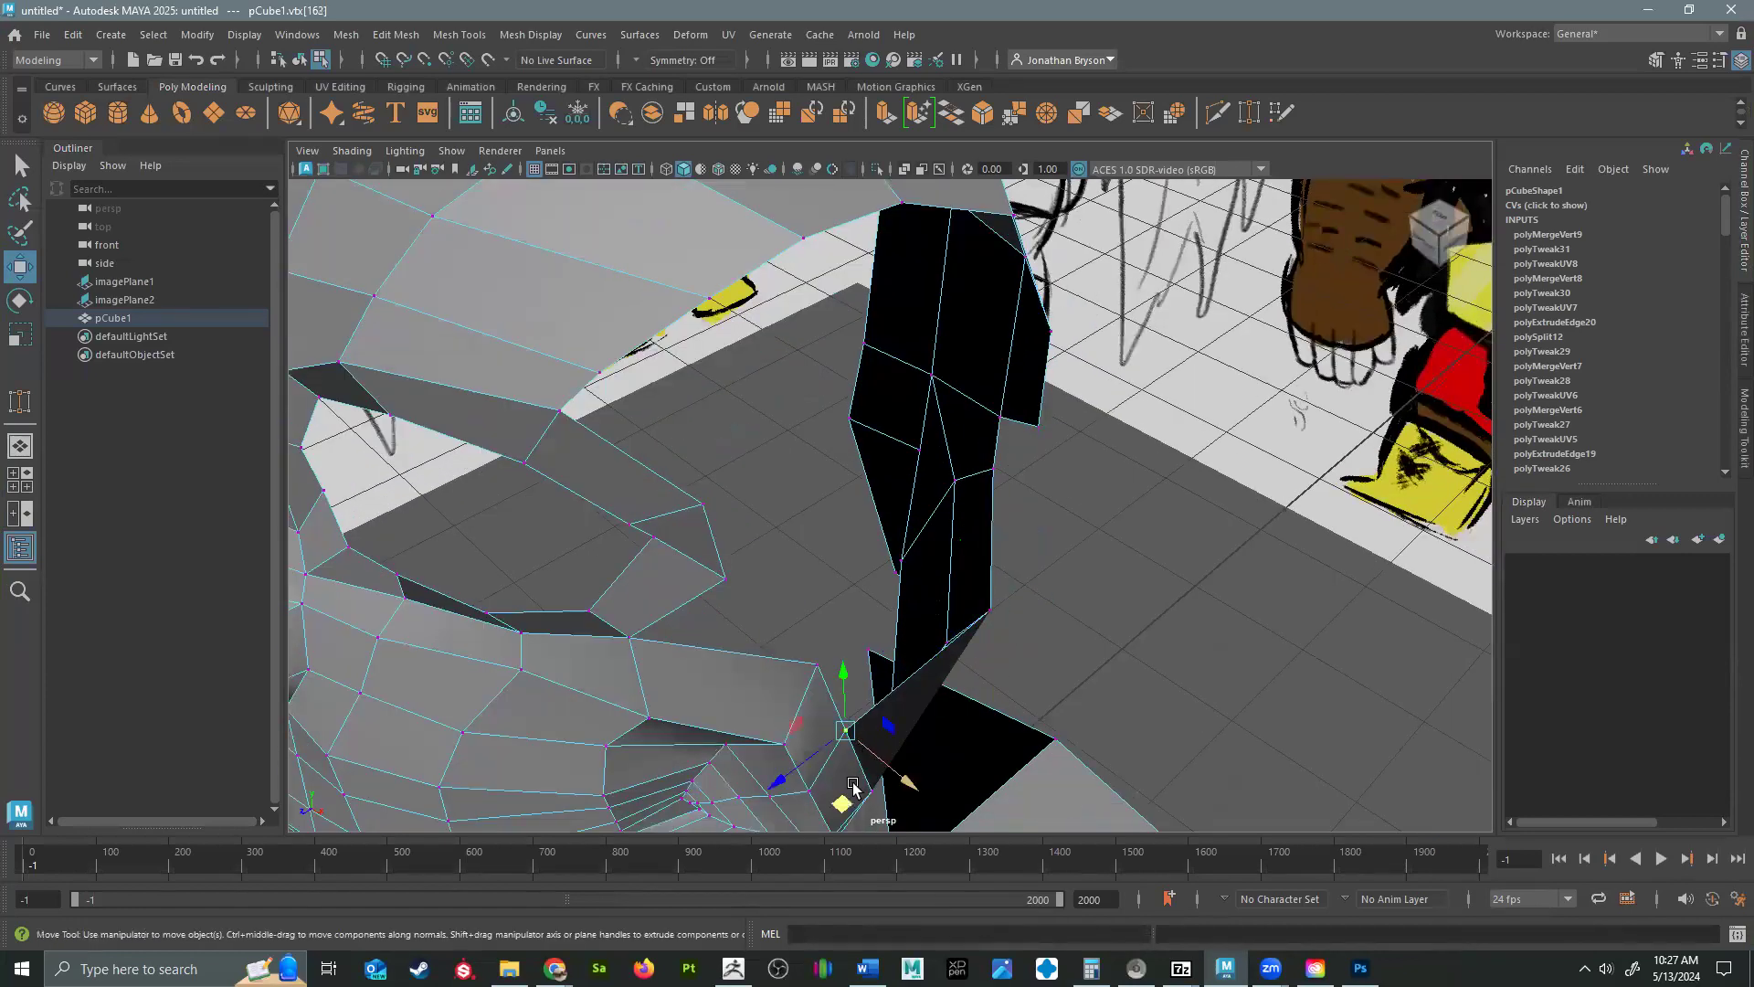
Select the upper border edges of the jaw row in edge mode, extrude them and move the new row upward.
mouse_move(817, 685)
alt+mouse_down()
mouse_move(740, 675)
mouse_move(810, 685)
mouse_move(1052, 561)
mouse_move(973, 561)
mouse_move(1002, 557)
mouse_move(1017, 475)
alt+mouse_up()
right_drag(1018, 439, 1021, 369)
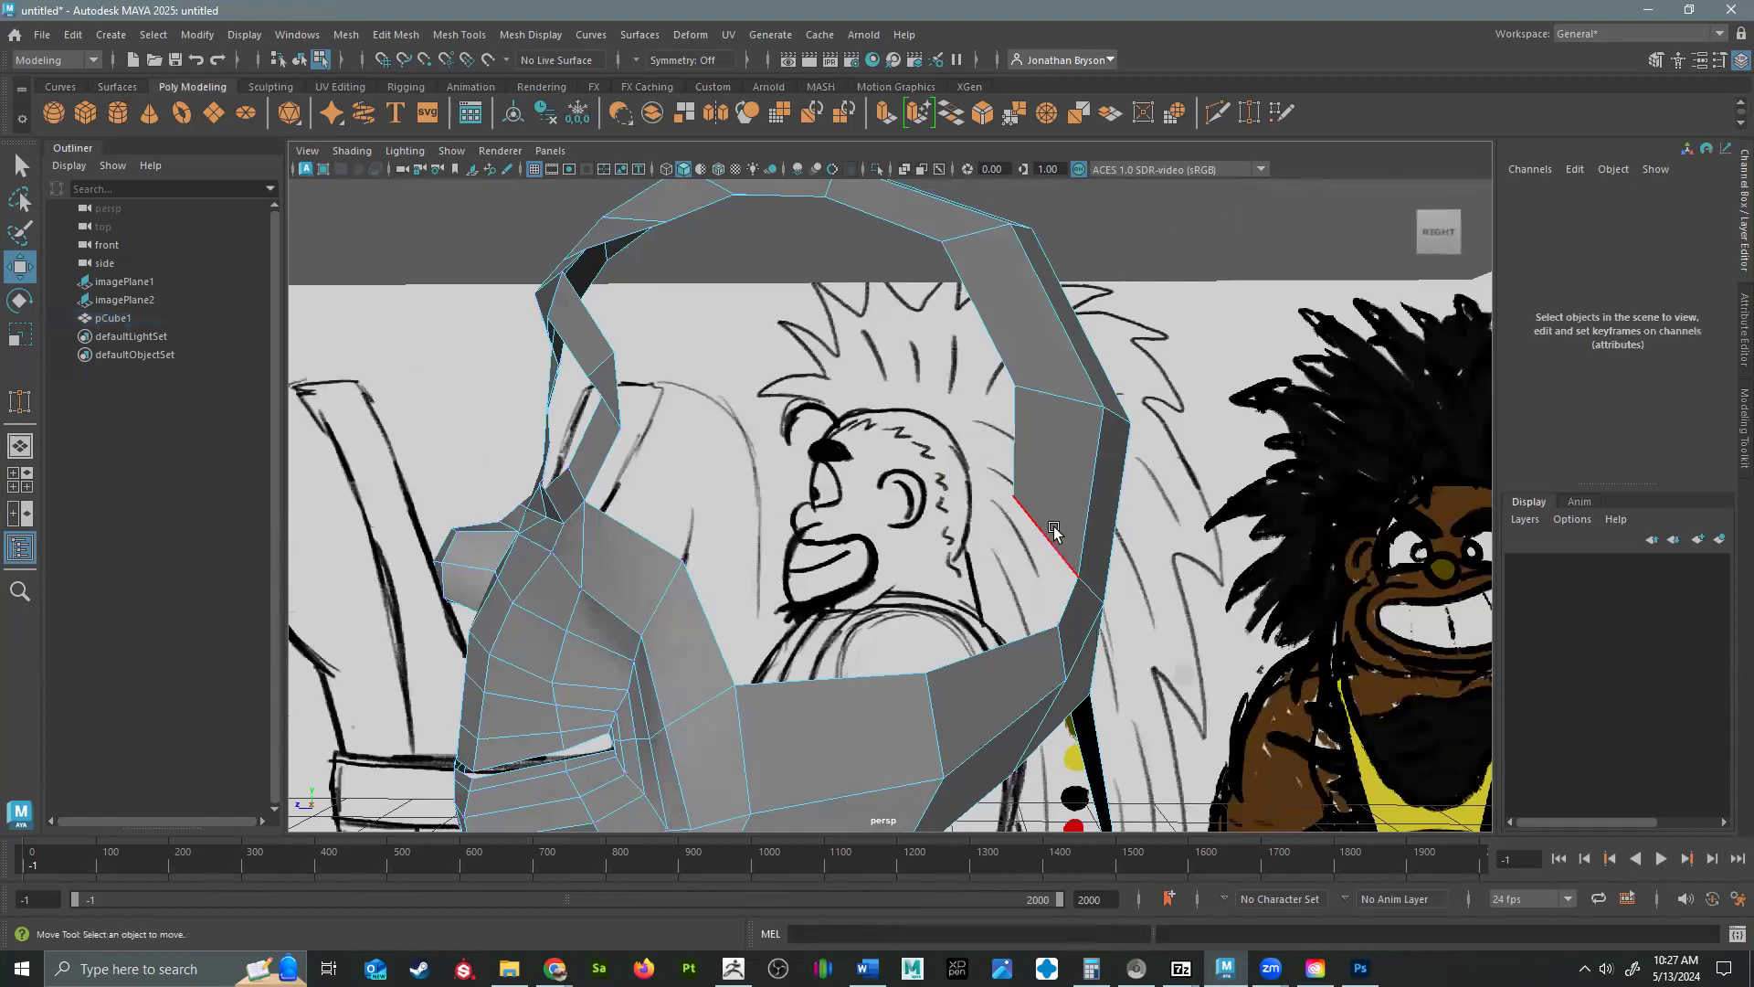
click(1066, 600)
alt+drag(910, 685, 808, 651)
key(ctrl+e)
key(w)
alt+drag(901, 680, 764, 644)
drag(793, 608, 994, 598)
drag(982, 594, 924, 622)
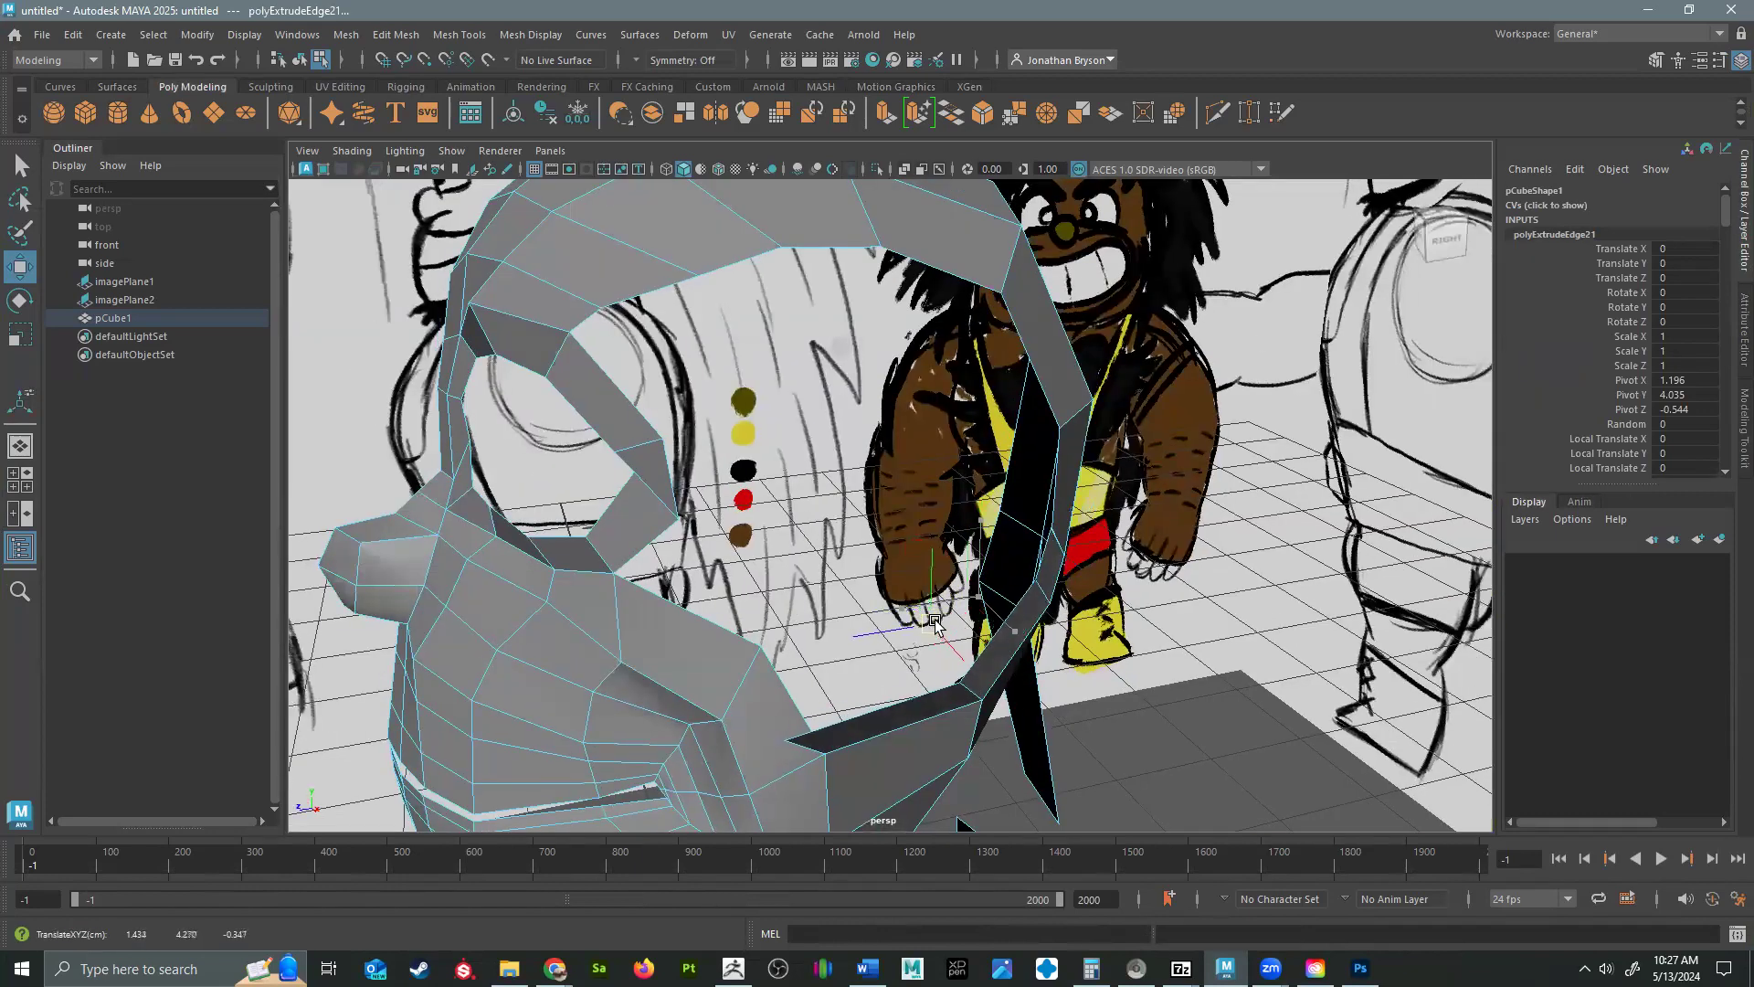
Raise the newly extruded jaw row and target-weld its end vertices to the adjoining cheek and back-of-head borders.
right_drag(927, 427, 925, 376)
alt+drag(912, 665, 995, 617)
click(932, 630)
shift+right_drag(937, 592, 922, 545)
alt+drag(891, 602, 1047, 520)
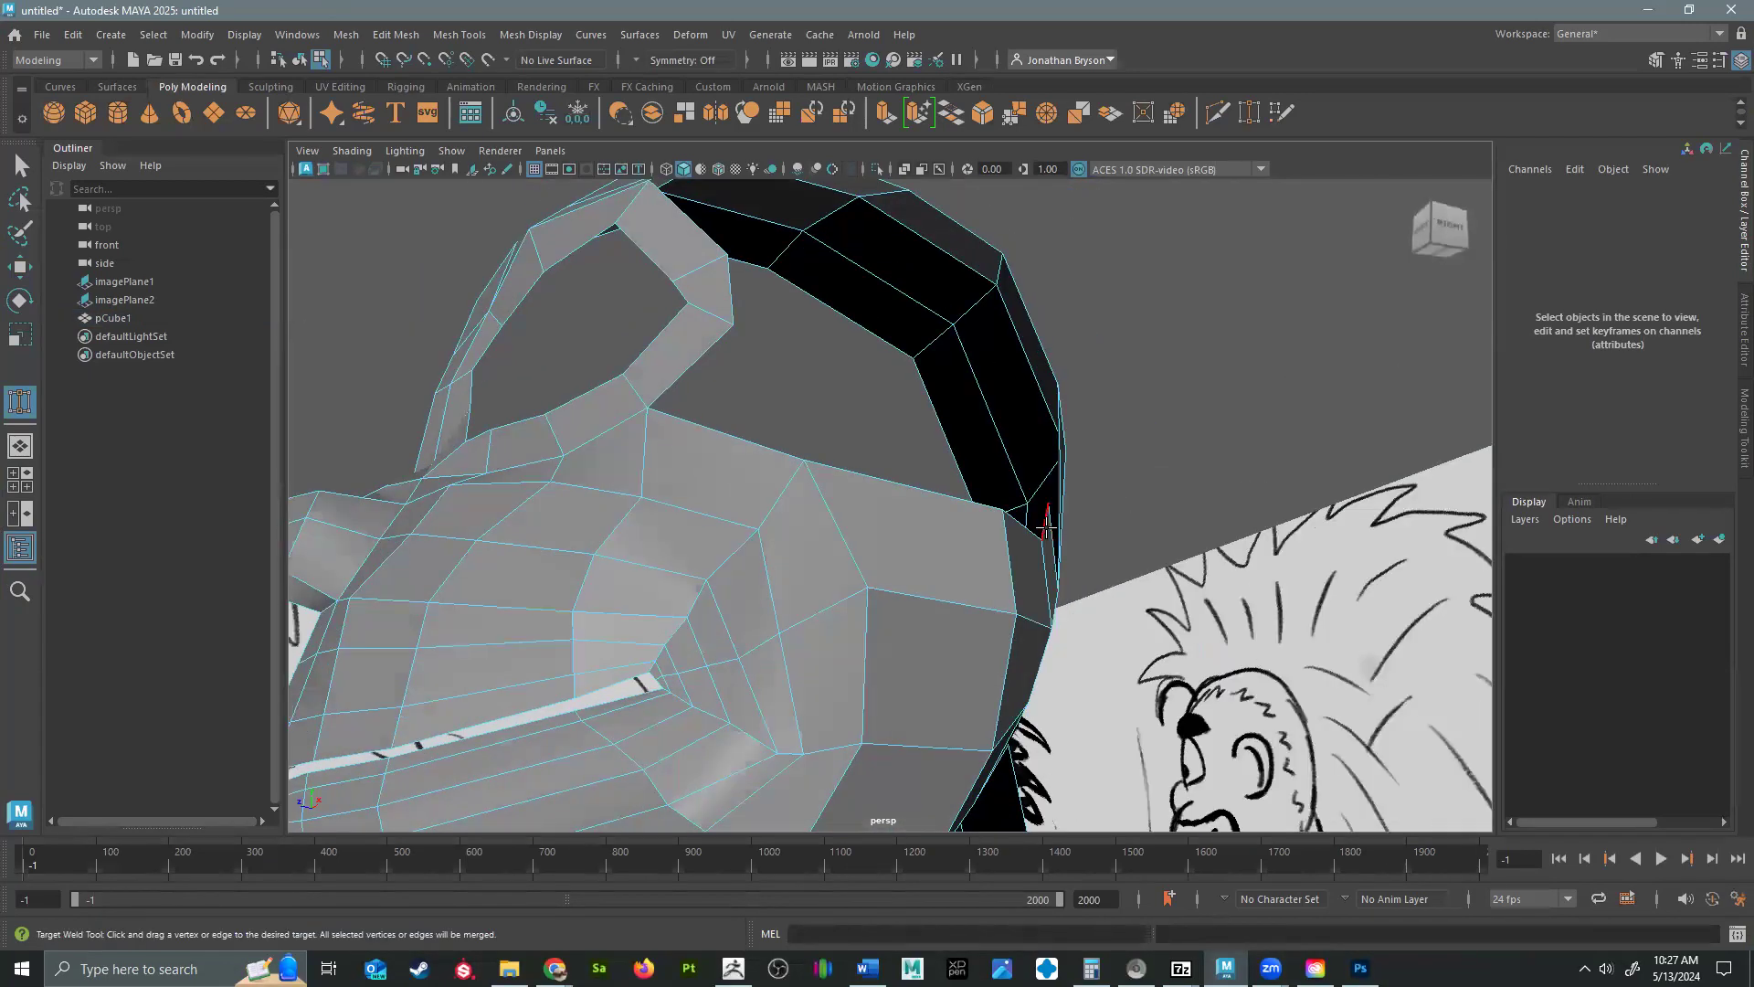
alt+drag(957, 585, 1019, 701)
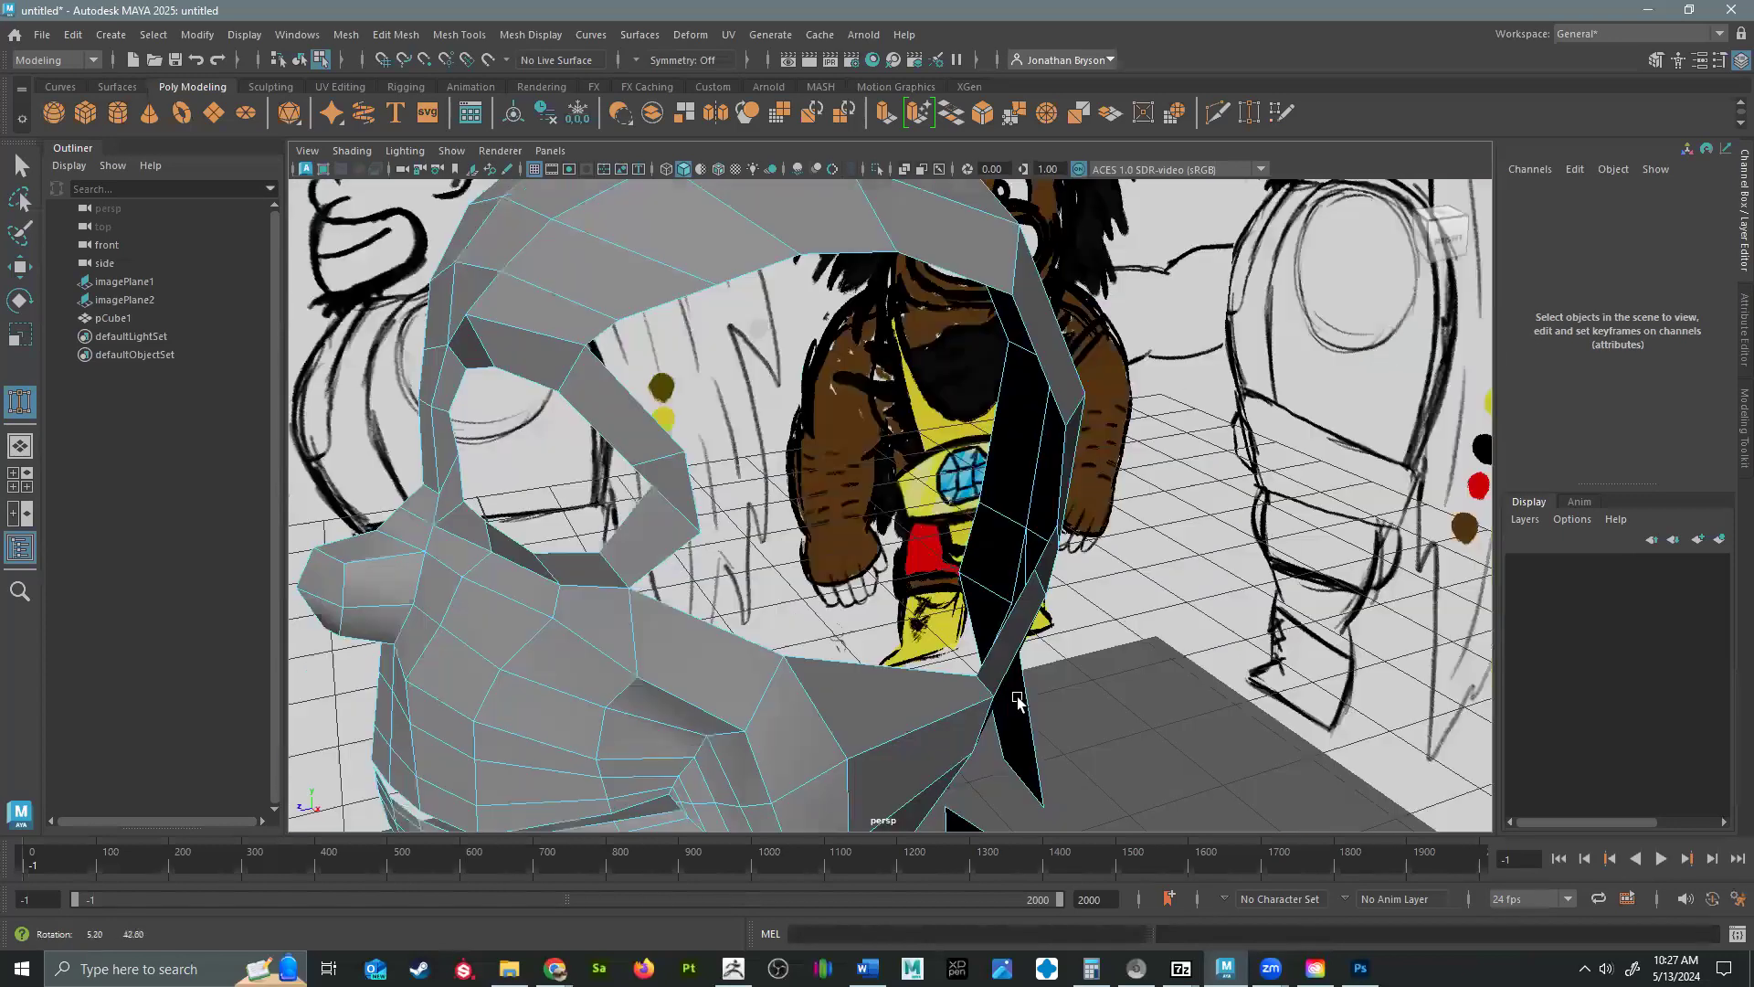
Move the upper vertices of the new row where the cheek meets the back of the head to shape the side of the skull.
key(w)
right_drag(978, 702, 895, 433)
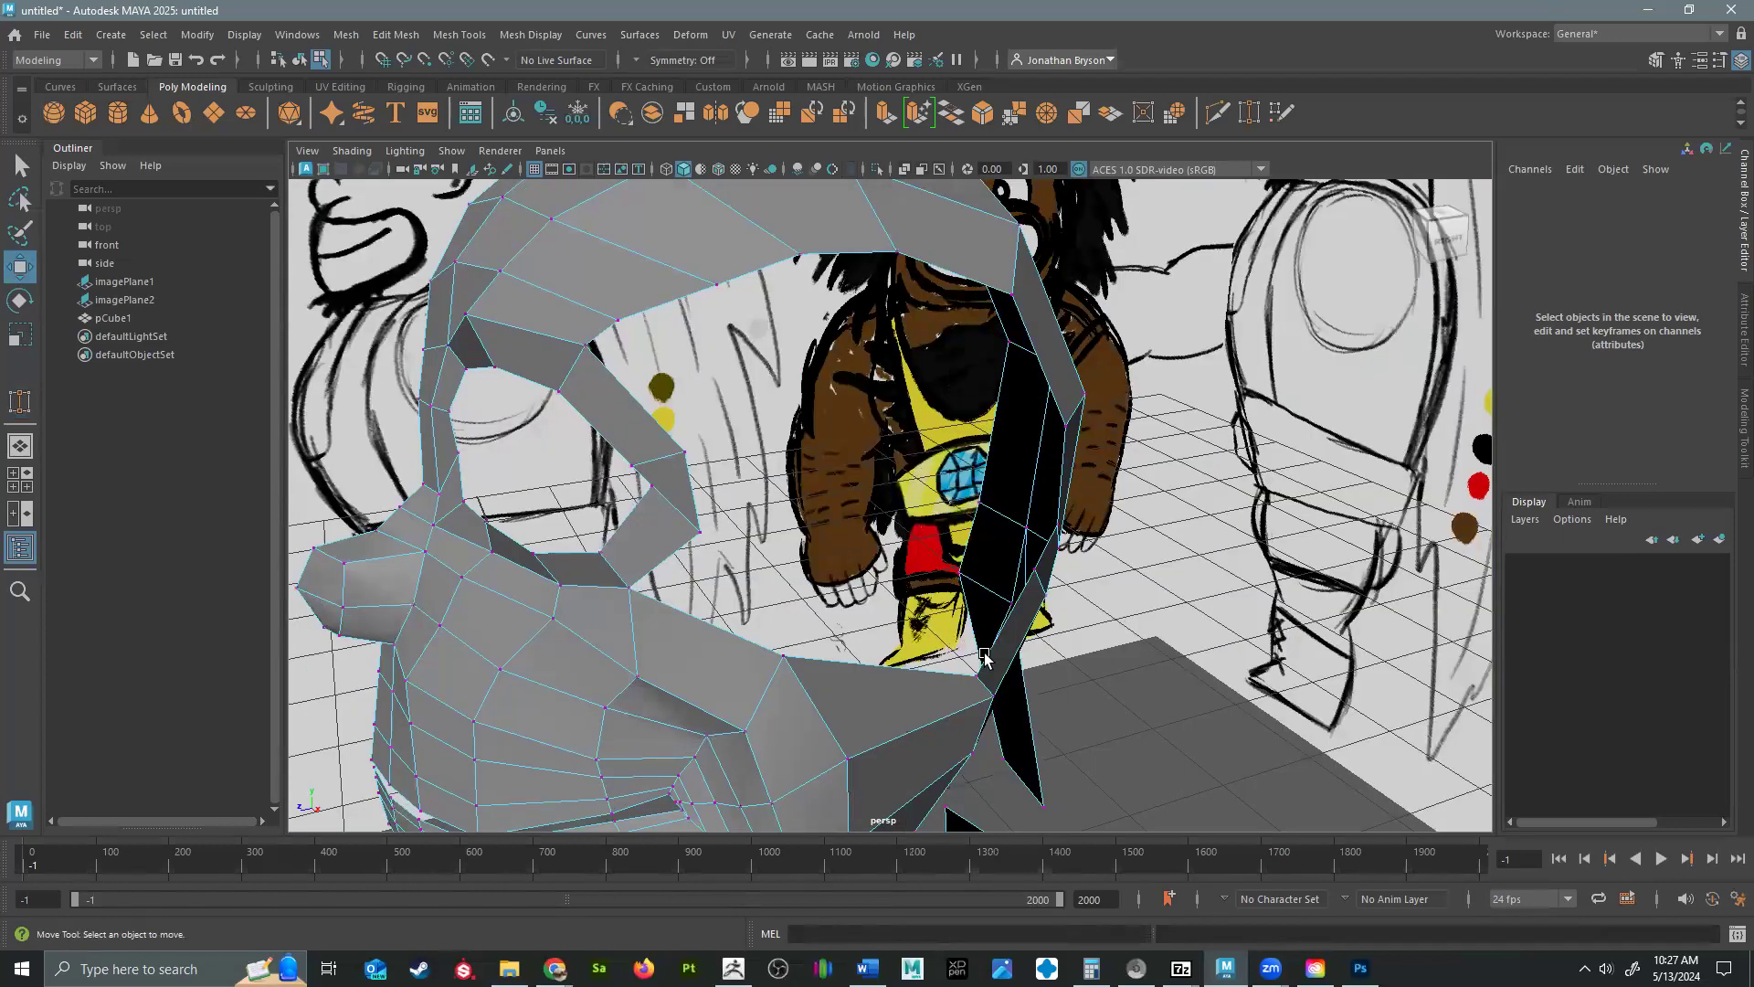
click(980, 674)
alt+drag(982, 678, 1041, 548)
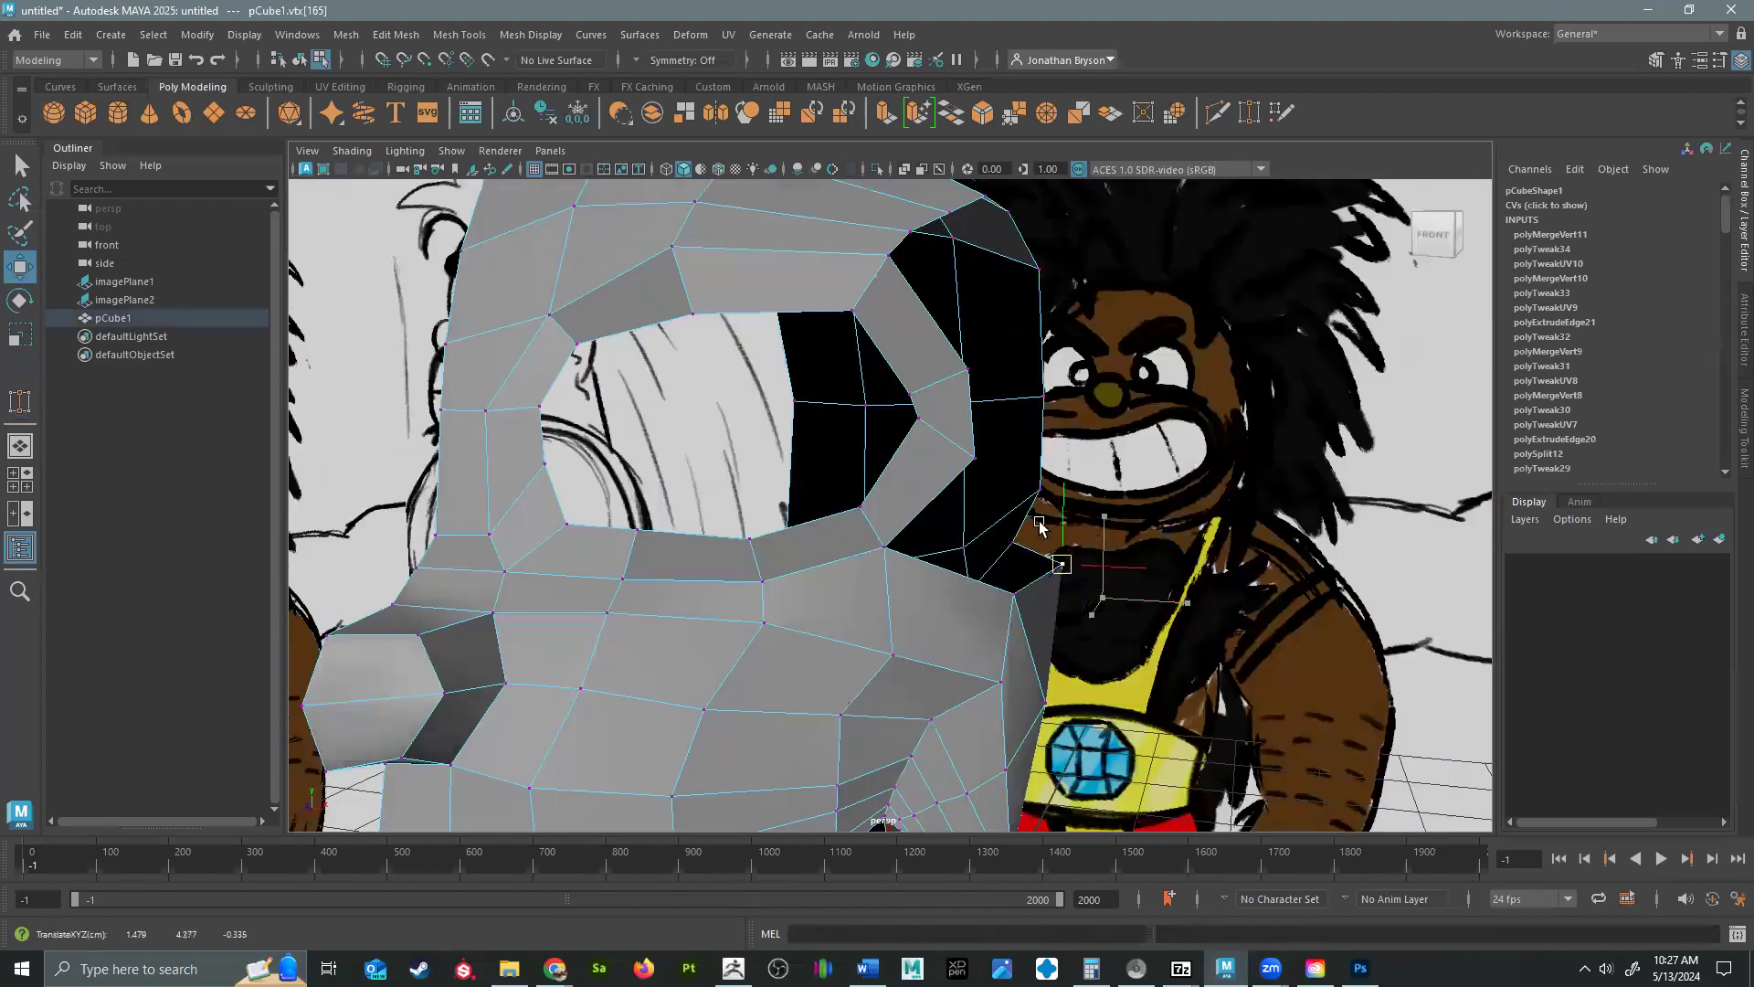
alt+drag(912, 607, 758, 530)
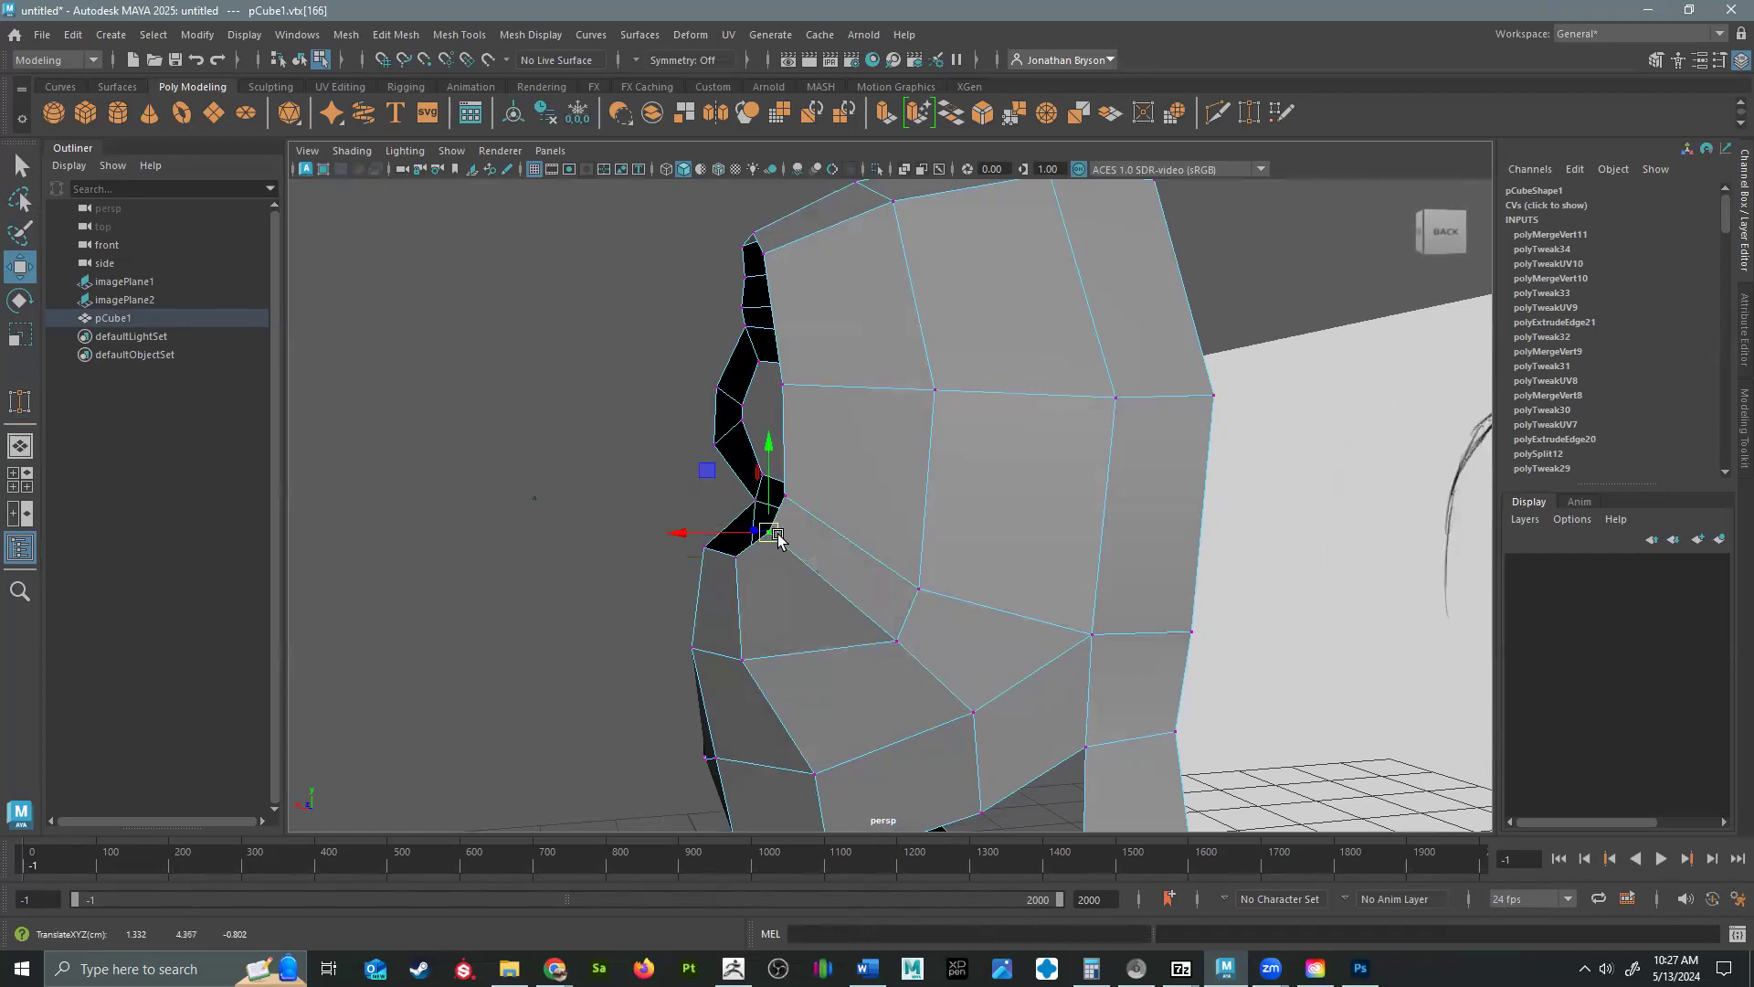
Reposition the vertices on the back side of the jaw to even out the surface behind the cheek.
click(738, 660)
alt+drag(920, 673, 992, 657)
click(863, 685)
drag(864, 687, 870, 698)
click(800, 555)
alt+drag(924, 610, 958, 596)
Adjust the vertices on the eye loop's outer side and its upper corner at the forehead to round the eye opening.
drag(1065, 621, 654, 481)
alt+drag(770, 378, 814, 468)
click(839, 422)
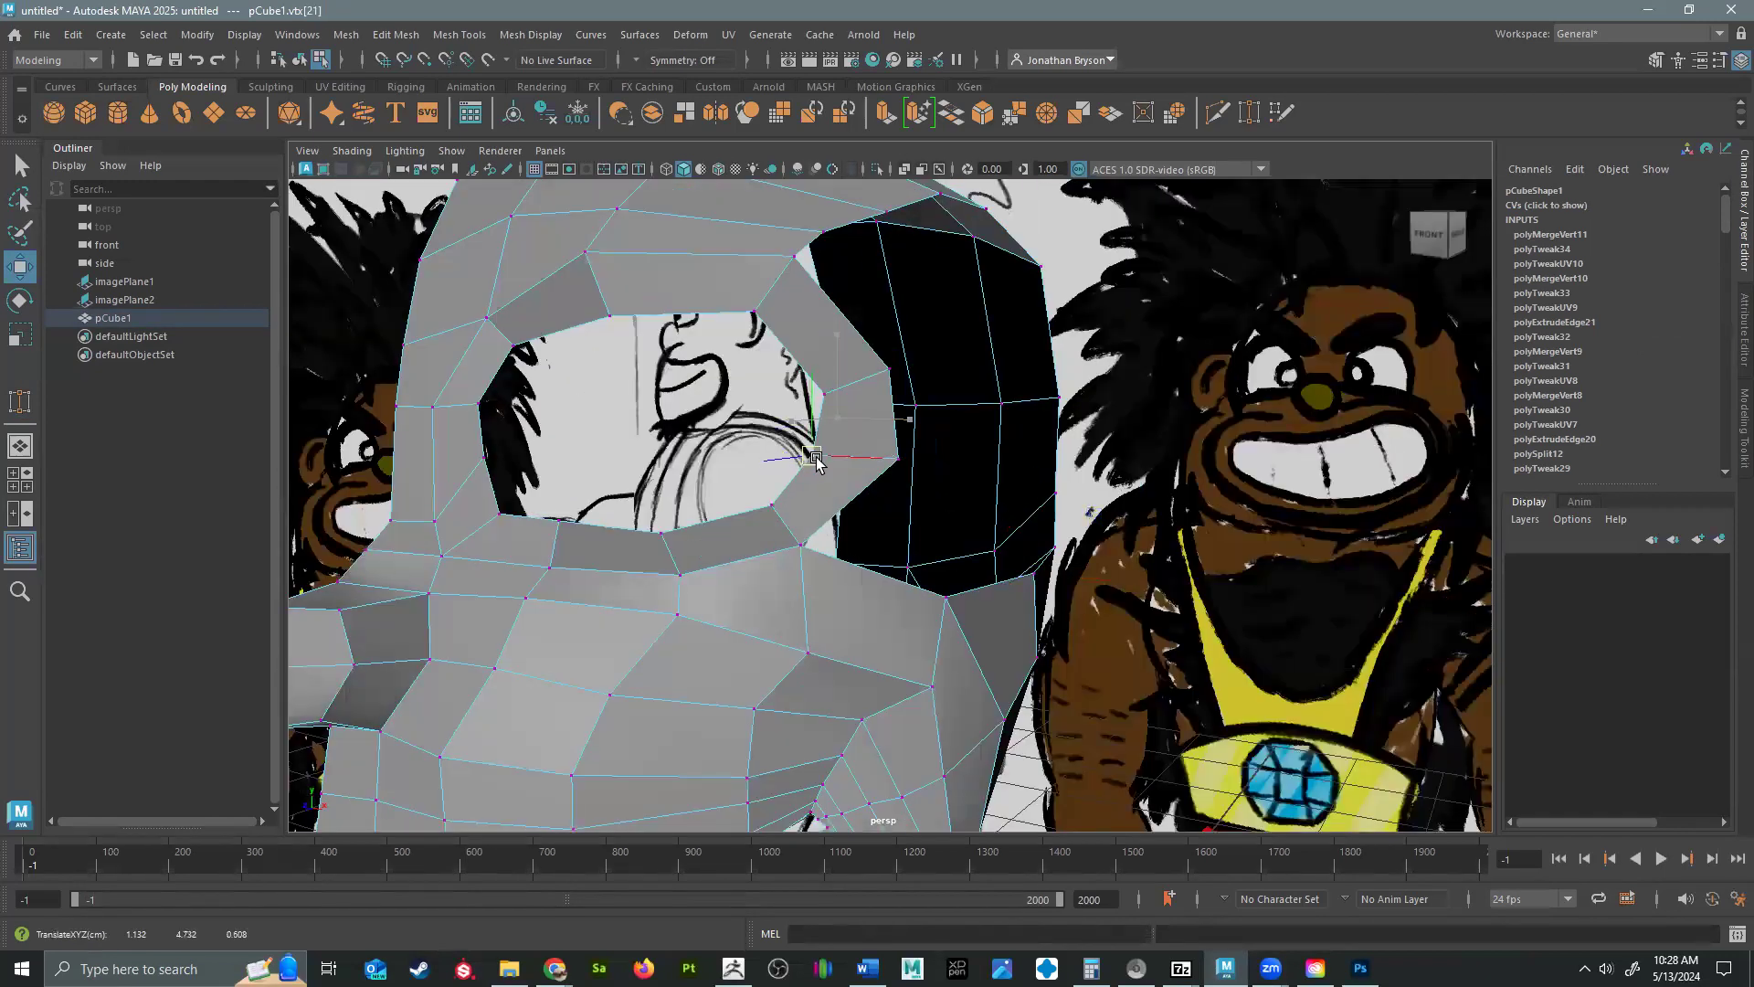
alt+drag(864, 525, 704, 413)
click(810, 449)
click(745, 385)
alt+drag(930, 408, 962, 560)
alt+drag(1331, 578, 1308, 572)
alt+right_drag(1309, 572, 1440, 566)
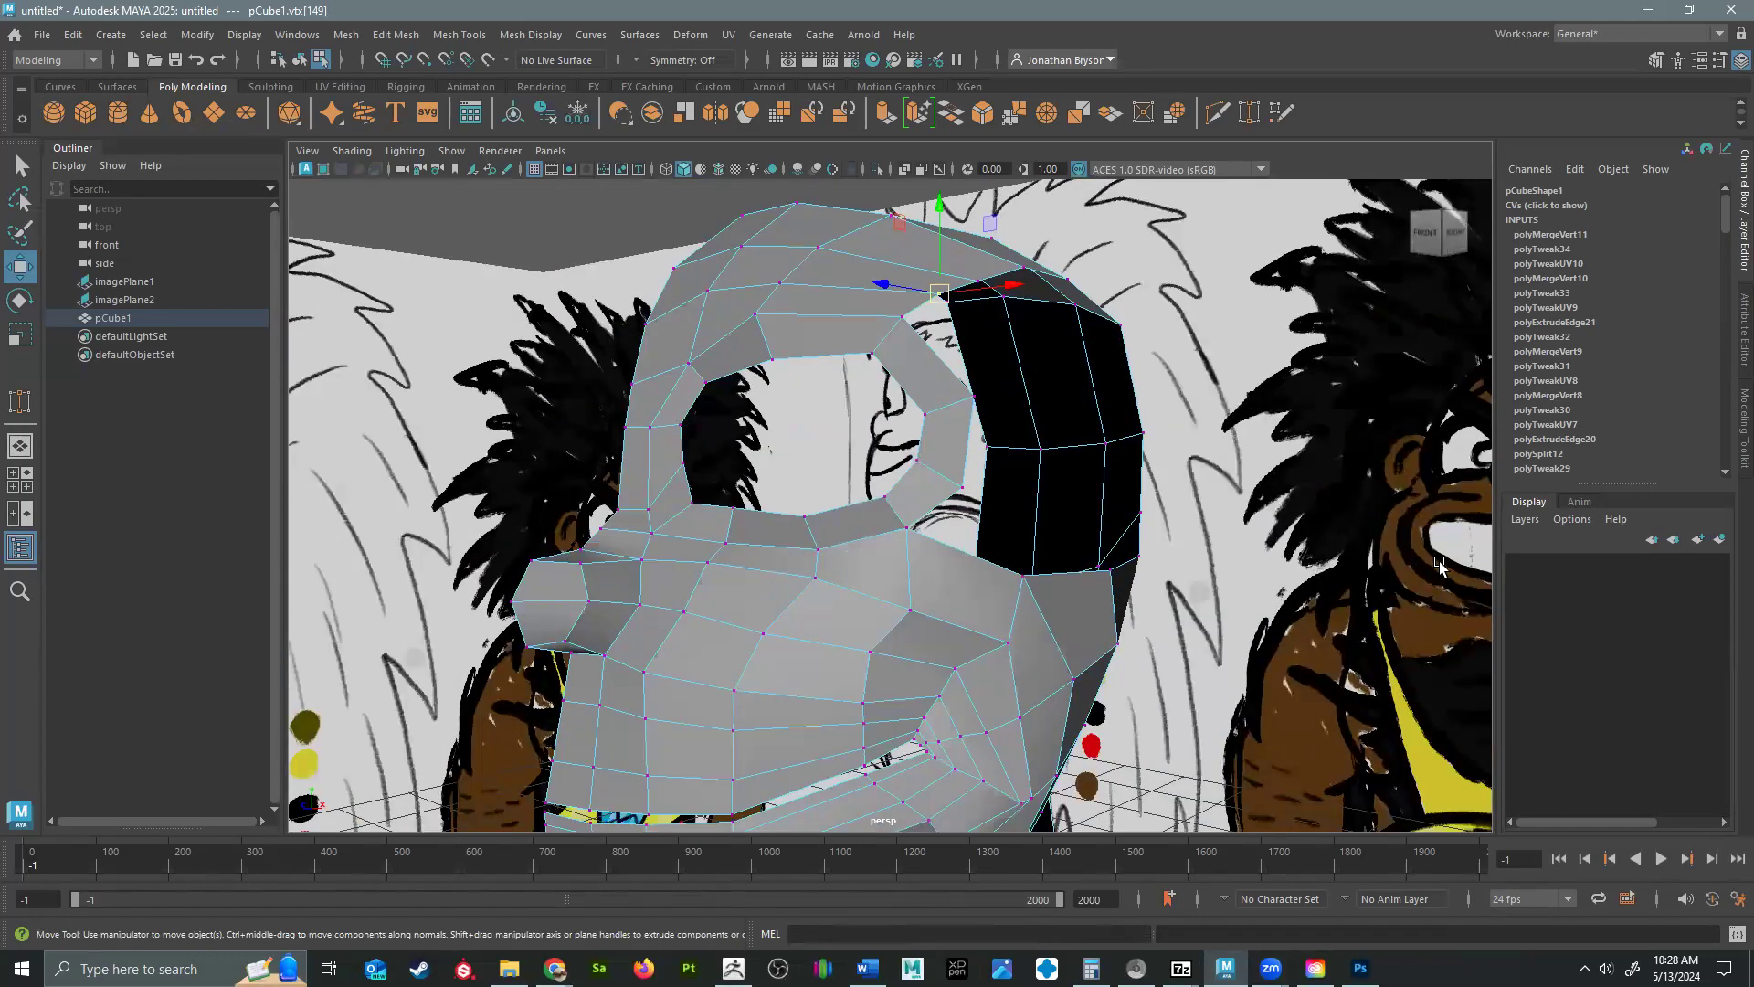
Insert an edge loop through the side of the nose with the Multi-Cut tool.
alt+drag(912, 464, 939, 545)
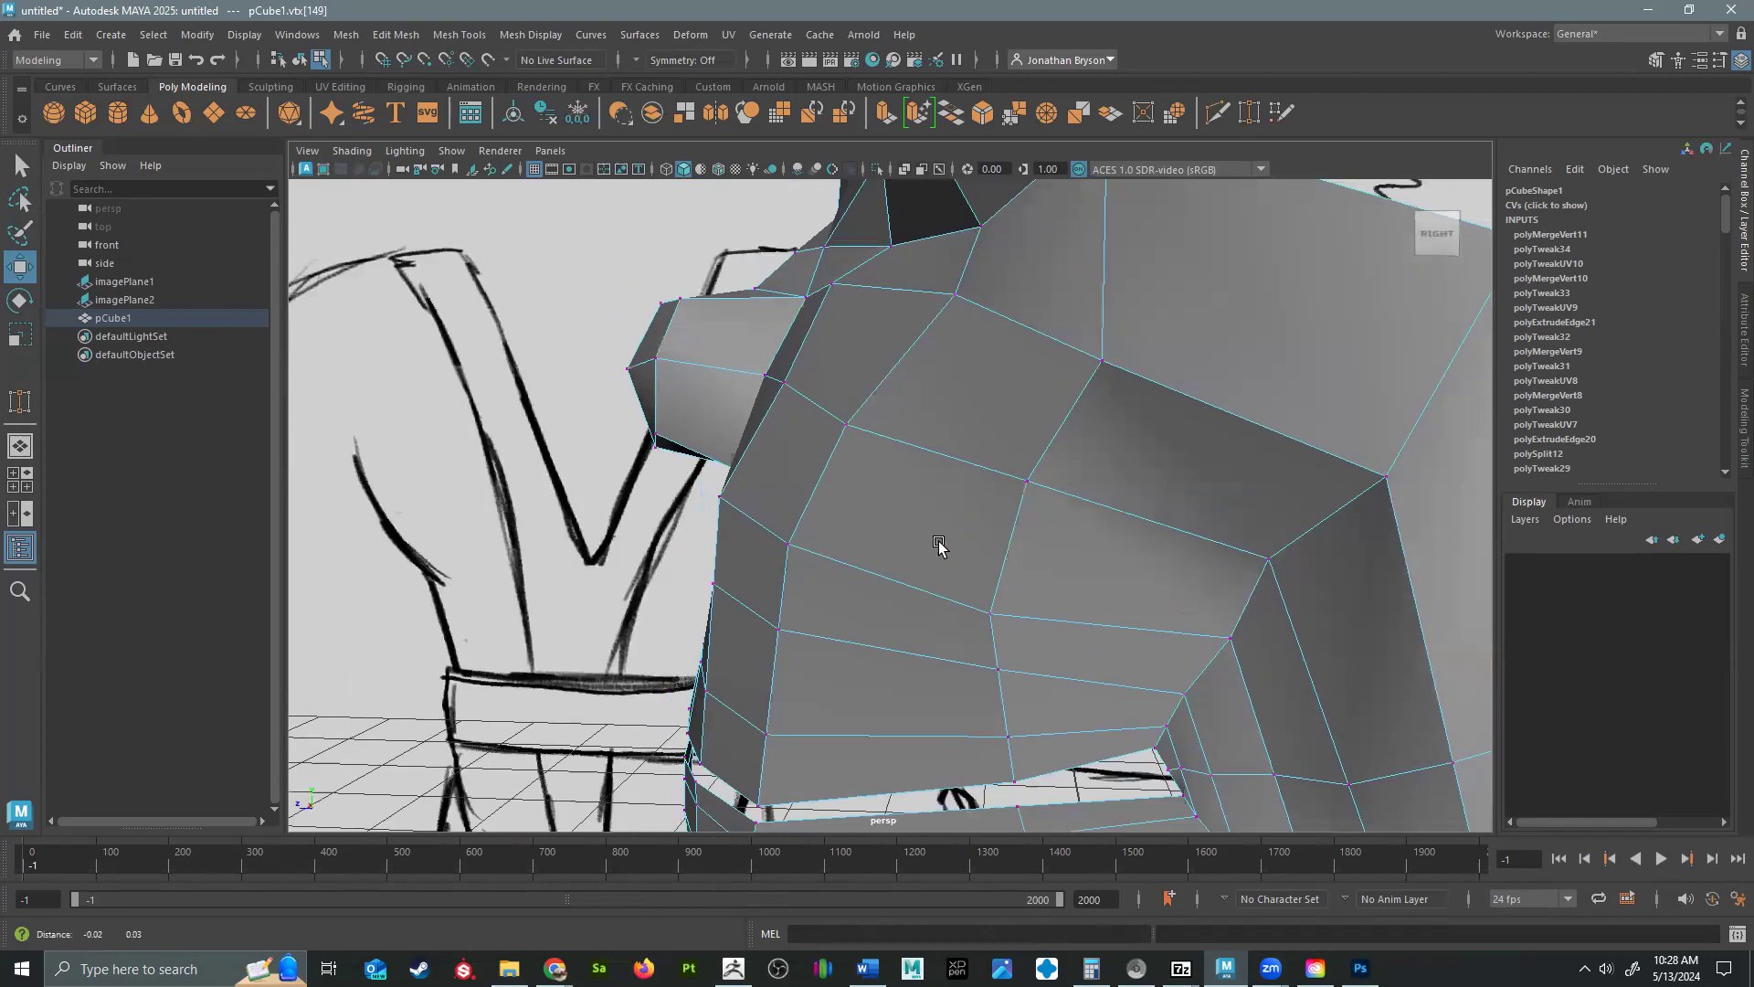
alt+middle_drag(940, 544, 1097, 640)
mouse_move(928, 509)
shift+right_down()
mouse_move(810, 489)
mouse_move(830, 521)
shift+right_up()
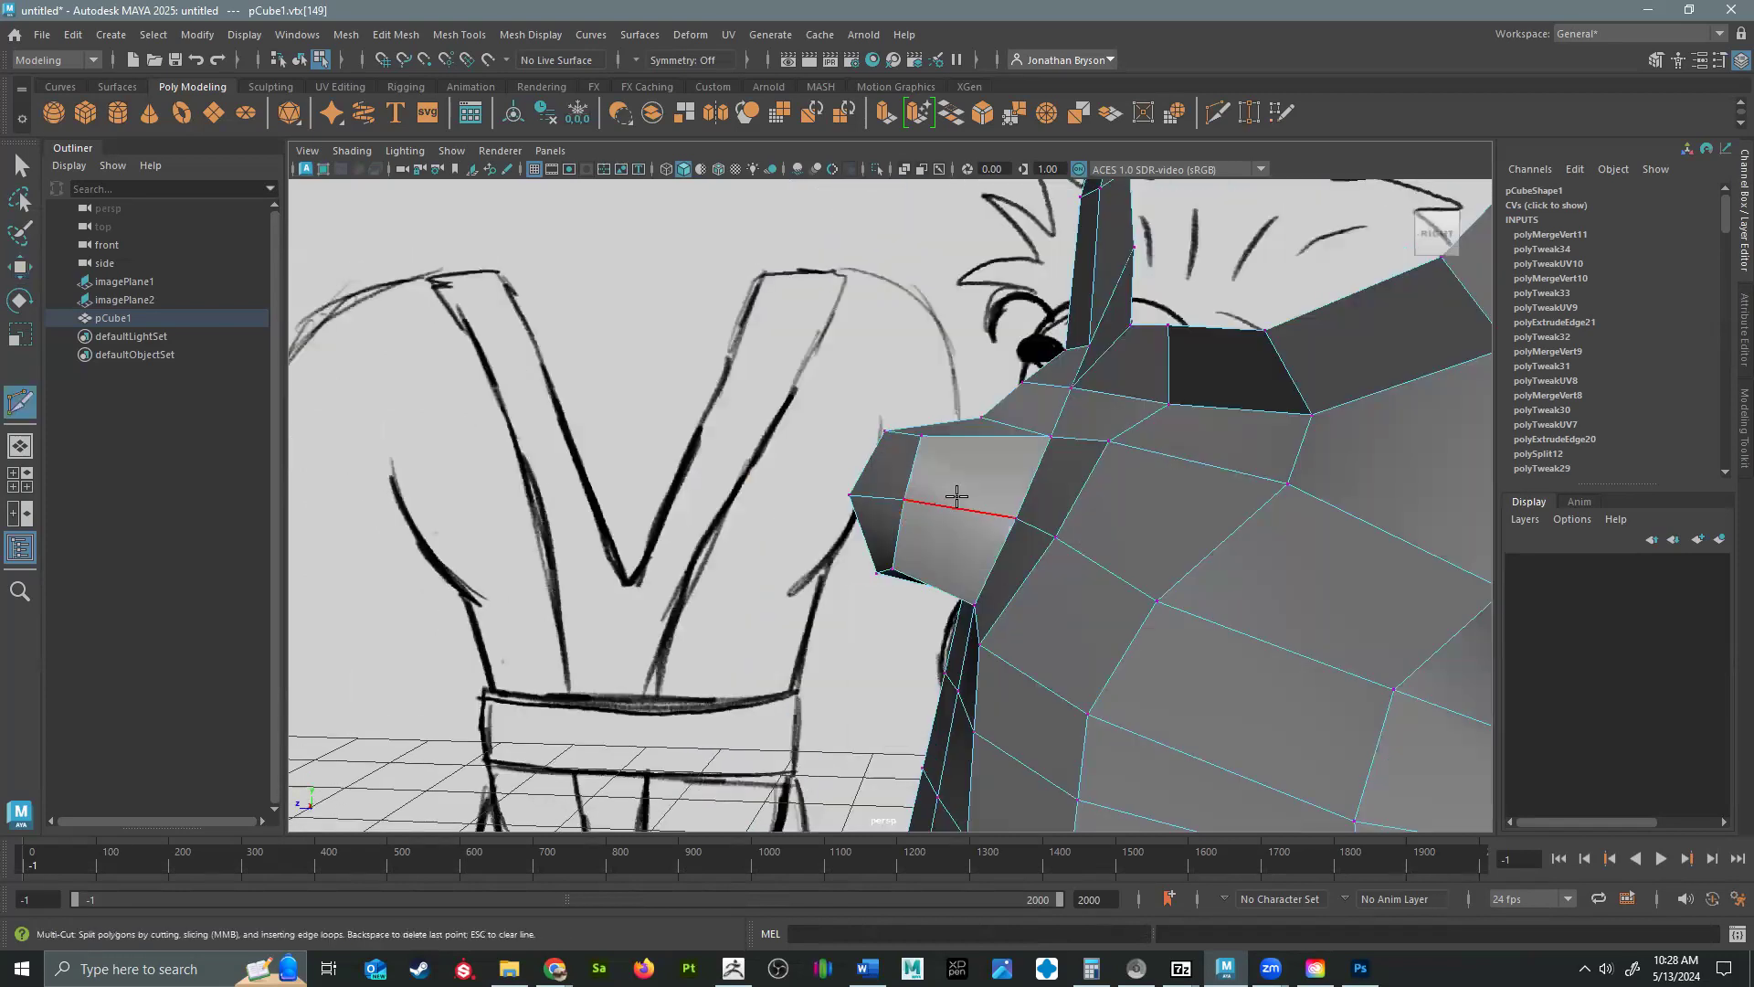
ctrl+click(962, 496)
key(w)
alt+drag(940, 502, 955, 462)
Switch to vertex mode and move the new loop's vertices on the upper part of the nose to round it.
right_click(936, 390)
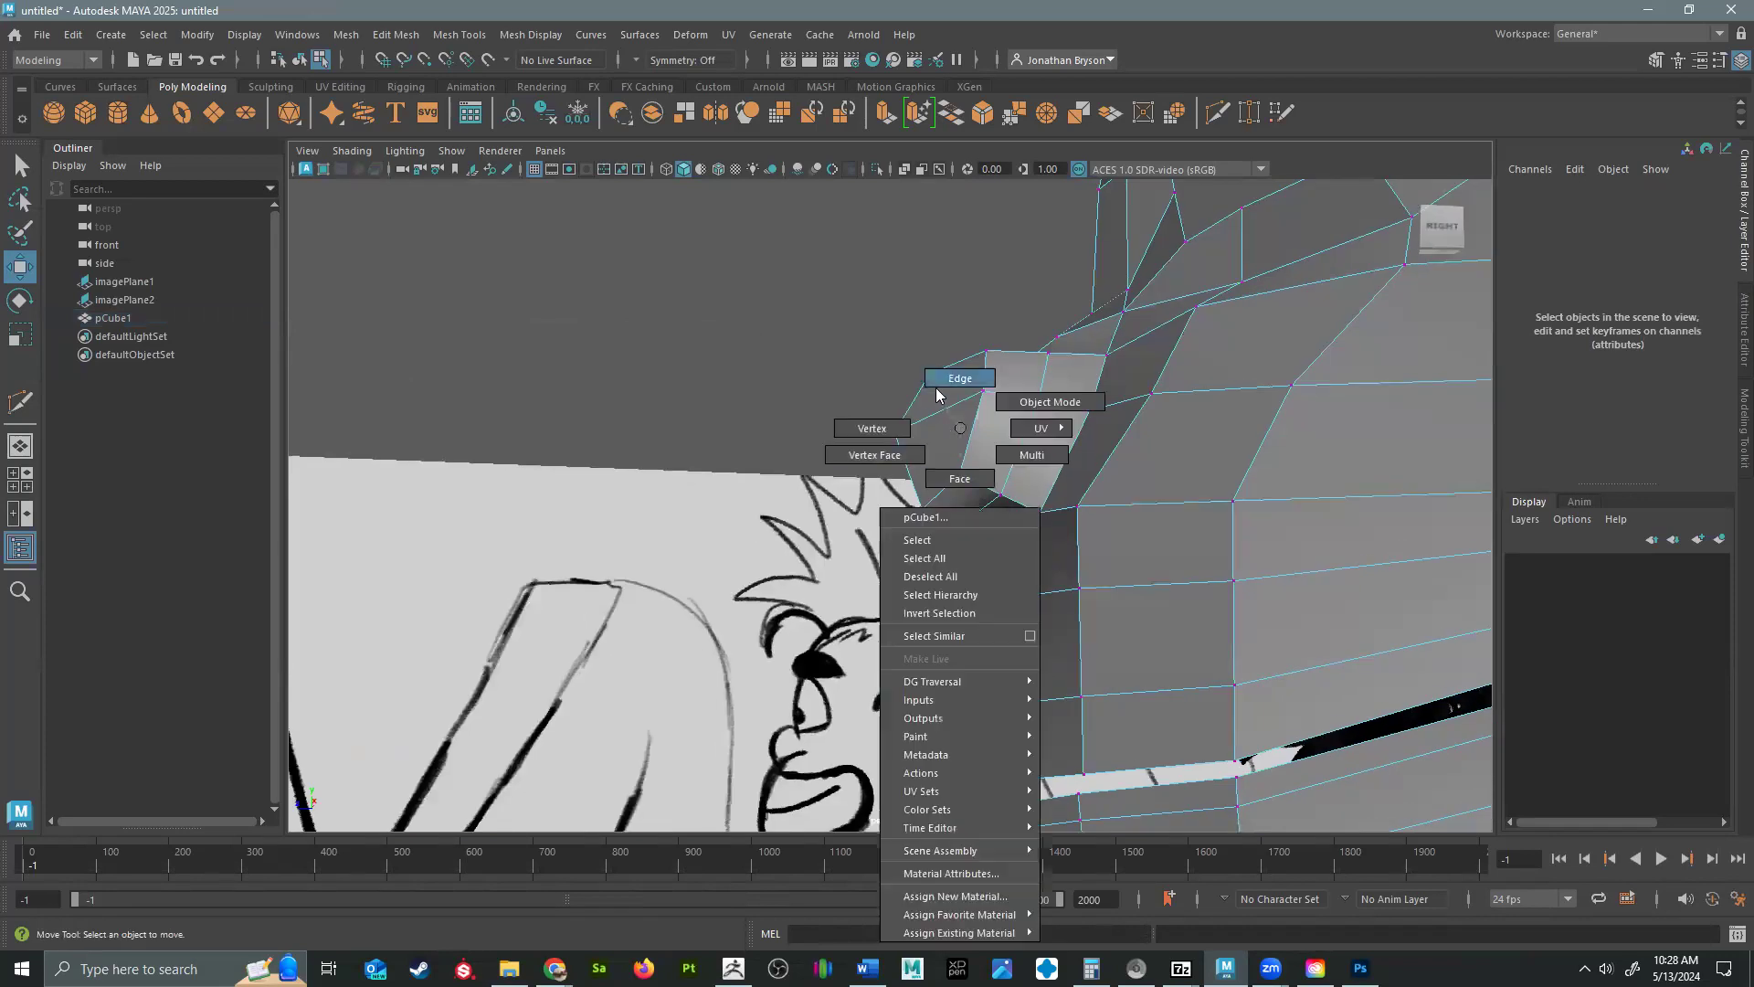
right_drag(936, 391, 889, 416)
click(903, 444)
click(1001, 392)
click(989, 394)
mouse_move(994, 424)
alt+mouse_down()
mouse_move(1037, 385)
mouse_move(1048, 559)
mouse_move(1056, 439)
mouse_move(992, 401)
alt+mouse_up()
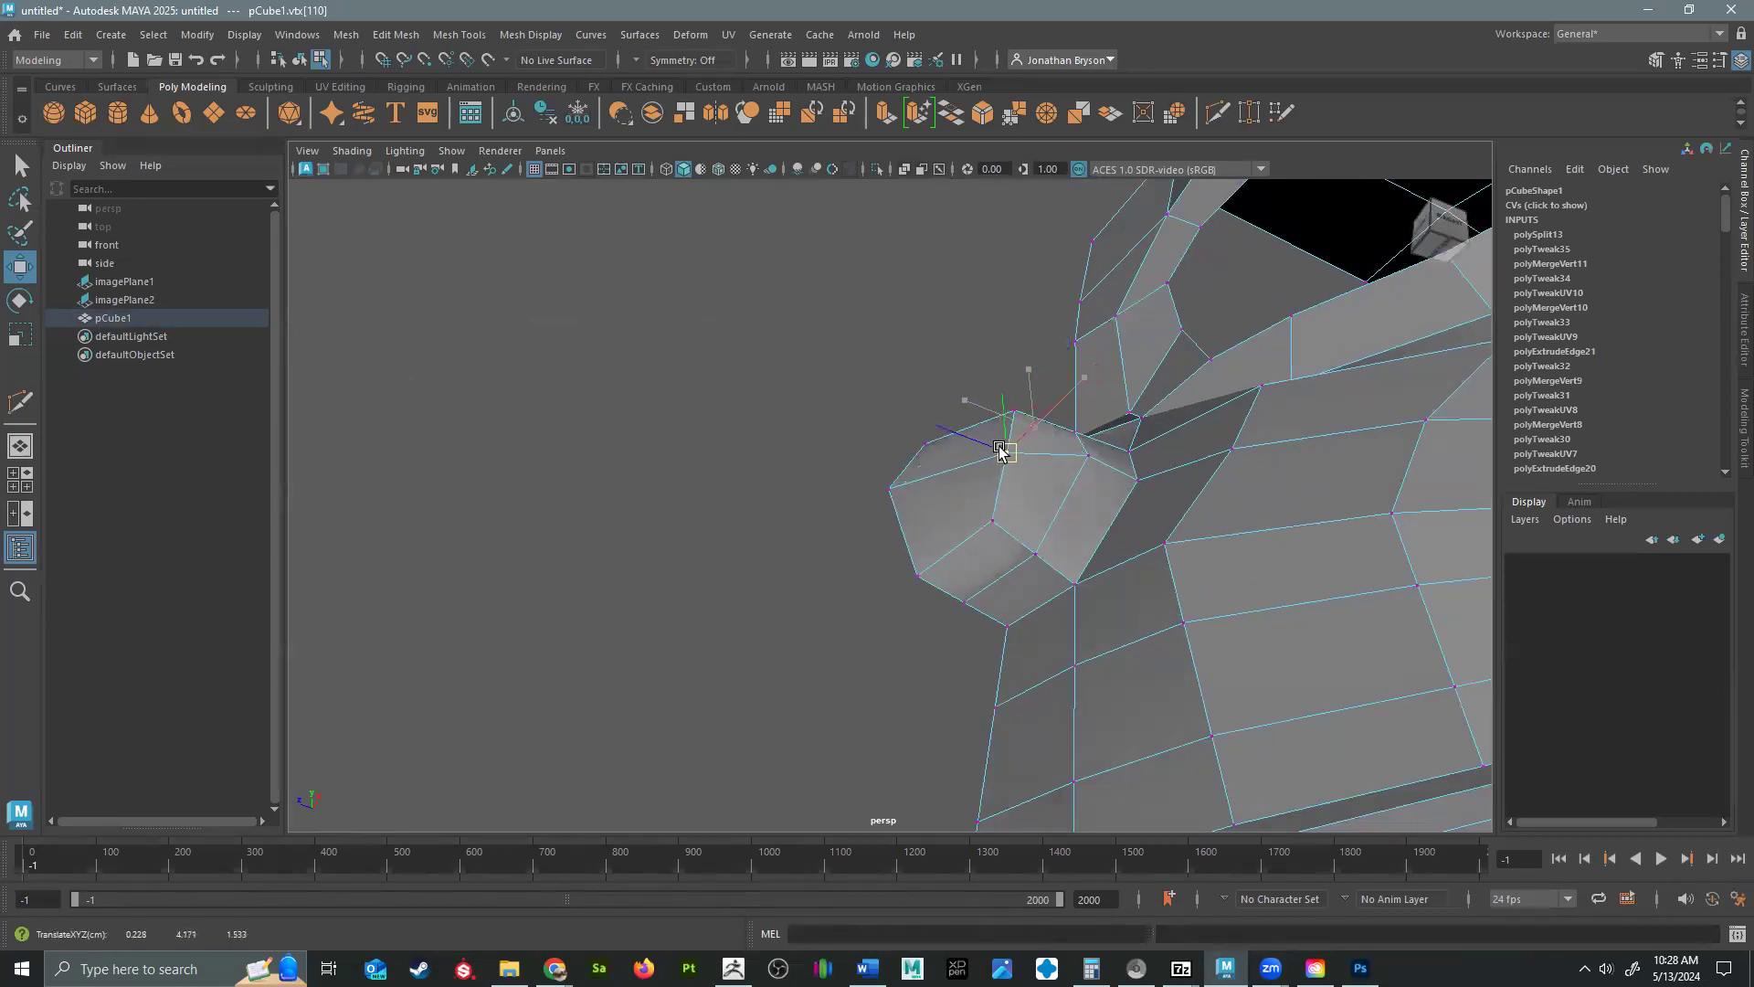
Move the front, lower and side vertices of the nose to give it a rounder shape.
click(884, 488)
drag(886, 486, 887, 478)
click(989, 522)
alt+drag(978, 565, 1044, 465)
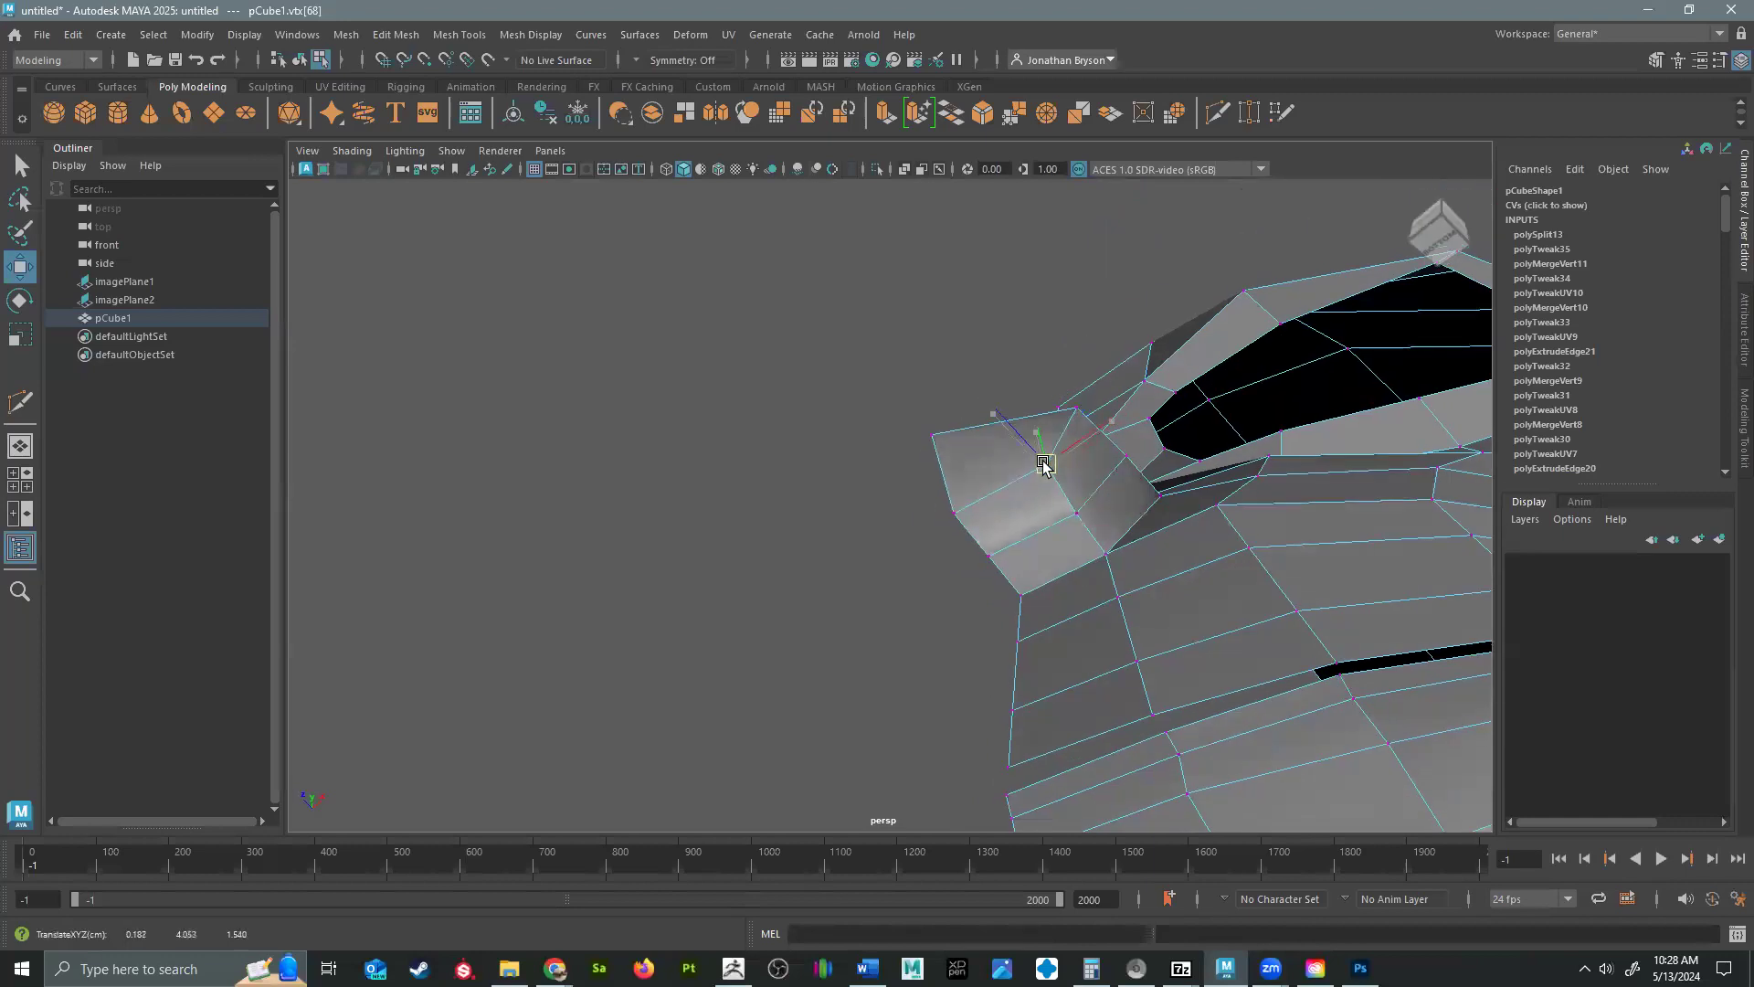
click(930, 478)
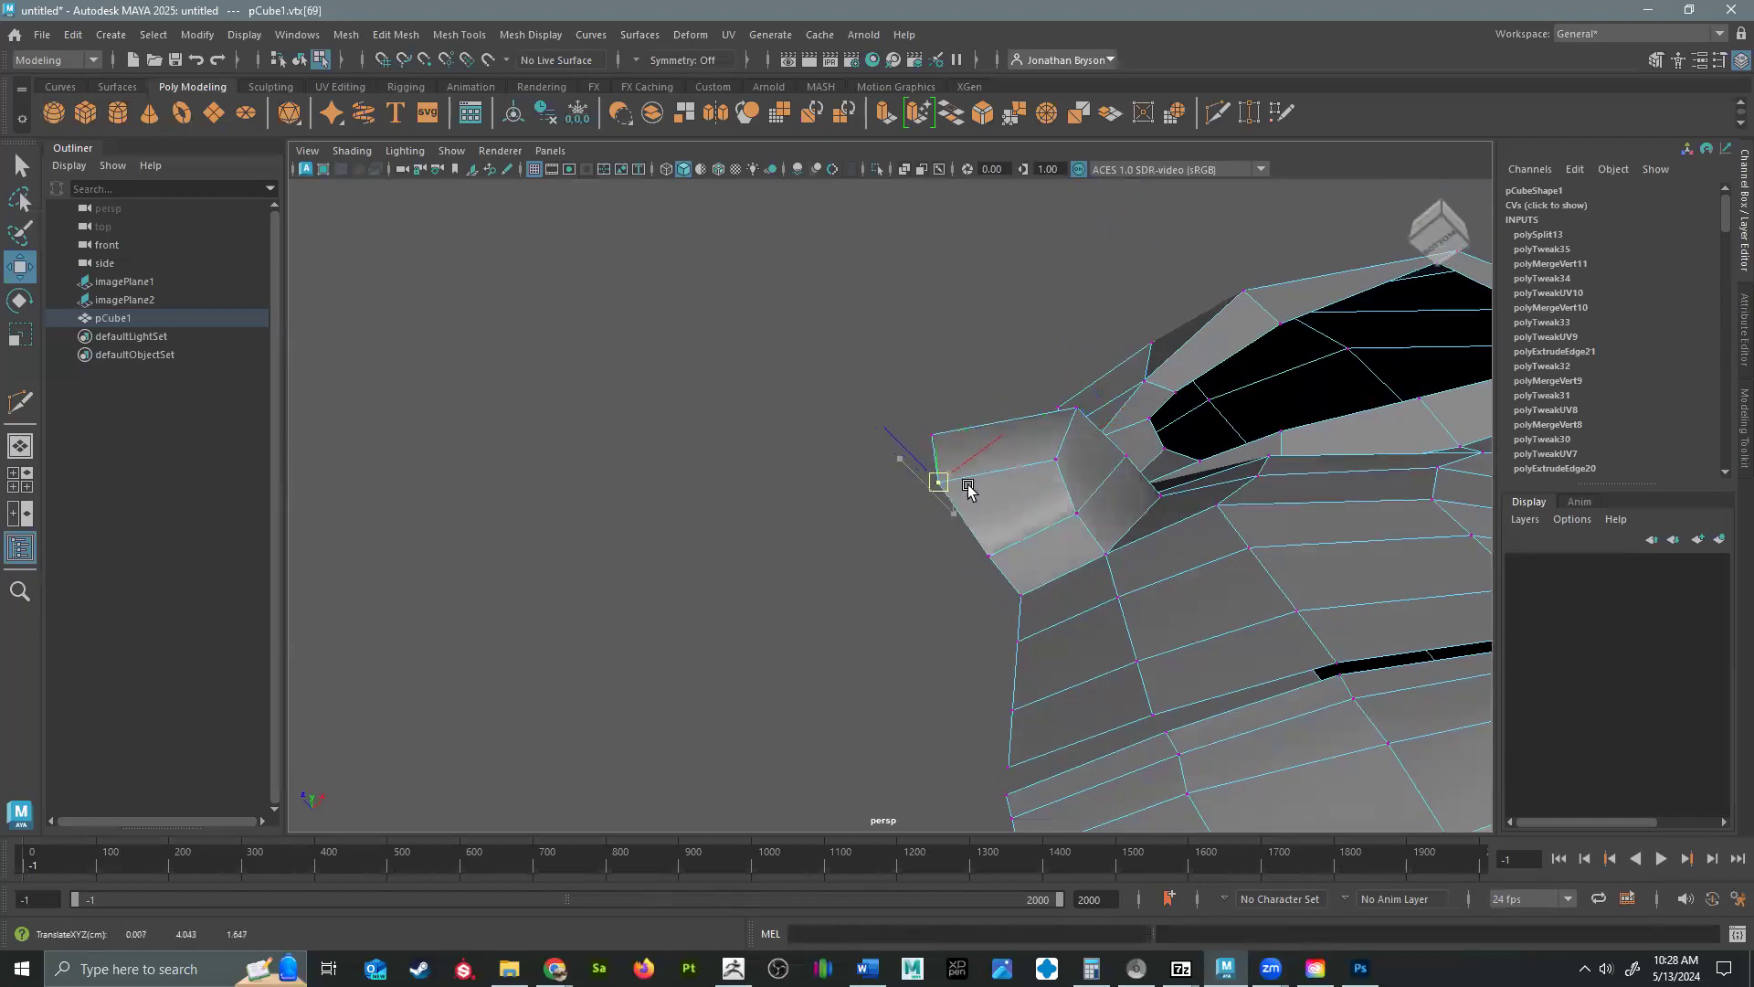
click(1071, 505)
click(1120, 455)
drag(1122, 456, 1141, 442)
Reposition the vertices along the underside of the nose to shape its base.
alt+drag(1059, 545, 959, 511)
click(963, 505)
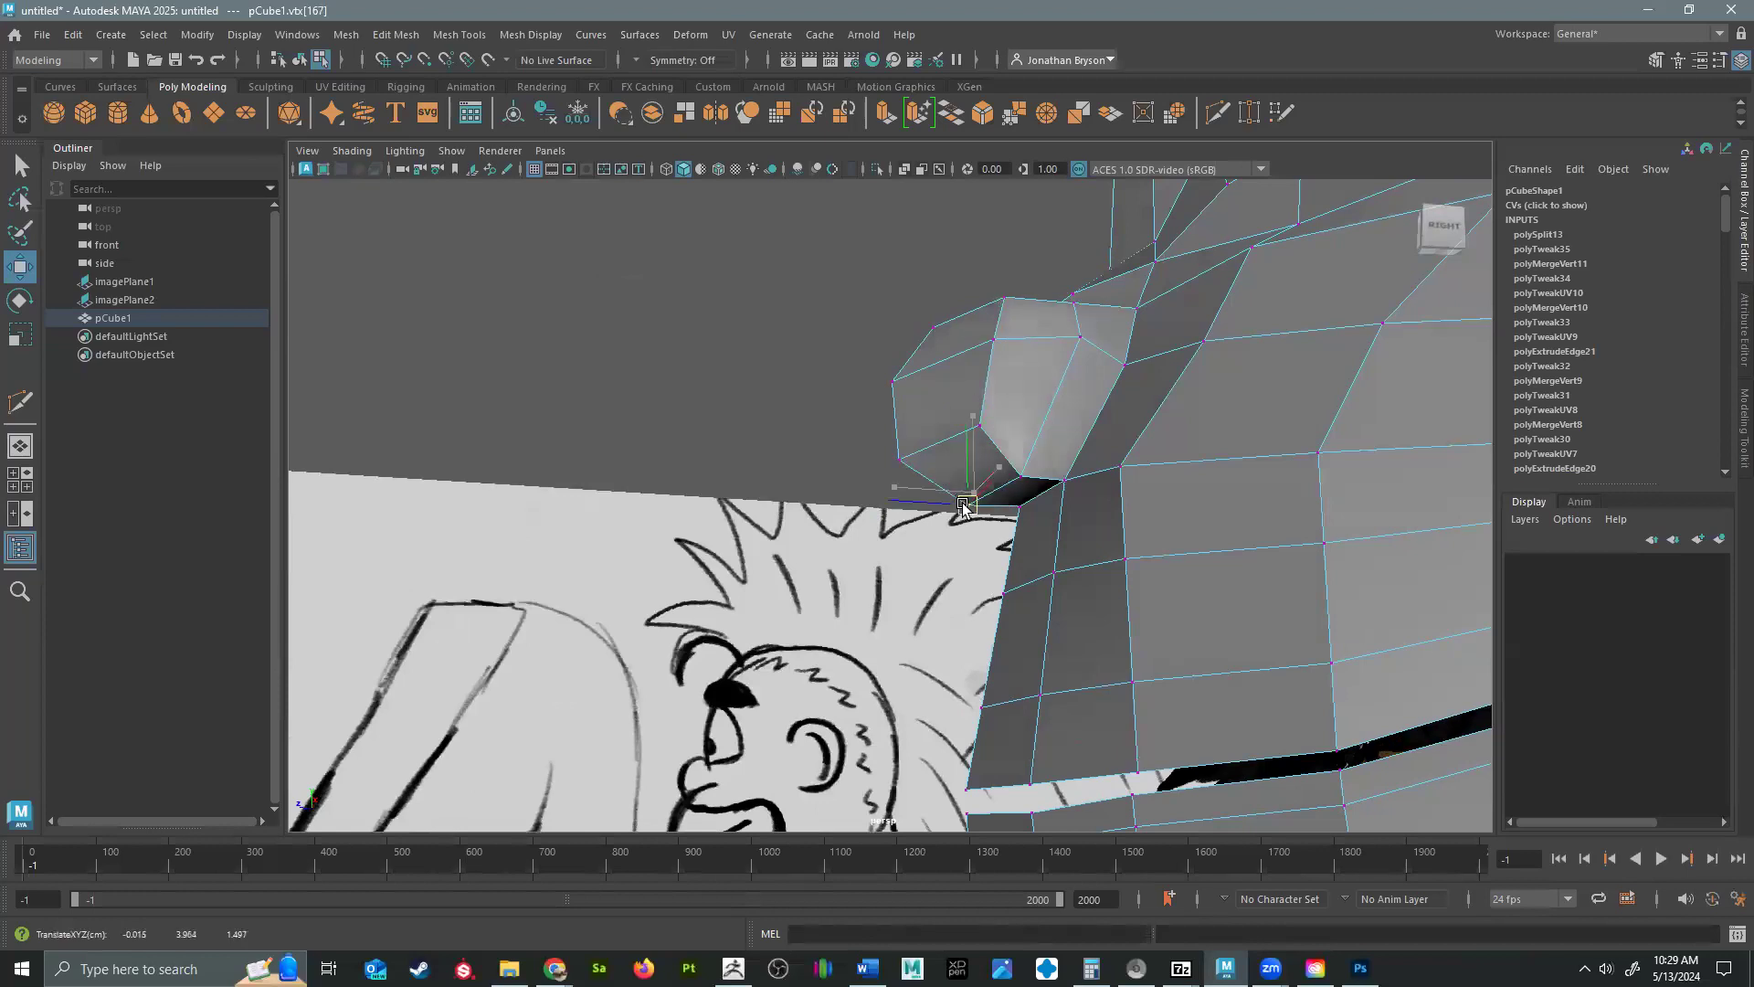
alt+drag(973, 494, 1024, 486)
click(971, 457)
click(879, 475)
shift+click(900, 480)
mouse_move(889, 473)
mouse_down()
mouse_move(858, 445)
mouse_move(871, 460)
mouse_up()
click(1044, 445)
drag(1047, 445, 1039, 419)
Adjust the vertices on the nose bridge between the nose and the brow to refine its profile.
click(1120, 376)
drag(1120, 376, 1265, 343)
alt+middle_drag(1265, 336, 1183, 430)
click(1178, 430)
drag(1178, 430, 1138, 419)
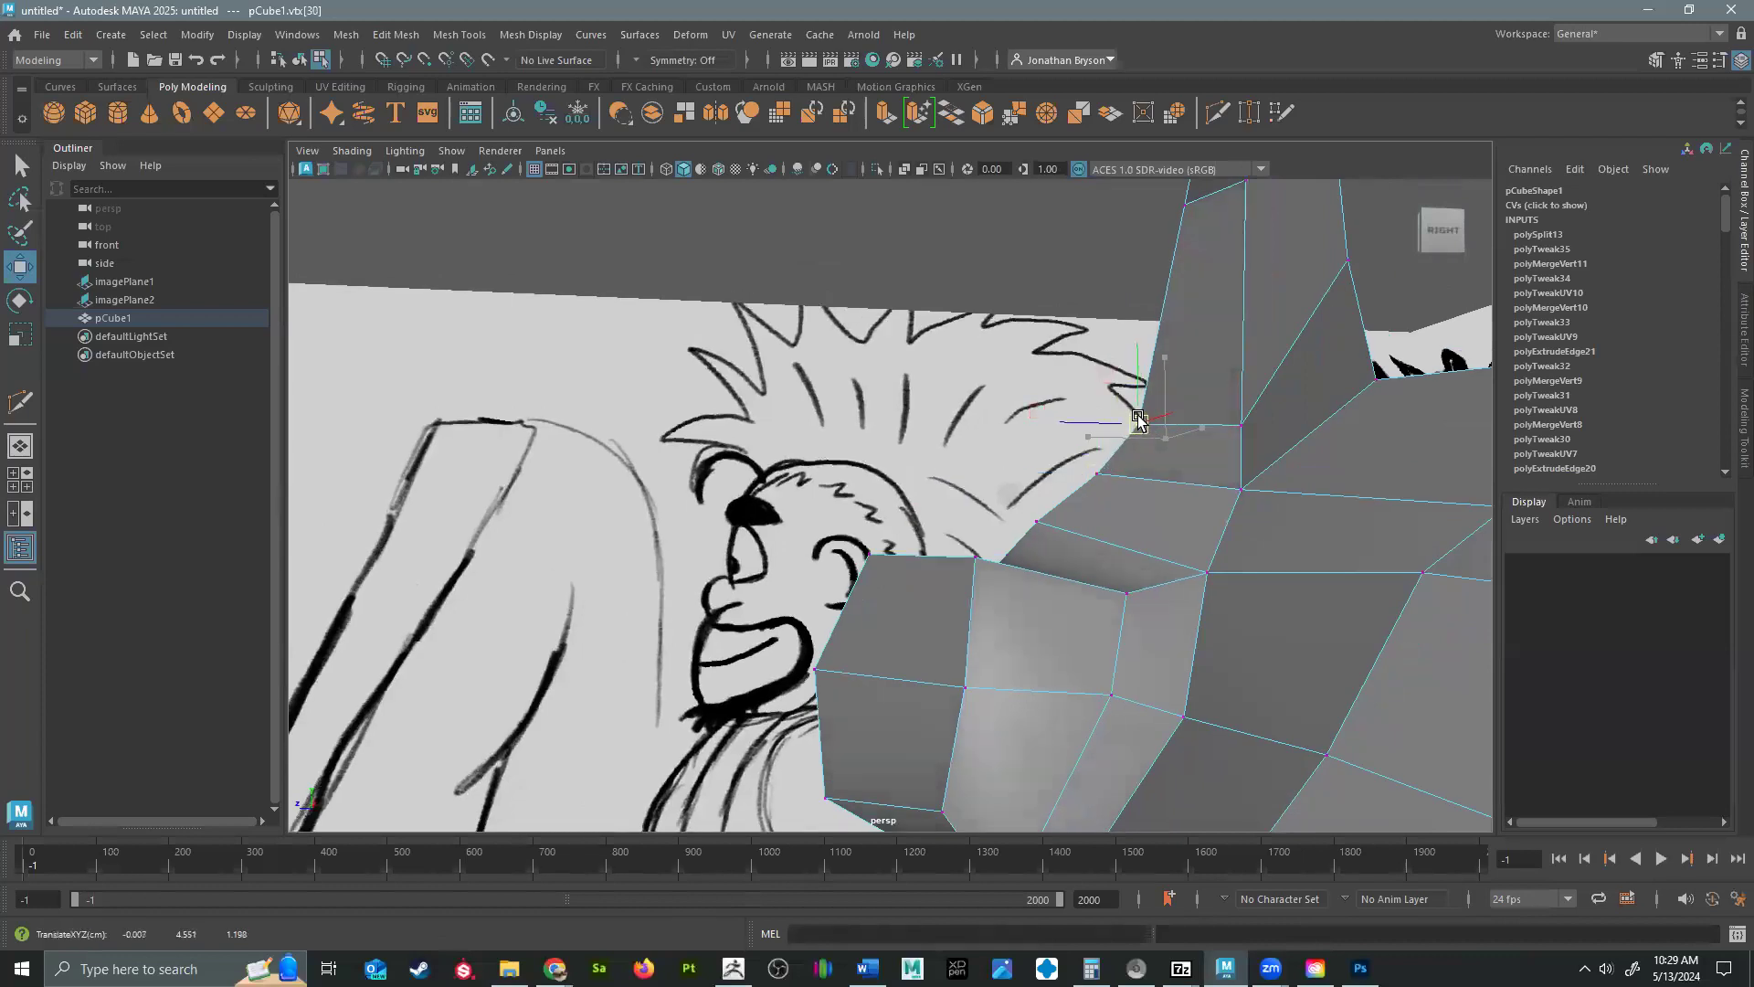
mouse_move(1104, 501)
alt+mouse_down()
mouse_move(1151, 567)
mouse_move(1178, 571)
mouse_move(1225, 541)
mouse_move(1218, 512)
mouse_move(1167, 512)
mouse_move(1287, 433)
mouse_move(1389, 536)
mouse_move(1115, 537)
mouse_move(1026, 587)
mouse_move(924, 517)
alt+mouse_up()
right_drag(921, 551, 934, 480)
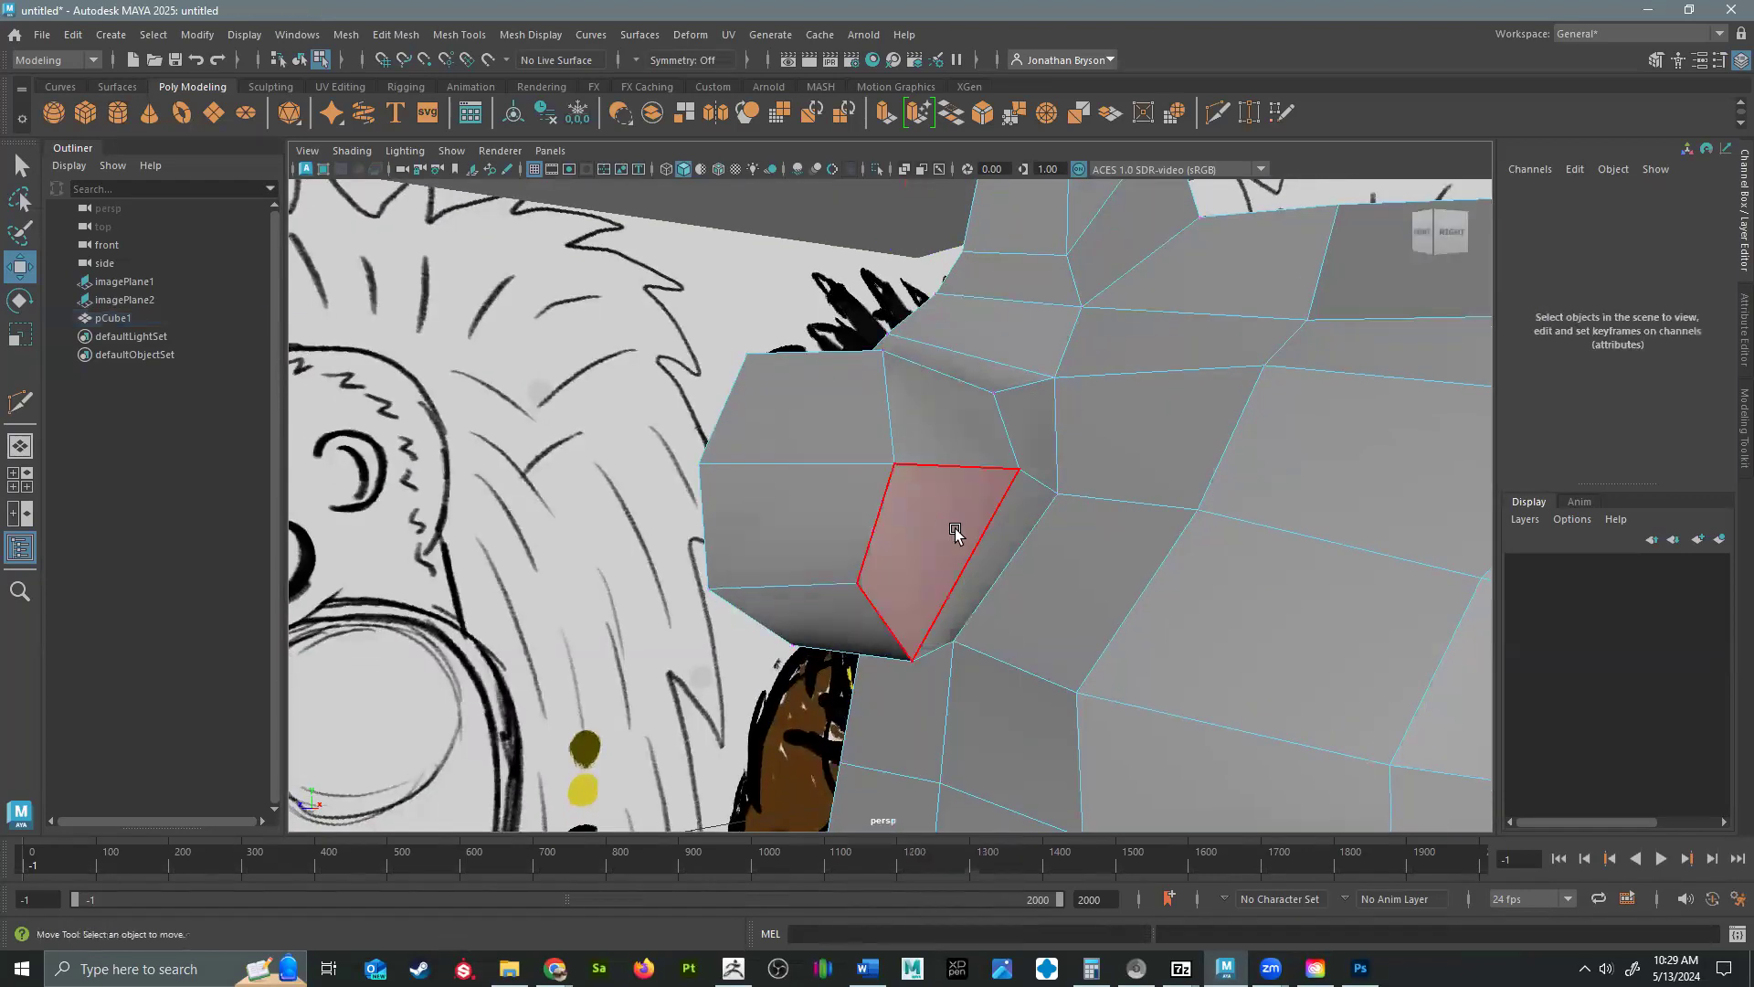
click(951, 536)
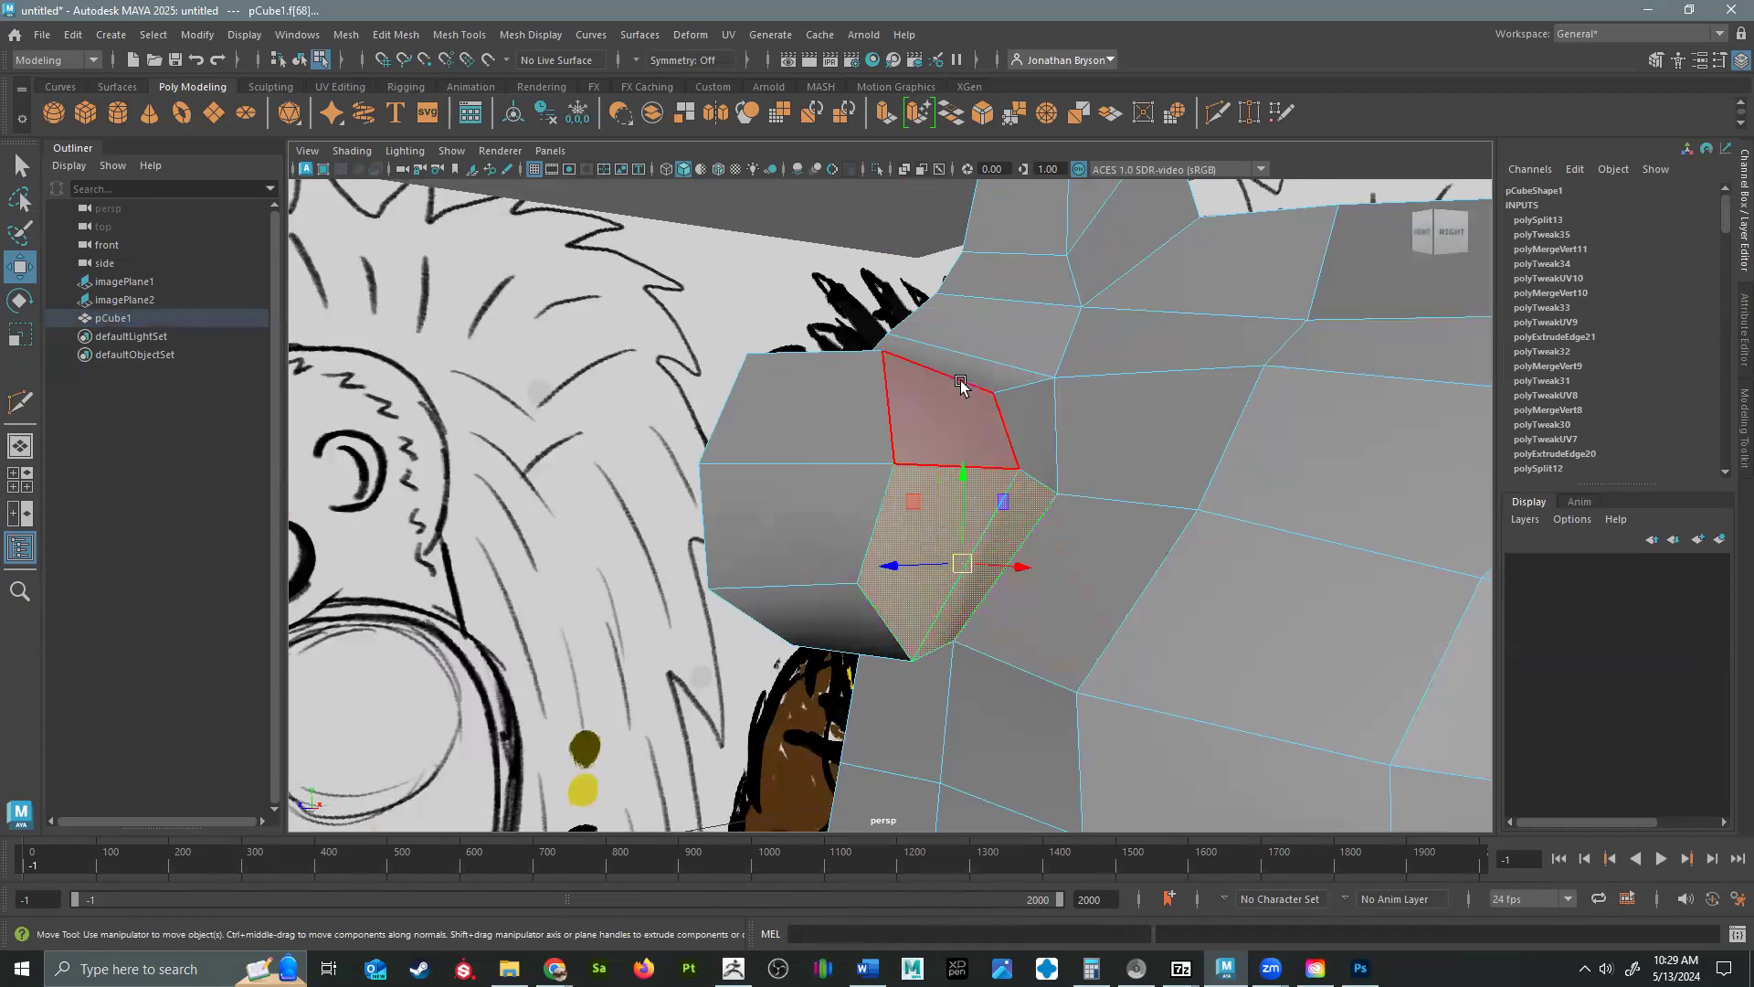
alt+drag(1026, 451, 864, 461)
shift+click(864, 460)
shift+click(950, 465)
alt+middle_drag(857, 603, 1042, 302)
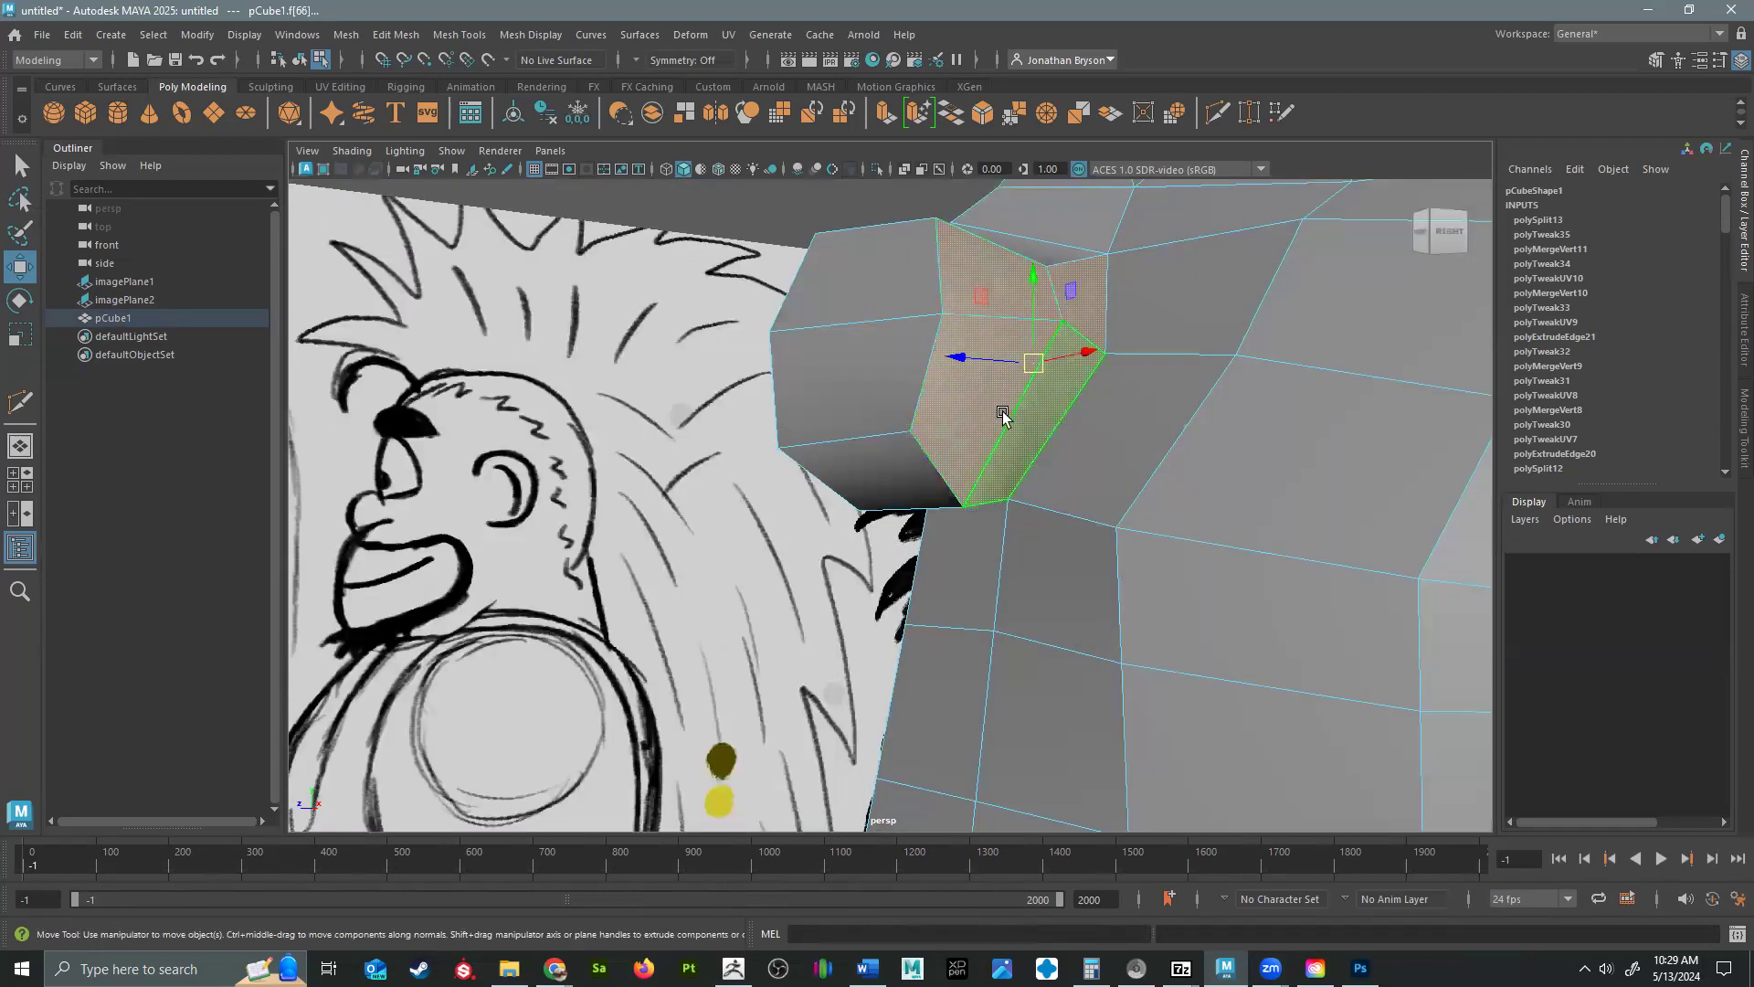
Select the two faces on the underside of the nose, extrude them and scale them inward to about 0.4 as the nostril outline.
alt+drag(999, 431, 1030, 501)
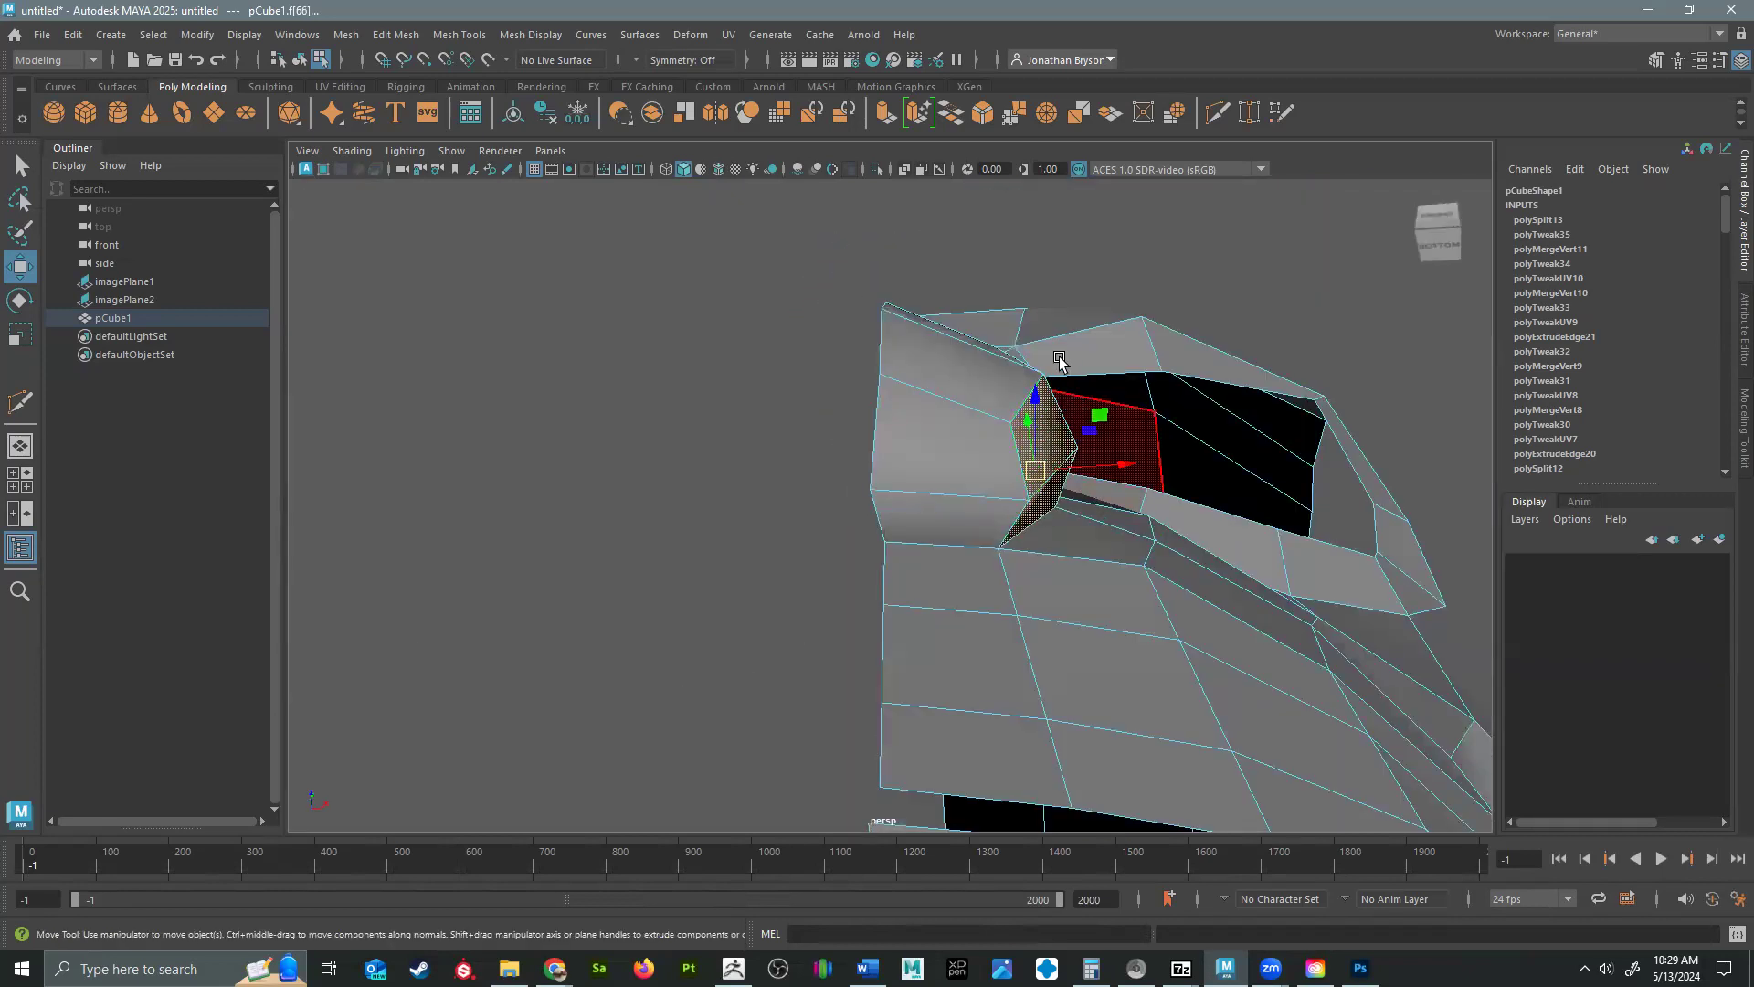
click(940, 462)
shift+click(932, 505)
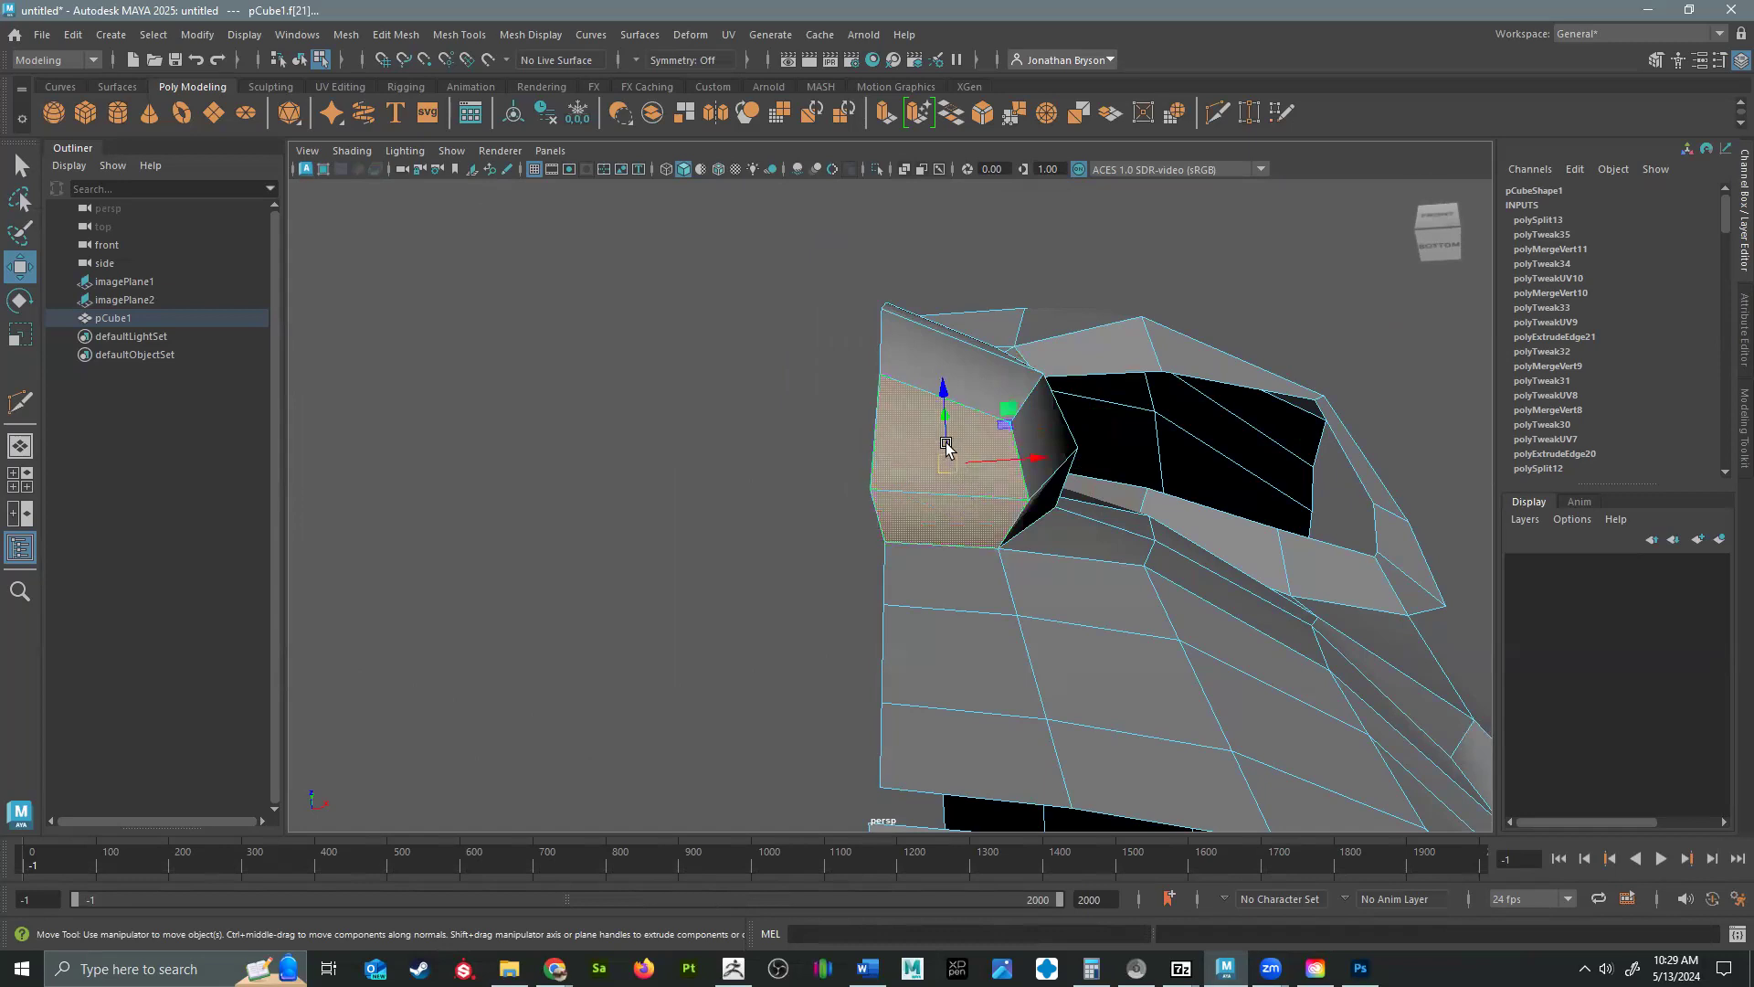
key(ctrl+e)
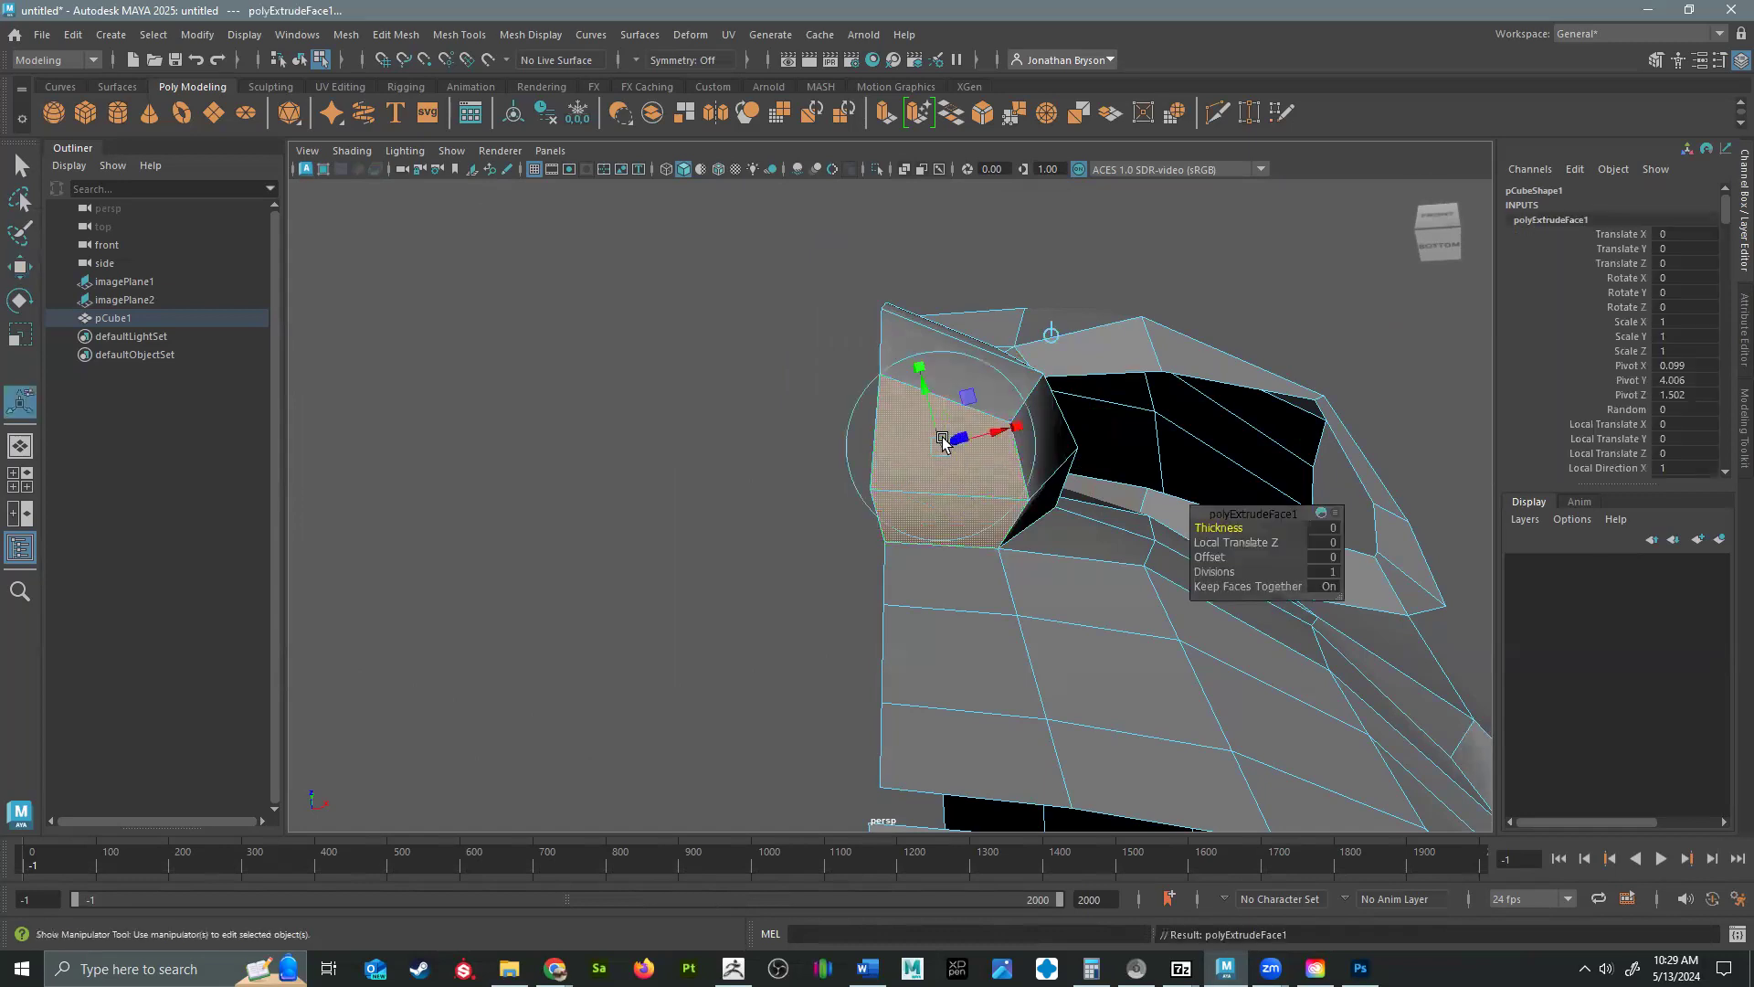
drag(913, 372, 900, 448)
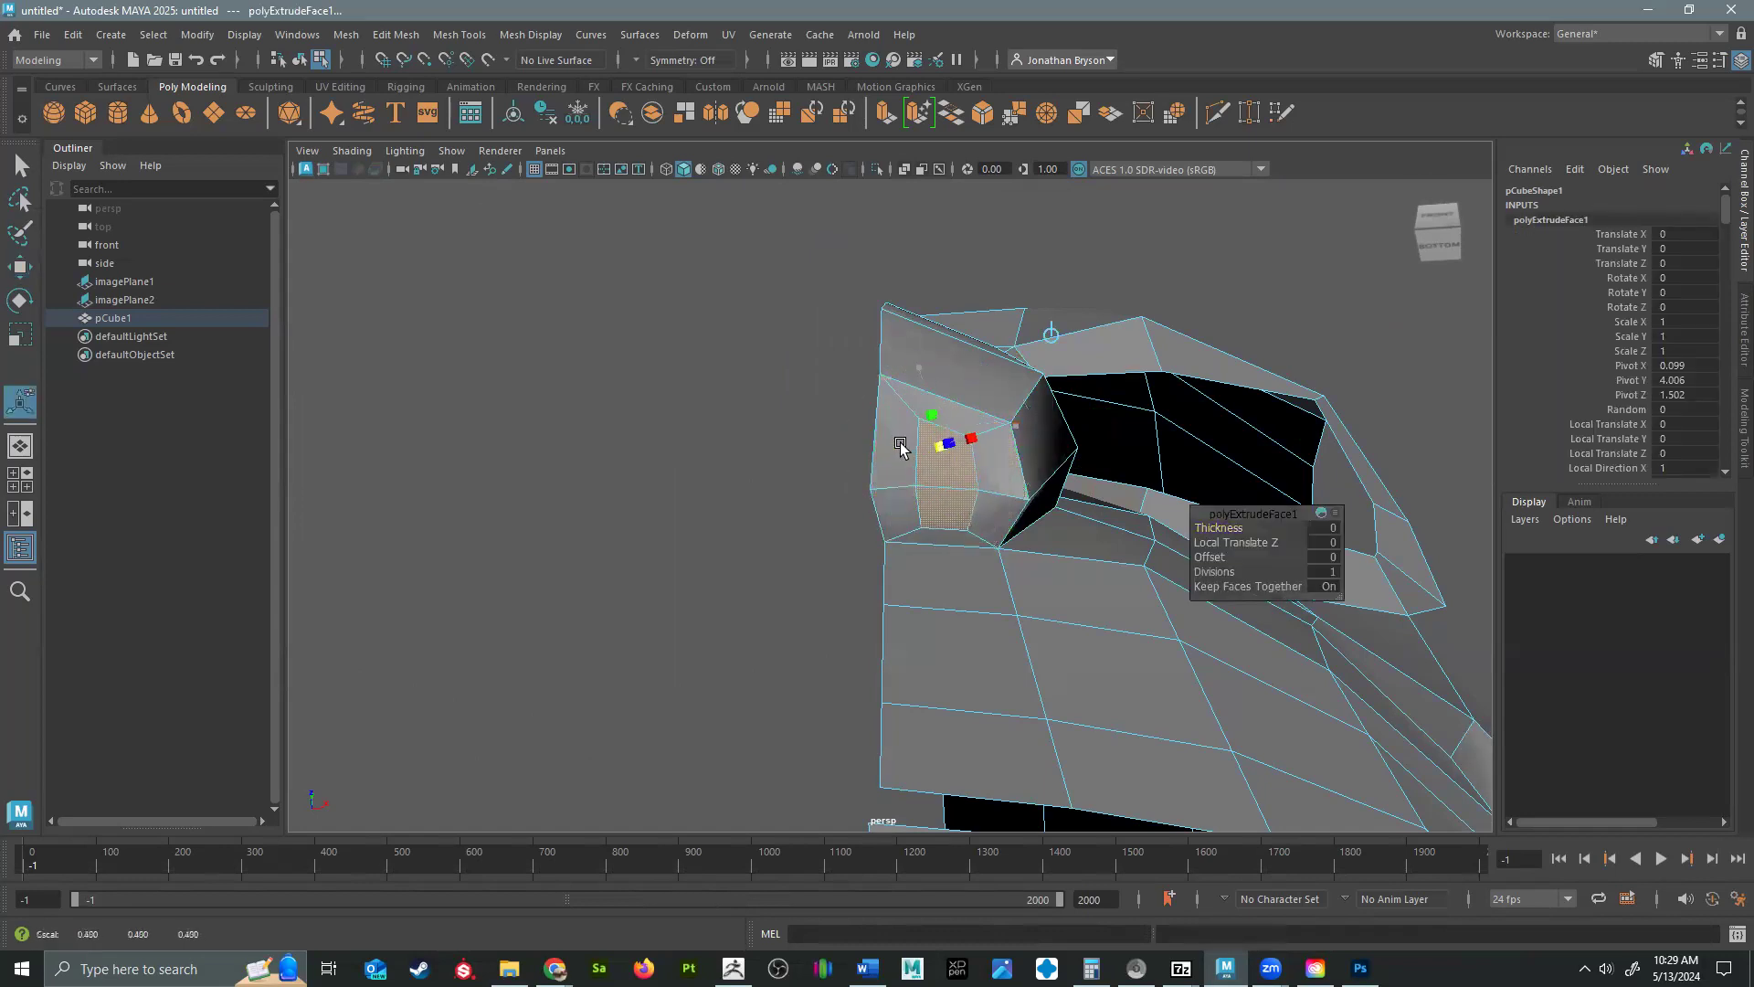
key(r)
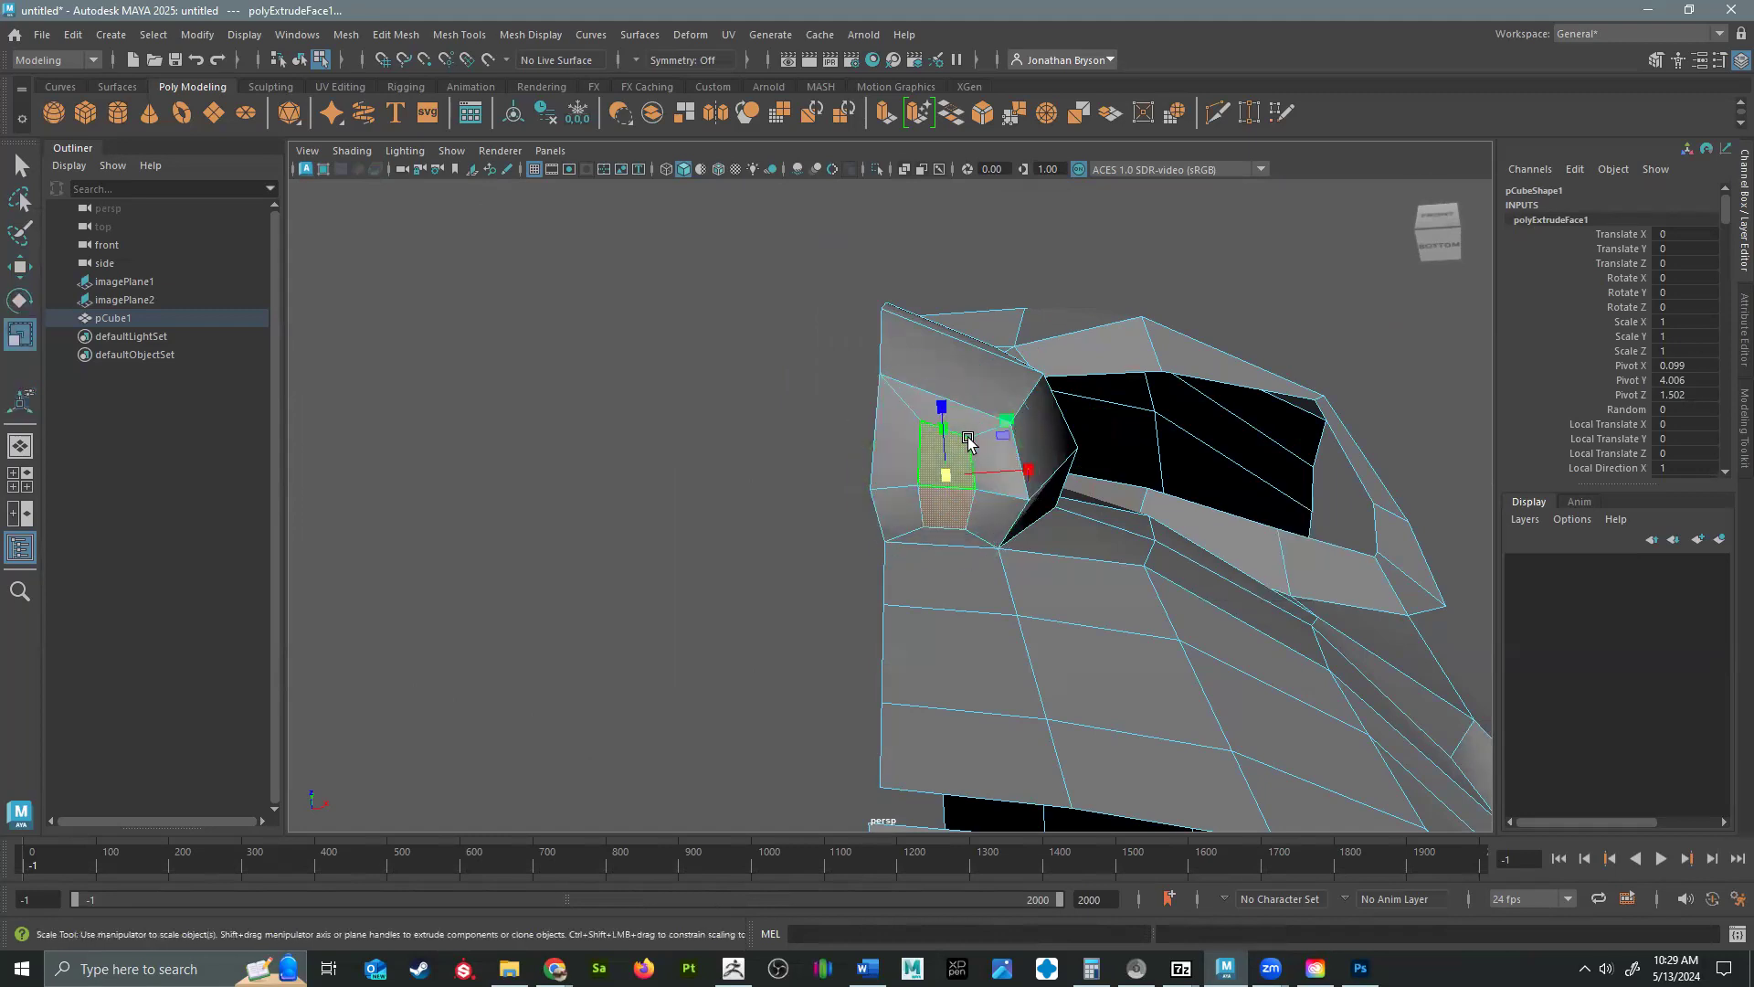
drag(937, 405, 943, 448)
mouse_move(945, 459)
alt+mouse_down()
mouse_move(857, 537)
mouse_move(929, 584)
mouse_move(933, 556)
alt+mouse_up()
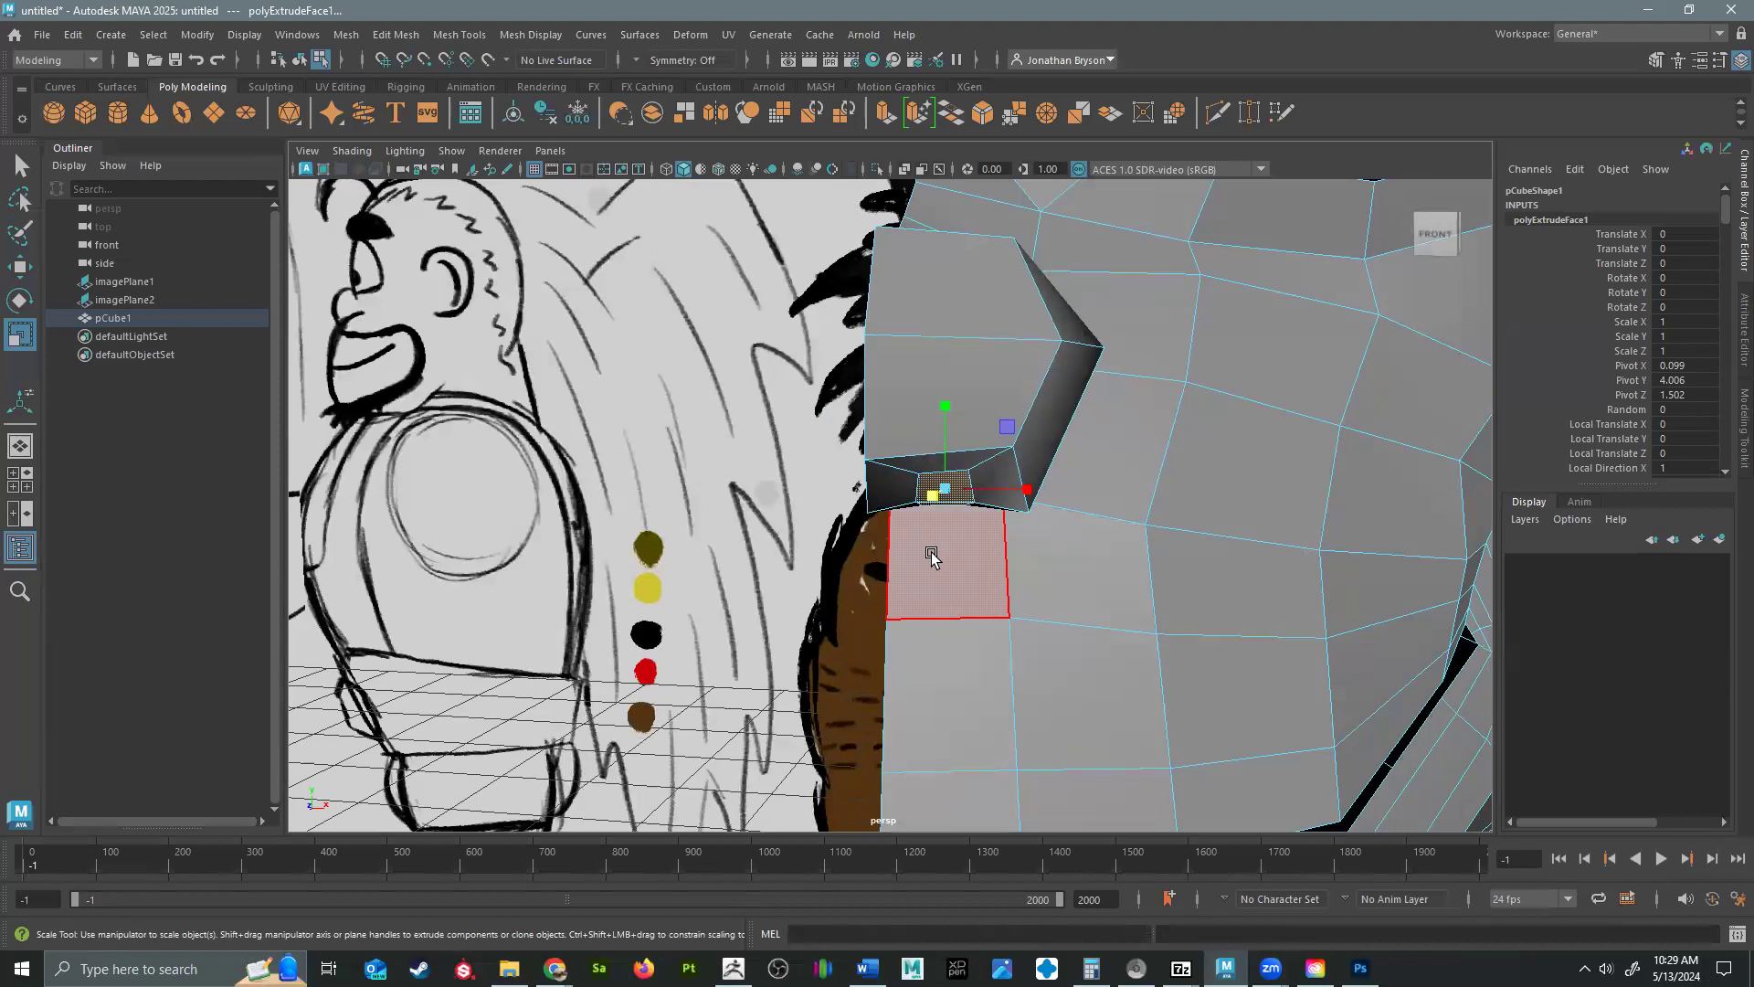
Extrude the nostril faces again, move them up into the nose and rotate them.
key(ctrl+e)
key(w)
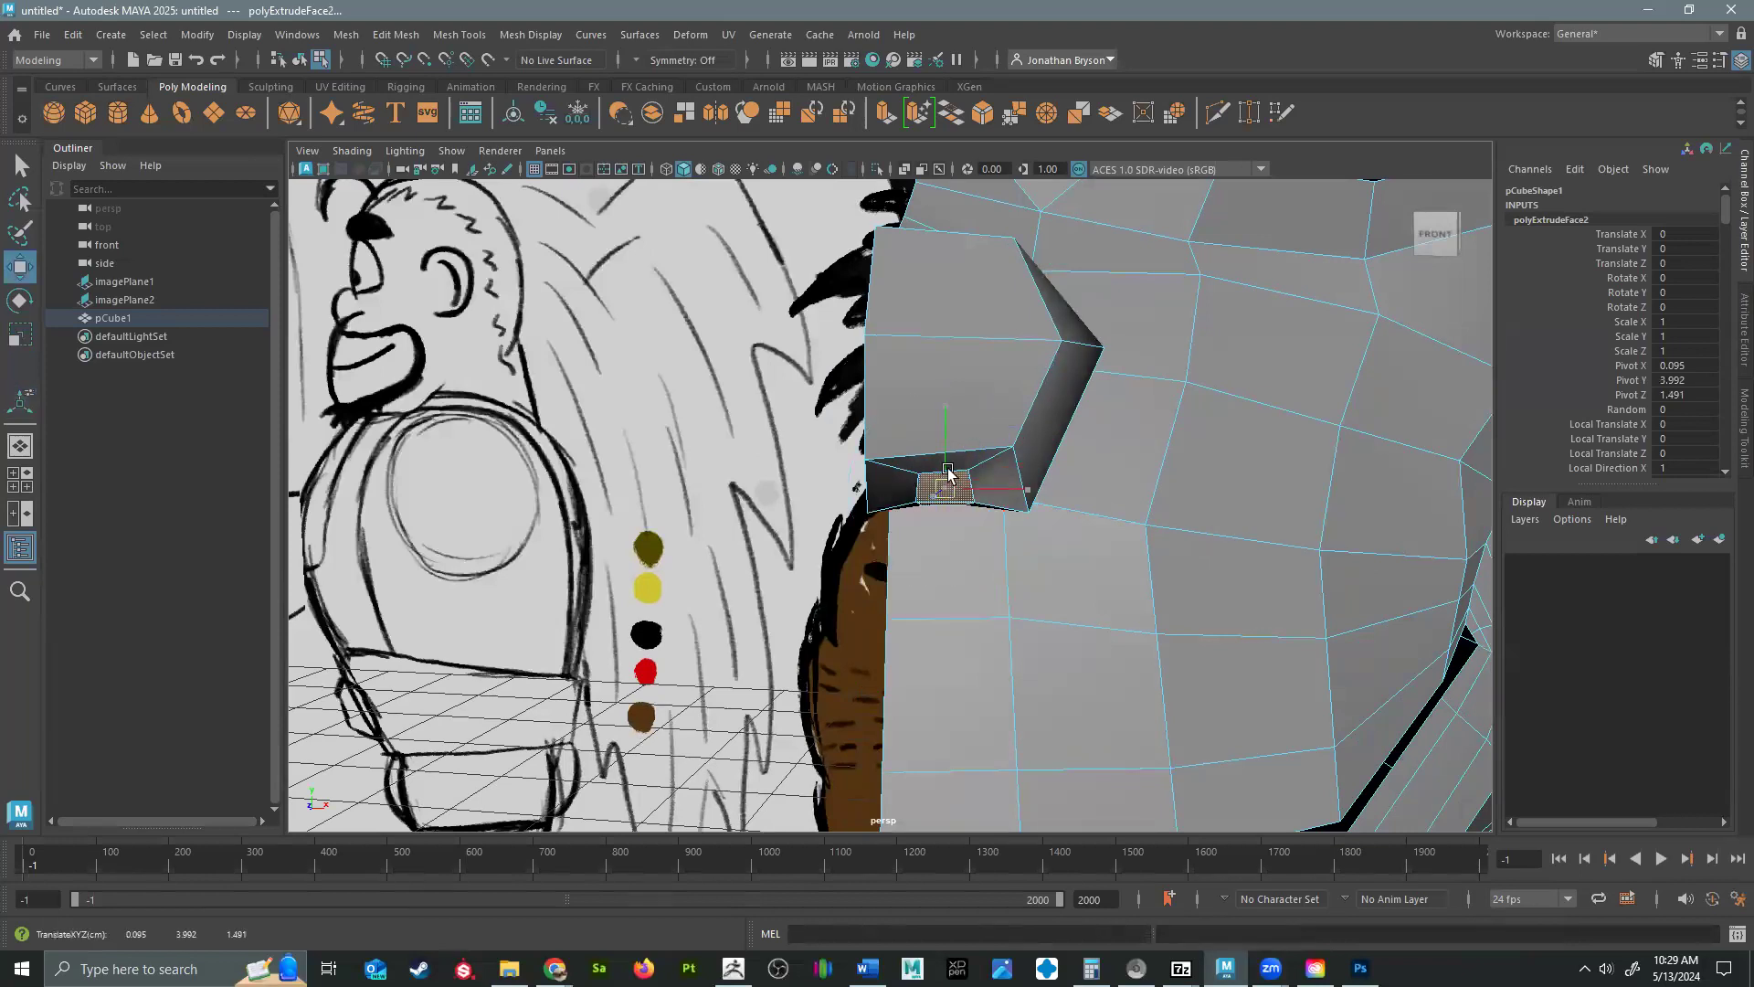
key(e)
alt+drag(946, 439, 906, 405)
alt+drag(960, 471, 843, 451)
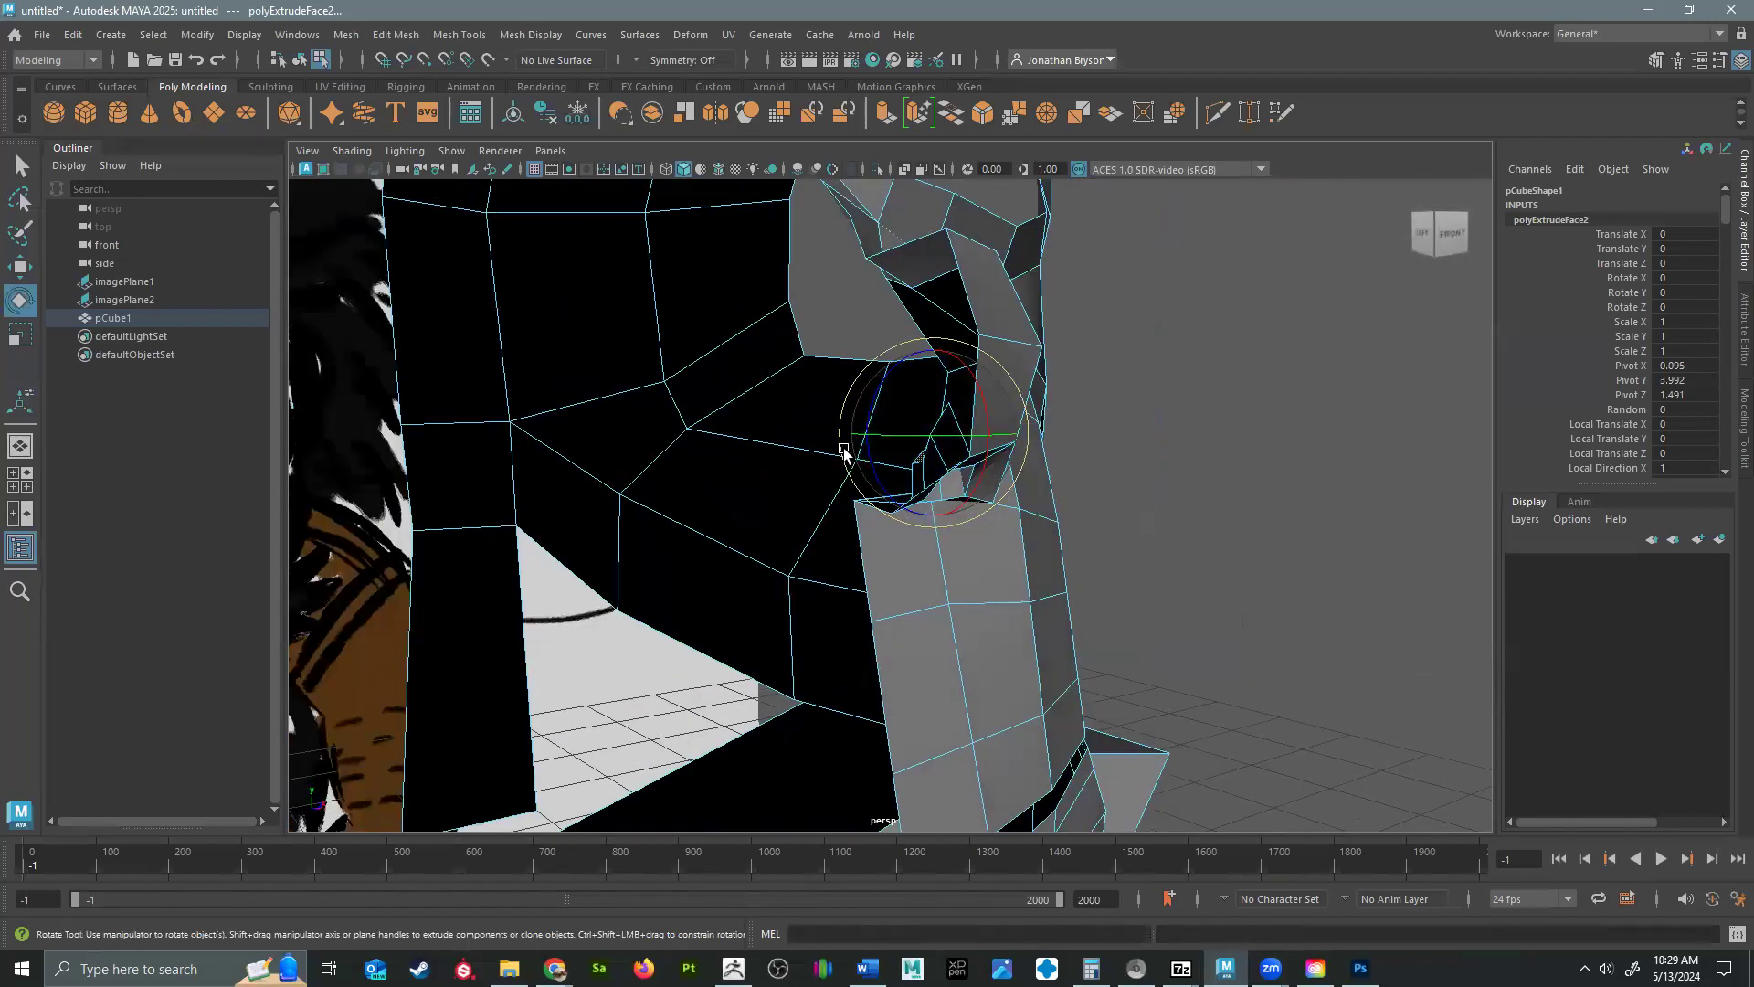
Extrude the nostril's inner faces once more and rotate them inside the nose, undoing the first trial adjustments.
key(ctrl+e)
alt+drag(938, 493, 988, 460)
drag(986, 455, 952, 415)
key(ctrl+z)
key(ctrl+z)
key(w)
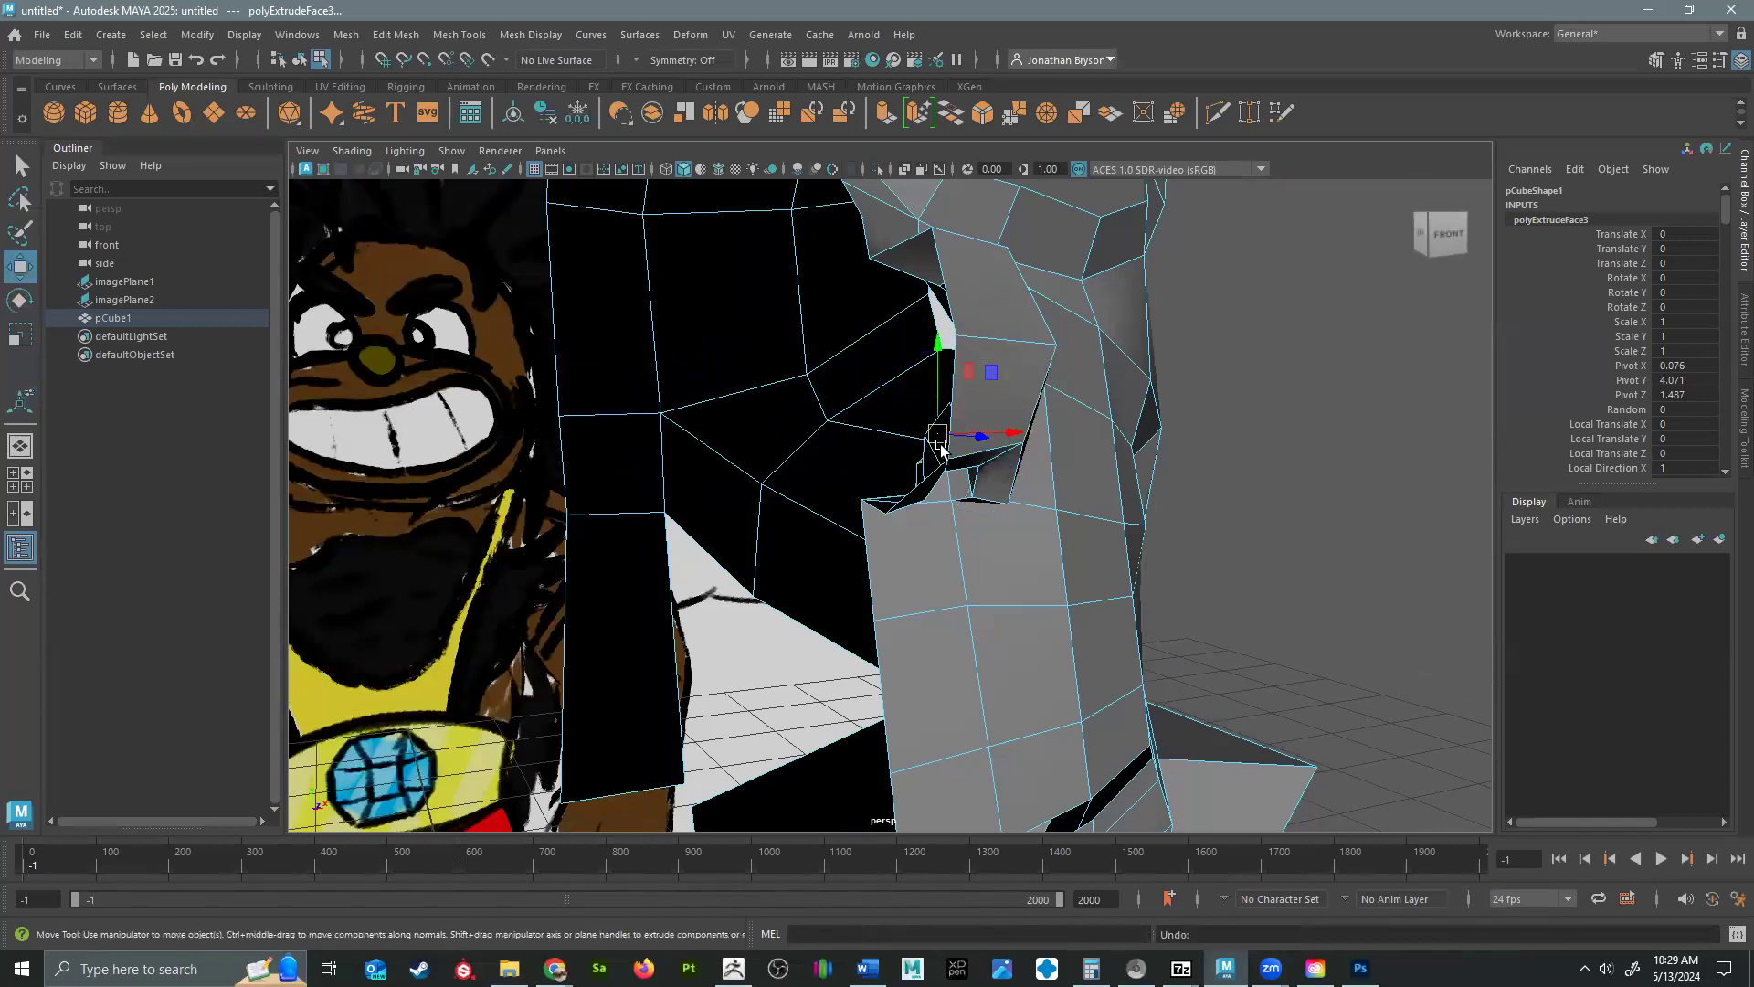
key(e)
drag(833, 460, 906, 394)
alt+drag(908, 462, 990, 469)
mouse_move(992, 465)
shift+right_down()
mouse_move(957, 414)
mouse_move(995, 466)
shift+right_up()
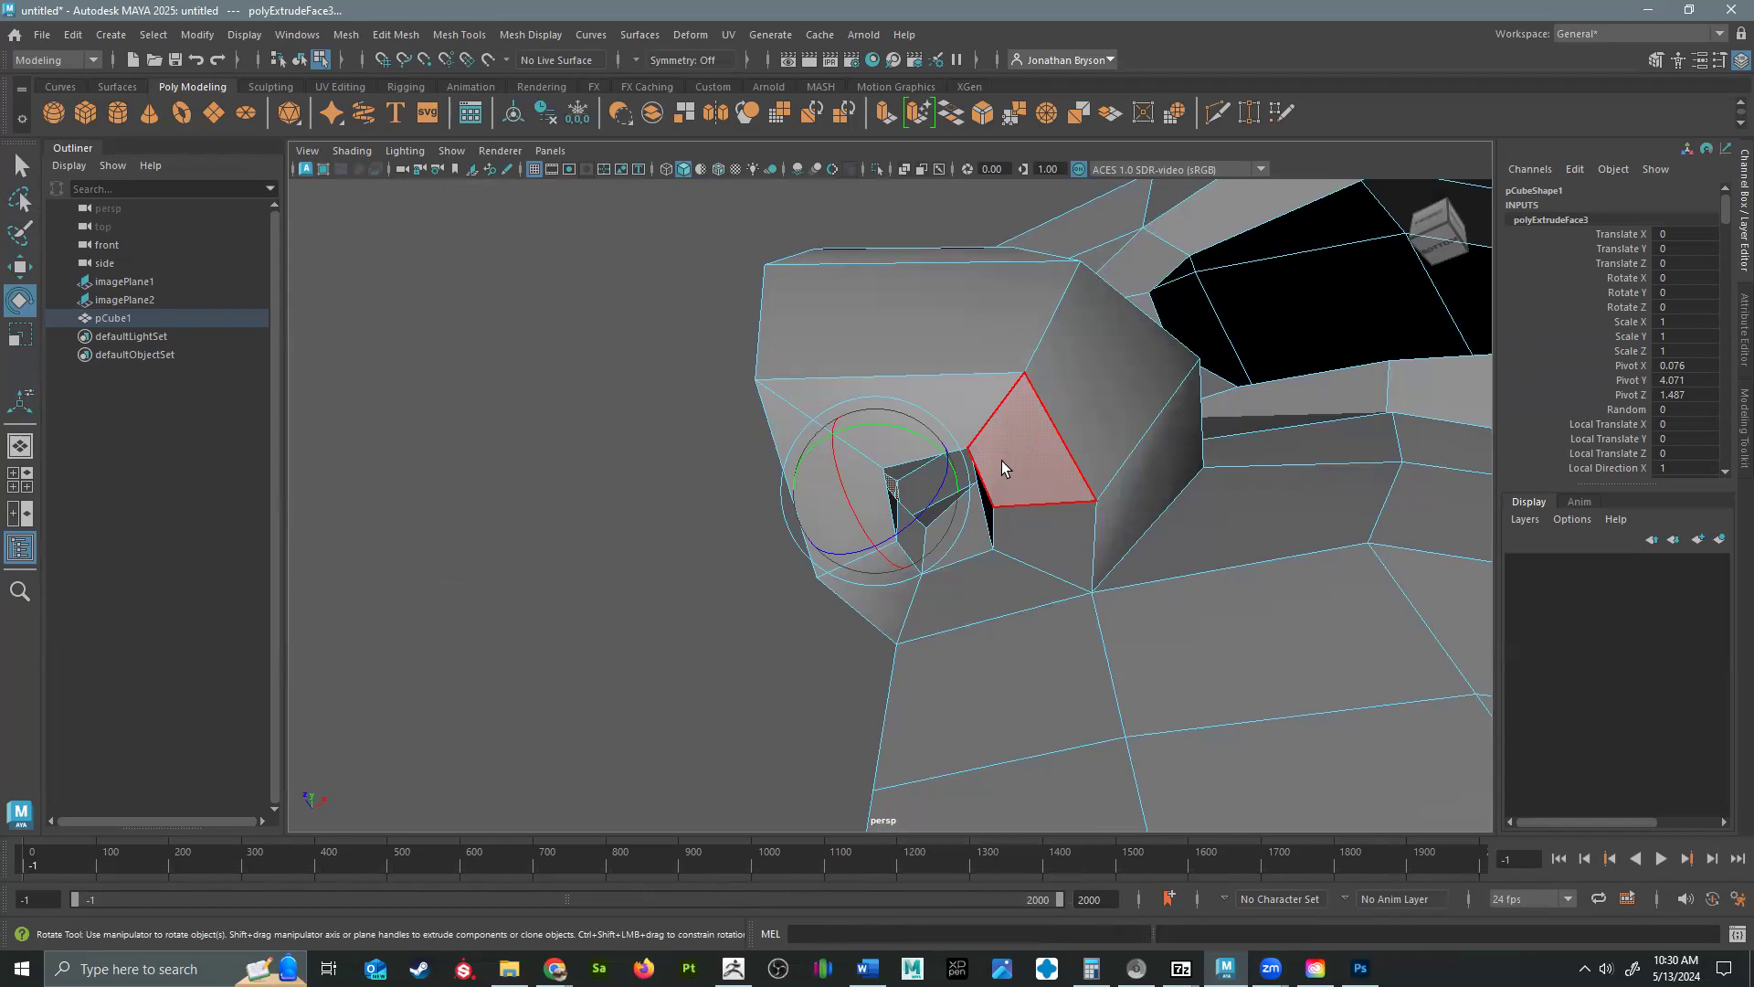
Use Multi-Cut to insert supporting edge loops just outside and just inside the nostril rim.
key(q)
right_drag(1003, 458, 975, 400)
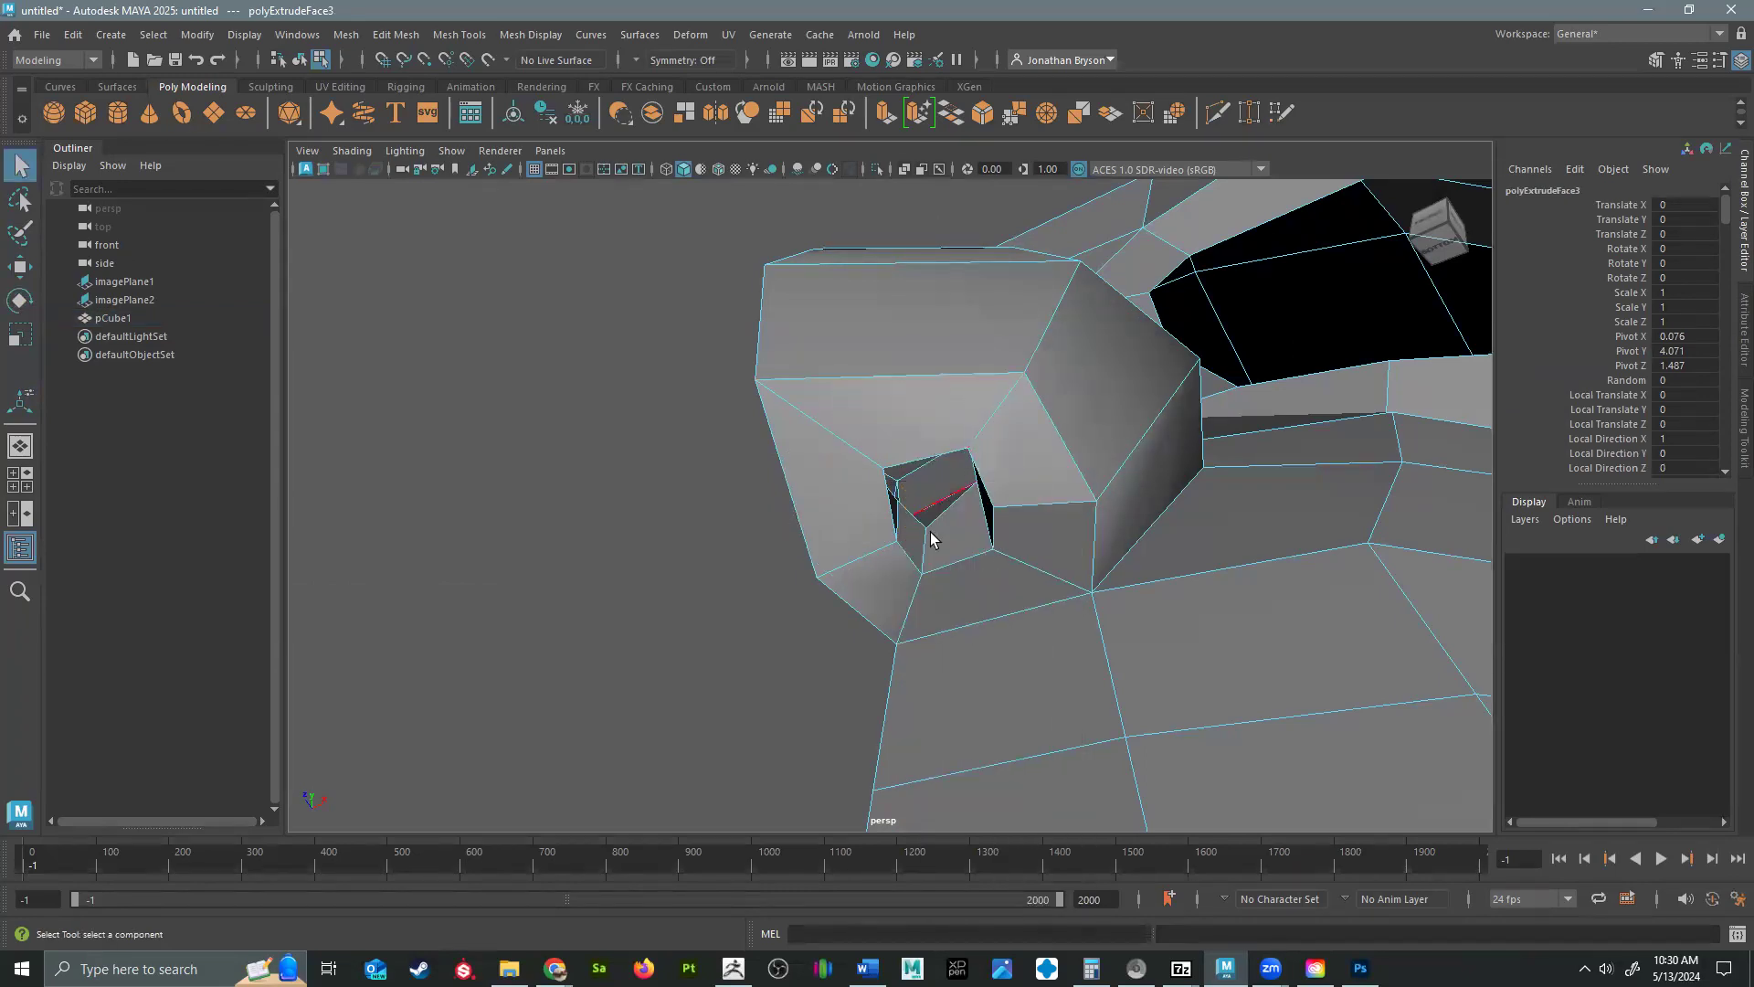
alt+drag(976, 401, 885, 525)
shift+right_drag(886, 525, 869, 527)
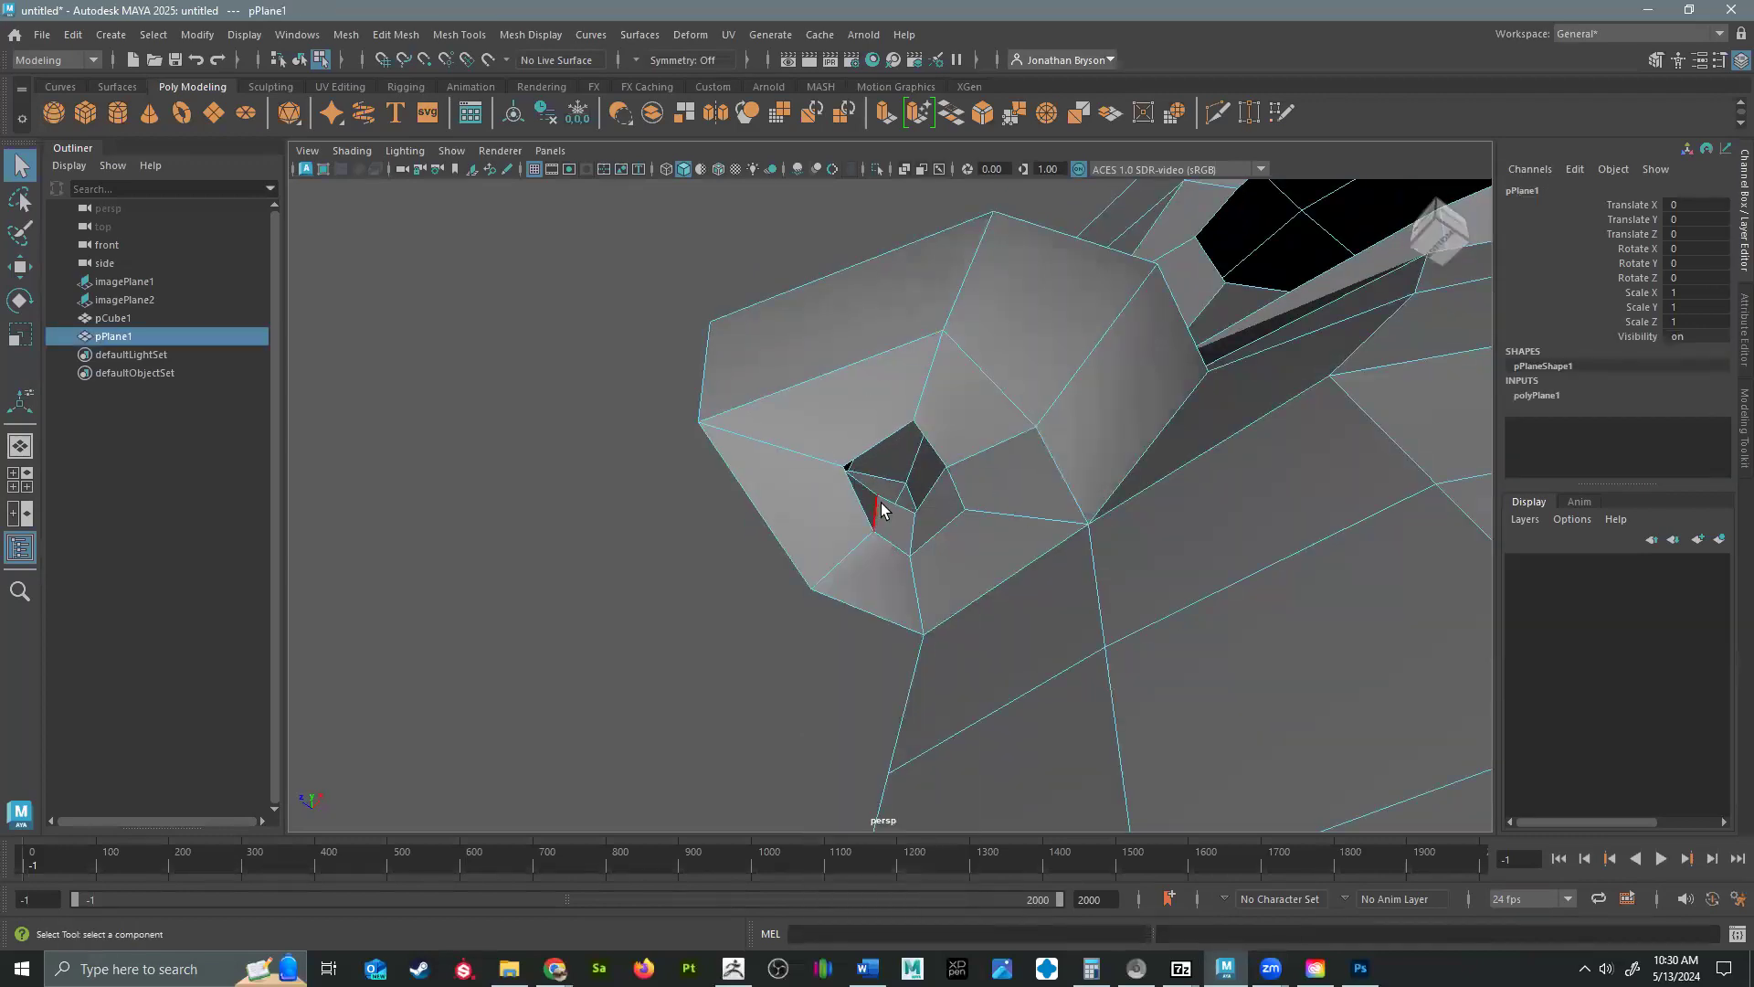
click(863, 501)
shift+right_drag(869, 502, 797, 513)
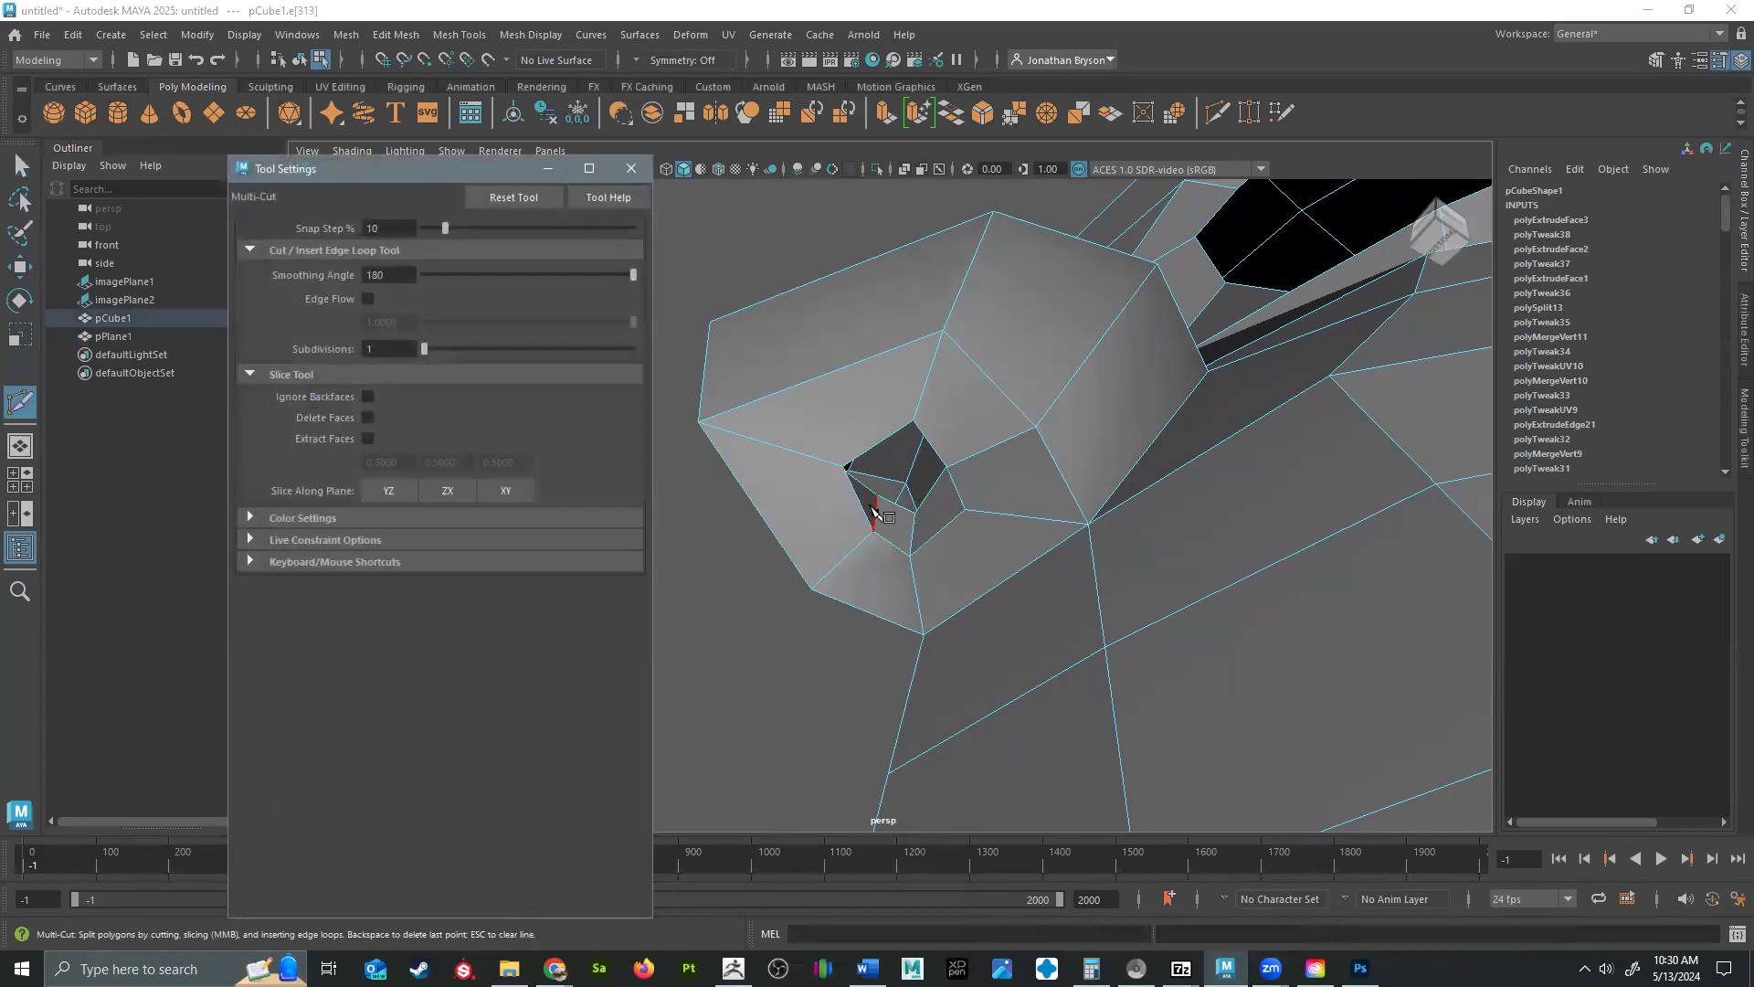
alt+drag(900, 546, 1147, 590)
scroll(1137, 572, up, 5)
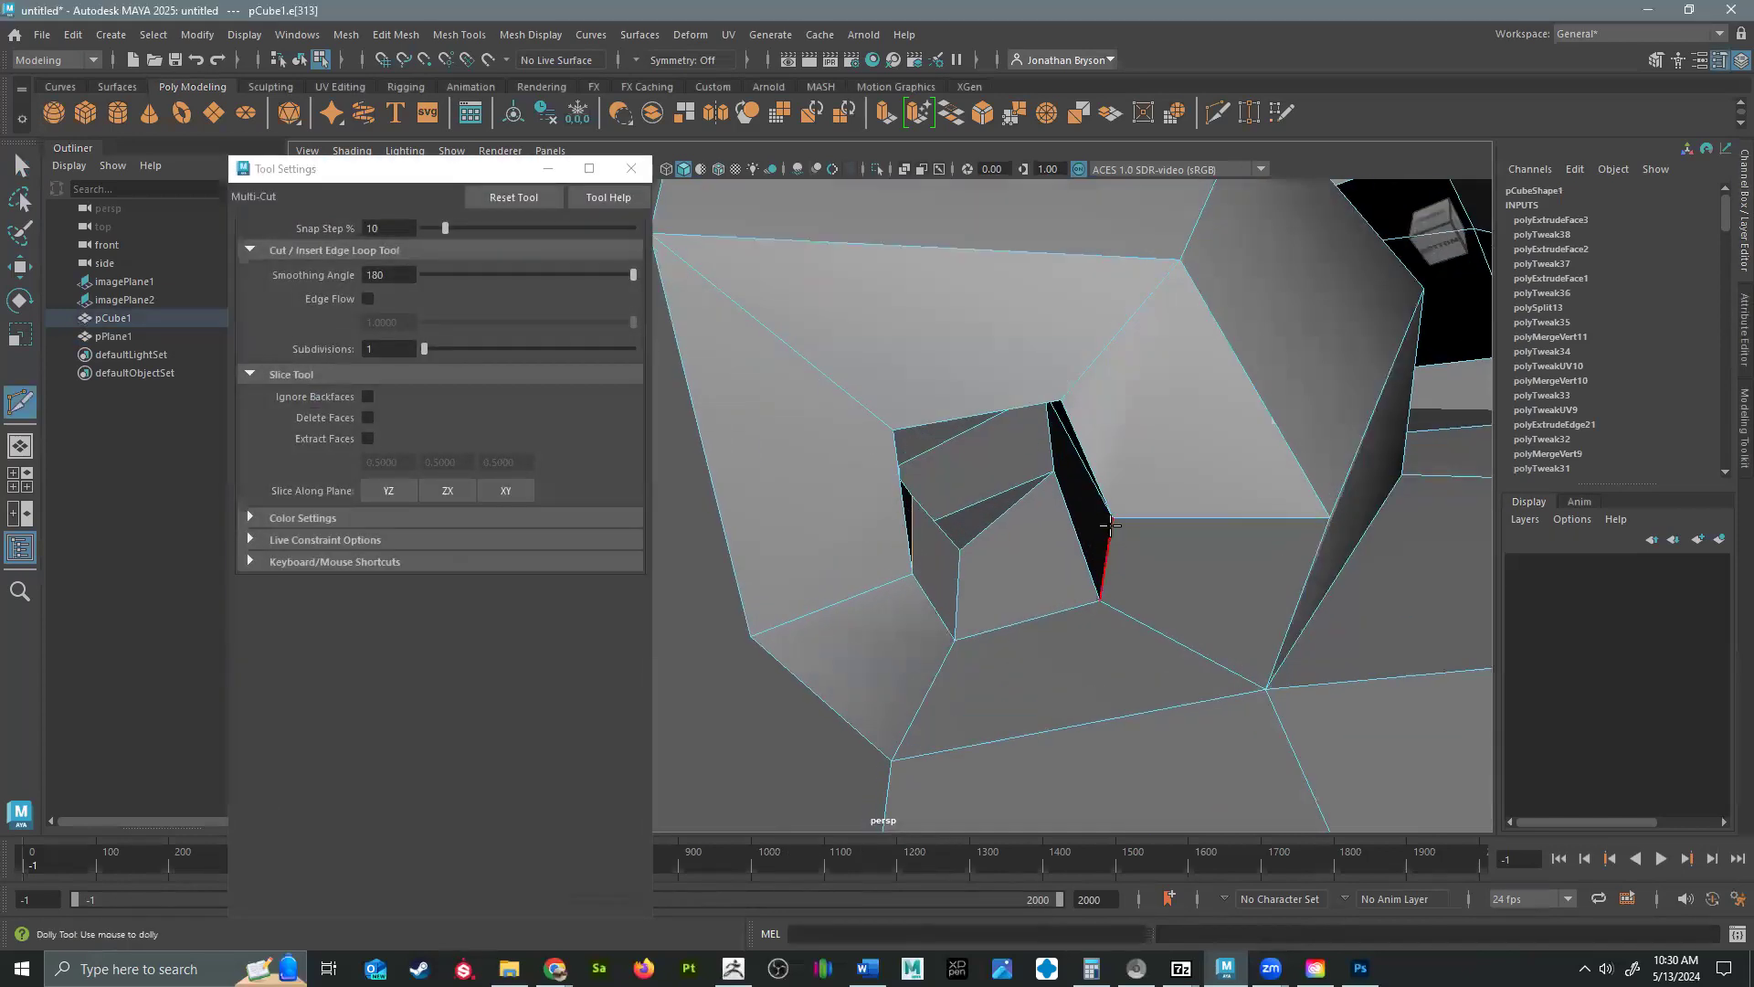
ctrl+click(1120, 522)
alt+drag(1109, 521, 1142, 566)
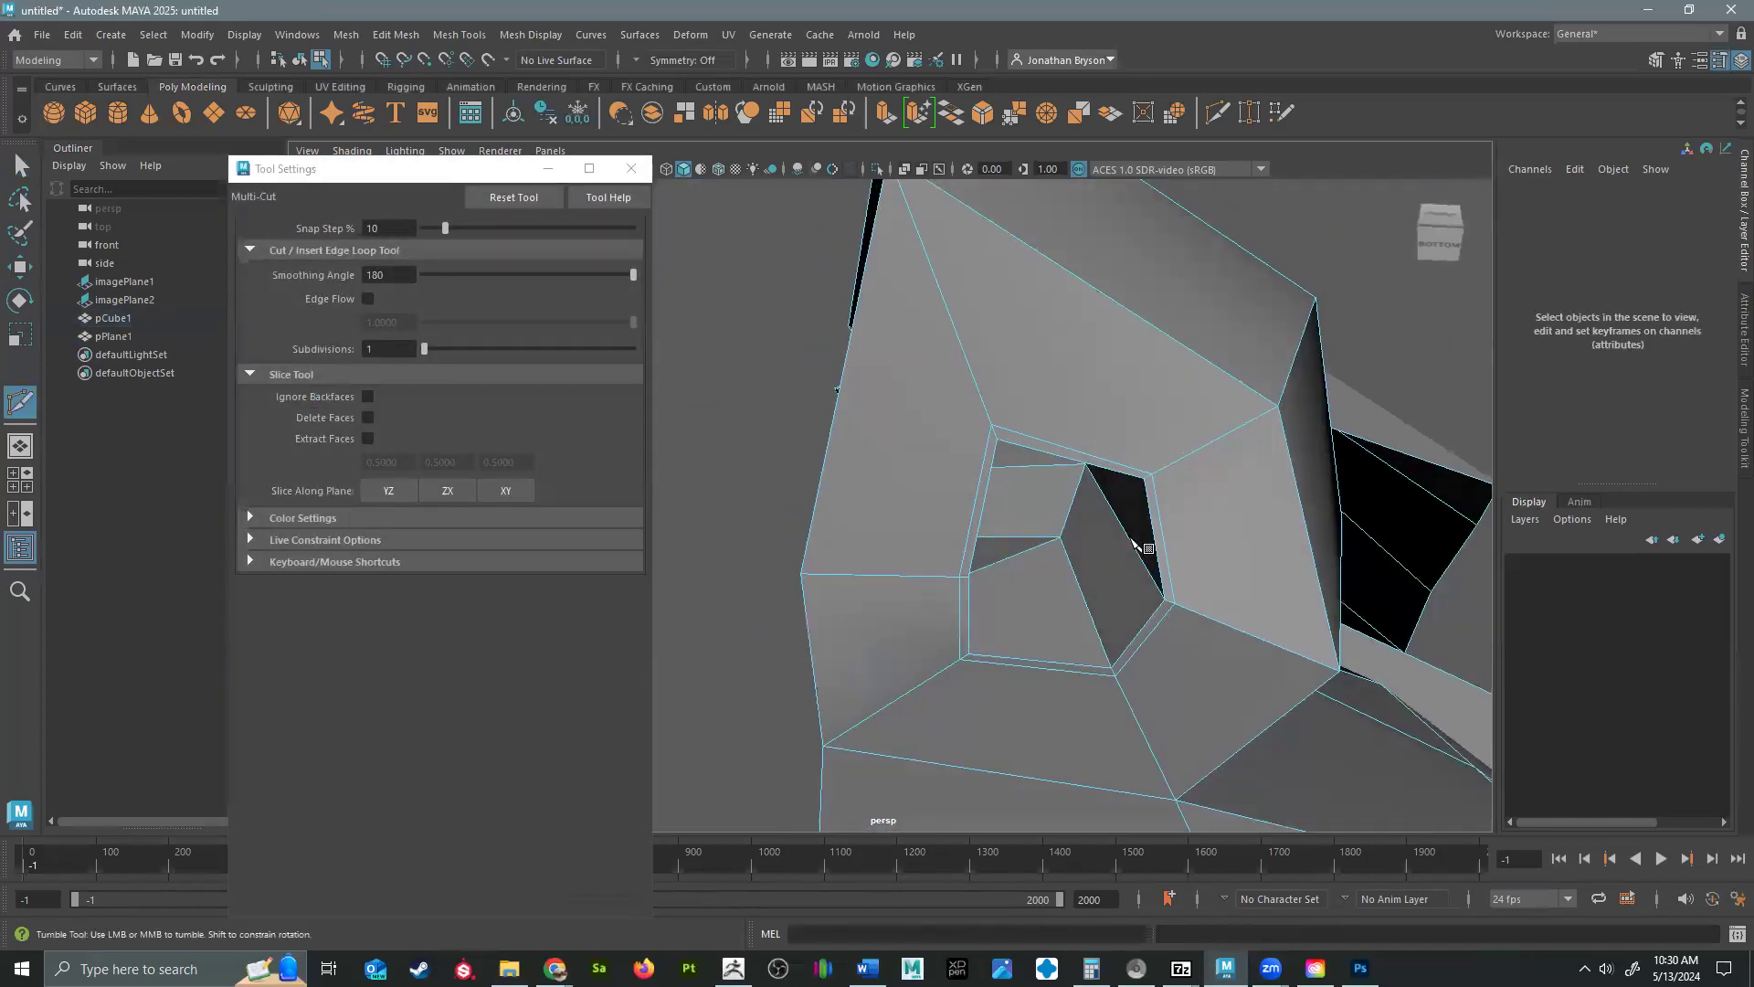
ctrl+click(1154, 585)
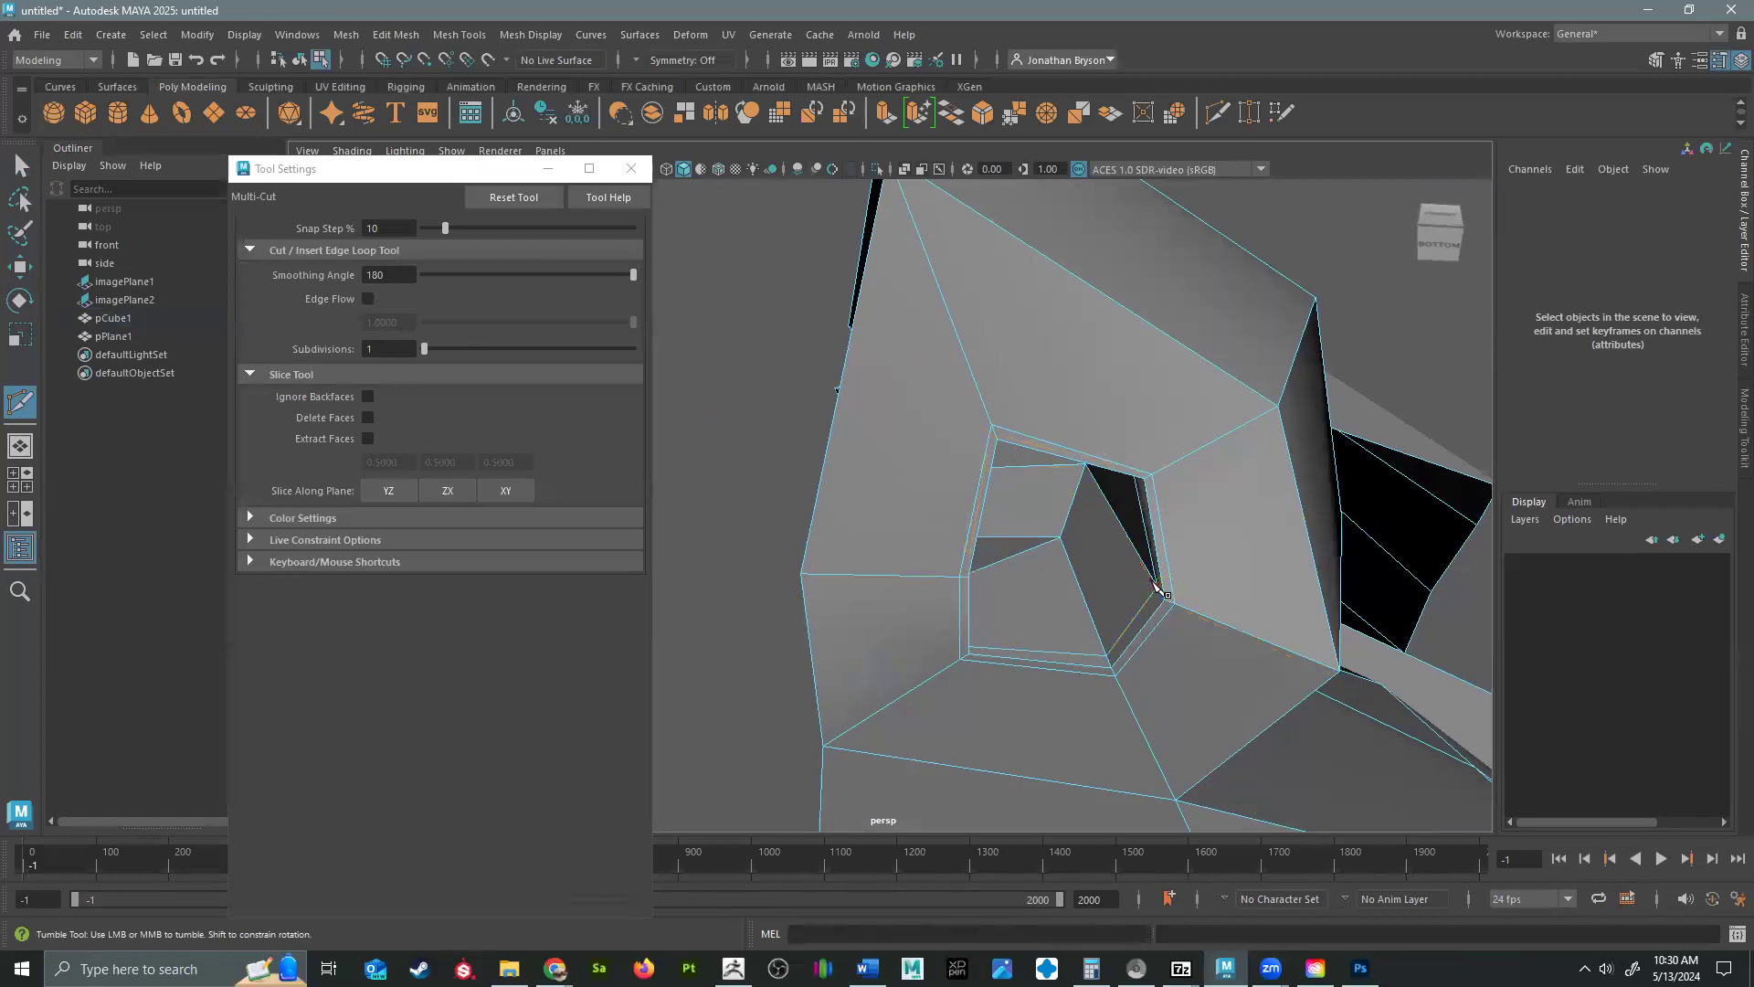
Preview the nostril in smooth mesh display, then return to the unsmoothed display.
key(3)
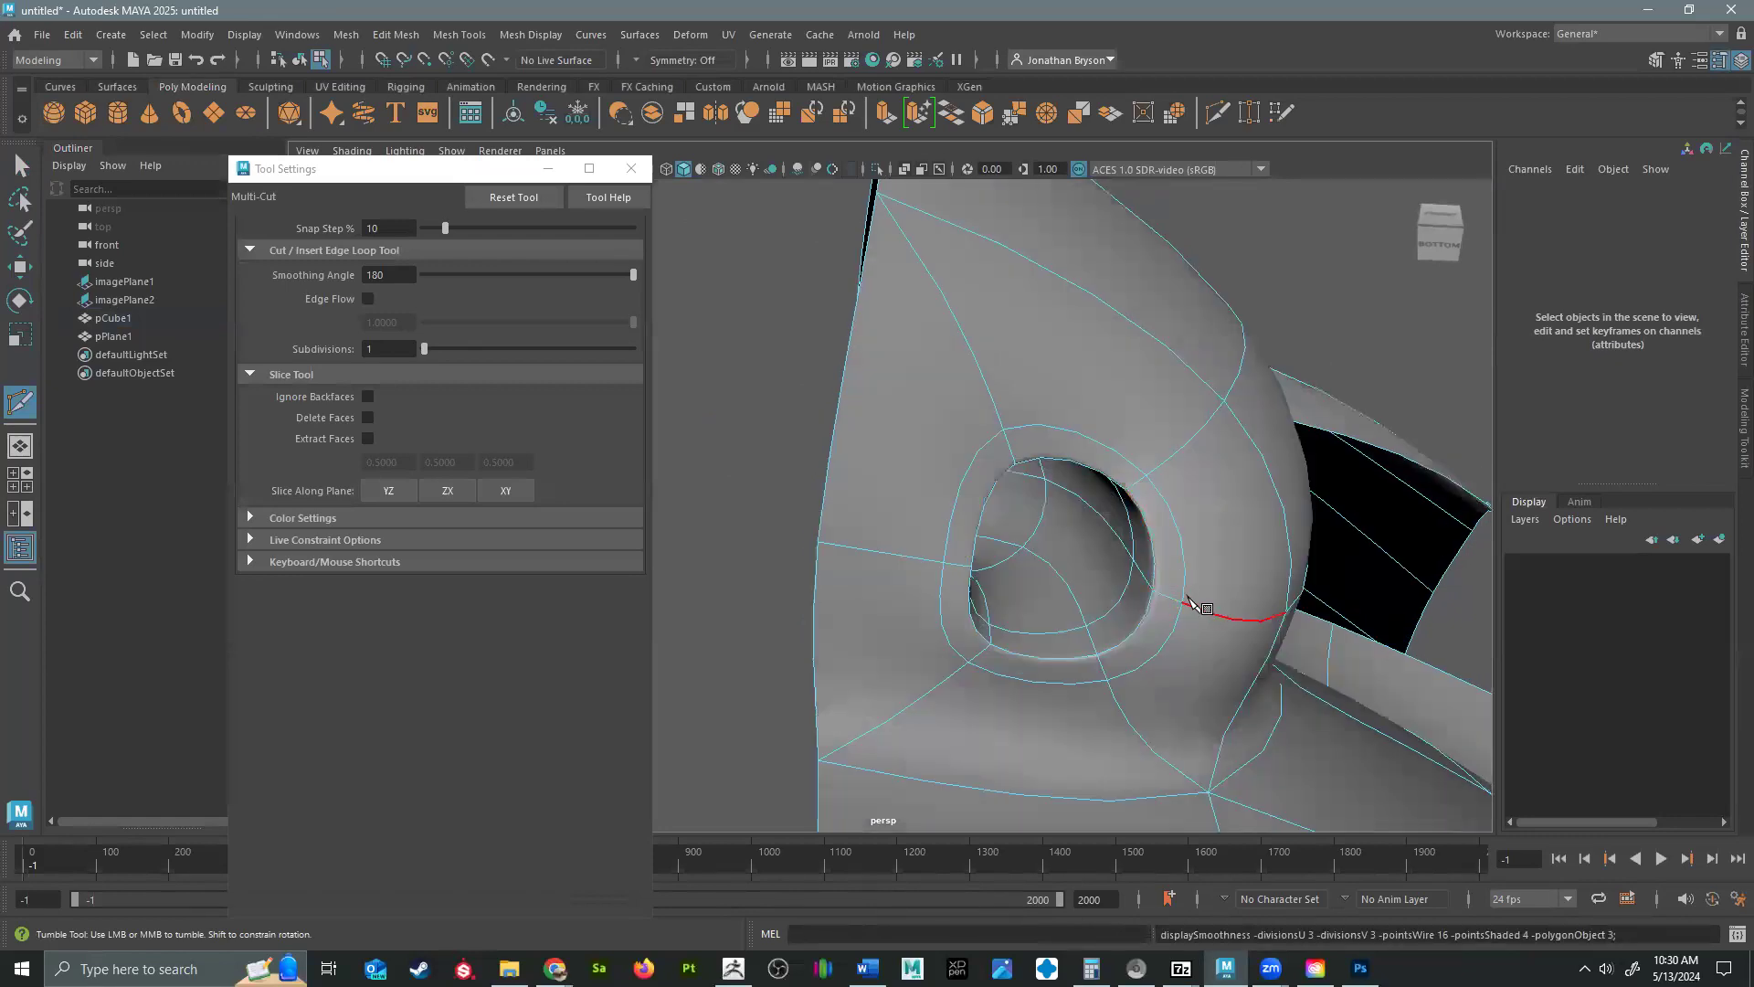
click(1233, 709)
key(1)
Move the lower outer corner vertex of the nose beside the nostril slightly upward and outward.
alt+middle_drag(1127, 415, 1043, 256)
scroll(1113, 320, down, 5)
alt+drag(1121, 338, 1052, 409)
scroll(1157, 480, up, 2)
key(q)
mouse_move(1052, 408)
right_down()
mouse_move(1014, 348)
mouse_move(976, 393)
mouse_move(1020, 411)
right_up()
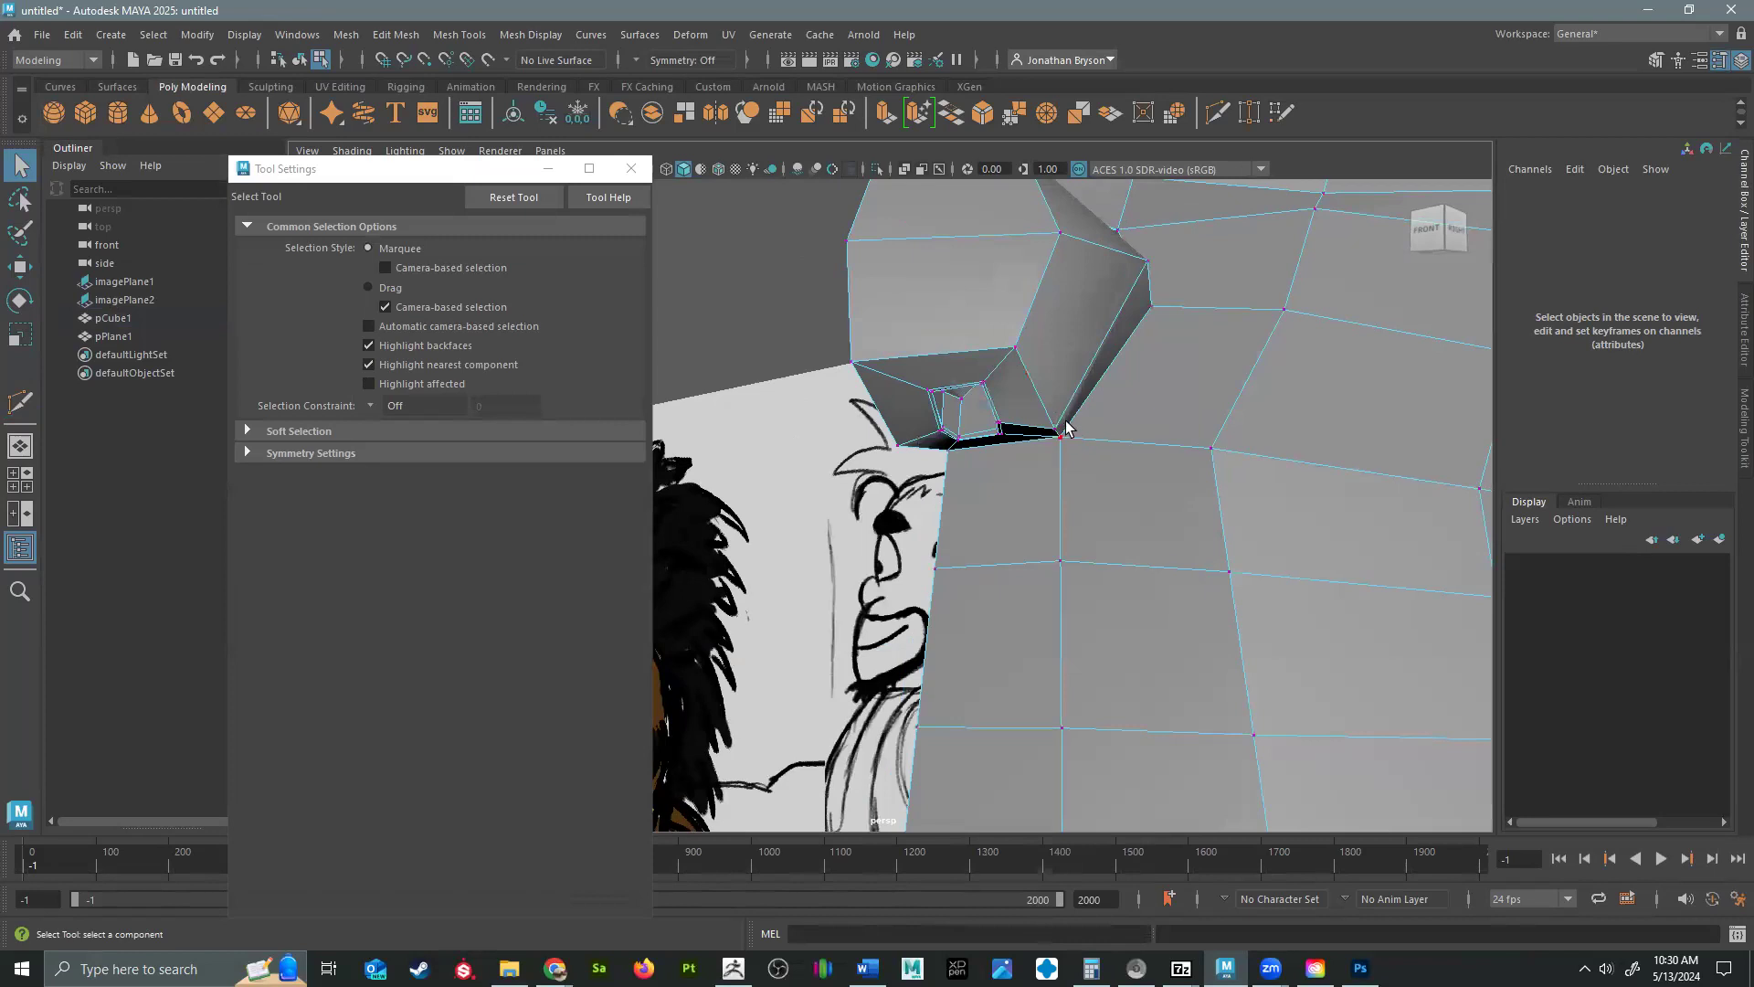
click(1059, 427)
key(w)
drag(1059, 423, 1072, 417)
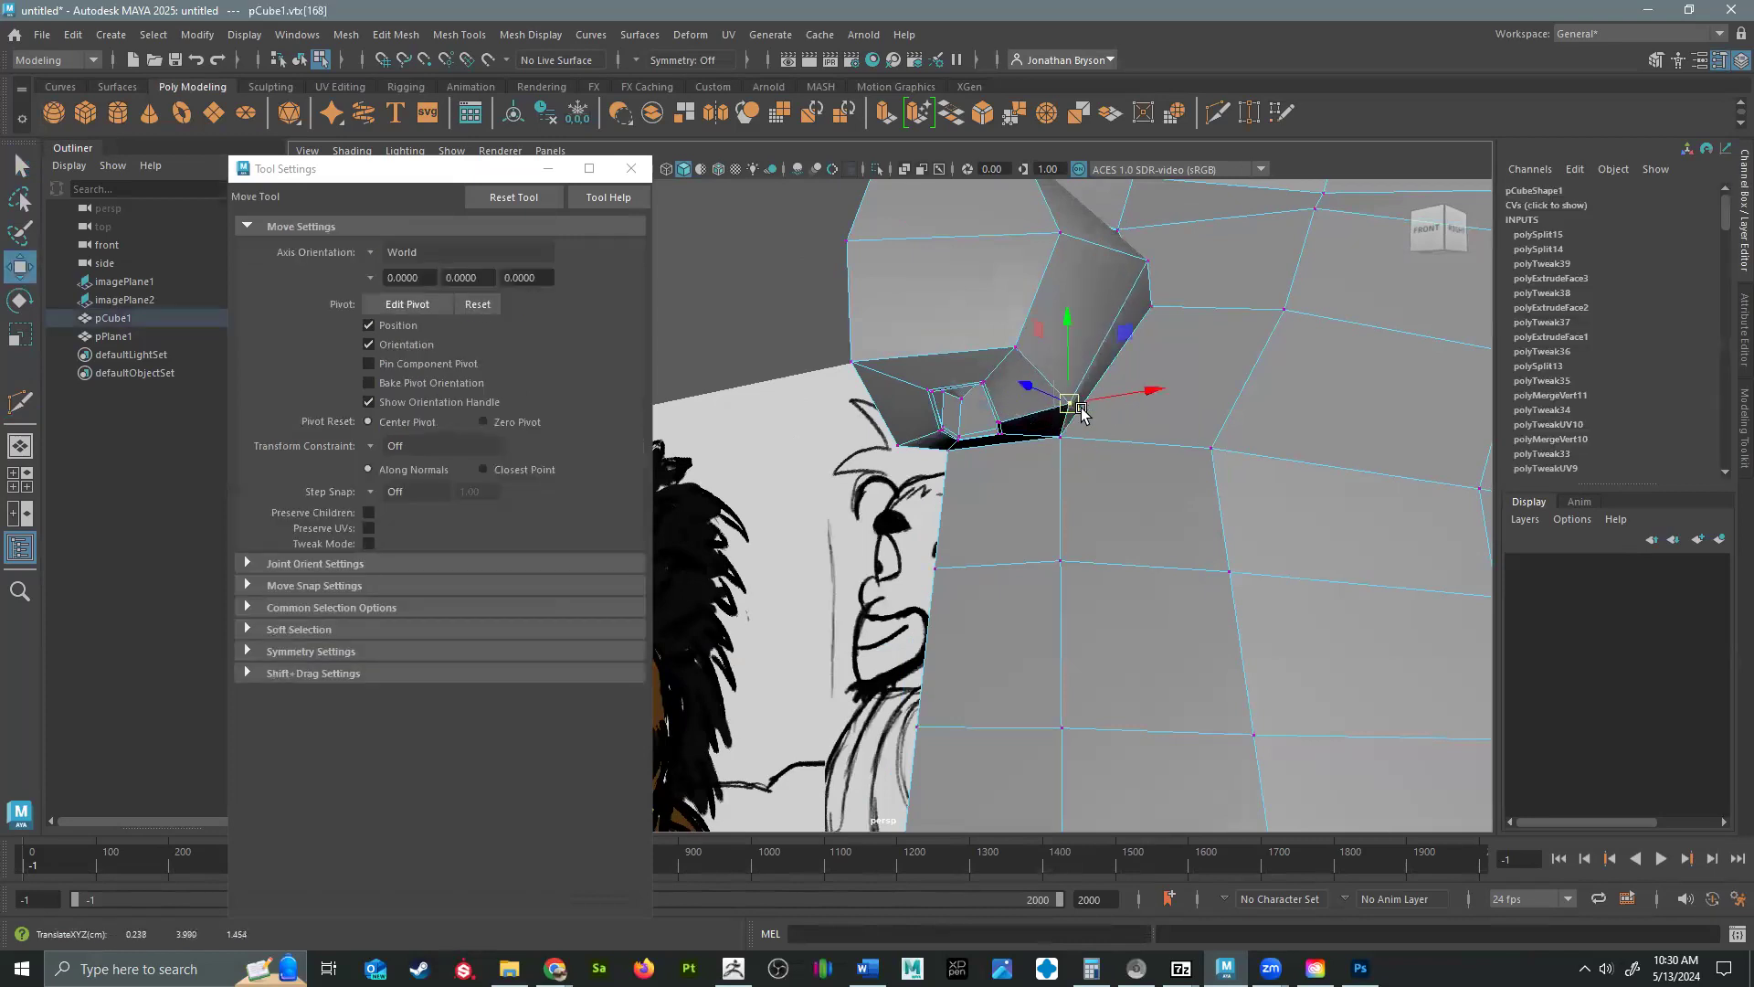
alt+middle_drag(1261, 315, 1288, 536)
alt+right_drag(1288, 536, 1016, 489)
mouse_move(1016, 488)
alt+mouse_down()
mouse_move(959, 501)
mouse_move(1042, 512)
alt+mouse_up()
alt+right_drag(1042, 513, 1233, 621)
alt+drag(1233, 639, 1060, 521)
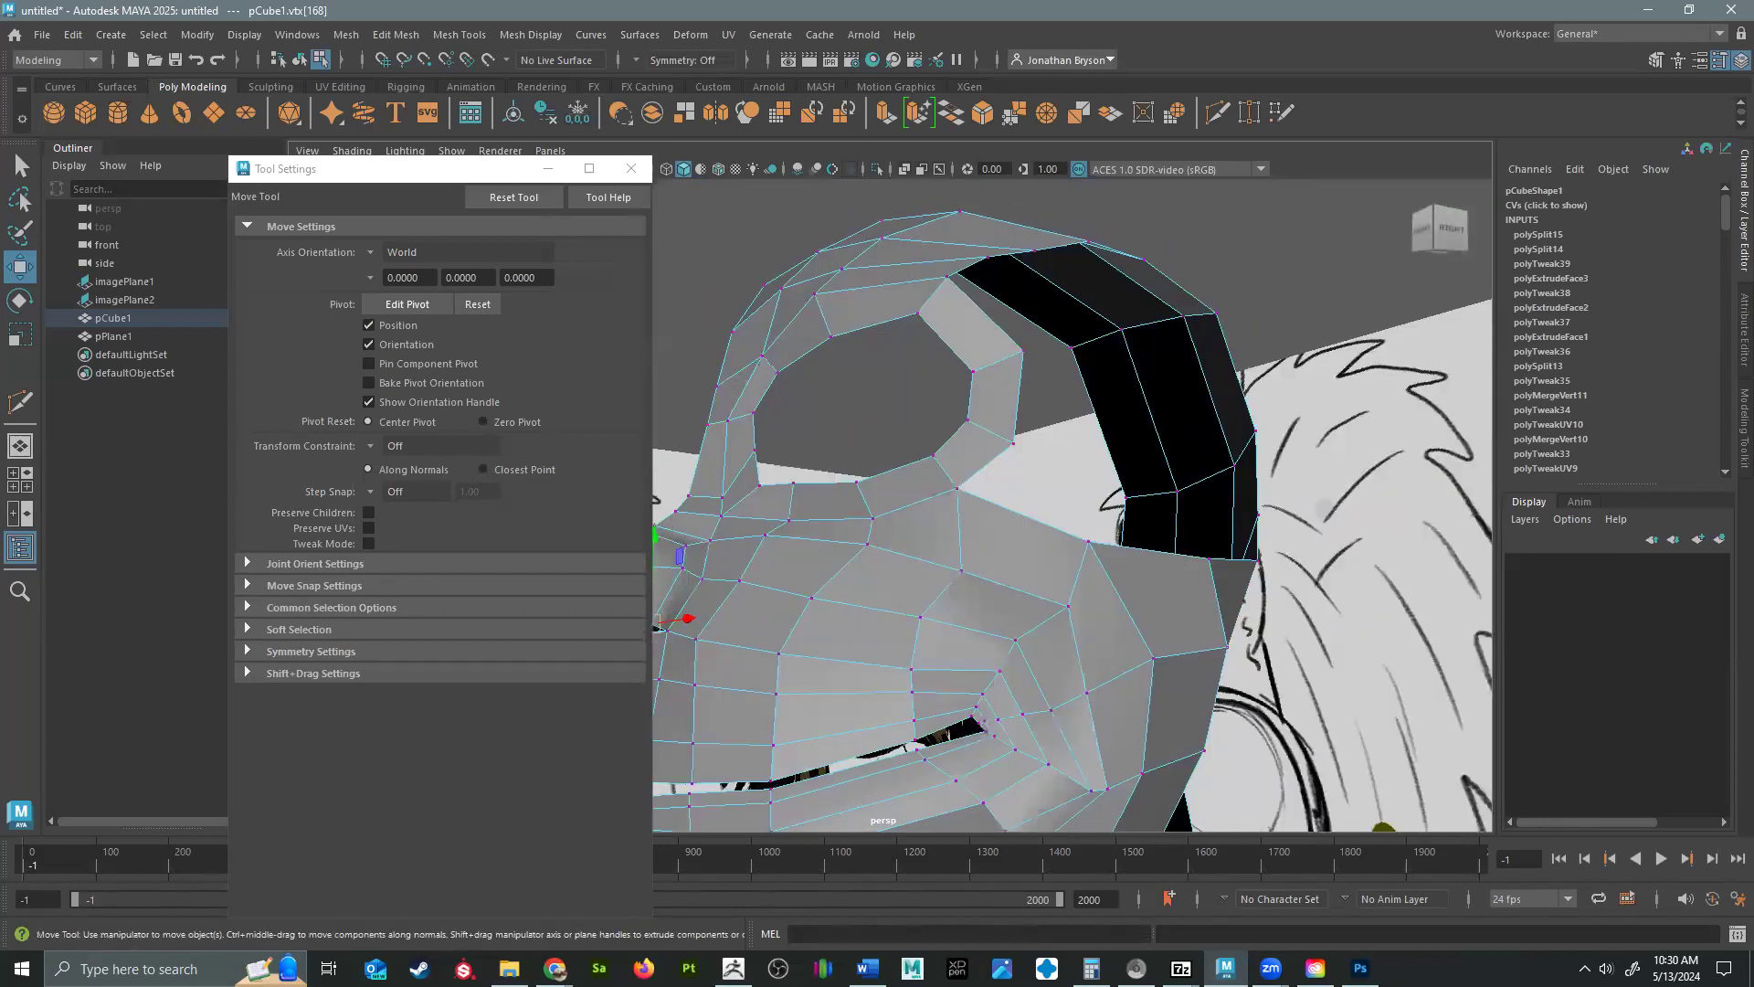